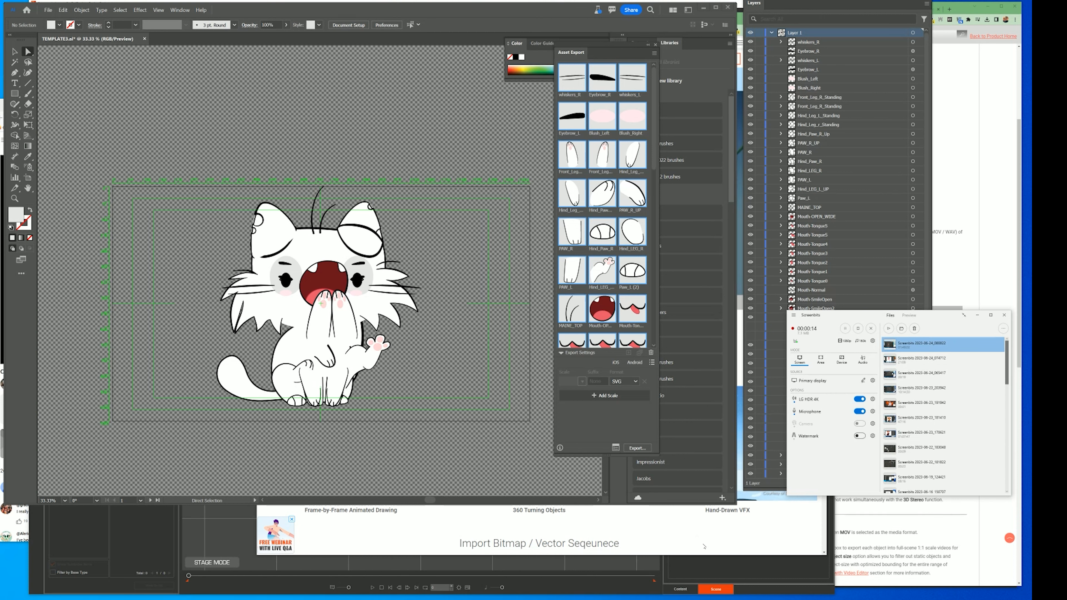
Step: Switch to the browser and watch the preview video of the Kitten Swap Sprites BASE Character & Animations Pack on the Marketplace
click(705, 543)
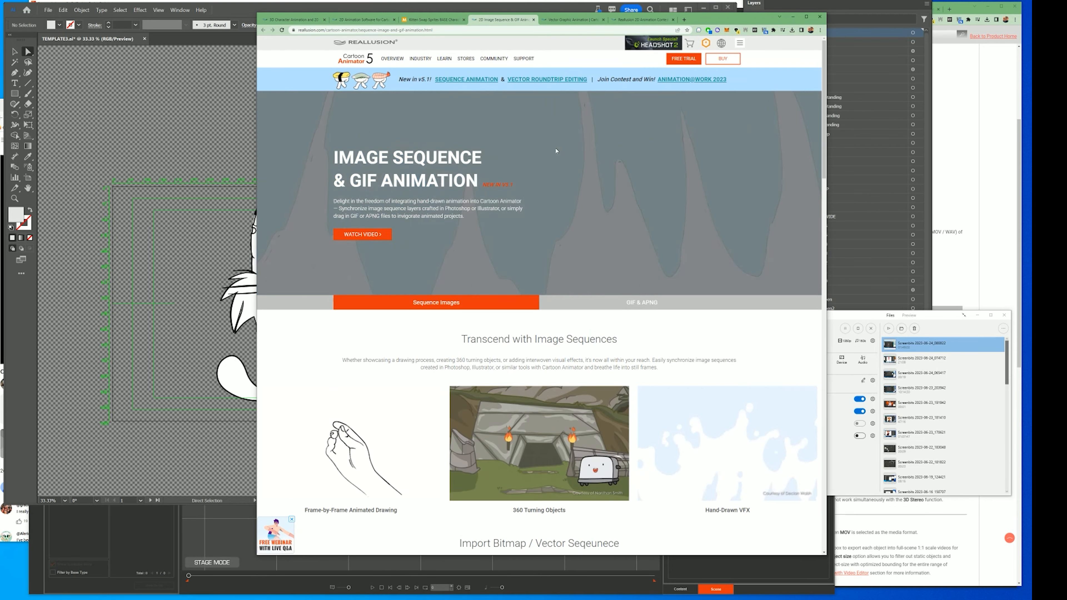
click(425, 22)
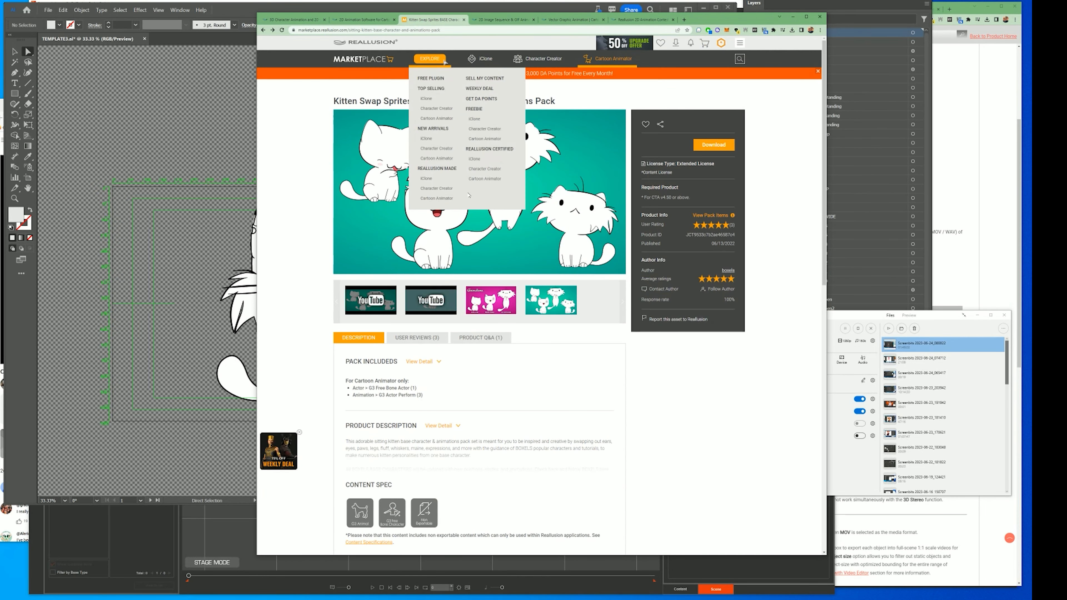
click(430, 300)
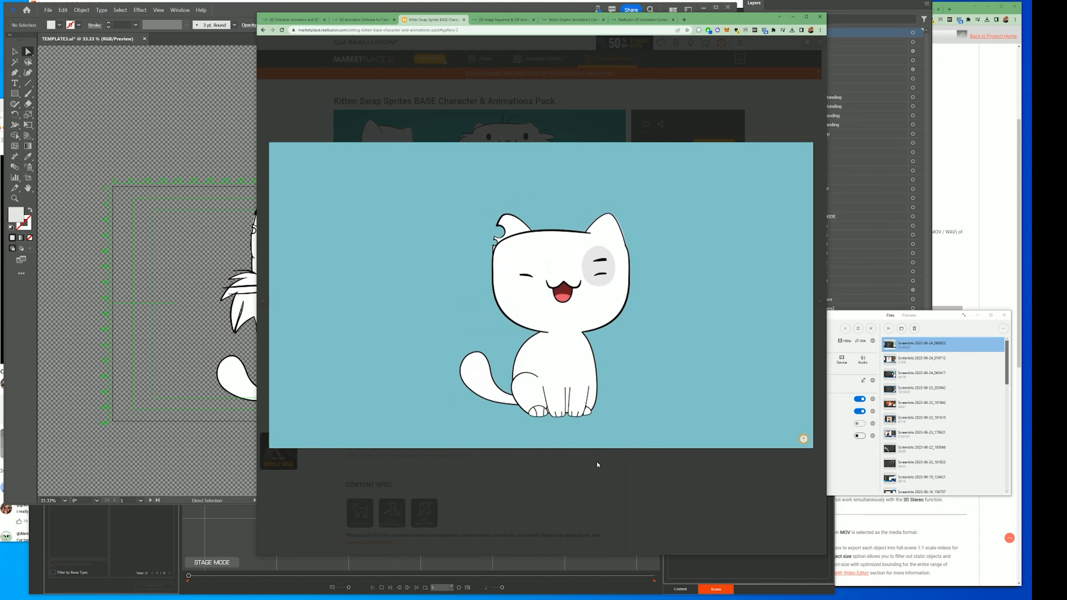
mouse_move(613, 380)
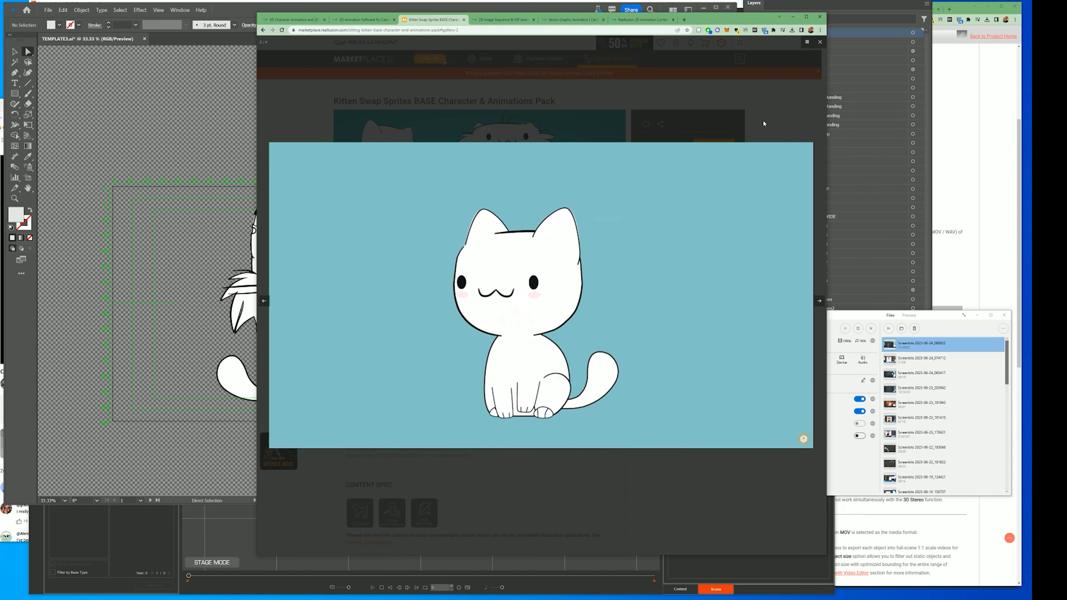
click(762, 124)
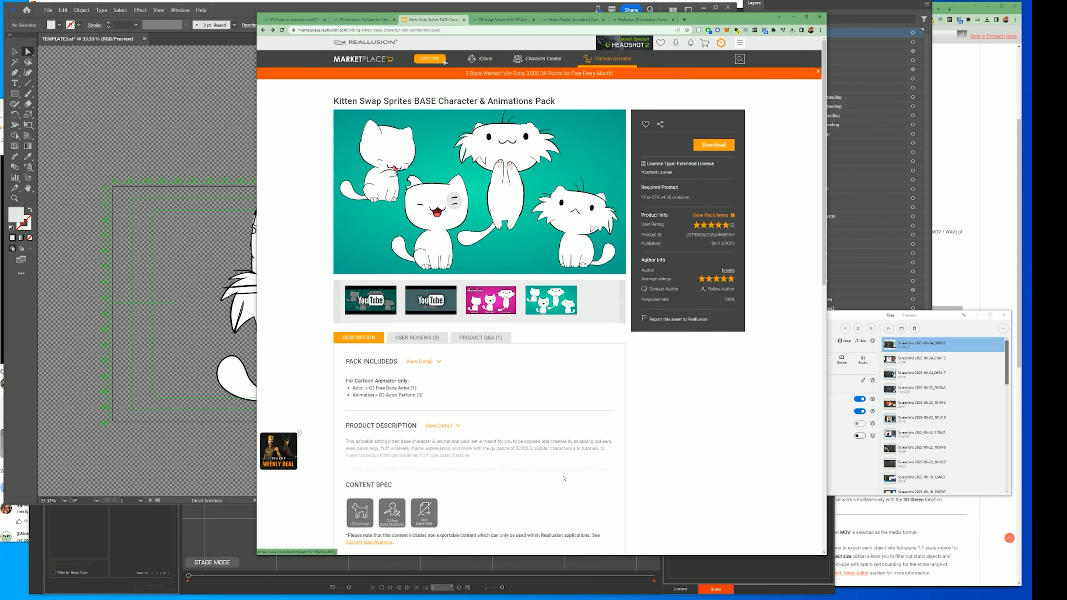
Step: Switch to Cartoon Animator, open the Human Template (SVG) for character creation, examine its labelled bone layout in Illustrator and close it
click(353, 593)
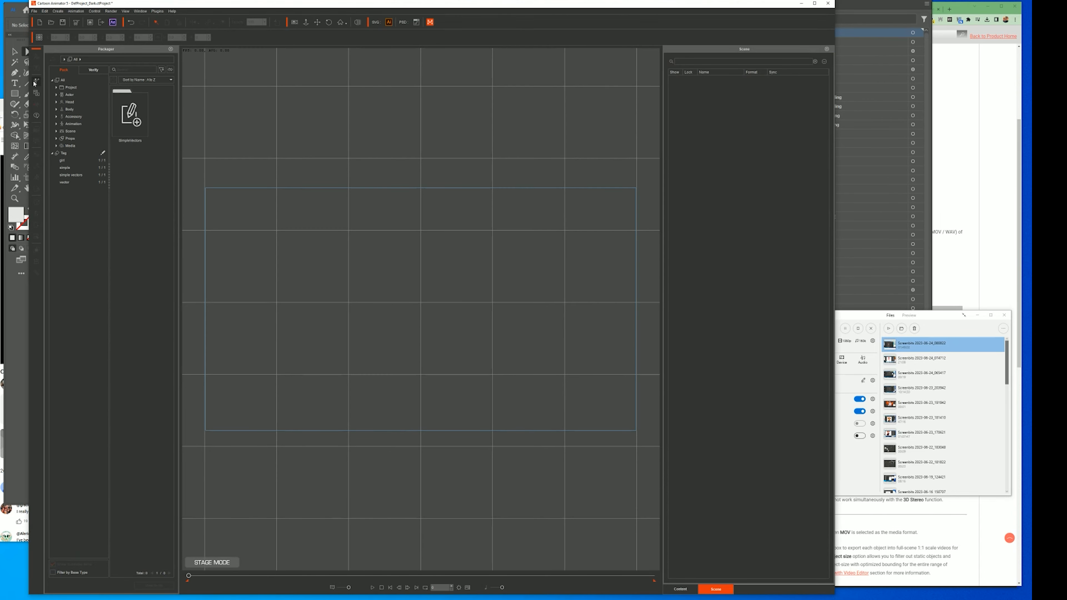
double_click(137, 113)
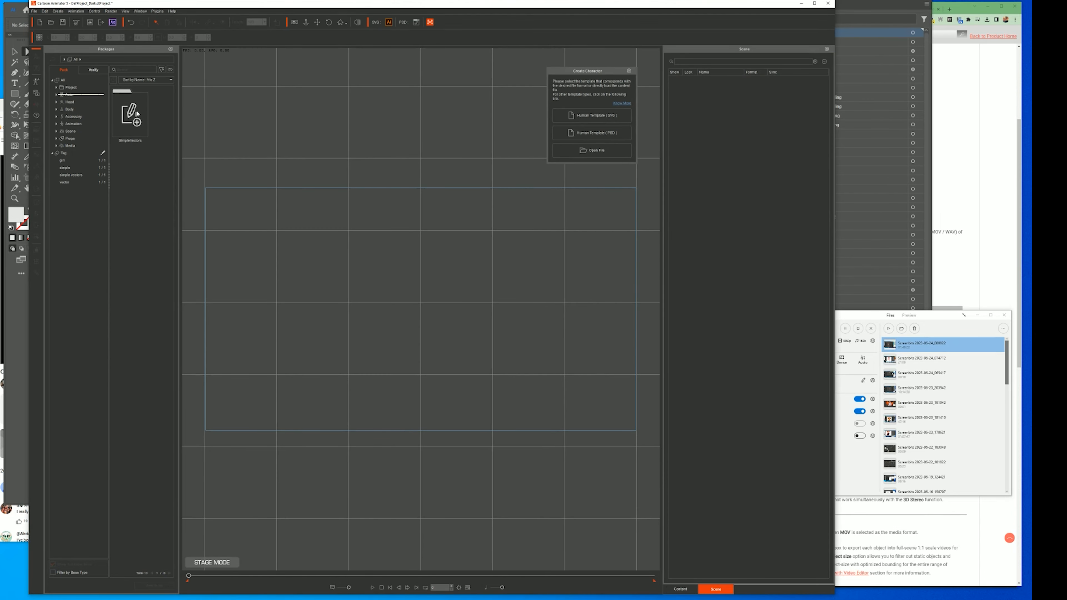
click(606, 116)
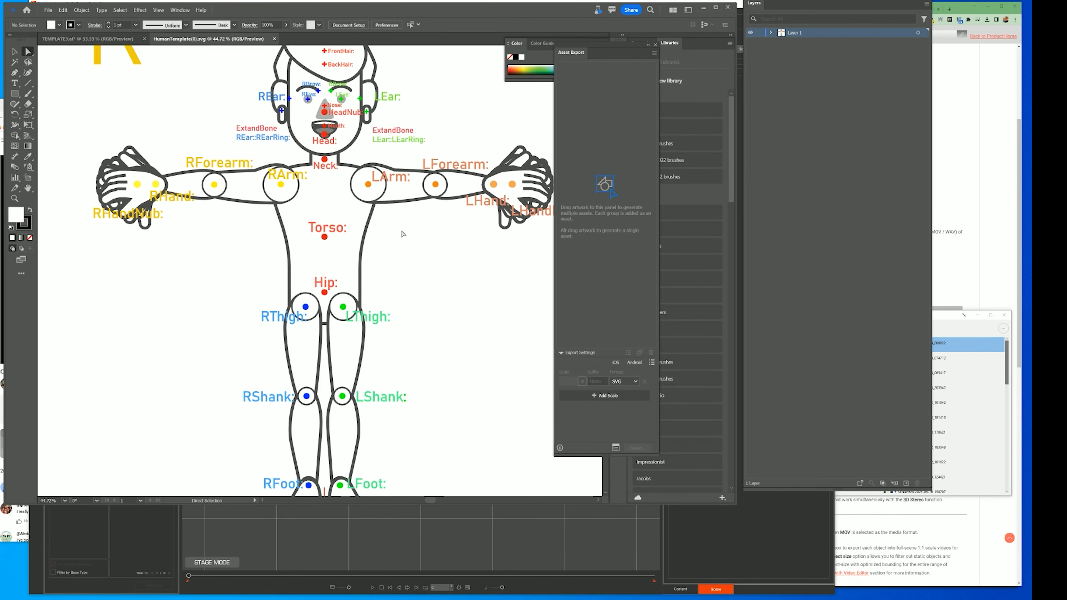
key(space)
drag(425, 272, 457, 385)
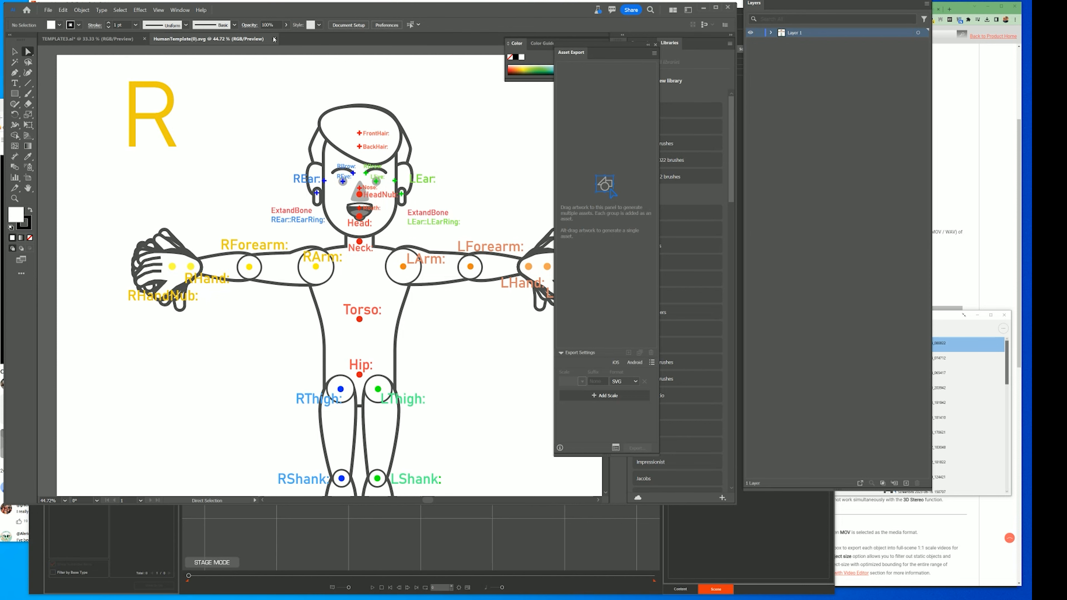
click(274, 39)
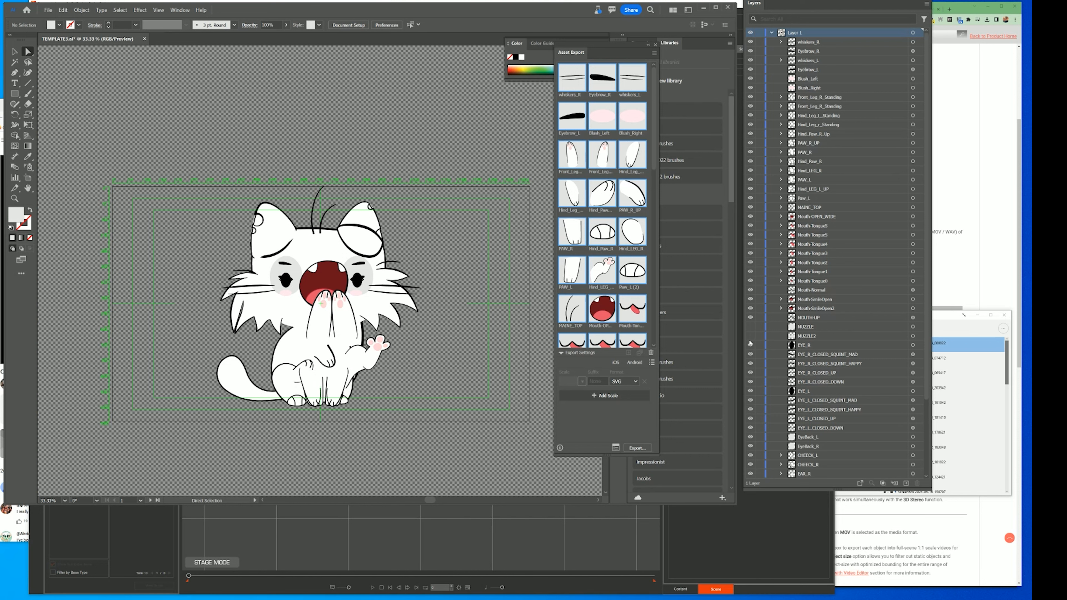
Step: Make the hidden MUZZLE and MUZZLE2 layers of the kitten artwork visible
scroll(846, 339, down, 5)
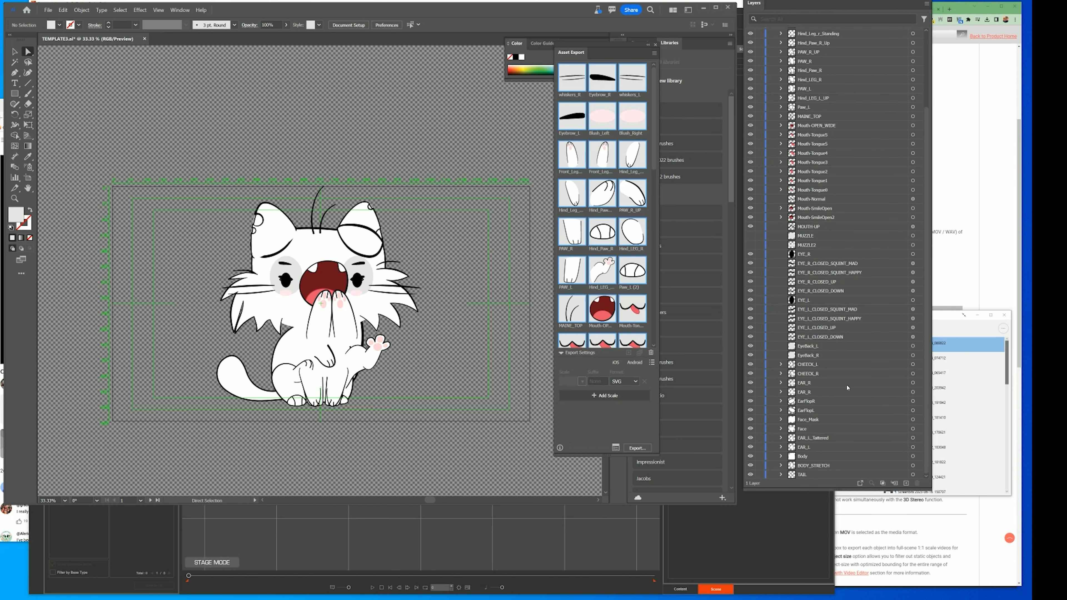
scroll(848, 388, up, 5)
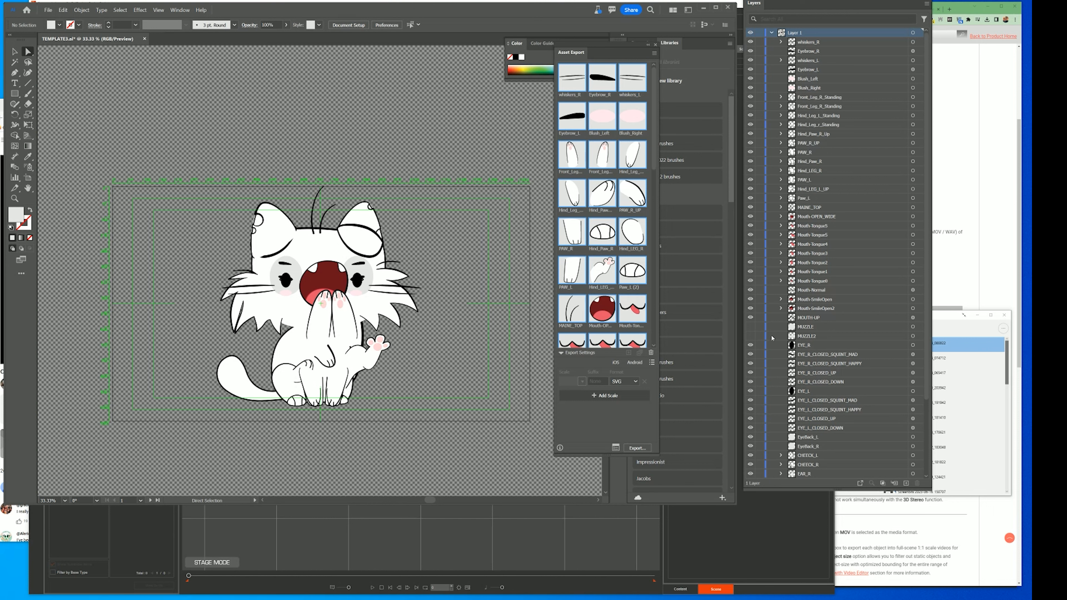
click(751, 332)
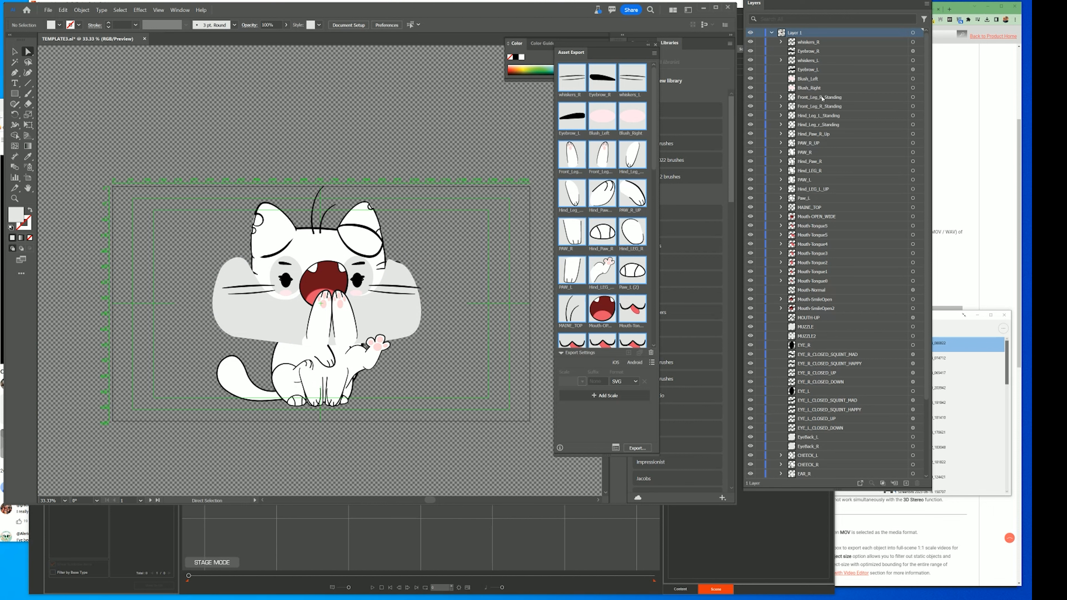
Step: Select the whiskers_R, Eyebrow_R, Eyebrow_L, Blush_Right and Blush_Left artwork one after another to check the separate parts
click(915, 42)
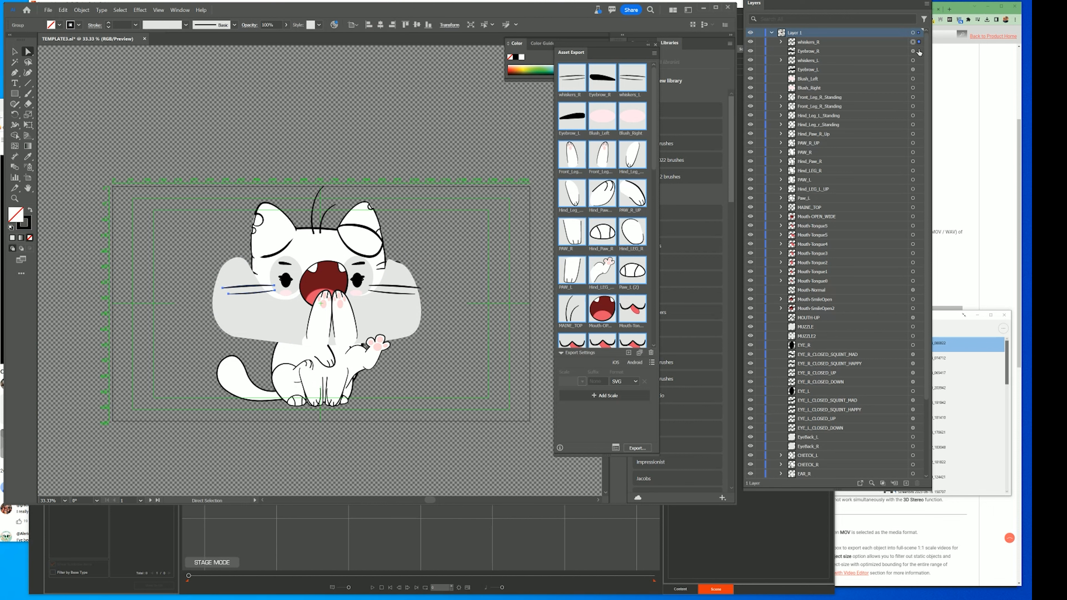
click(919, 52)
click(919, 69)
click(919, 88)
click(919, 78)
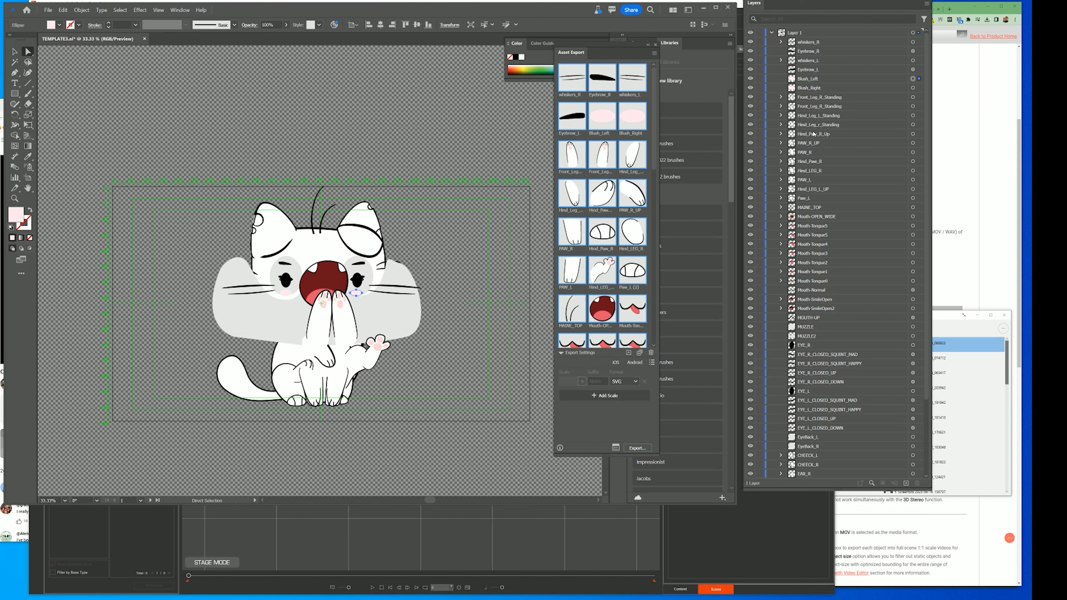
Step: Examine the names and stacking order of the kitten's body-part layers, from the whiskers down to the tail
scroll(812, 217, down, 3)
scroll(842, 70, up, 3)
click(798, 36)
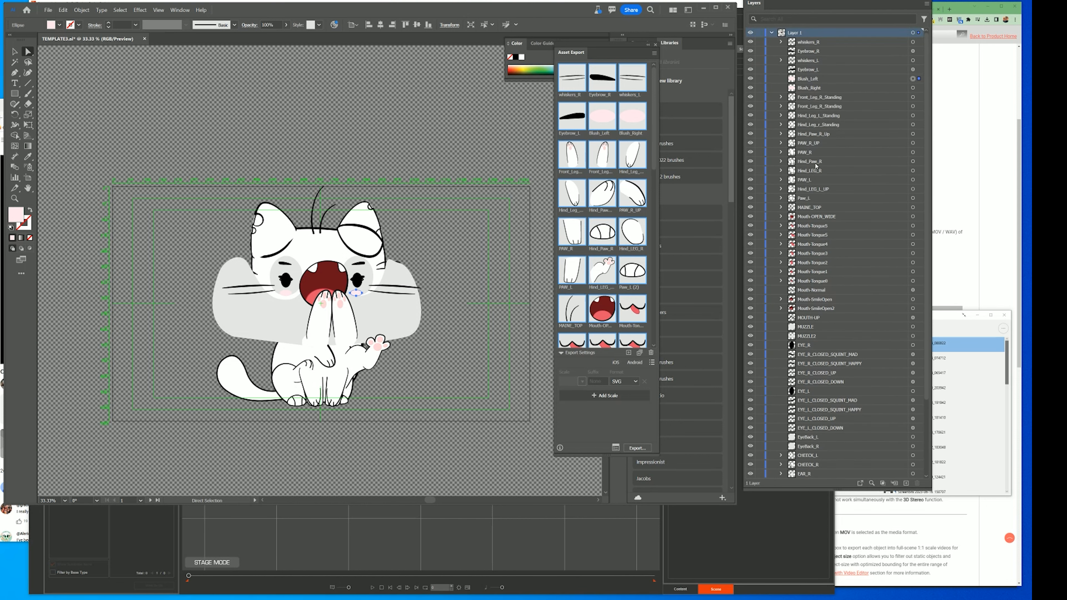
scroll(824, 323, down, 3)
scroll(822, 451, up, 3)
scroll(823, 383, down, 3)
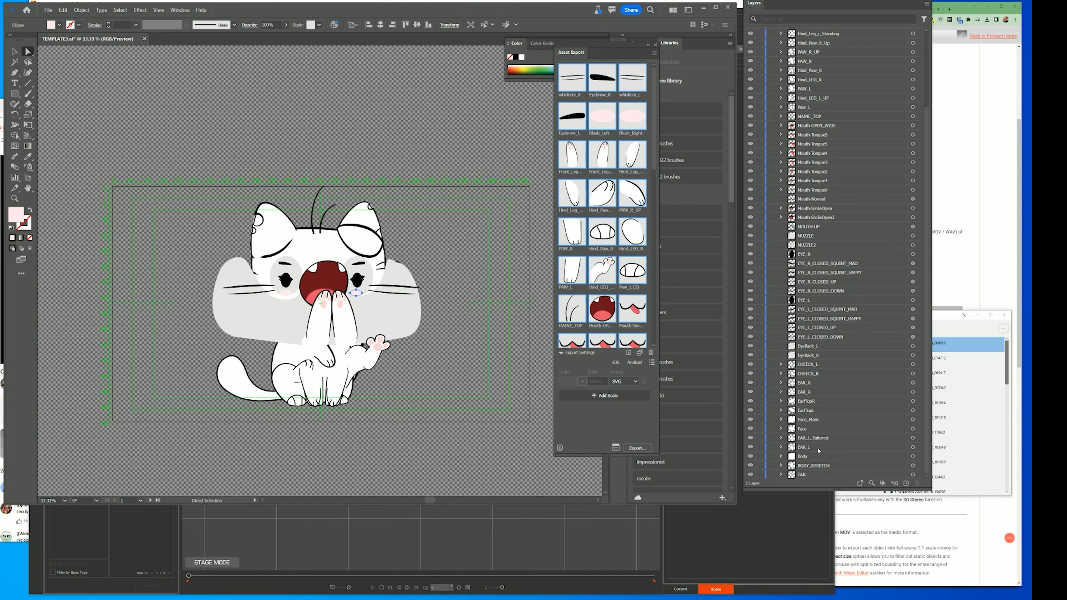
scroll(818, 451, up, 3)
scroll(815, 394, down, 3)
scroll(813, 410, up, 3)
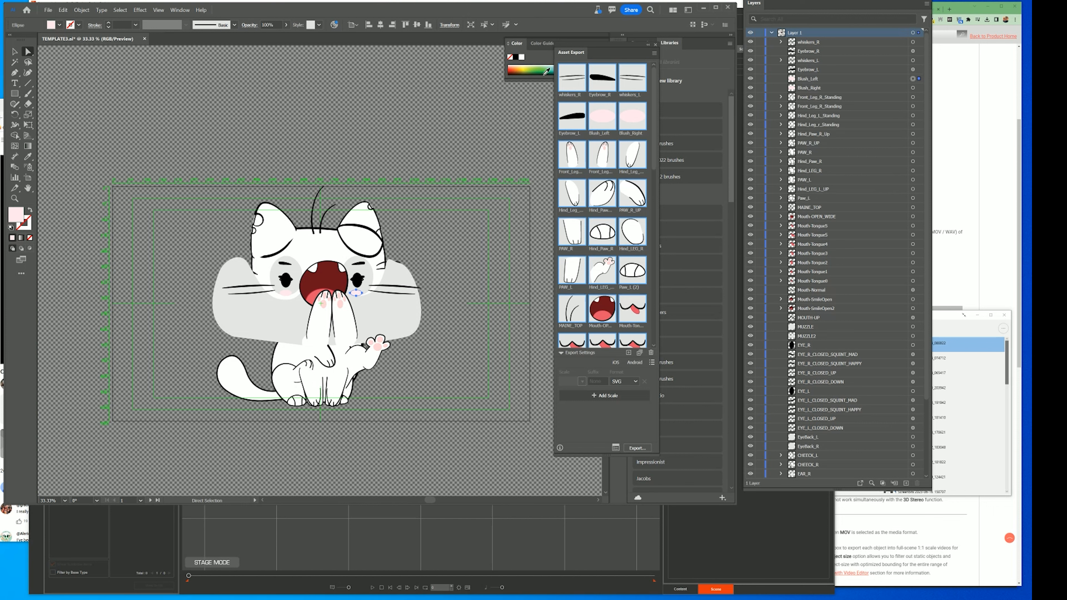
Step: Remove all existing kitten parts from the Asset Export collection
click(181, 10)
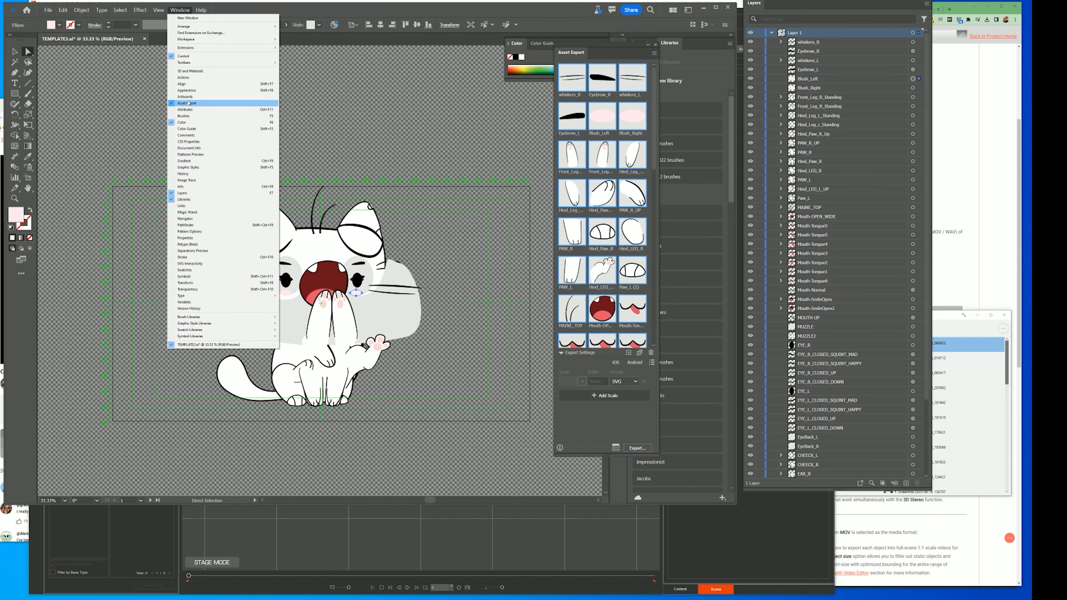
click(578, 115)
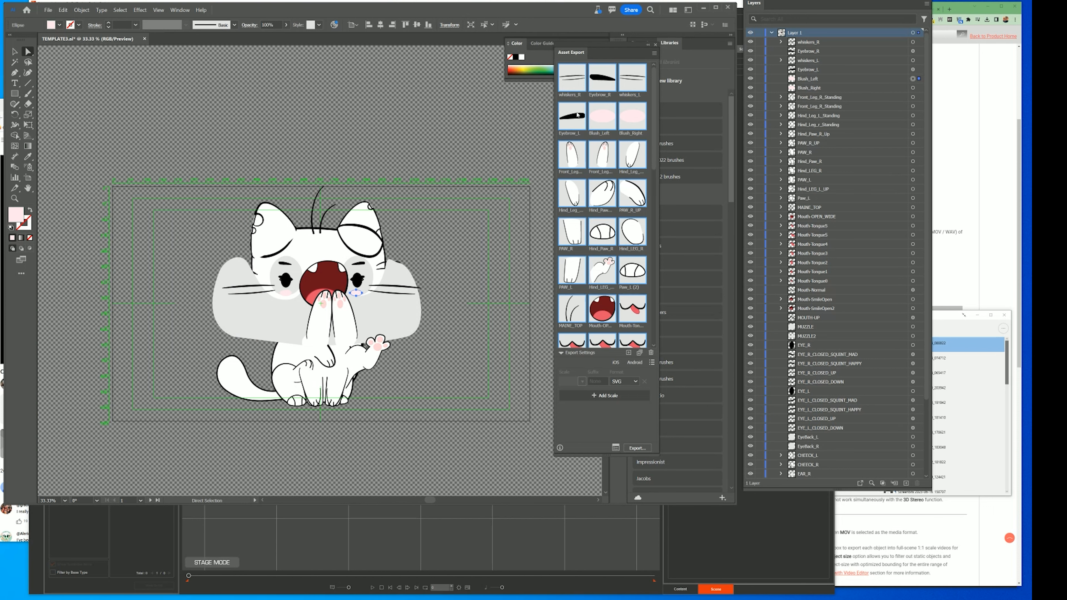
click(651, 353)
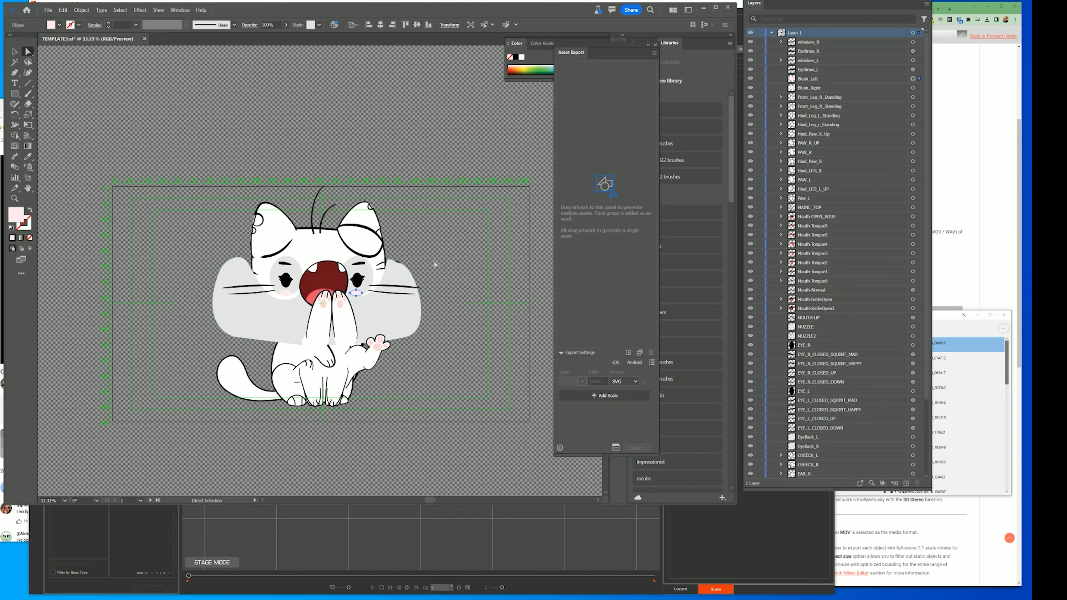
Step: Select all the kitten artwork and generate multiple export assets from the selection, one for each part
key(ctrl+a)
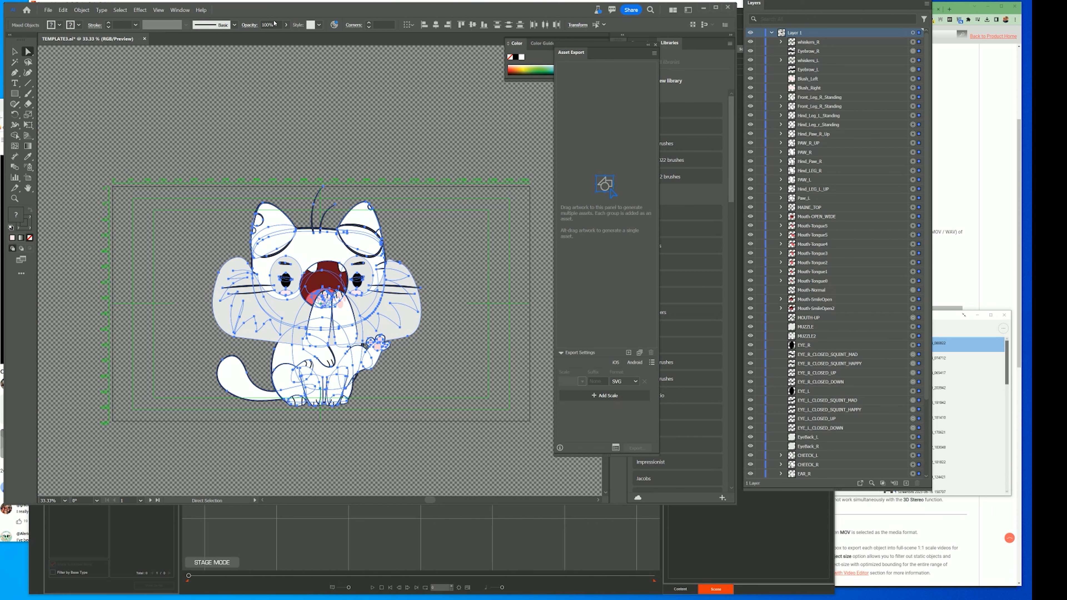
click(180, 10)
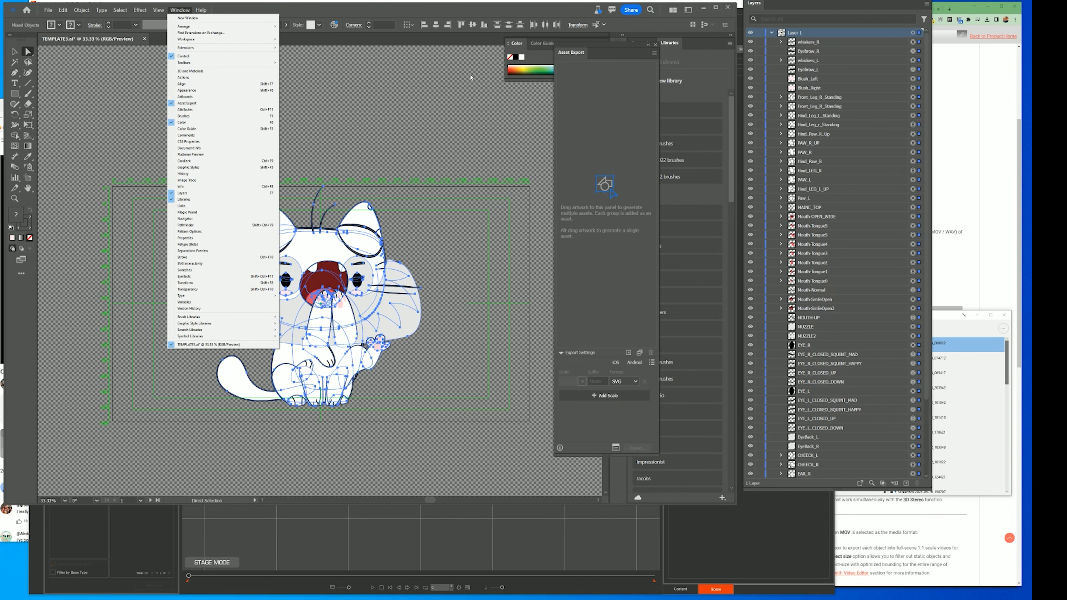
click(495, 15)
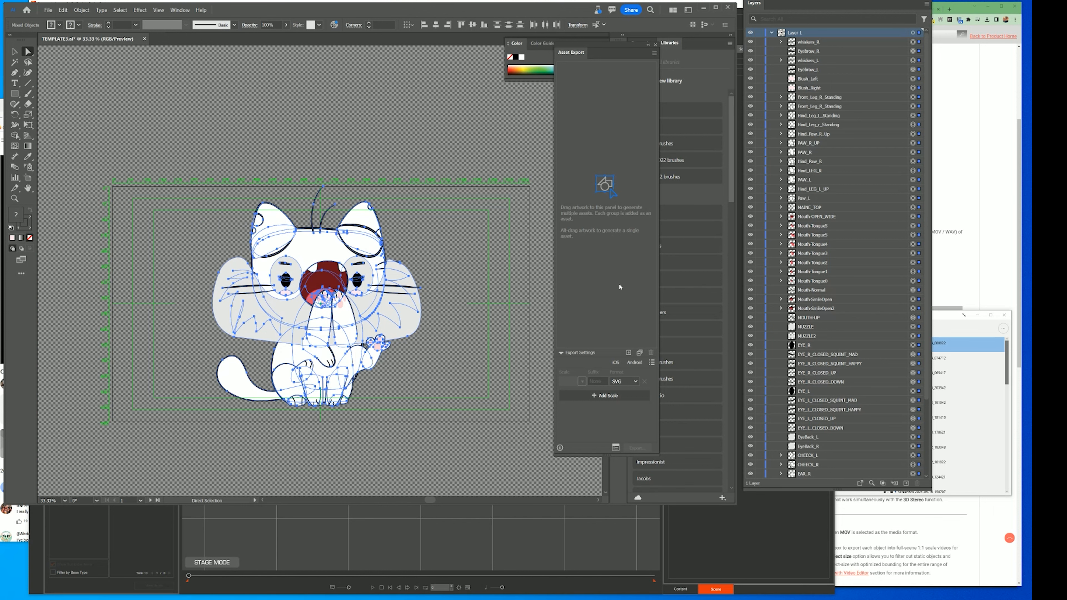
click(639, 353)
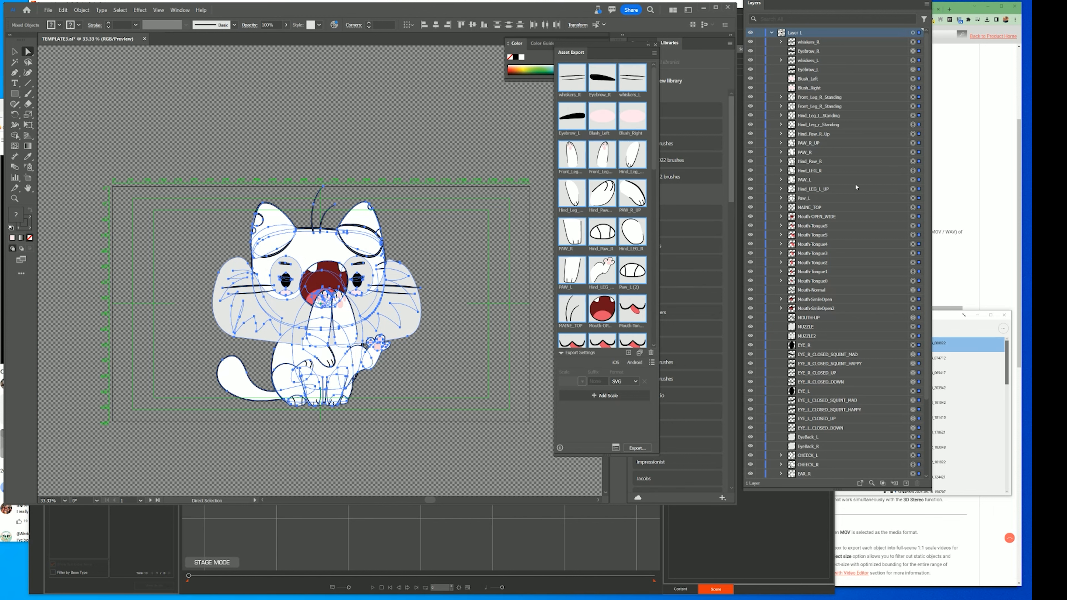
Step: Check the collected kitten part assets and choose SVG as their export format
scroll(606, 219, down, 10)
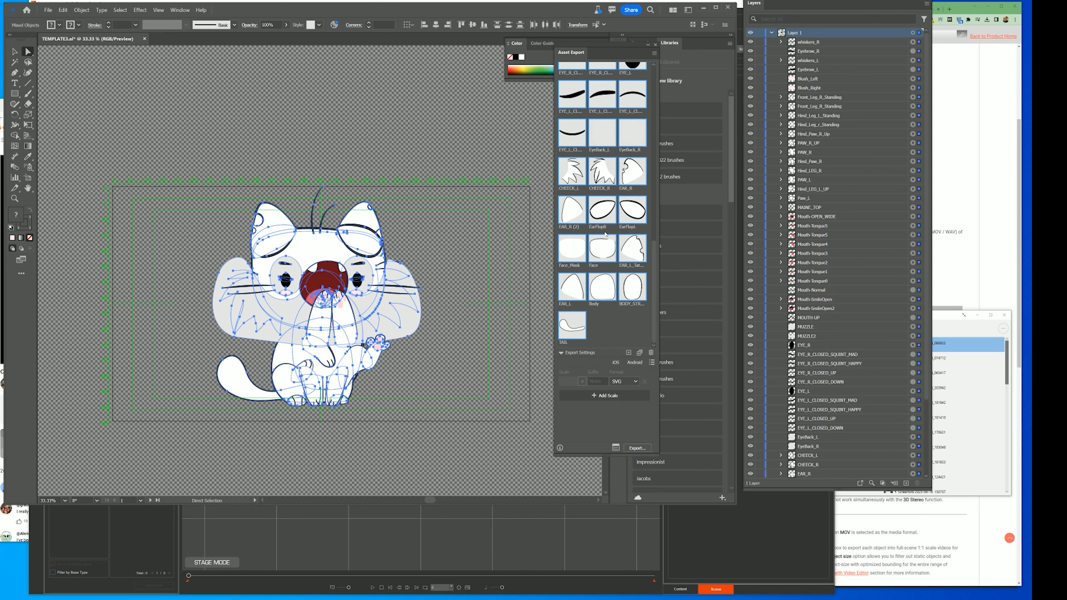
scroll(613, 297, up, 10)
scroll(613, 71, down, 8)
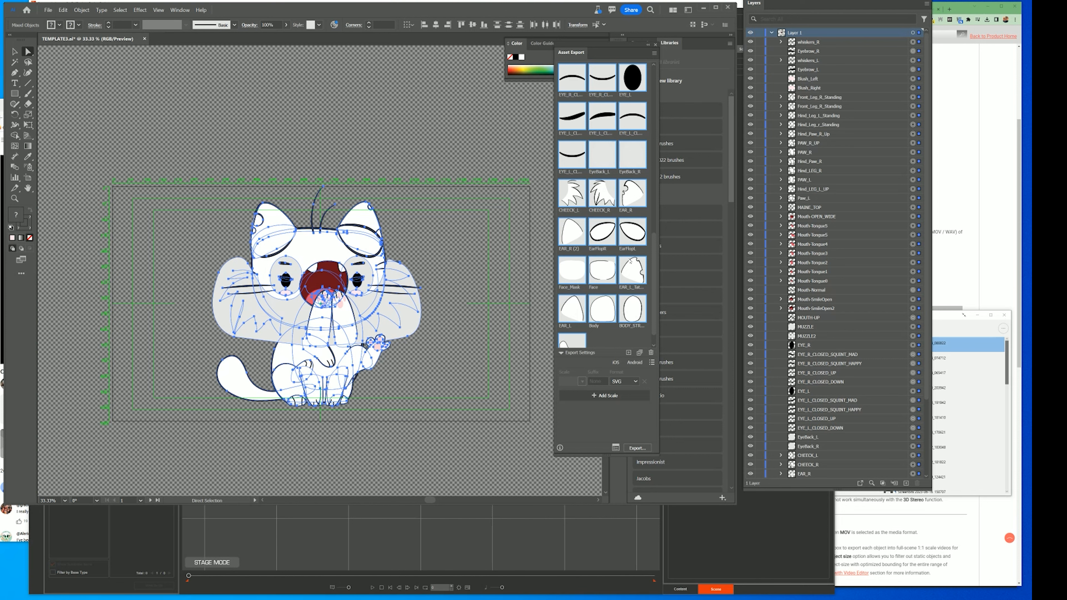
scroll(610, 243, down, 1)
scroll(606, 247, up, 10)
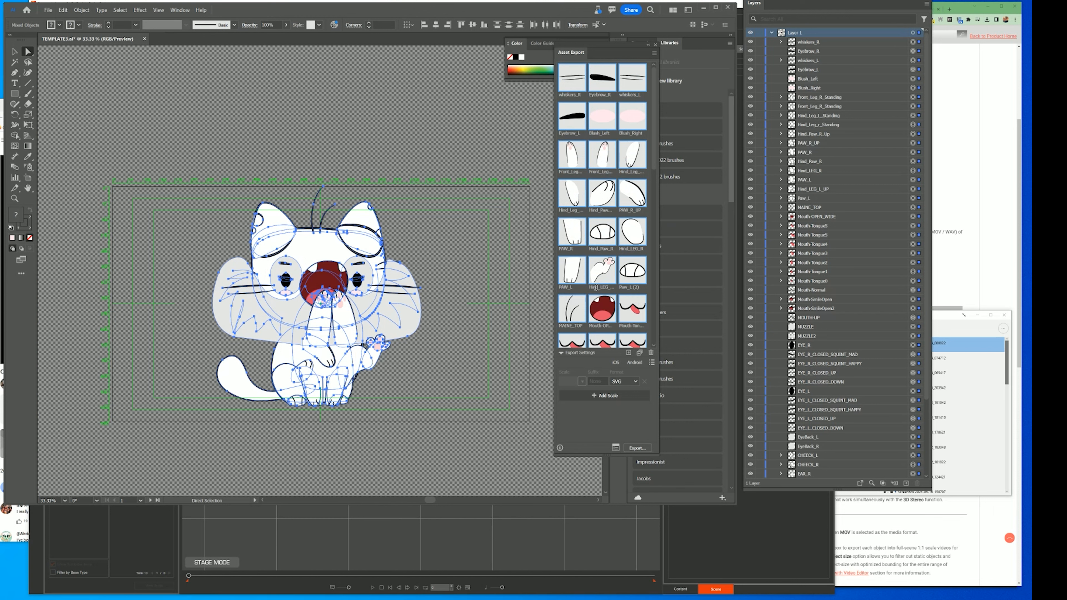
click(634, 381)
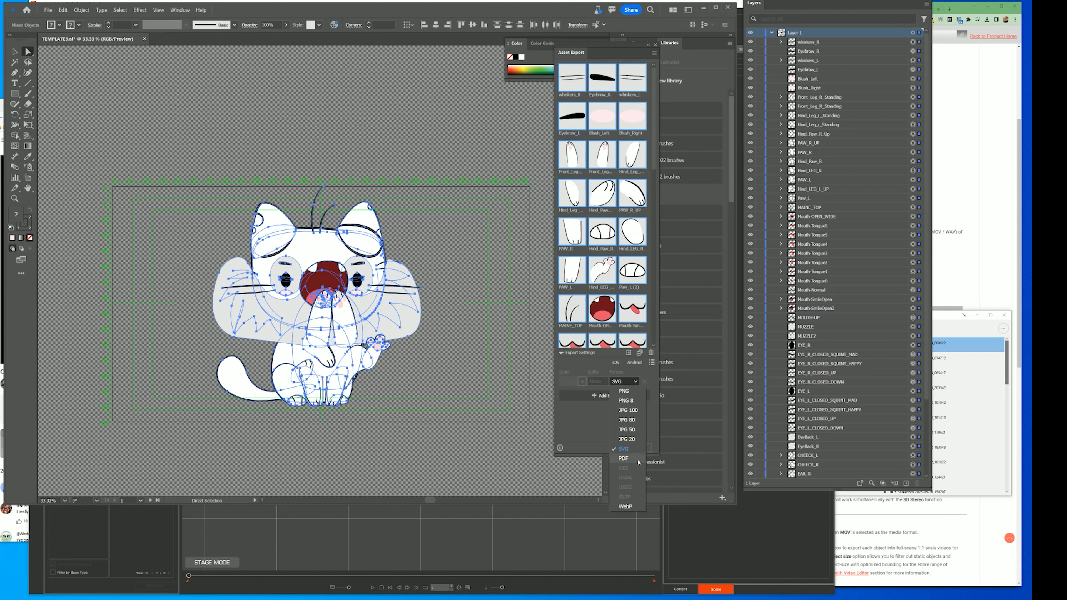
click(637, 451)
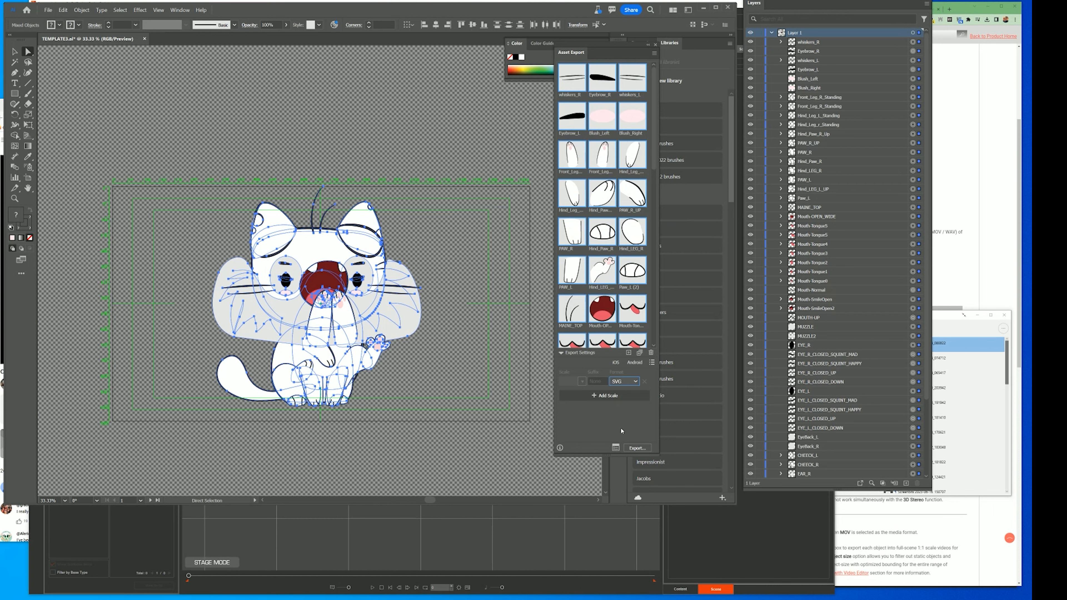
Step: Review the SVG format settings in Export for Screens, save them and leave without exporting the assets
click(616, 448)
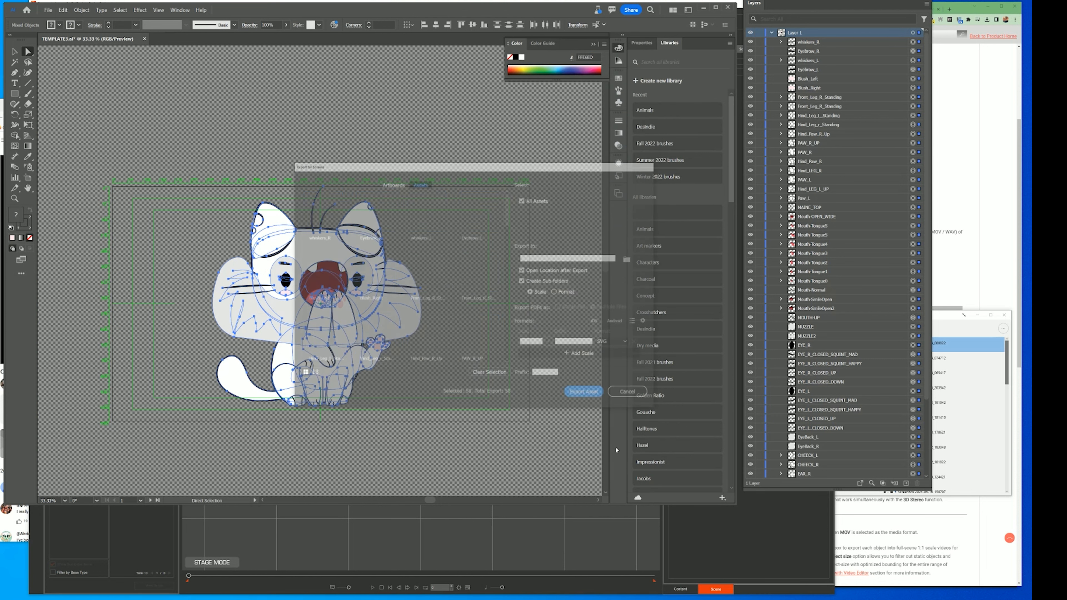
click(647, 321)
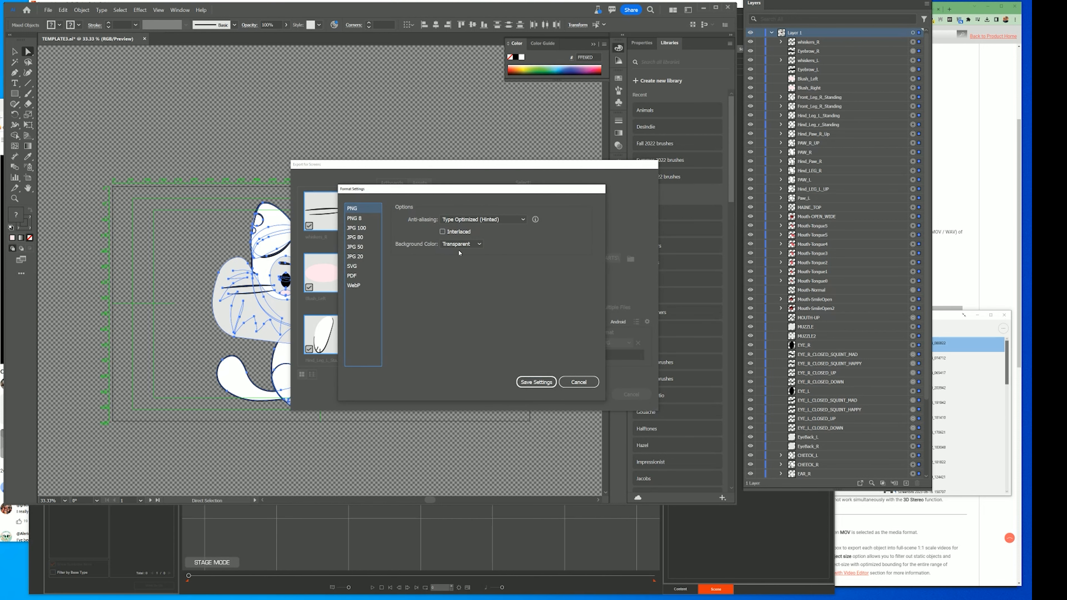
click(355, 266)
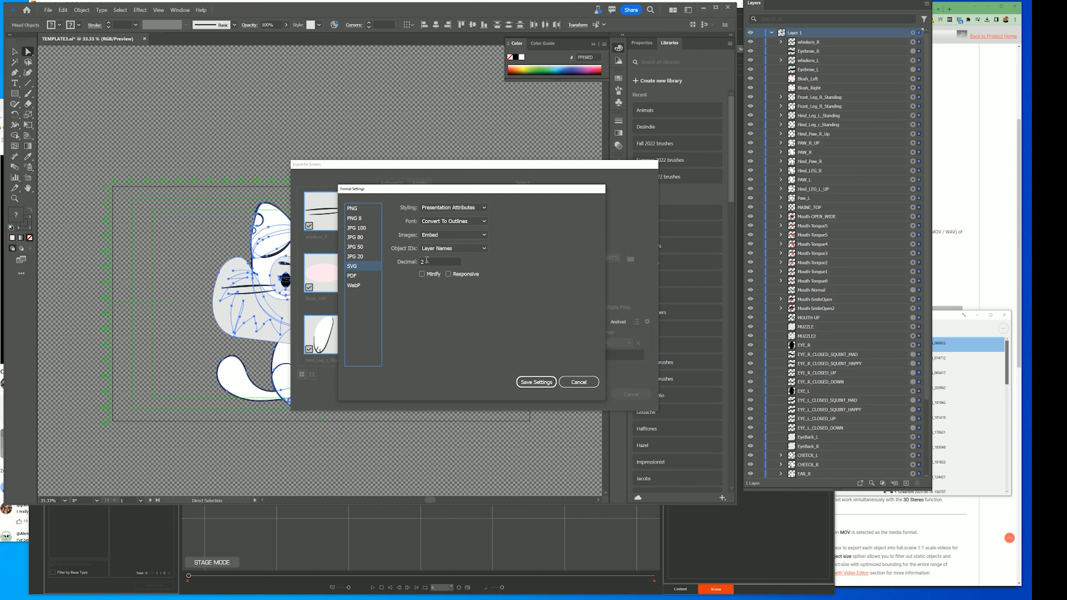
click(542, 382)
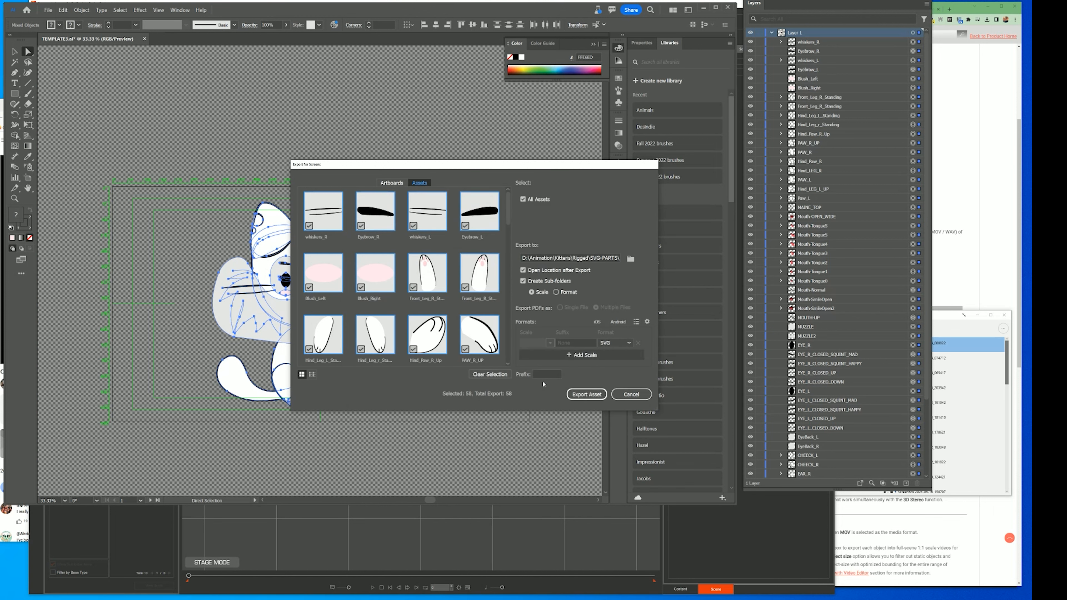
click(631, 394)
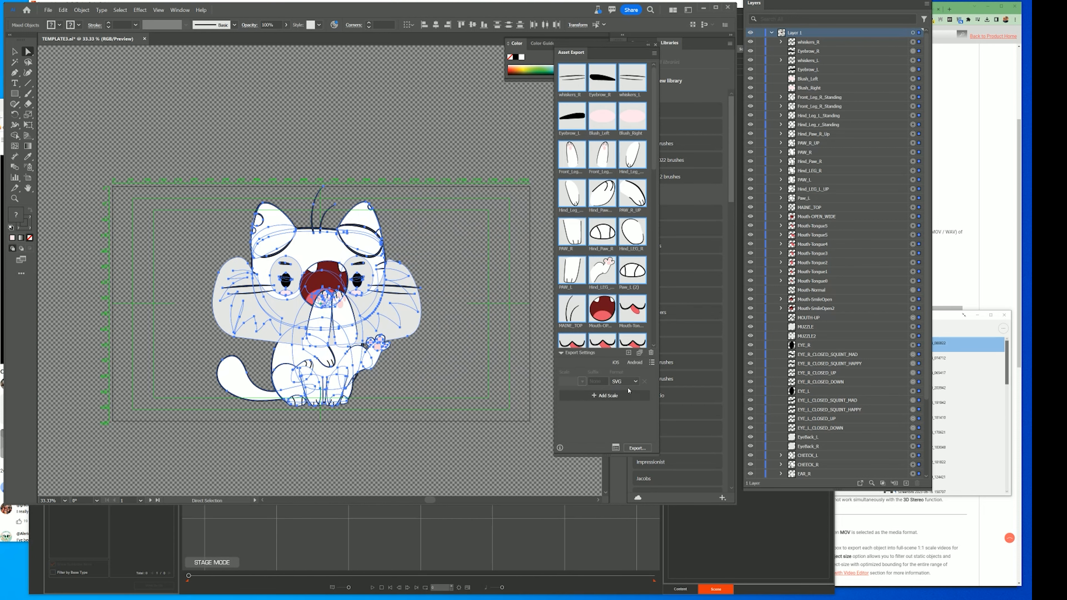
Step: Check the asset export destination without exporting, and look through the kitten part SVG files in File Explorer's SVG-PARTS folder
click(637, 448)
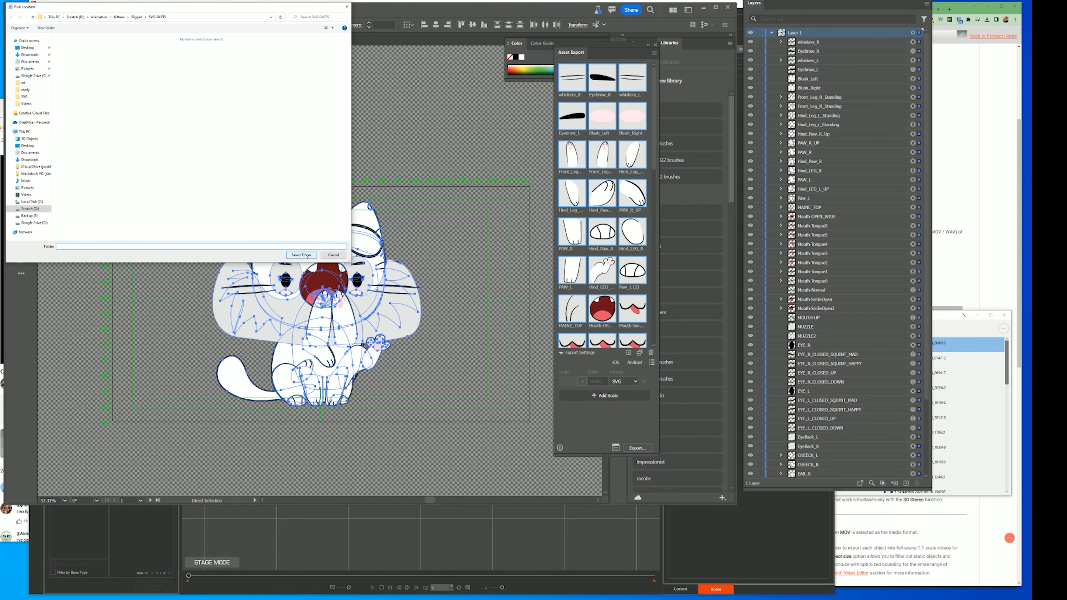
click(333, 255)
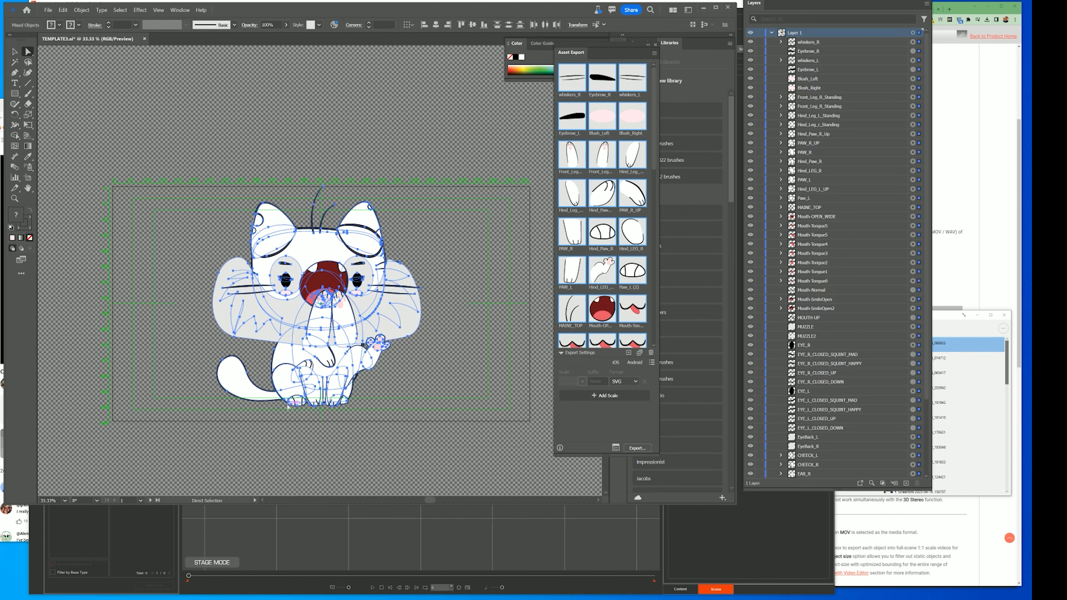
mouse_move(94, 597)
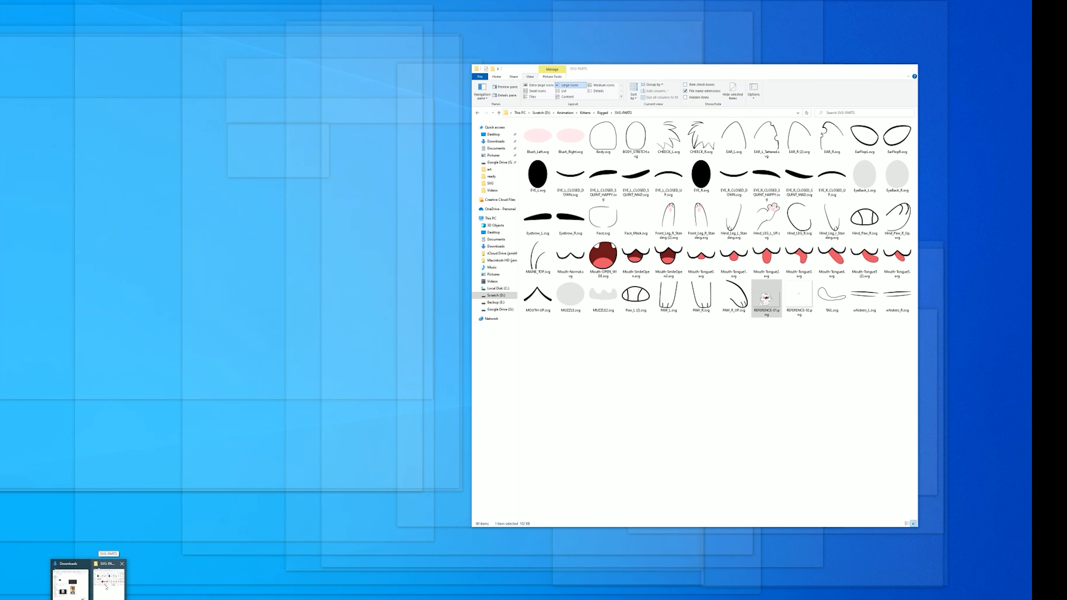
click(106, 585)
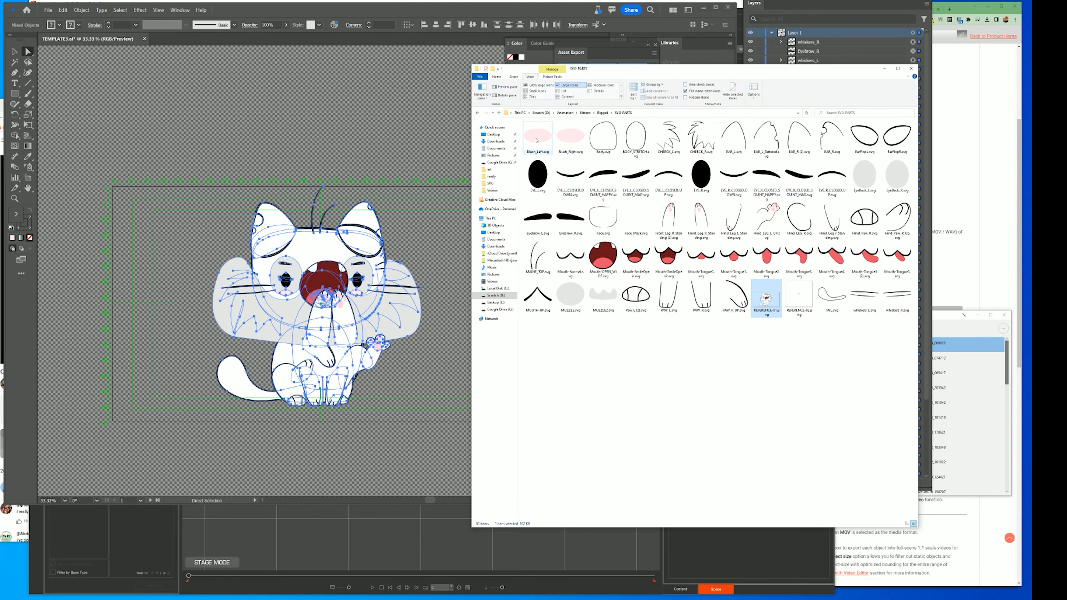
click(897, 297)
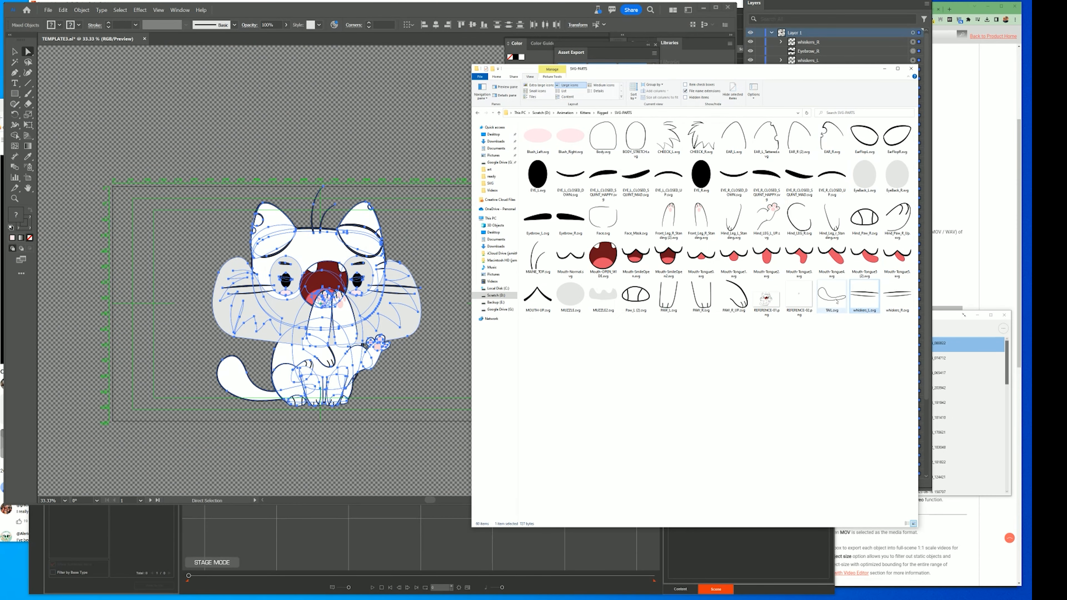
click(624, 302)
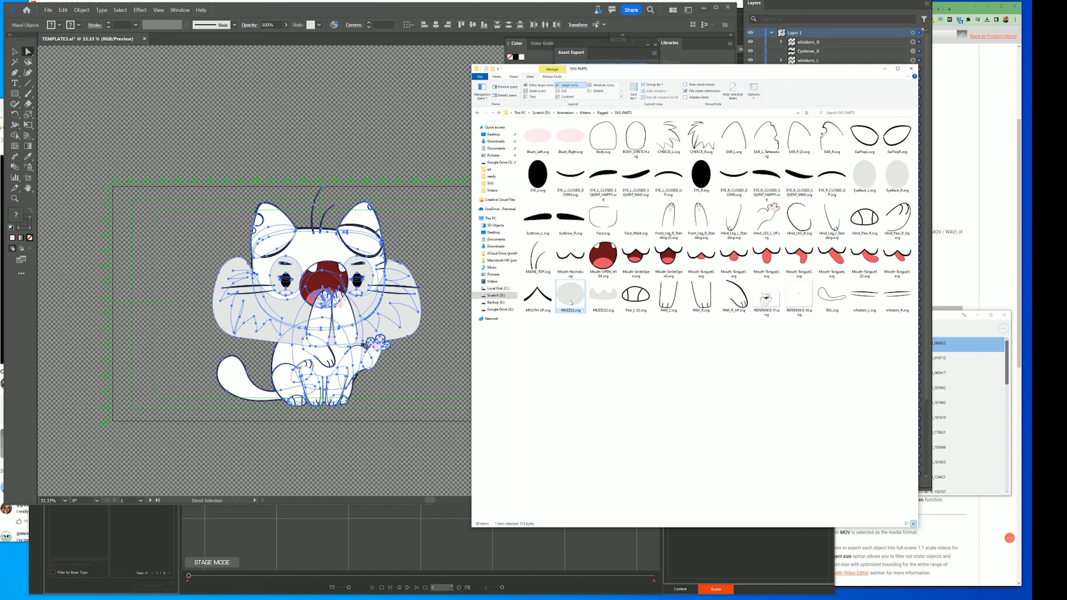
click(616, 260)
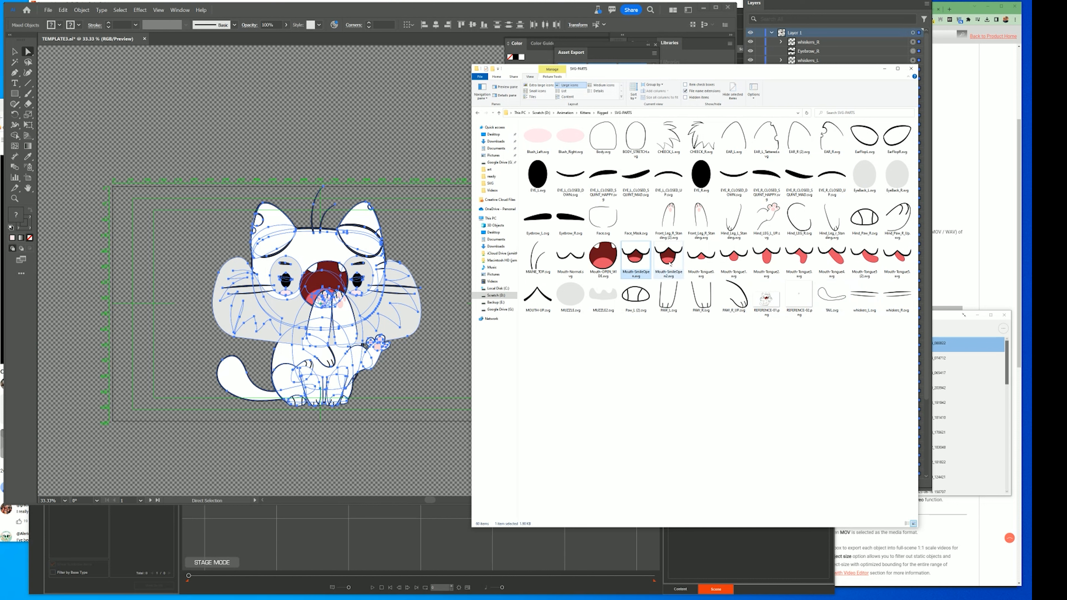
click(800, 261)
key(Right)
key(Right)
key(Right)
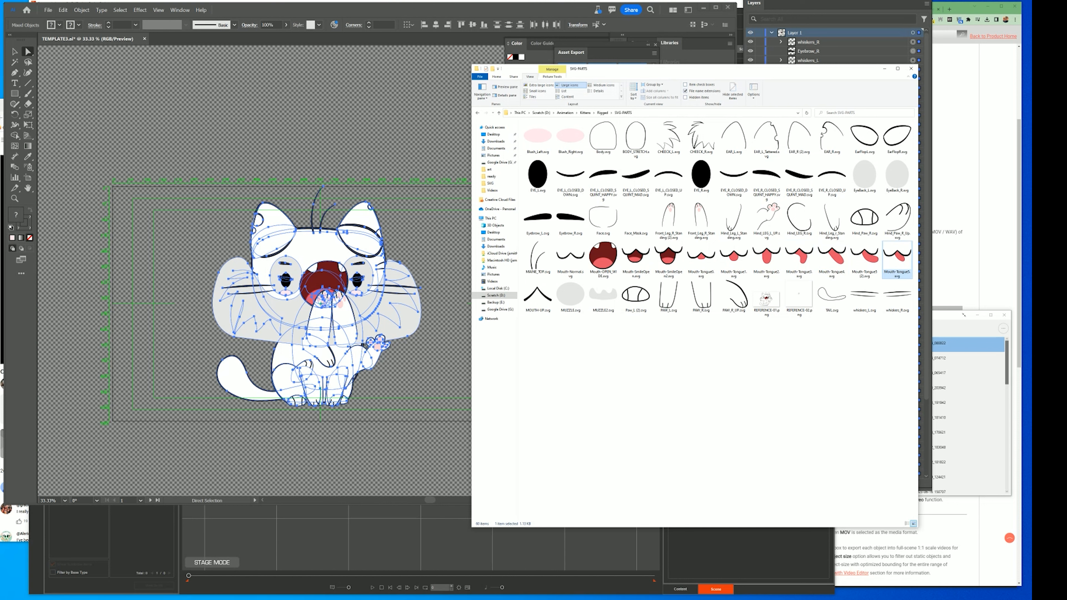
Step: Search the Microsoft Store for "powertoys", view the Microsoft PowerToys page and close the store
key(super)
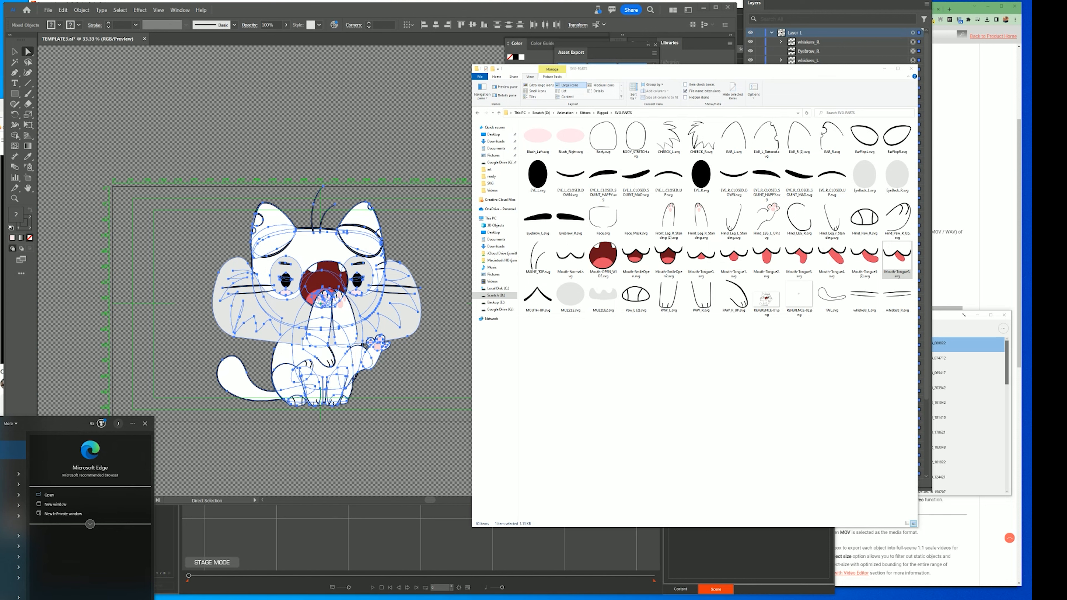
key(Return)
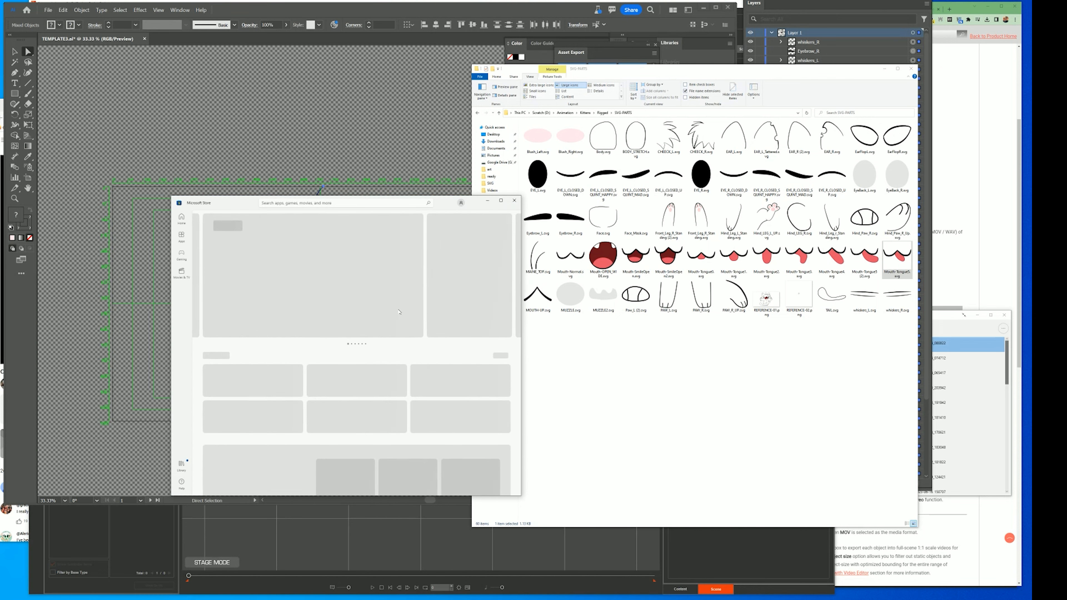
text(powertoys)
key(Return)
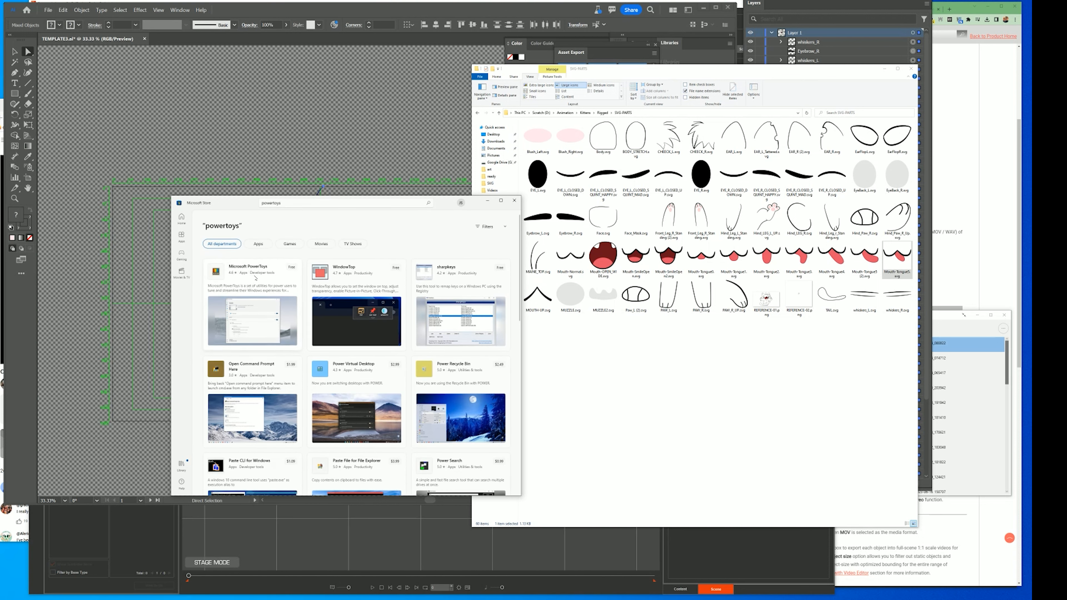
click(251, 281)
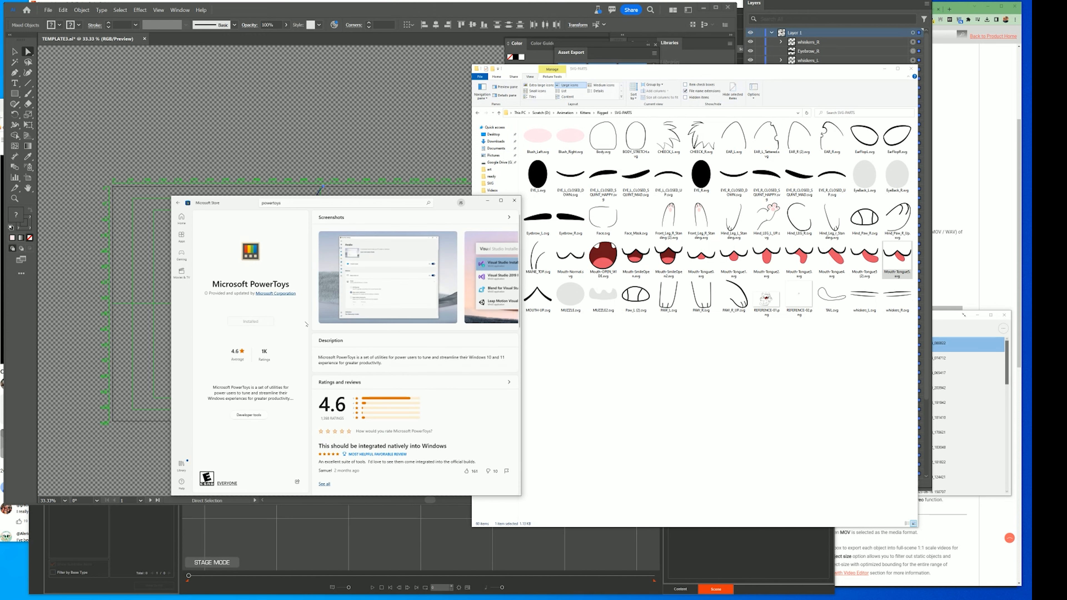
click(516, 202)
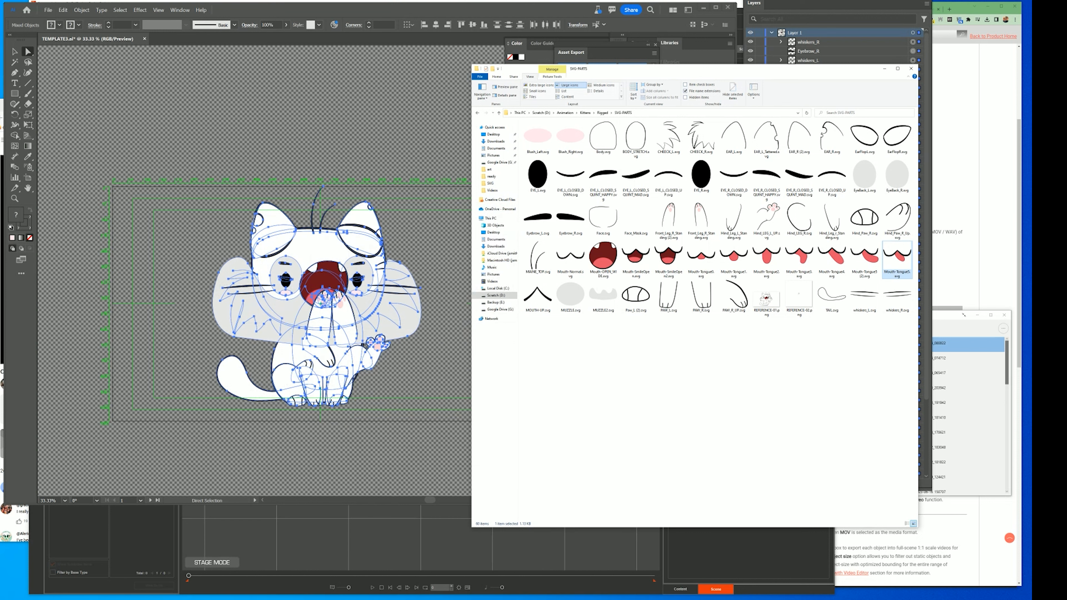
Step: Launch PowerToys, review the File Explorer add-ons settings for SVG previews and thumbnails, and close the settings
key(super)
text(power)
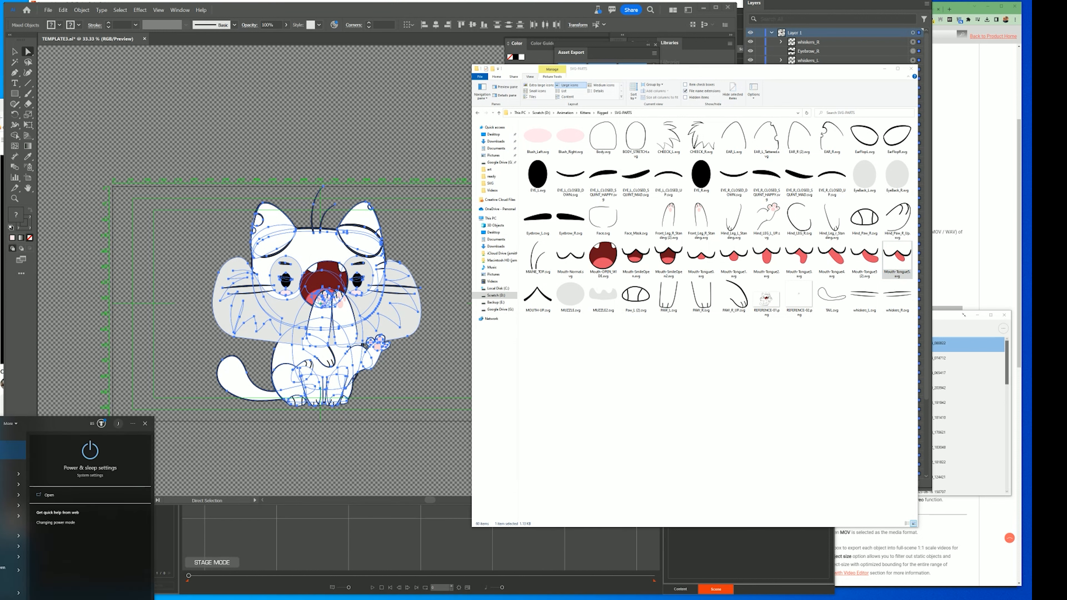
text(t)
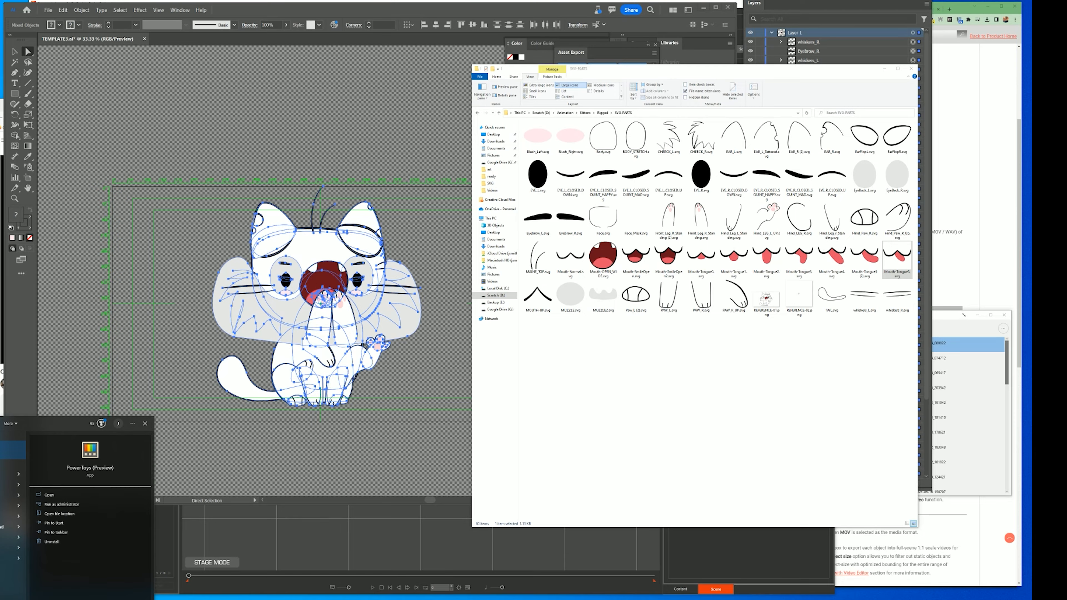
key(Return)
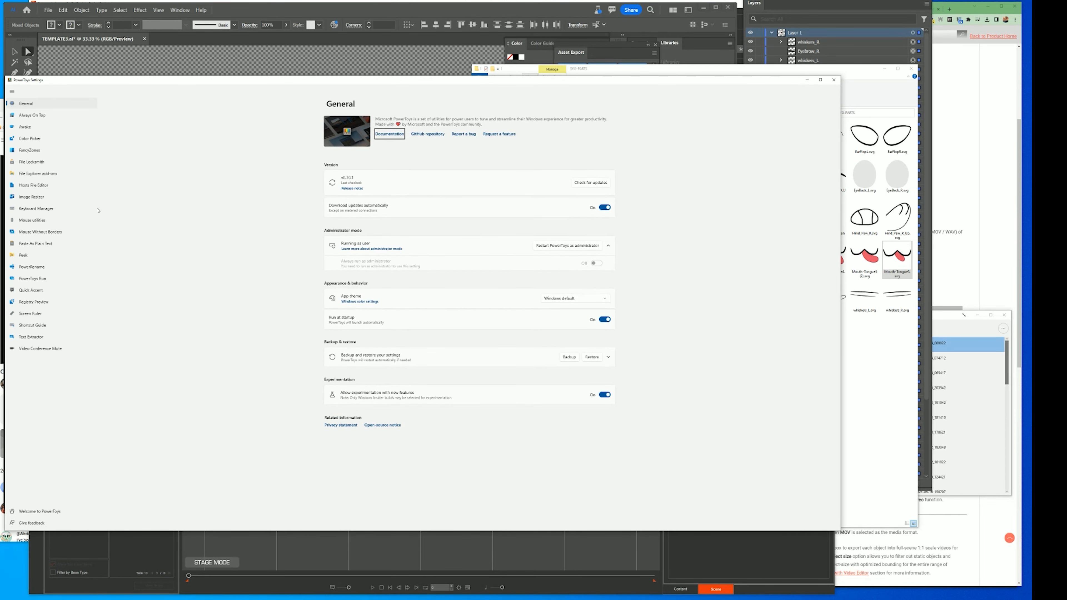
click(28, 174)
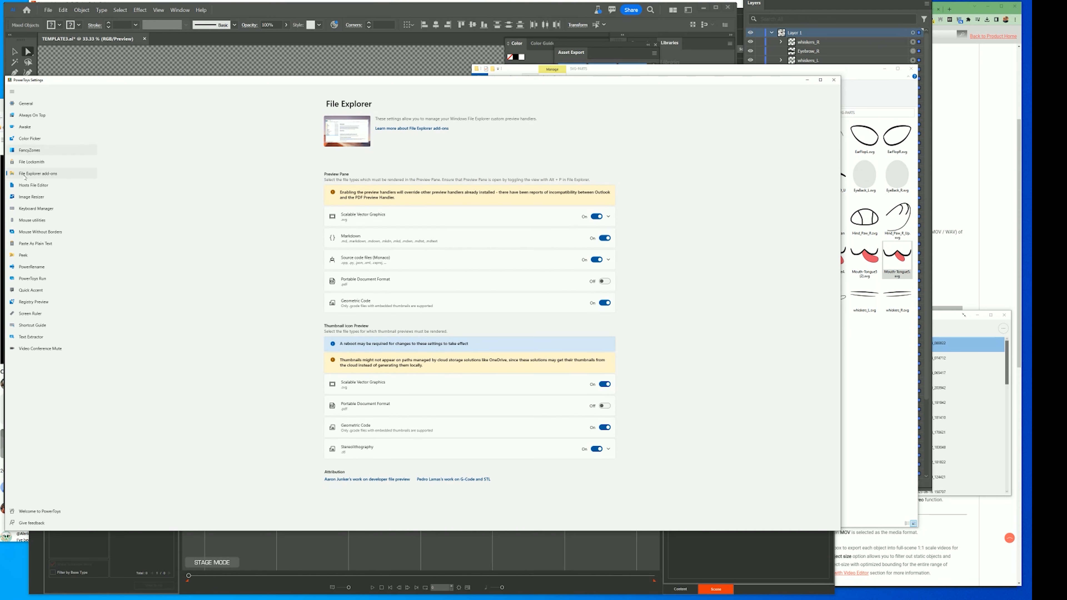
click(12, 91)
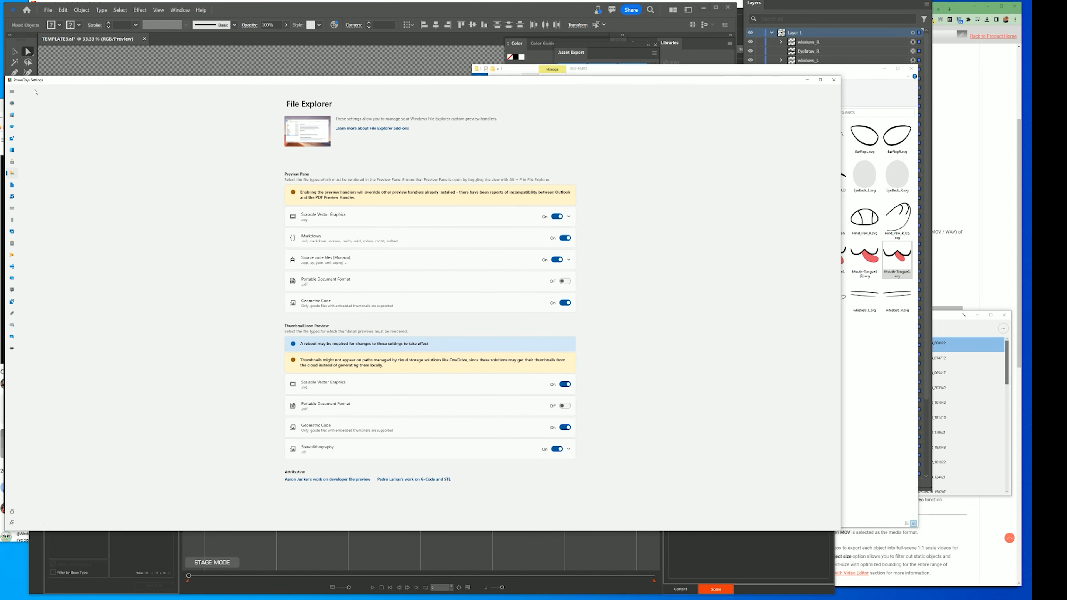
click(12, 91)
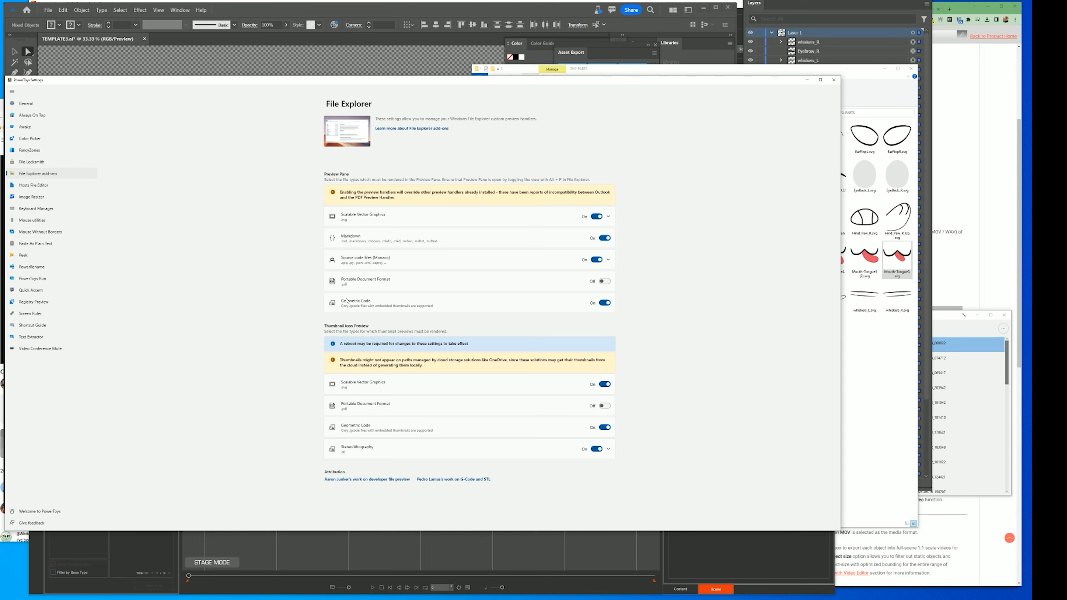
click(834, 80)
Step: Delete the REFERENCE-02 image from the SVG-PARTS folder
click(701, 297)
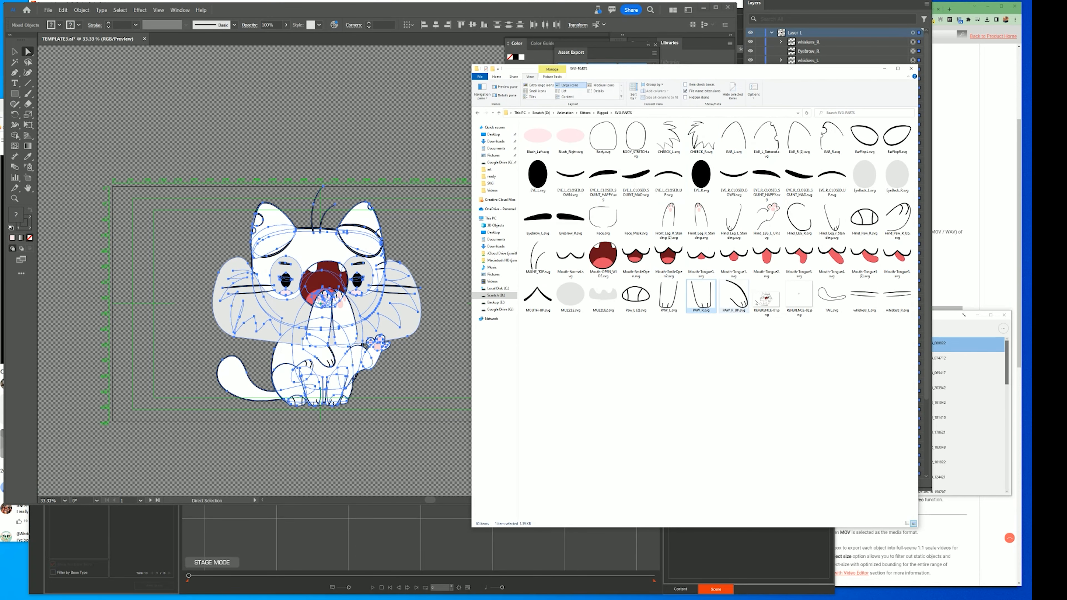
click(798, 306)
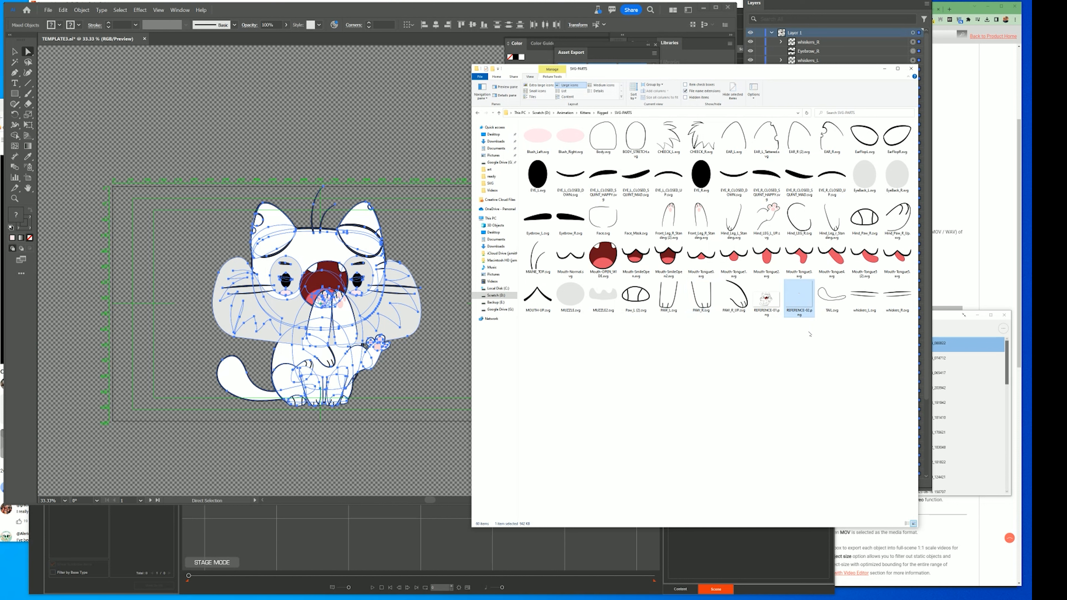
right_click(798, 296)
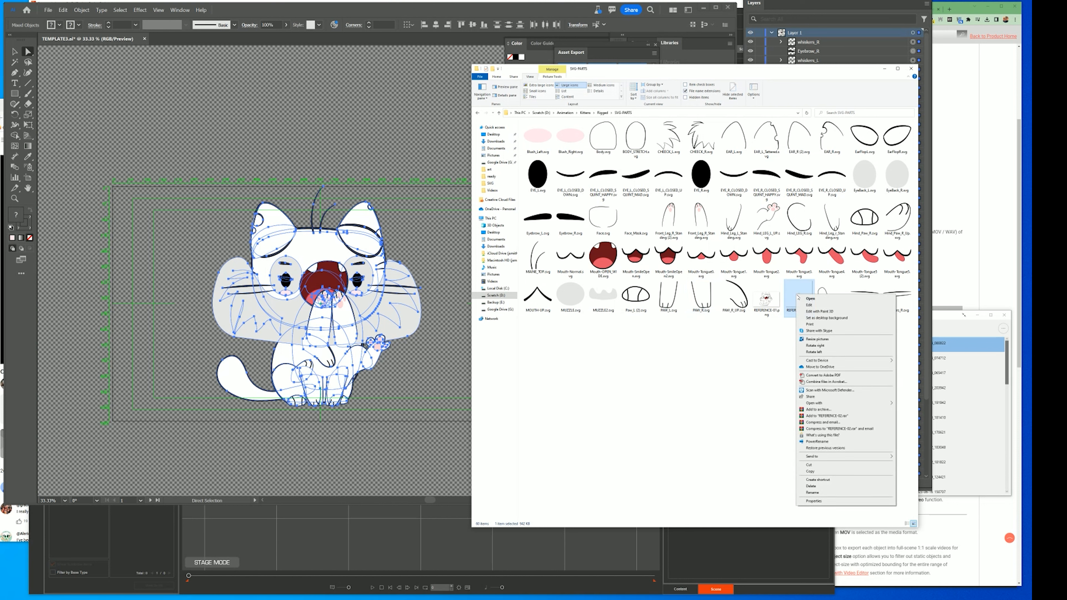
click(826, 487)
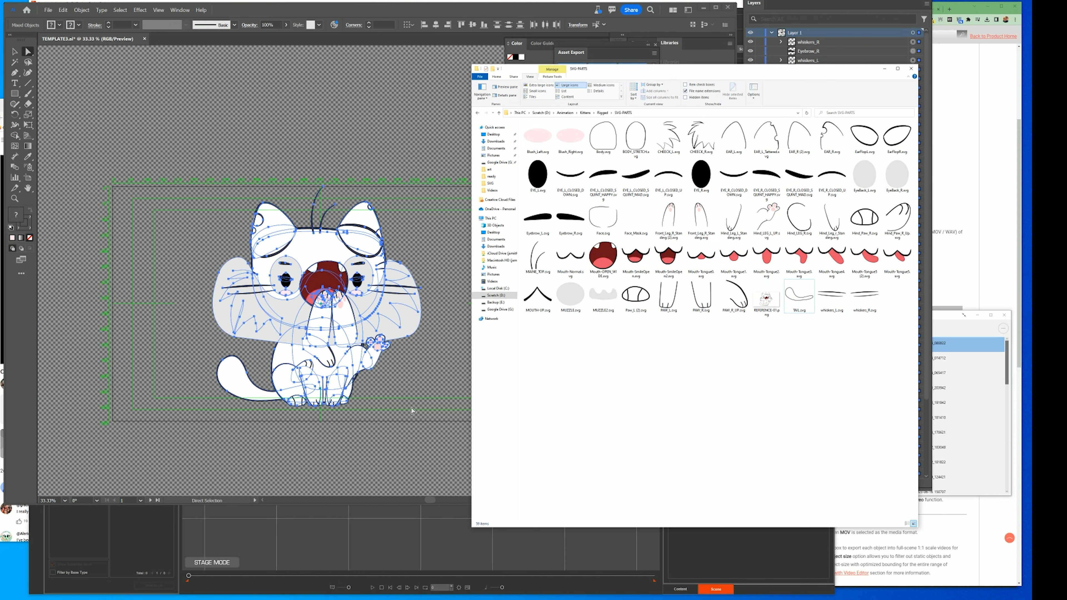
Step: Switch back to Illustrator, deselect the kitten artwork and hide the MUZZLE and MUZZLE2 shapes
click(403, 446)
click(403, 446)
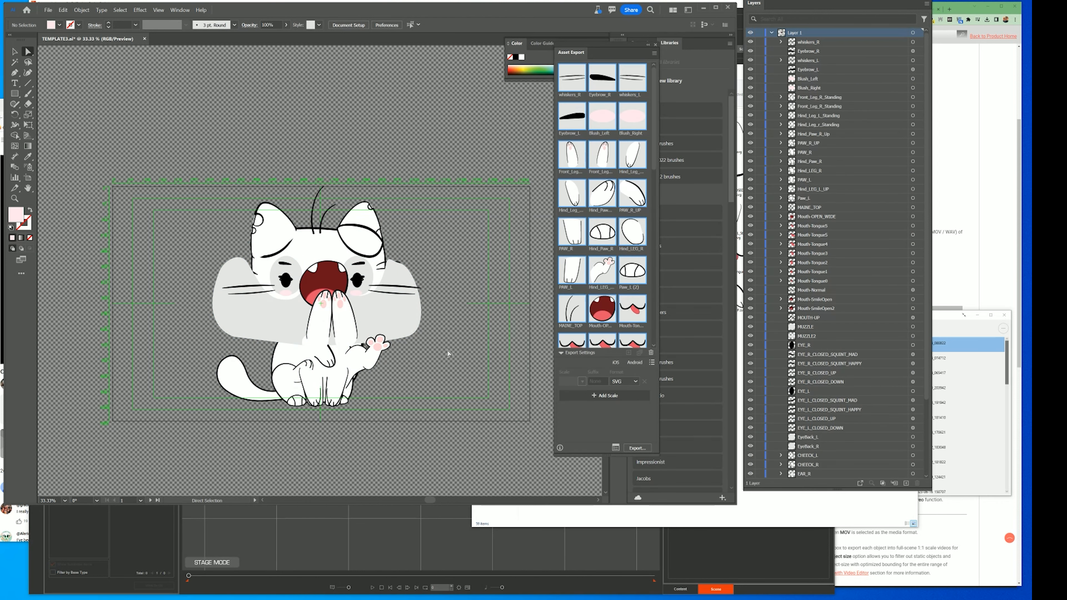
click(406, 322)
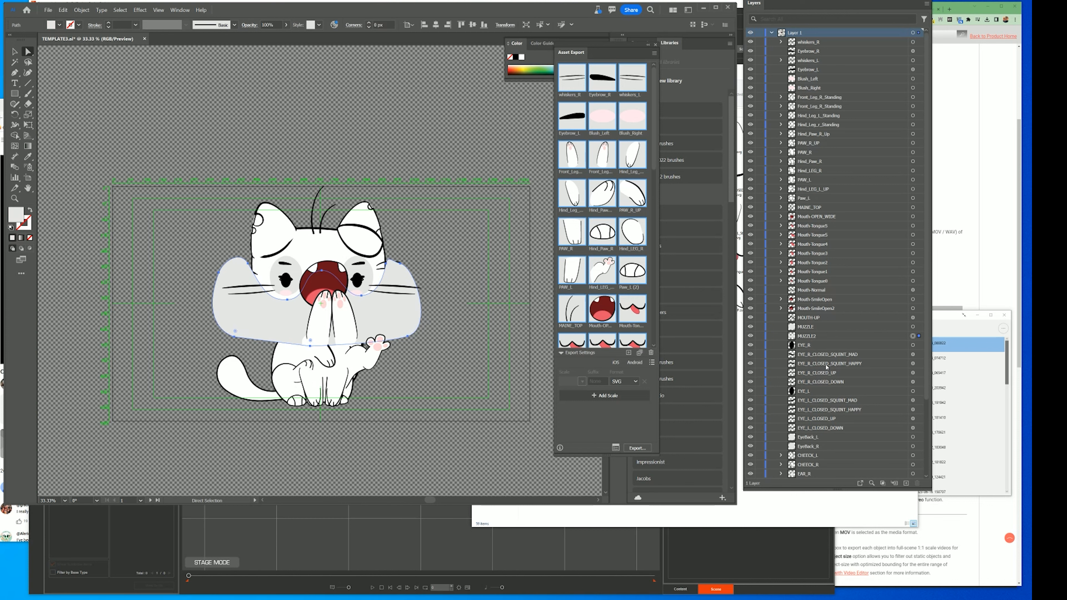
click(751, 335)
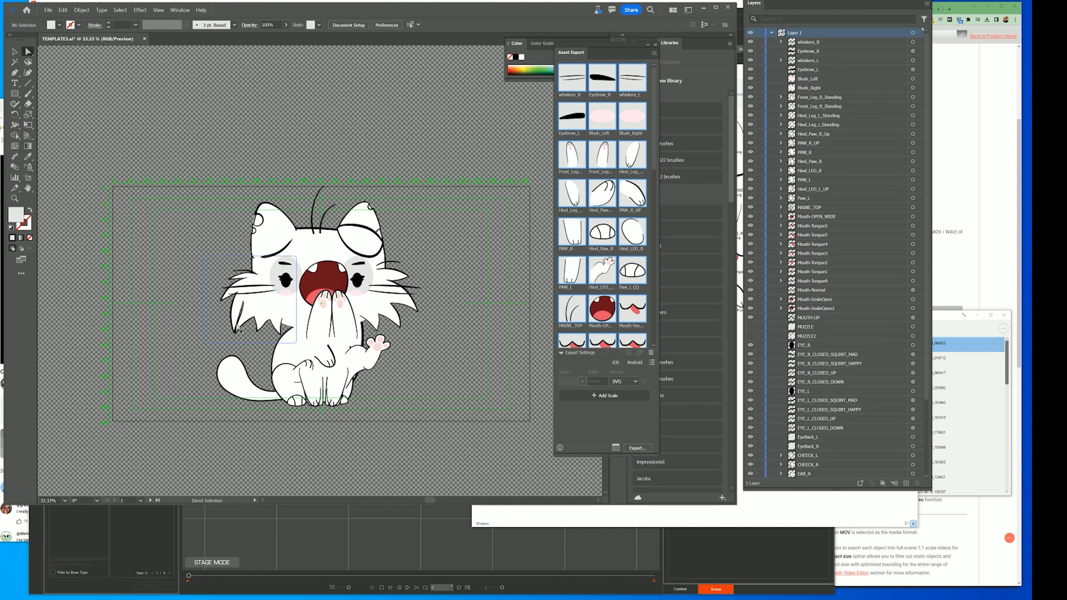
Step: Try to export the kitten artwork with Save for Web (Legacy)
click(48, 10)
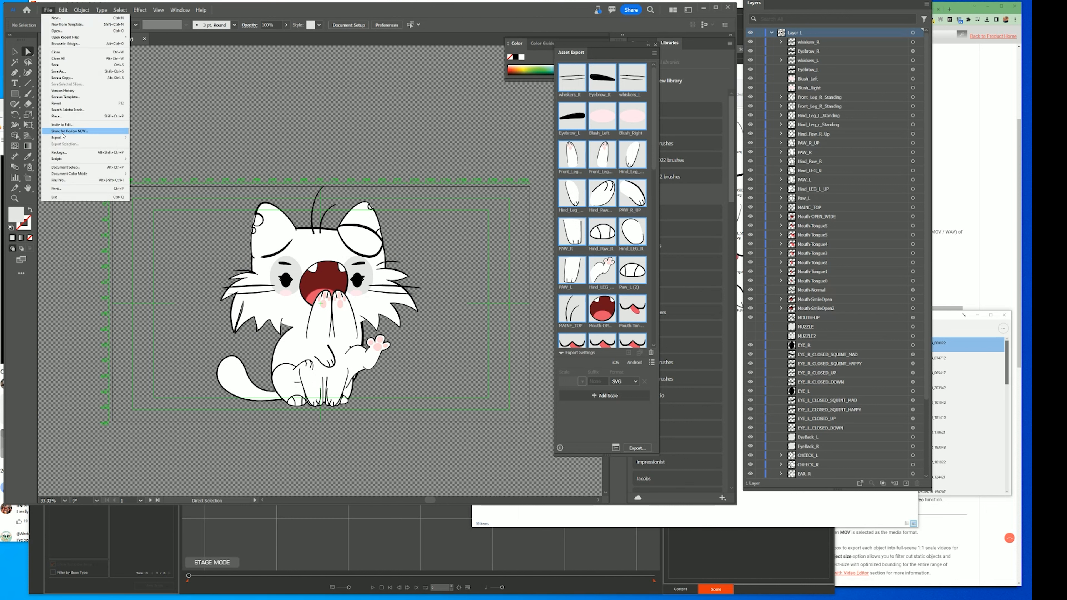
mouse_move(81, 140)
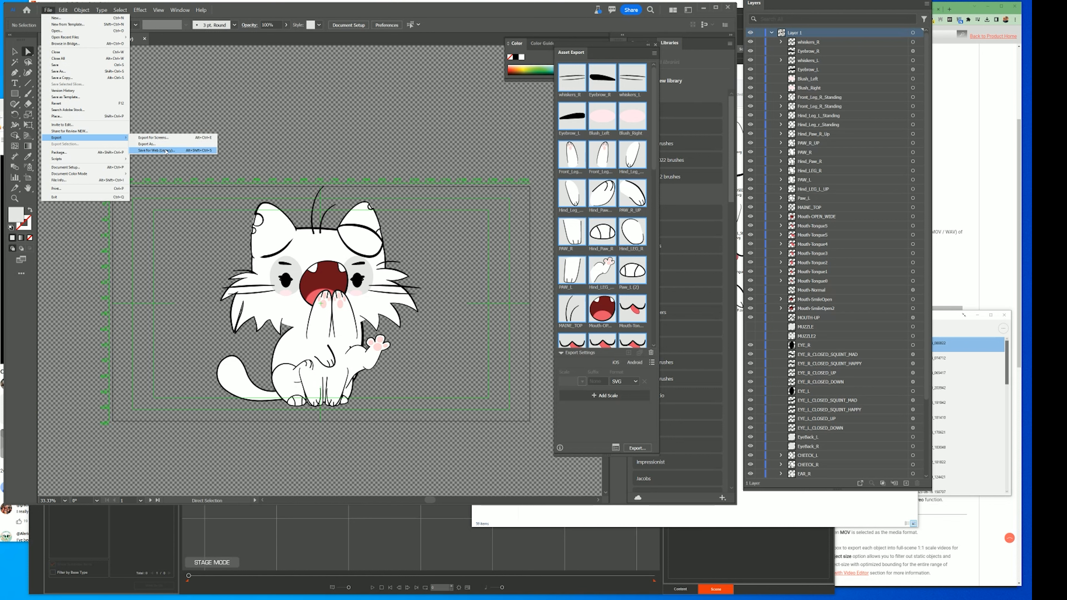
click(155, 150)
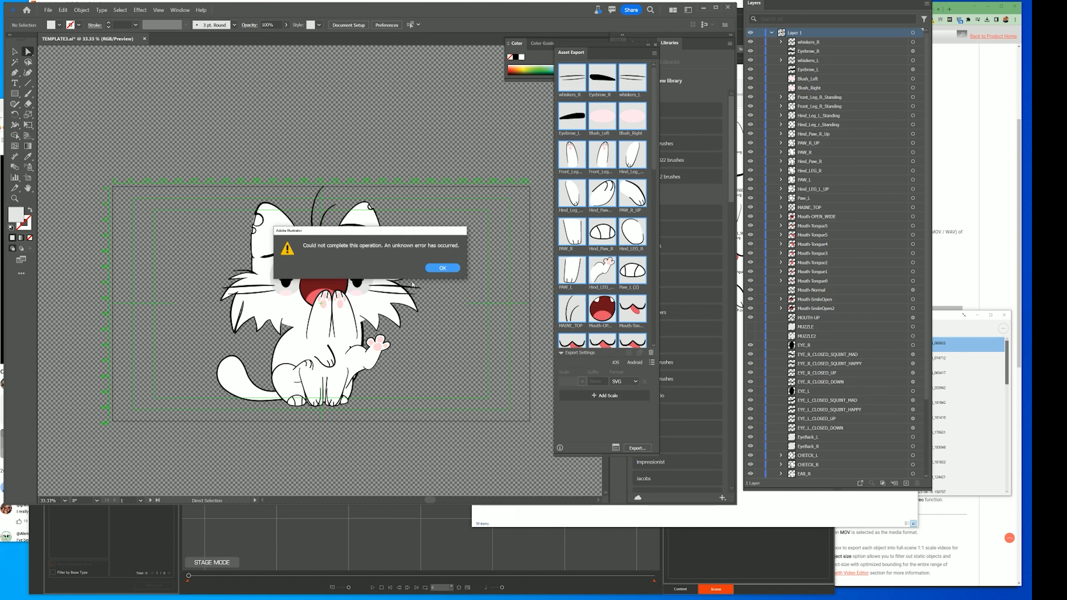
click(441, 268)
click(47, 10)
mouse_move(80, 140)
click(168, 144)
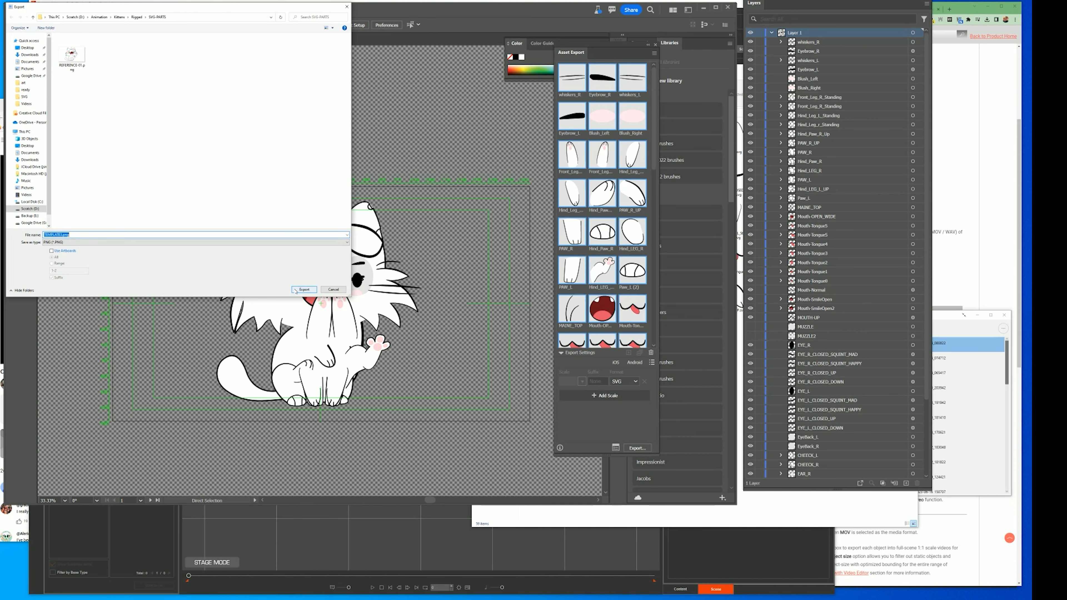
click(334, 290)
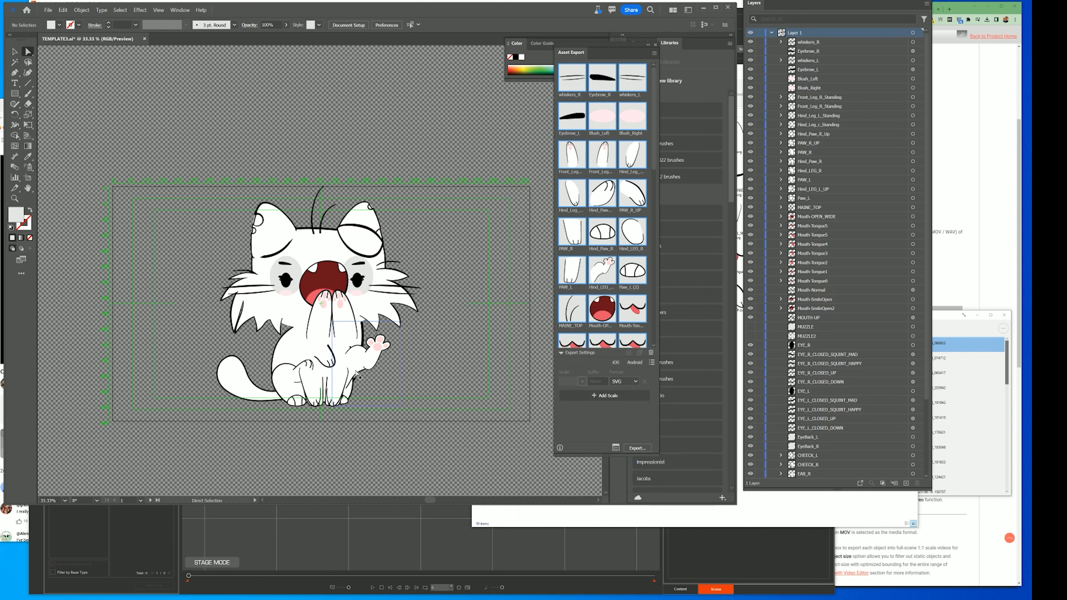
Step: Export the kitten artwork as an SVG file named Reference, accepting the SVG options with presentation attributes and fonts converted to outlines
click(47, 11)
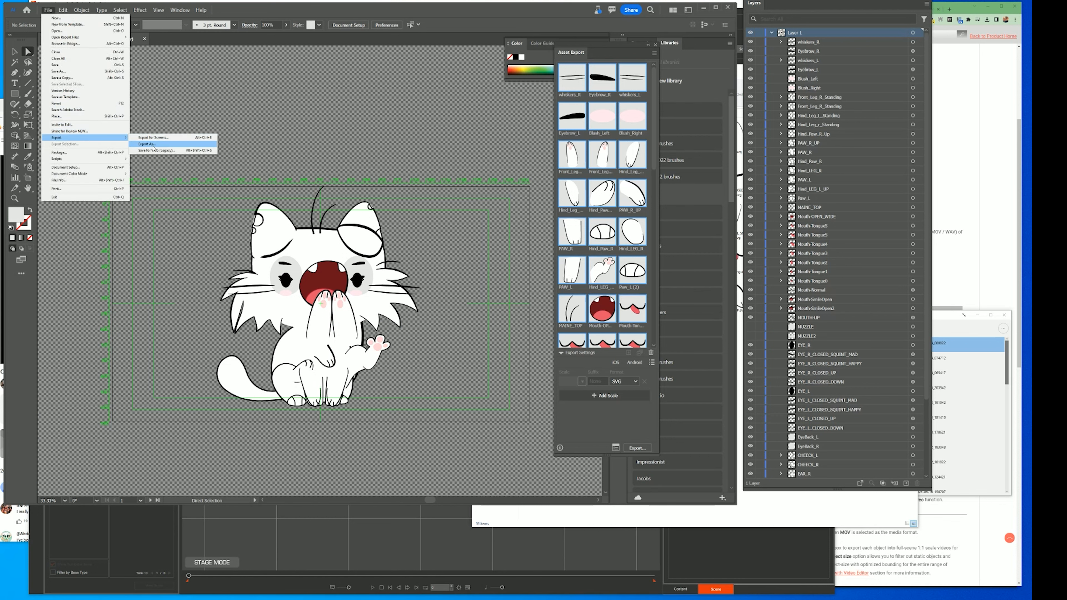
click(146, 144)
click(67, 243)
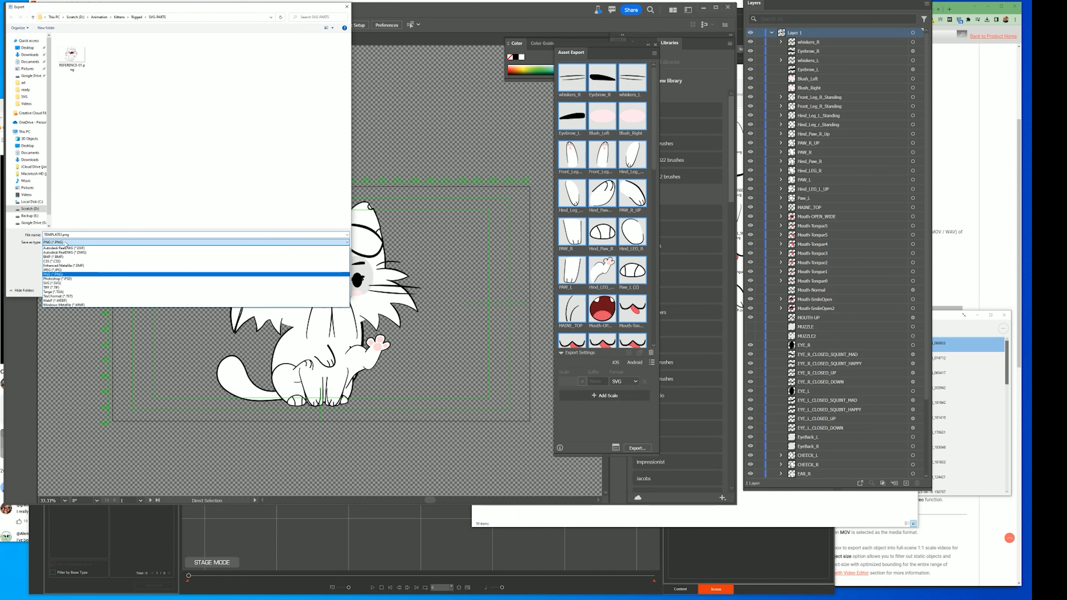
click(66, 284)
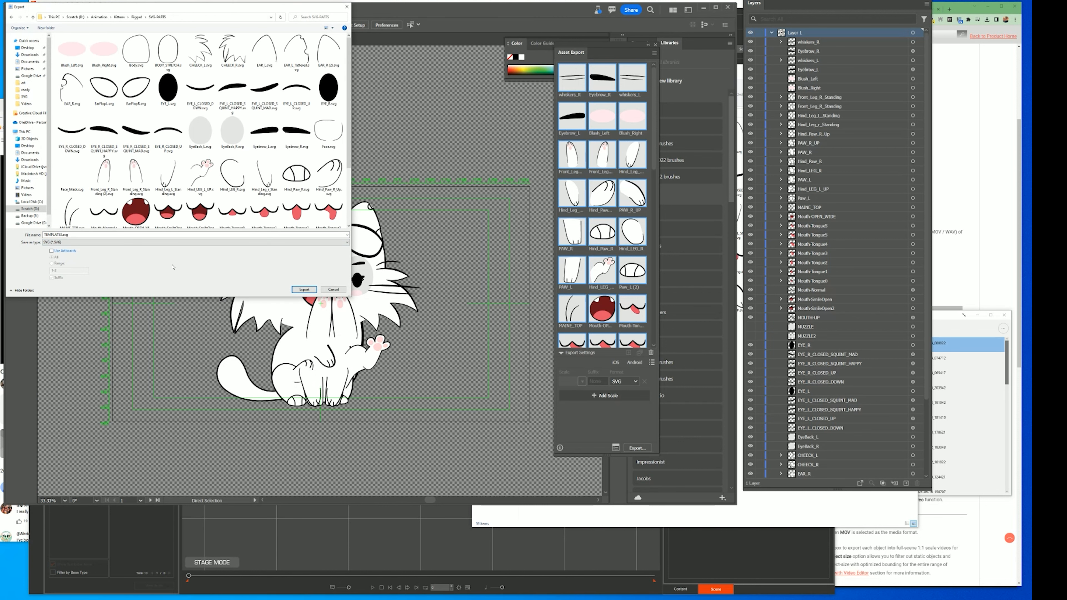
click(67, 235)
key(BackSpace)
text(new)
text(e)
text(rence.s)
click(304, 290)
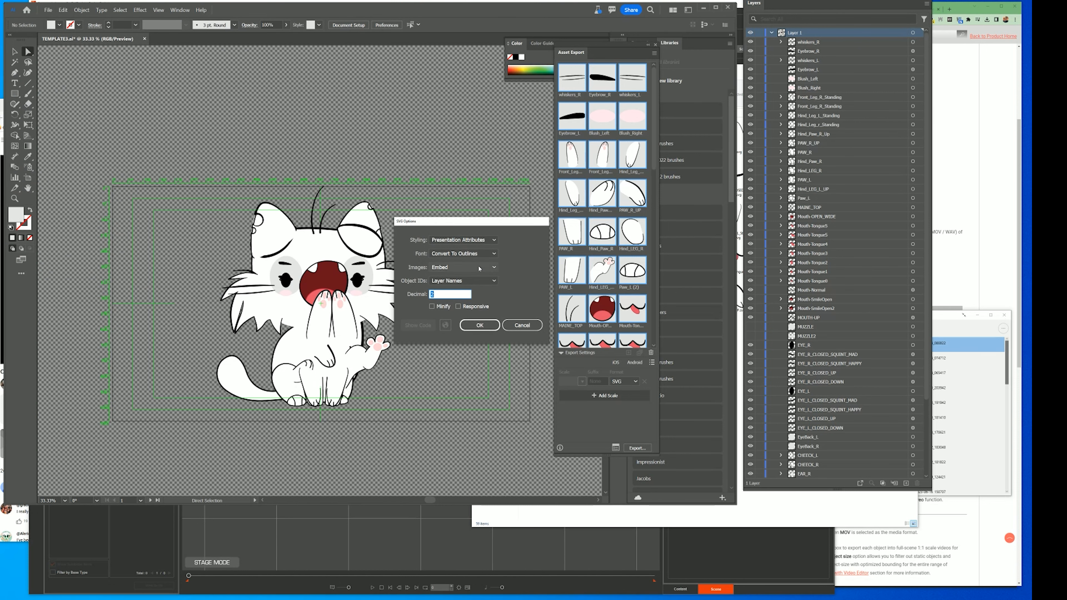
click(482, 327)
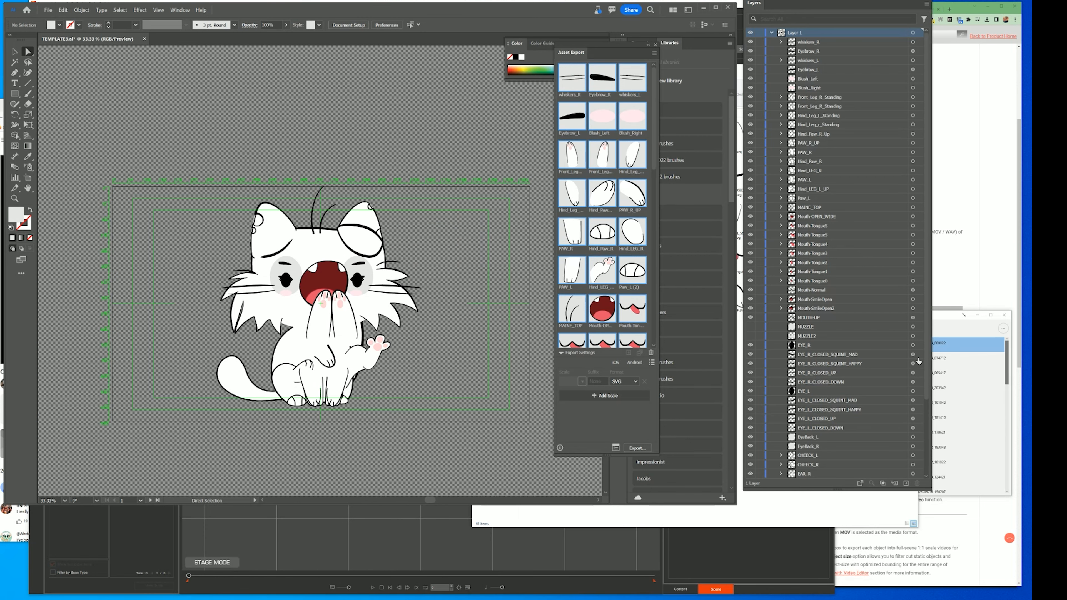
Step: Switch to File Explorer and move Reference.svg from the SVG folder through the Rigged folder into SVG-PARTS
mouse_move(89, 599)
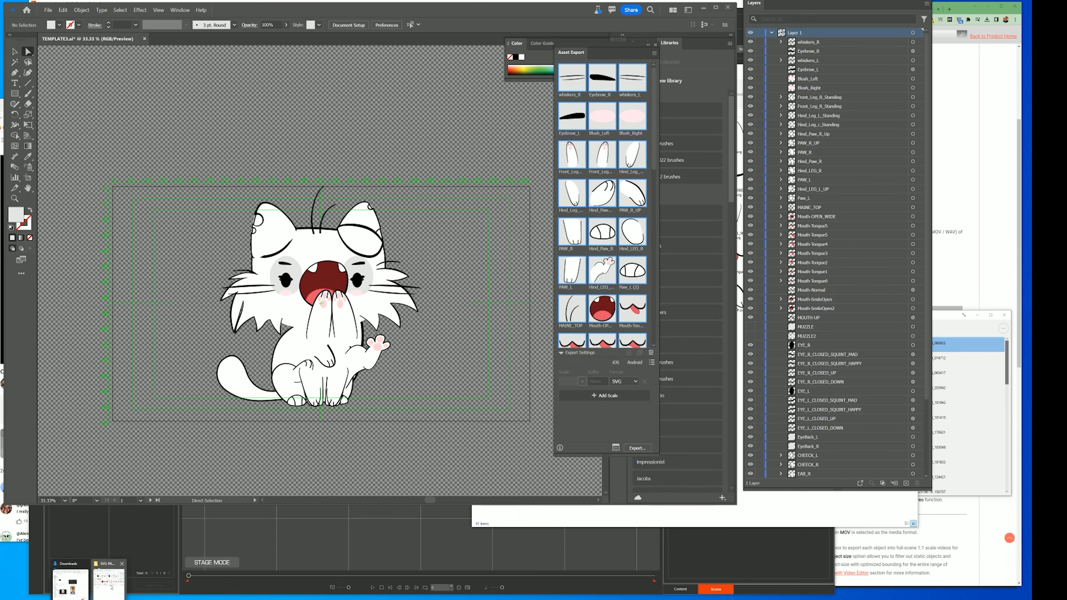
click(110, 583)
click(602, 112)
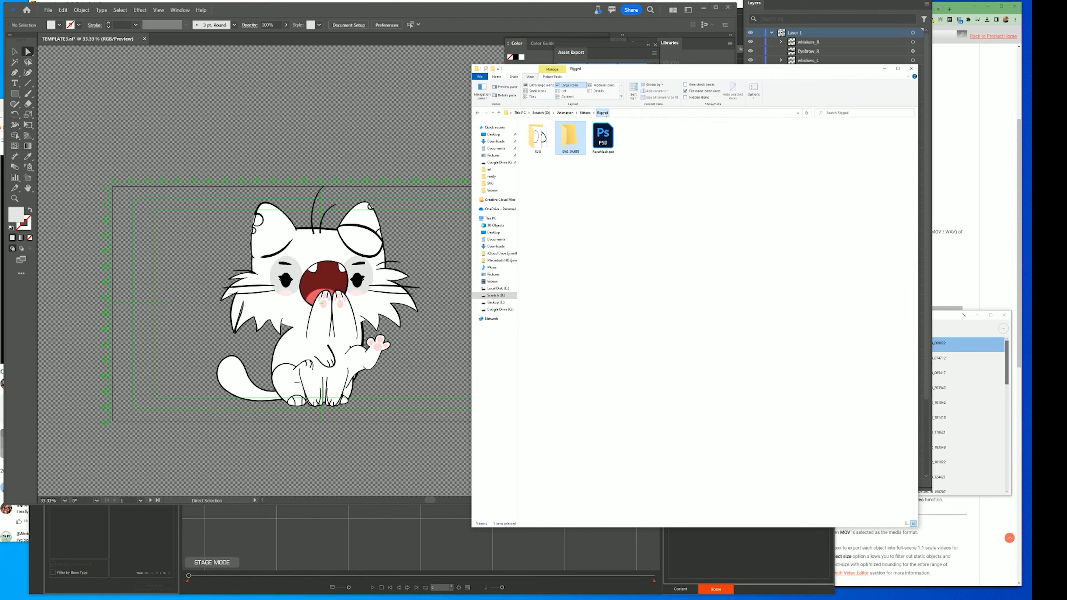
double_click(540, 140)
click(538, 338)
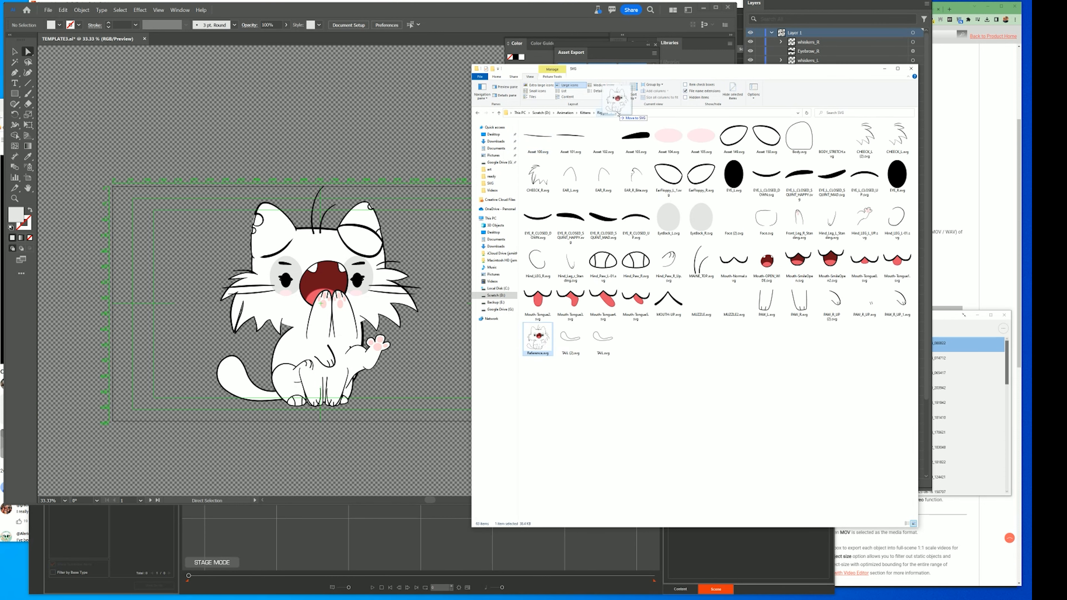
key(Delete)
click(605, 114)
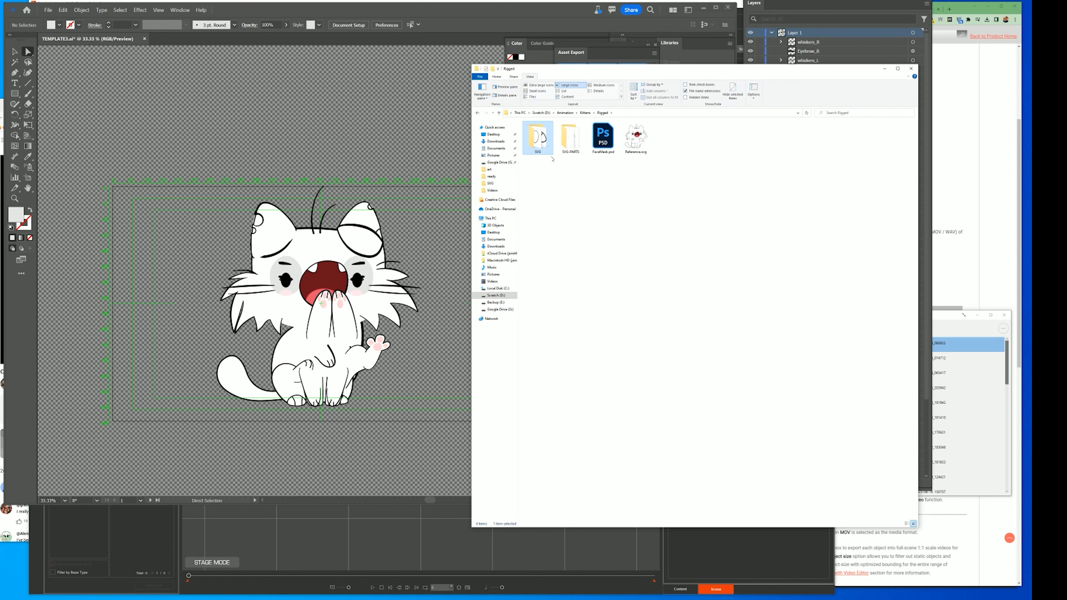
drag(635, 138, 572, 144)
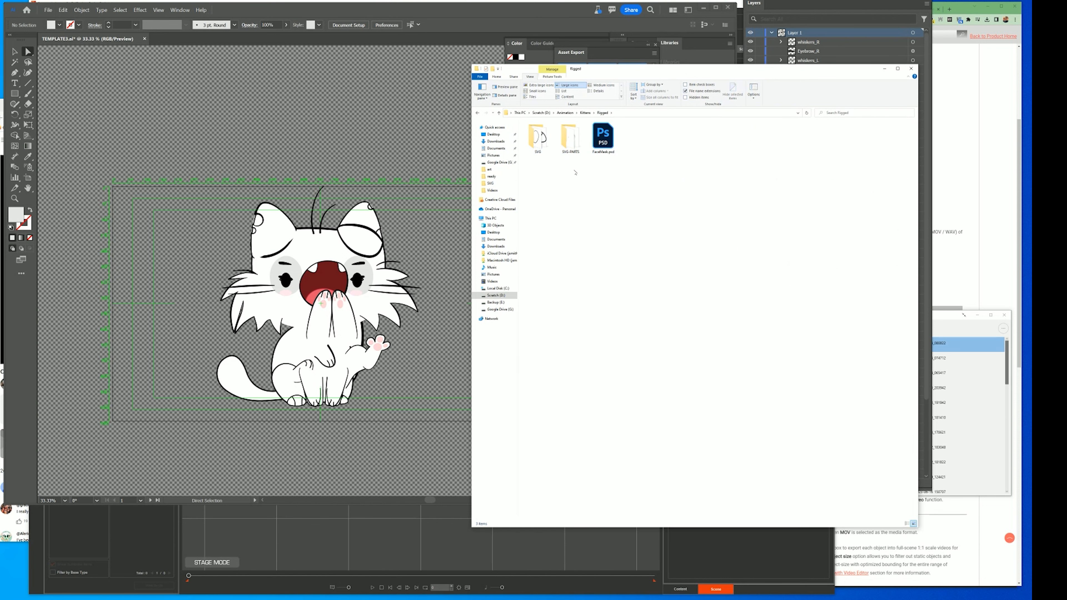
Step: Delete the REFERENCE-01 image and the outdated reference-01.svg and reference-02.svg files from the SVG-PARTS folder
double_click(571, 137)
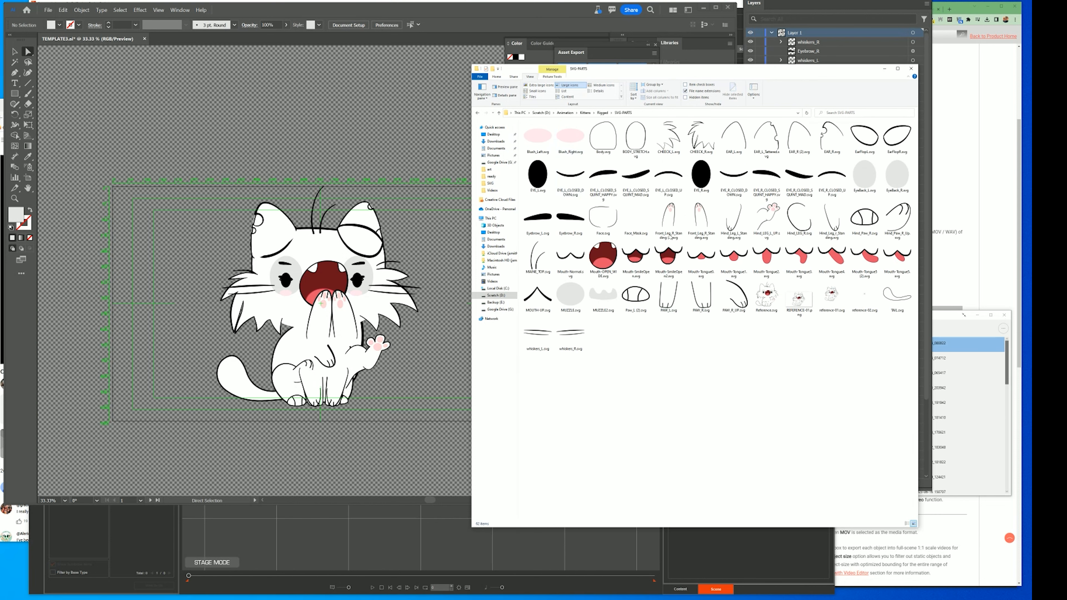
right_click(801, 306)
click(816, 496)
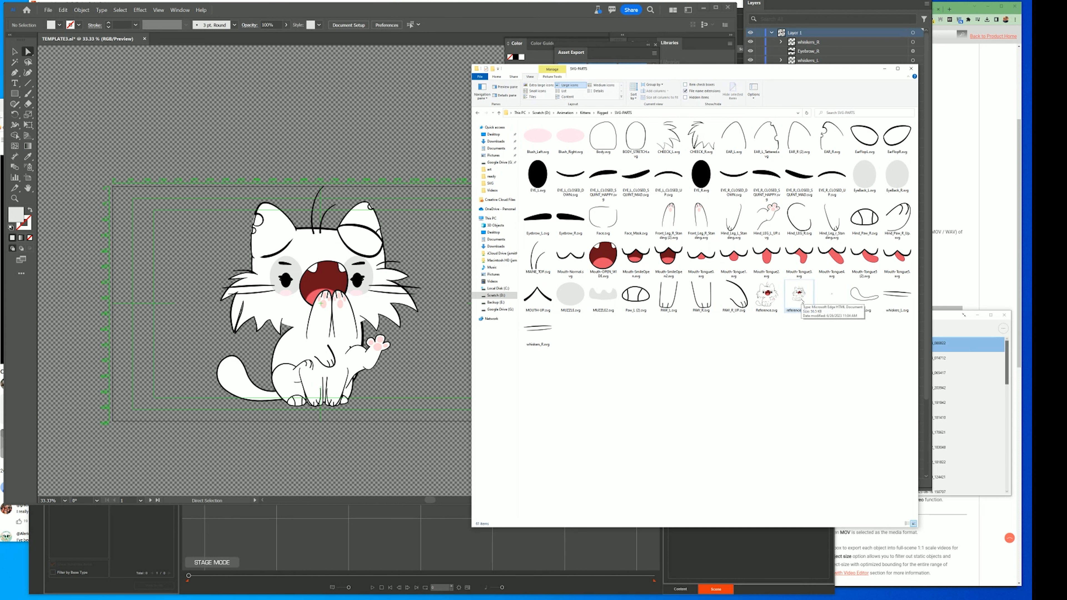
click(801, 305)
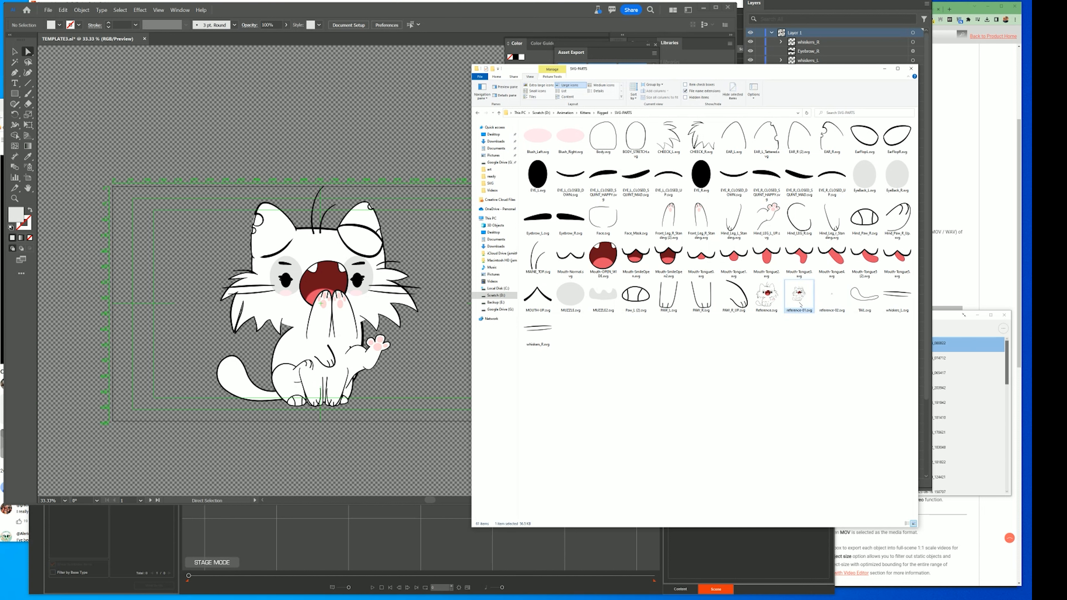
ctrl+click(832, 298)
right_click(832, 298)
click(849, 408)
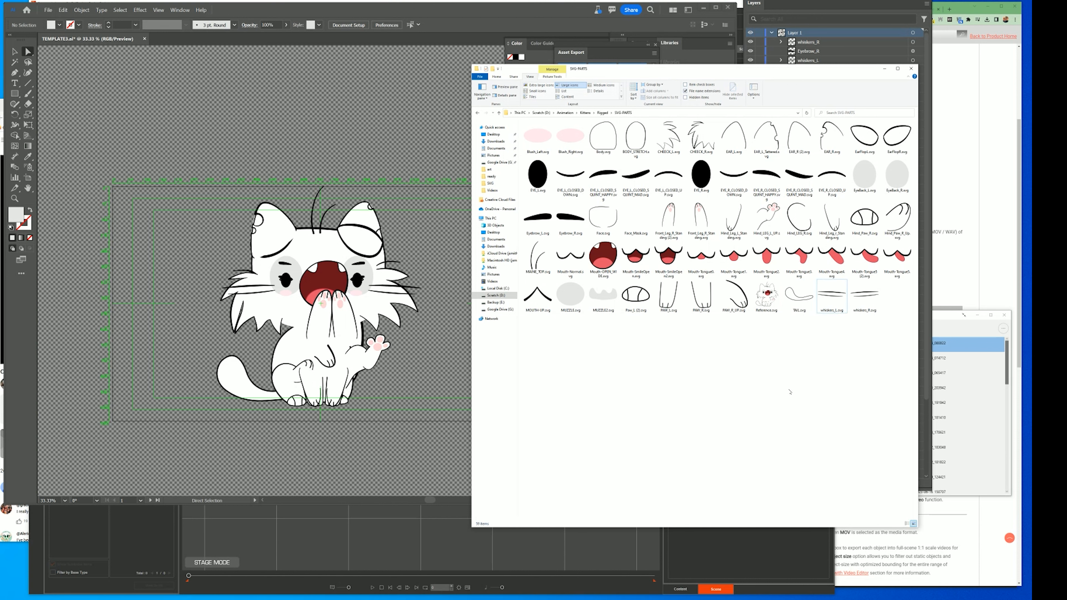
Step: Switch to Cartoon Animator 5 and bring Reference.svg from the SVG-PARTS folder onto the stage, opening it as a character in the Composer
click(767, 296)
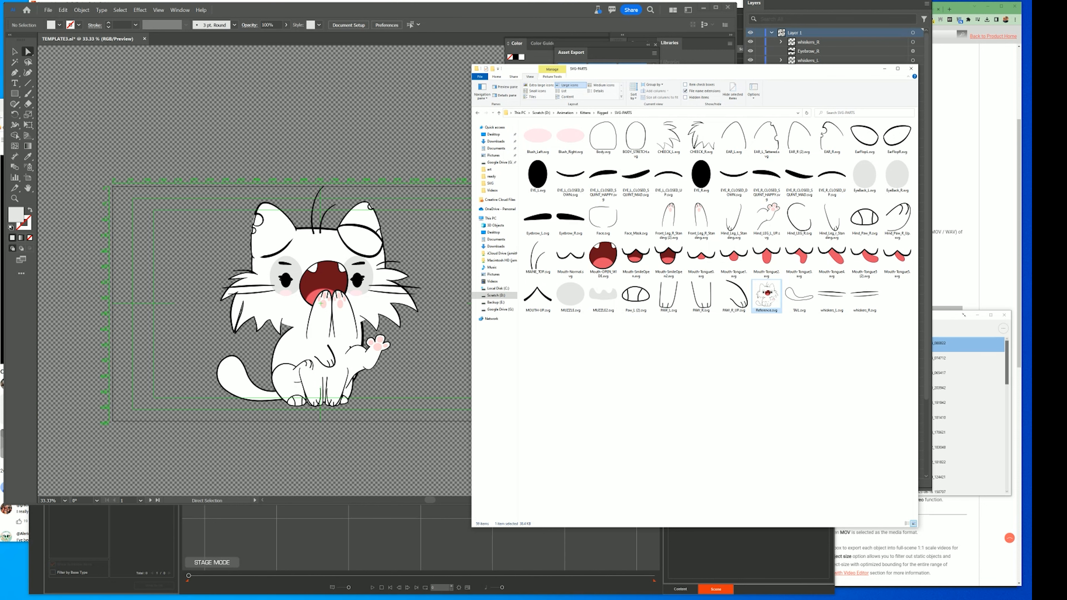
click(332, 599)
click(34, 11)
click(46, 48)
click(439, 315)
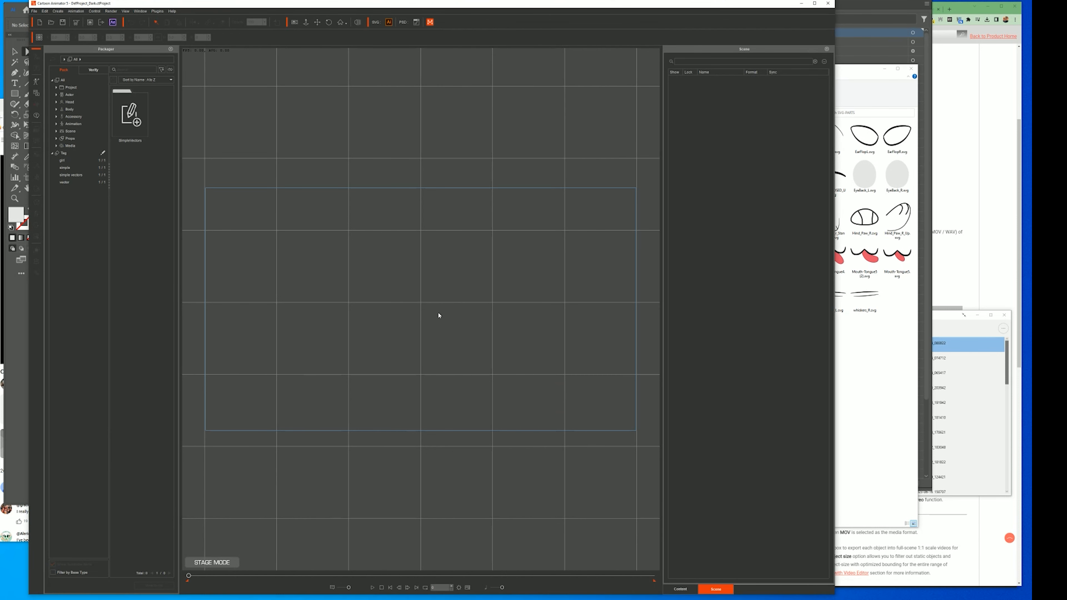
click(899, 368)
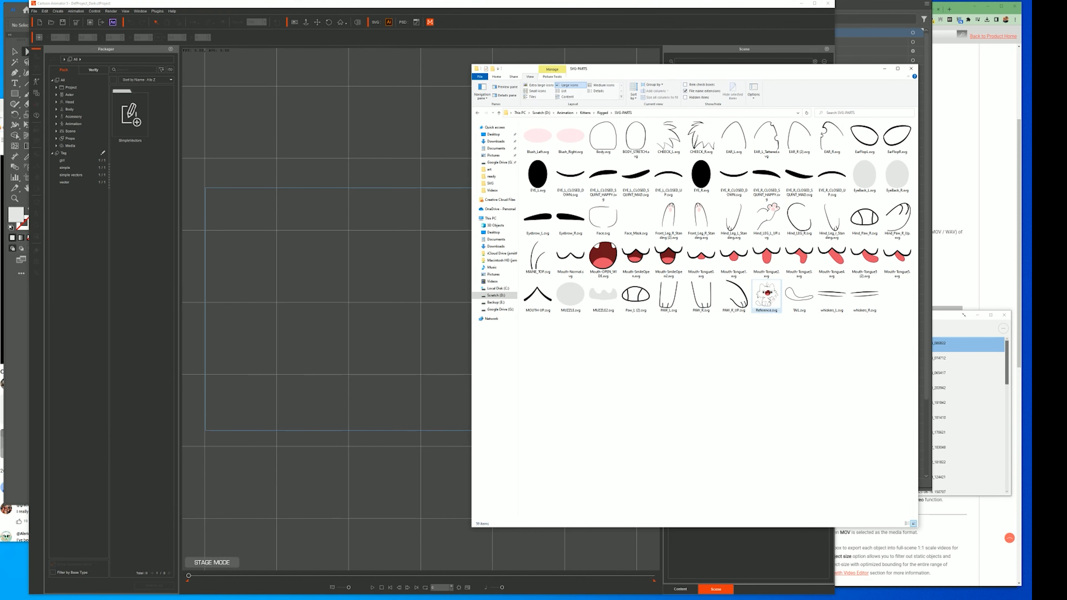
drag(767, 297, 408, 311)
click(469, 325)
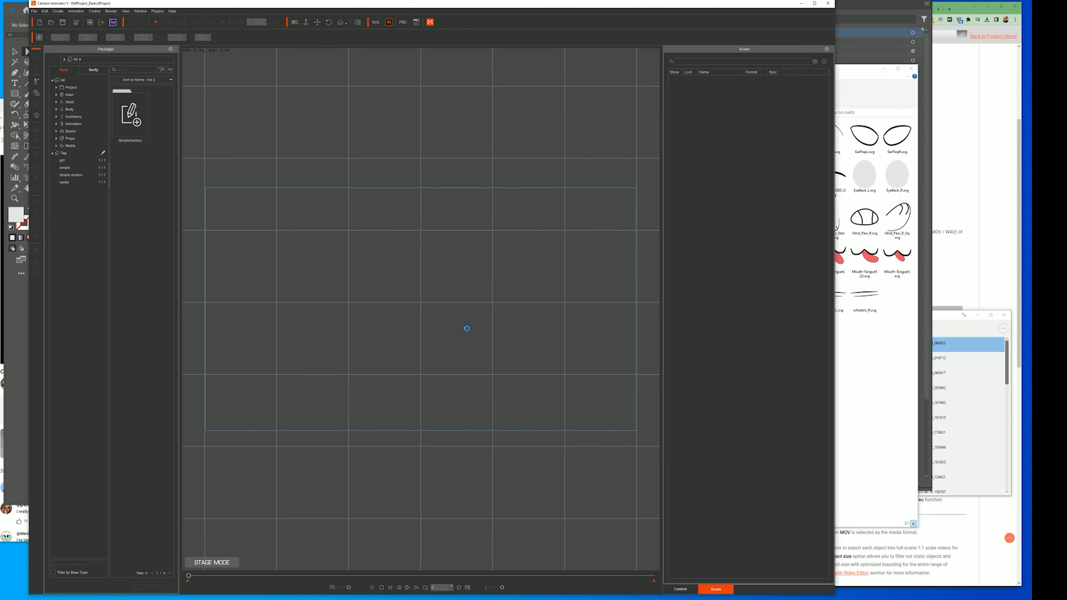
click(434, 379)
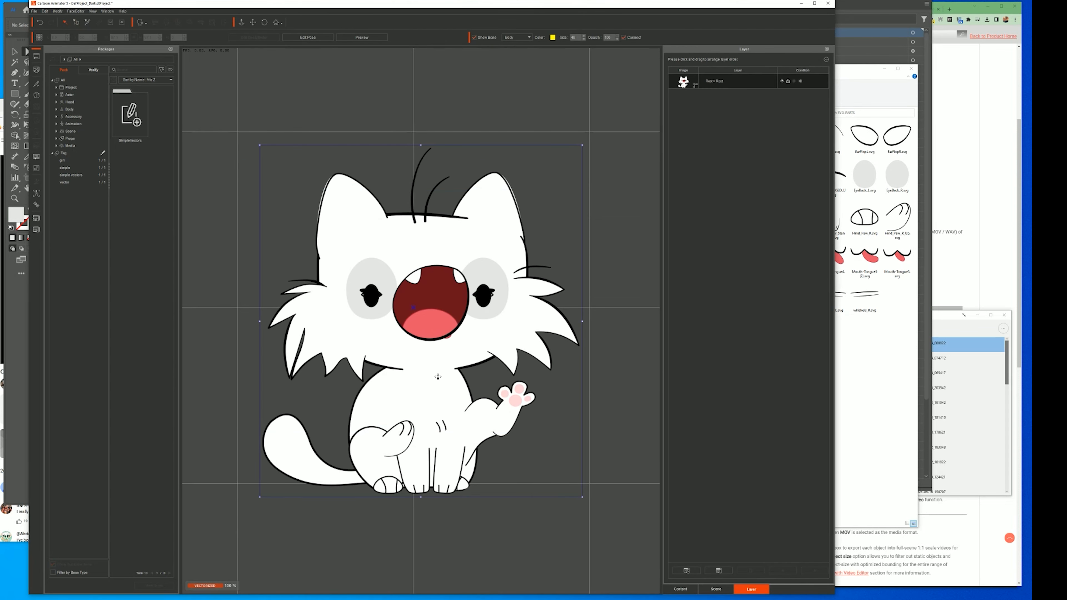
Step: Open the Bone Editor and move the root bone from the kitten's mouth down to the ground between its front paws
click(37, 84)
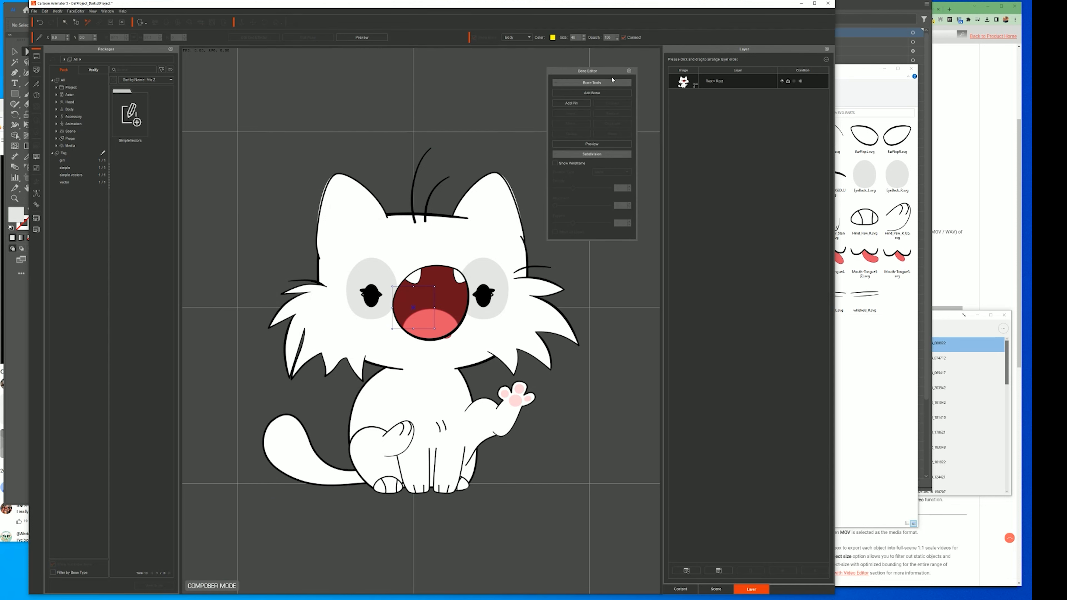
drag(416, 308, 431, 491)
drag(430, 494, 425, 492)
Step: Try adding a short bone from the kitten's neck to its chest and delete it again
click(592, 93)
click(442, 367)
click(431, 400)
right_click(535, 251)
click(440, 376)
mouse_move(423, 489)
mouse_down()
mouse_move(441, 487)
mouse_move(430, 488)
mouse_up()
click(442, 378)
click(570, 134)
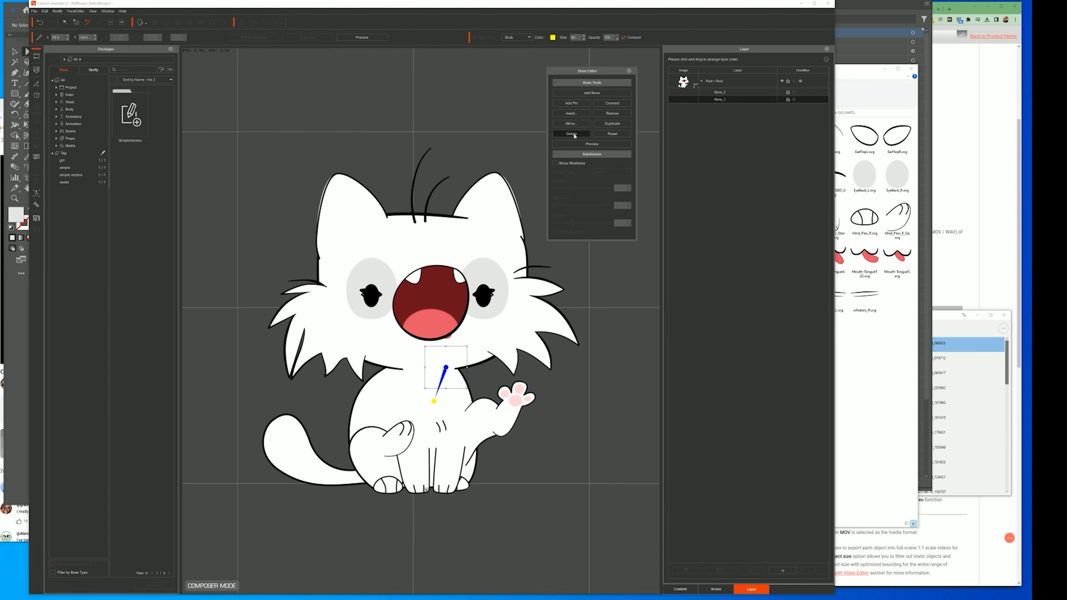
Step: Fine-tune the root bone's position at the base of the front paws
click(425, 488)
drag(425, 488, 423, 488)
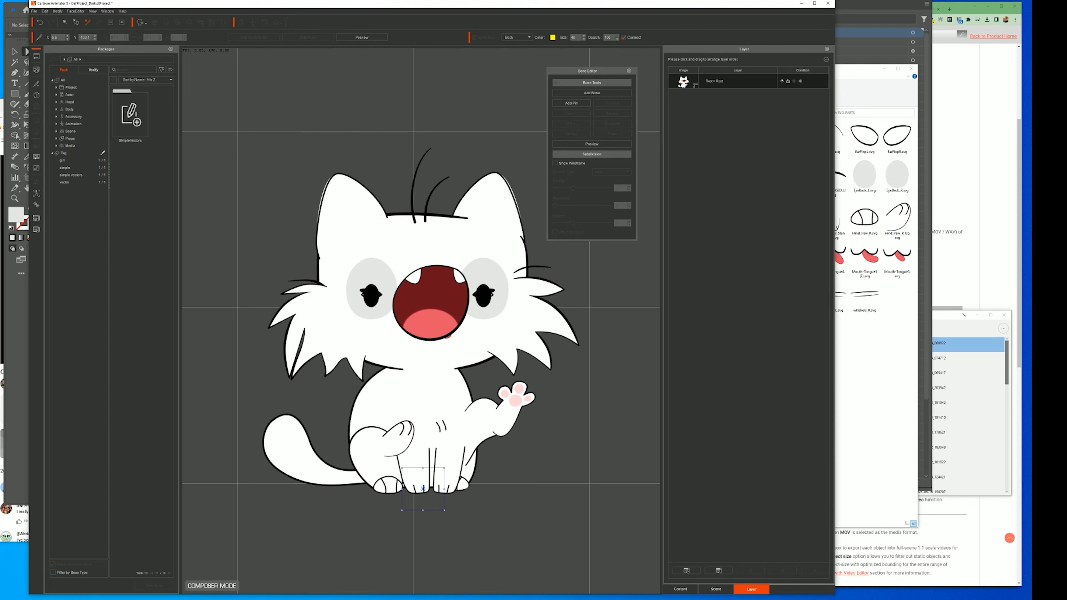
click(966, 344)
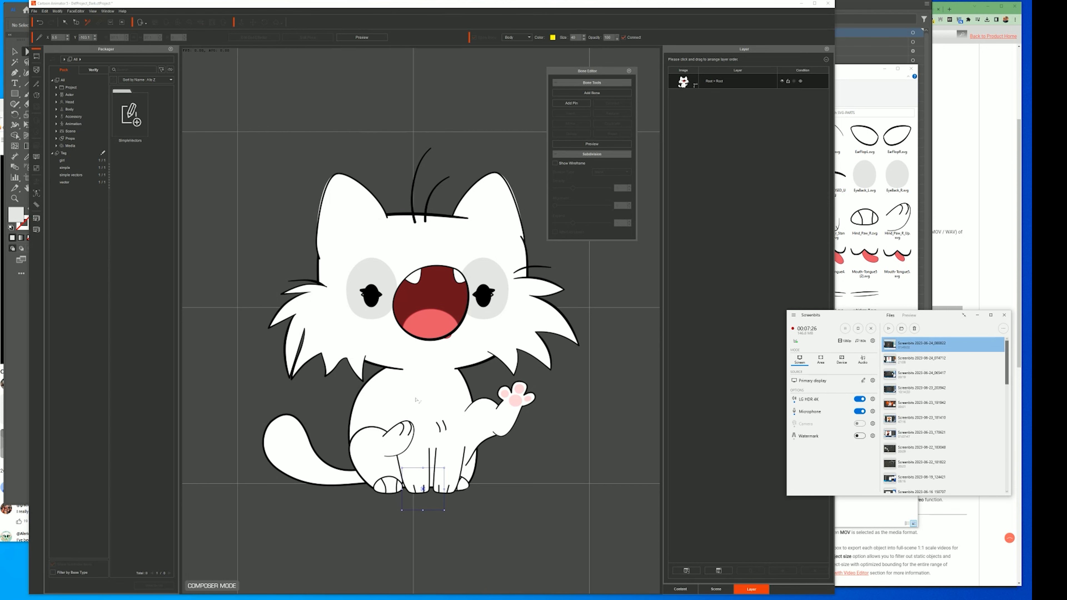
Step: Add bones branching from the kitten's lower belly center out to the hip on each side
click(592, 94)
click(592, 93)
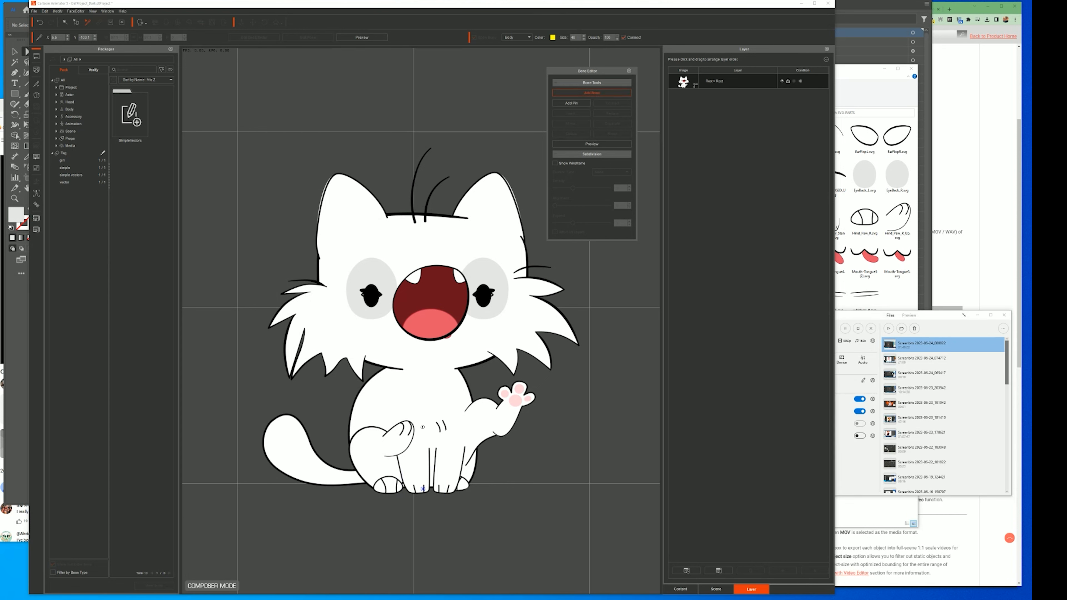
drag(424, 425, 367, 435)
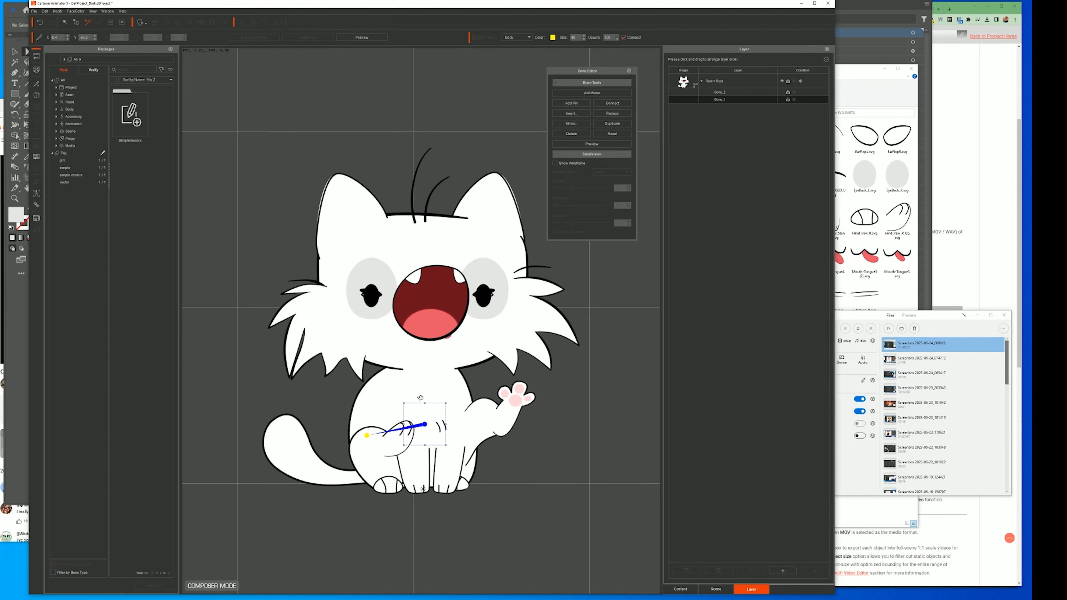
click(579, 94)
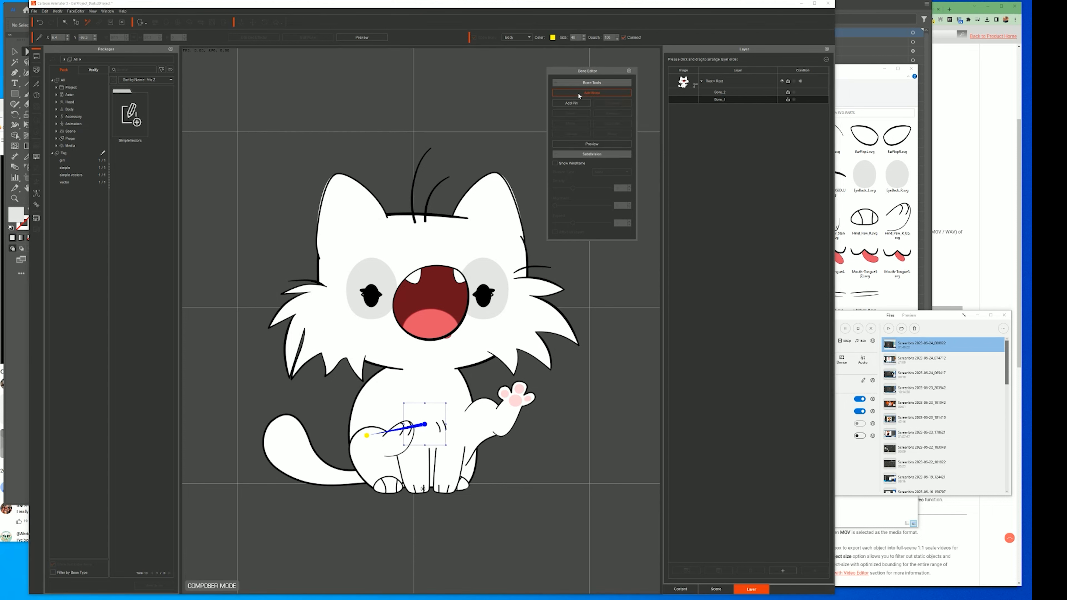
click(457, 432)
right_click(464, 449)
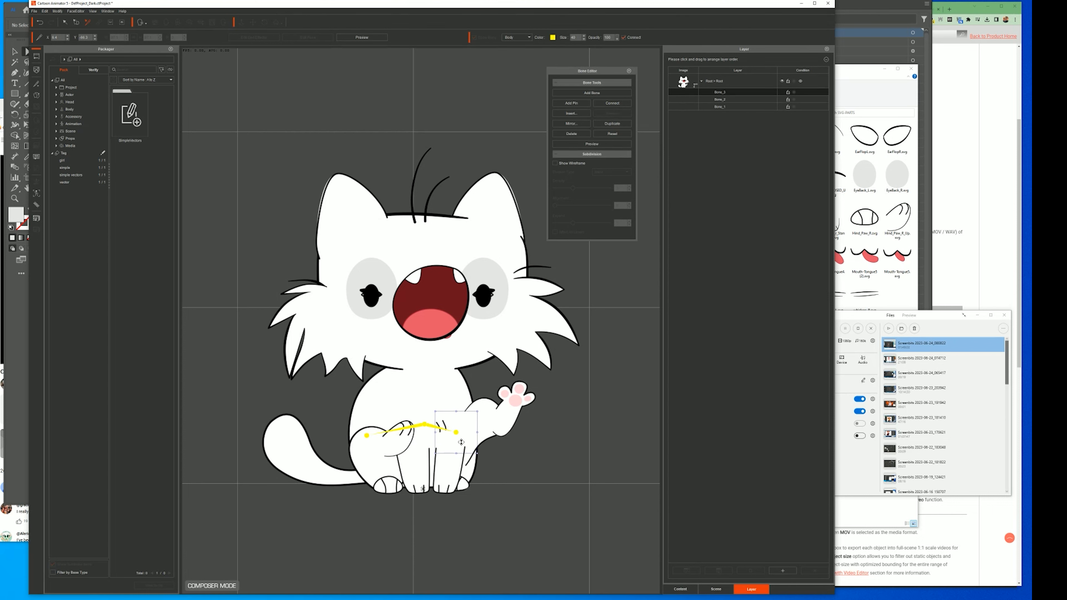
click(425, 425)
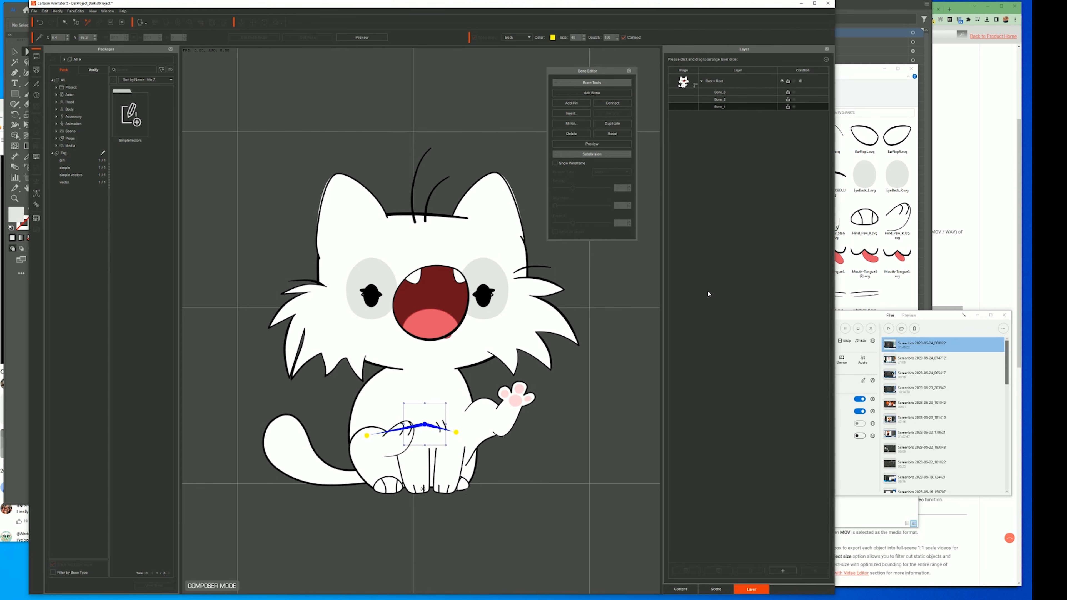
Step: Switch to the browser page of the Kitten Swap Sprites BASE Character & Animations Pack
drag(459, 4, 467, 0)
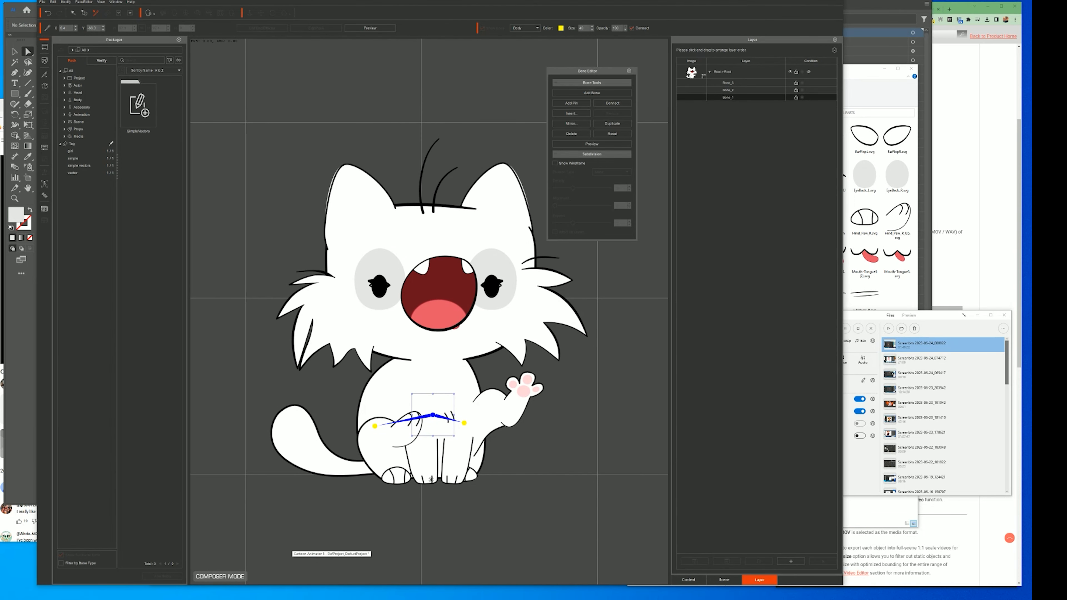
mouse_move(79, 599)
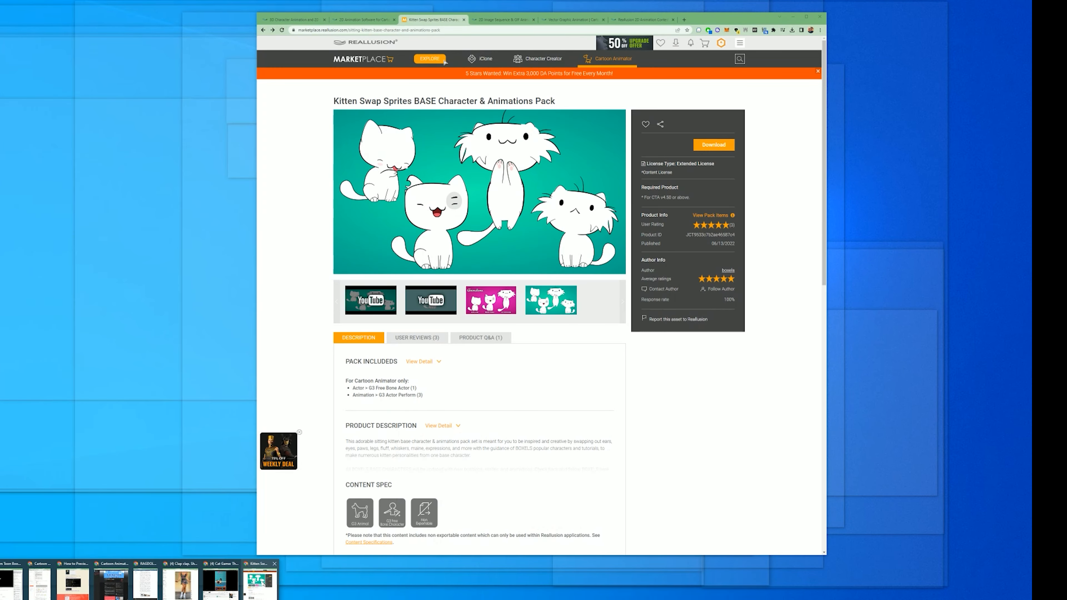
click(259, 584)
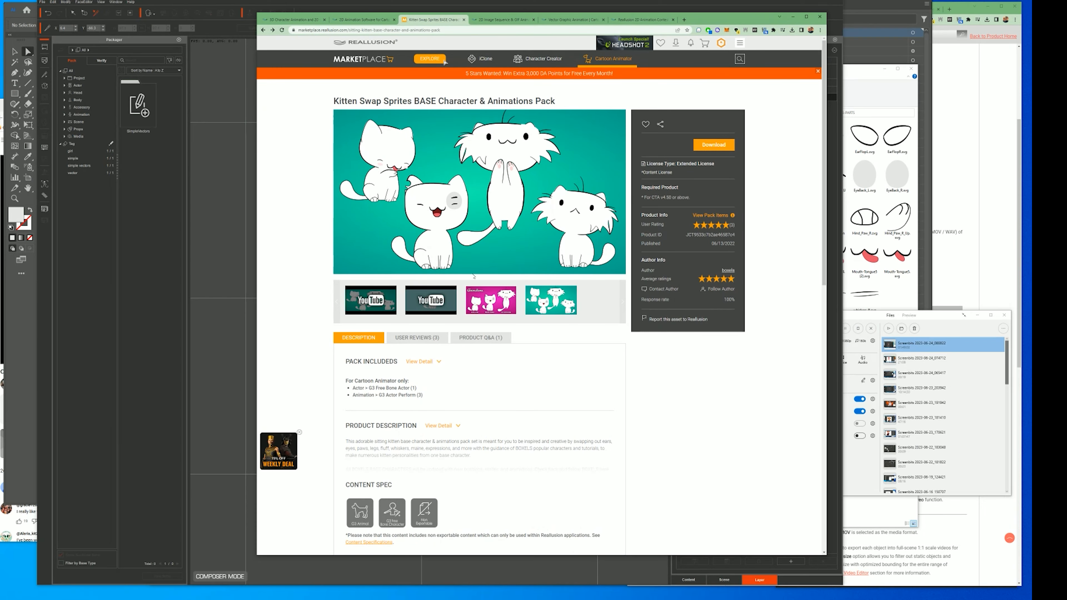
Step: Open Facebook in a new tab, search for "cartoon animator users" and open the Cartoon Animator Users group
key(ctrl+t)
text(fac)
key(Return)
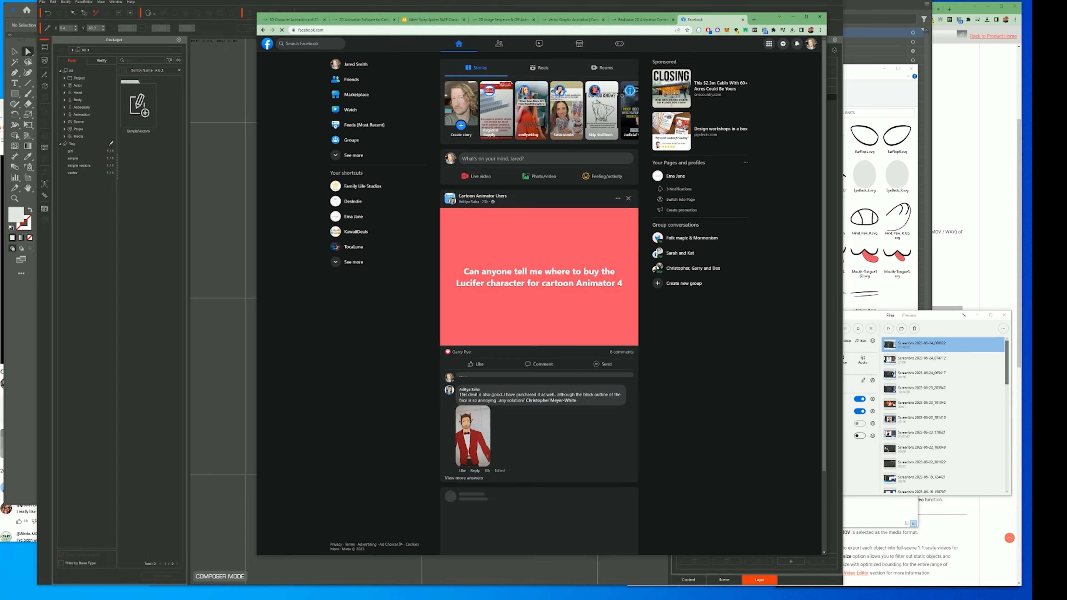
text(cartoon anim)
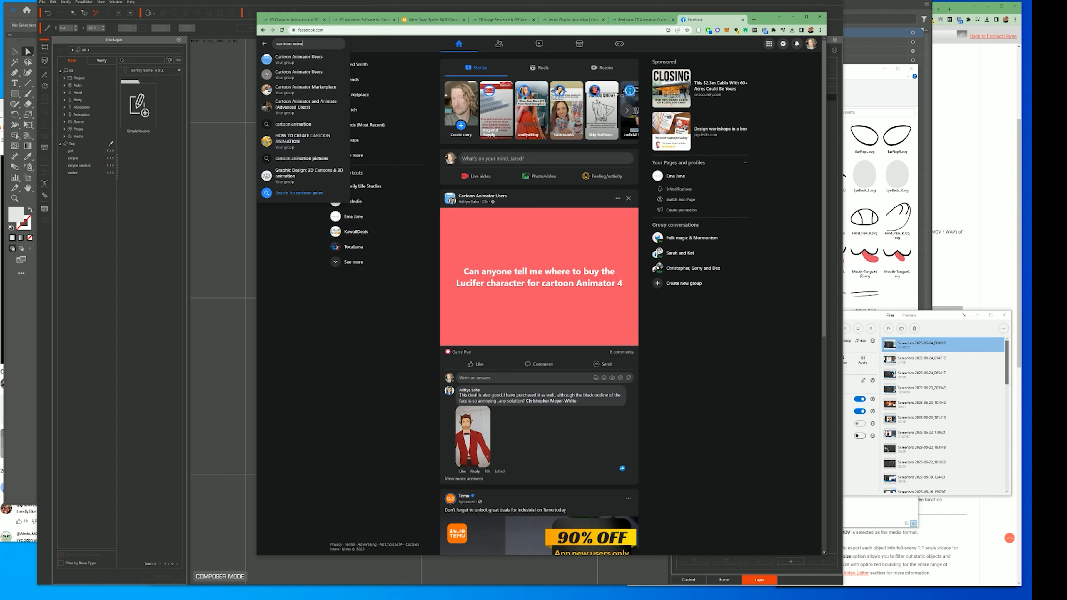
text(ator users)
key(Return)
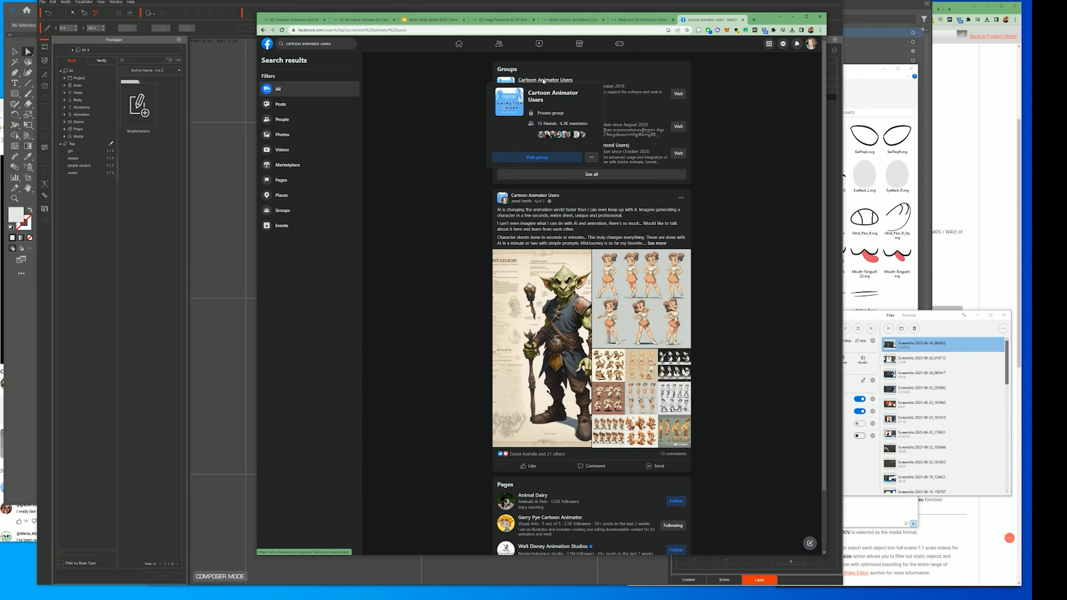
click(544, 82)
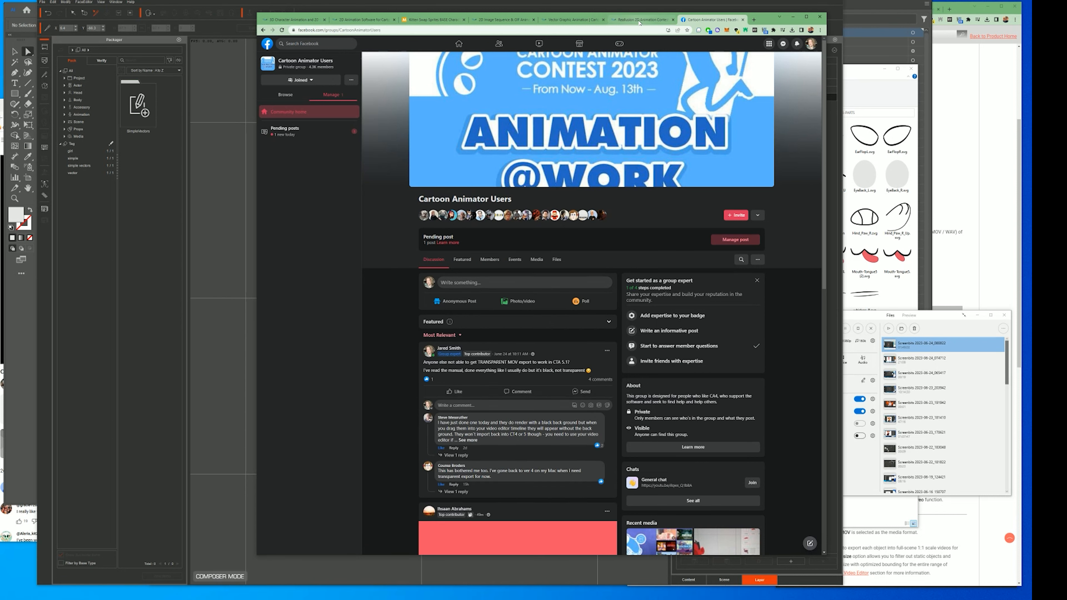
Step: Look through the open Reallusion browser pages, including the home page and the Cartoon Animator Contest 2023 page
key(ctrl+1)
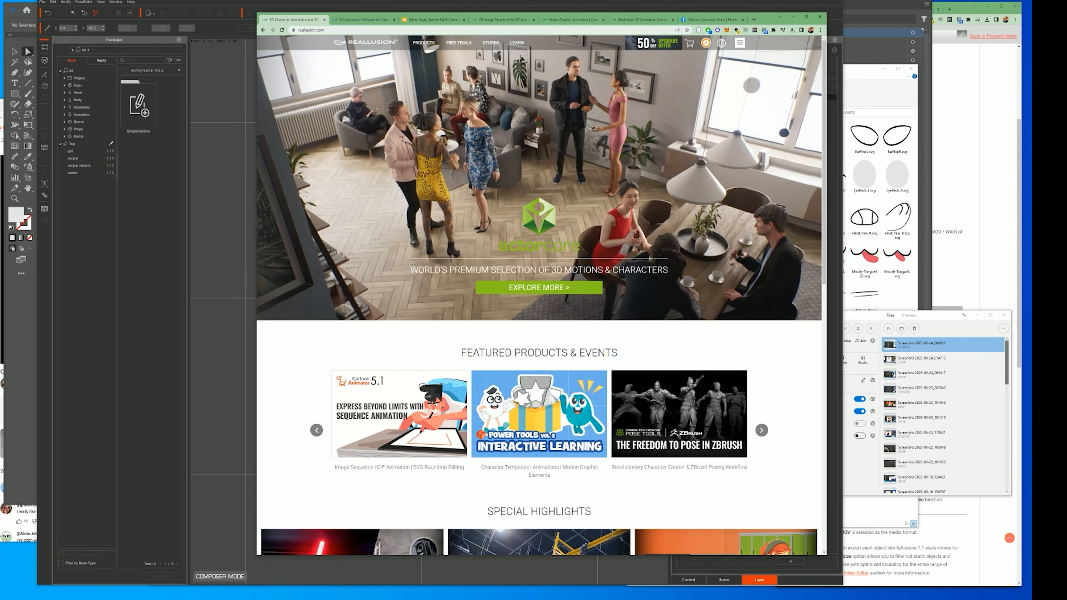
click(641, 19)
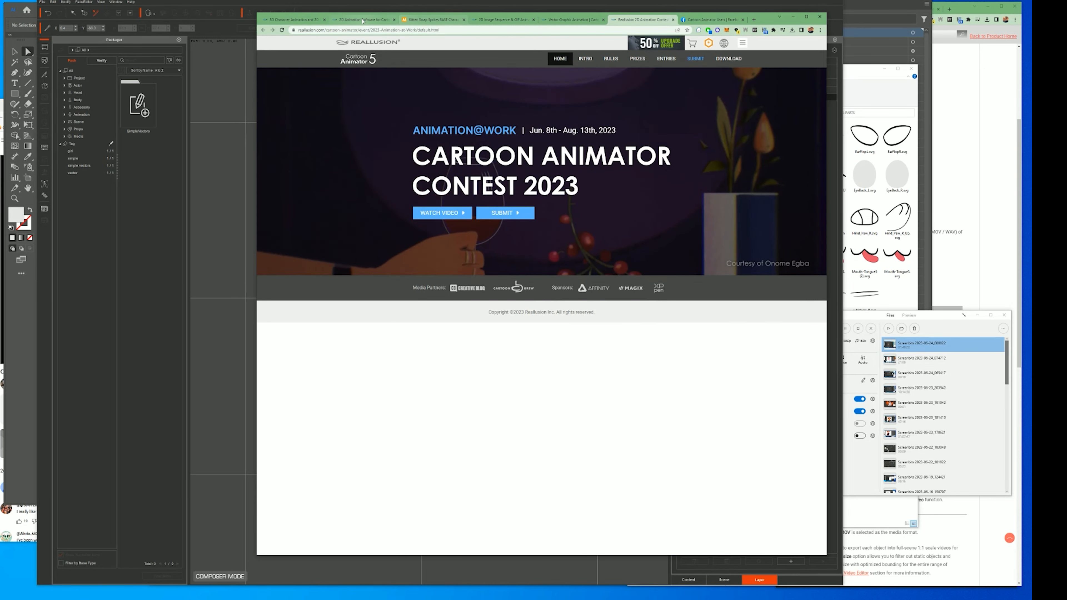
click(364, 20)
click(504, 20)
Step: Open Reallusion's Feedback Tracker for Cartoon Animator 5 in a new tab, sort the issues by vote and look through them
key(ctrl+t)
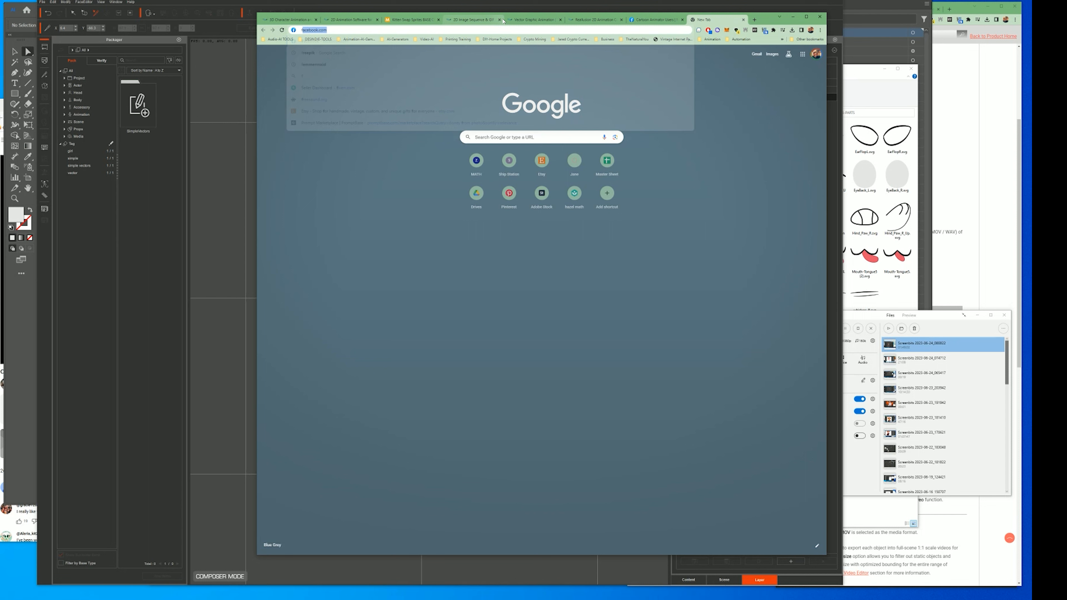
text(feedb)
key(Right)
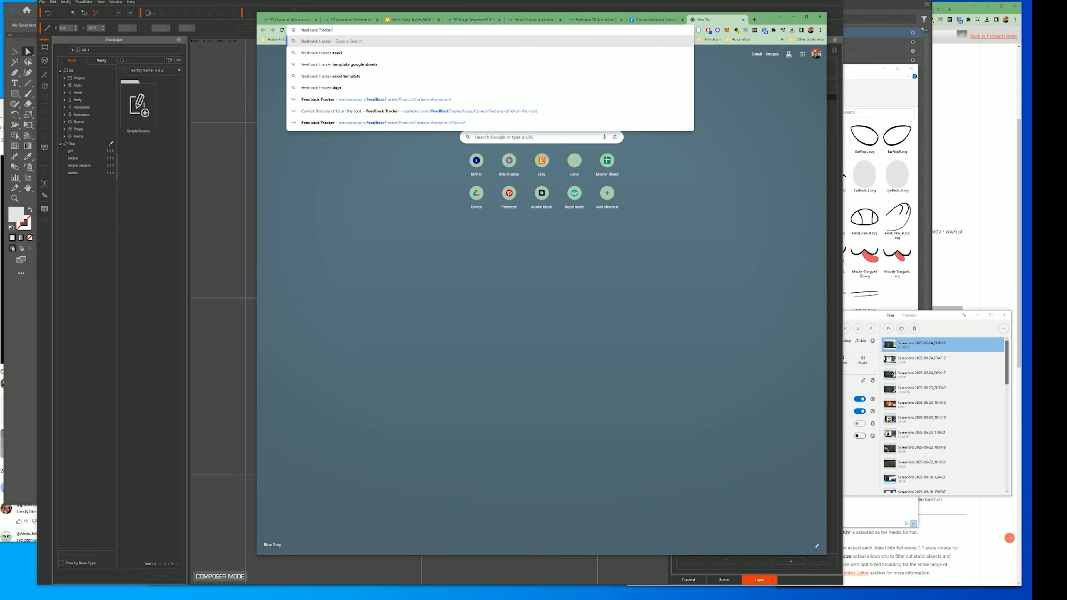
click(379, 100)
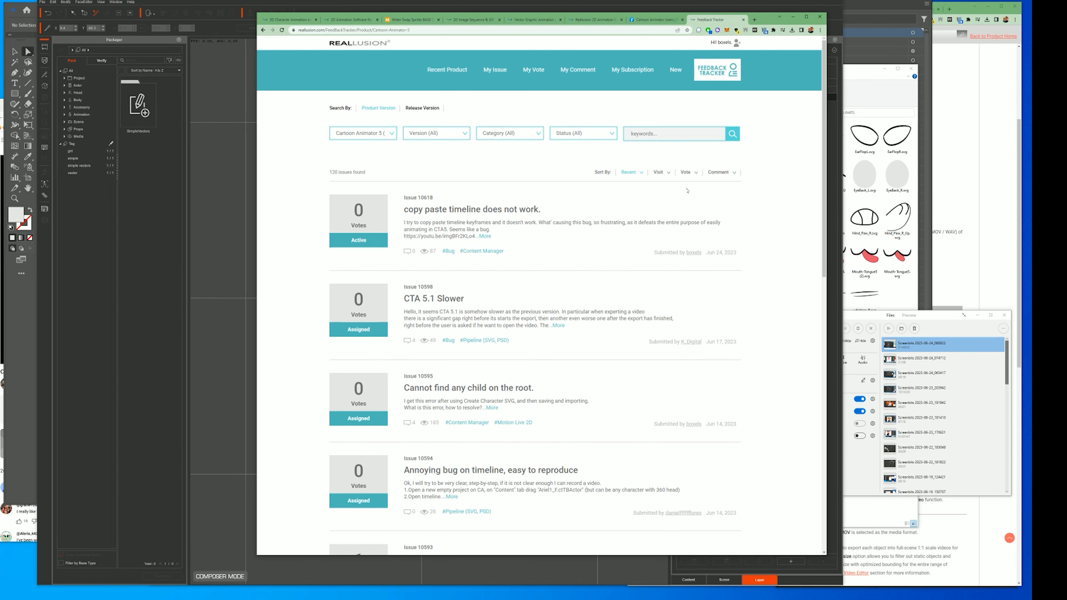
click(659, 173)
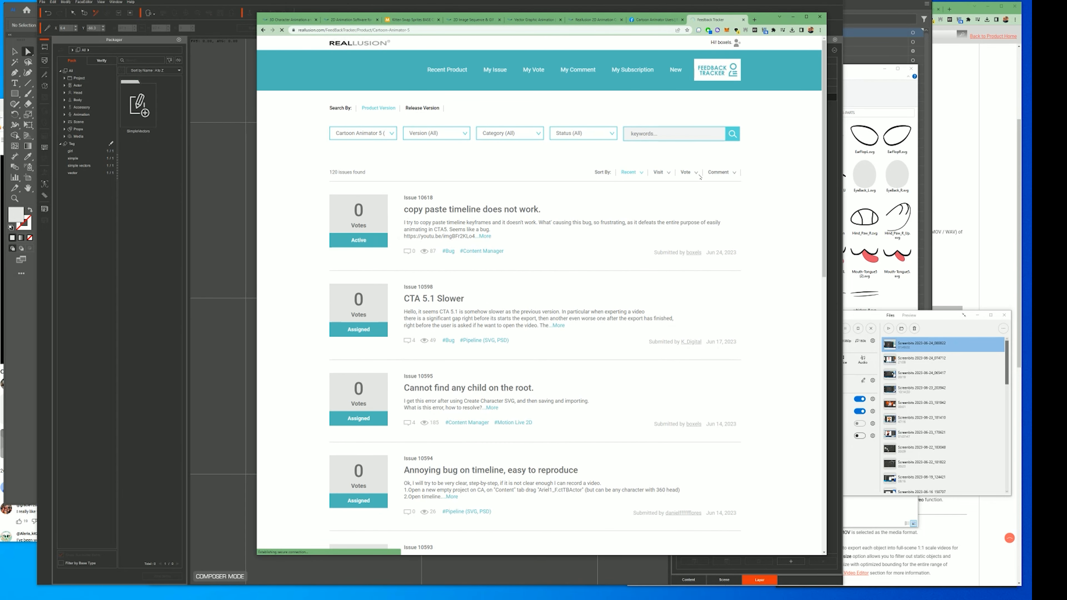
scroll(453, 253, down, 4)
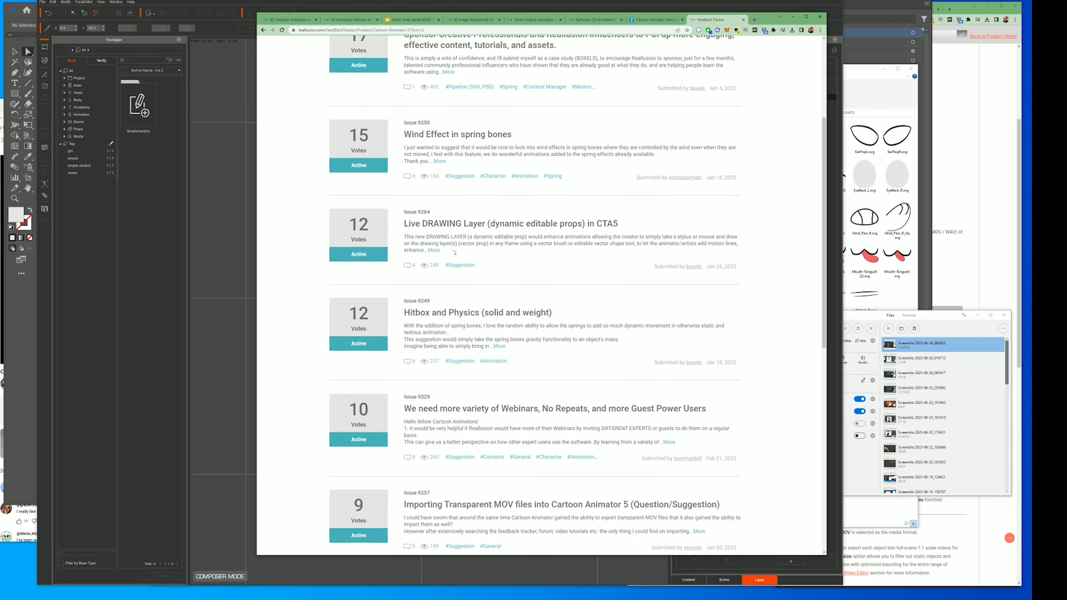
scroll(453, 252, down, 3)
scroll(509, 272, up, 7)
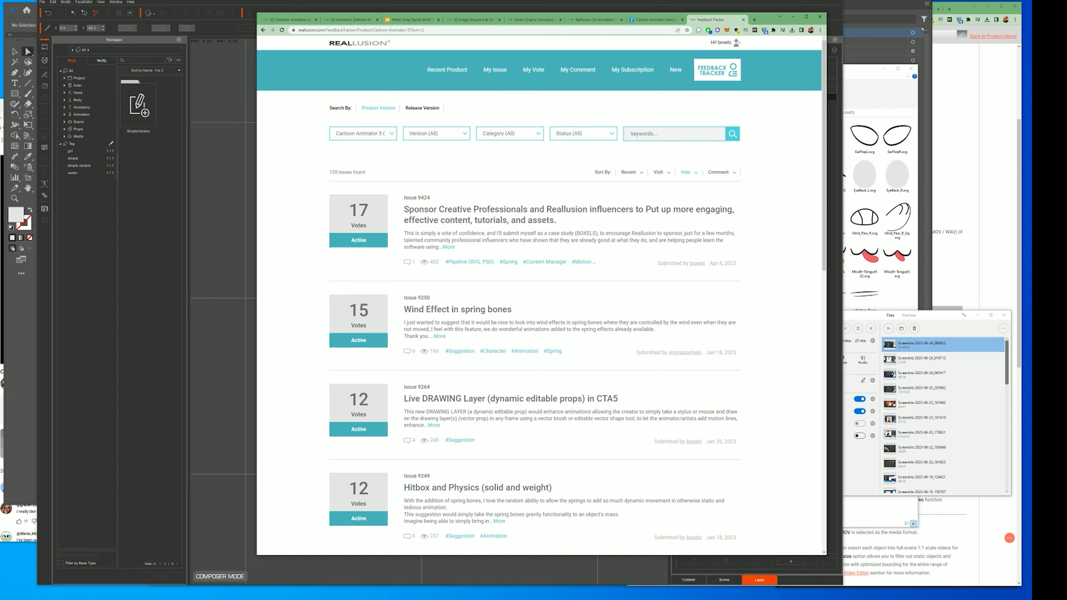
click(658, 20)
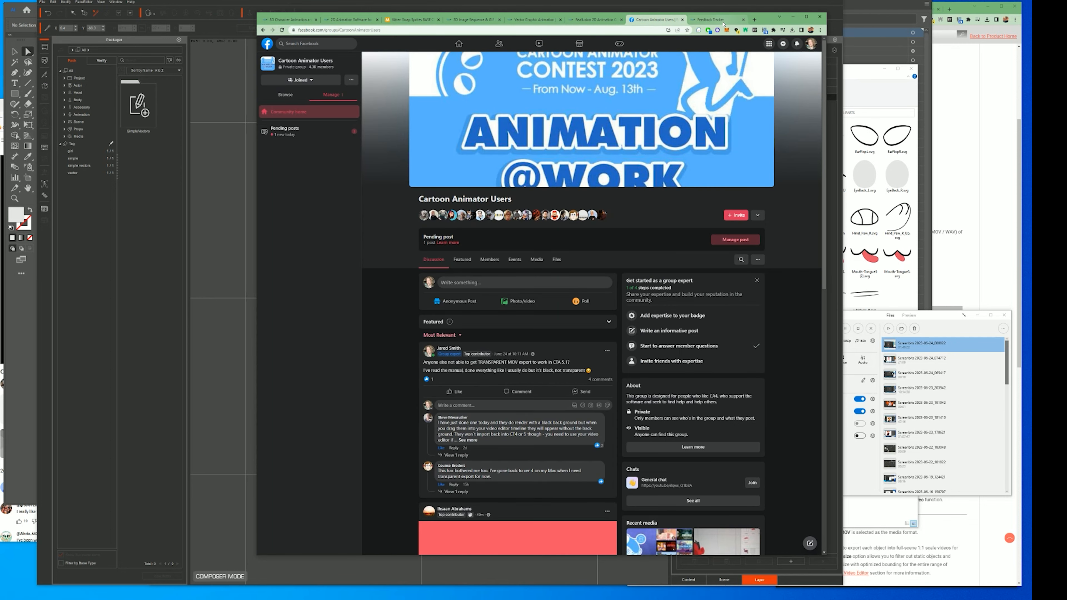
click(715, 19)
click(654, 19)
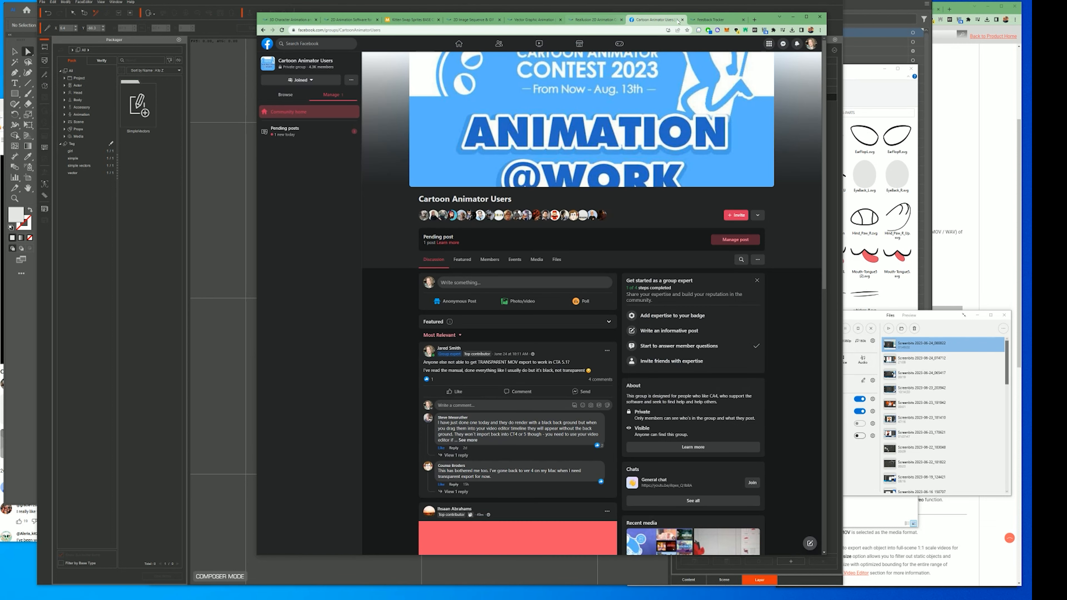
click(714, 19)
click(655, 19)
click(714, 20)
click(654, 19)
click(709, 21)
click(652, 22)
click(719, 23)
click(656, 21)
click(714, 20)
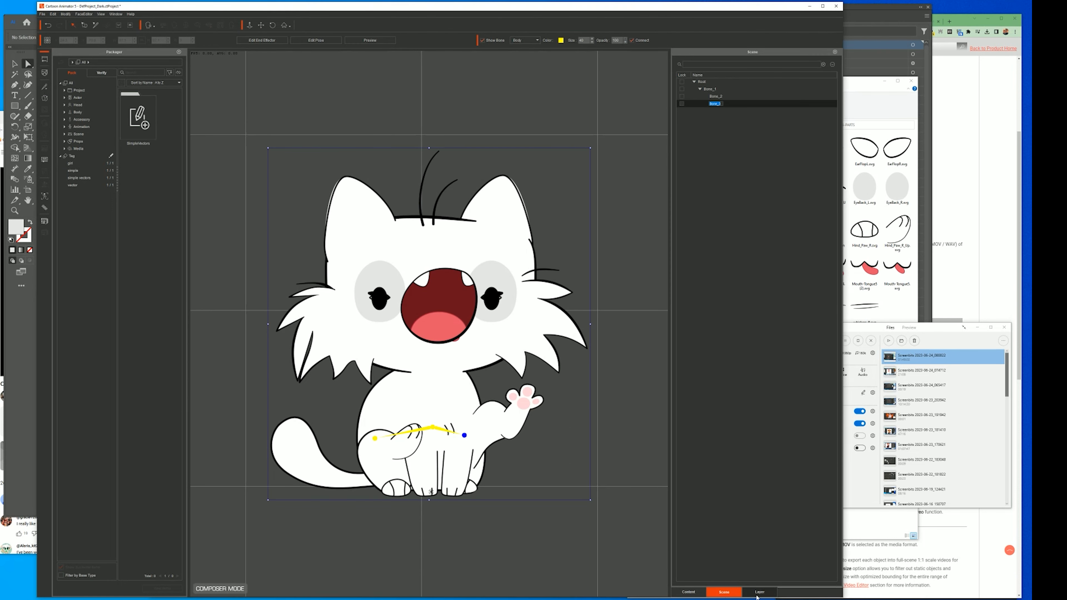
Step: In Cartoon Animator, rename the lower-belly center bone Hip and its two side child bones LegR and LegL
click(759, 593)
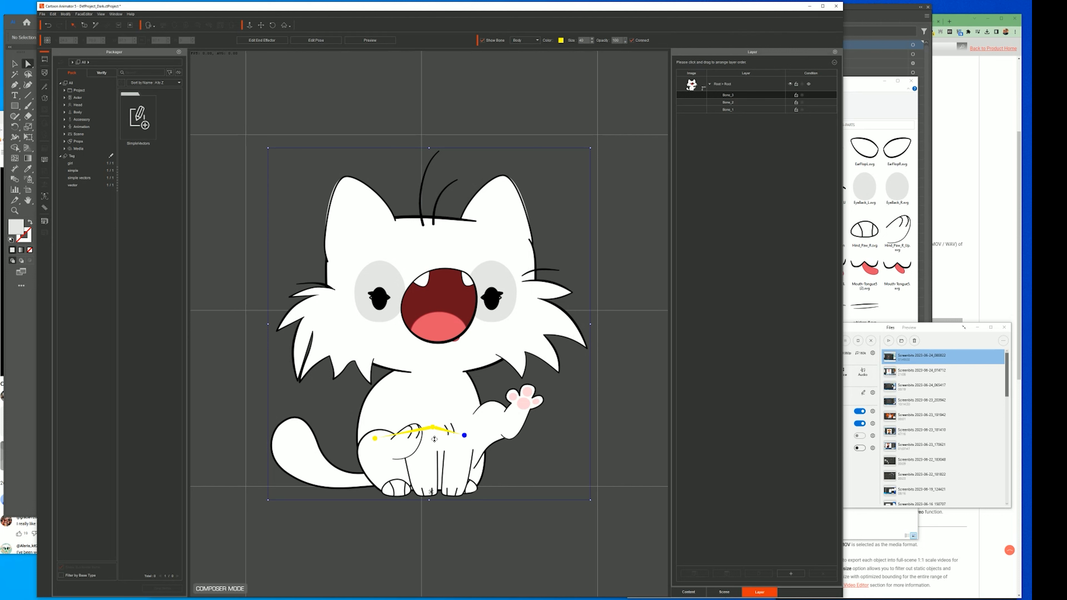
click(435, 429)
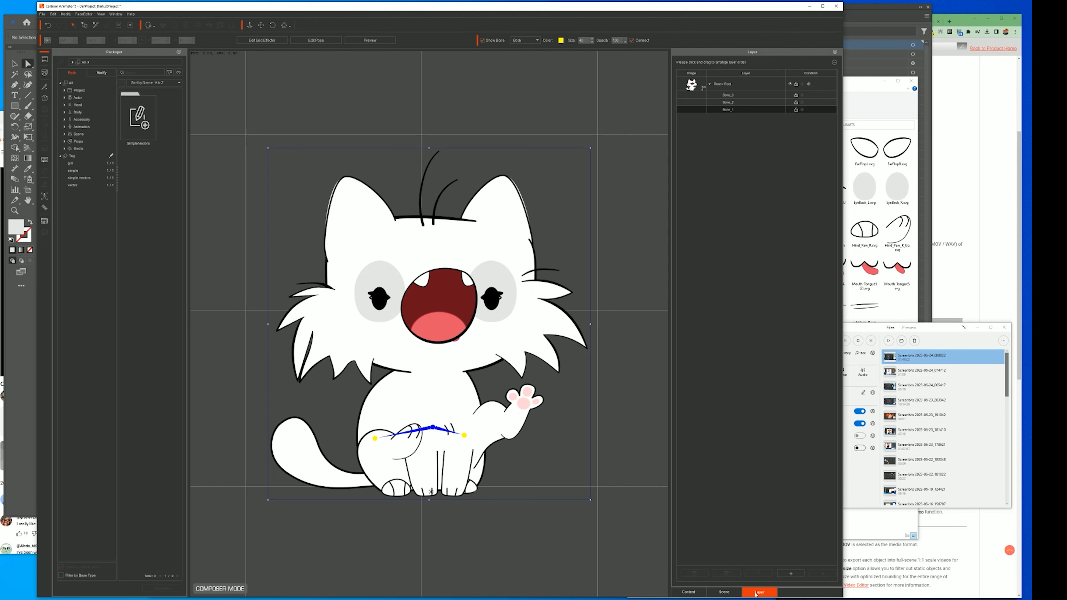
click(723, 593)
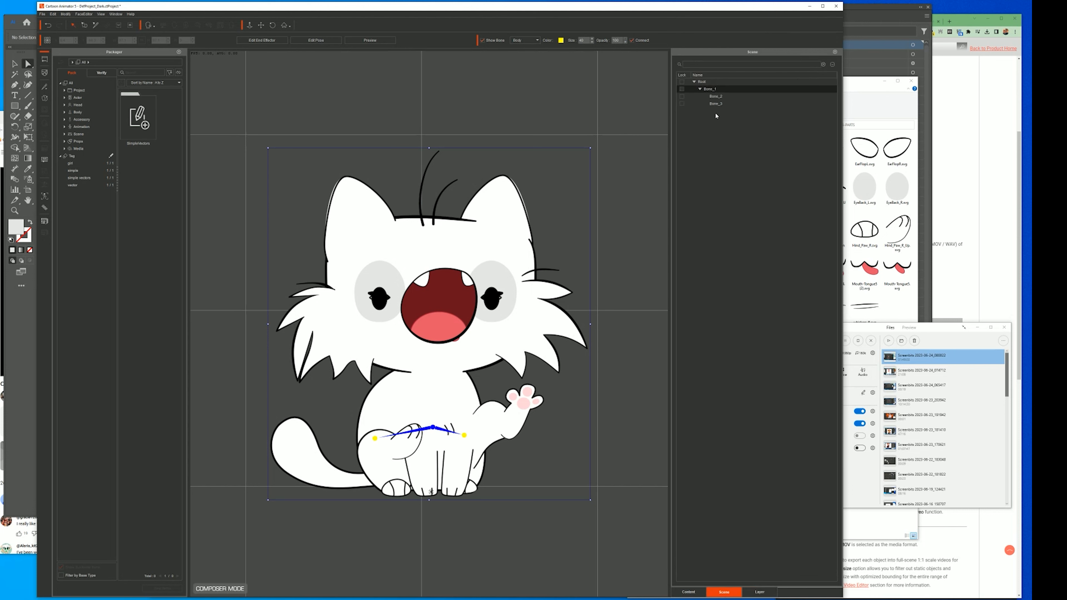
double_click(708, 90)
text(Hip)
key(Tab)
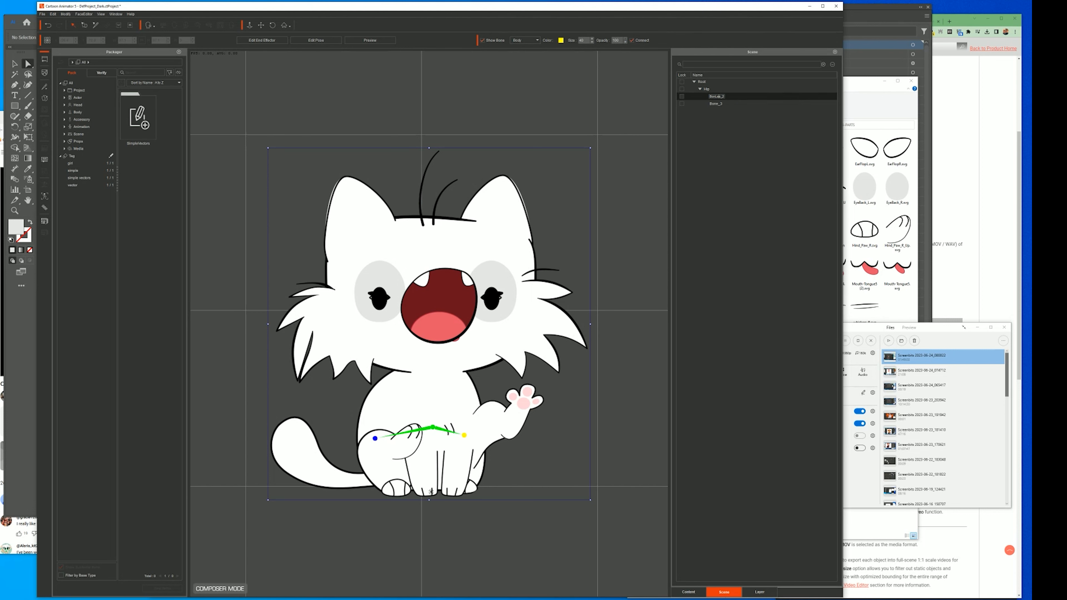
key(BackSpace)
key(Tab)
key(BackSpace)
text(LegL)
key(Return)
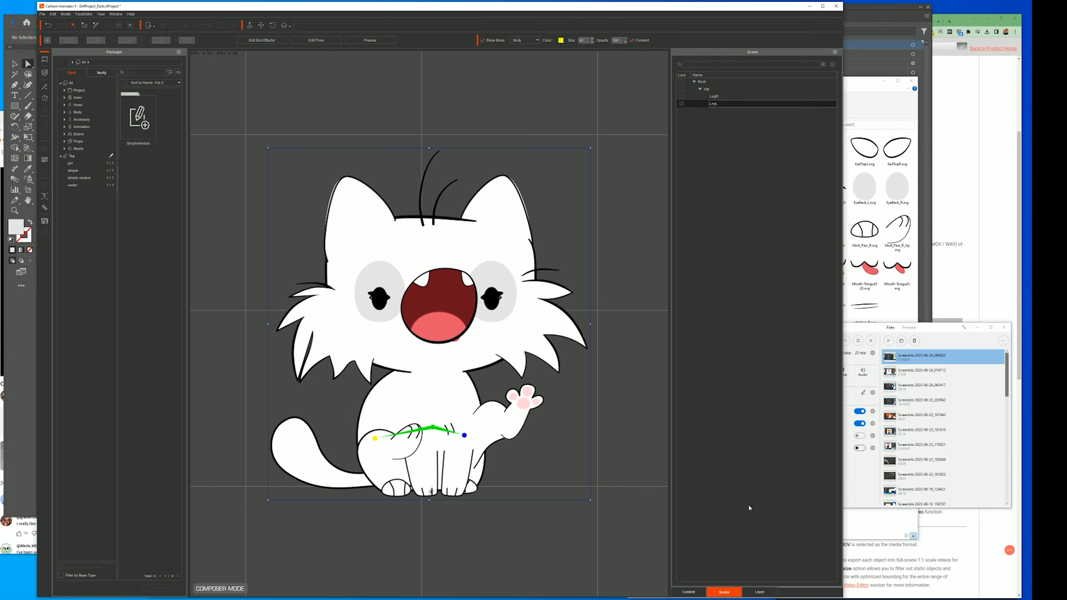
Step: Add a chain of three bones from the Hip bone up through the chest to the base of the kitten's head
click(763, 592)
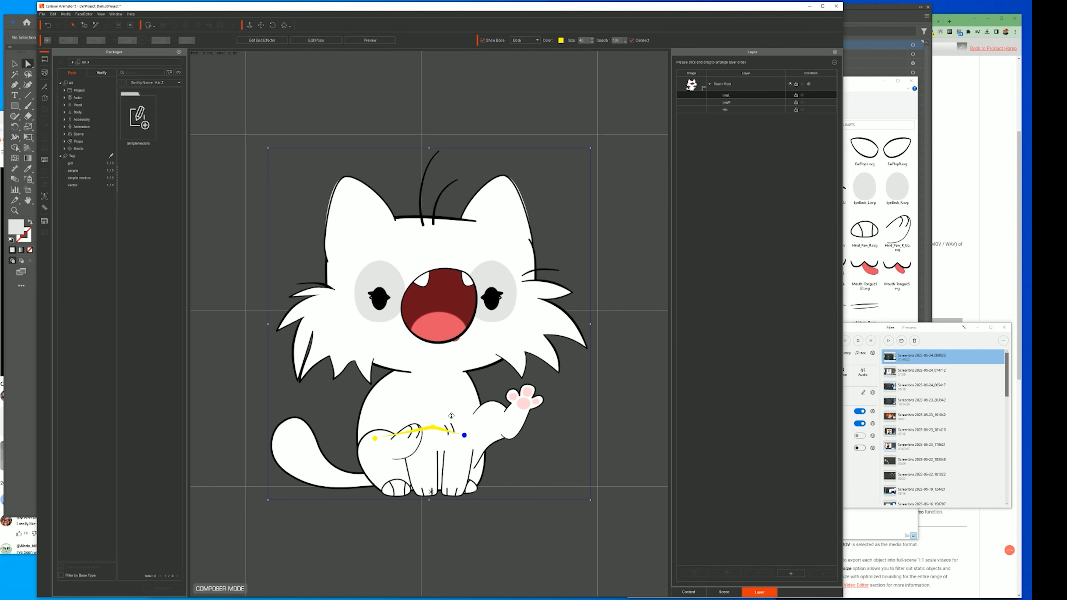
click(436, 429)
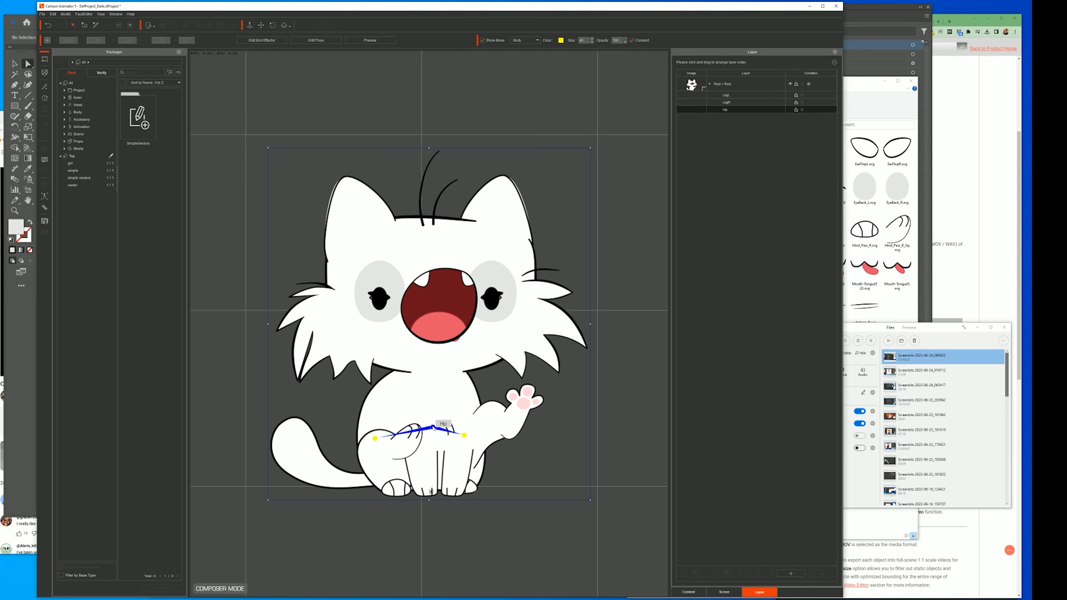
click(45, 87)
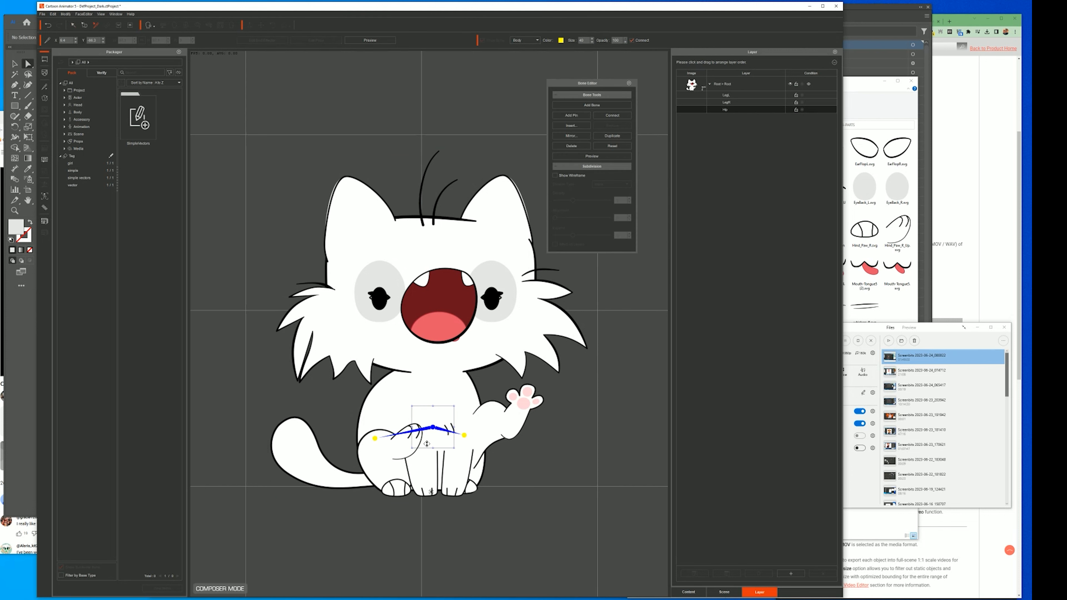
click(591, 105)
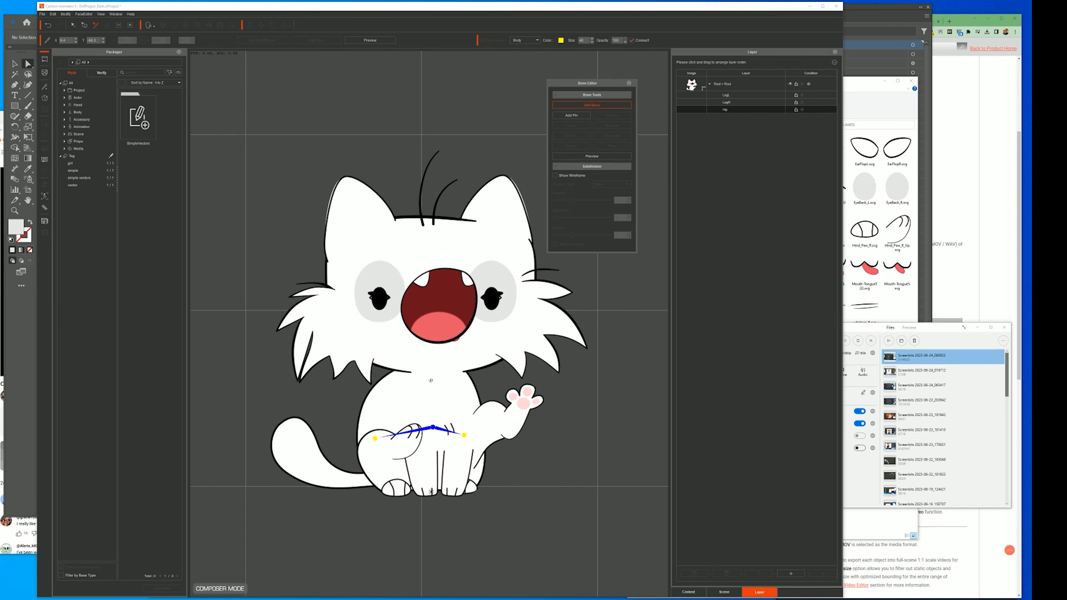
click(431, 403)
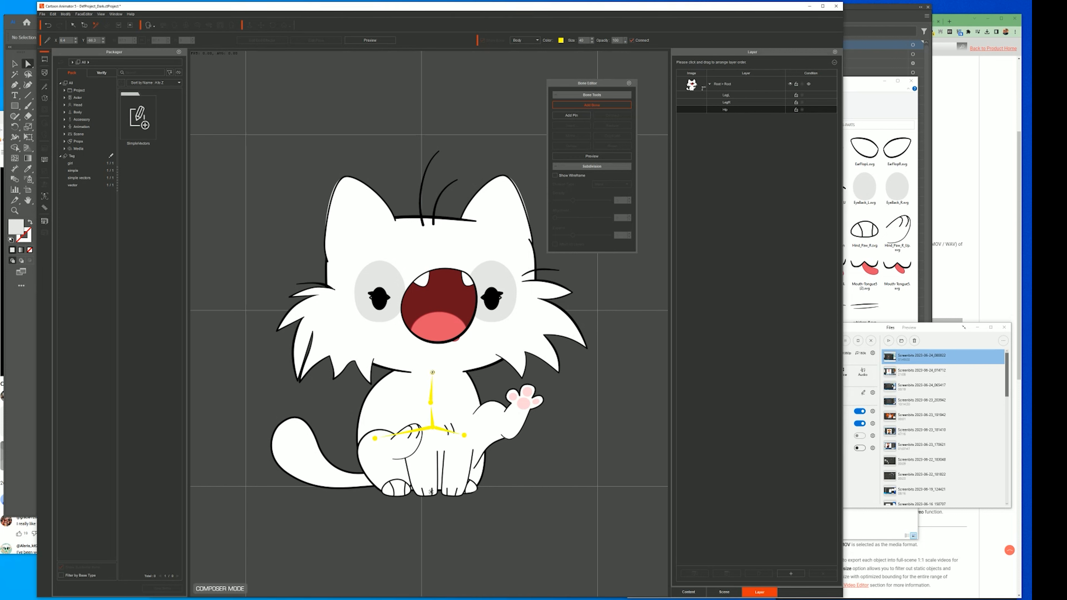
click(432, 371)
right_click(434, 368)
Step: Rename the three bones of the upward chain, from lowest to highest, Torso, Neck and Head
click(431, 400)
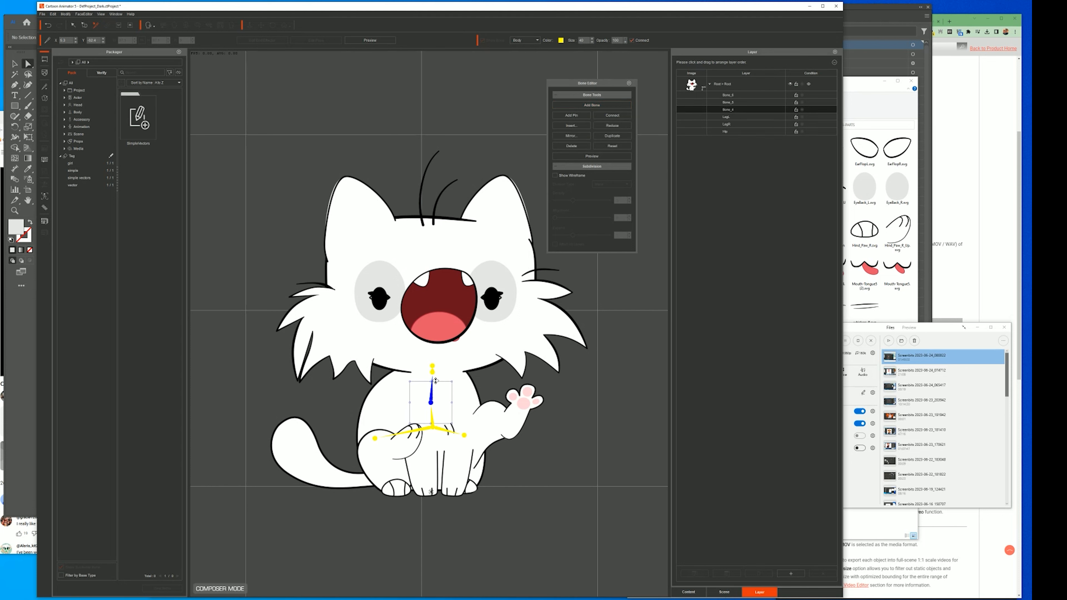
click(740, 590)
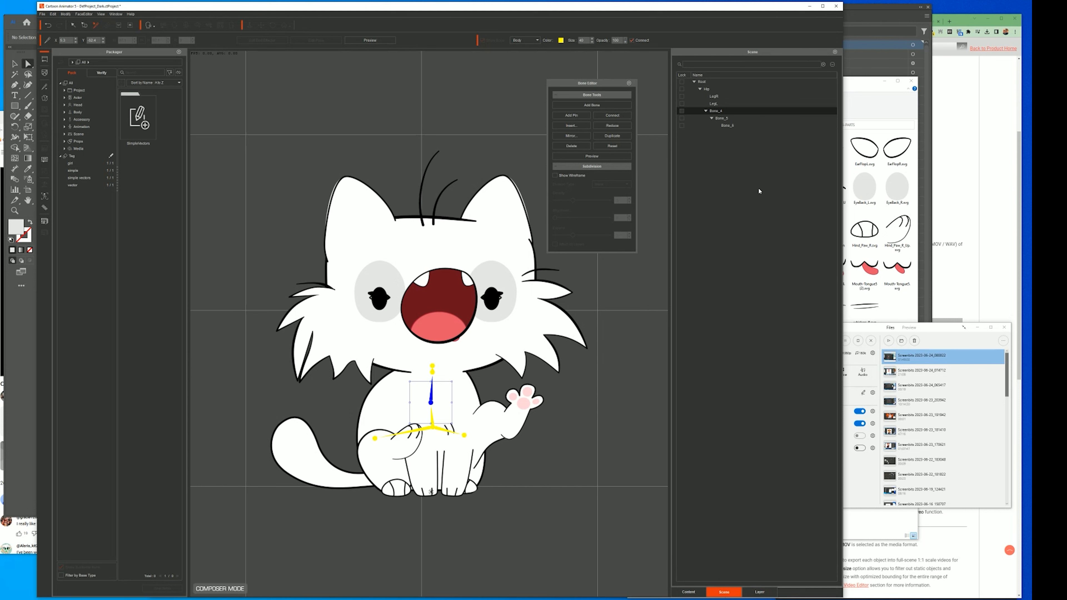
double_click(718, 111)
text(Torso)
key(Return)
click(721, 119)
double_click(721, 118)
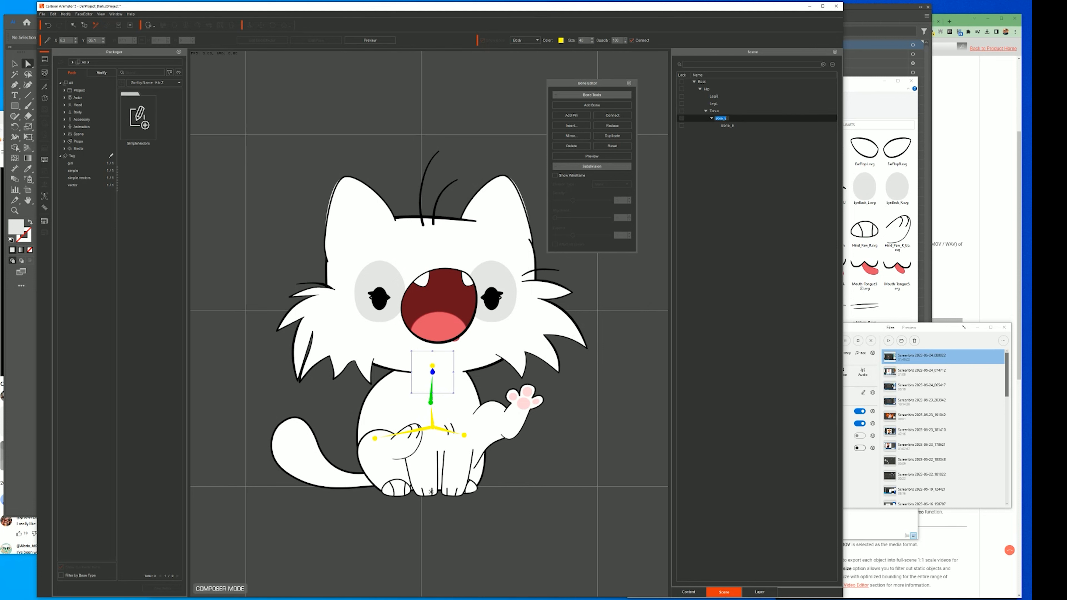
text(Neck)
key(Return)
double_click(728, 126)
text(Head)
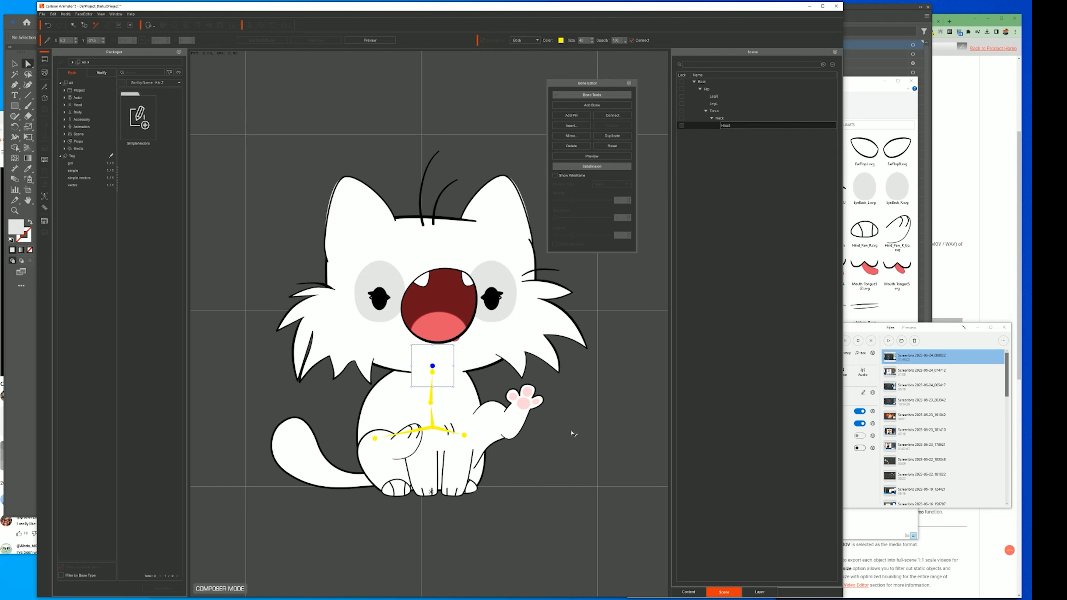
Step: Add a bone from the Hip bone straight down between the front legs and name it Tail
click(759, 592)
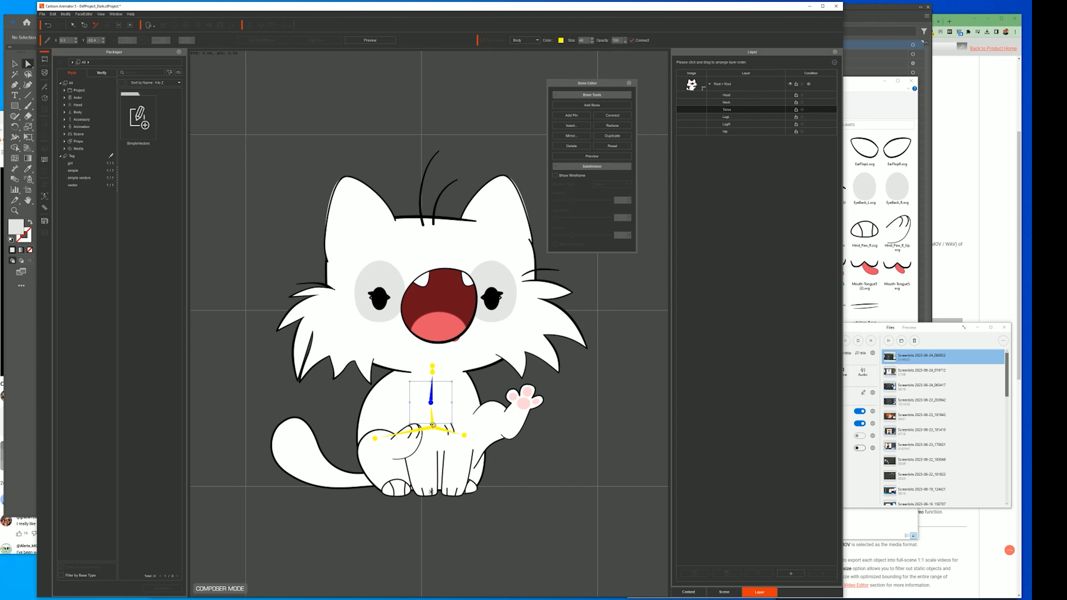
click(443, 432)
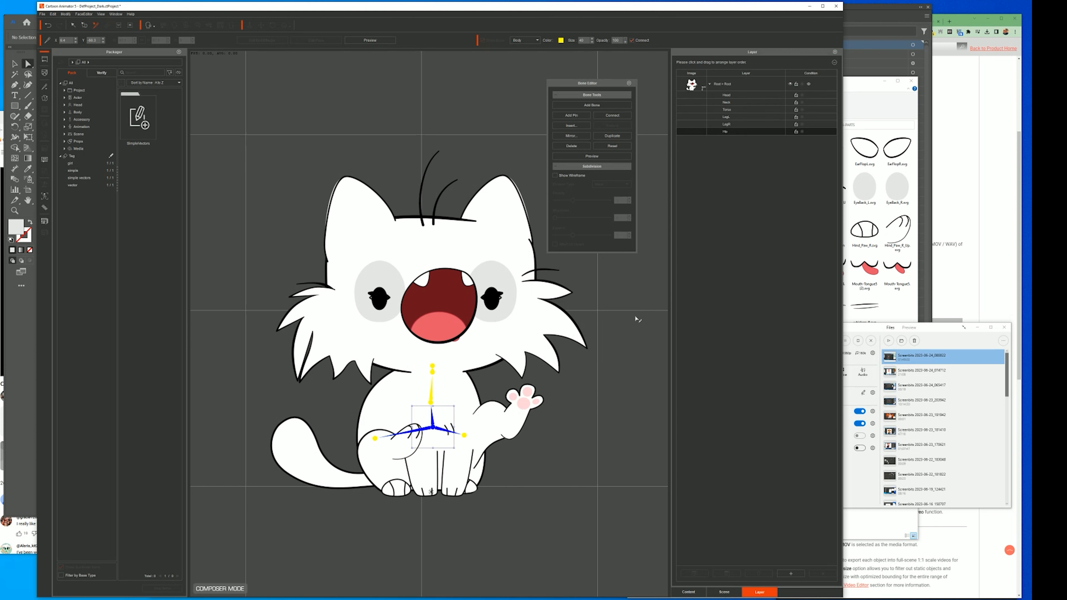
click(592, 105)
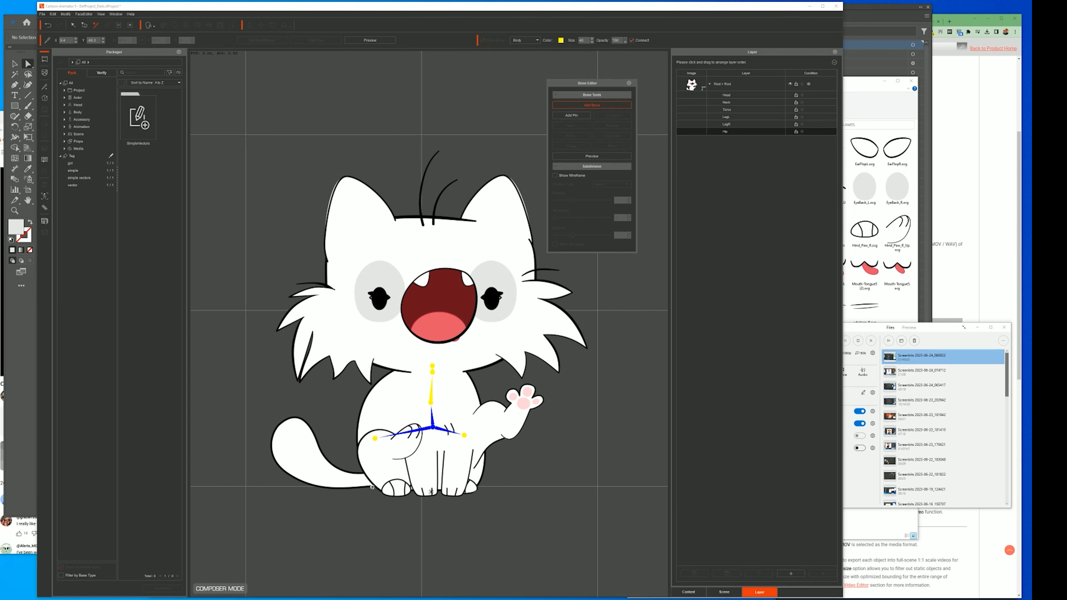
click(428, 471)
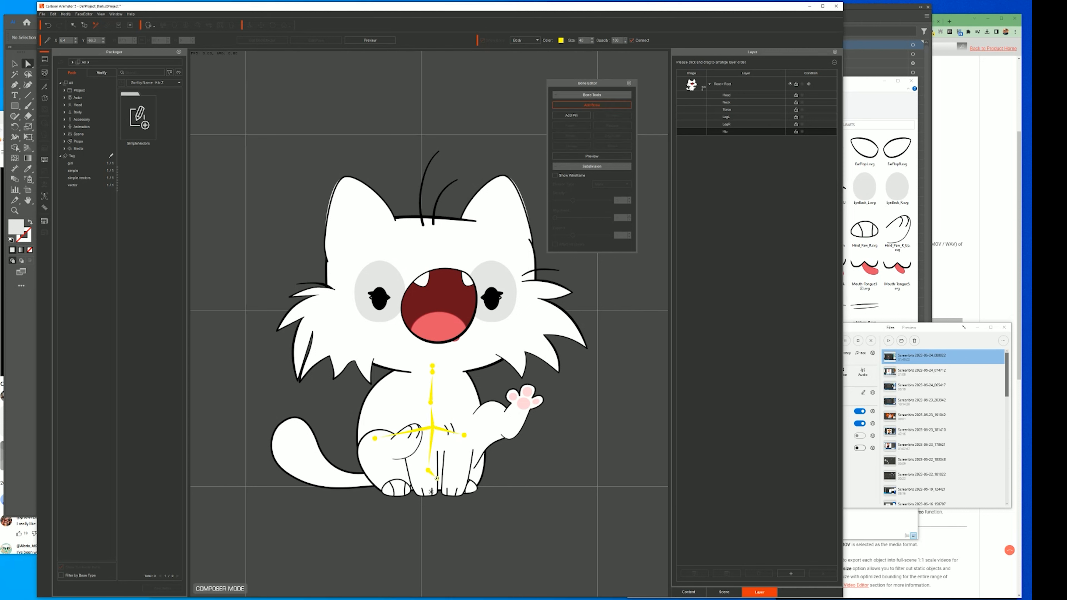
click(724, 592)
double_click(716, 133)
text(Tail)
Step: Add two short bones branching diagonally down from the Hip bone, one on each side of the Tail bone
click(438, 428)
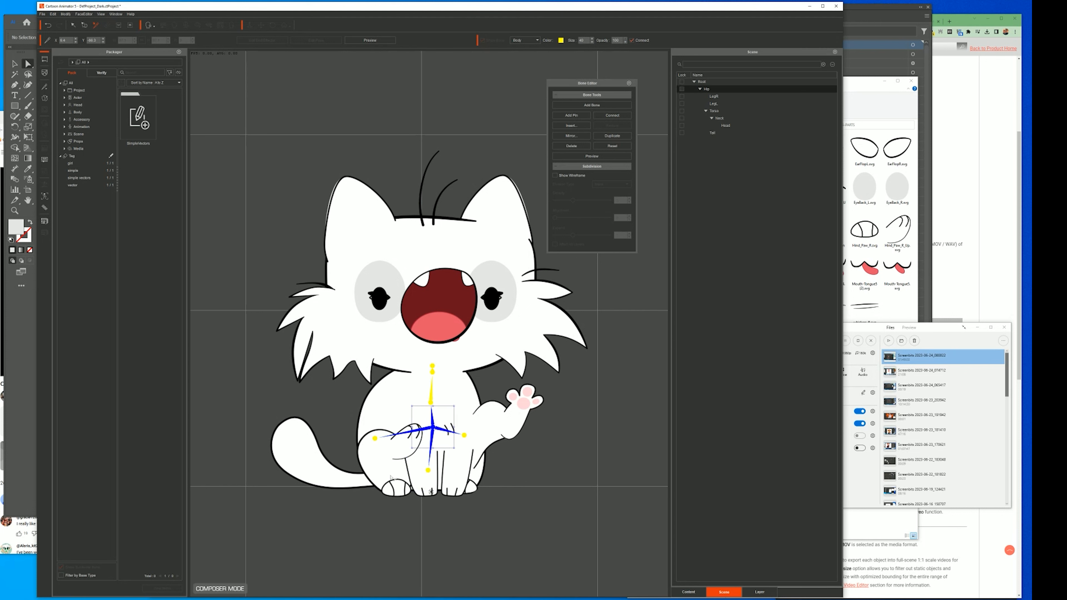
click(618, 105)
click(421, 454)
right_click(437, 446)
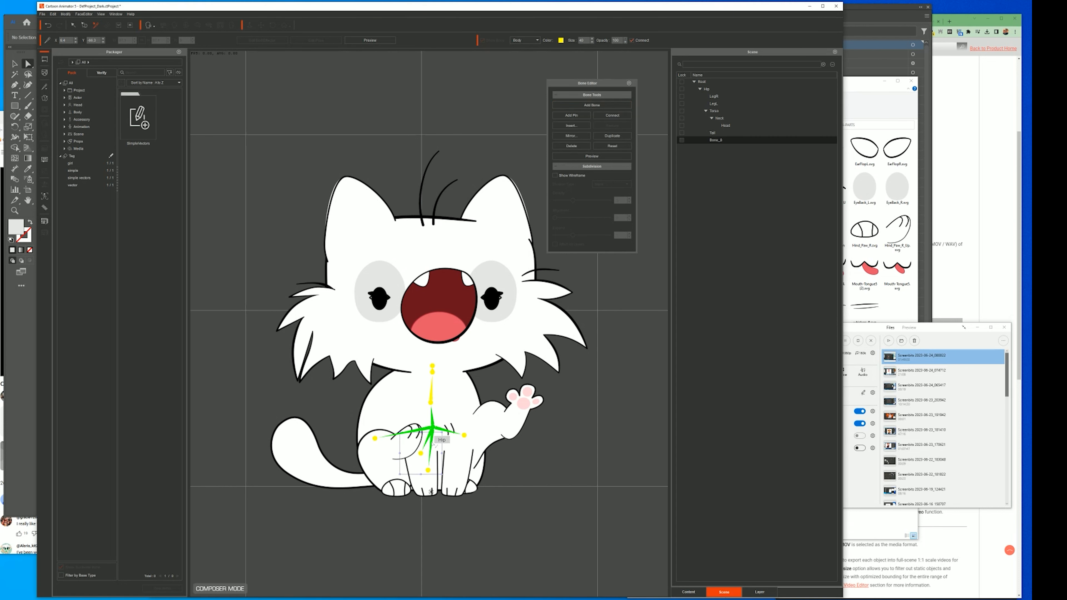
click(432, 429)
click(600, 105)
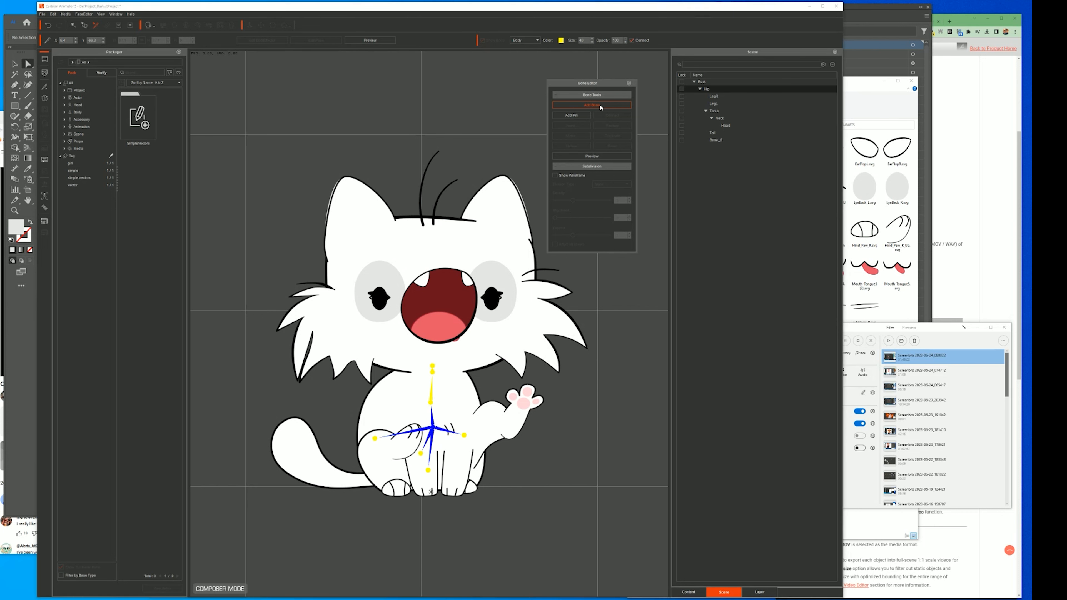
click(457, 453)
right_click(457, 452)
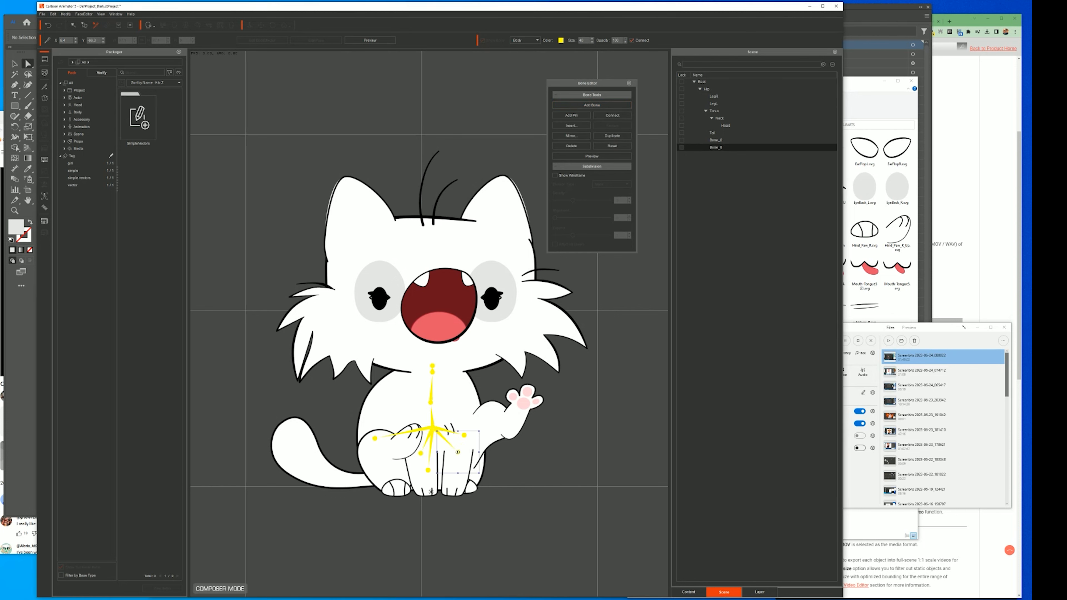
Step: Rename the two diagonal bones beside the Tail bone ArmR and ArmL
click(421, 454)
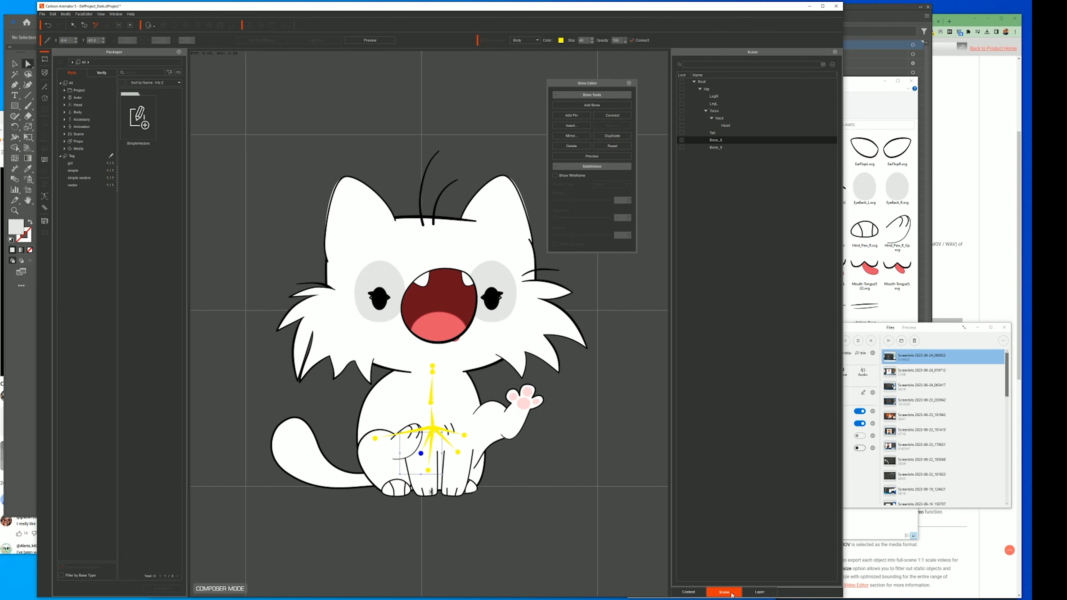
double_click(716, 140)
text(ArmR)
key(Return)
double_click(718, 148)
text(ArmL)
key(Return)
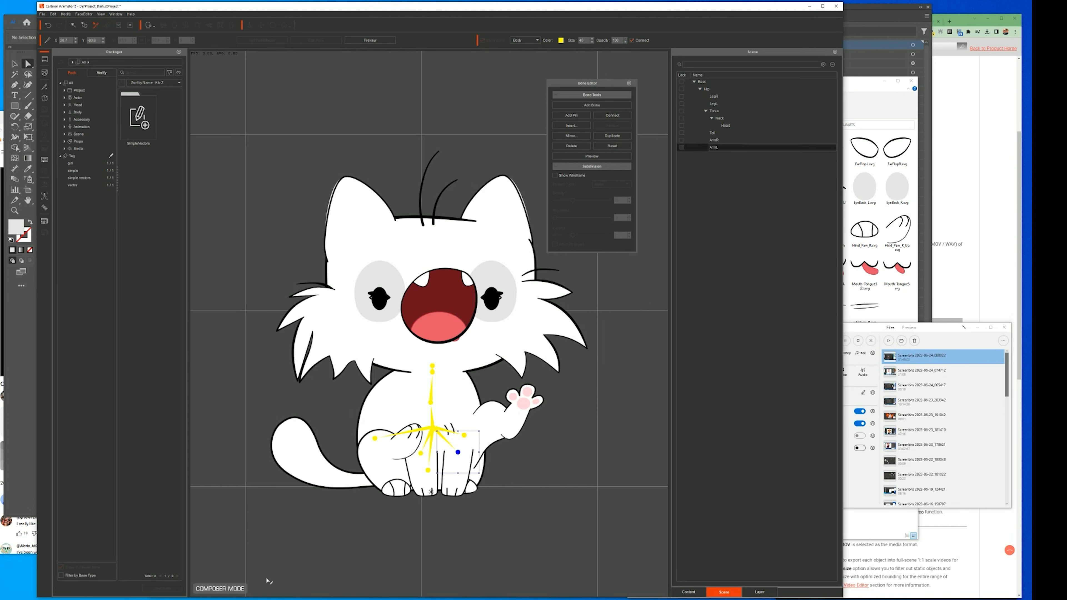
Step: Close the Bone Editor, open the Sprite Editor for the Hip bone and move its window up beside the kitten's head
click(851, 341)
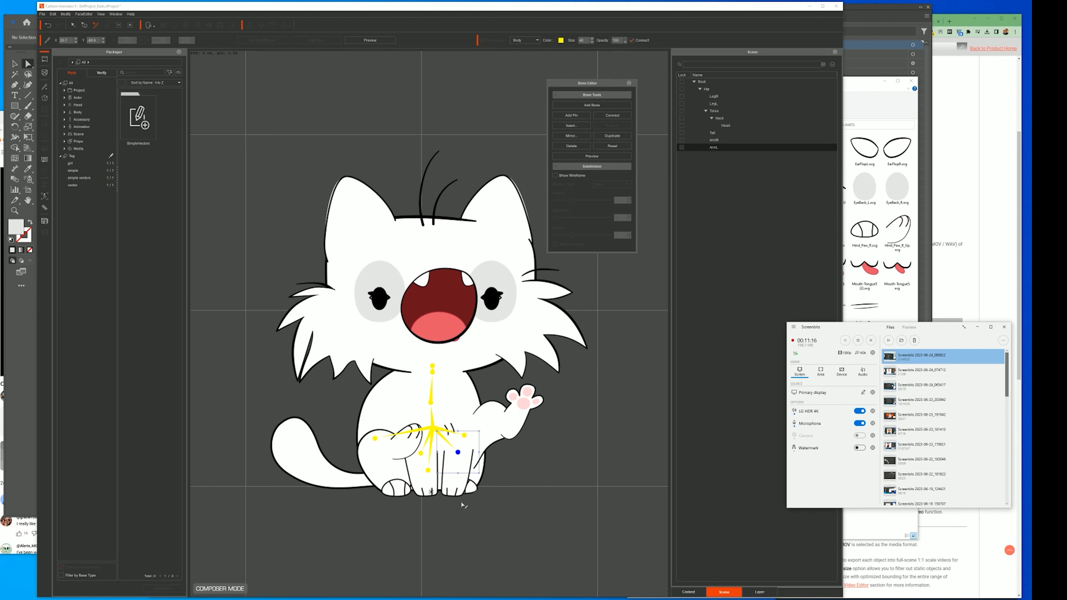
click(456, 452)
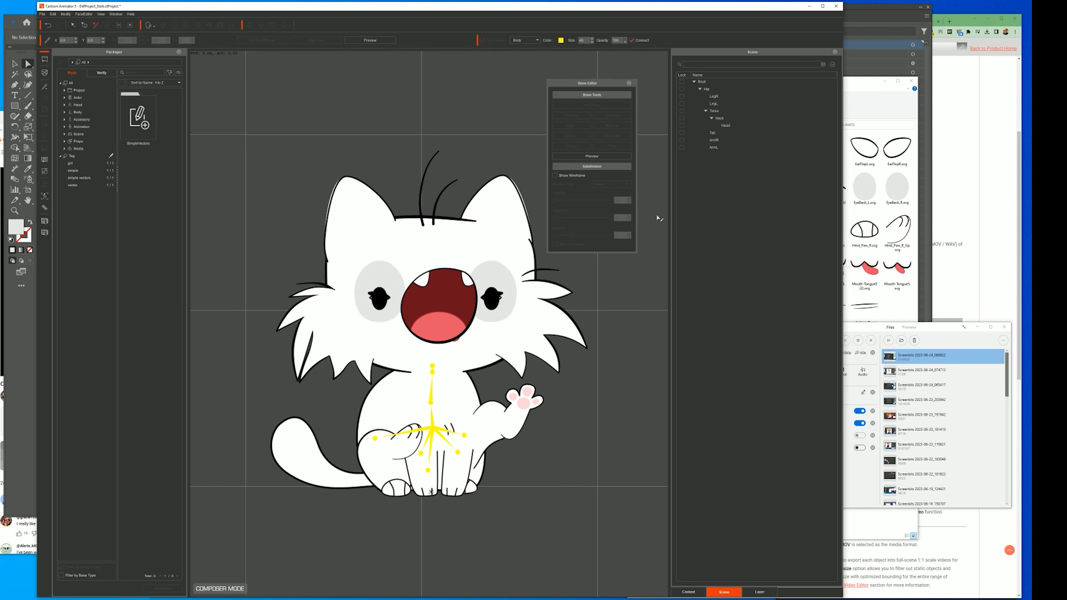
click(629, 83)
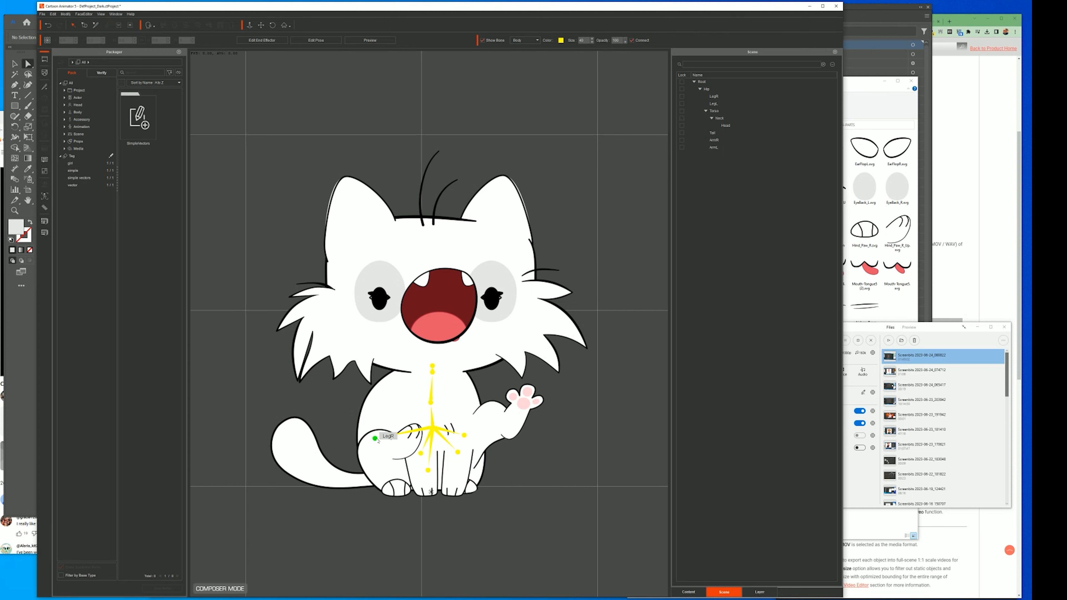
click(433, 428)
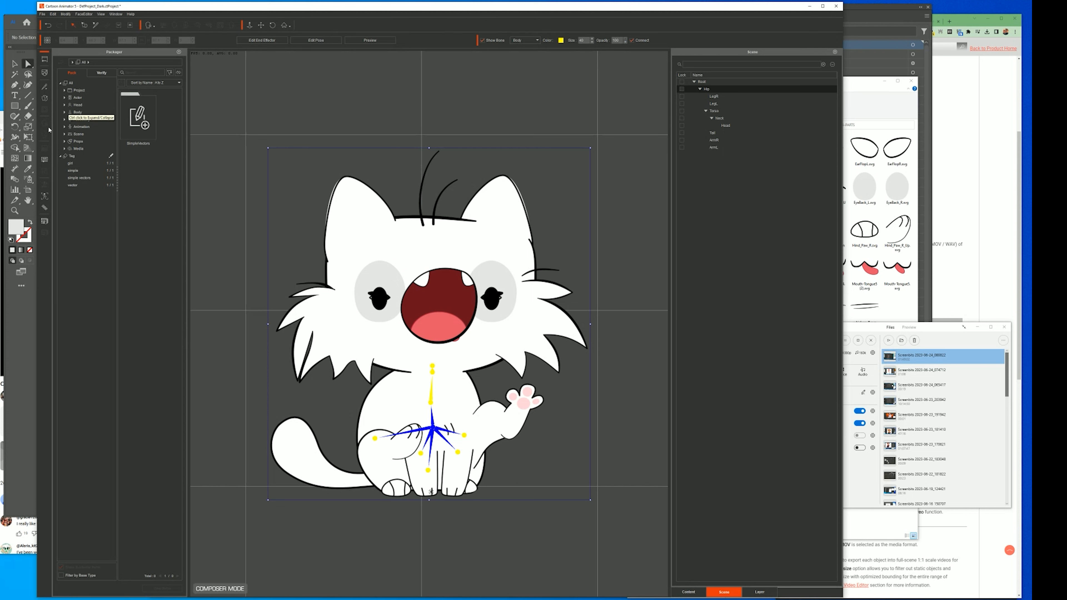
click(45, 99)
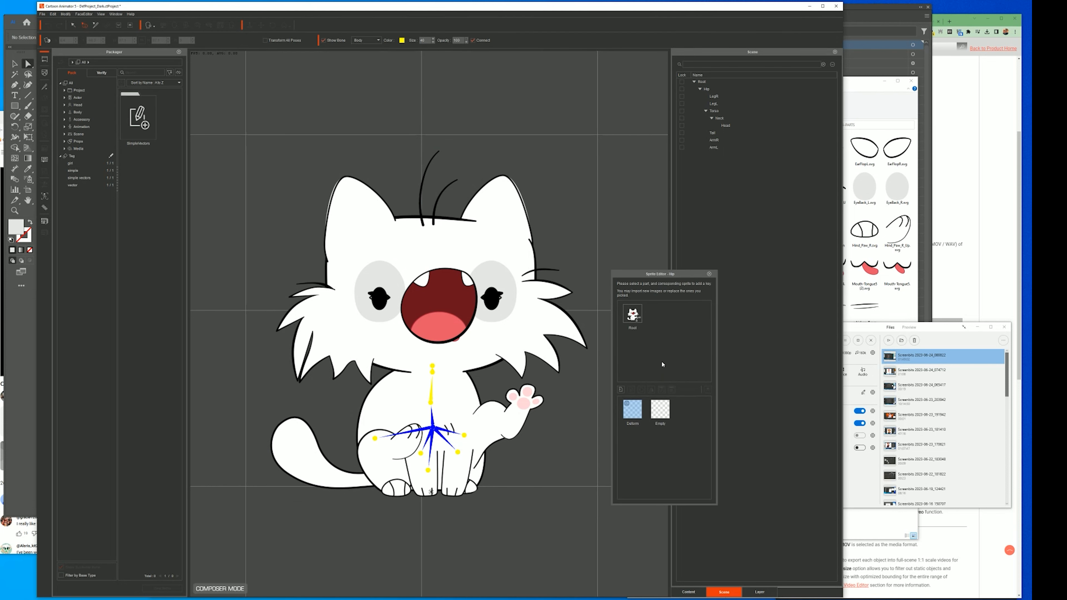
drag(685, 277, 636, 77)
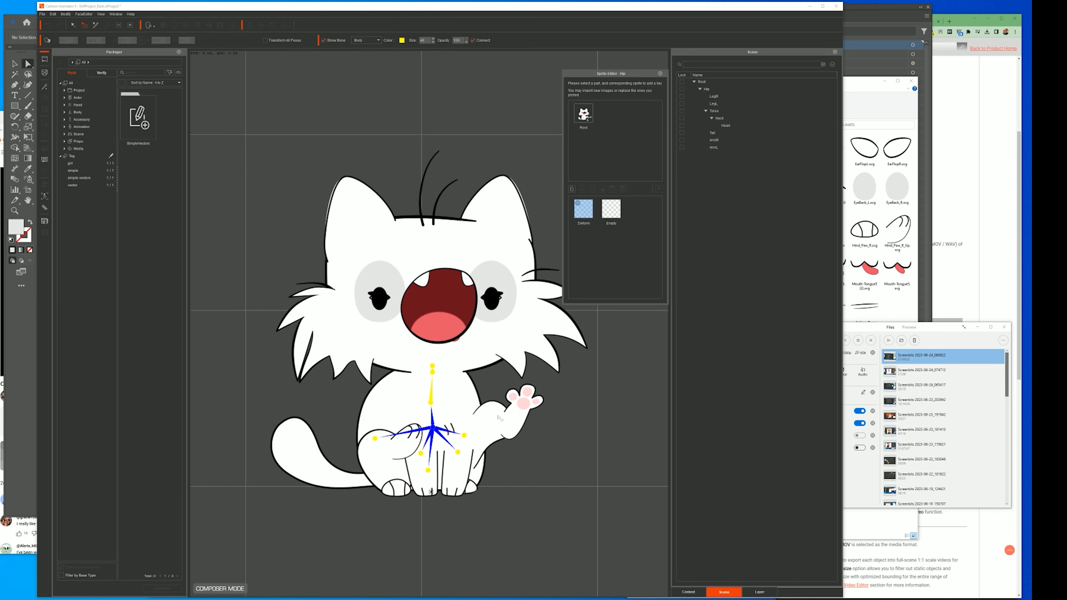
Step: Import Body.svg from the SVG PARTS folder as the Hip bone's sprite and place it over the reference body
click(583, 116)
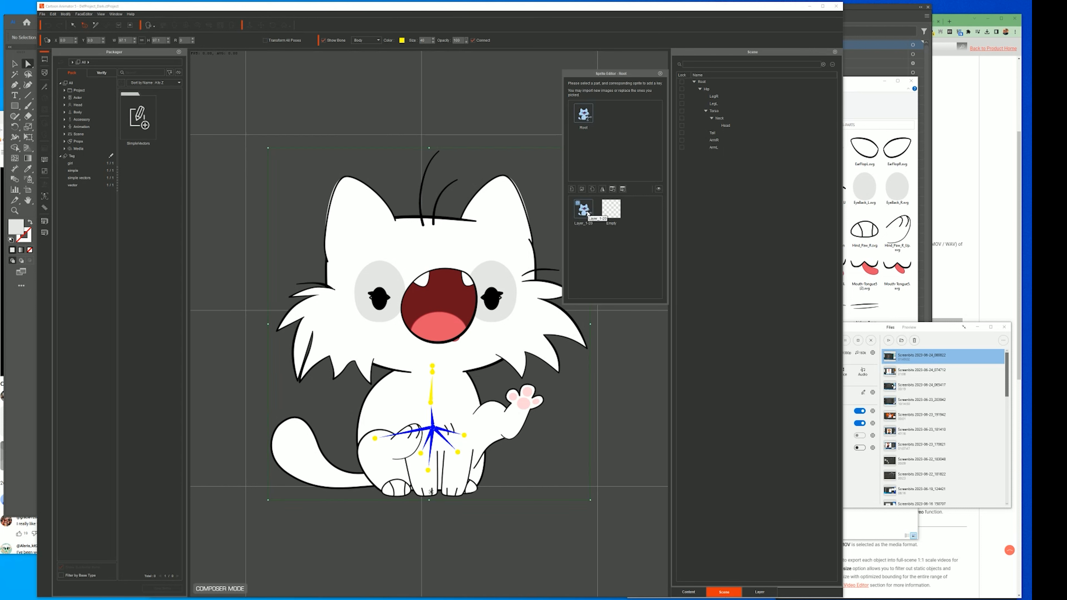
click(433, 428)
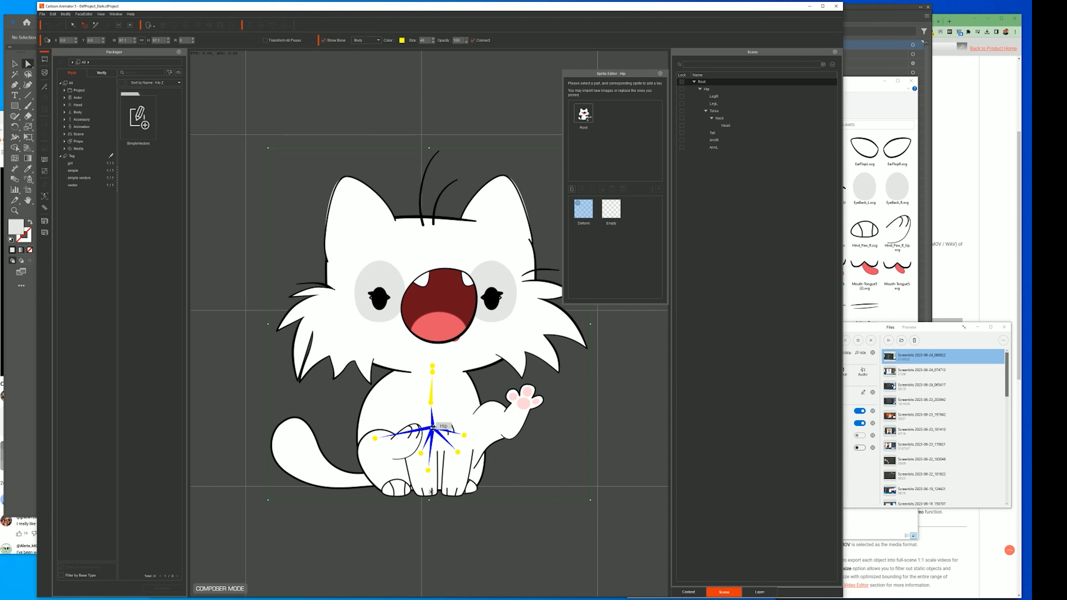
click(710, 89)
click(715, 110)
click(712, 90)
click(572, 189)
click(696, 85)
double_click(667, 106)
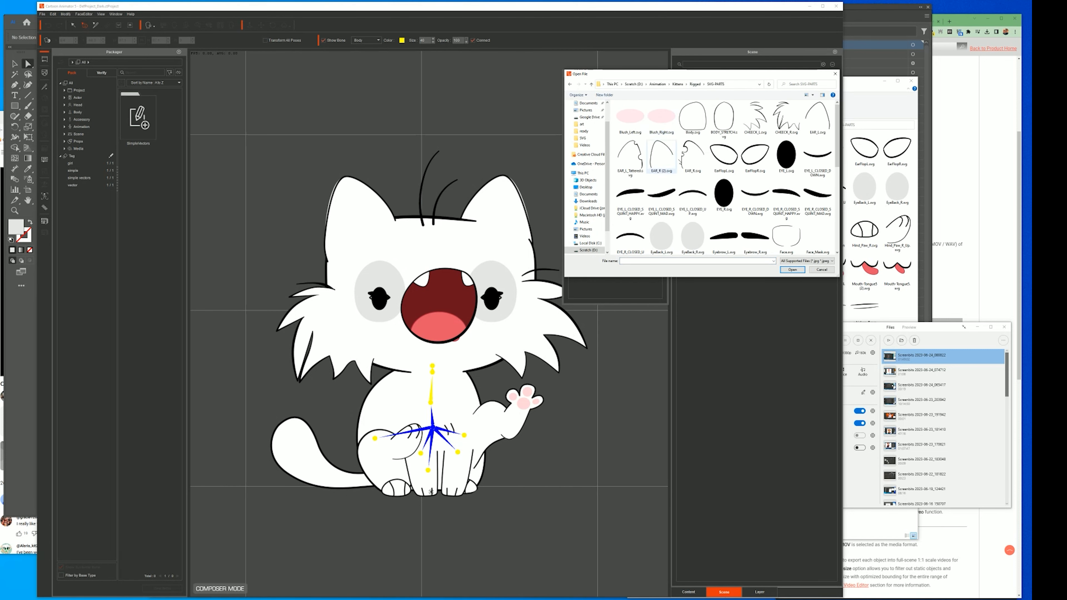
drag(840, 278, 956, 424)
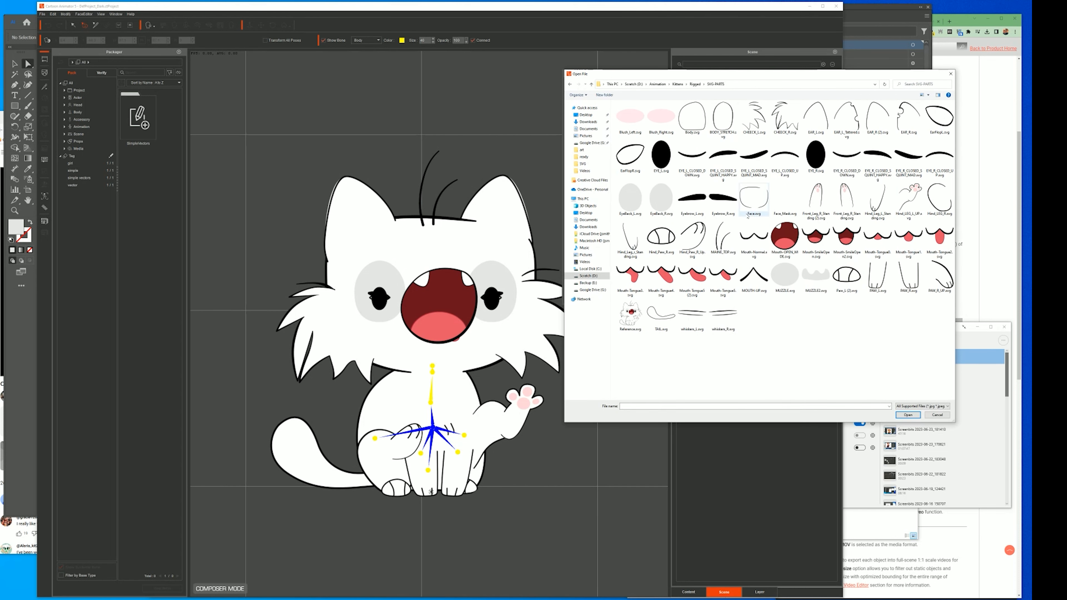
click(691, 120)
double_click(695, 120)
drag(461, 406, 453, 403)
Step: Move the Root reference layer above the Hip body layer in the layer order
click(759, 592)
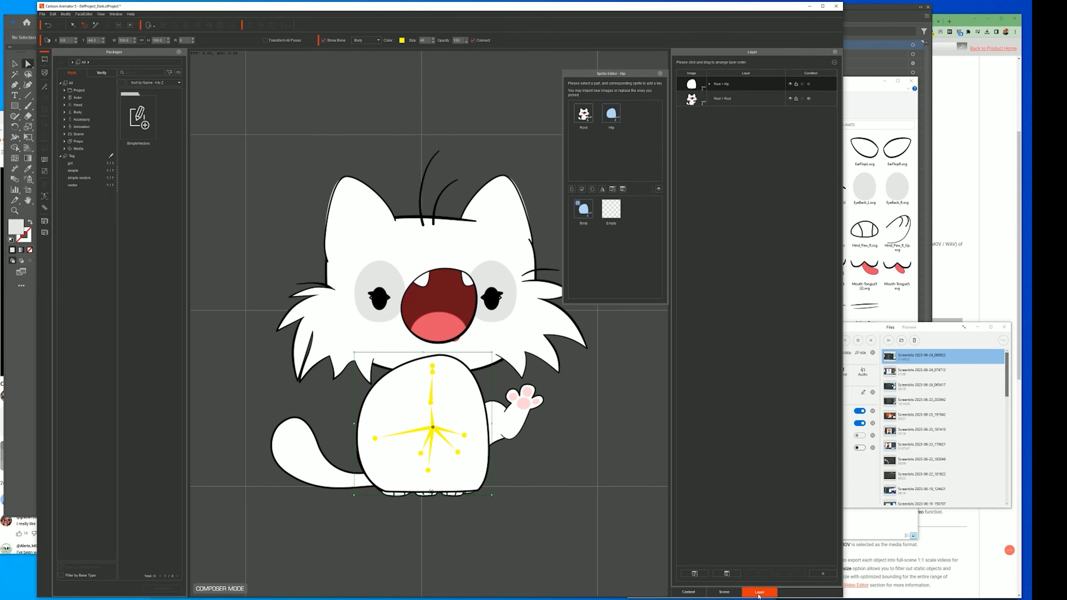
drag(725, 87, 723, 90)
click(726, 101)
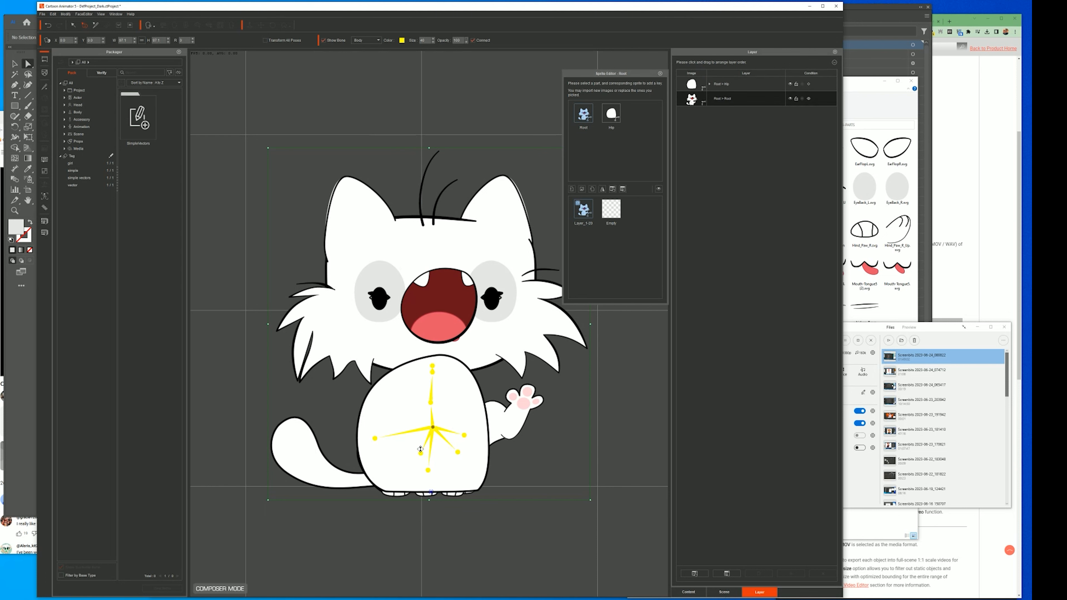
drag(725, 98, 724, 80)
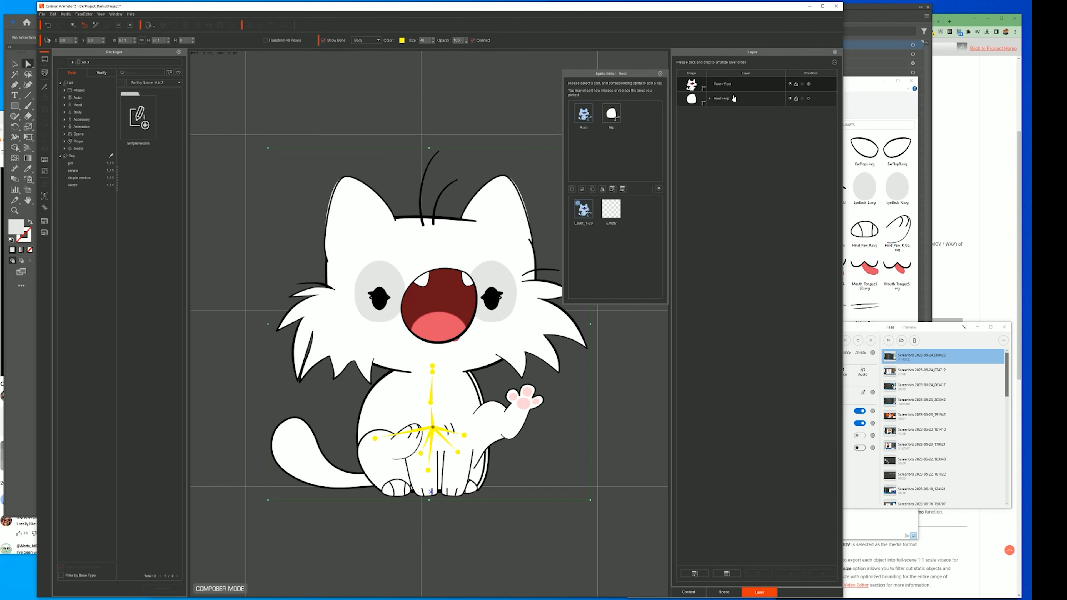
Step: Reposition the Hip body sprite and shrink it slightly to match the reference kitten's body outline
click(465, 396)
drag(476, 388, 475, 389)
drag(490, 352, 471, 384)
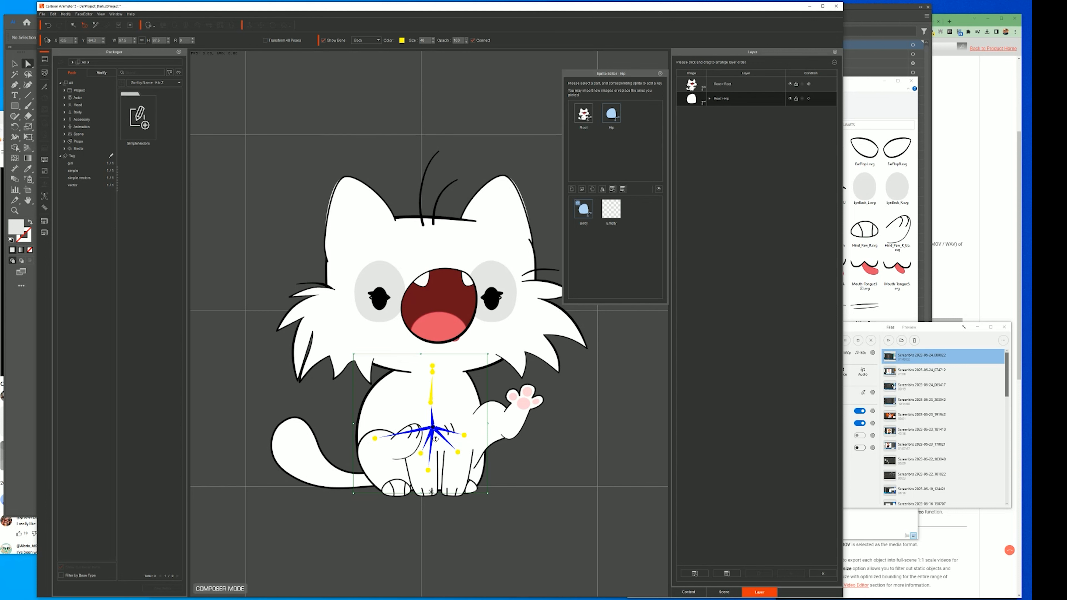
Step: Import Hind_LEG_R.svg as the LegR bone's sprite and align it with the reference hind leg
click(375, 438)
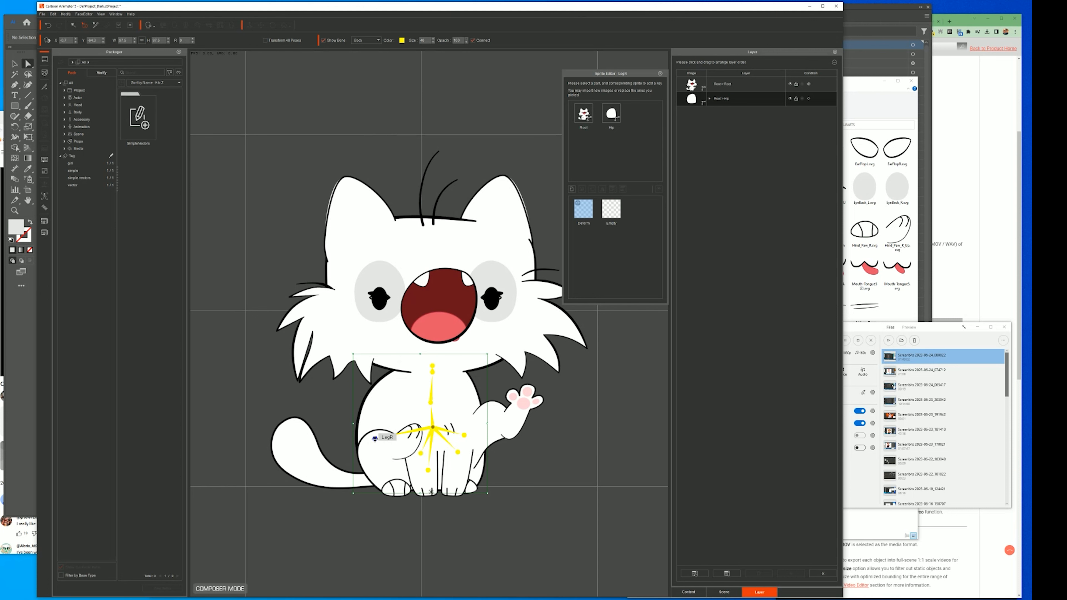
click(711, 99)
click(725, 592)
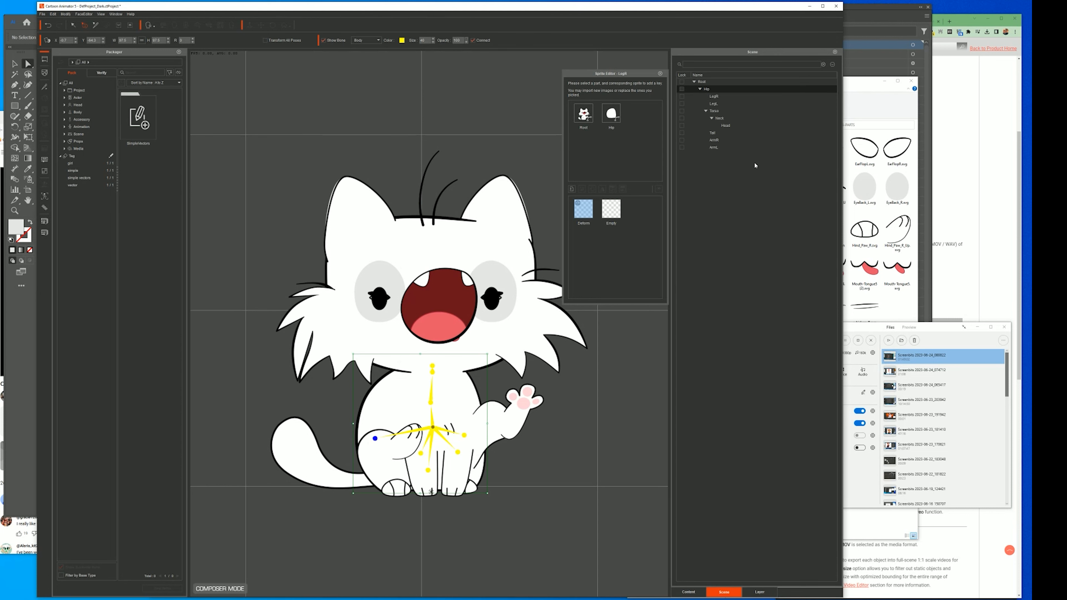
click(726, 98)
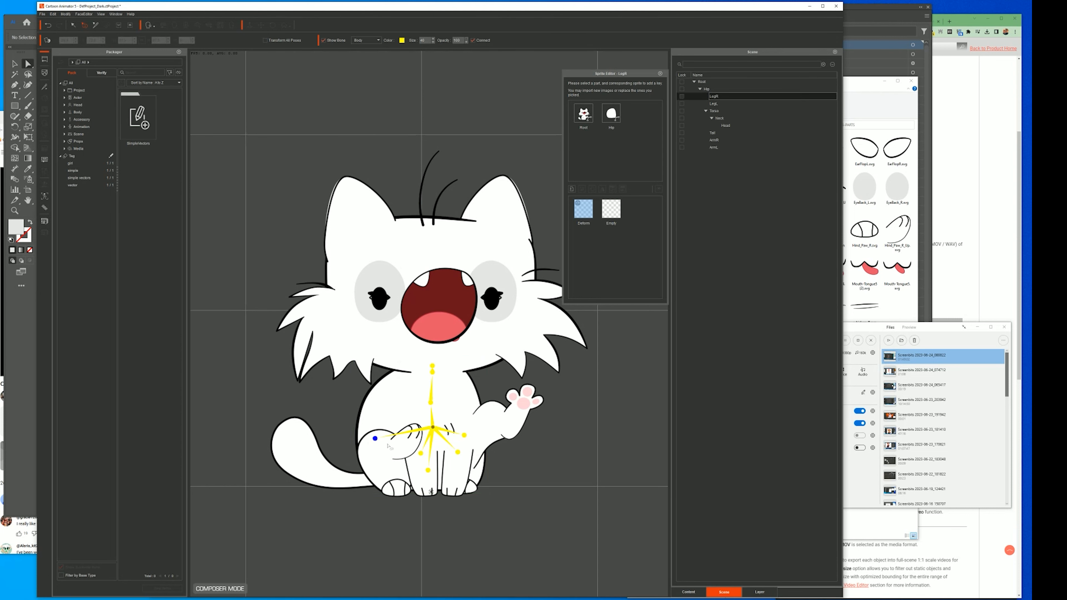
click(577, 191)
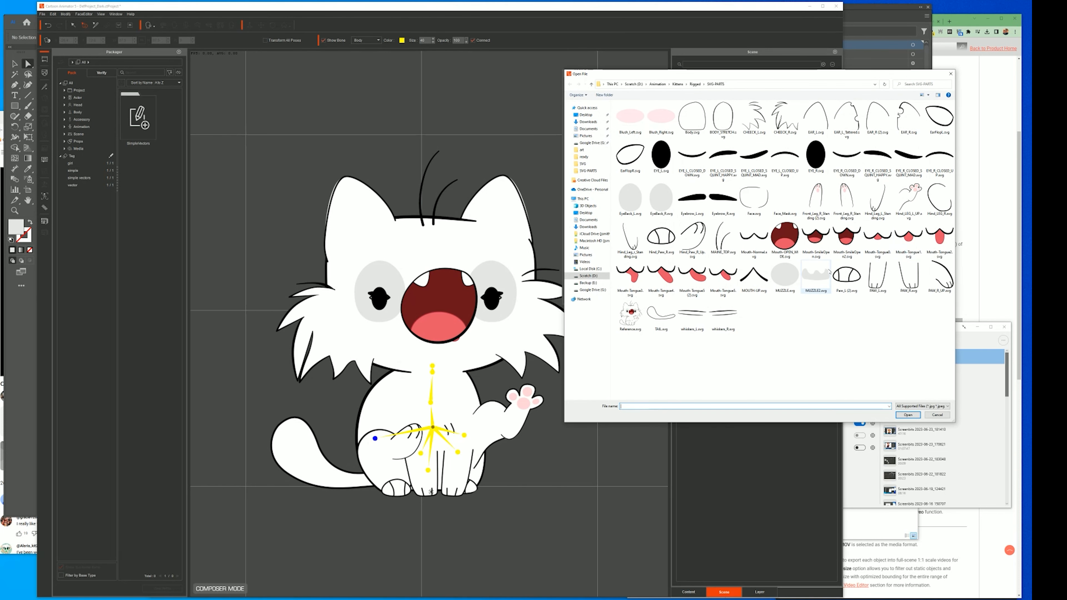
double_click(940, 204)
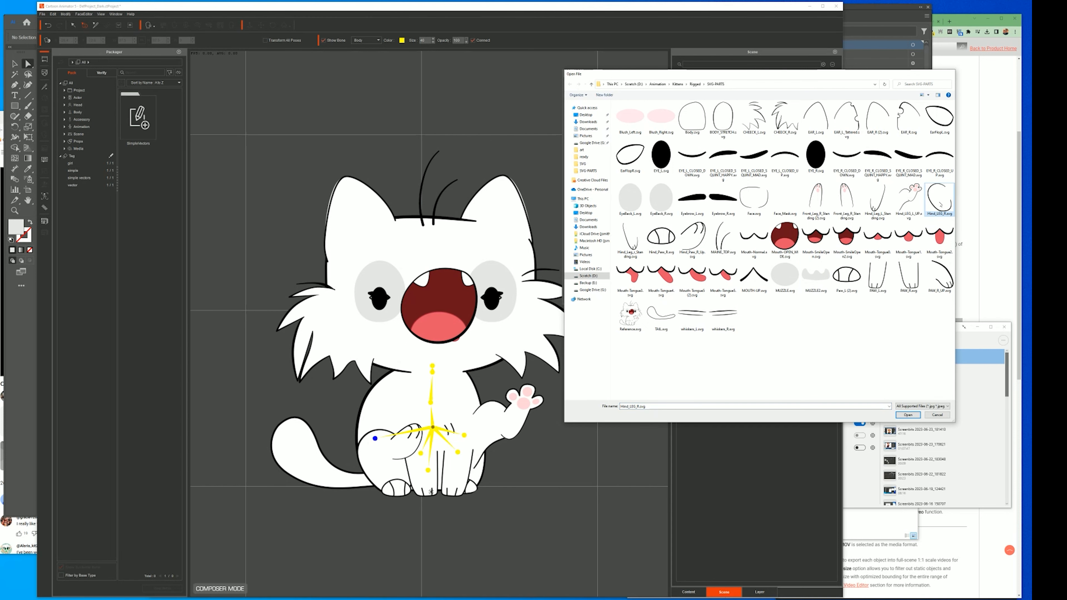
drag(392, 443, 396, 465)
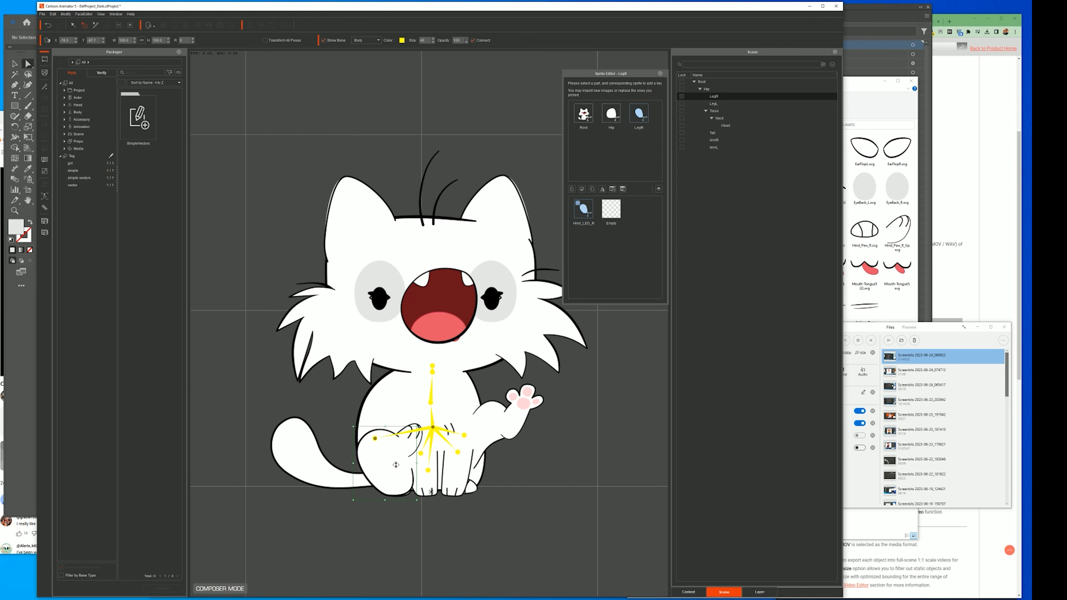
drag(397, 465, 397, 464)
Step: Add a child bone from the LegR bone down to the hind paw and name it PawR
click(375, 439)
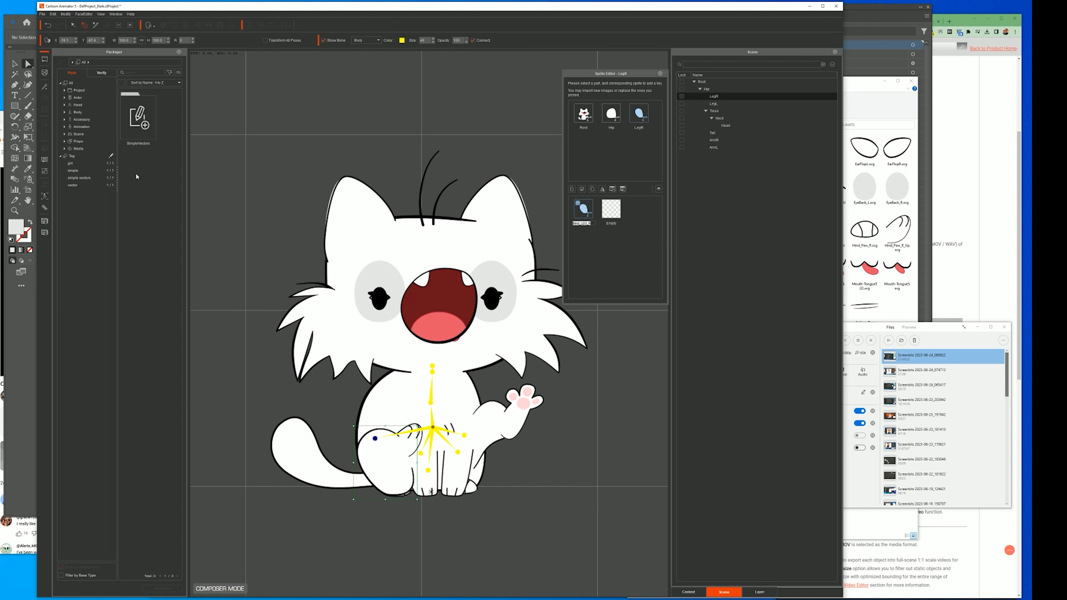
click(45, 87)
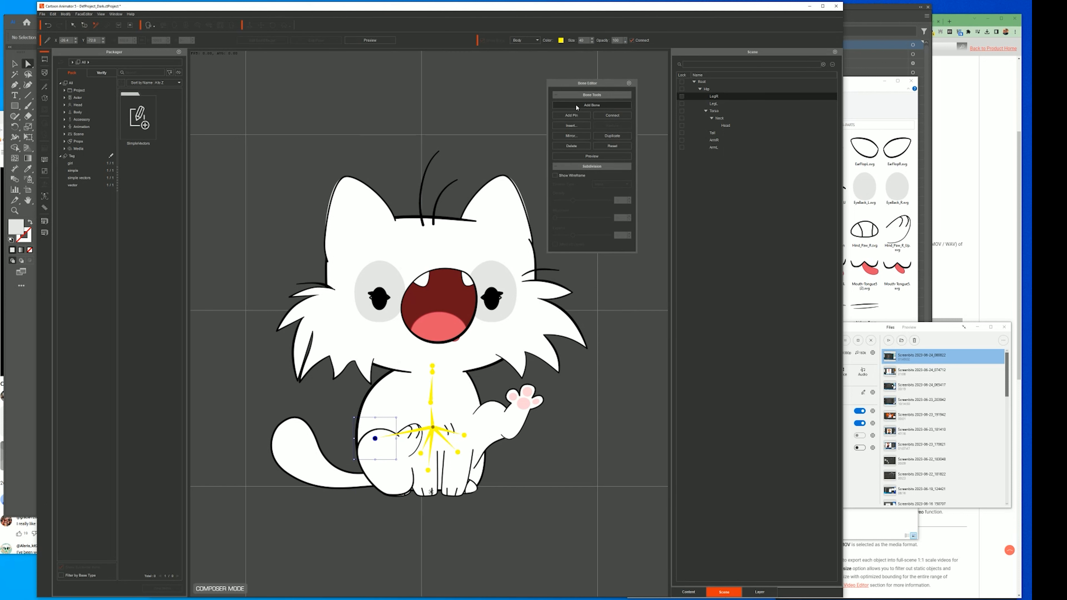
click(597, 105)
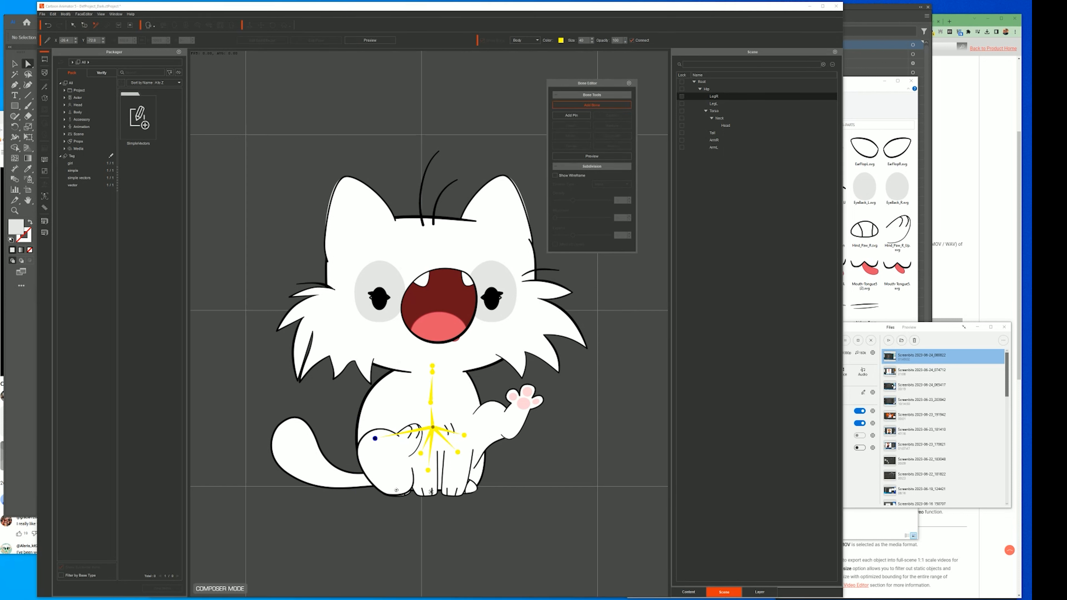
click(397, 490)
click(397, 490)
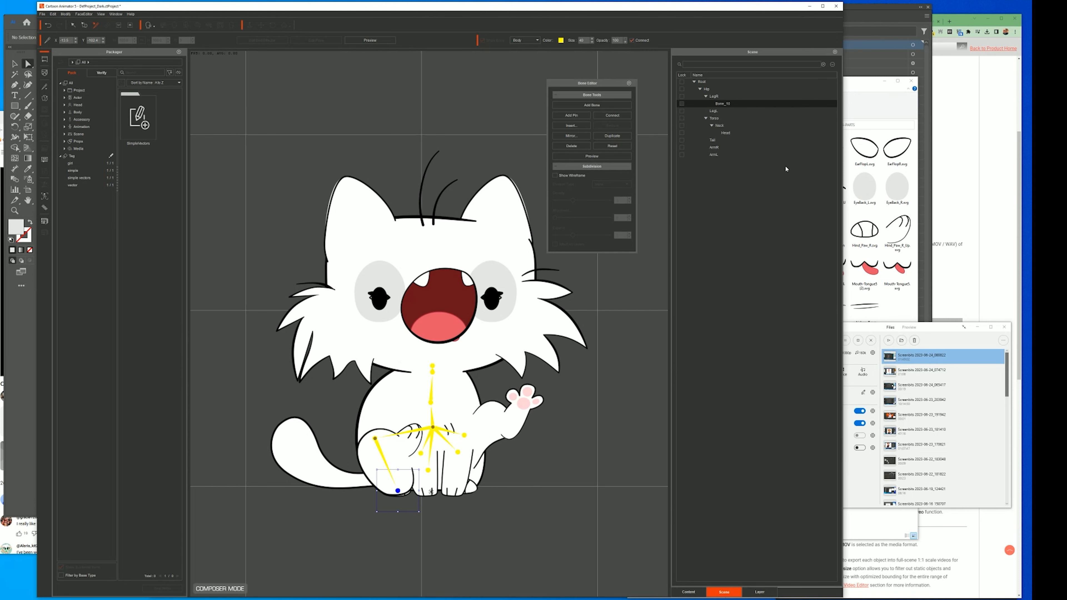
double_click(720, 105)
text(Fi)
key(Return)
Step: Import Hind_Paw_R.svg as the PawR bone's sprite and align it with the reference hind paw
click(45, 98)
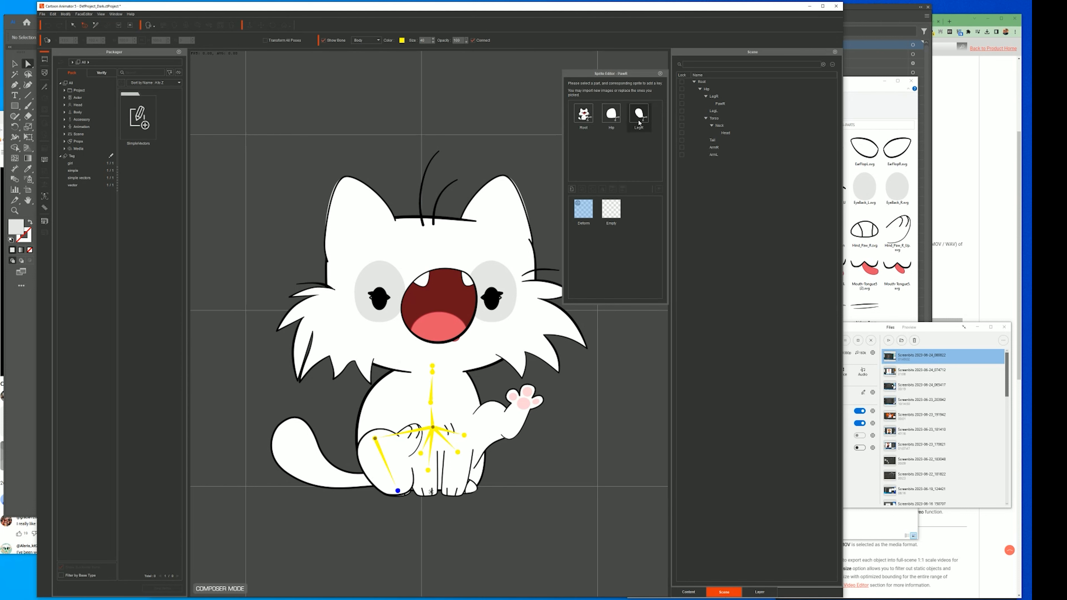
click(728, 105)
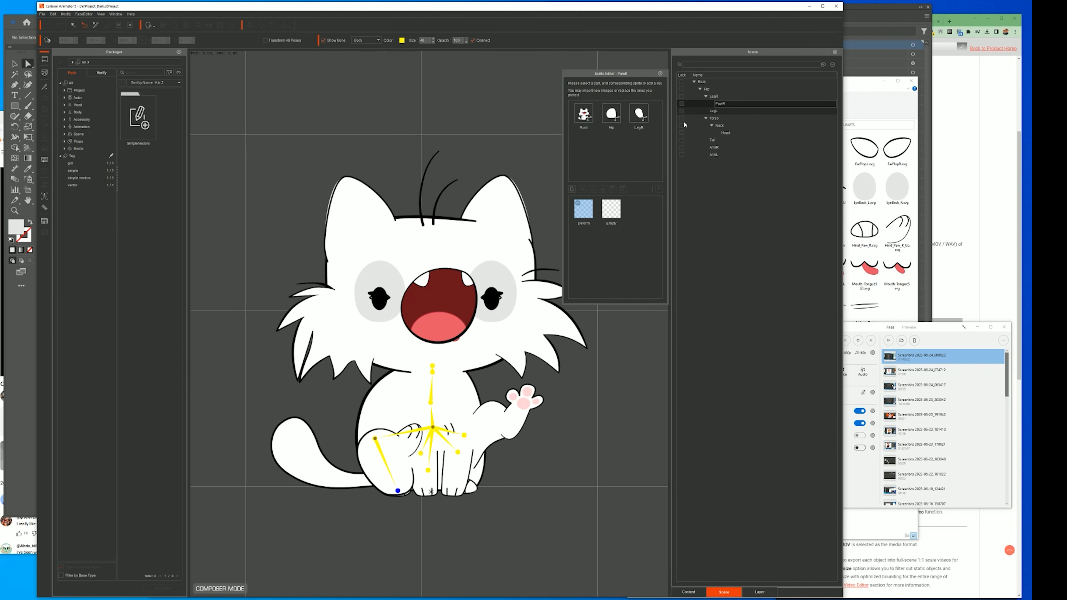
click(572, 190)
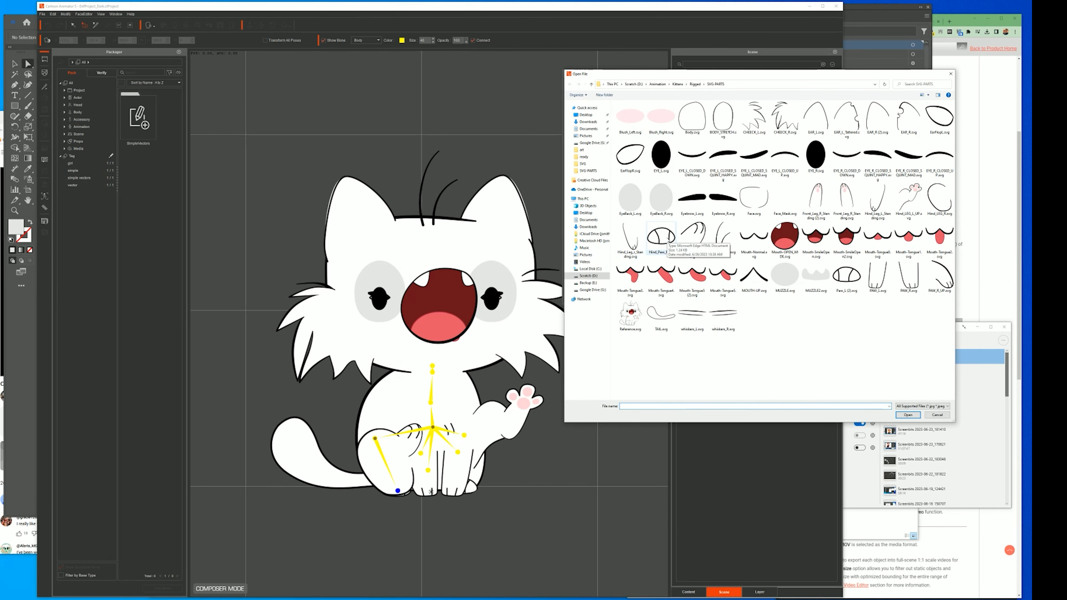
double_click(662, 237)
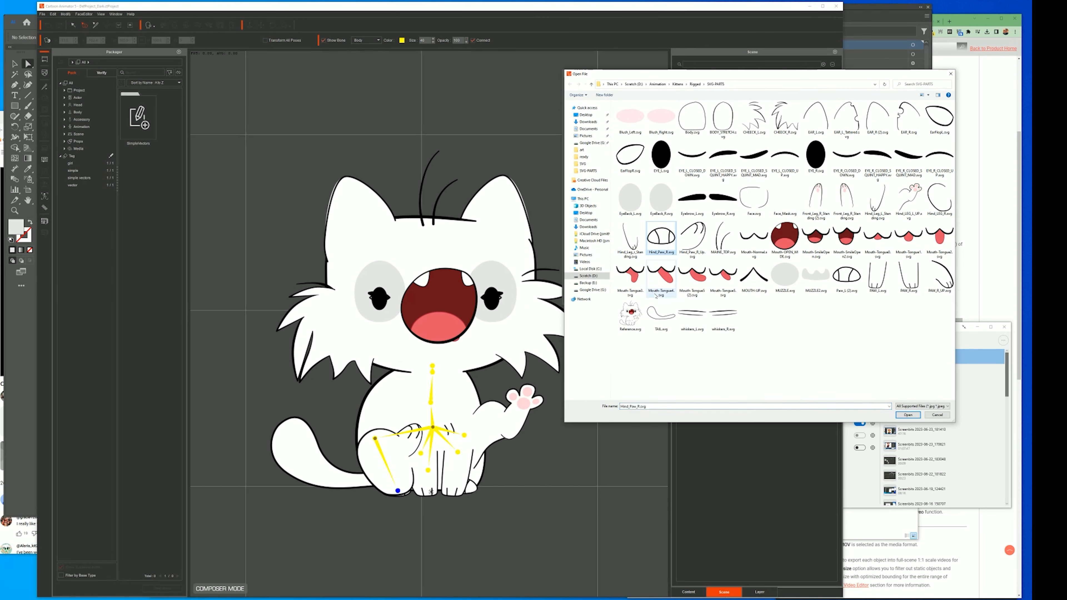
drag(401, 496, 401, 492)
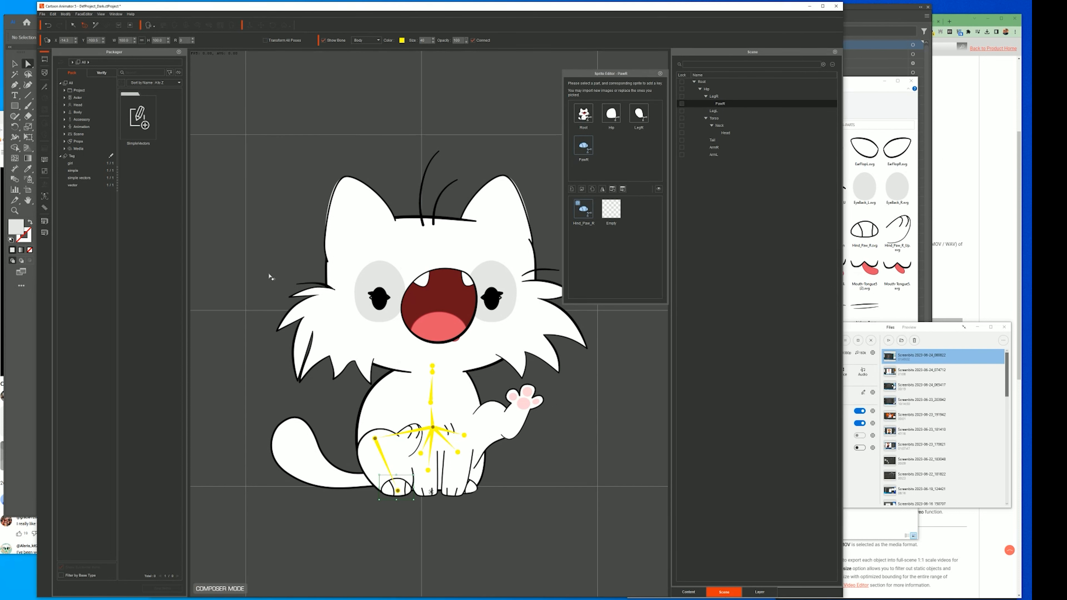
Step: Nudge the PawR bone slightly up to the paw's centre, and briefly hide the Root reference layer to check the assembled parts
click(45, 87)
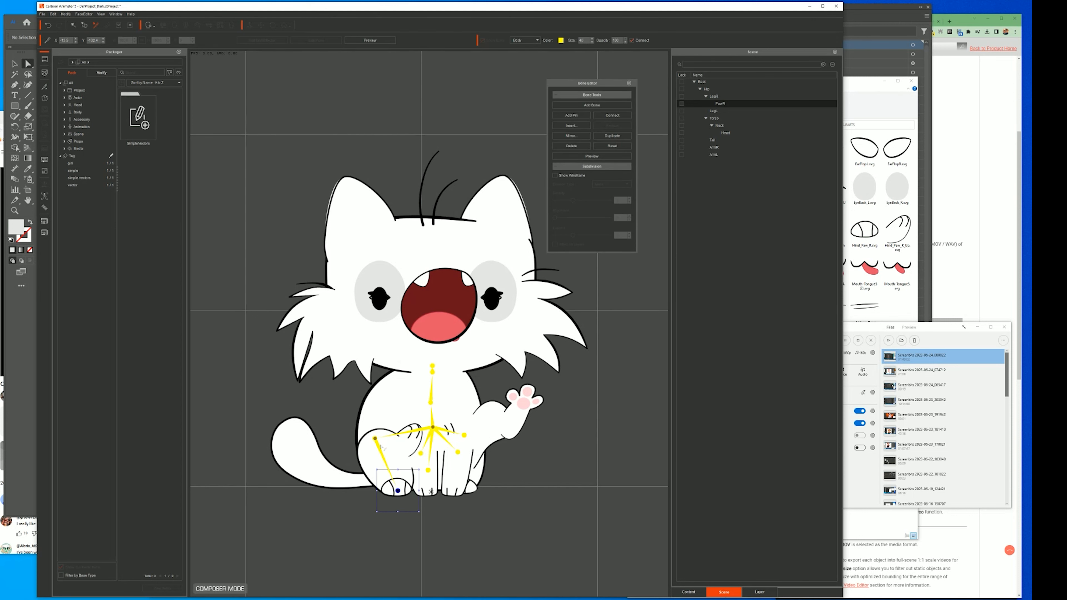
drag(398, 491, 396, 488)
click(760, 592)
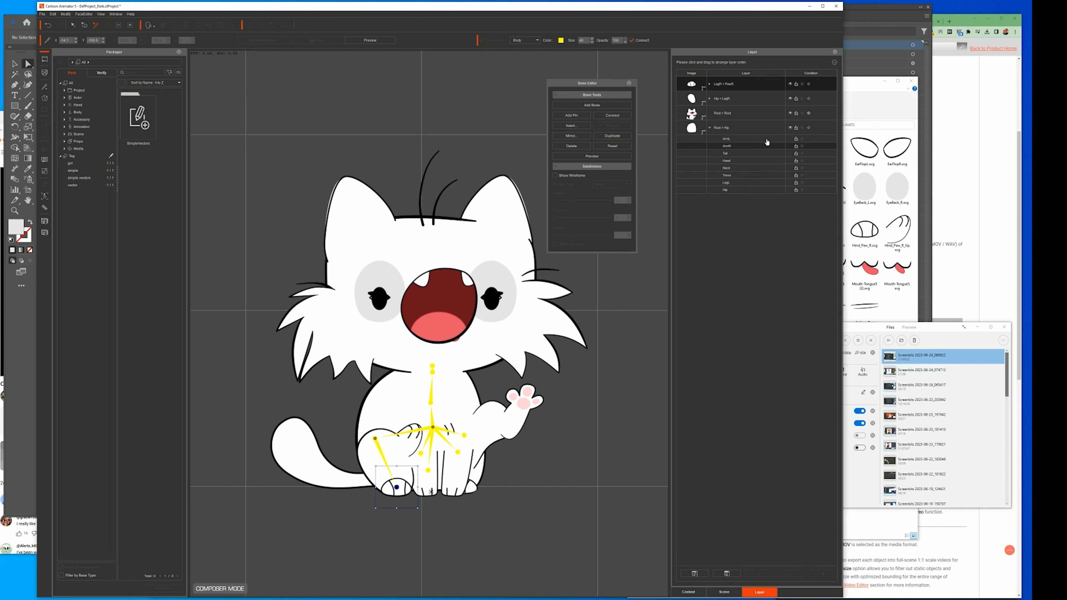
click(791, 114)
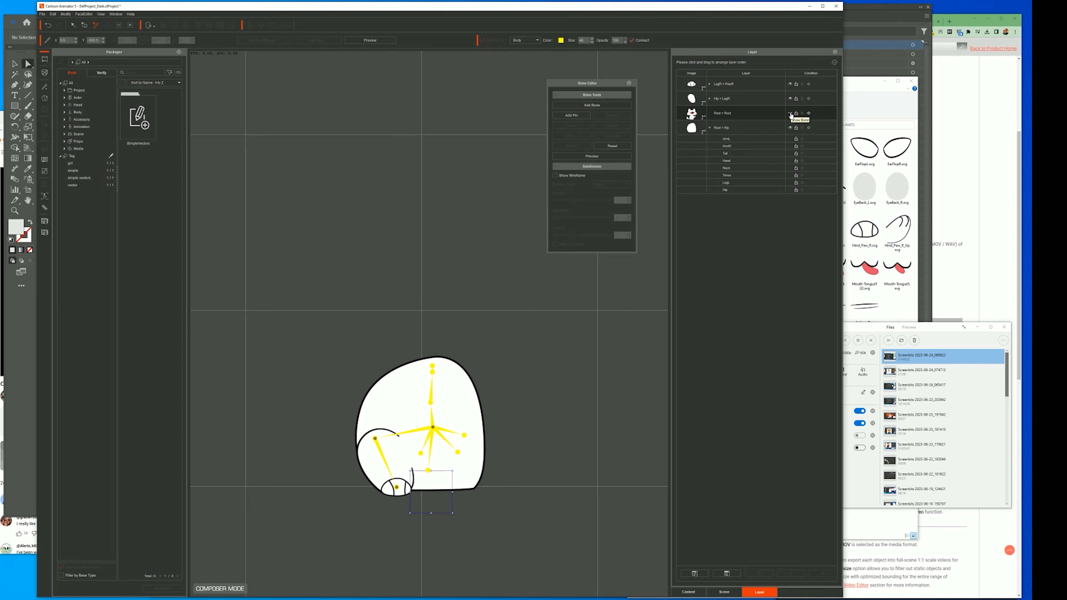
click(791, 113)
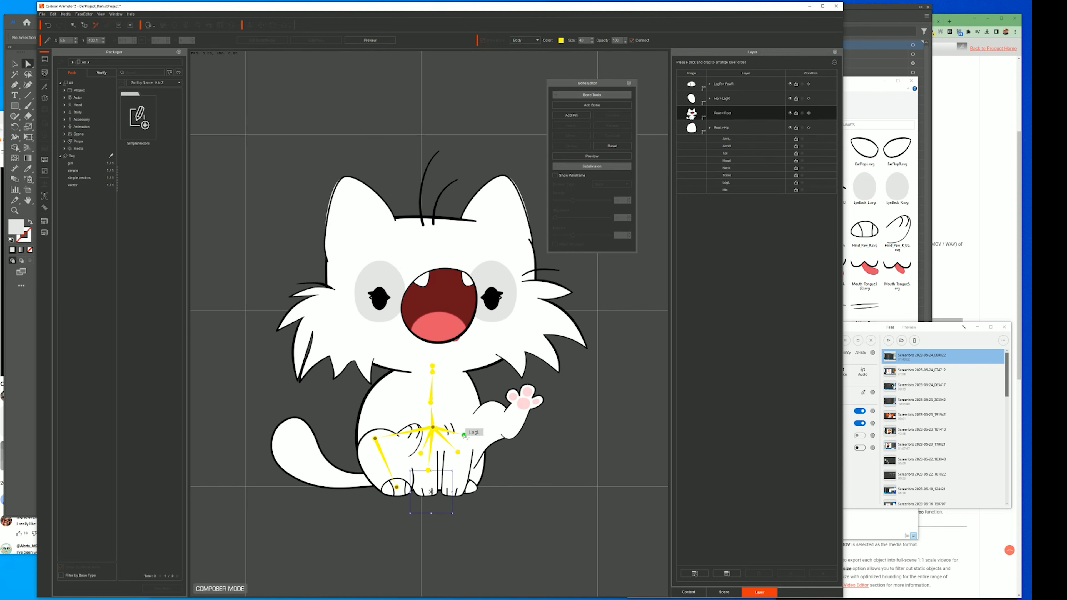
Step: Start a sprite import for the LegL bone and browse the SVG folder's thumbnails for a left hind leg image
click(464, 434)
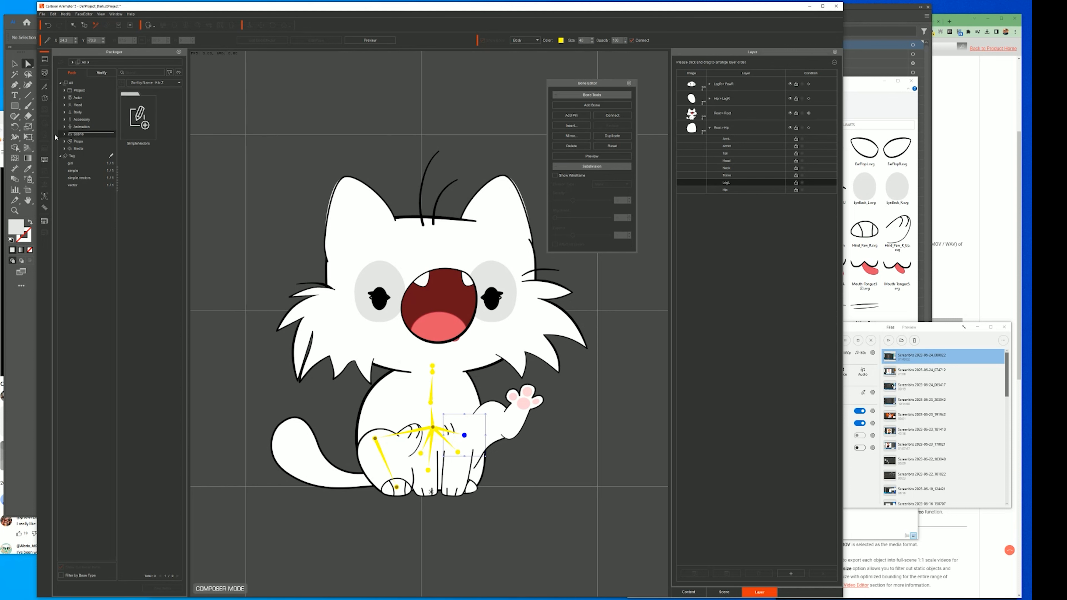
click(43, 97)
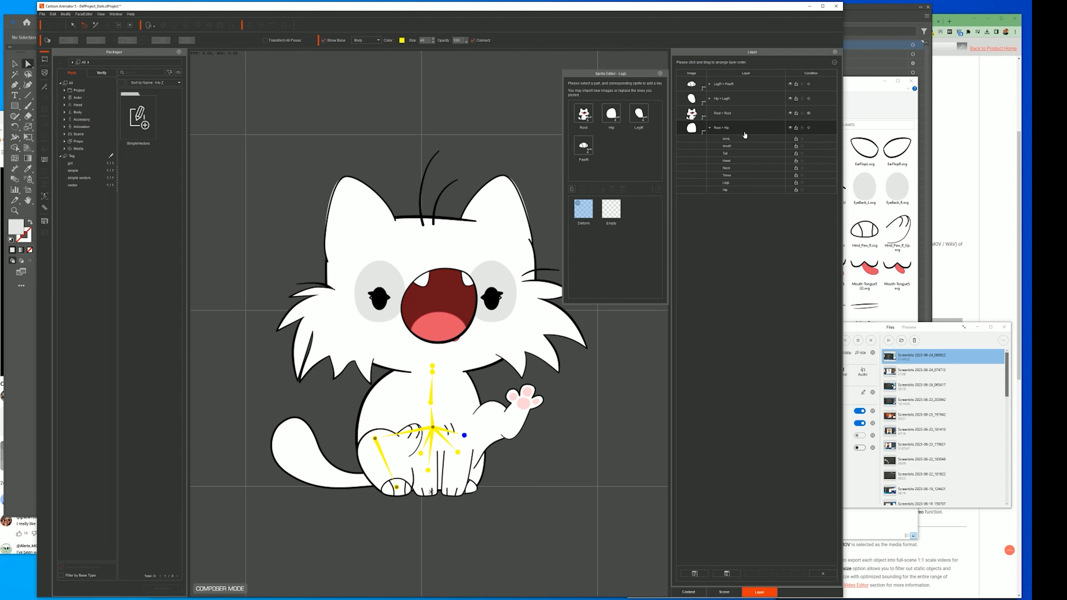
click(729, 593)
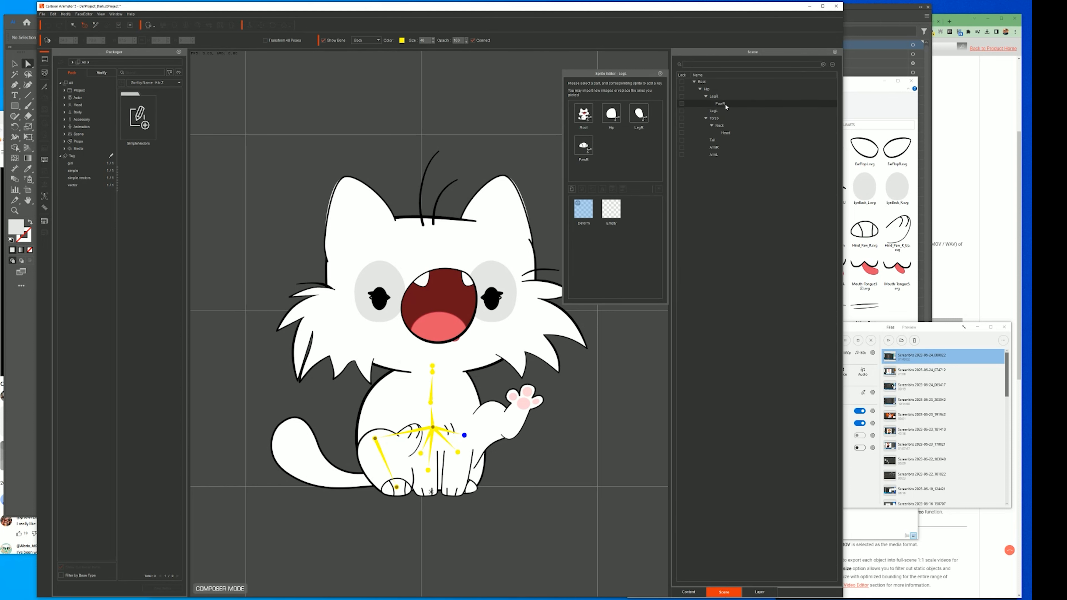
double_click(607, 223)
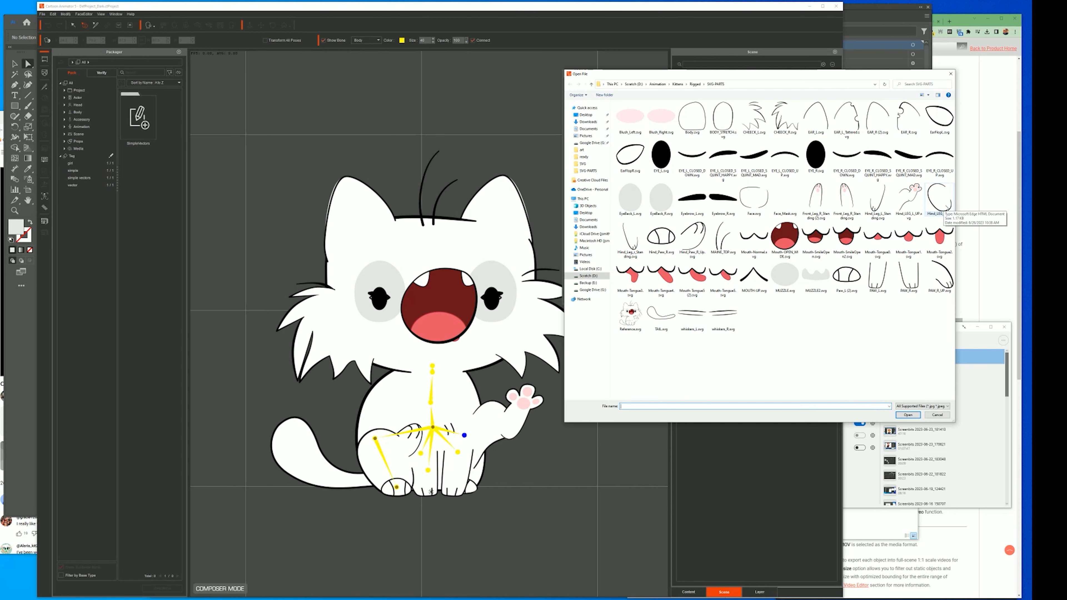
click(695, 84)
double_click(630, 118)
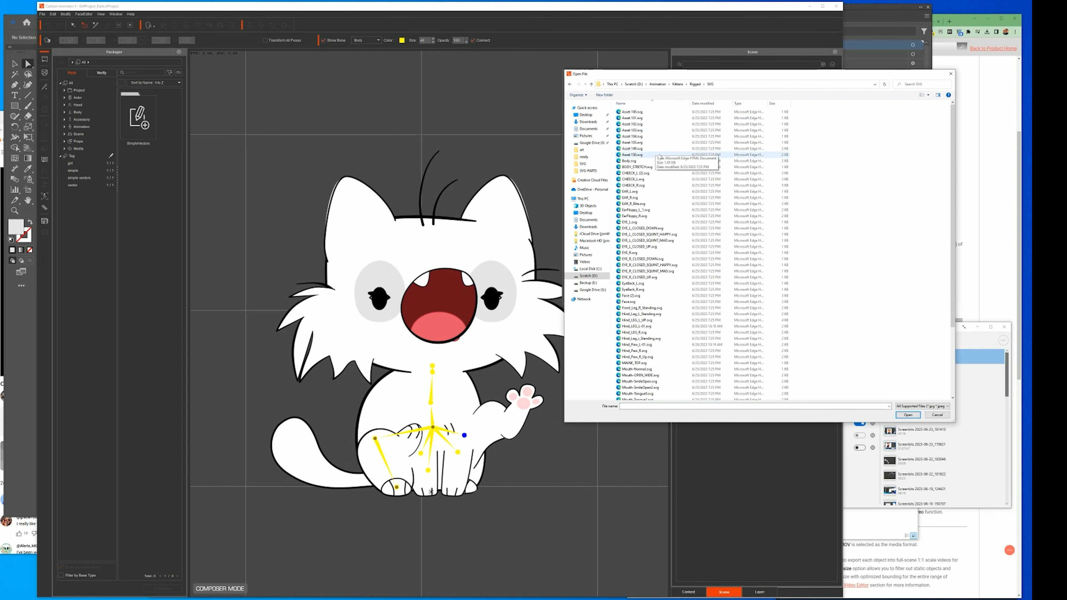
click(928, 95)
click(950, 57)
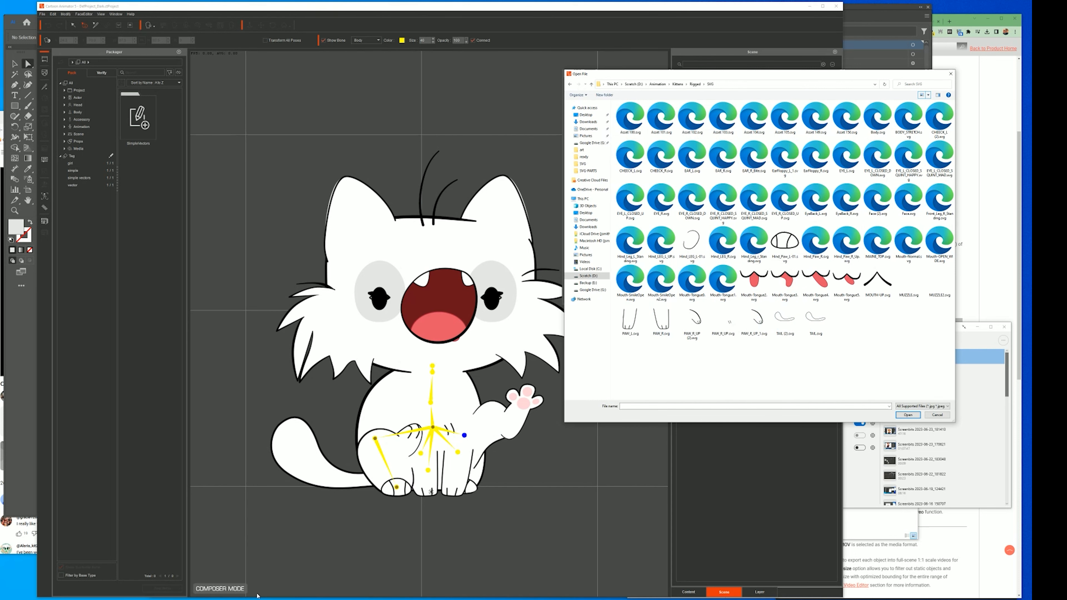
Step: Open Hind_LEG_R.svg from the SVG-PARTS folder in Adobe Illustrator, accepting the missing-item warning
click(108, 590)
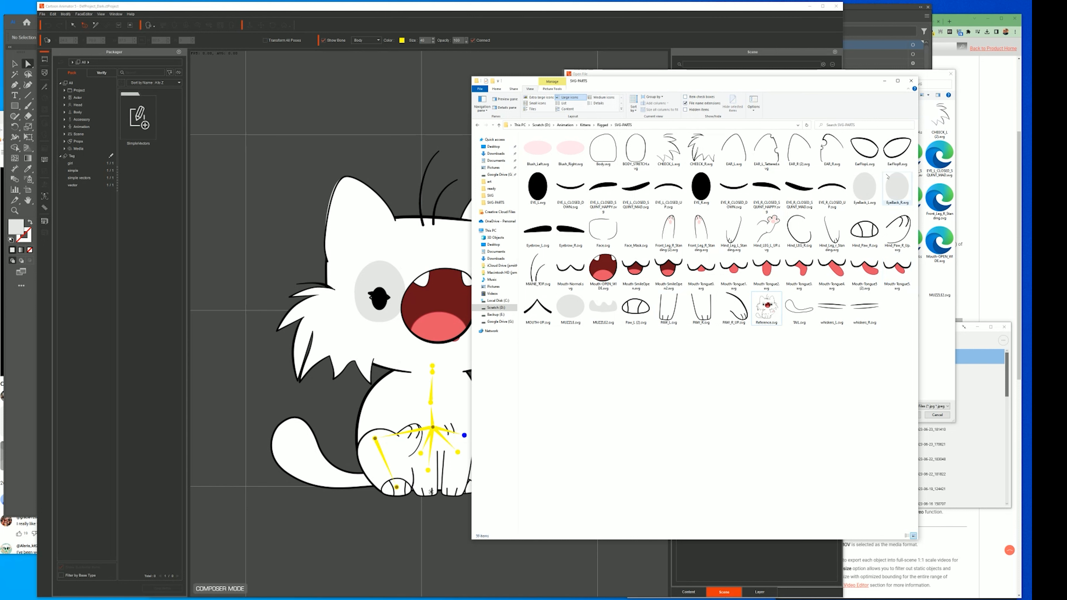
click(801, 231)
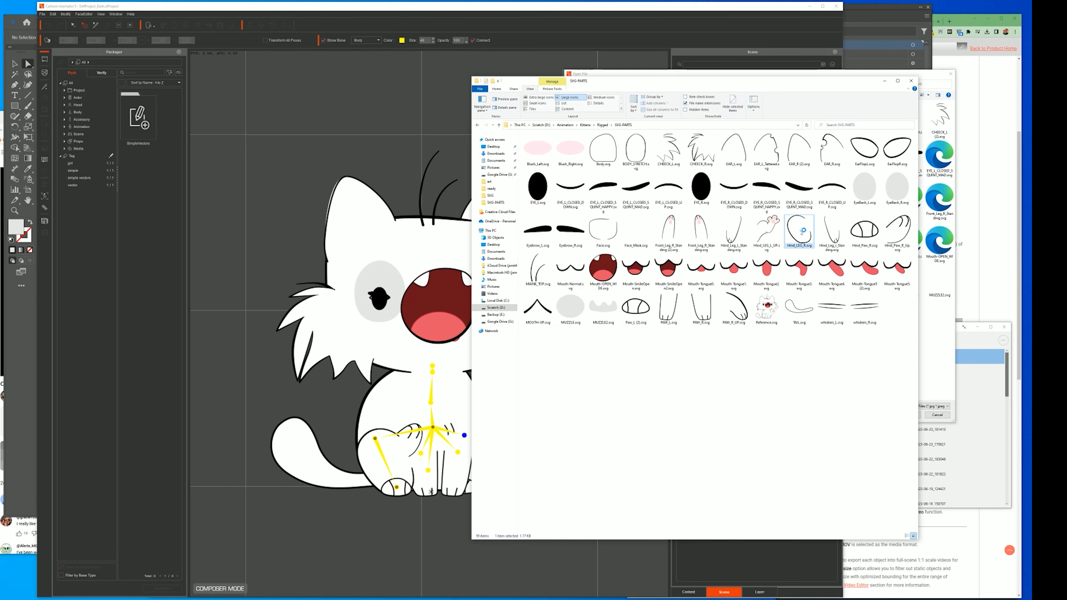
right_click(802, 231)
mouse_move(882, 282)
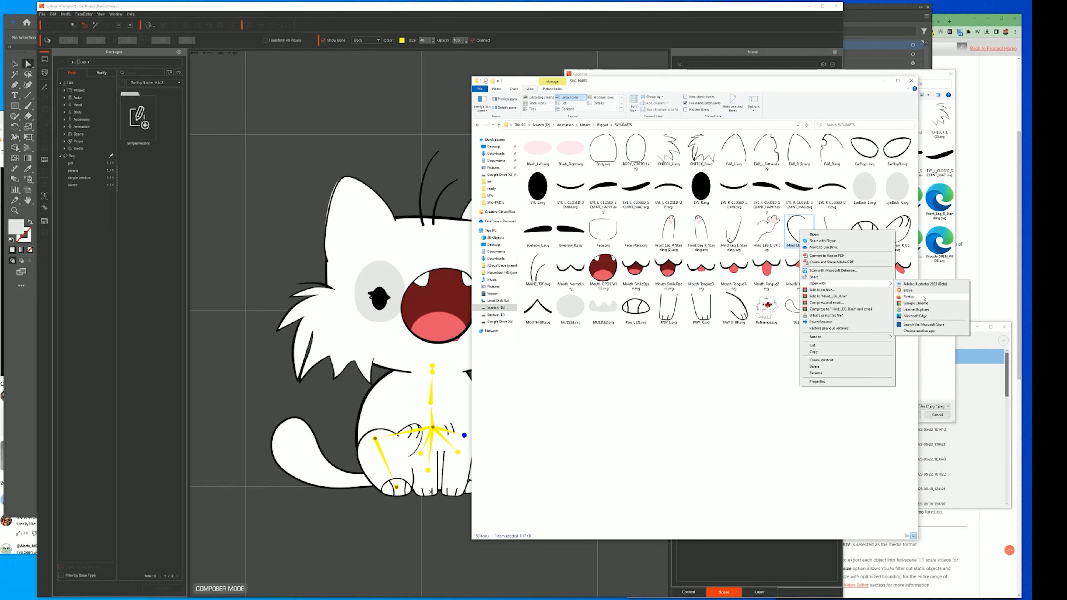
click(925, 285)
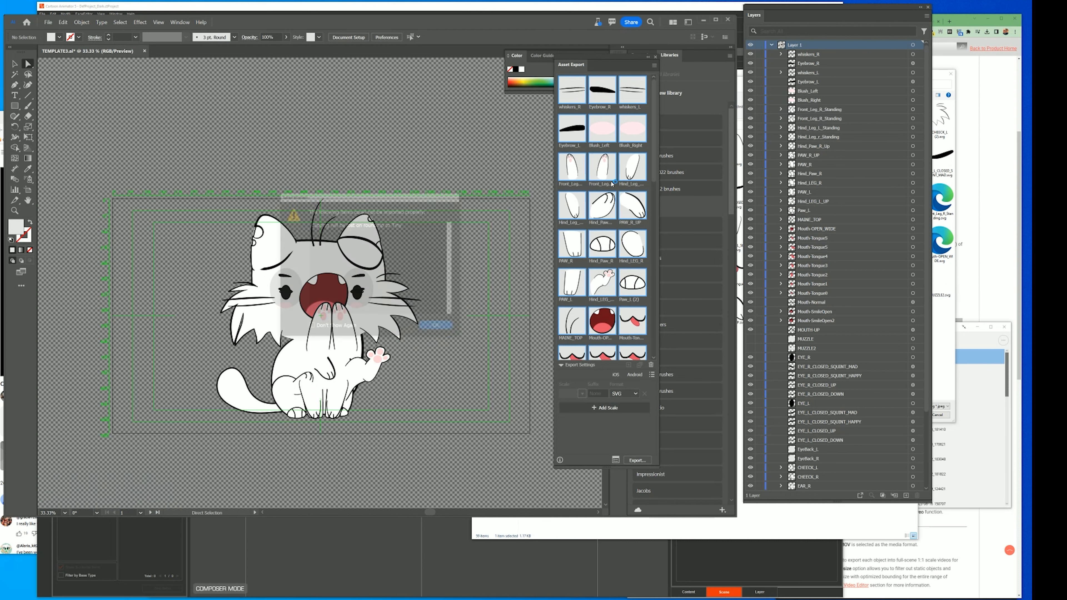
click(438, 328)
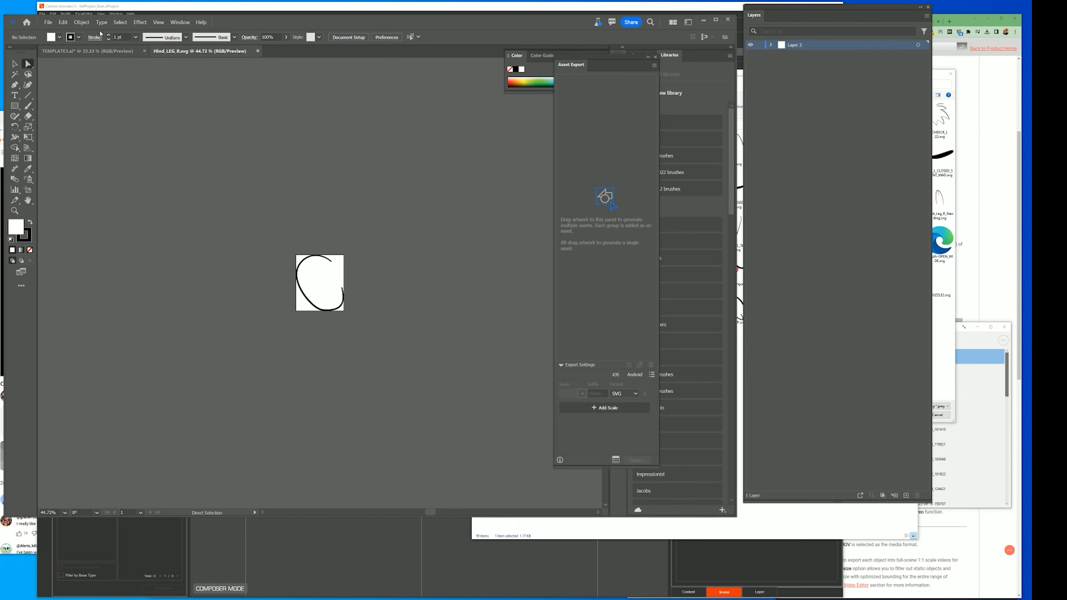
Step: Reflect the whole hind leg artwork across the vertical axis
key(ctrl+a)
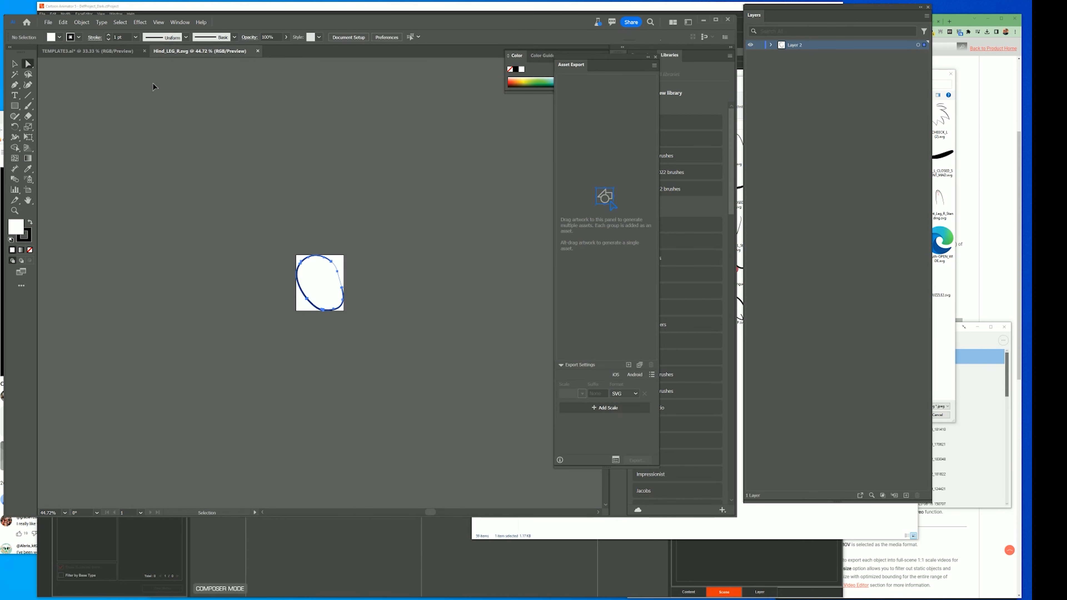
click(82, 22)
mouse_move(105, 30)
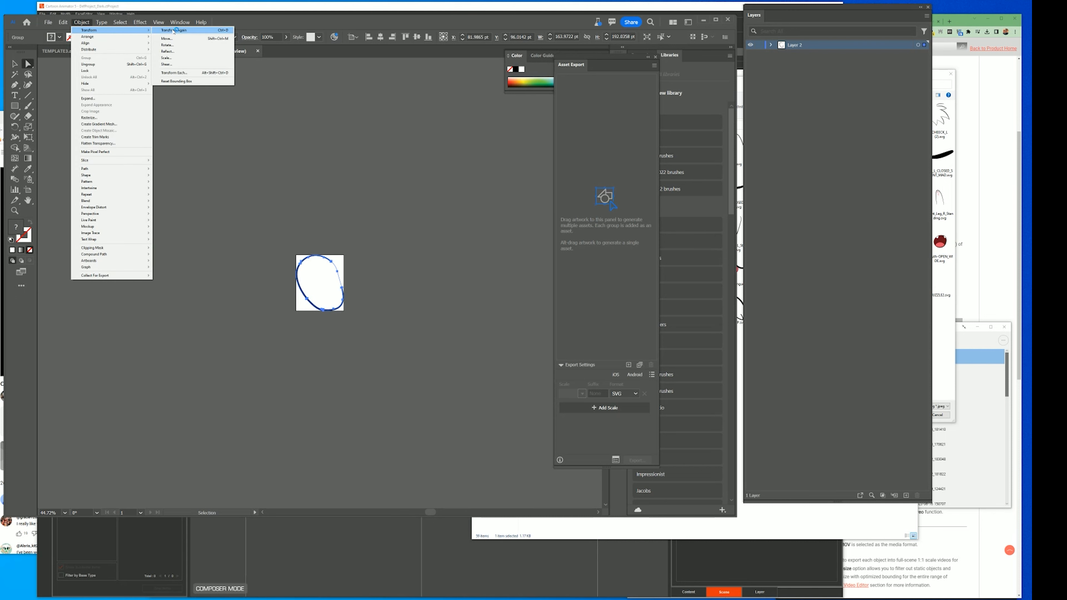
click(188, 54)
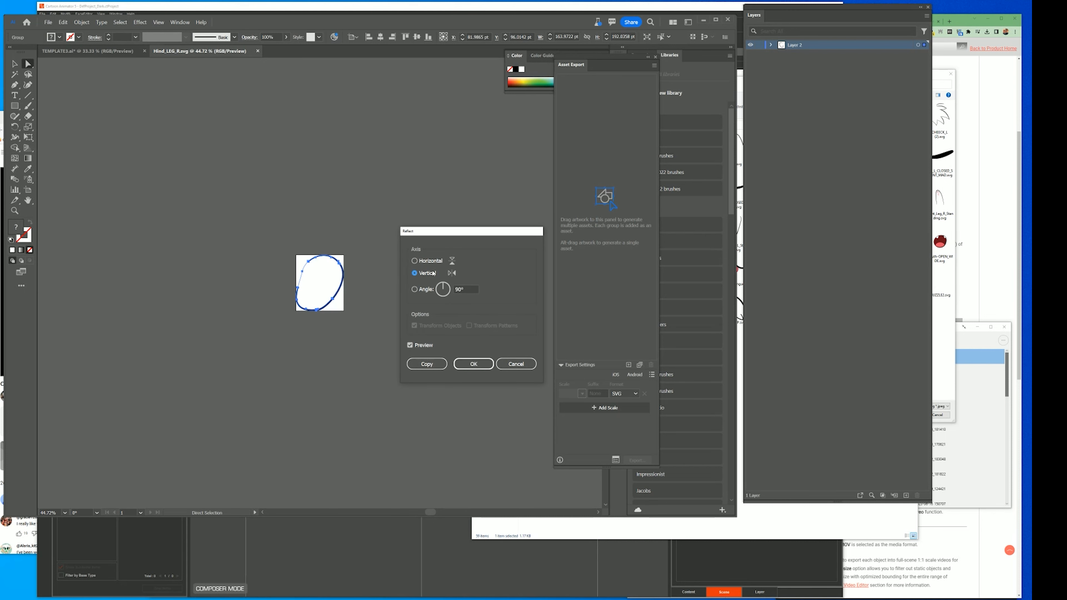
click(473, 364)
Step: Export the mirrored leg as an SVG named Hind_LEG_L into the SVG-PARTS folder, using artboards and the default SVG options
click(48, 22)
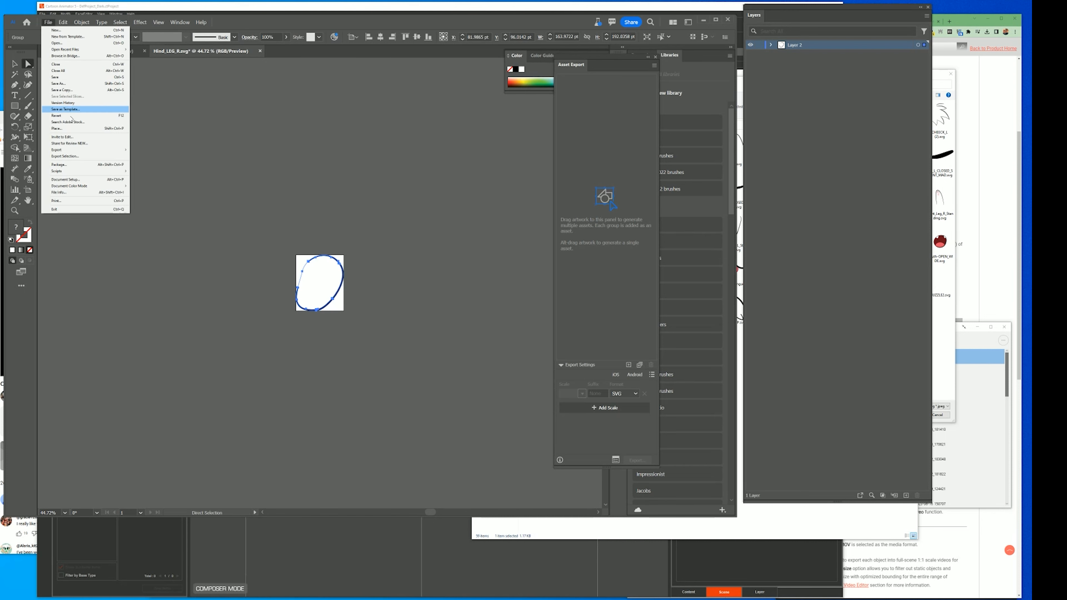
mouse_move(84, 149)
click(164, 157)
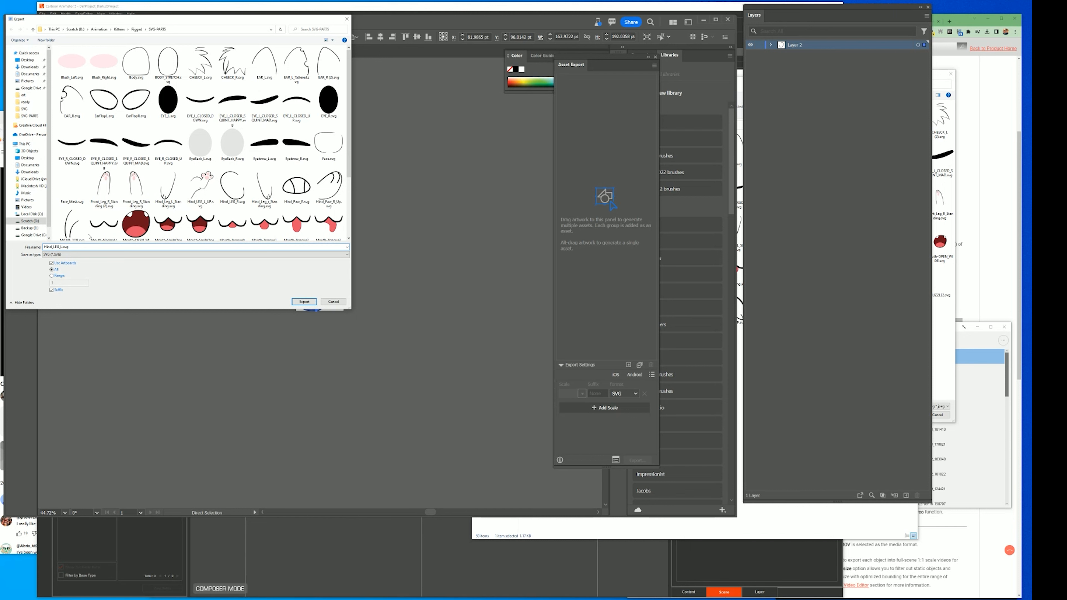
click(305, 301)
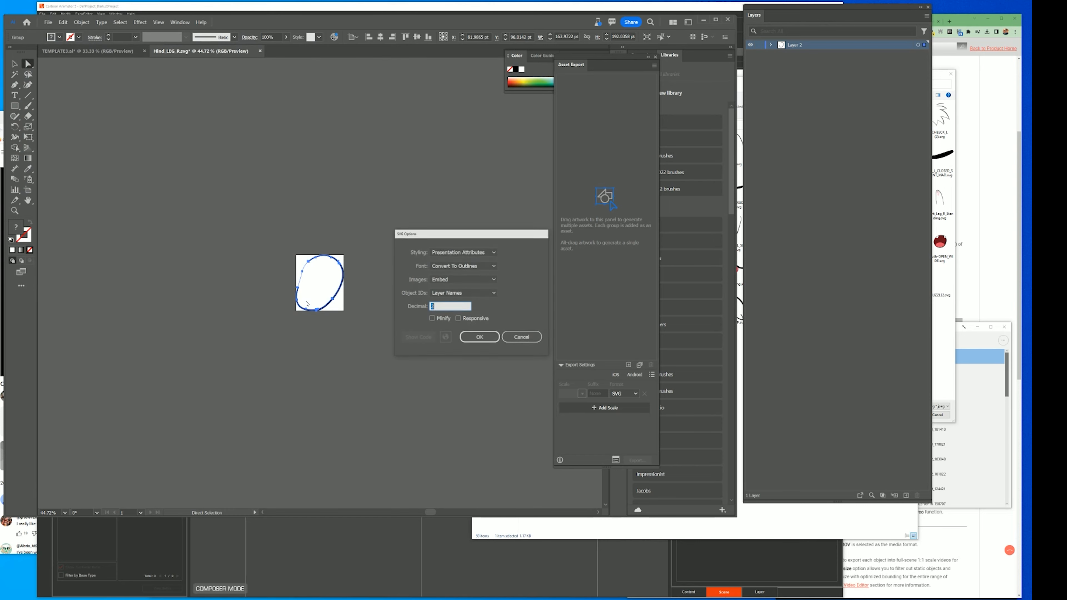
key(Return)
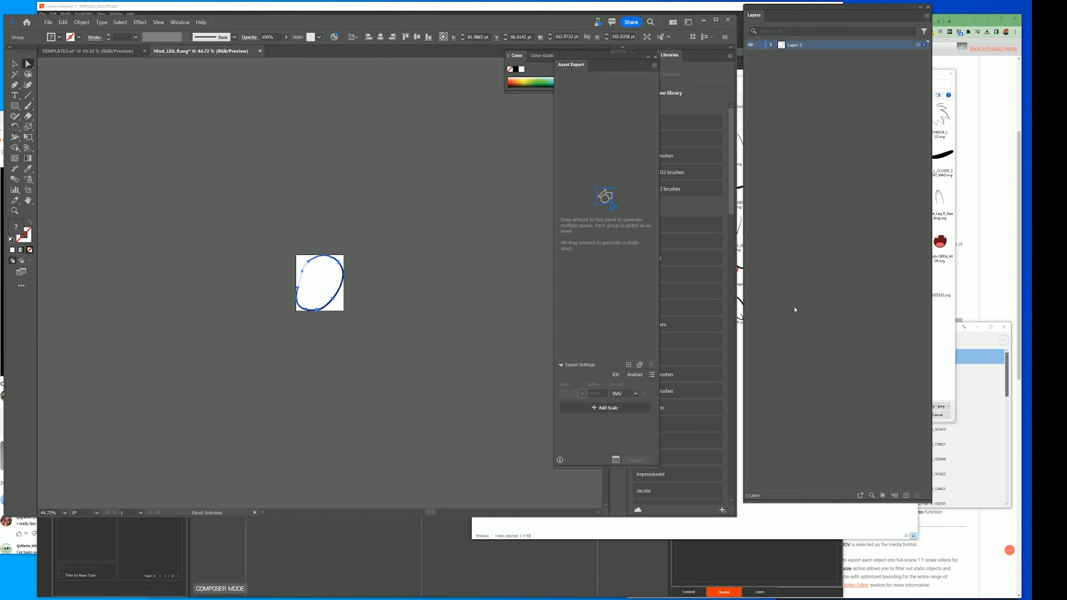
Step: Back in Cartoon Animator, import Hind_LEG_L-01.svg from SVG-PARTS as the LegL bone's sprite and align it over the reference's lower body
click(943, 328)
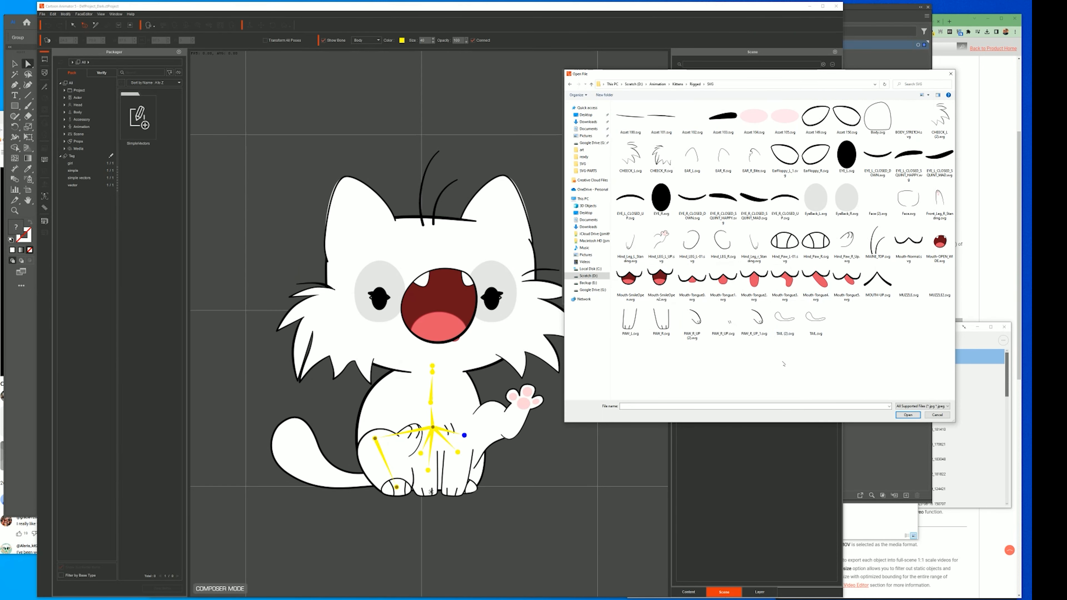
click(698, 84)
double_click(662, 118)
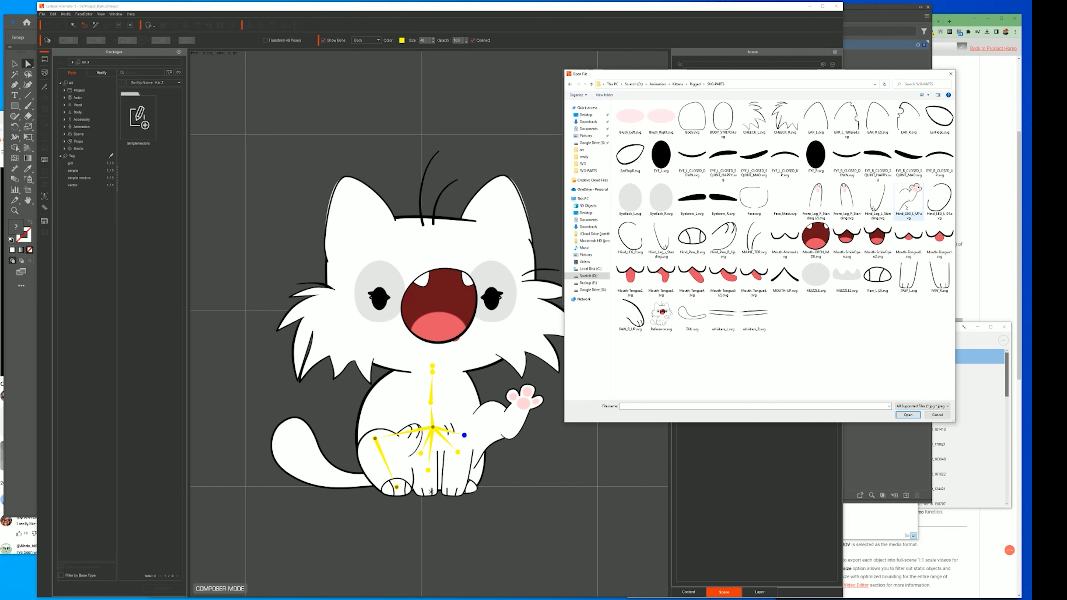
click(641, 246)
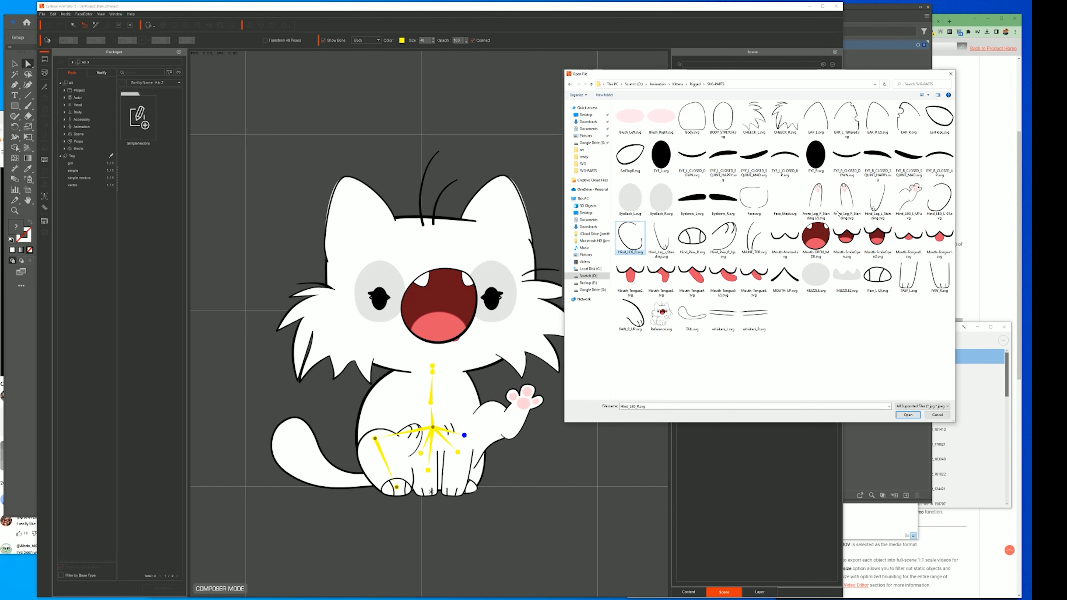
double_click(938, 203)
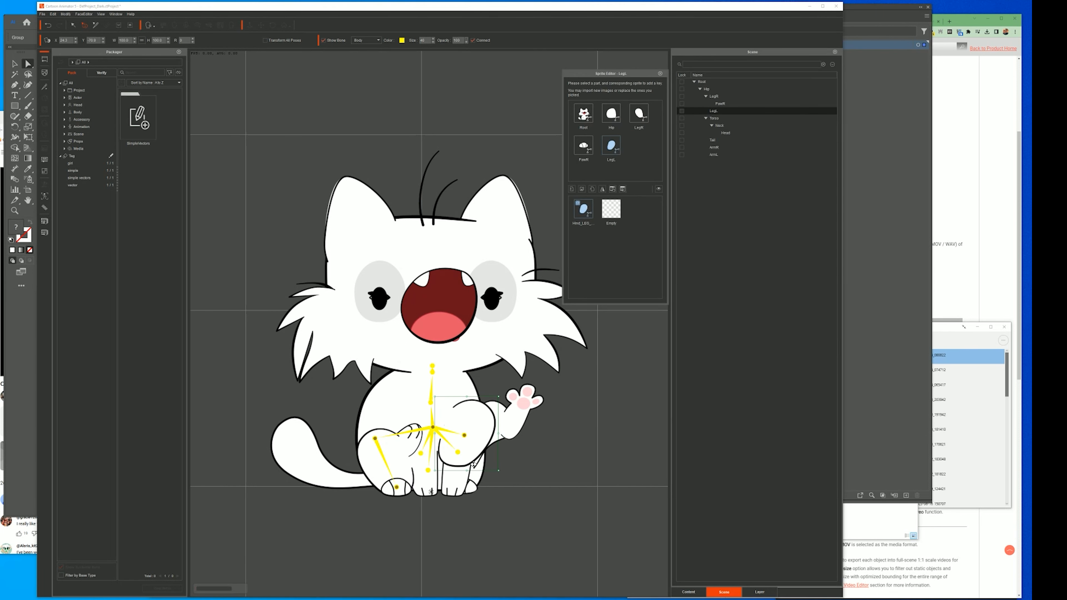
drag(479, 426, 476, 457)
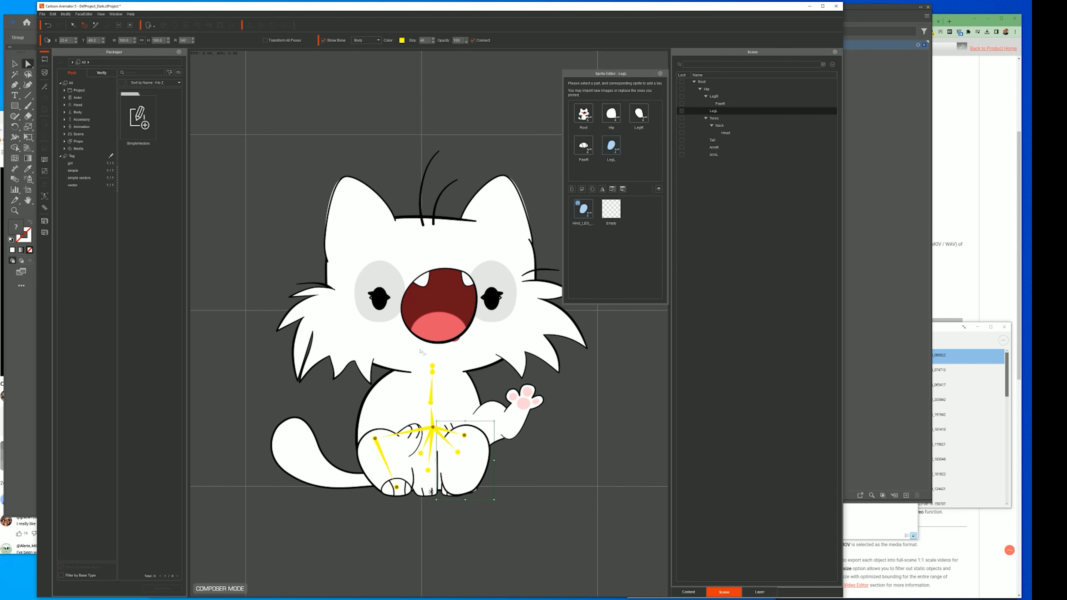
Step: Add a child bone from the LegL bone down to the hind paw and name it PawL
click(44, 87)
click(44, 86)
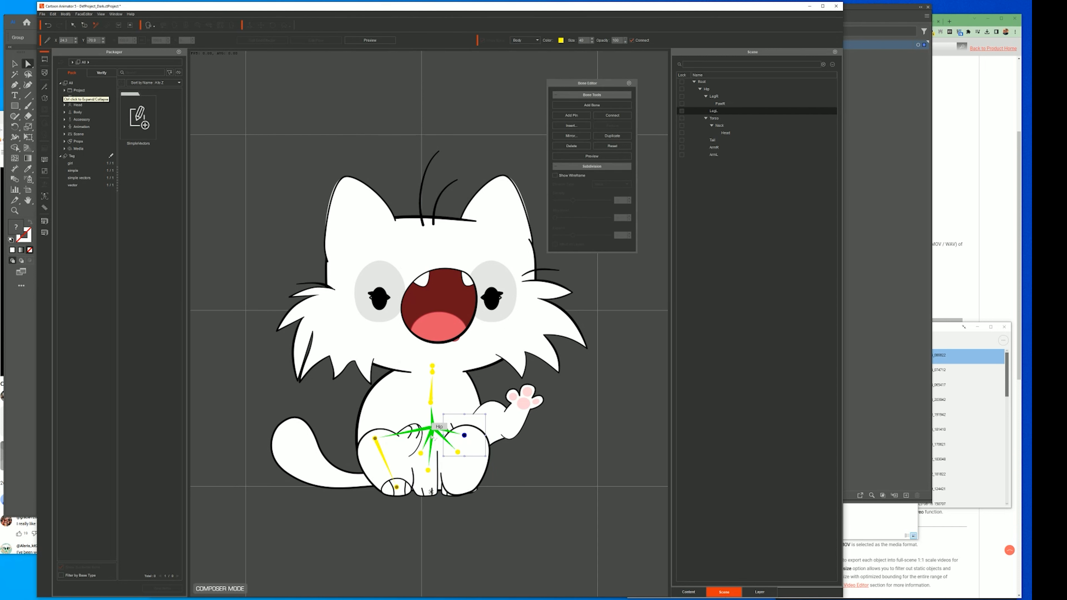
click(464, 436)
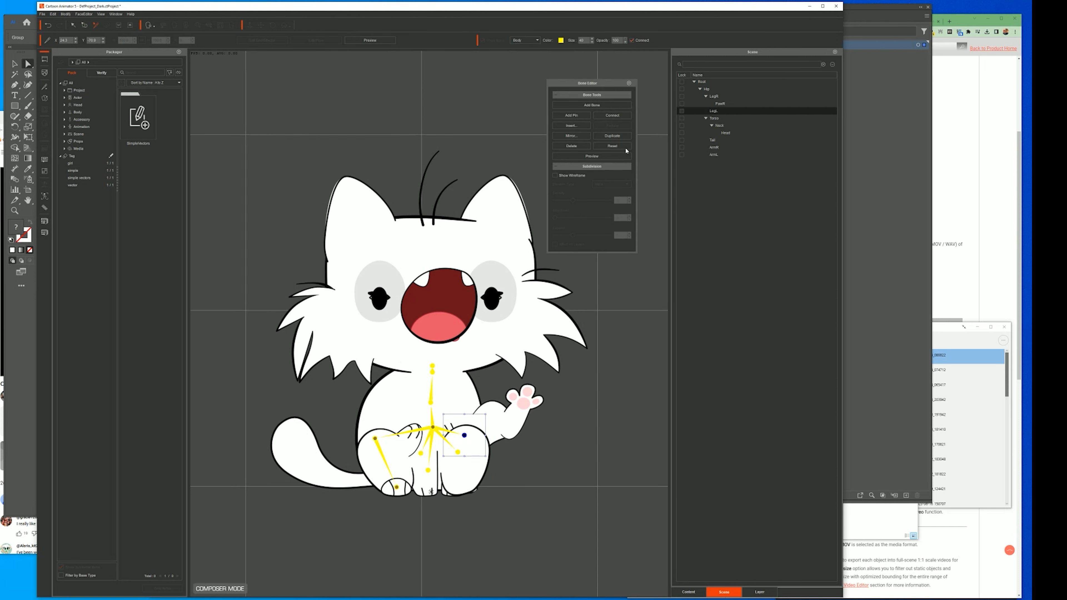
click(462, 487)
right_click(463, 486)
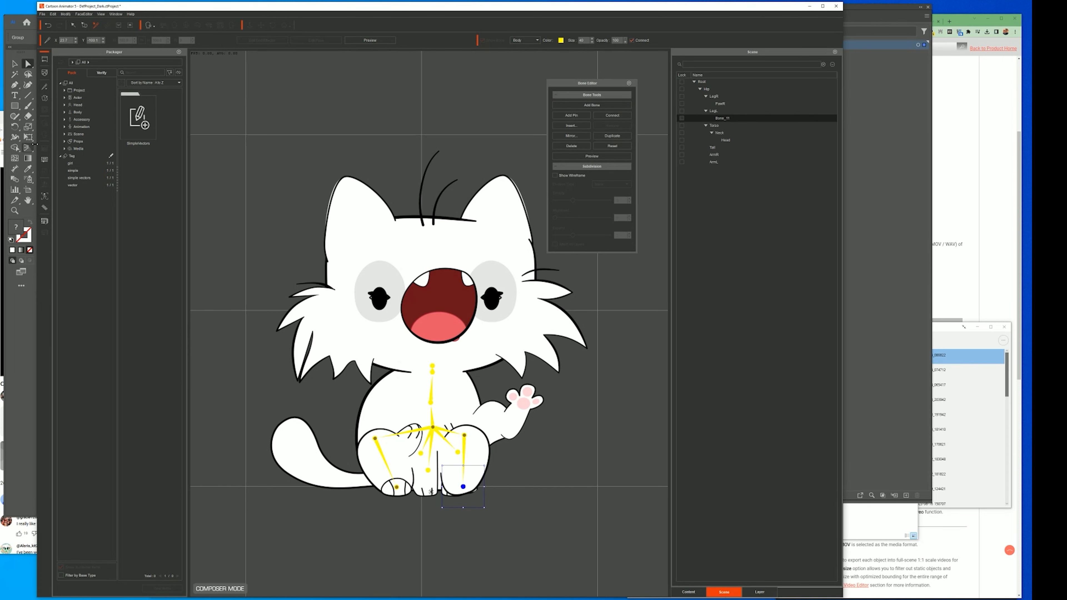
click(44, 98)
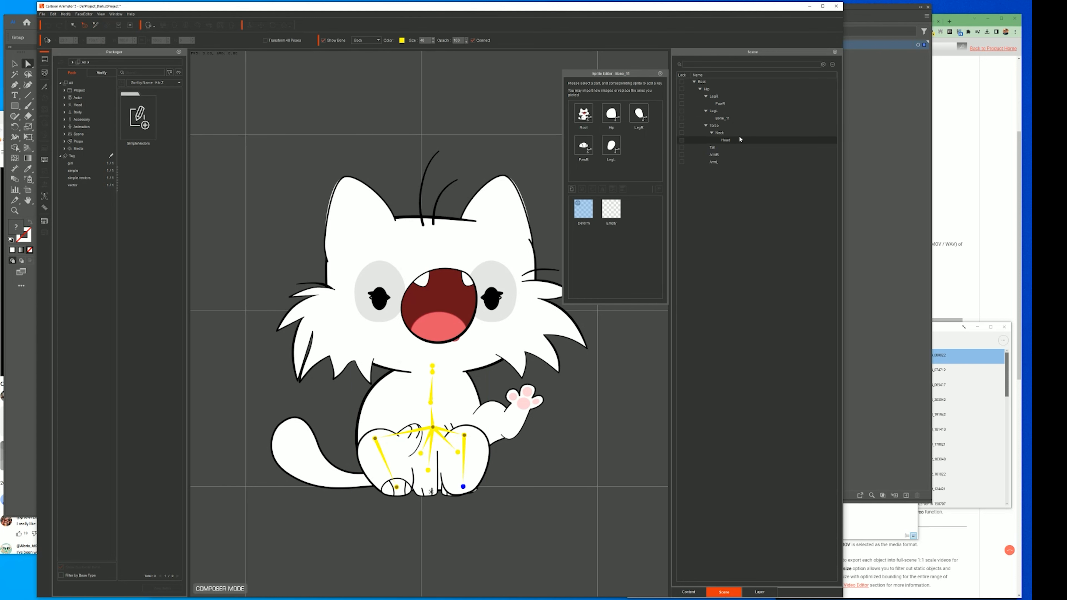
double_click(729, 119)
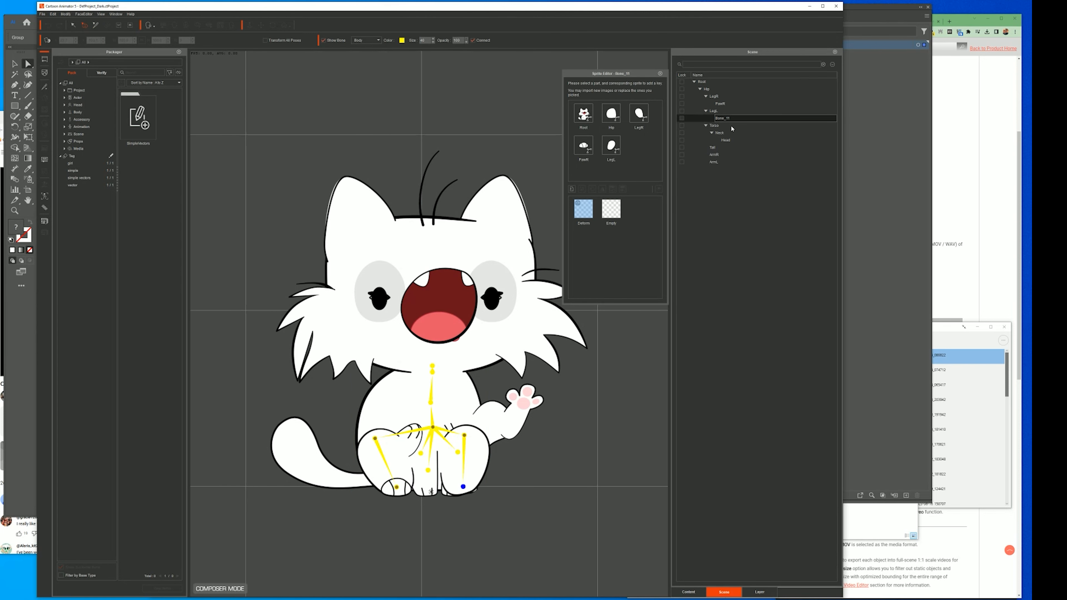
double_click(723, 119)
text(PawL)
key(Return)
Step: Import Paw_L-(2).svg as the PawL bone's sprite and align it with the base of the left hind leg
click(571, 188)
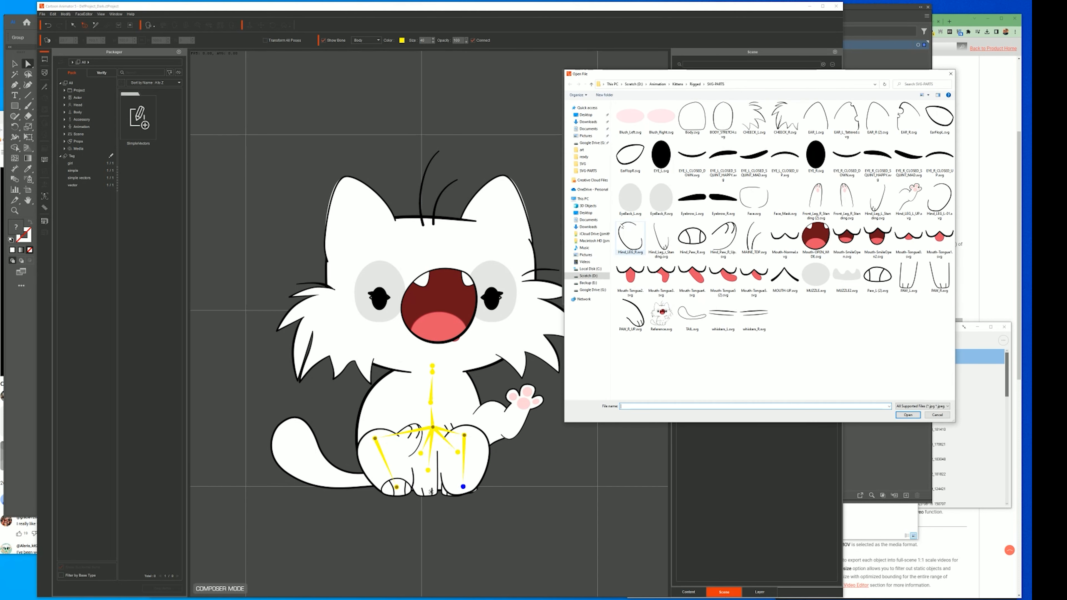
click(883, 279)
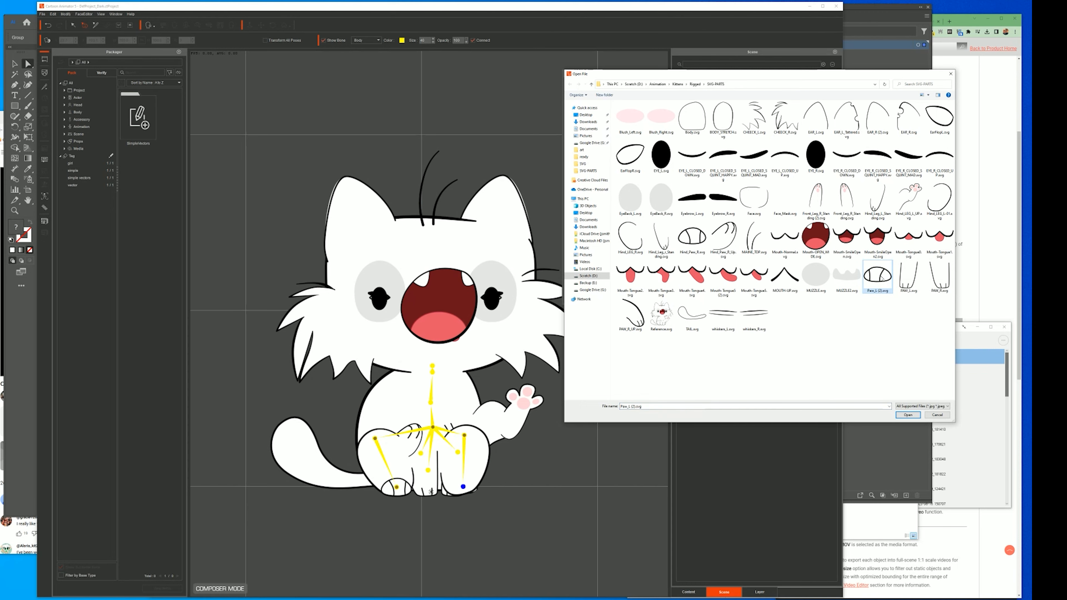
double_click(882, 278)
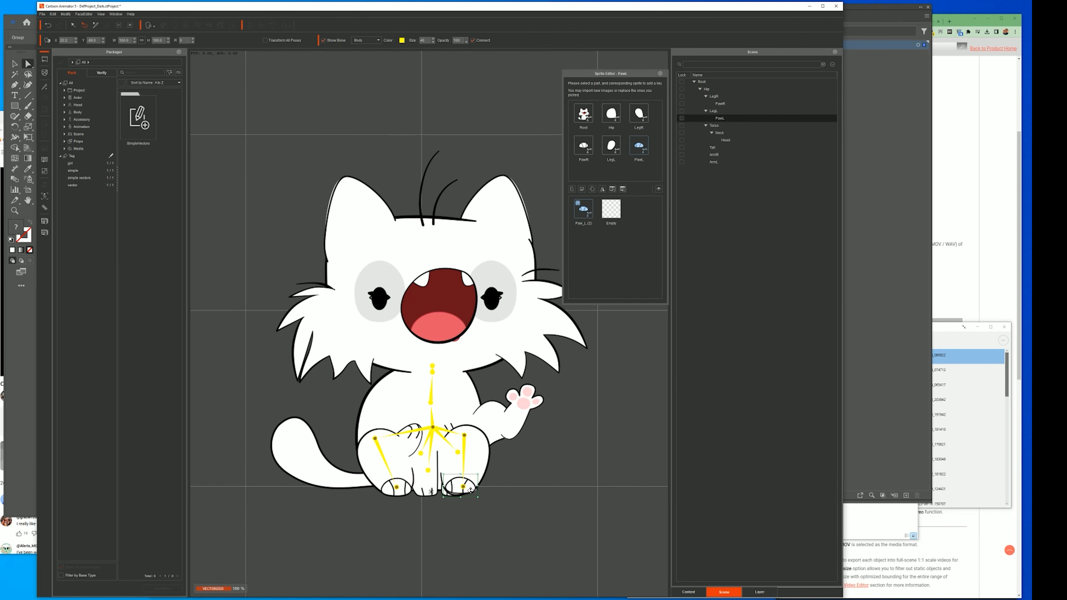
drag(470, 490, 471, 491)
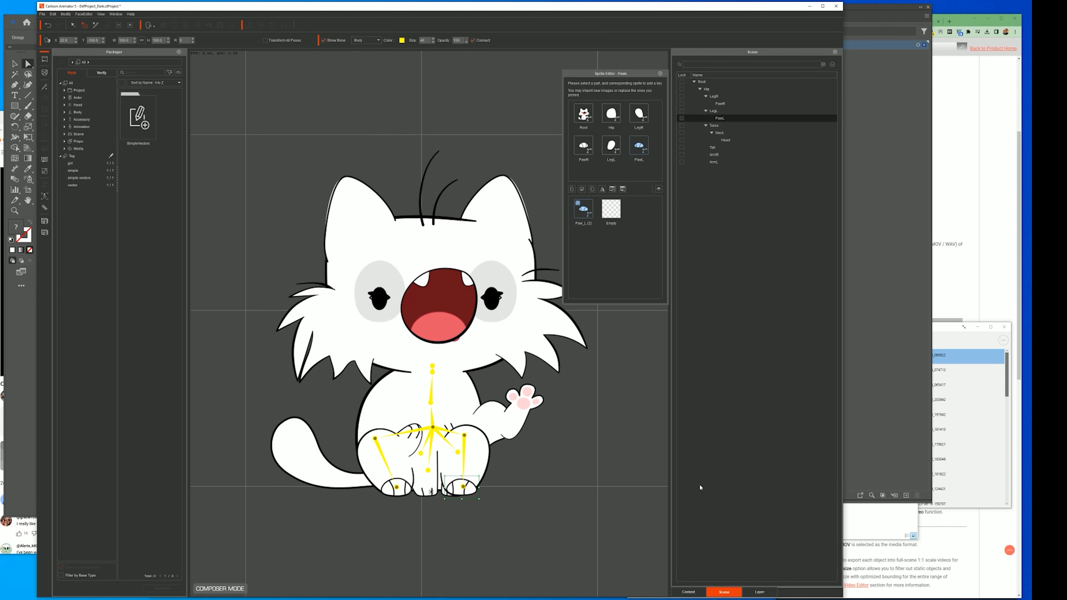
Step: Briefly hide the Root reference layer to check the assembled body, hind legs and paws
click(760, 592)
click(791, 143)
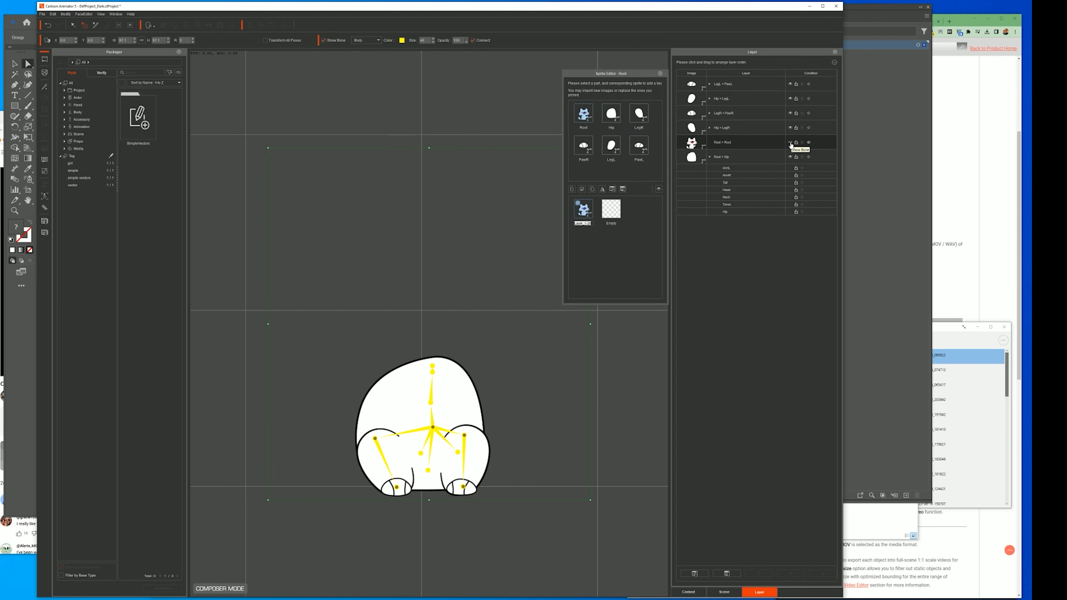
click(791, 143)
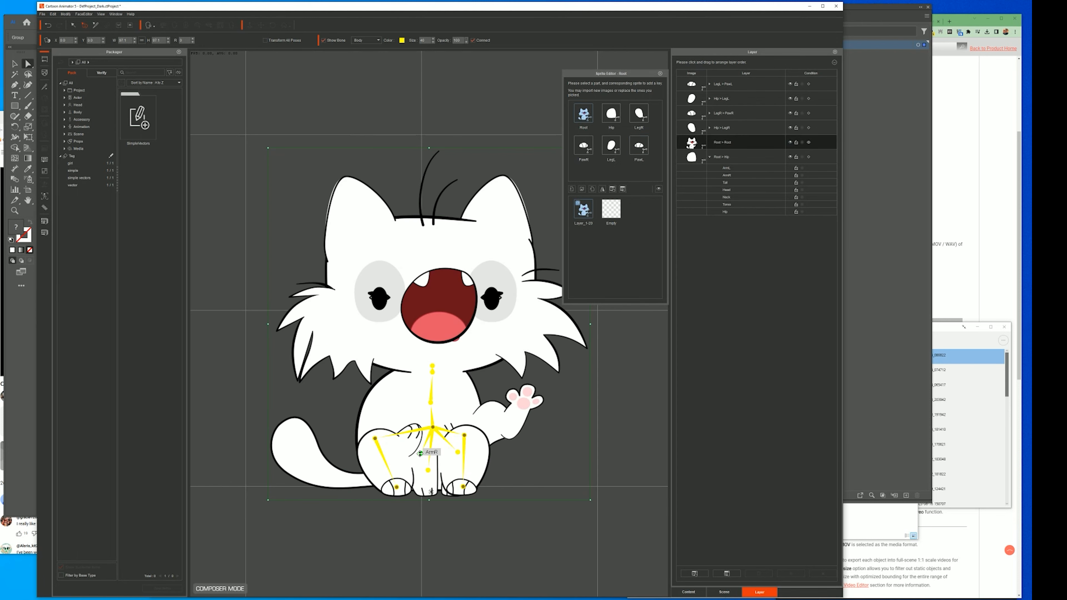
Step: Rename the ArmR bone as FrontArmR and the ArmL bone as FrontArmL
click(420, 453)
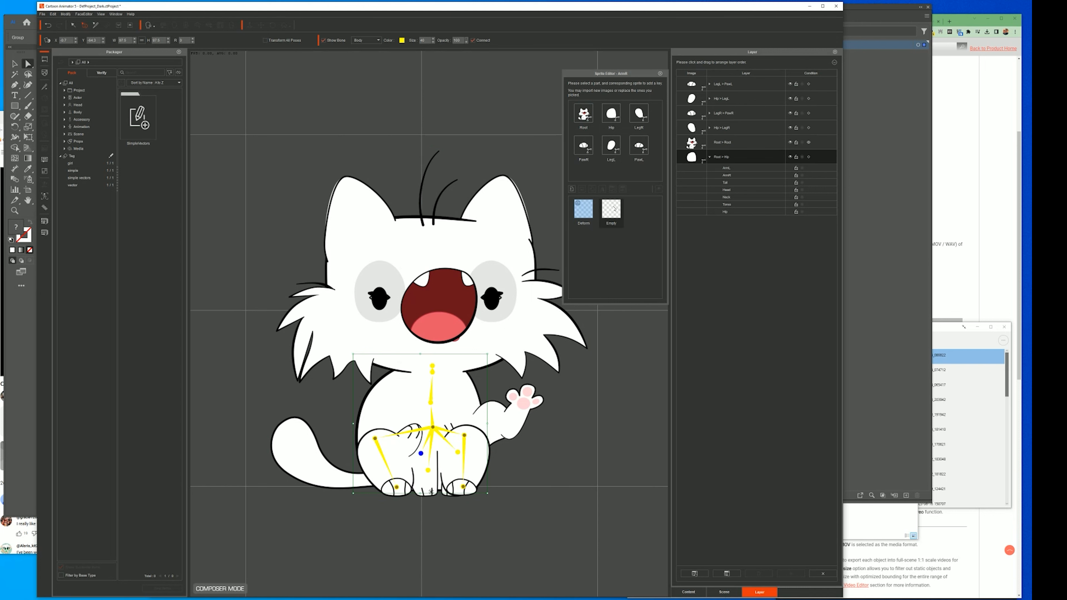
click(724, 592)
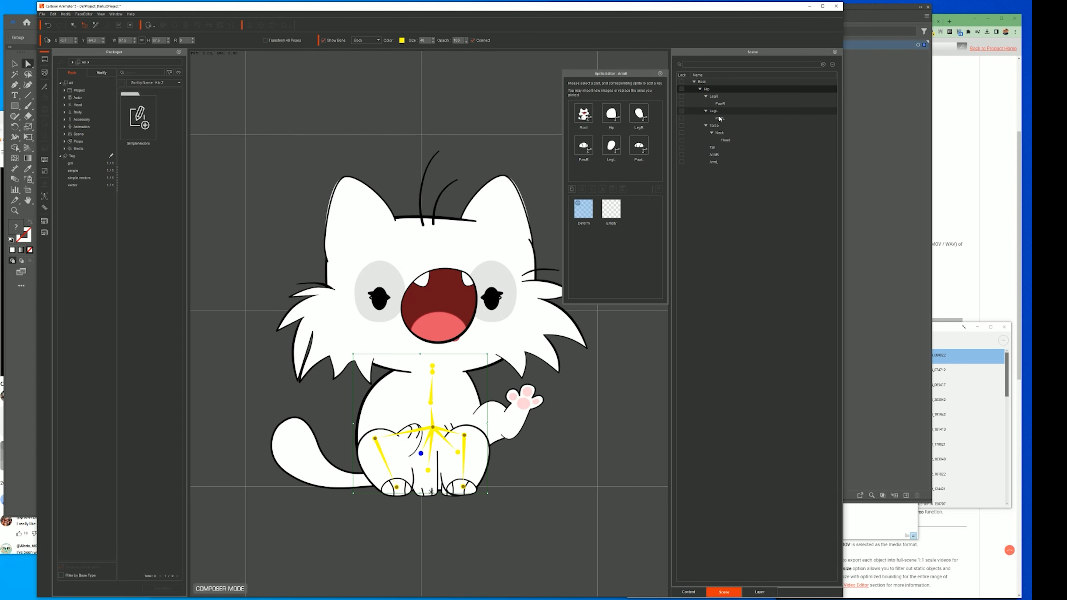
double_click(716, 154)
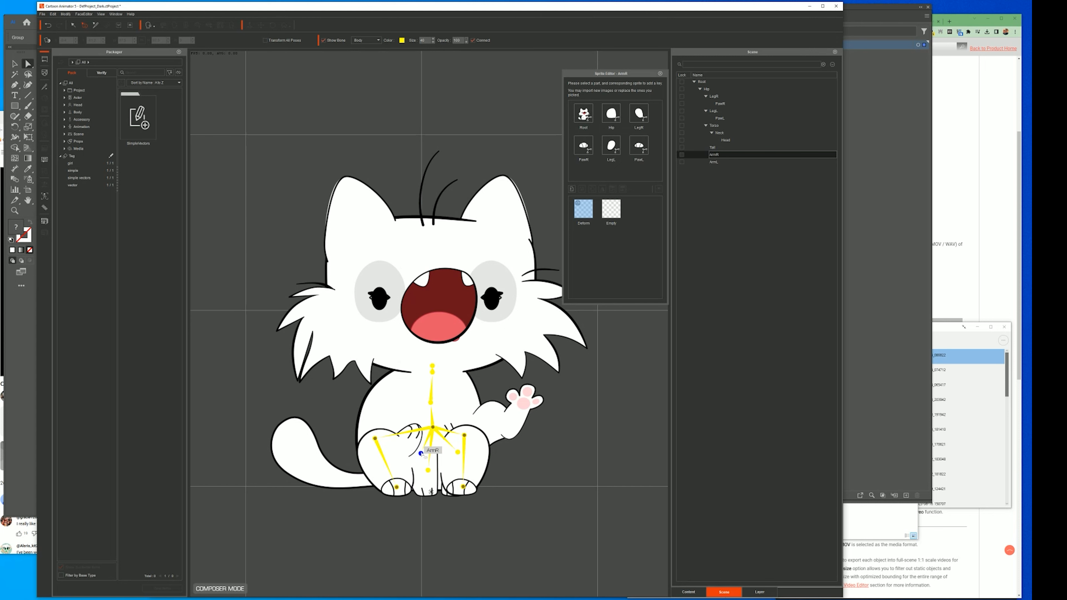
double_click(713, 155)
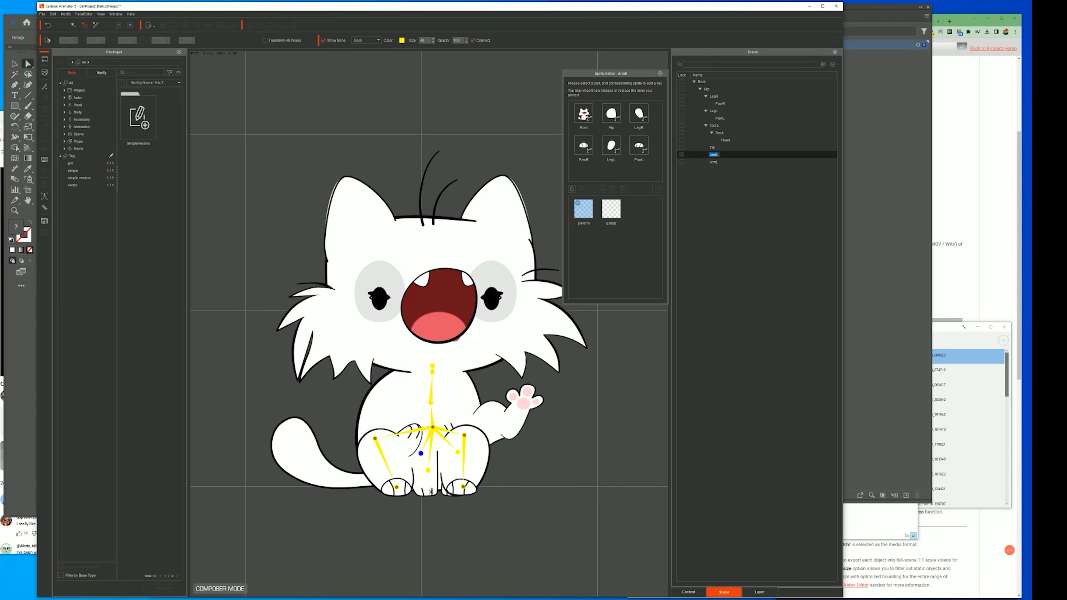
text(FrontArmR)
key(Return)
double_click(713, 162)
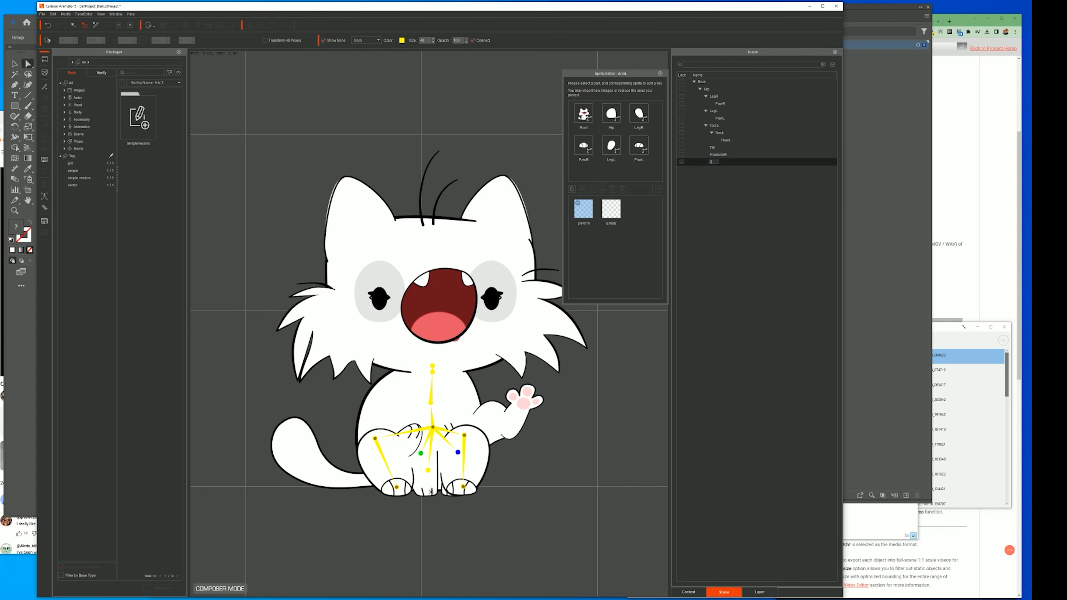
text(FrontArmL)
key(Return)
Step: Import PAW_R.svg from SVG-PARTS as the FrontArmR bone's sprite and align it with the reference's front leg
click(435, 437)
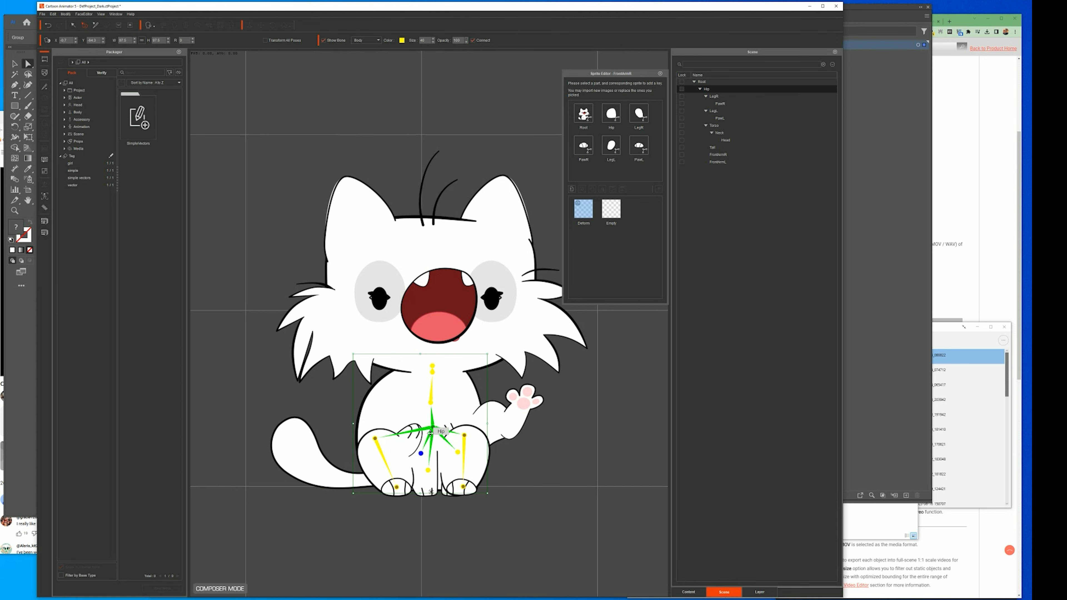
click(571, 190)
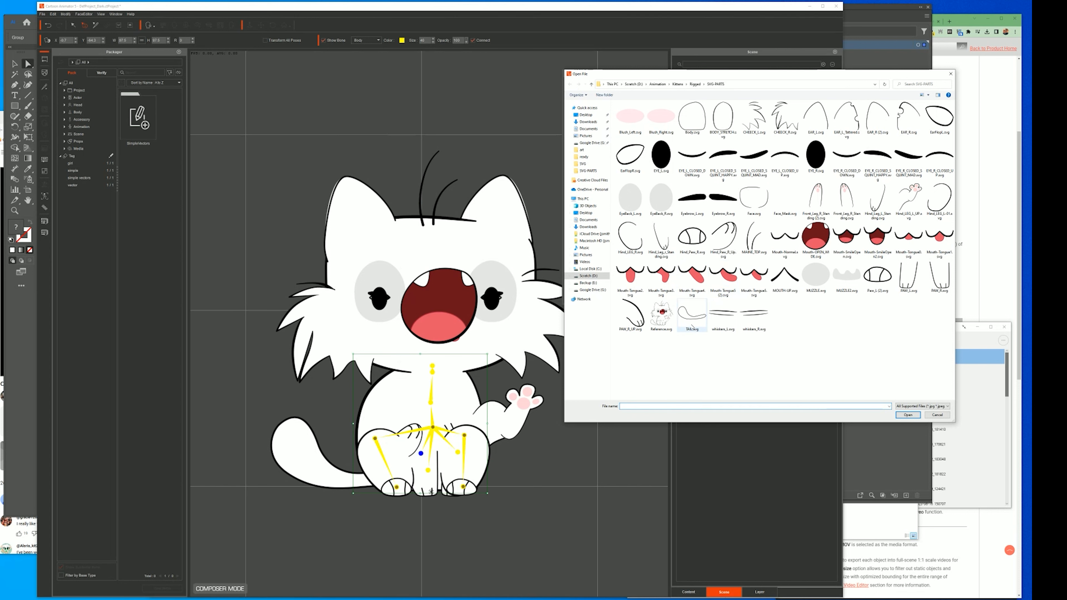
click(941, 280)
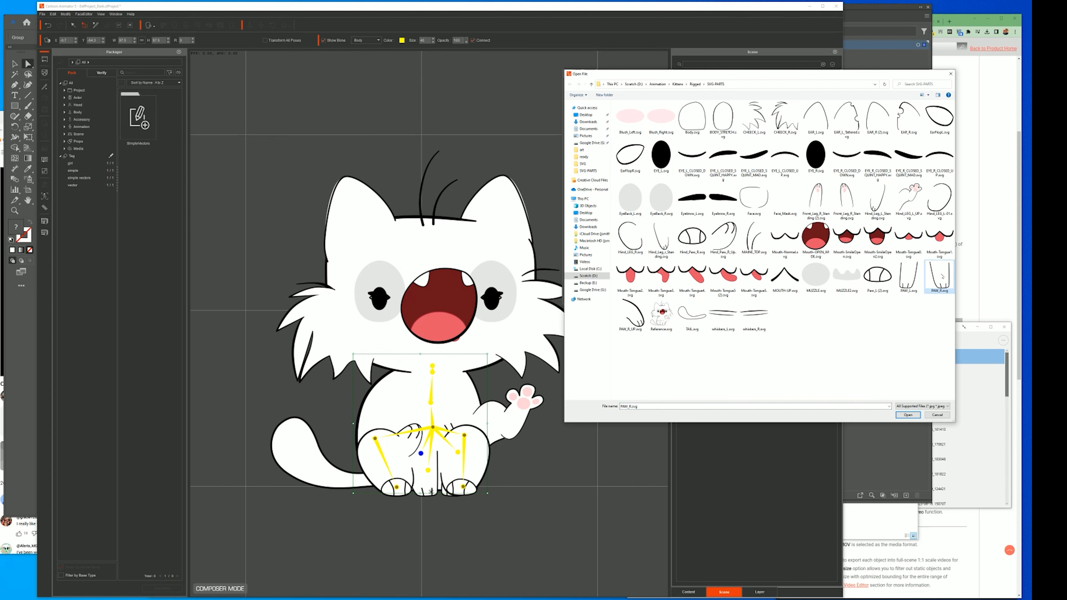
double_click(941, 278)
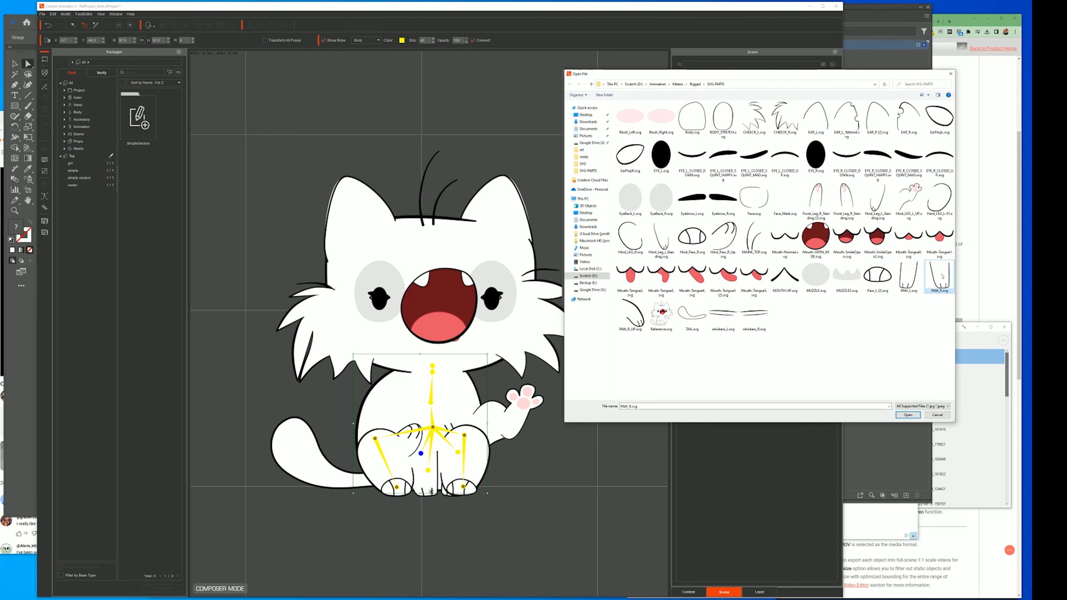
drag(427, 454, 422, 455)
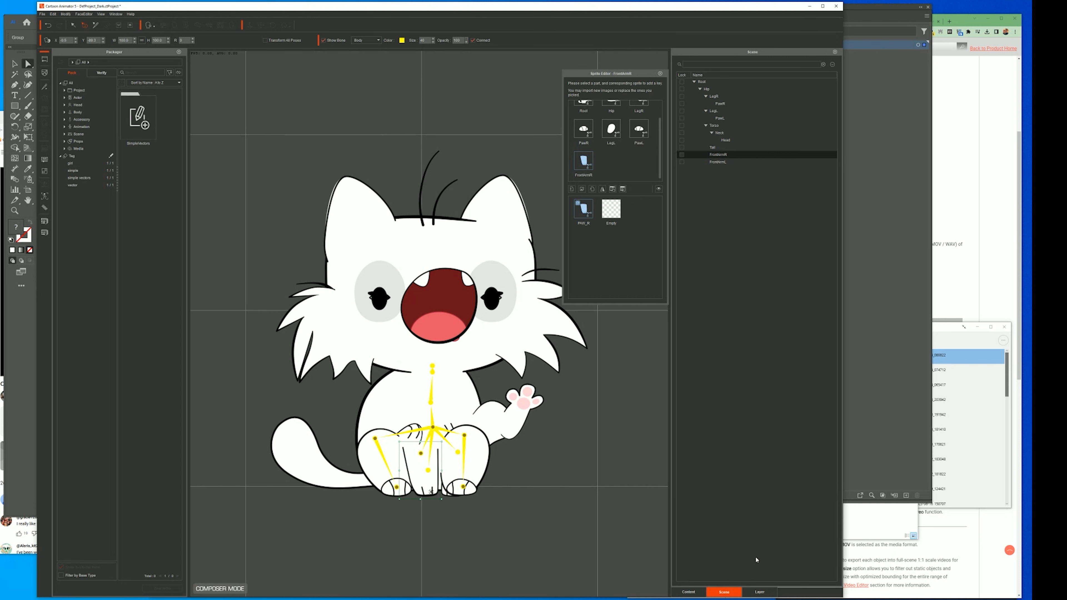
Step: Go through the sprite layers from the Hip body up to the FrontArmR part to examine their stacking order
click(759, 592)
click(709, 172)
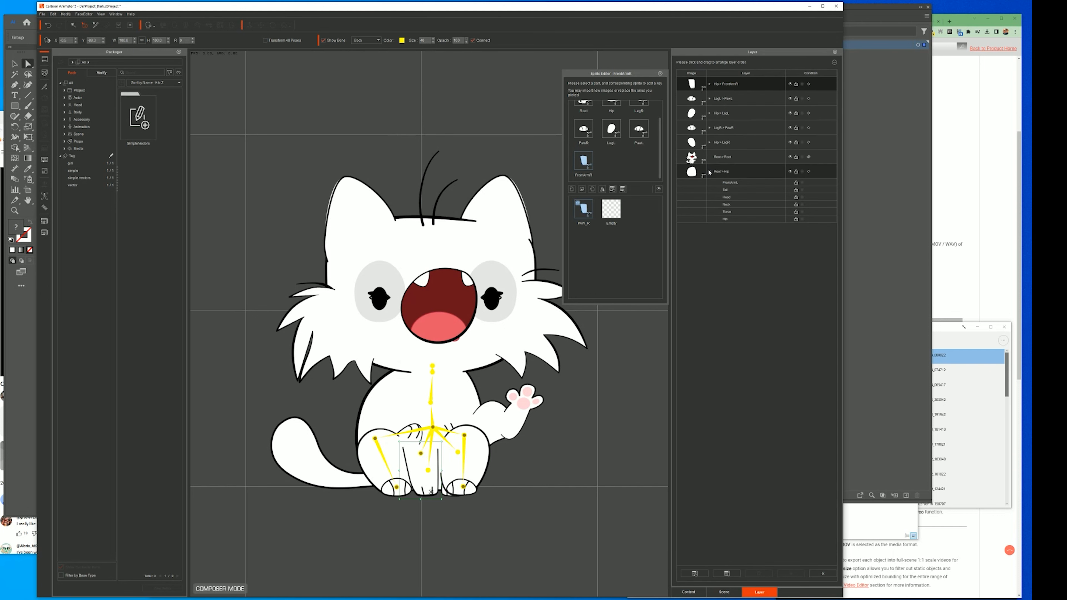
click(722, 159)
click(722, 173)
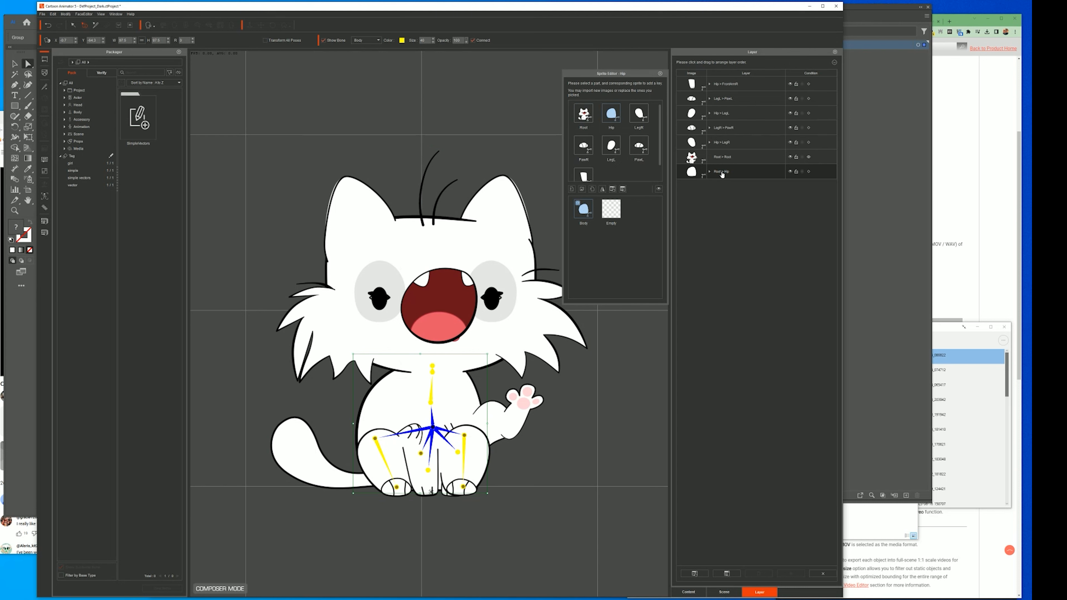
click(728, 144)
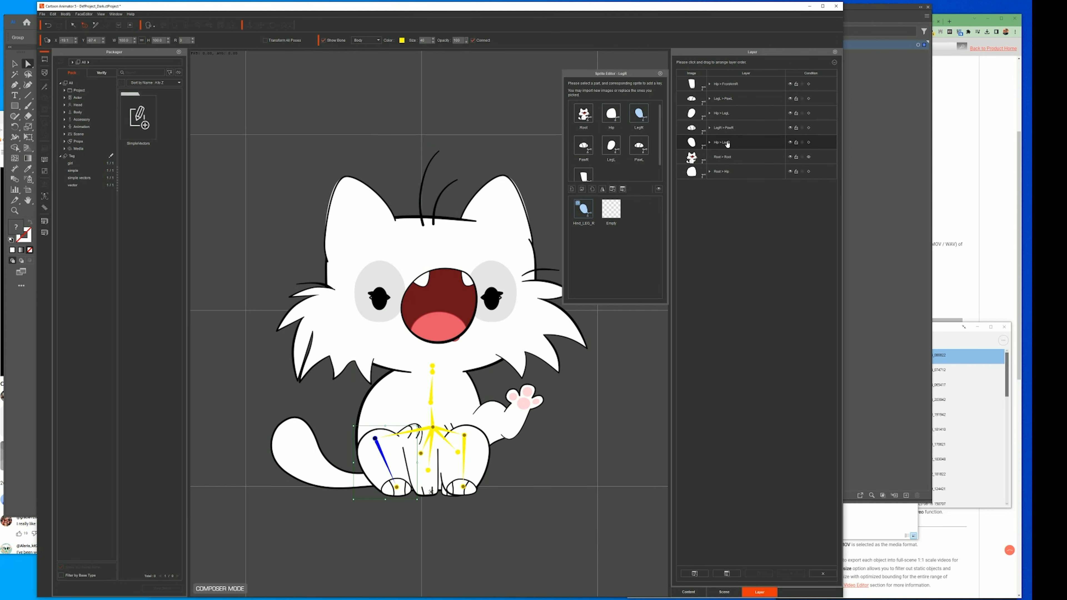
click(734, 128)
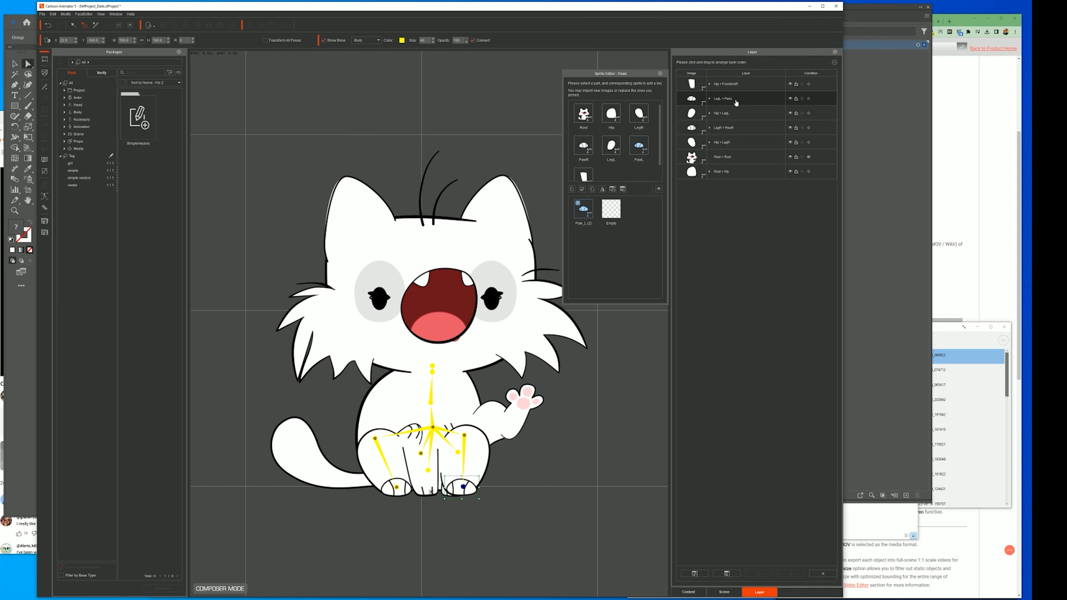
click(736, 84)
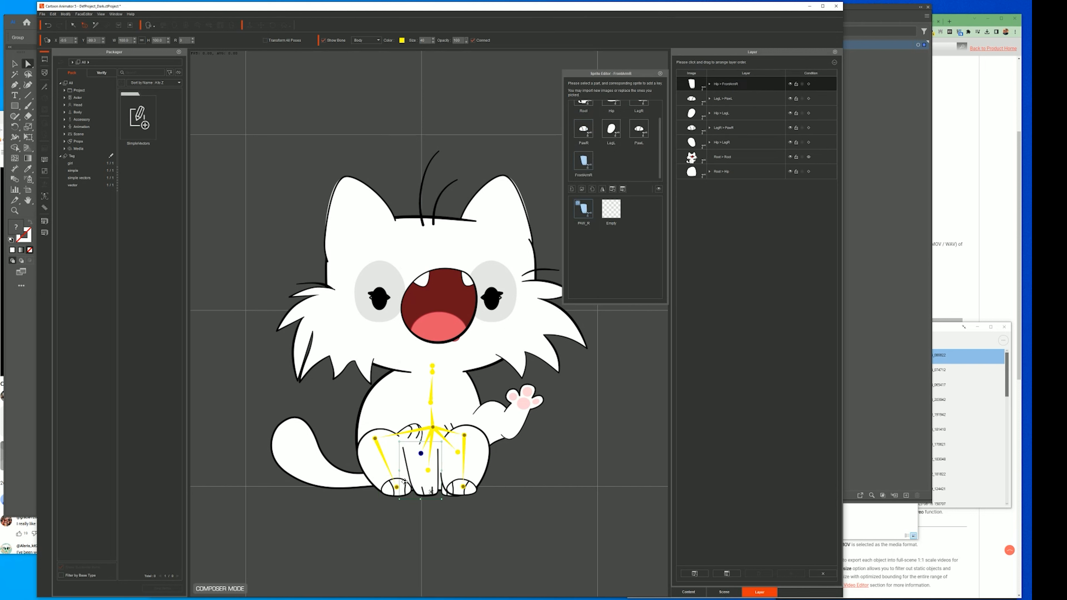
Step: Try the FrontArmR layer behind the hind leg layers with its sprite shifted over the leg, and restore its order and position
mouse_move(406, 468)
mouse_down()
mouse_move(367, 448)
mouse_move(362, 461)
mouse_move(379, 474)
mouse_move(417, 471)
mouse_up()
drag(748, 83, 742, 145)
drag(413, 473, 371, 457)
drag(727, 143, 727, 83)
drag(387, 459, 425, 473)
Step: Add a child bone from the FrontArmR bone down to the front paw at the base of that leg
drag(136, 7, 105, 6)
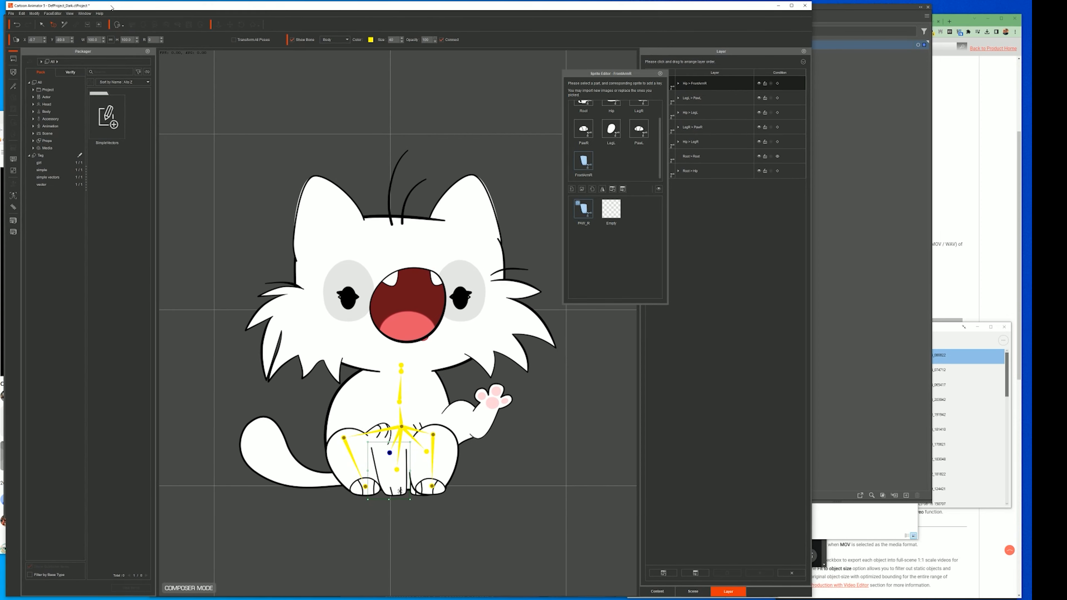
click(13, 86)
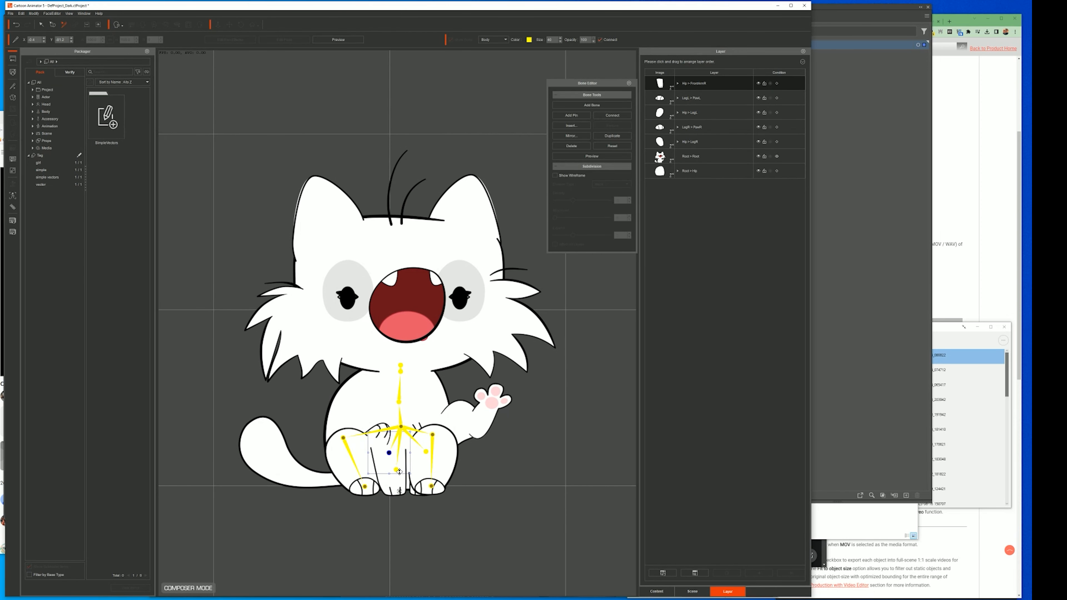
click(592, 105)
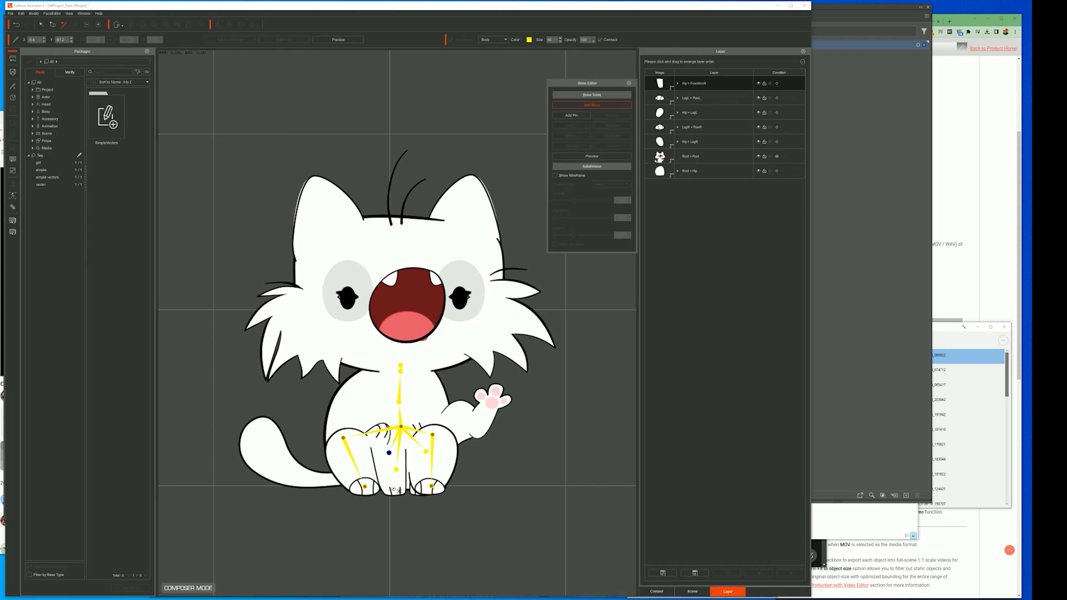
click(394, 487)
right_click(394, 487)
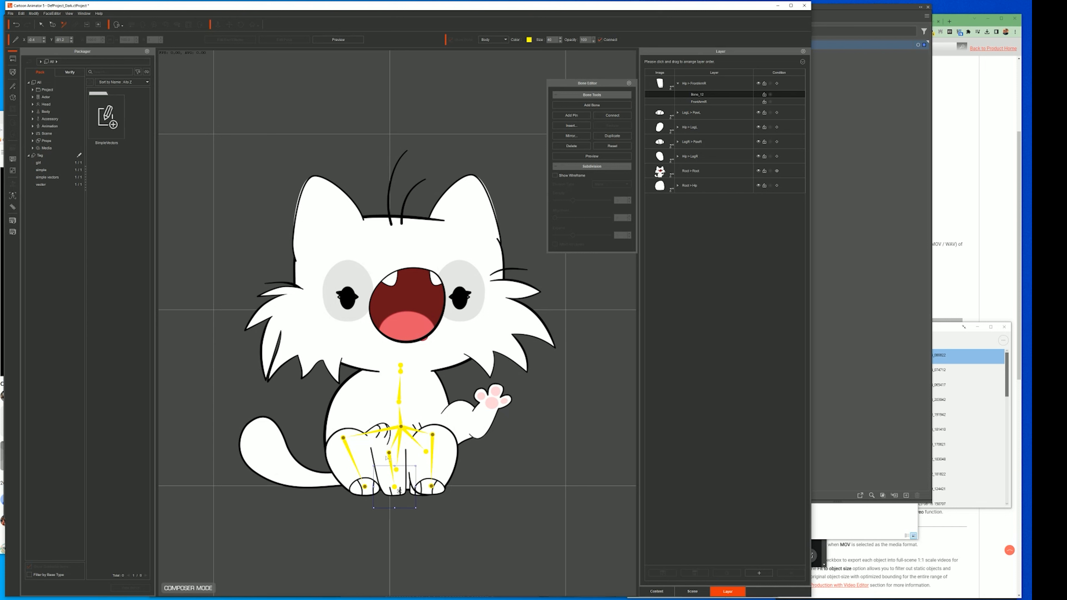
Step: Import PAW_L.svg from SVG-PARTS as the FrontArmL bone's sprite and align it with the reference's other front leg
click(426, 452)
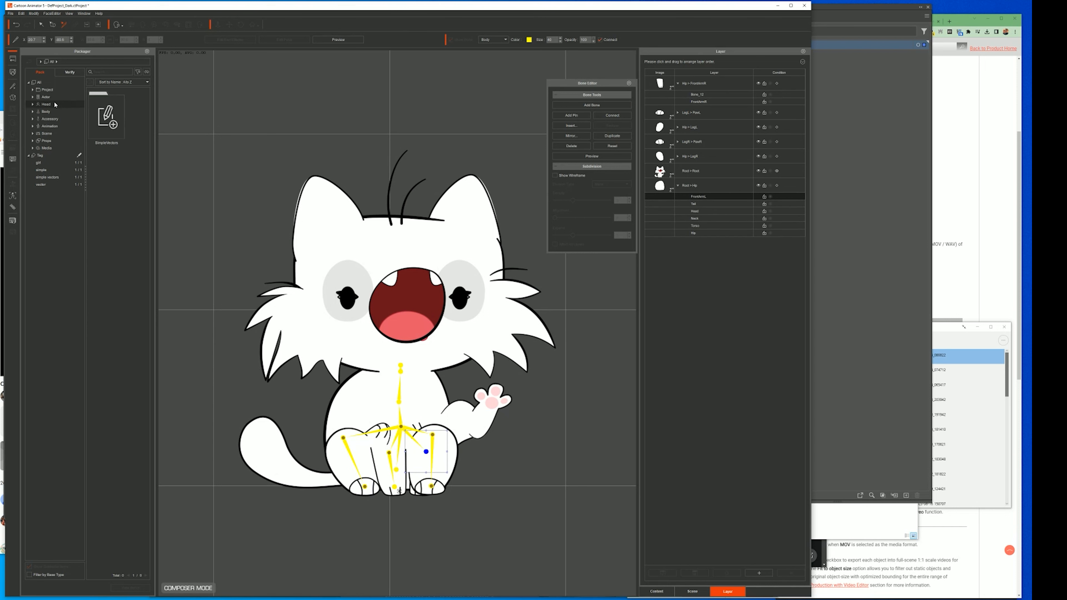
click(12, 98)
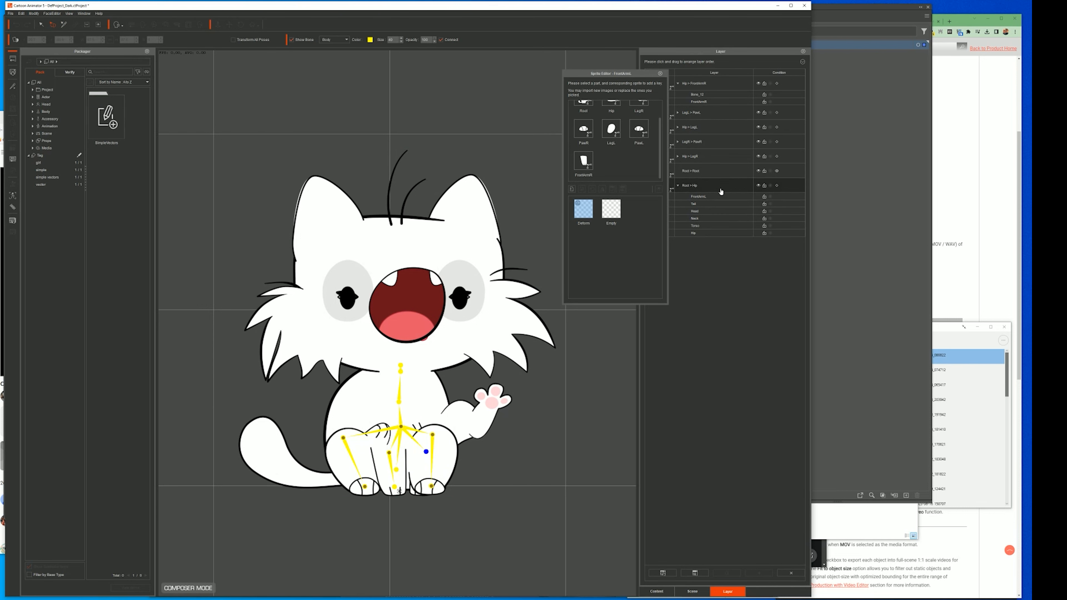
click(572, 188)
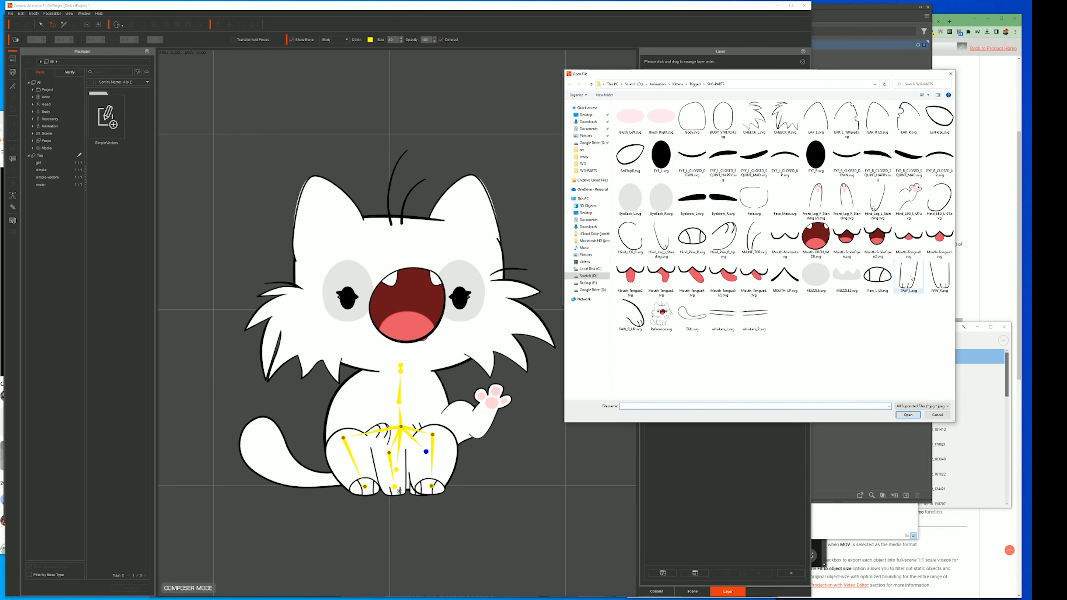
double_click(910, 277)
drag(423, 459, 422, 476)
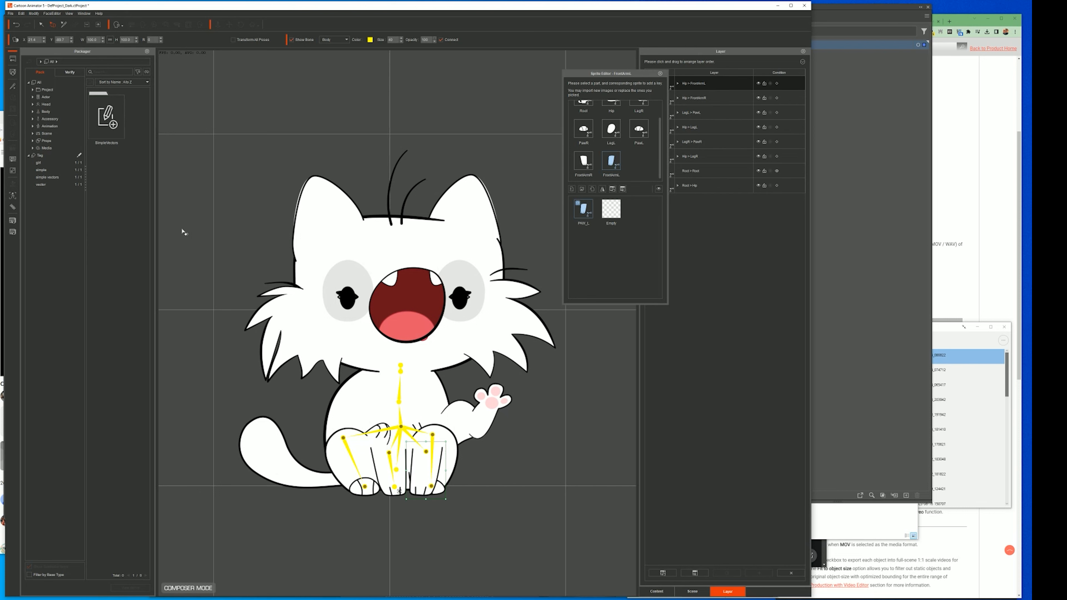
Step: Try moving the FrontArmL bone joint up beside the raised paw, and return it to the top of the front leg
click(9, 86)
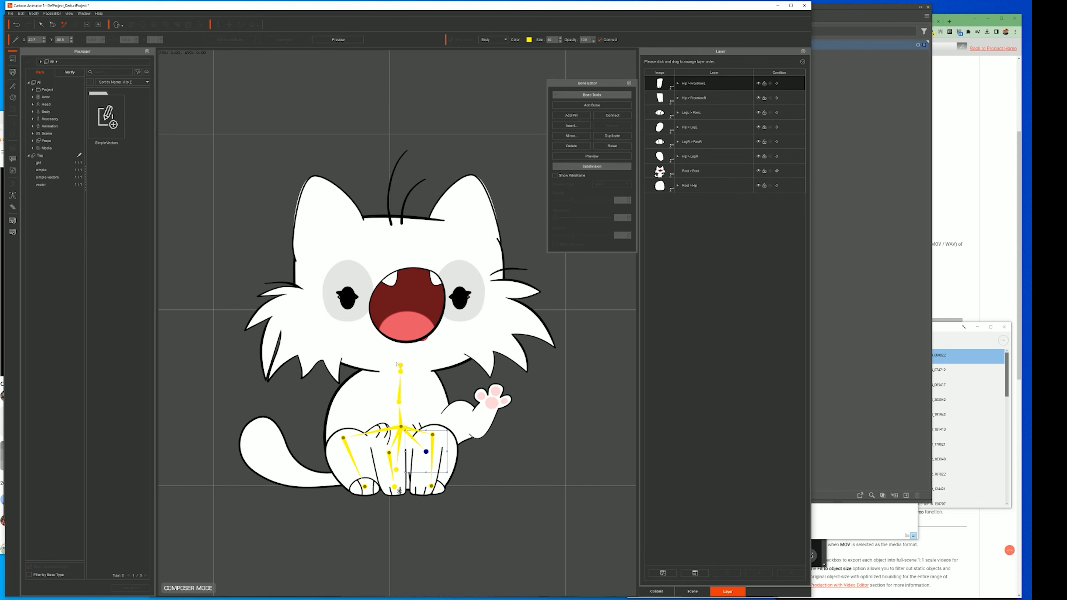
drag(428, 450, 426, 451)
drag(427, 450, 425, 453)
drag(428, 449, 456, 385)
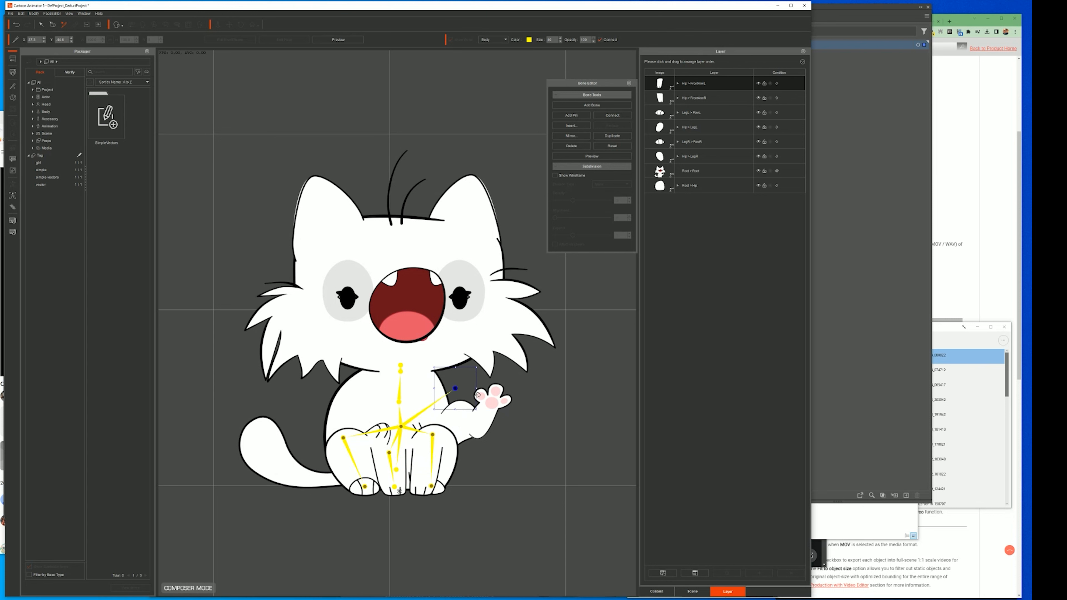
click(506, 466)
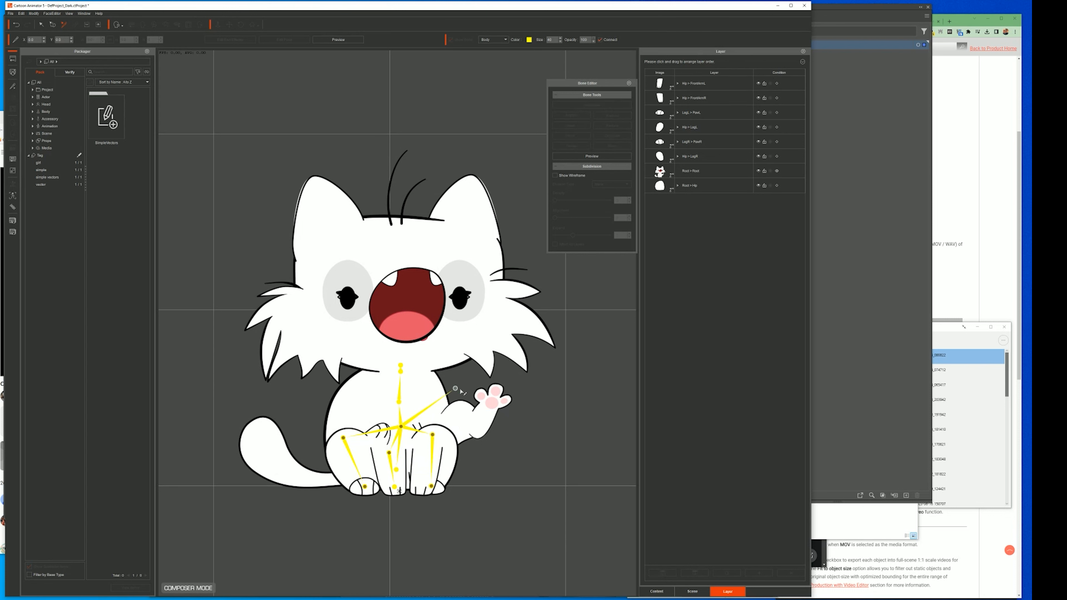
drag(456, 389, 428, 451)
click(495, 467)
Step: Add a child bone from the FrontArmL bone down to the front paw at the base of that leg
click(427, 452)
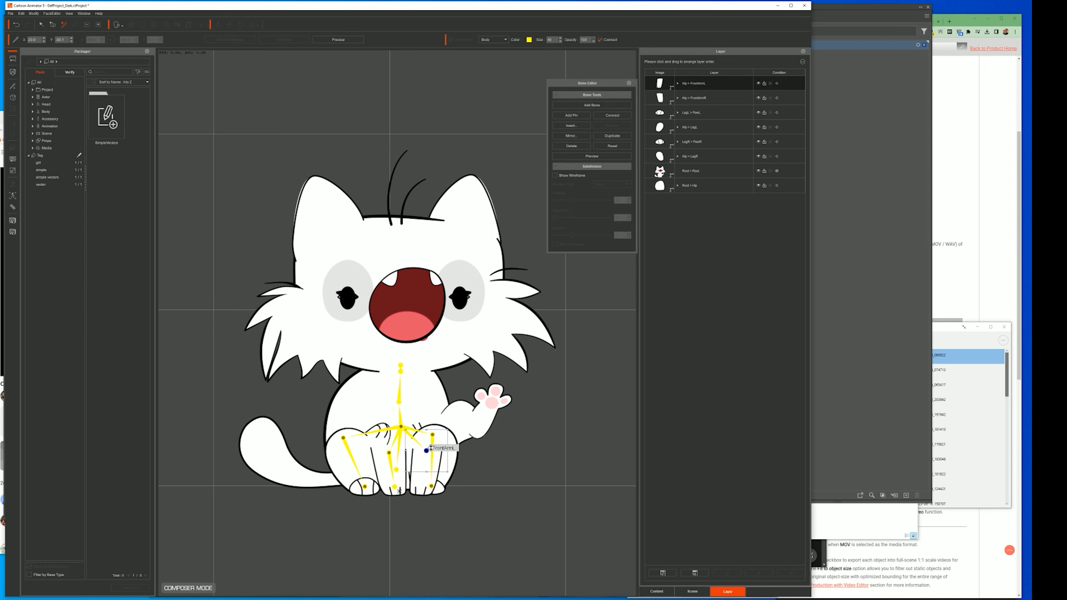
click(587, 105)
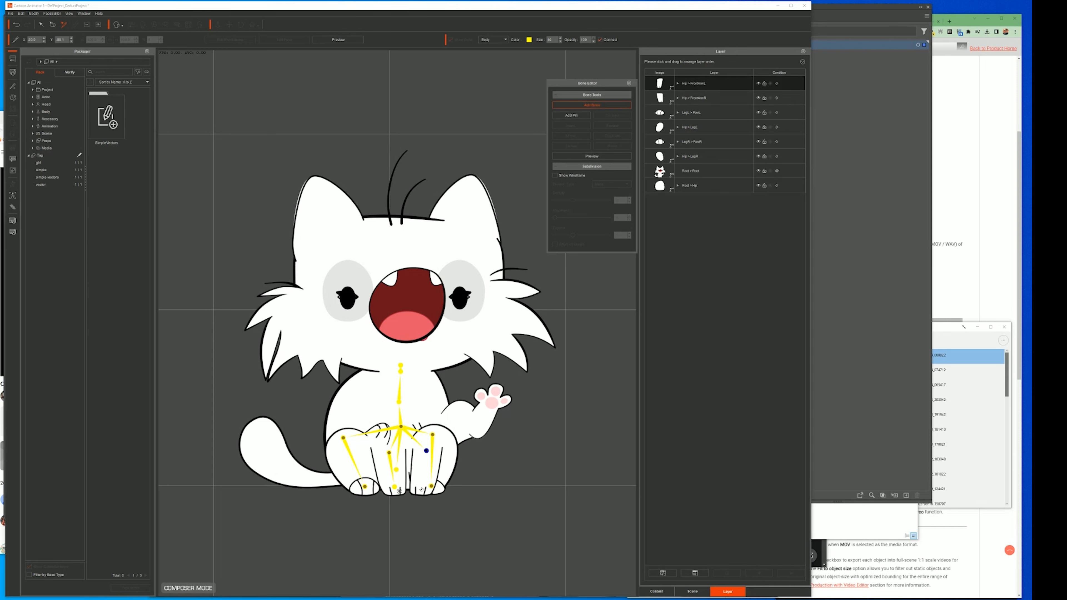
click(421, 488)
right_click(421, 488)
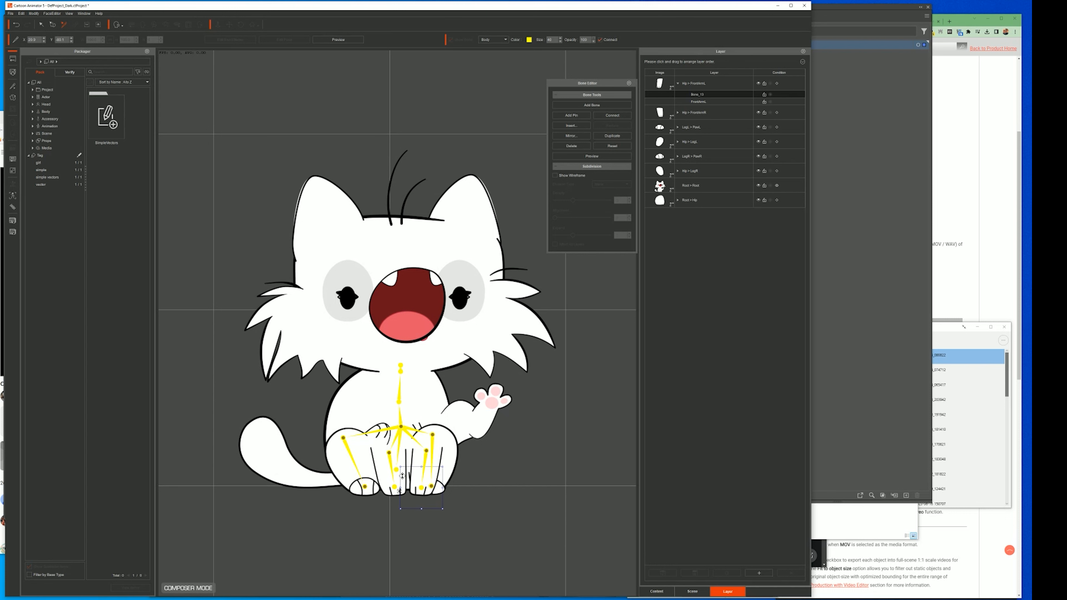
Step: Rename the child bone under FrontArmR as FrontPawR and the one under FrontArmL as FrontPawL
click(401, 429)
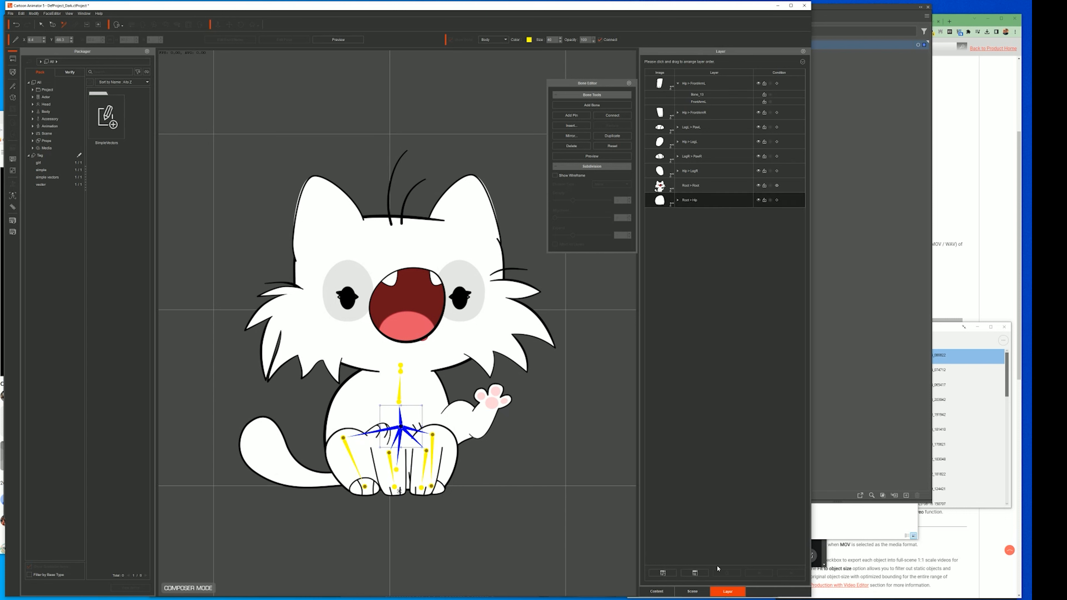
click(693, 591)
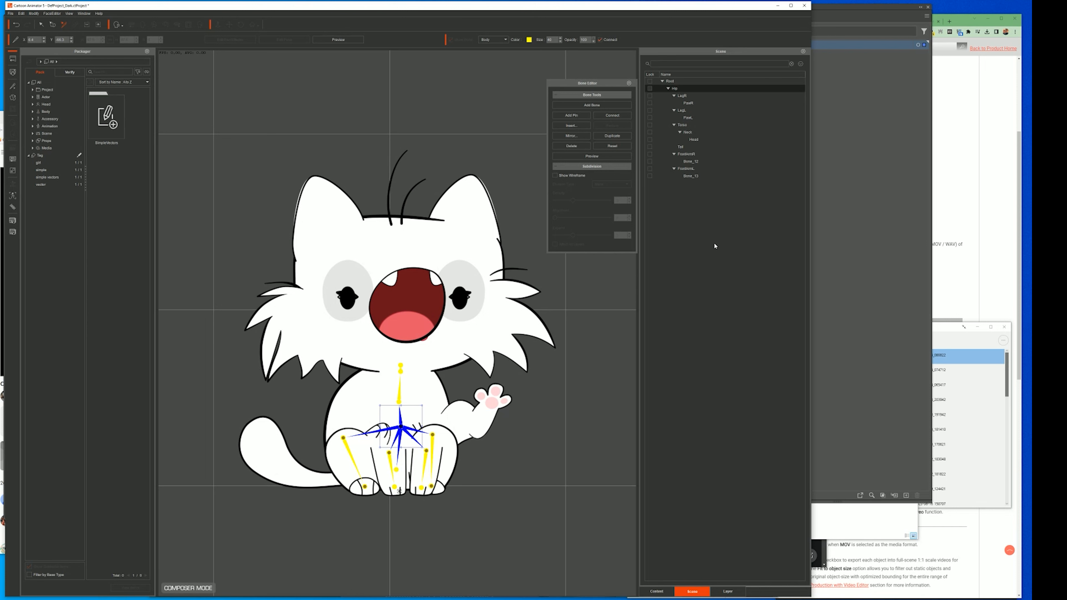
click(690, 147)
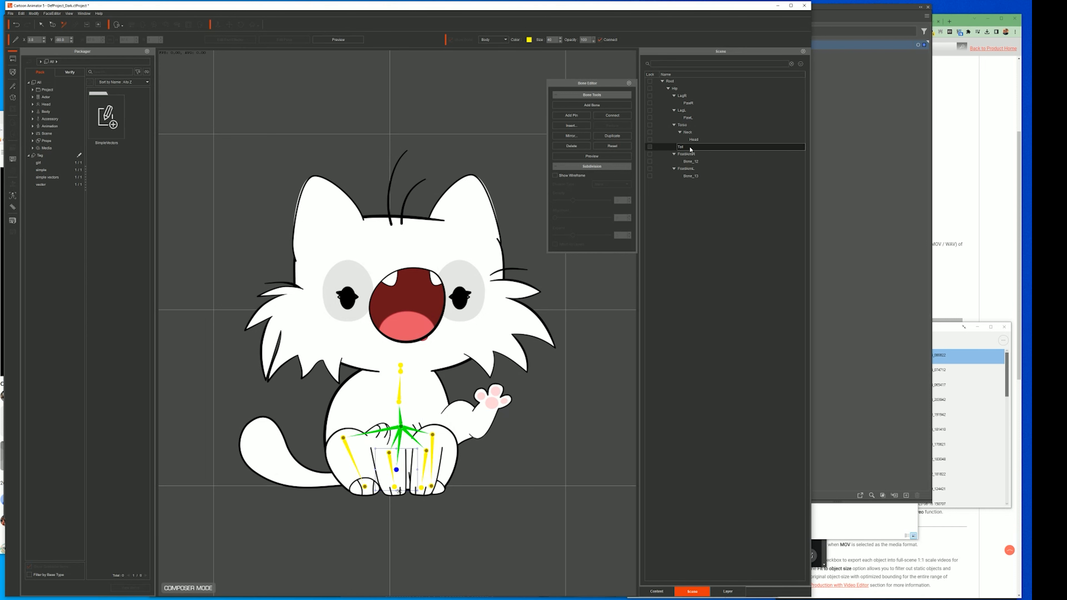
click(692, 162)
double_click(696, 164)
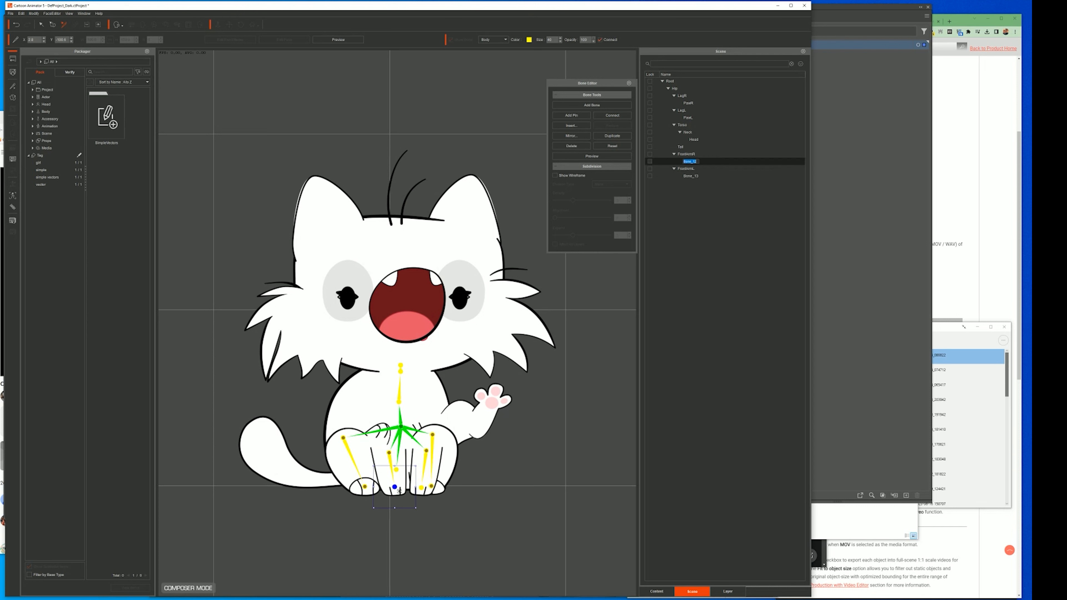
text(R)
key(Return)
double_click(696, 176)
text(Front)
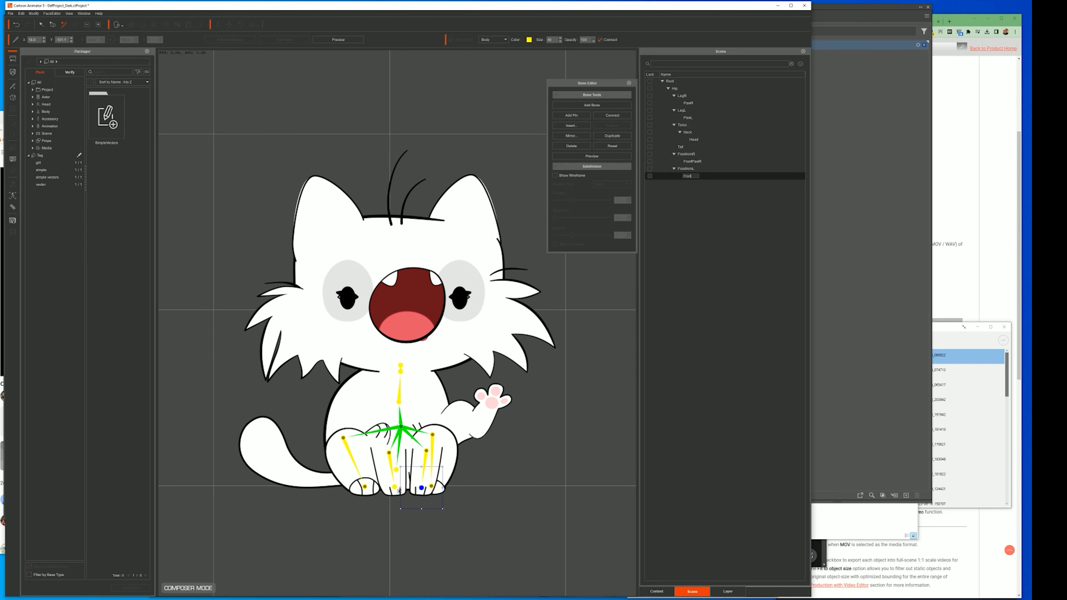
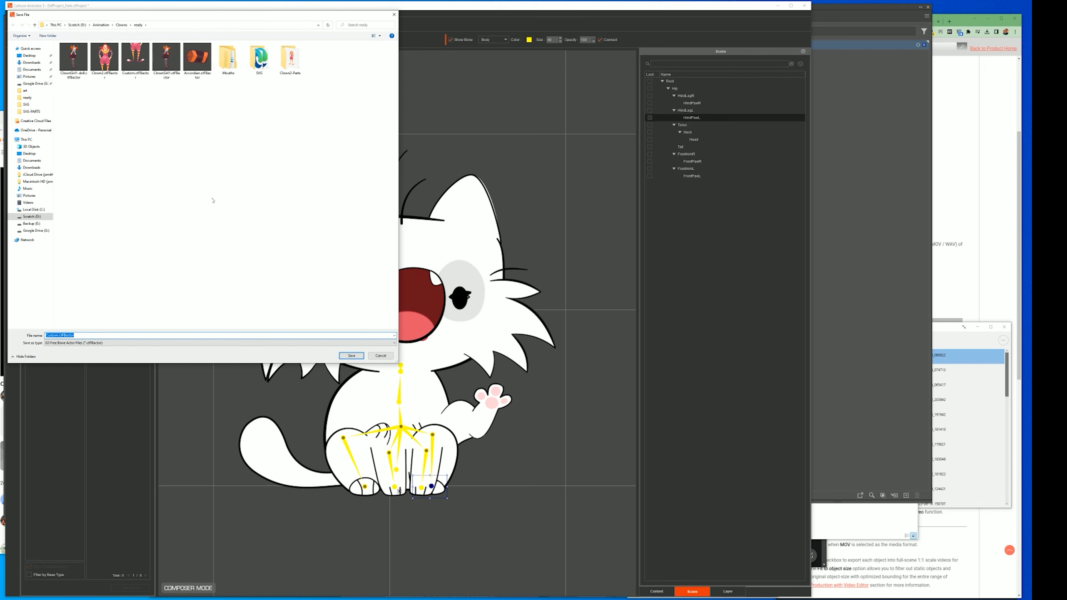
Step: Save the actor as FrontKitten-V1 in the Rigged folder under Animation > Kittens on the Scratch drive
click(32, 216)
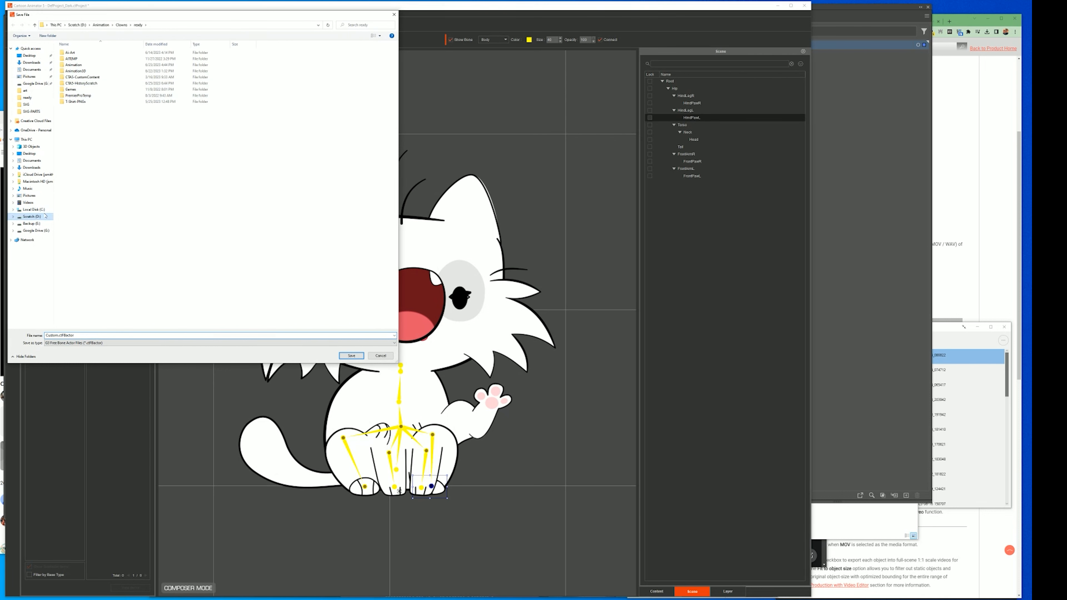
double_click(74, 65)
double_click(77, 107)
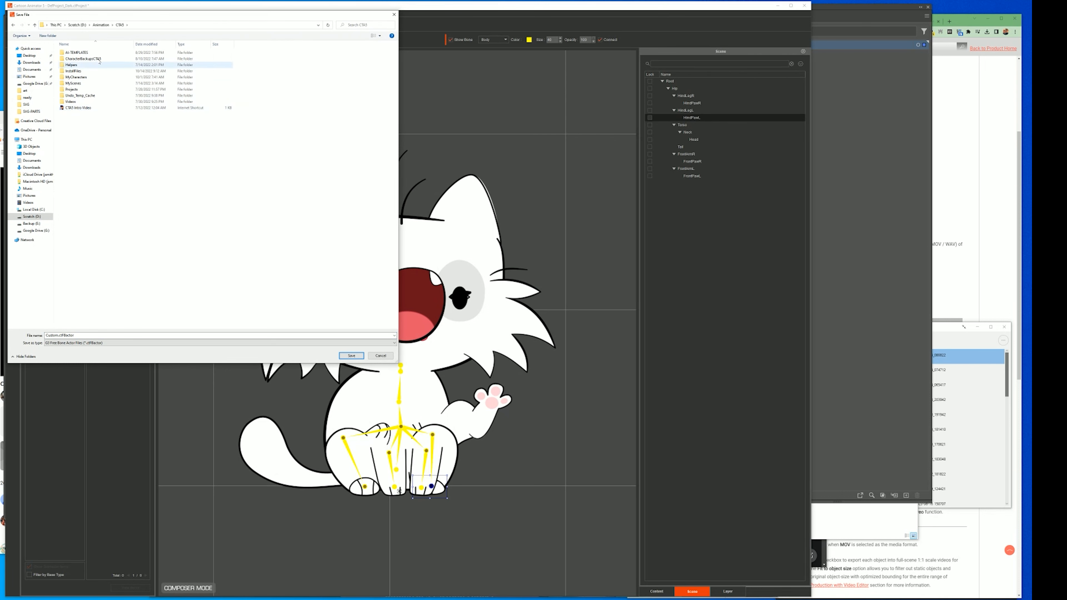
click(101, 25)
double_click(78, 114)
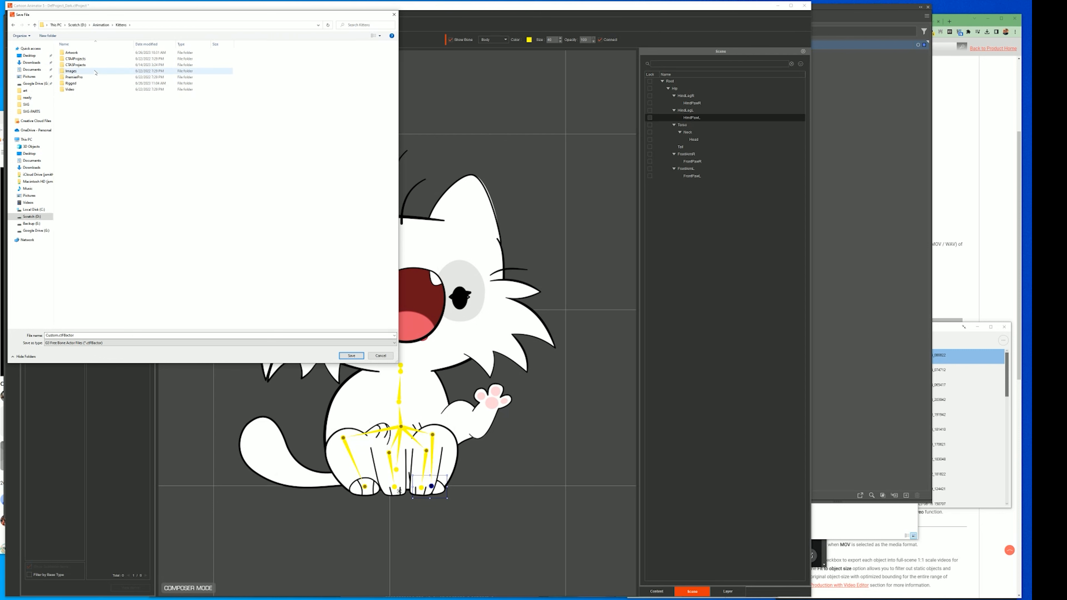
double_click(93, 83)
click(46, 335)
double_click(59, 335)
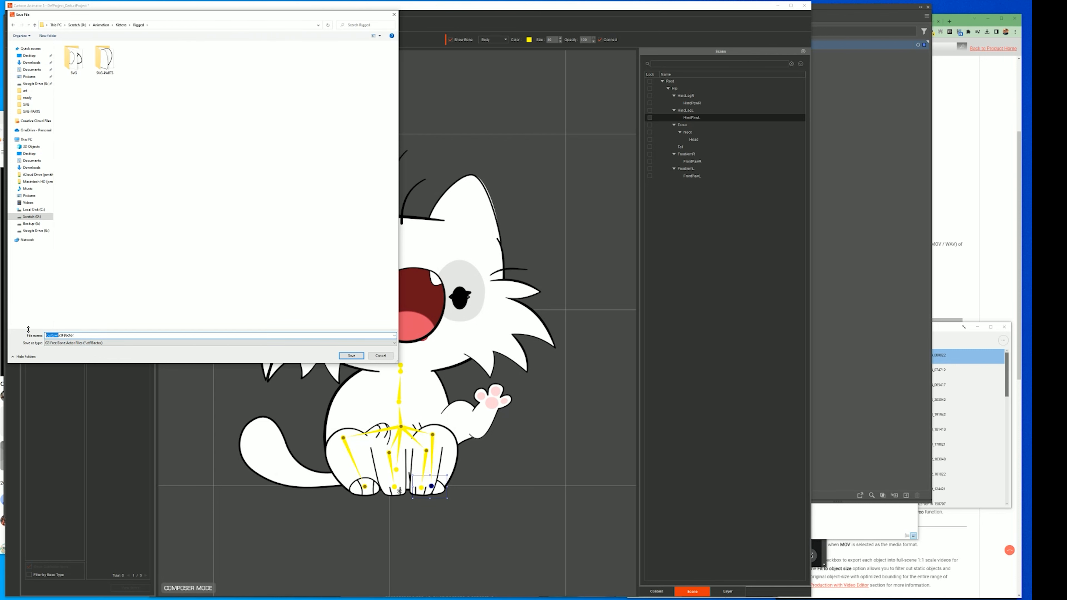
text(FrontKitten-V1)
key(Return)
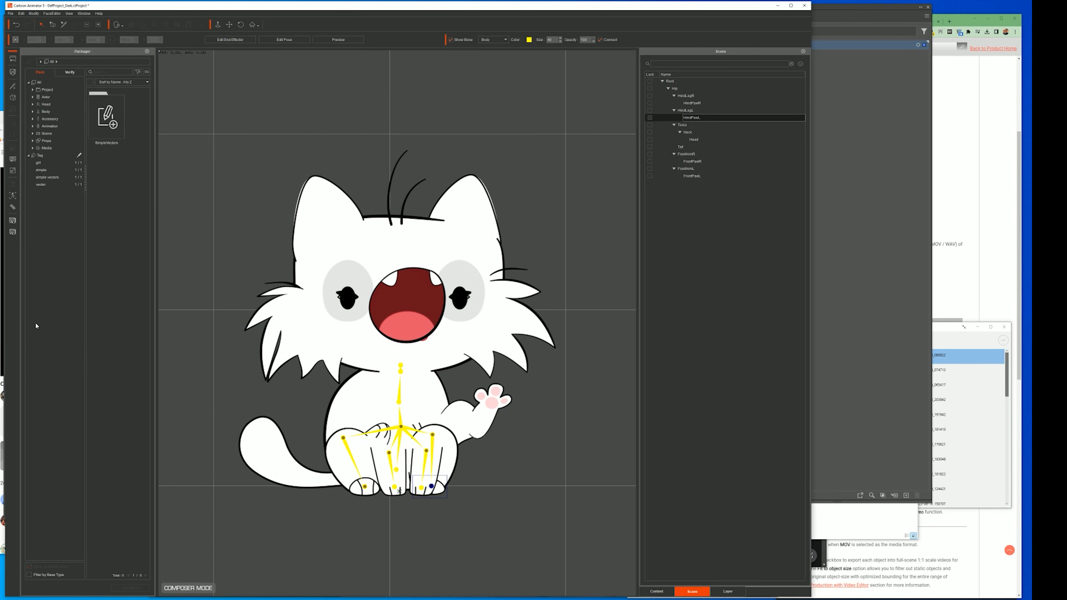
click(11, 14)
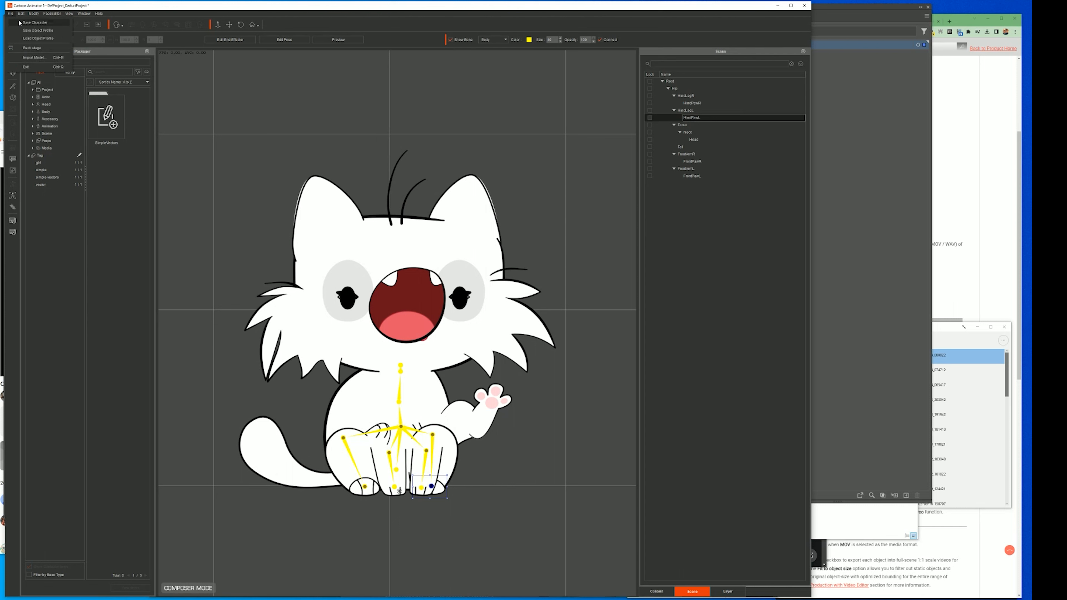
click(43, 32)
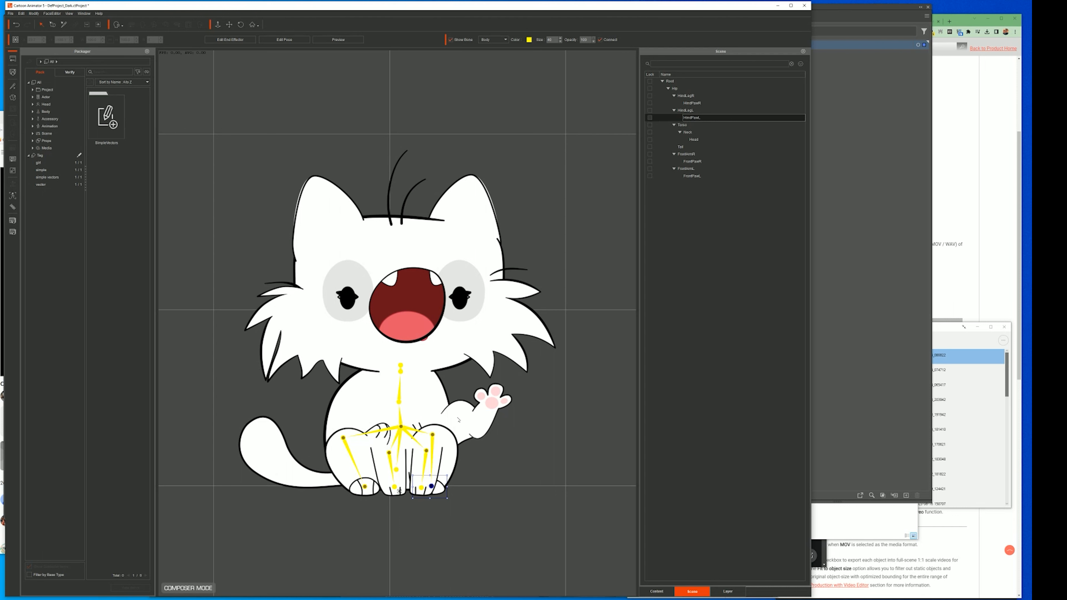
Step: Import TAIL.svg from SVG-PARTS as the Tail bone's sprite and align it with the reference's tail
click(710, 147)
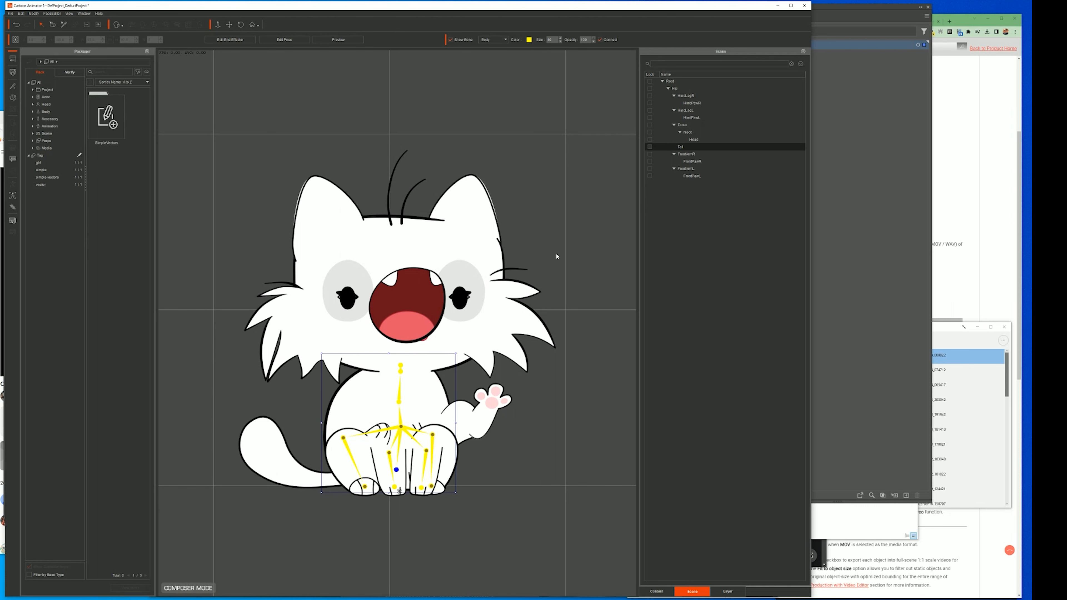
click(12, 98)
click(572, 189)
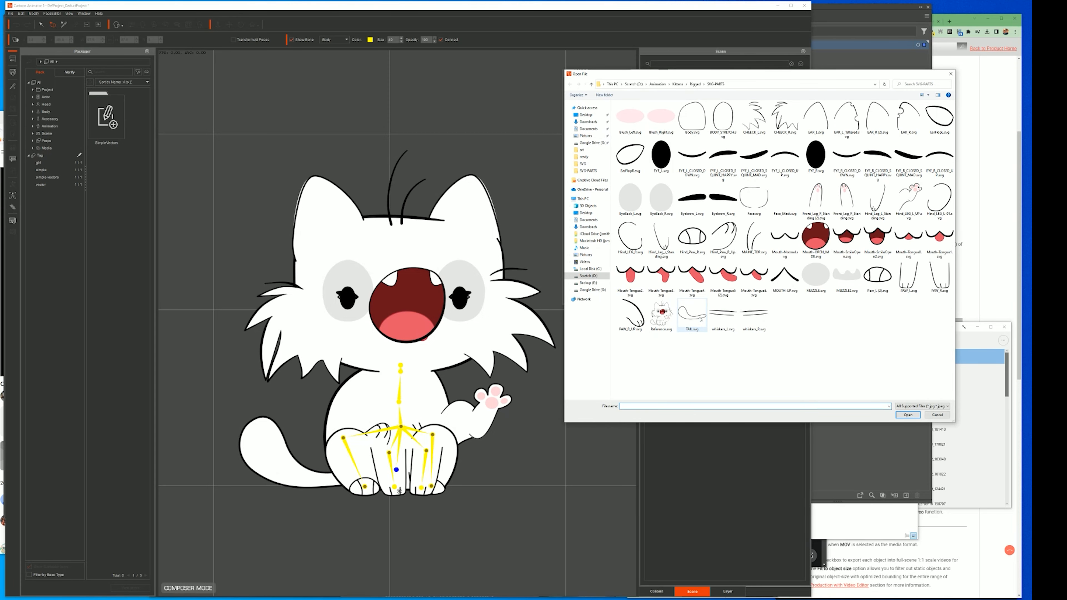
double_click(702, 319)
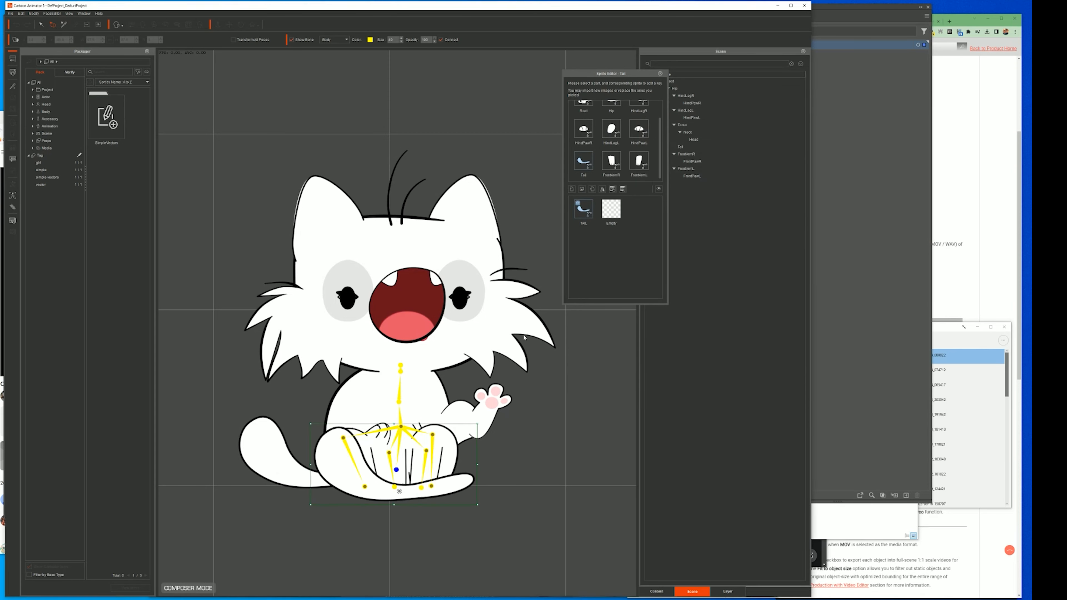
drag(462, 483, 387, 474)
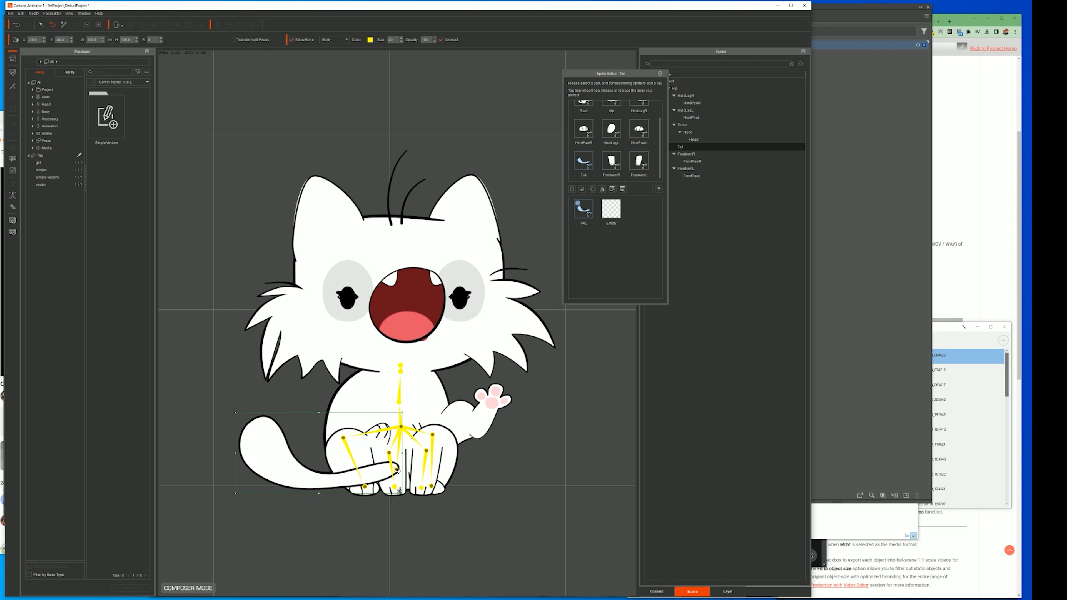
Step: Move the Tail bone's joint onto the inner end of the tail, and reorder the Tail layer below the body
click(12, 87)
drag(393, 468, 392, 467)
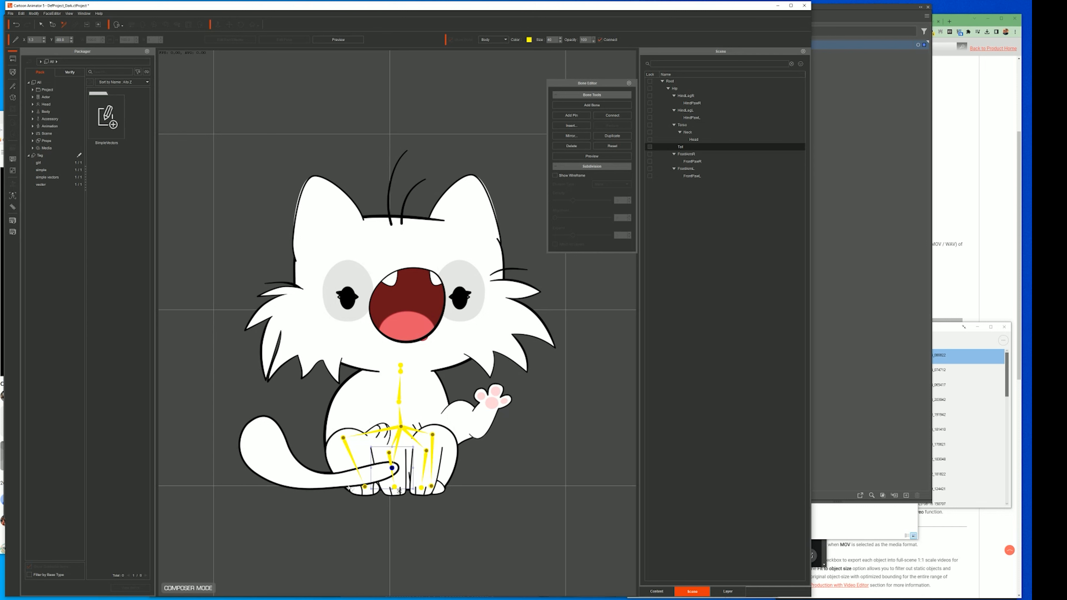
click(729, 592)
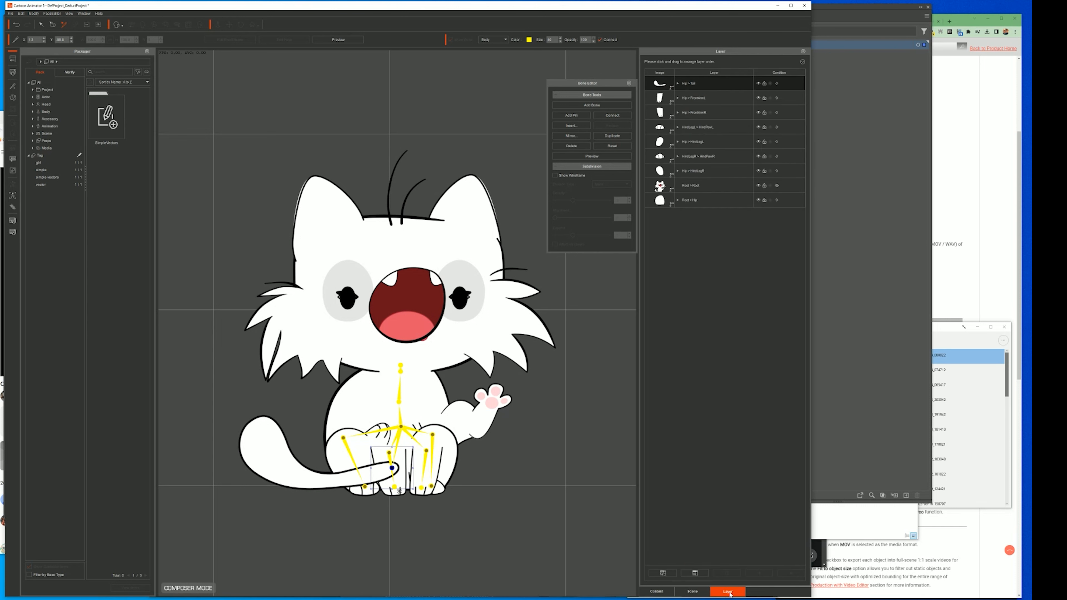
drag(693, 86, 692, 206)
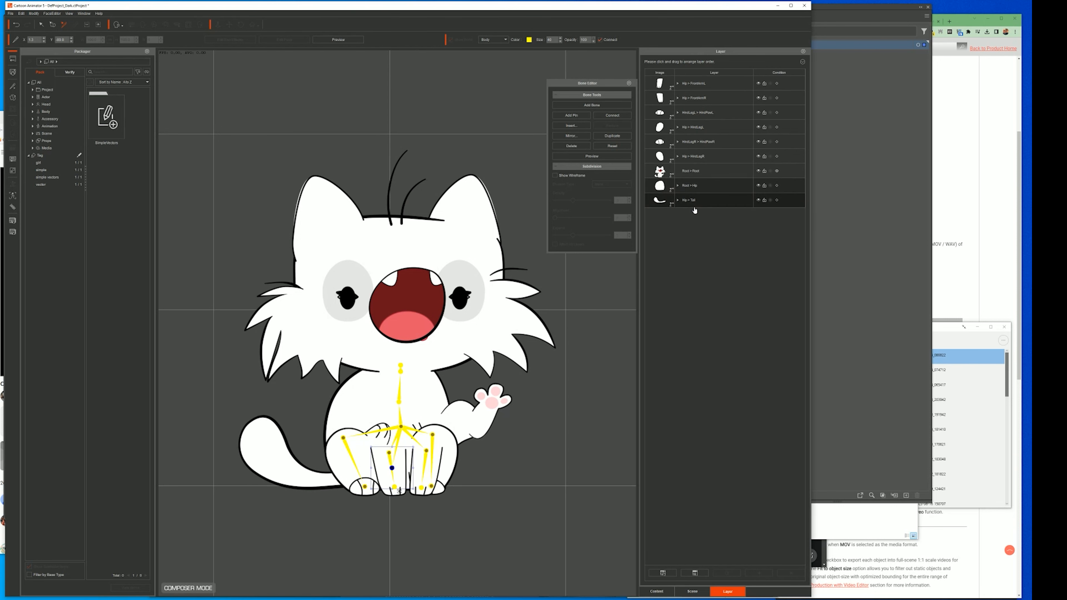
Step: Hide the reference image temporarily to check in preview how the tail pivots behind the body, and show the reference again
click(758, 171)
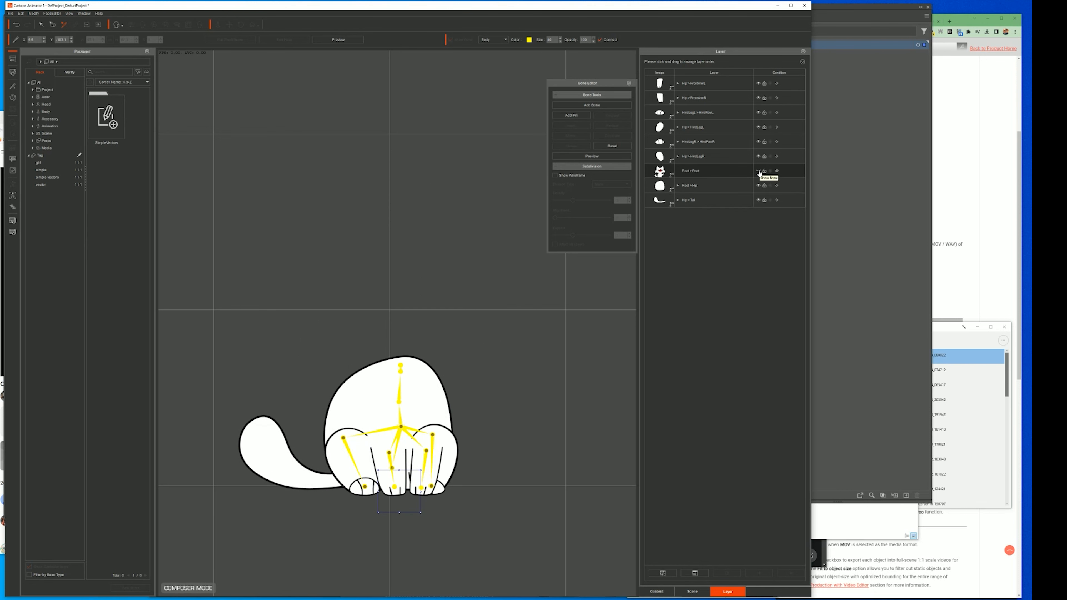
click(759, 171)
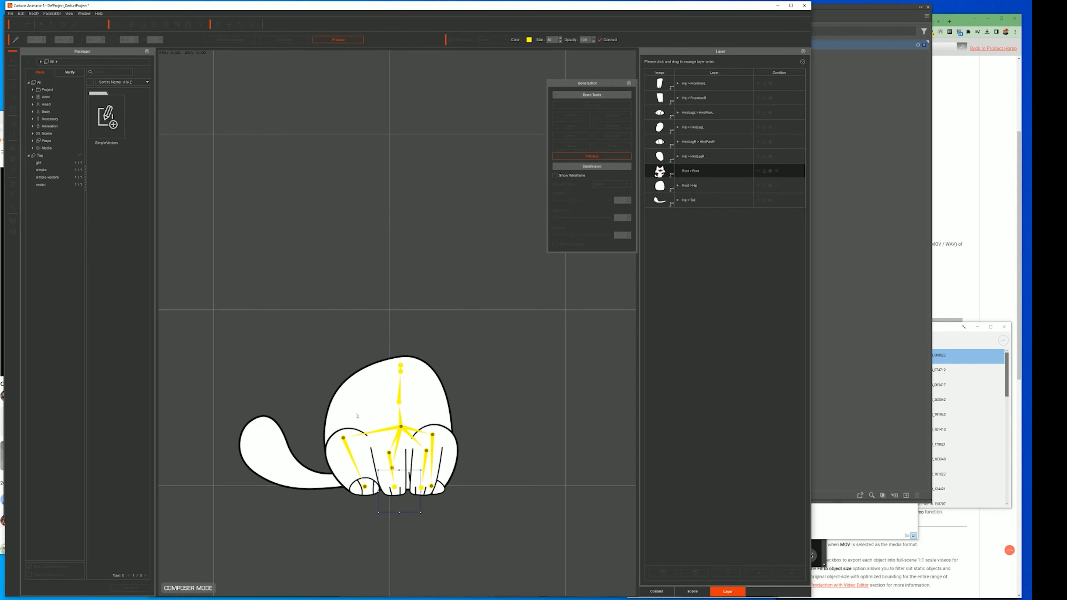
click(393, 468)
mouse_move(391, 438)
mouse_down()
mouse_move(368, 450)
mouse_move(420, 437)
mouse_move(412, 419)
mouse_move(388, 421)
mouse_up()
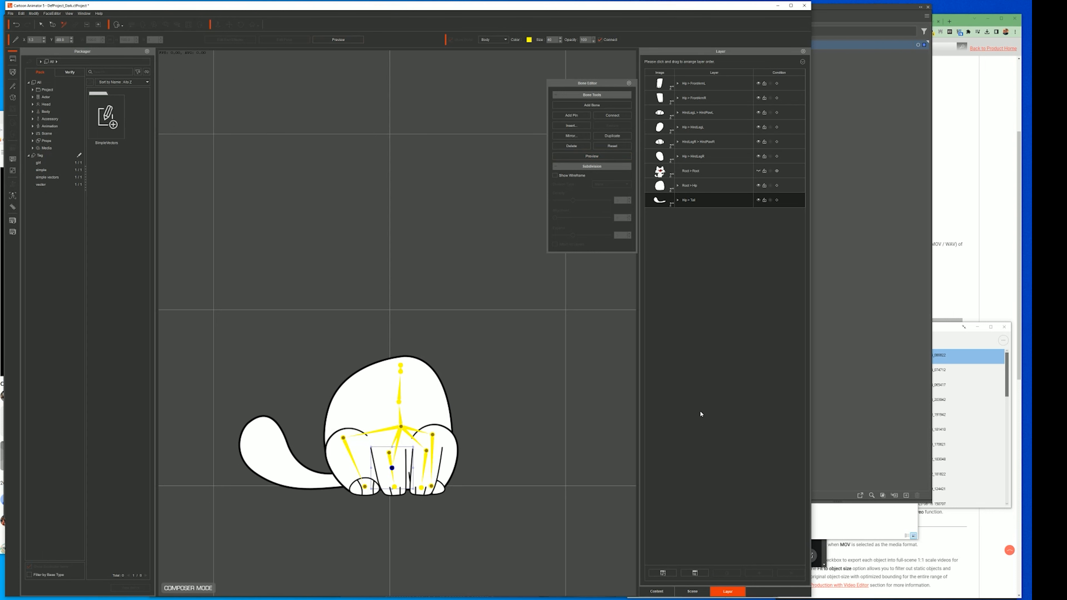
click(759, 170)
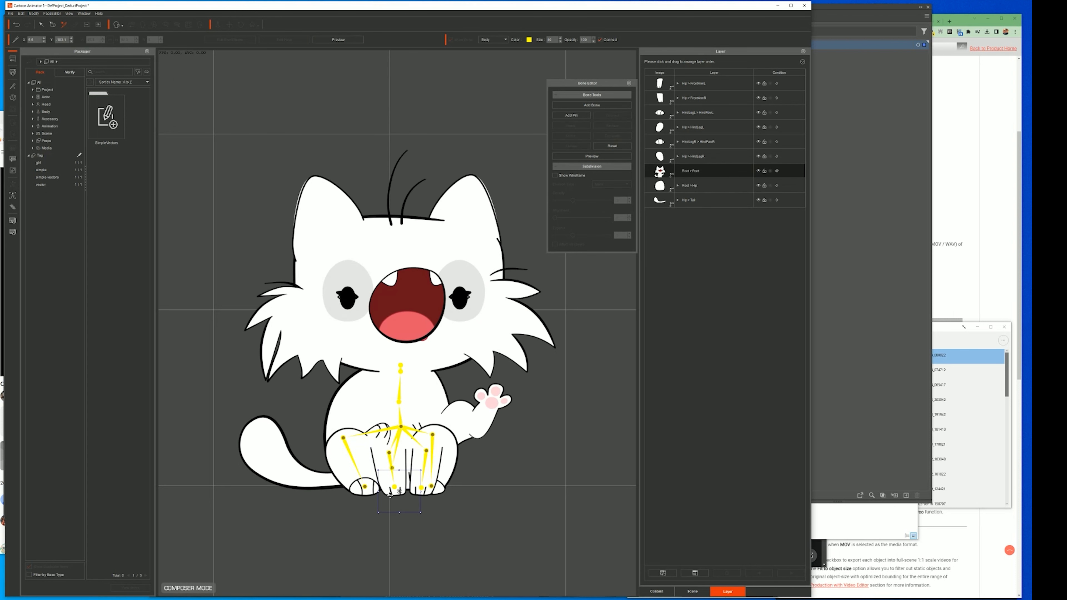
Step: Add a chain of six child bones from the Tail bone, following the tail's curve to its tip
click(693, 592)
click(757, 147)
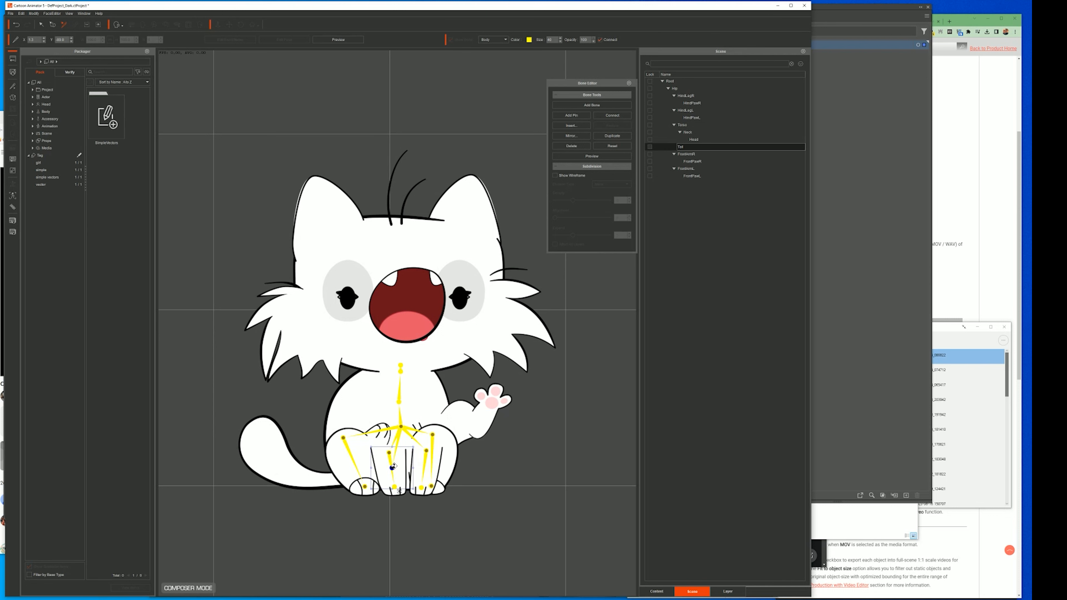
click(590, 106)
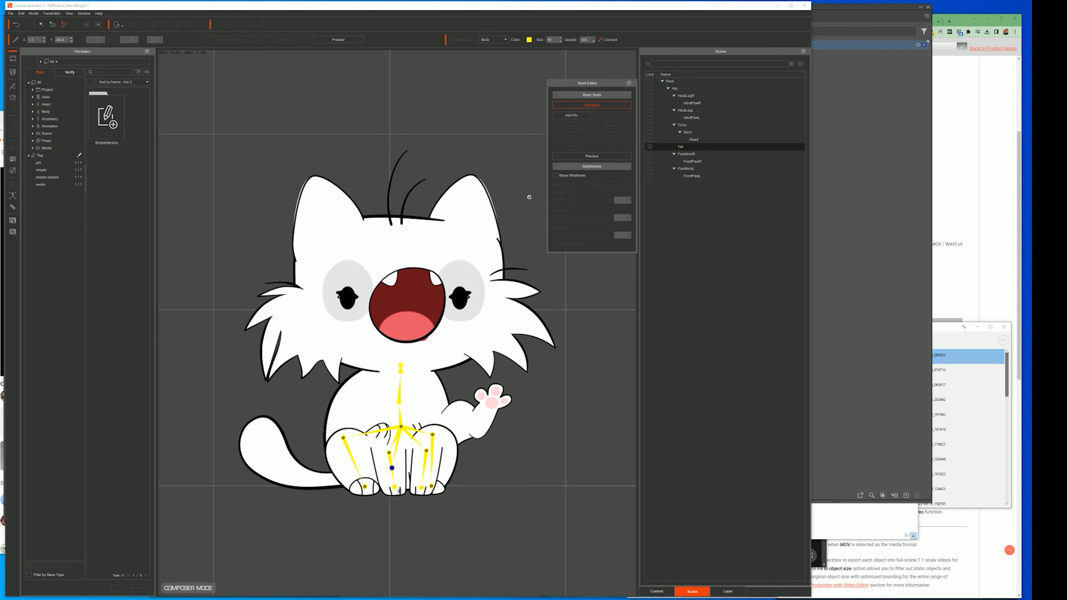
click(365, 475)
click(334, 480)
click(307, 479)
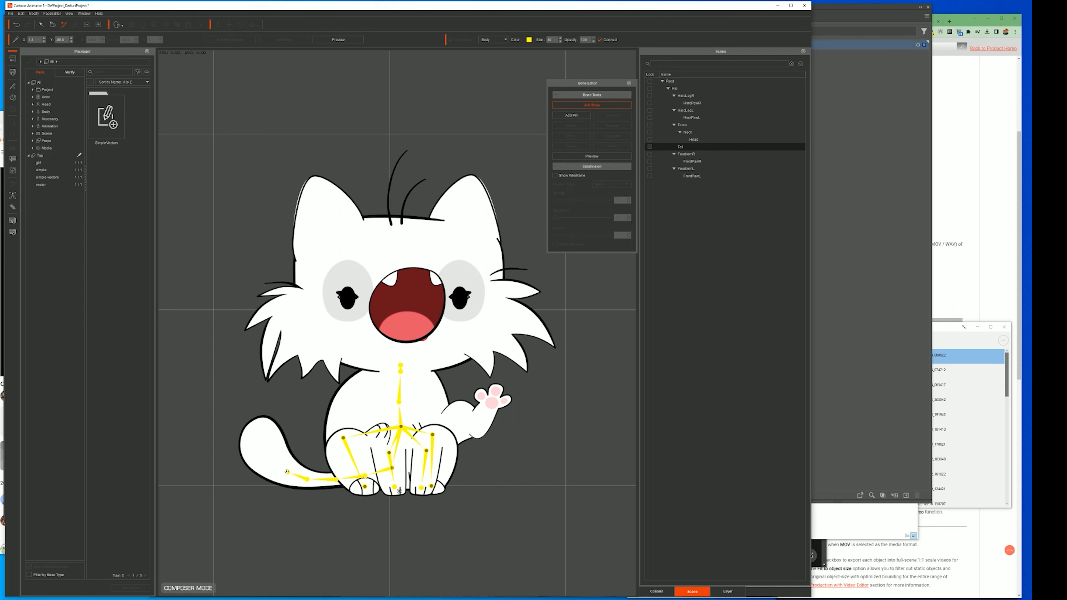
click(281, 469)
click(262, 448)
double_click(260, 423)
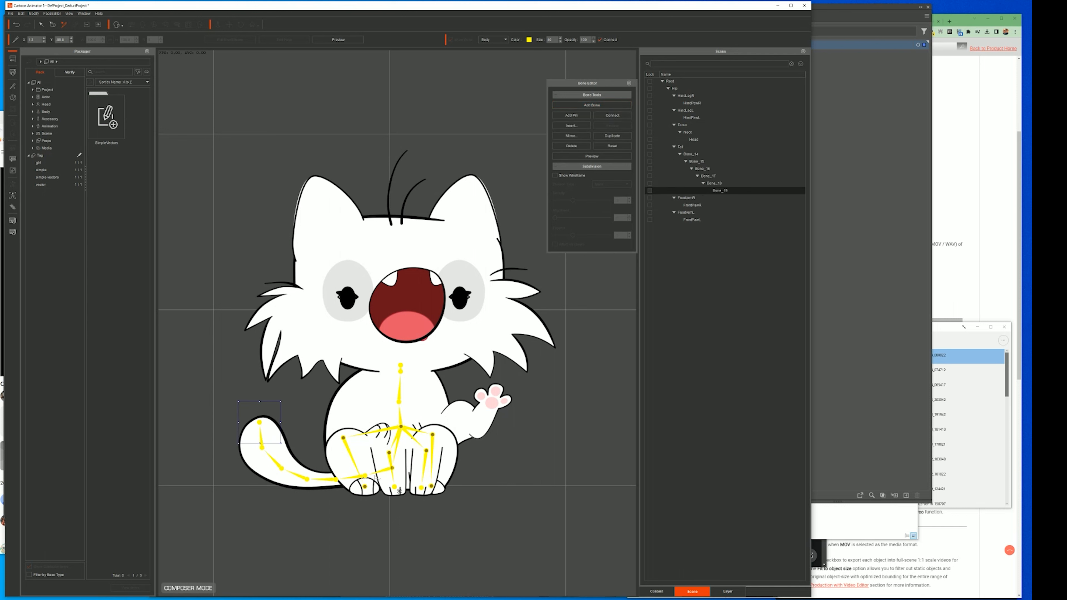
Step: Rename the first three bones of the chain under Tail as Tail1, Tail2 and Tail3
double_click(691, 154)
text(Tail1)
key(Return)
double_click(696, 162)
text(Tail2)
key(Return)
double_click(702, 170)
text(Tail3)
key(Return)
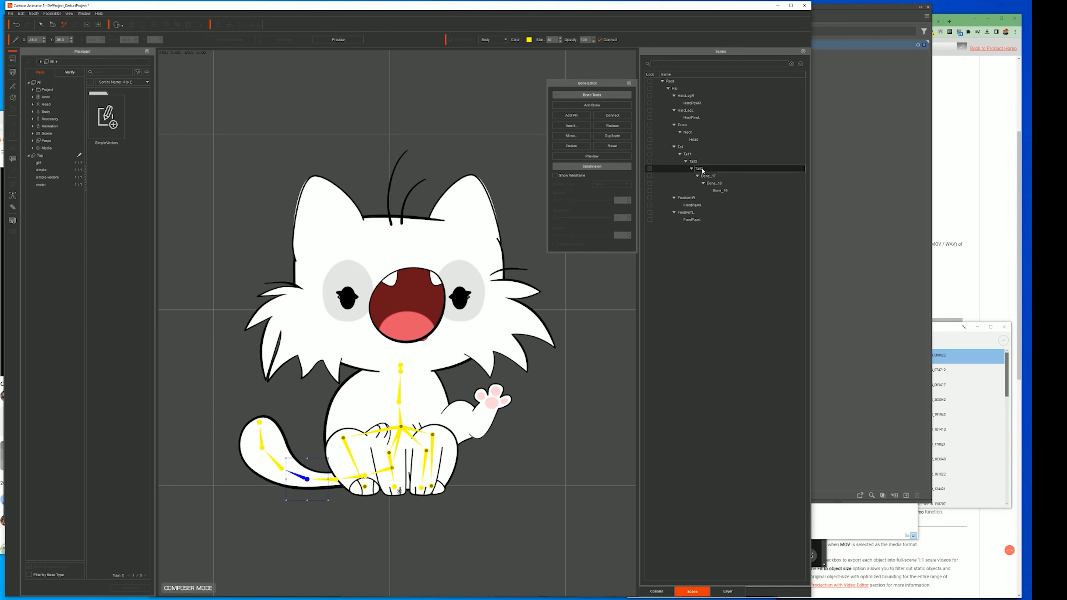
Step: Rename the remaining three bones toward the tail's tip as Tail4, Tail5 and Tail6
double_click(714, 174)
text(Tail4)
key(Return)
double_click(714, 183)
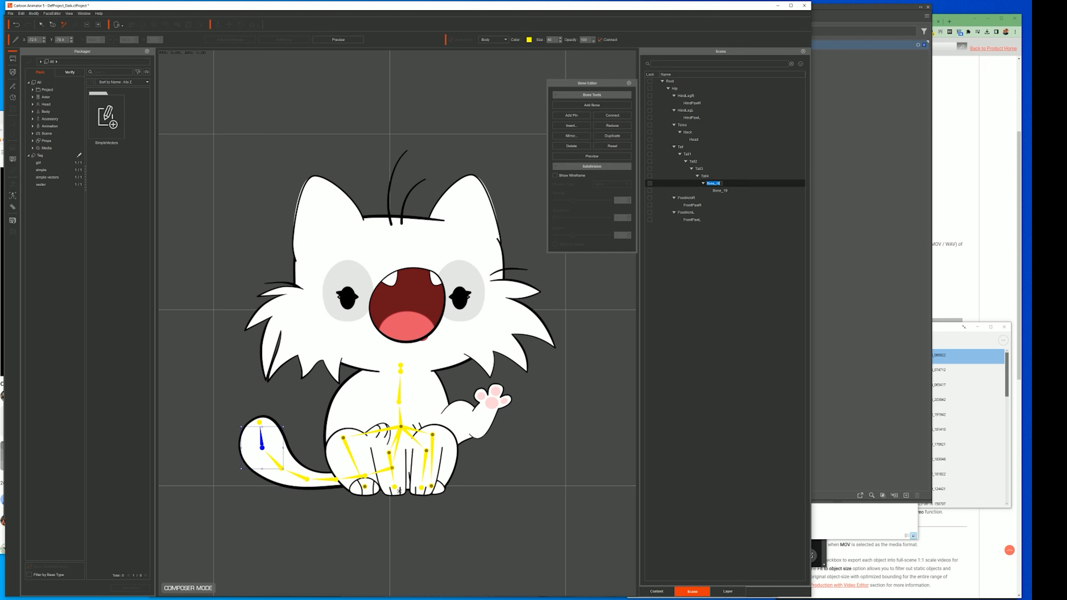
text(Tail5)
key(Return)
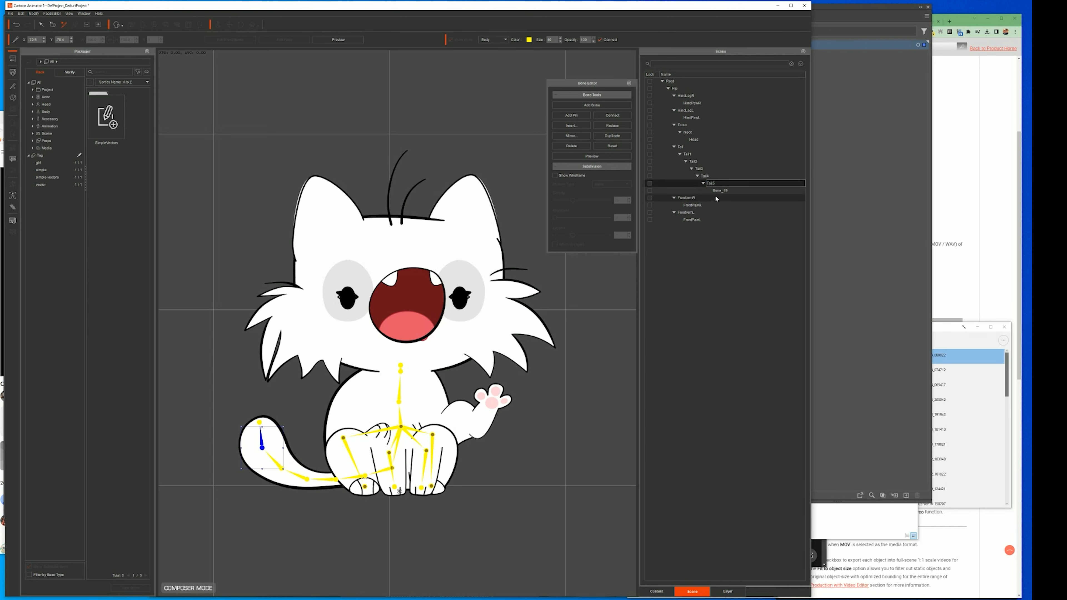
double_click(716, 190)
text(Tail6)
key(Return)
double_click(680, 146)
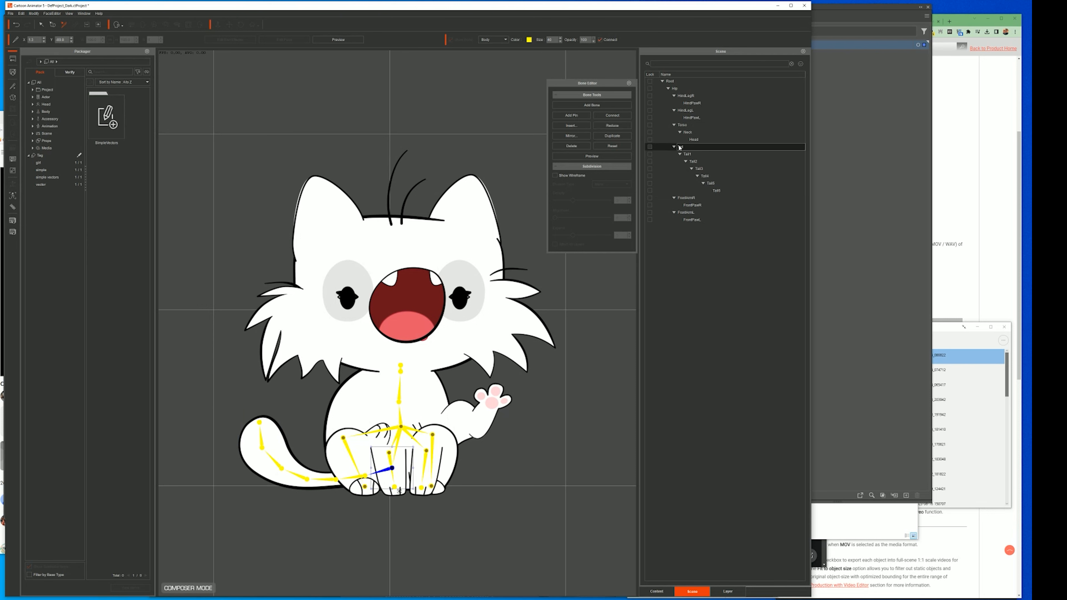
Step: Save the character, overwriting the existing FrontKitten-V1 file
click(11, 13)
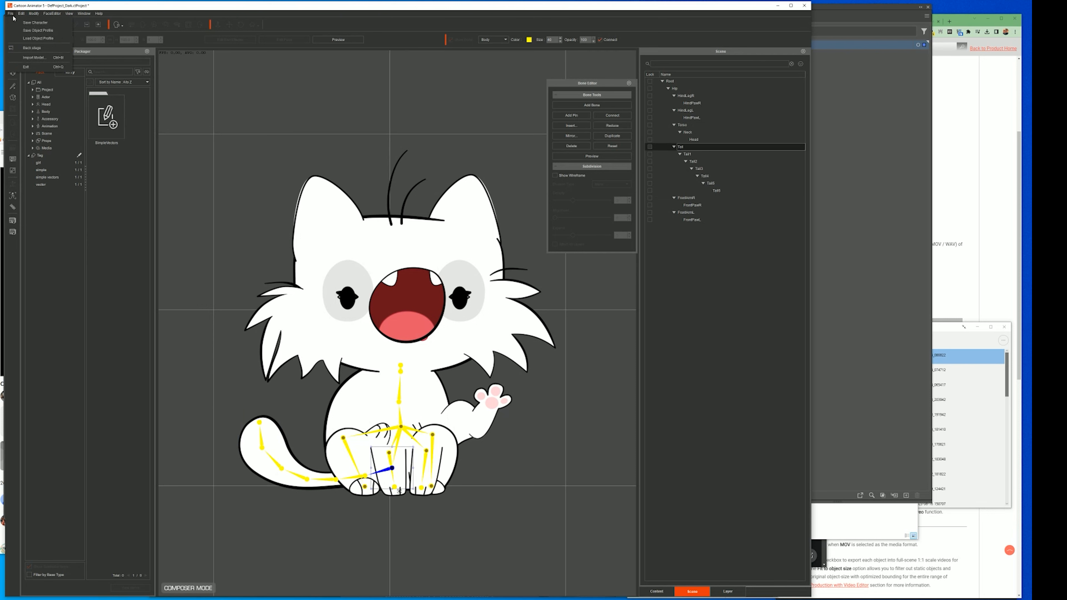
click(17, 26)
double_click(135, 59)
click(486, 309)
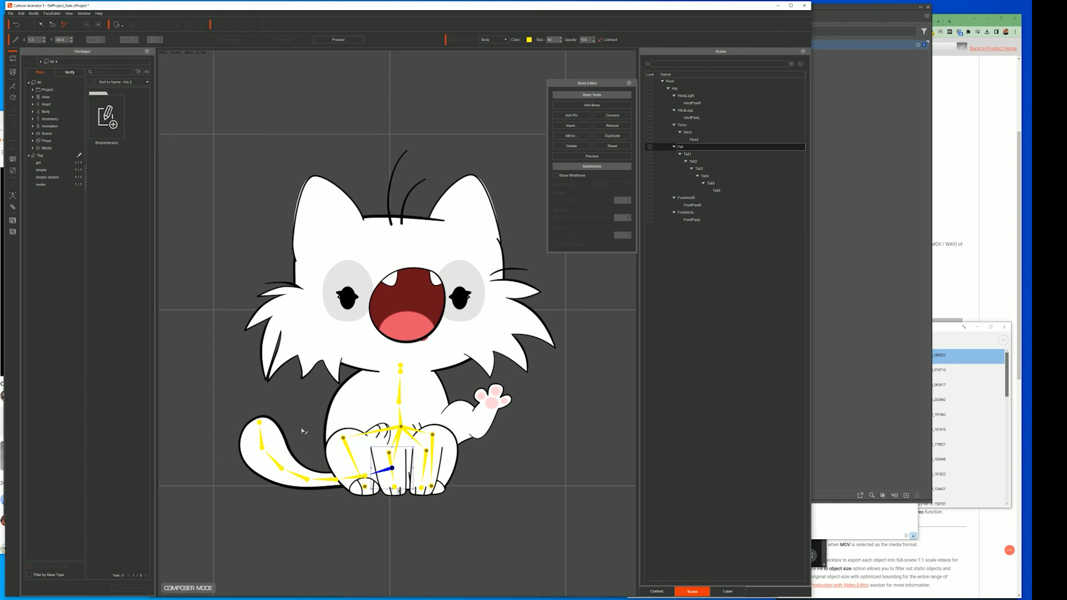
Step: Preview the tail rig by bending the tail up toward the body, examine its outline close up, and leave the preview
click(355, 40)
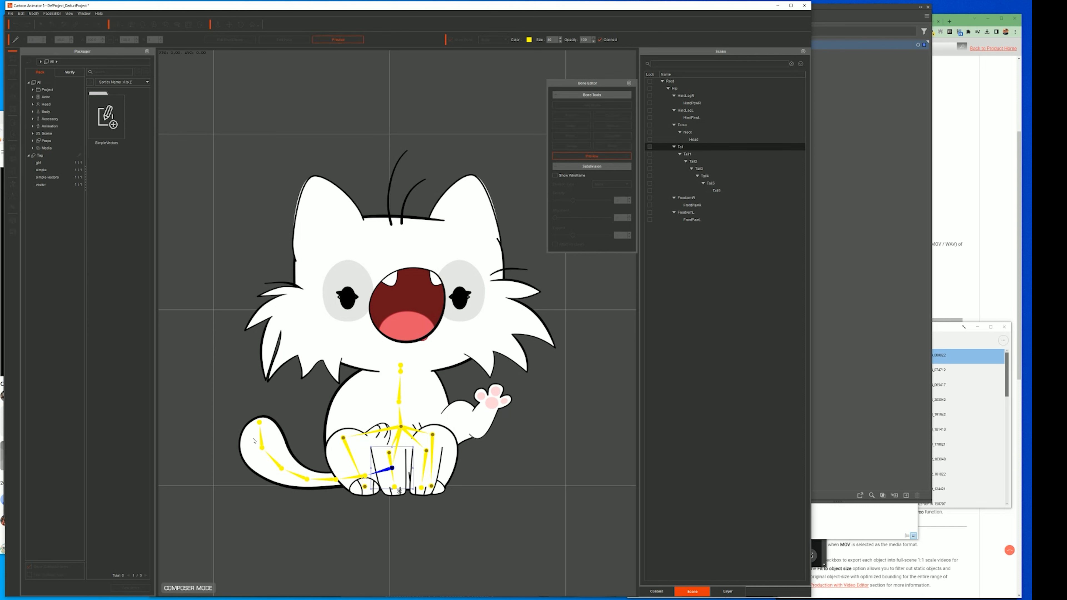
drag(259, 423, 314, 419)
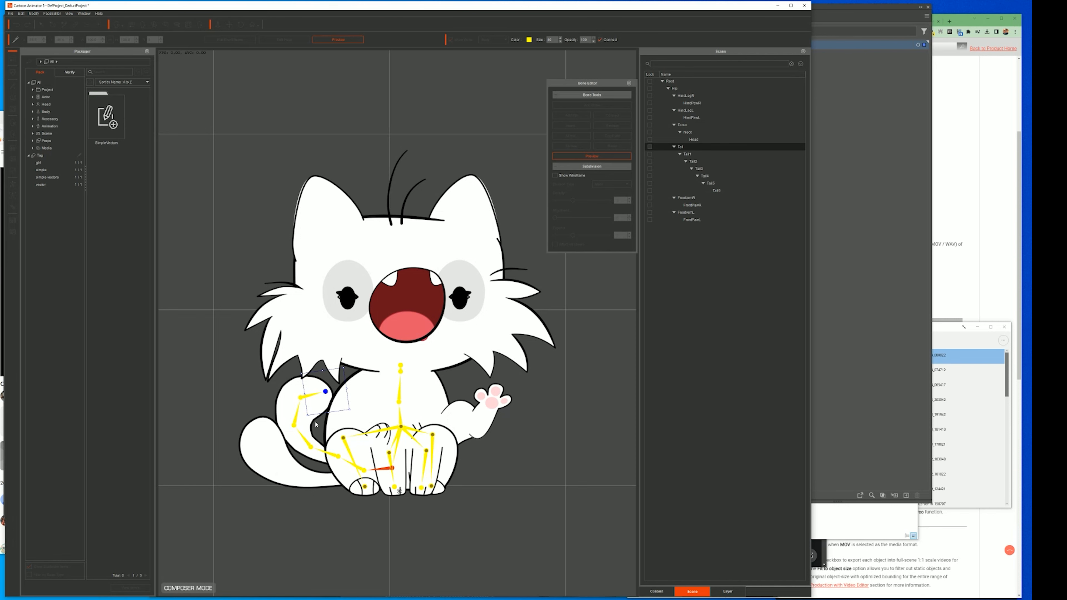
scroll(329, 463, up, 10)
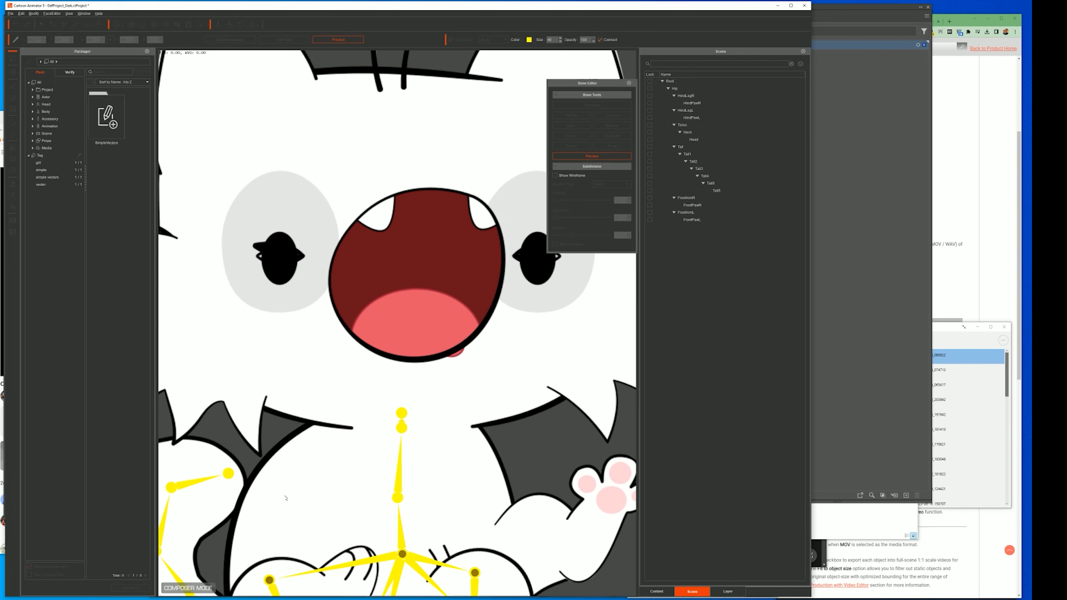
scroll(390, 400, down, 5)
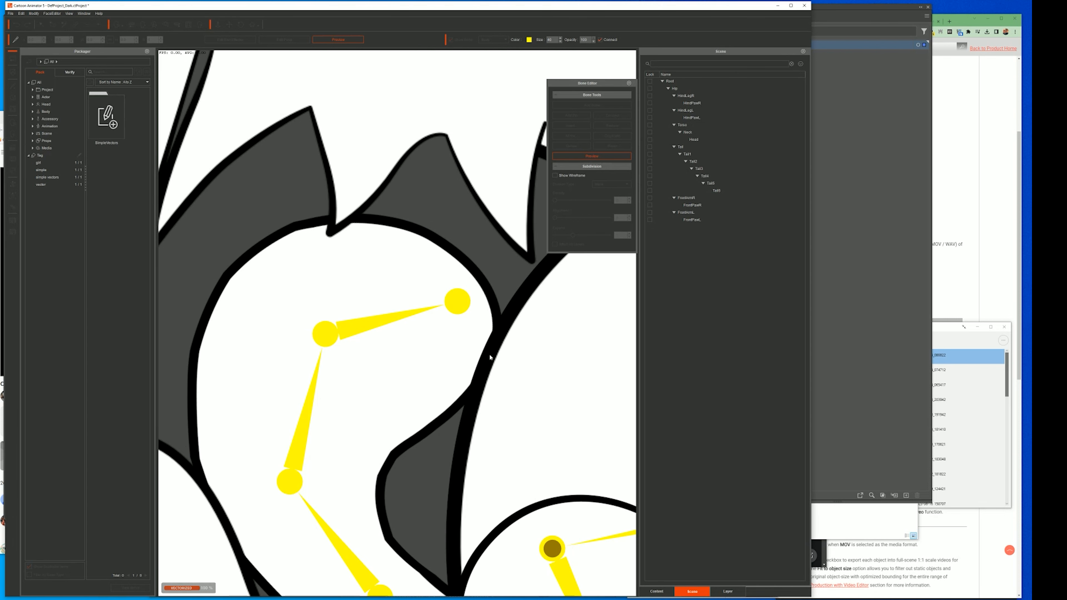
click(575, 155)
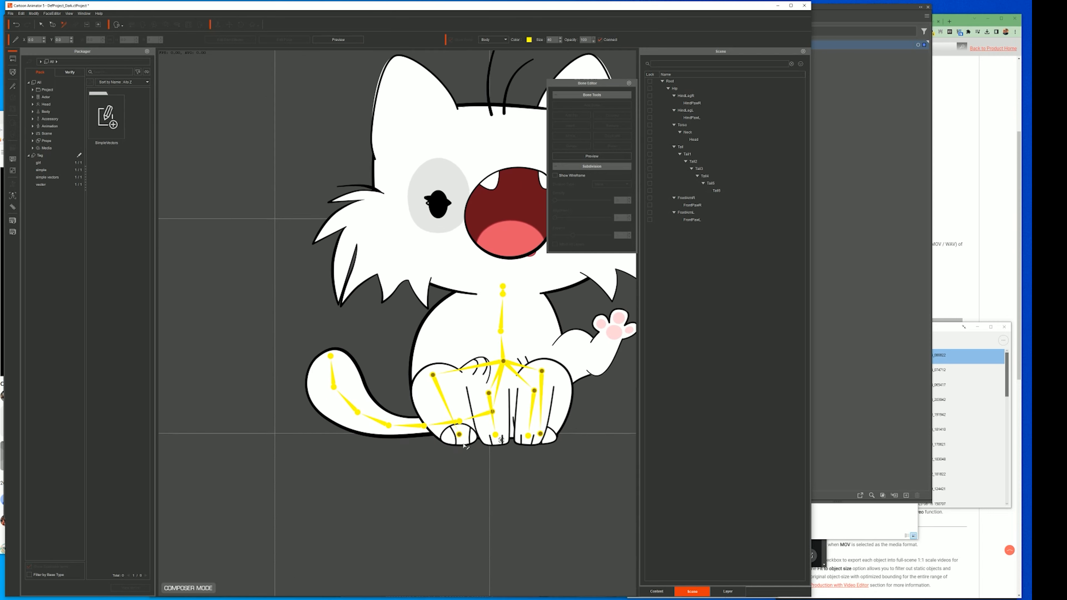
Step: Hide the Root layer holding the reference kitten so only the rigged parts show
click(728, 591)
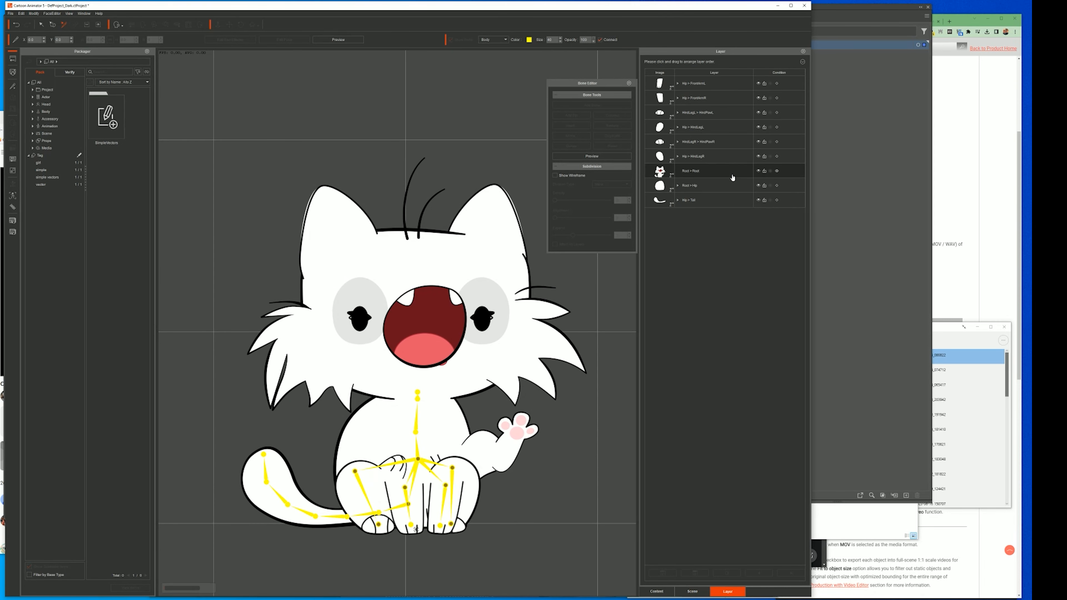
click(759, 171)
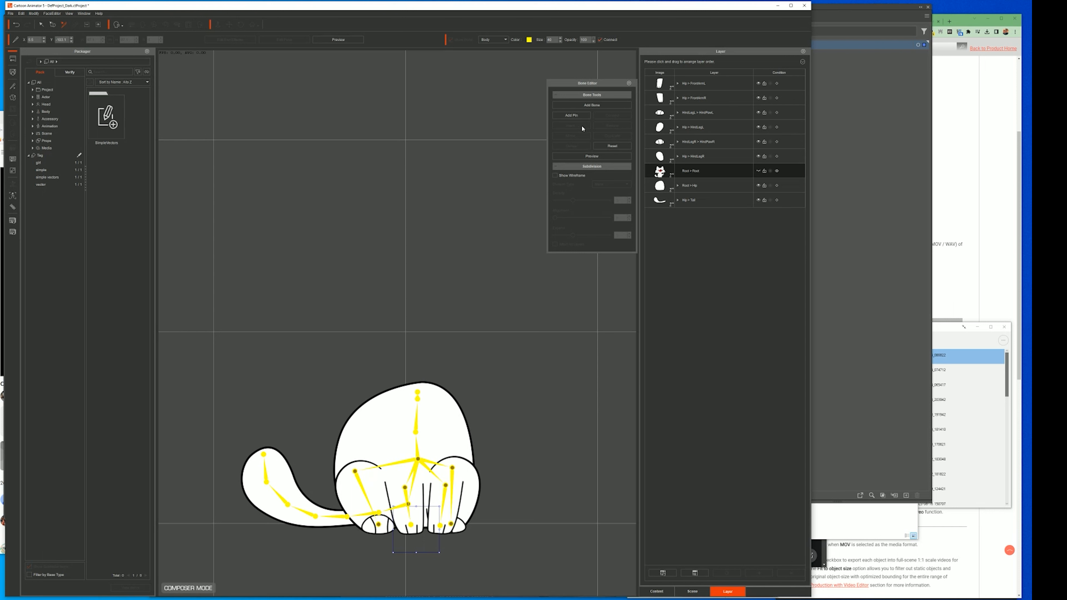
Step: Show the subdivision wireframe, apply its settings to all layers, and keep Mask as the division type
click(572, 175)
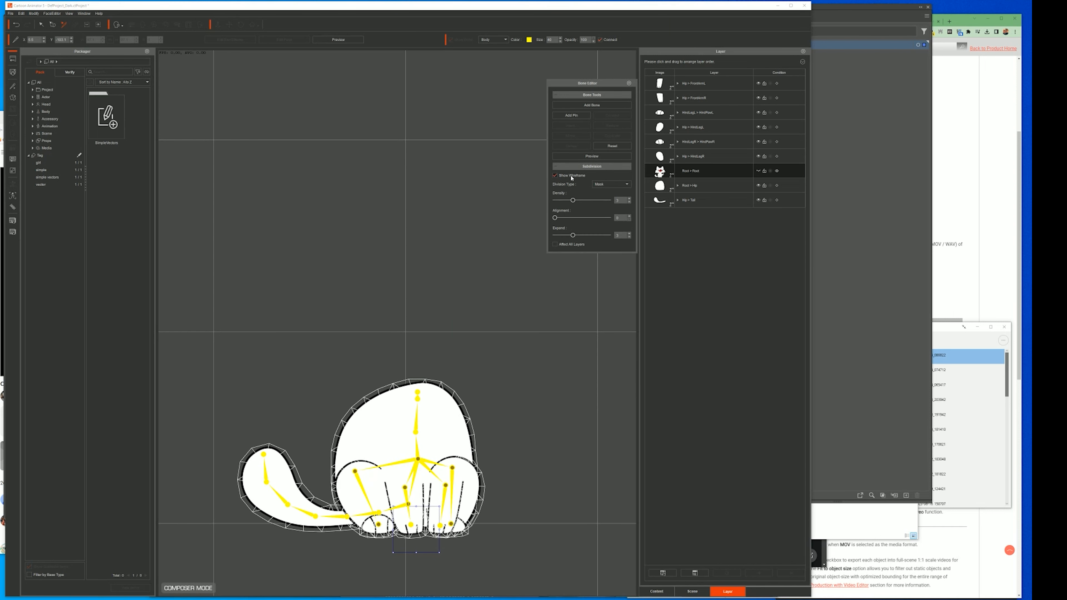
click(569, 244)
click(556, 167)
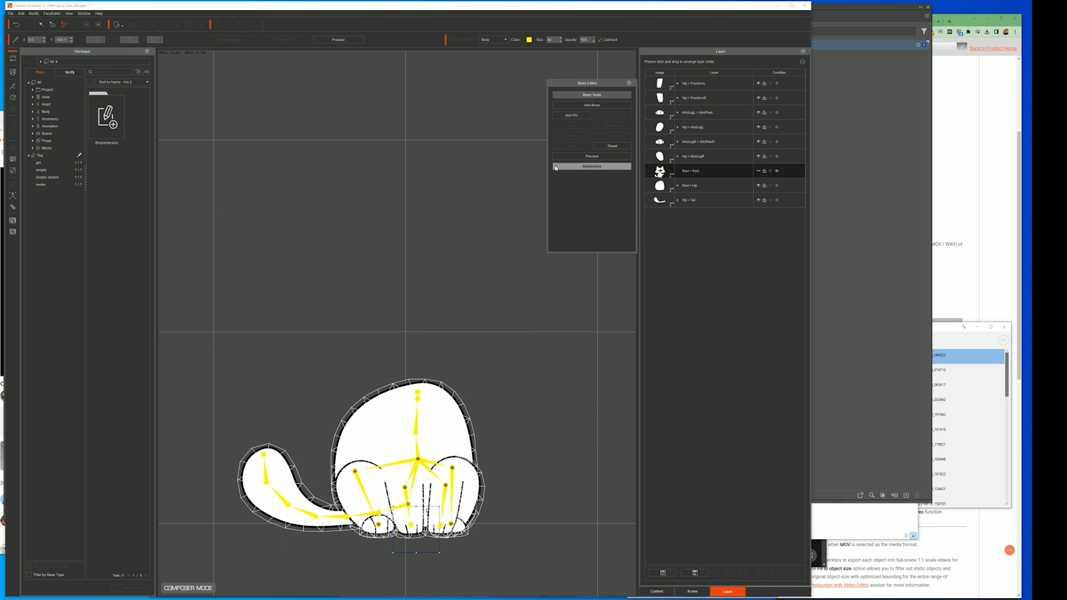
click(556, 168)
click(608, 185)
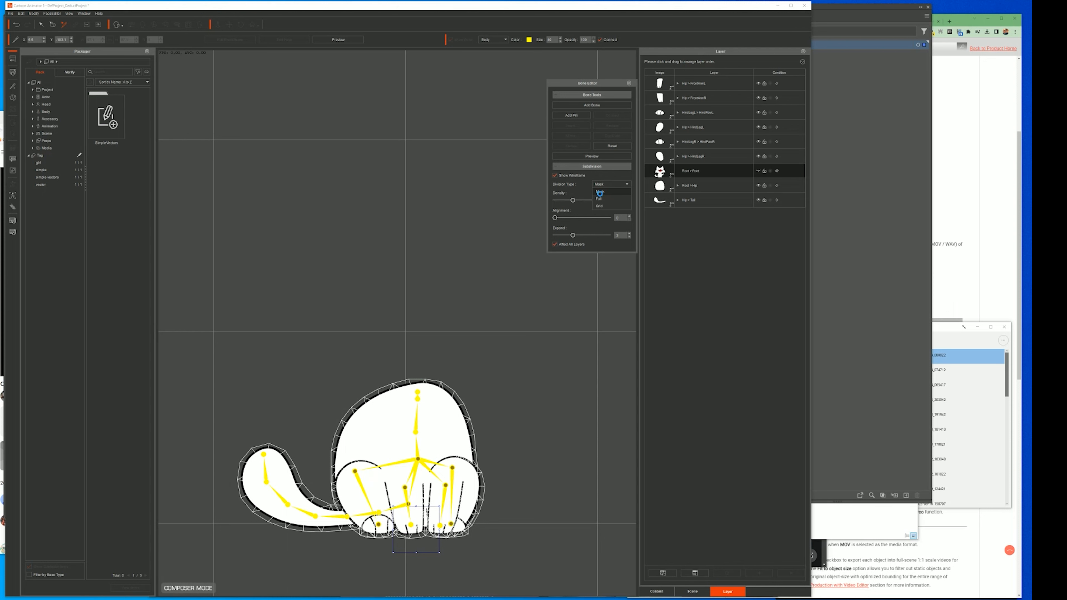
Step: Raise the mesh subdivision's density and expansion to their maximum for all layers
click(577, 201)
drag(610, 201, 612, 201)
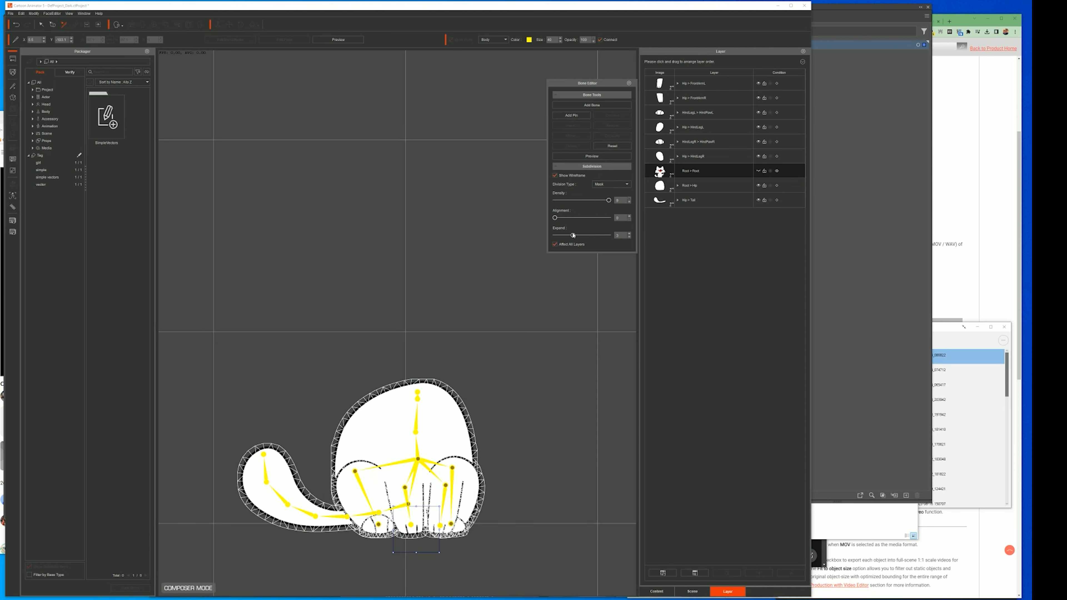
drag(573, 235, 579, 235)
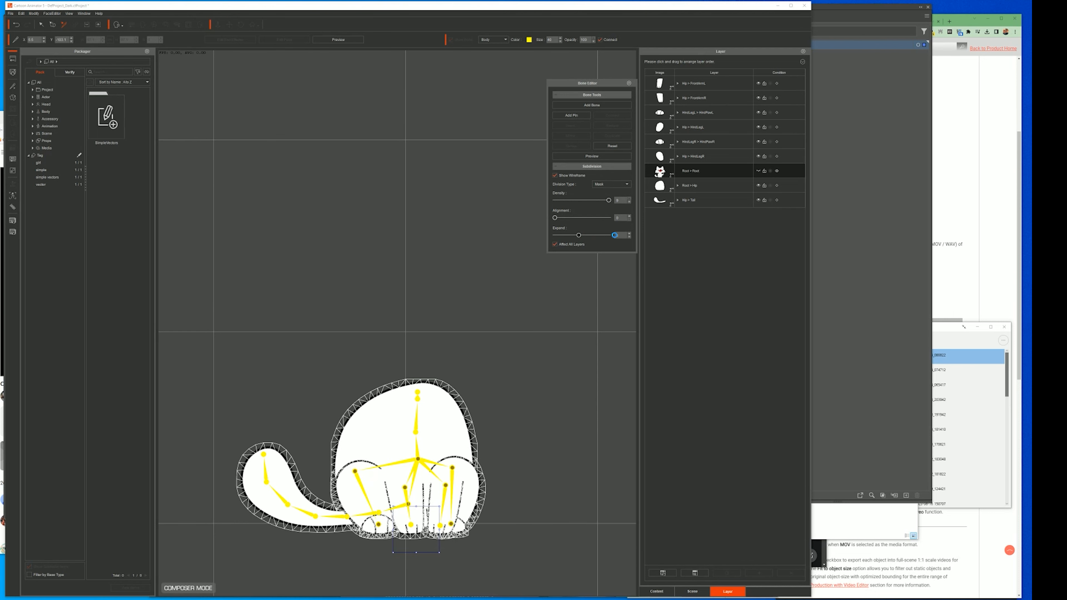
click(615, 236)
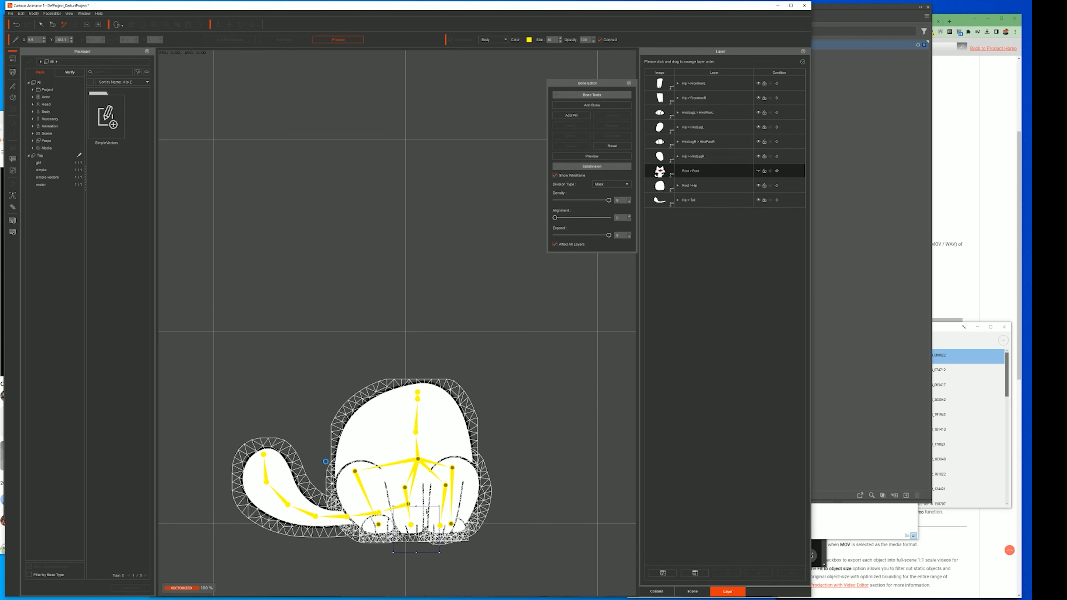
Step: Examine the dense wireframe up close around the body, hind leg and tail outlines in preview mode
scroll(326, 462, up, 4)
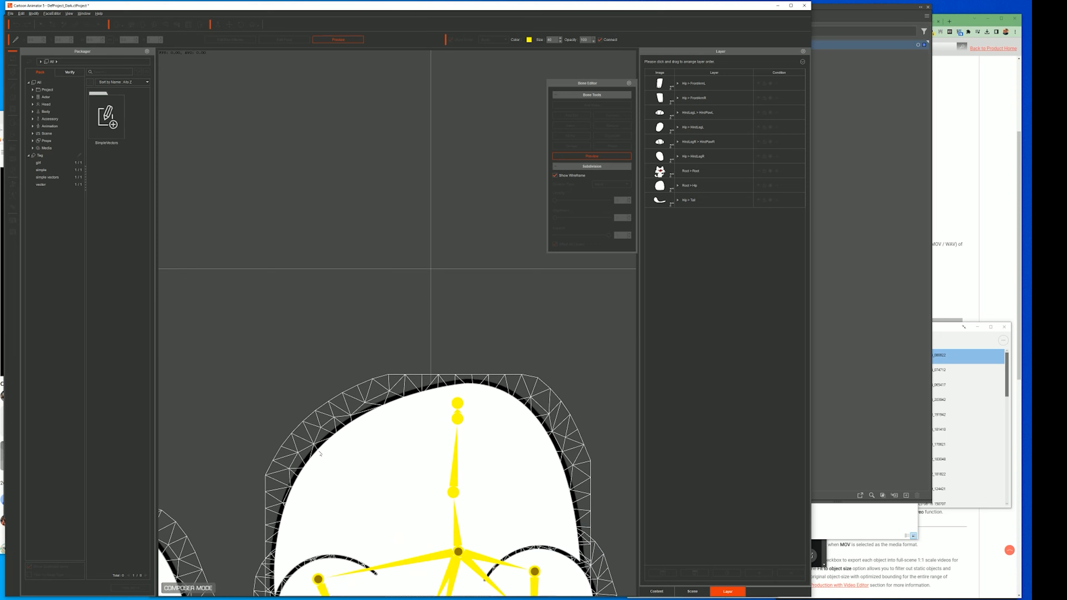
scroll(320, 454, up, 5)
scroll(496, 304, down, 6)
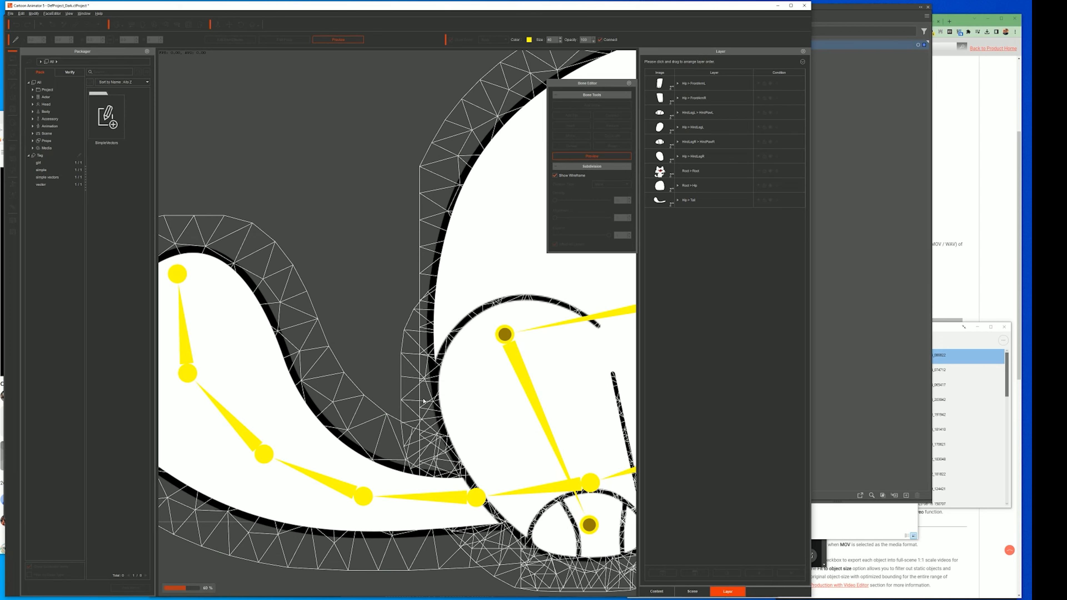
scroll(393, 360, down, 3)
scroll(392, 359, up, 5)
scroll(393, 359, down, 5)
scroll(392, 360, up, 3)
scroll(391, 354, down, 2)
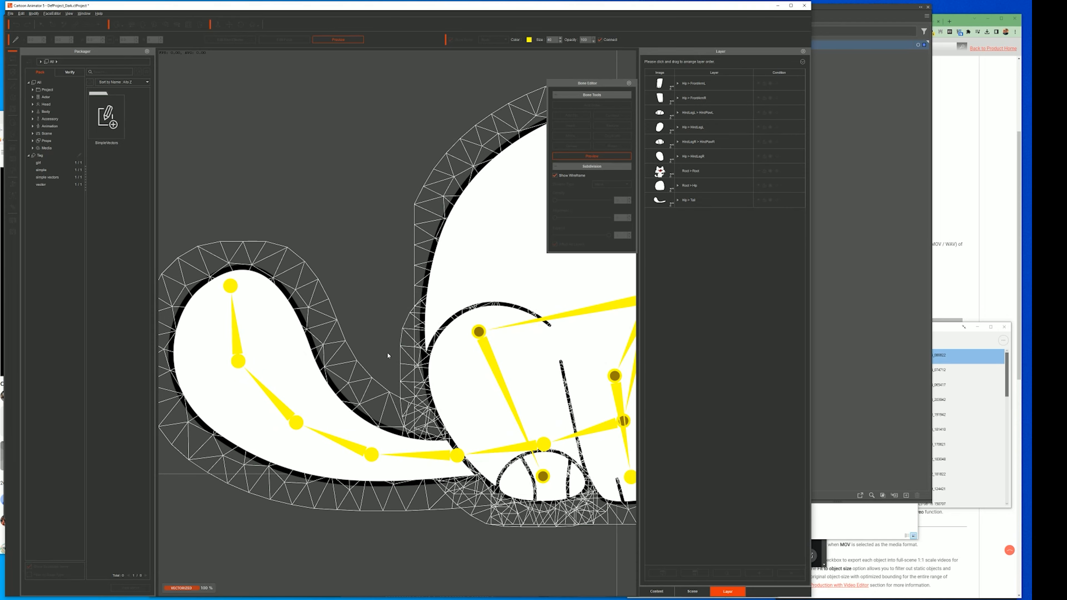
scroll(381, 371, down, 2)
scroll(420, 368, up, 3)
scroll(449, 365, down, 2)
scroll(437, 370, down, 2)
scroll(416, 349, up, 4)
scroll(415, 334, down, 3)
scroll(411, 341, up, 4)
scroll(411, 342, down, 4)
scroll(387, 344, up, 3)
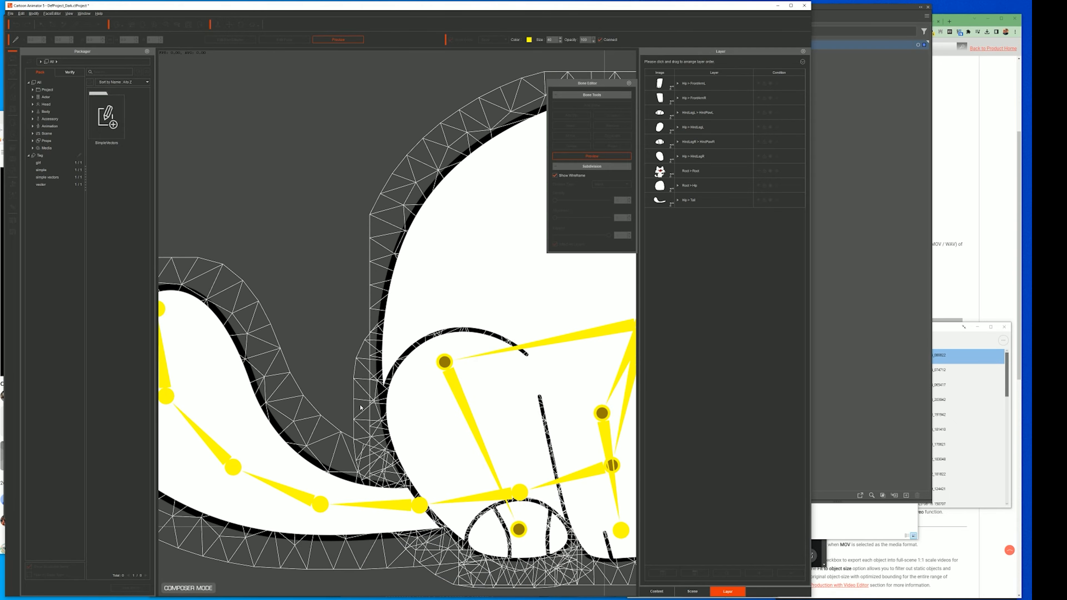
scroll(377, 345, down, 3)
scroll(420, 336, up, 2)
scroll(462, 330, down, 1)
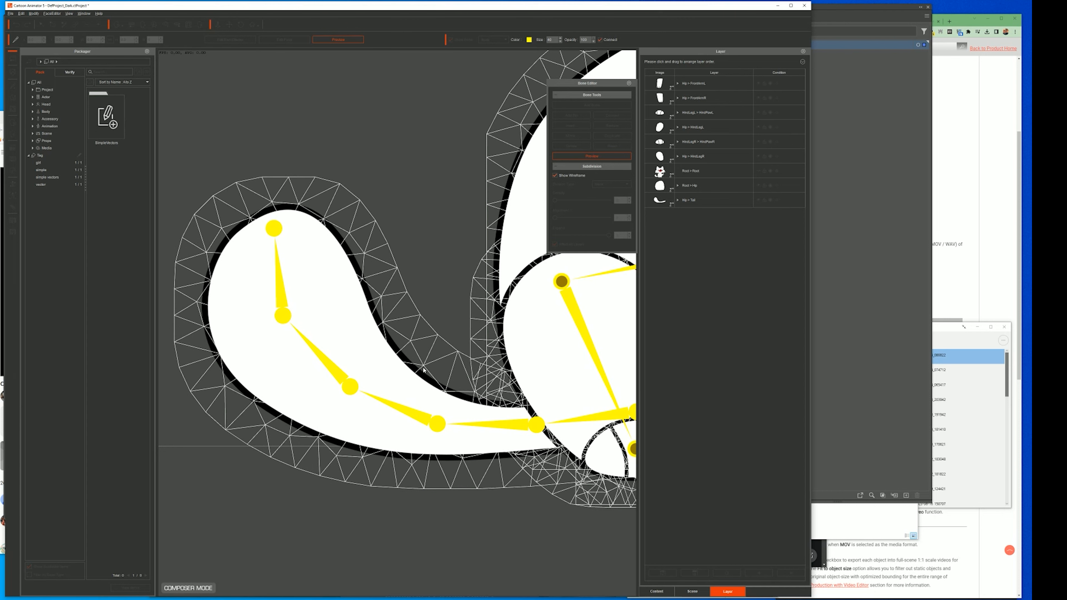
Step: Try bending the tail by the joint nearest its tip bone with the dense mesh, and leave the preview
click(283, 311)
drag(296, 299, 256, 289)
click(600, 158)
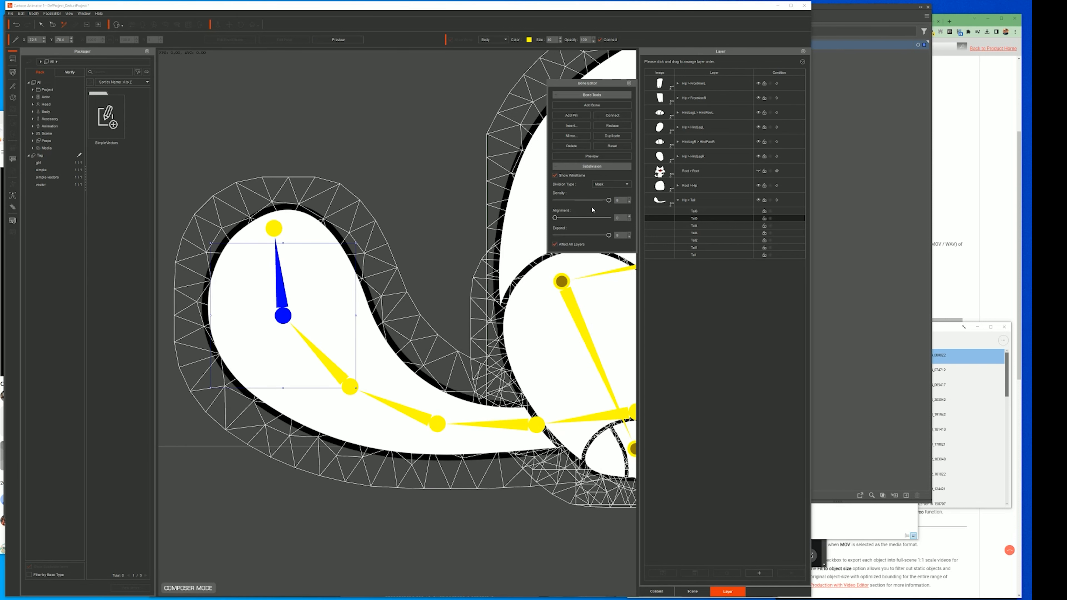
Step: Lower the mesh density and expansion for all layers and raise the alignment to near its maximum
click(573, 200)
click(570, 235)
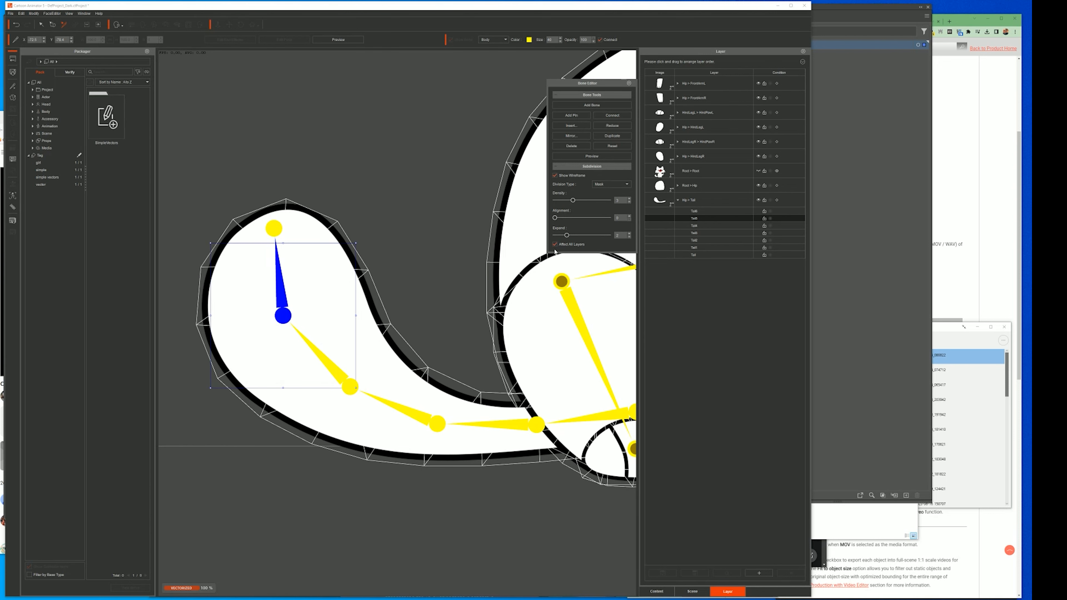
click(604, 217)
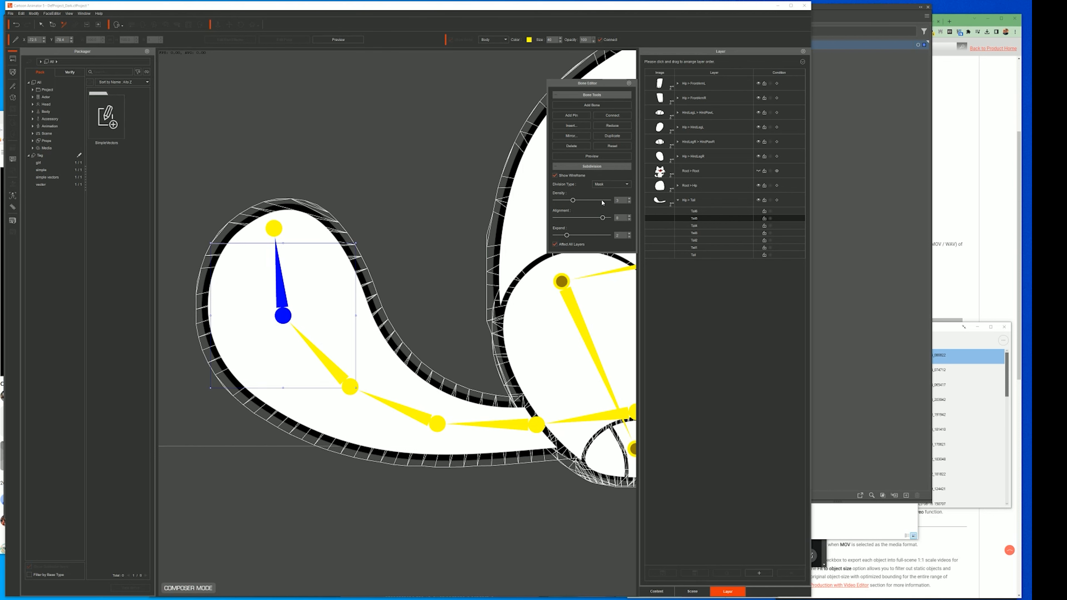
Step: Preview the tail bending up toward the body with the high alignment, hide the wireframe, and leave the preview
click(338, 39)
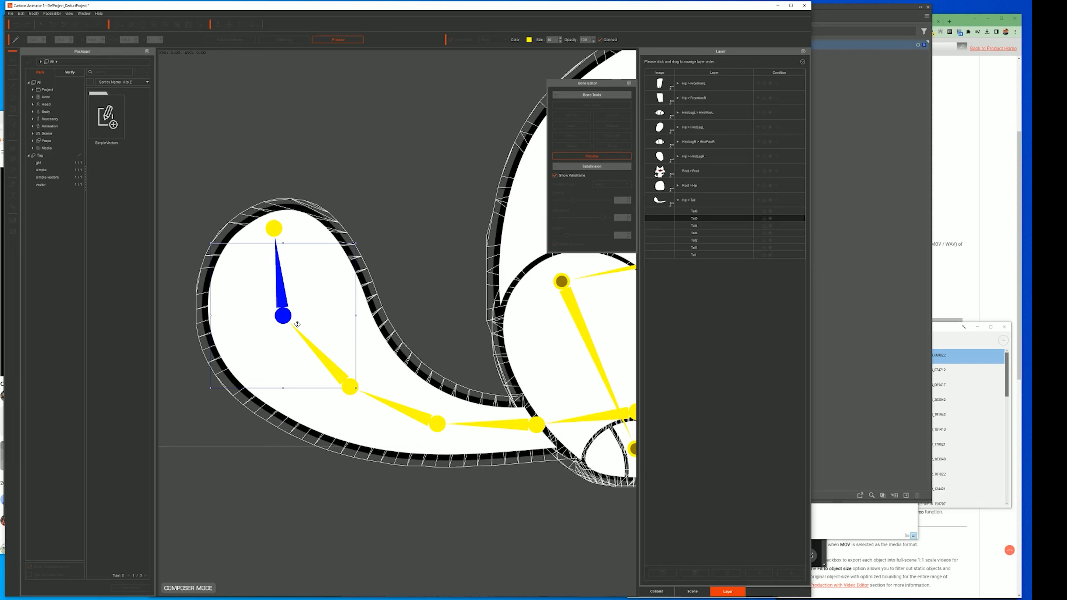
drag(289, 314, 332, 247)
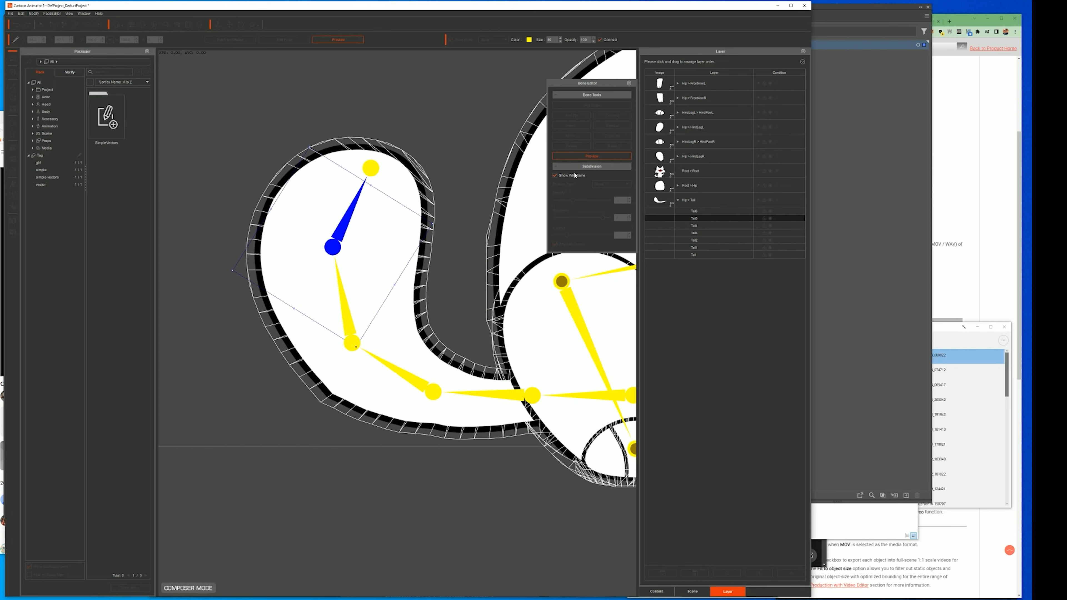
click(556, 175)
click(589, 156)
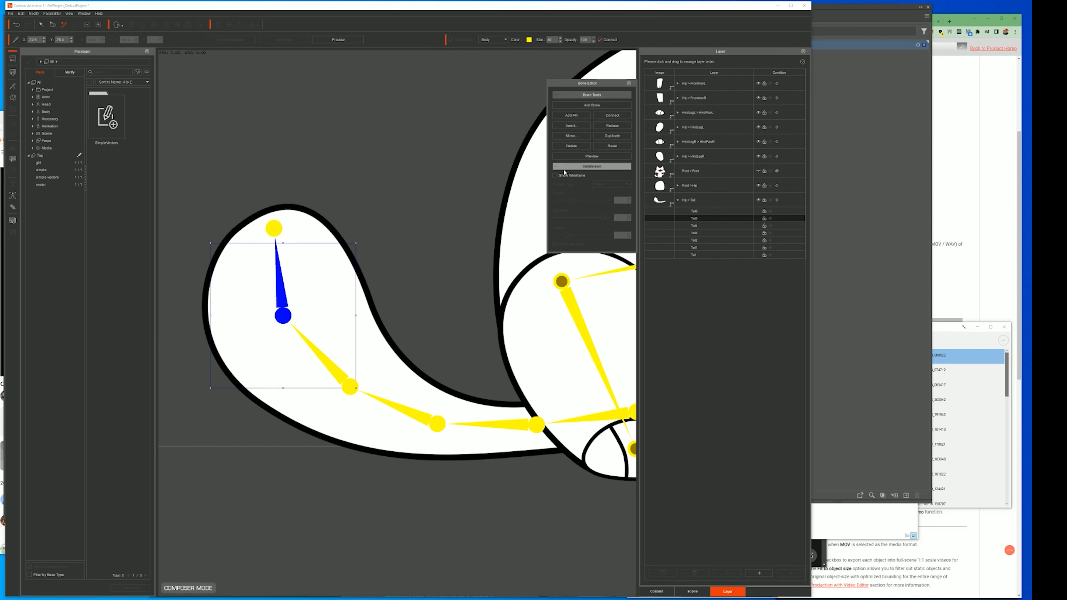
Step: Show the wireframe again, reduce the alignment to its minimum, and preview the same upward tail bend
click(556, 175)
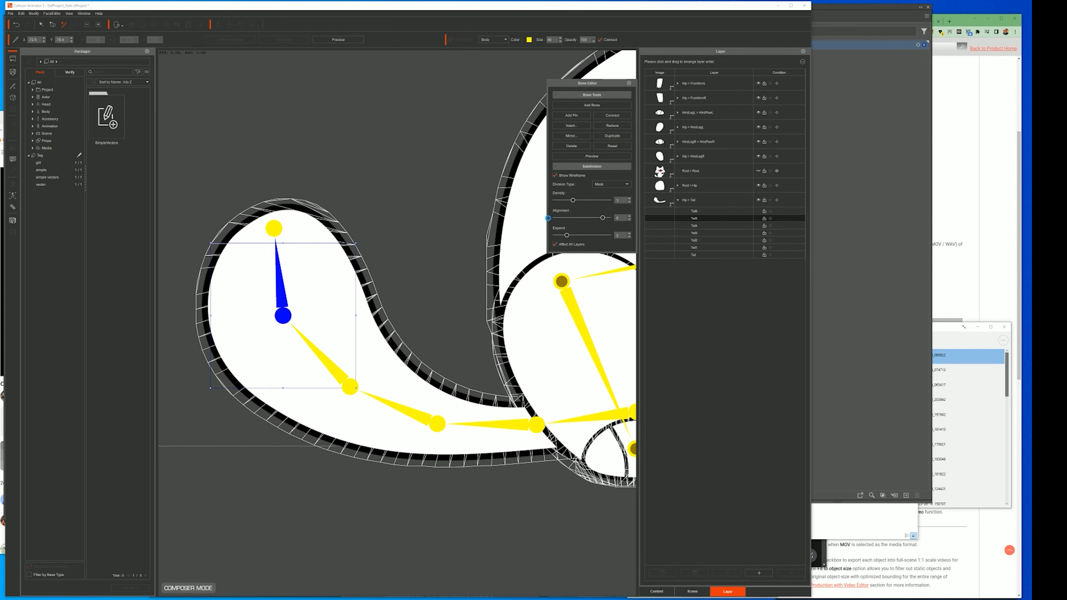
drag(603, 218, 549, 218)
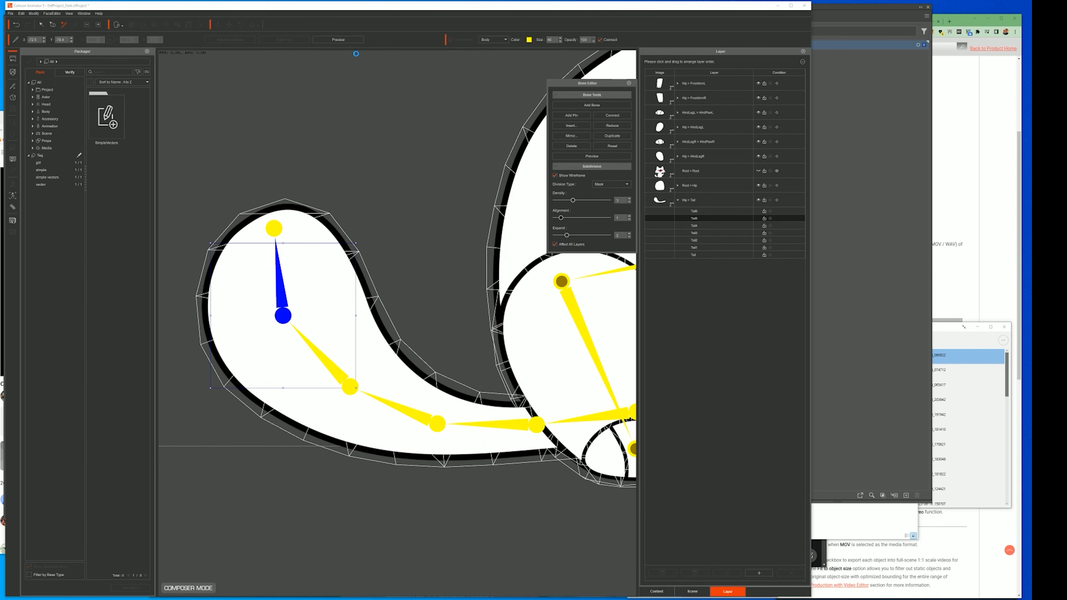
click(339, 39)
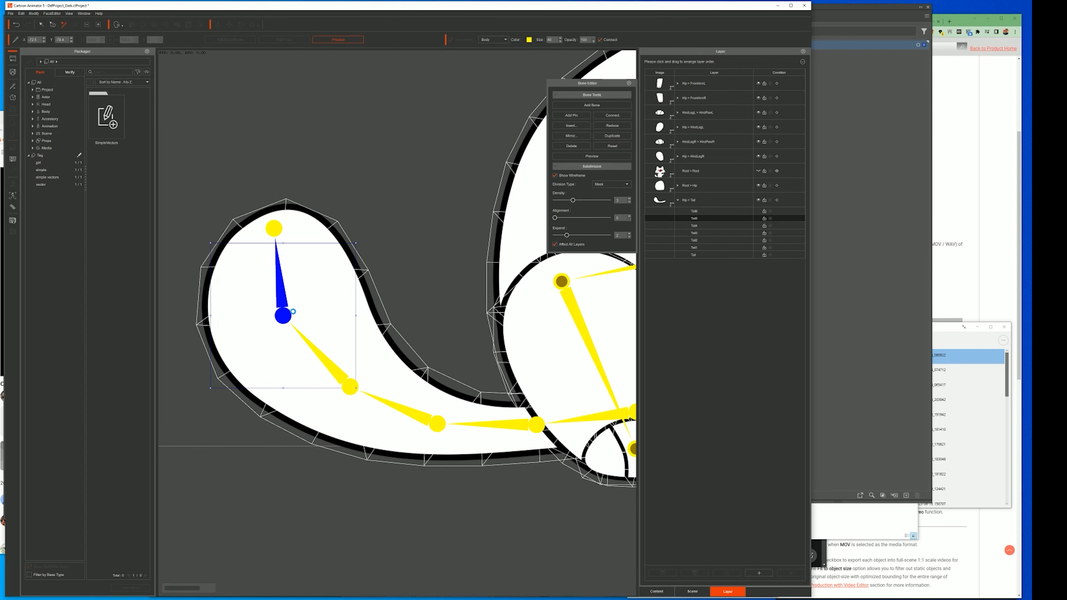
drag(284, 313, 348, 210)
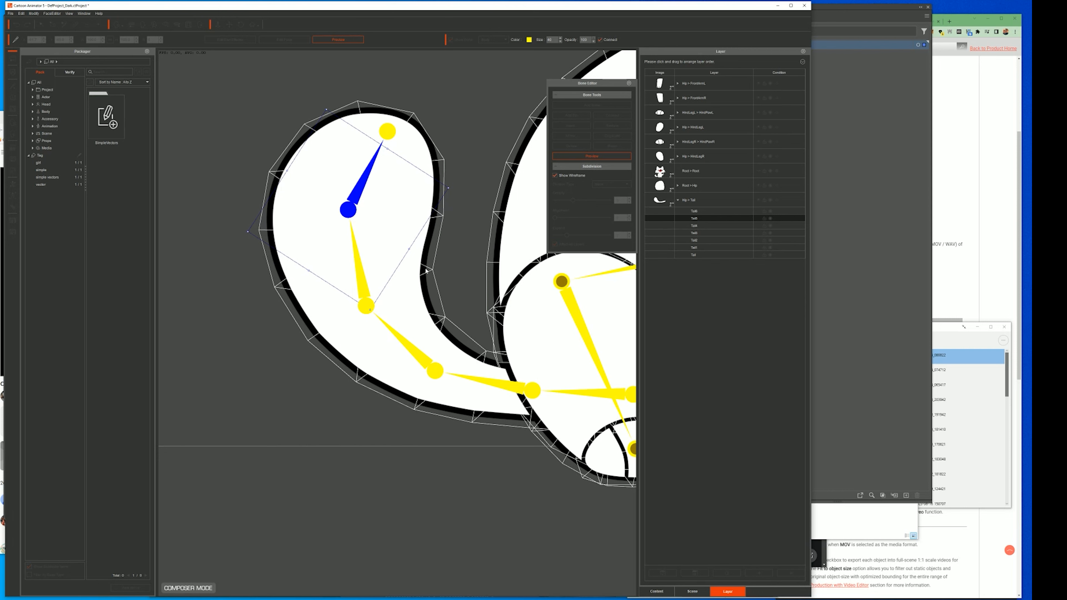
click(582, 156)
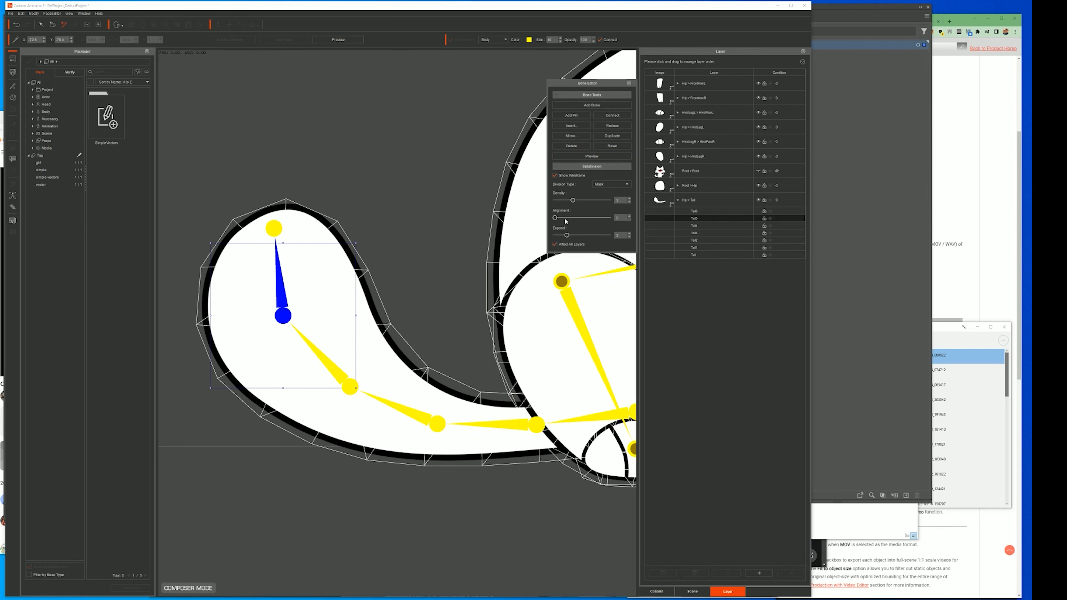
Step: Increase the mesh expansion by one notch for all layers and deselect the tail bone
click(570, 235)
drag(571, 234, 574, 236)
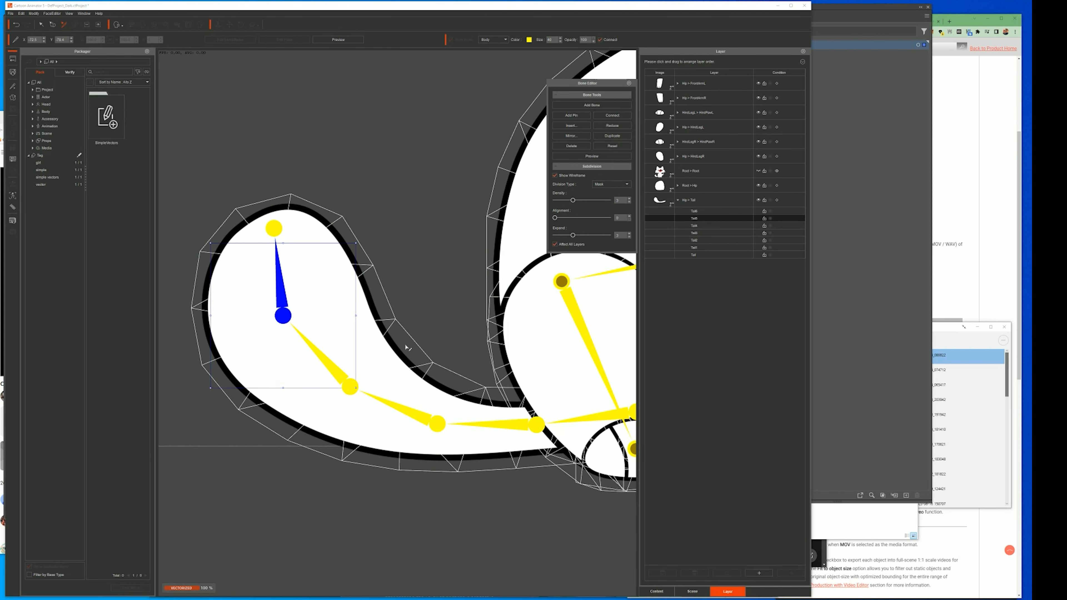
click(447, 242)
scroll(445, 244, down, 6)
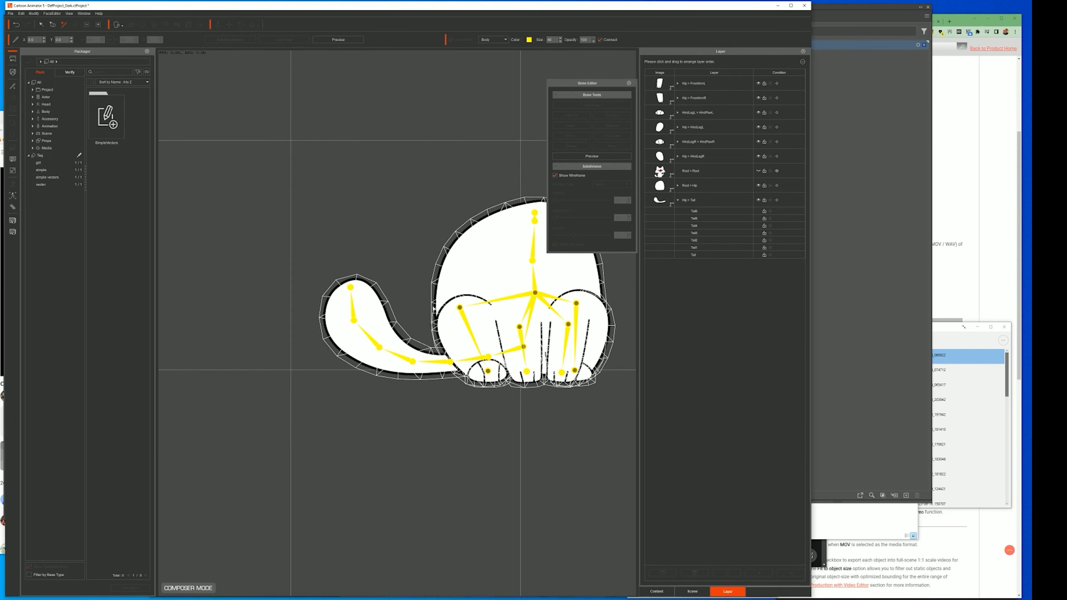
drag(500, 251, 402, 345)
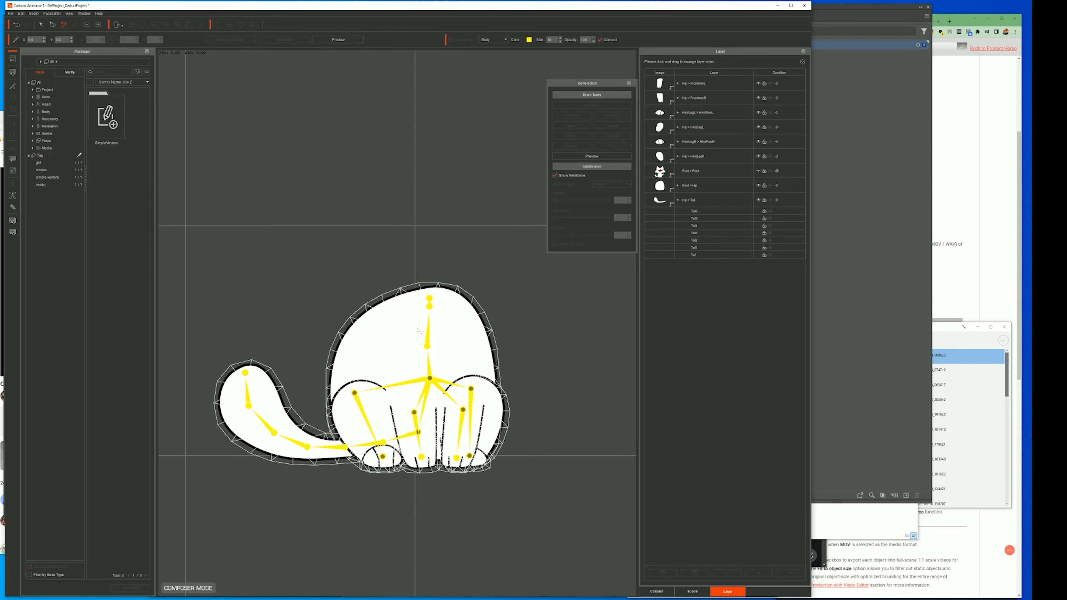
Step: Unhide the Root layer holding the reference kitten and turn off the subdivision wireframe
click(759, 171)
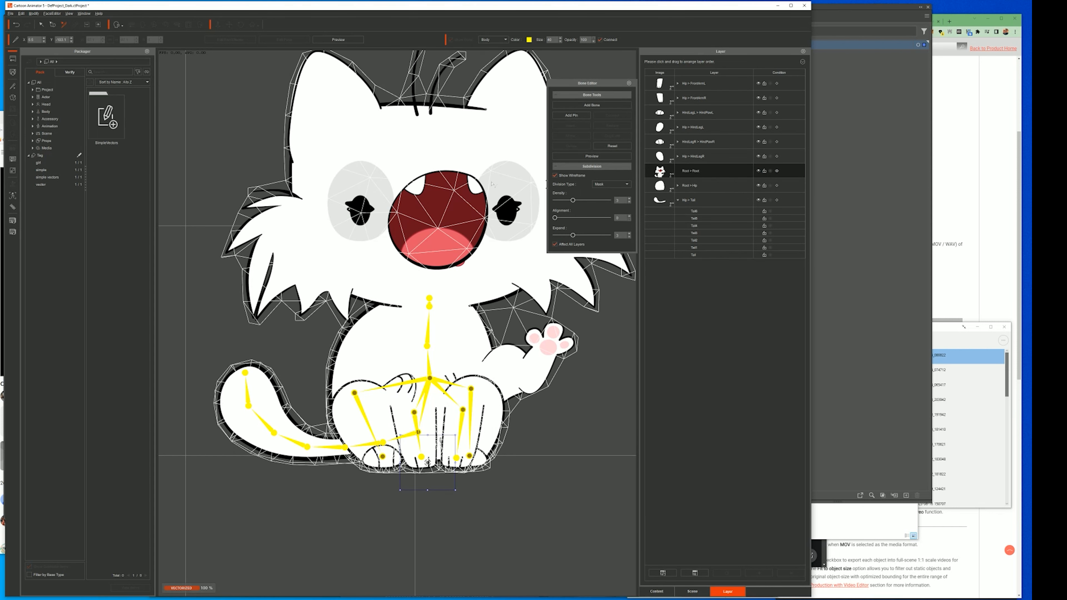
click(555, 176)
drag(597, 334, 590, 401)
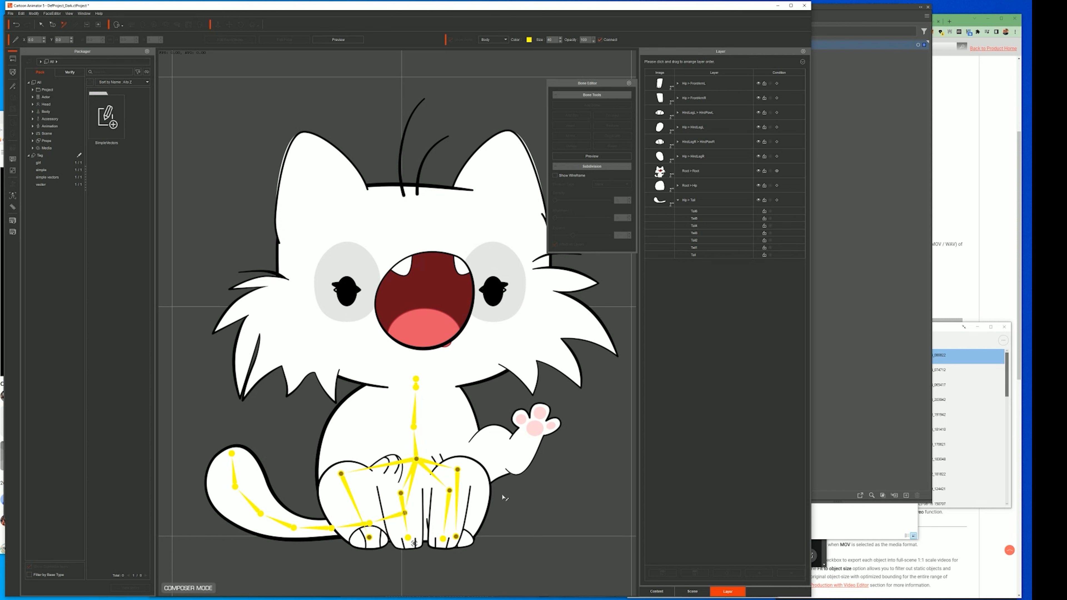
drag(514, 516, 512, 488)
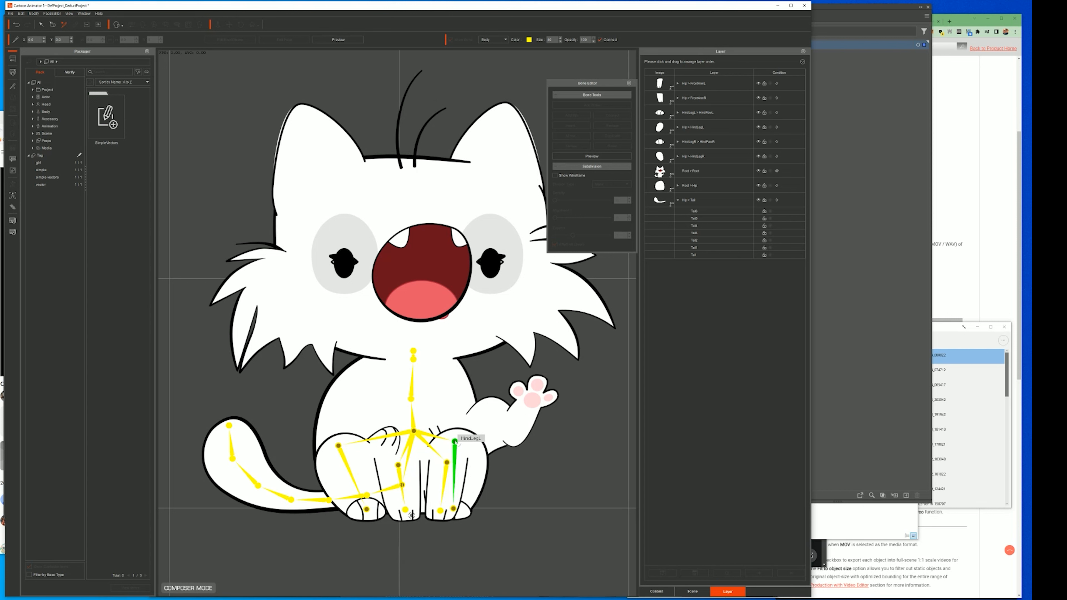
Step: Add the raised hind leg SVG as a second sprite for HindLegL and align it with the reference kitten's raised paw
click(455, 442)
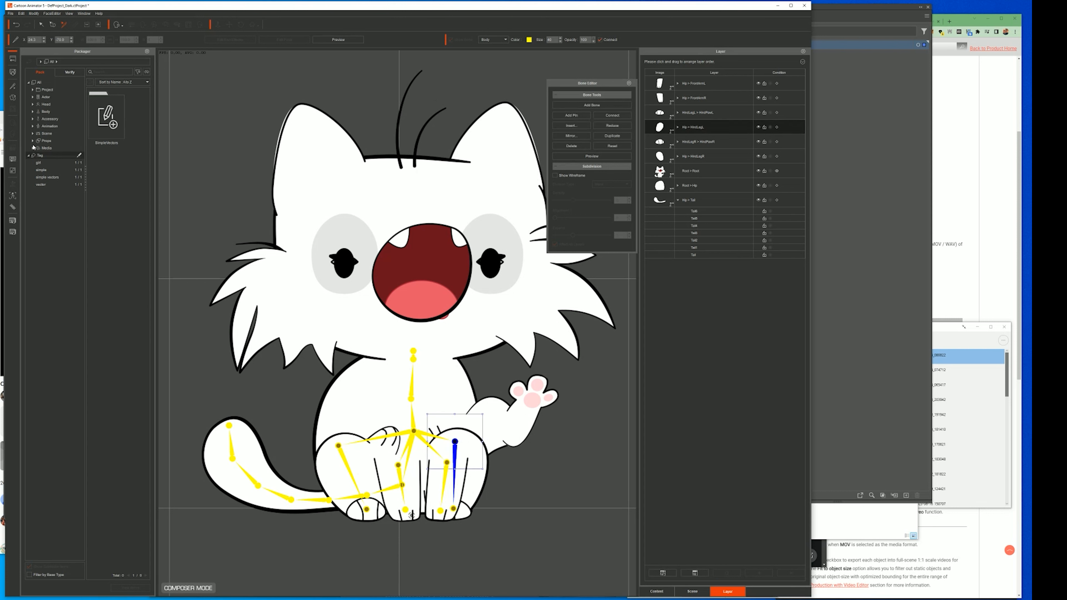
click(12, 98)
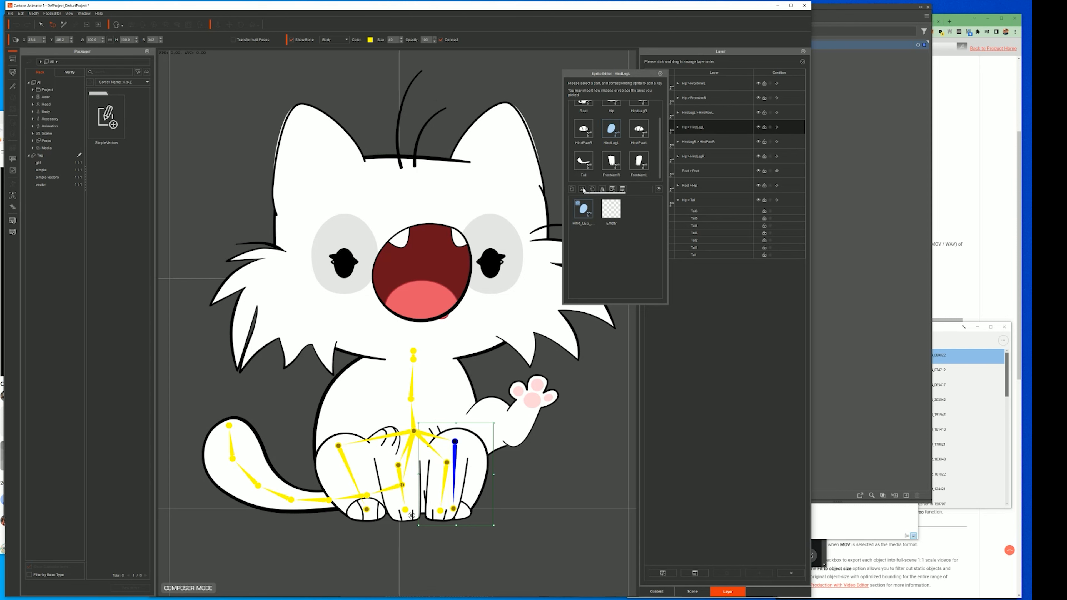
click(572, 189)
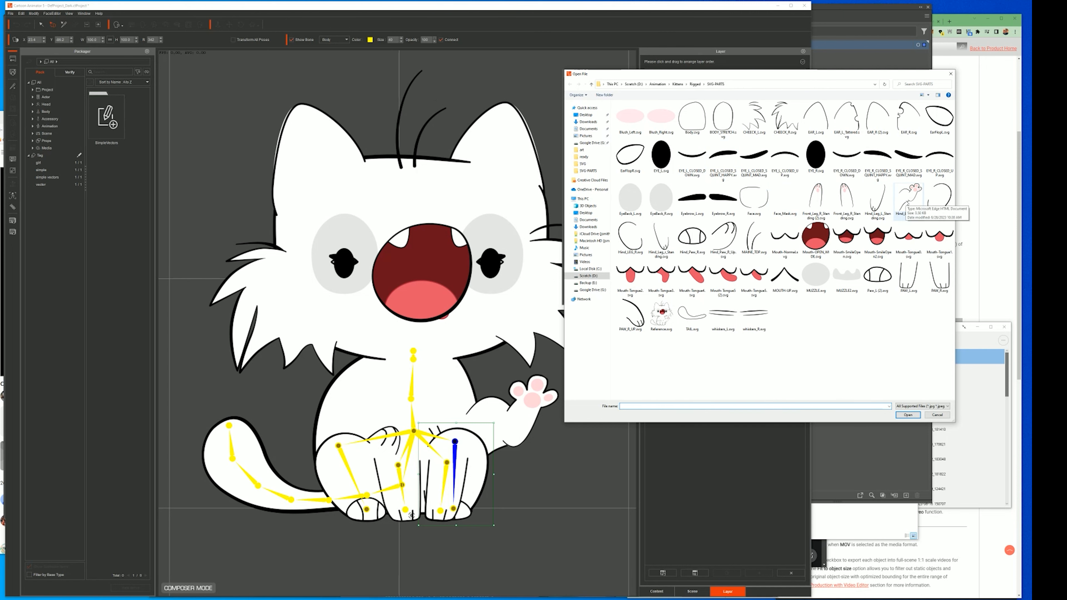
double_click(909, 201)
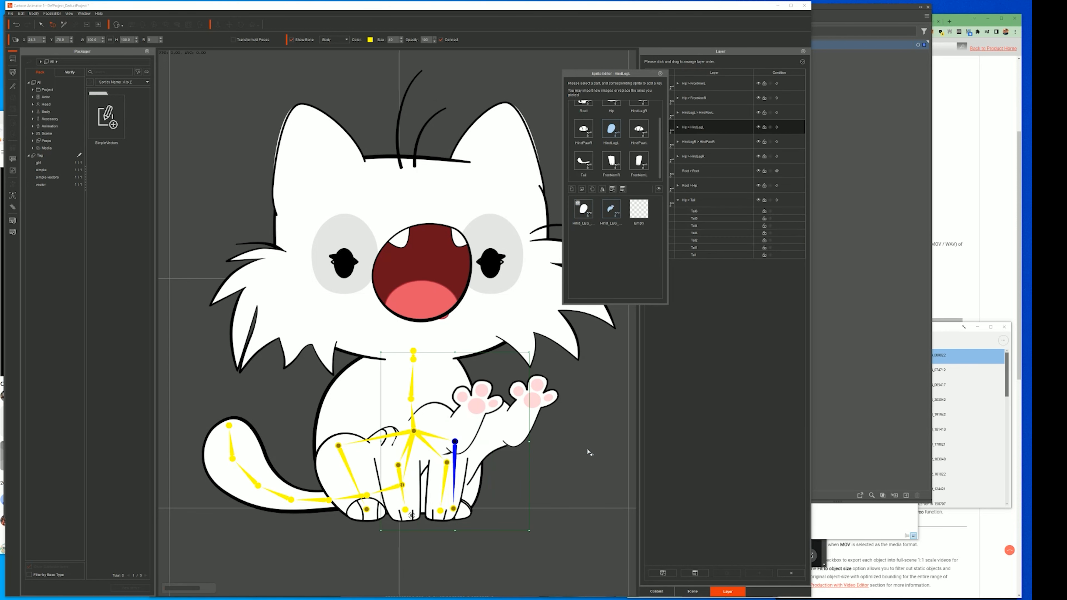
drag(494, 414, 529, 411)
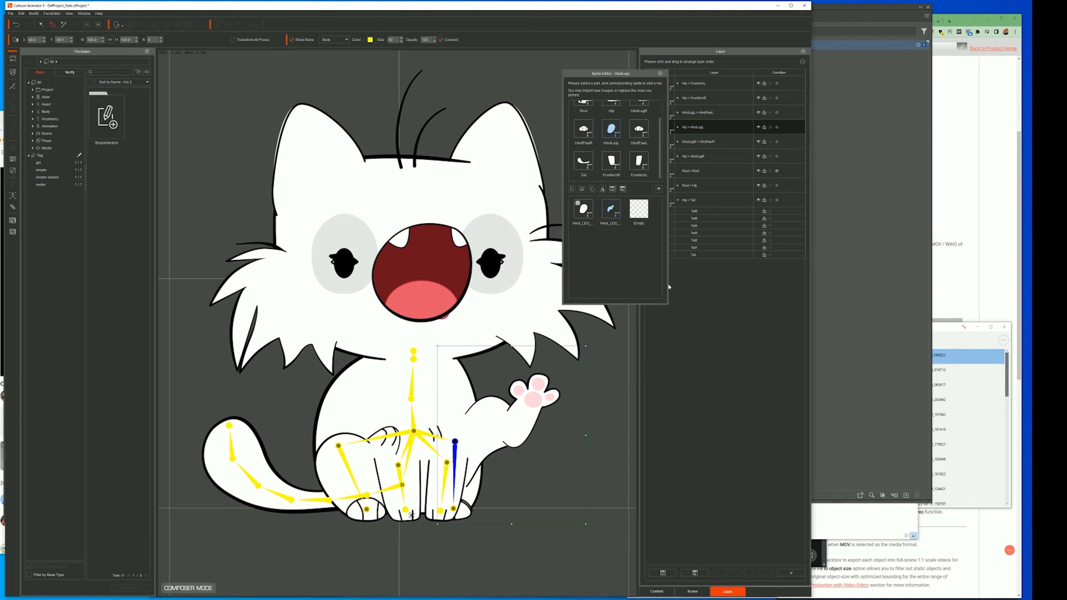
Step: Switch HindLegL between its original and raised leg sprites to compare them, leaving the original one active
click(585, 212)
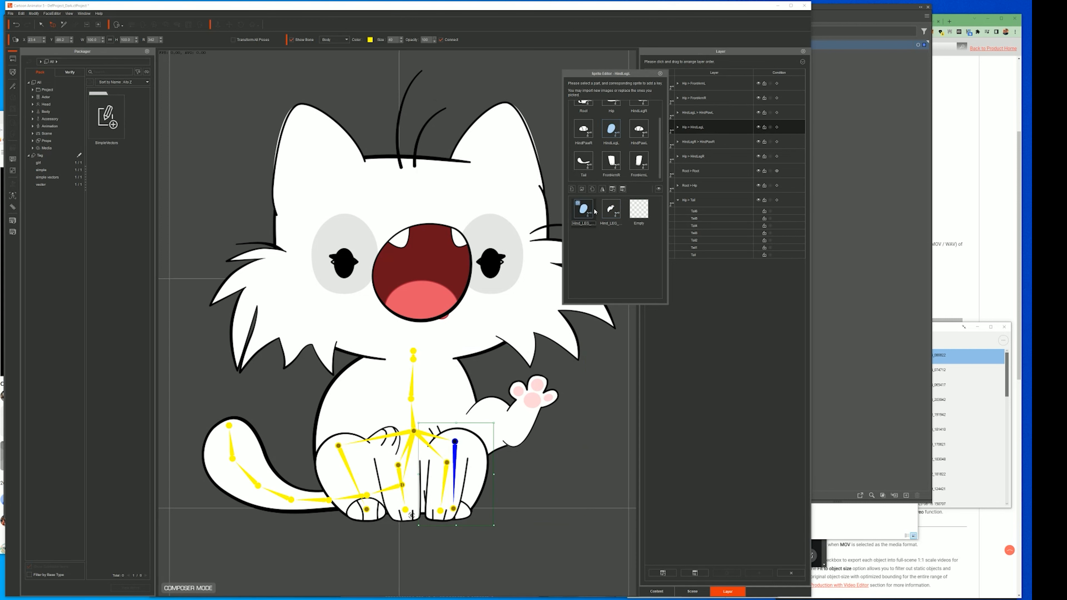
click(610, 210)
click(590, 212)
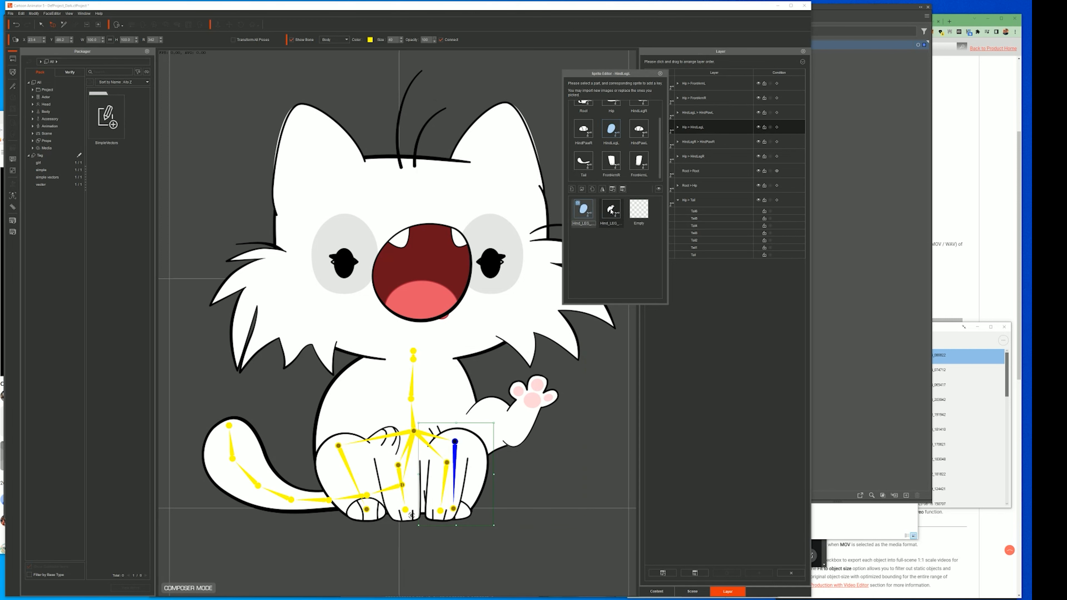
Step: Preview the raised leg sprite on HindLegL once more and restore the original sprite
click(613, 211)
click(585, 211)
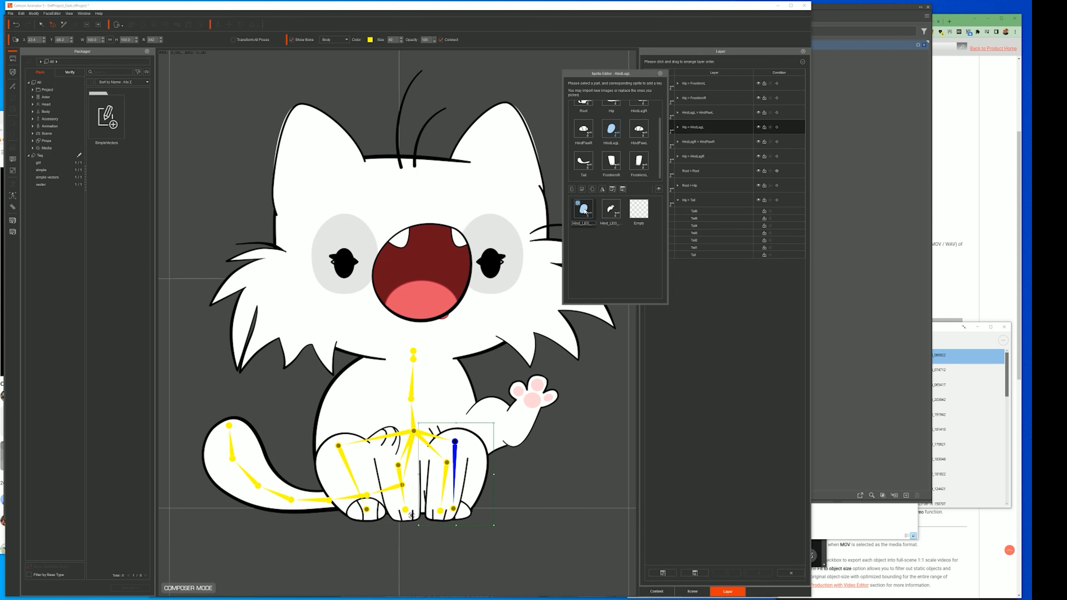
Step: Examine the standing leg and paw drawings in the SVG-PARTS folder to find an alternate pose for FrontArmL
click(447, 463)
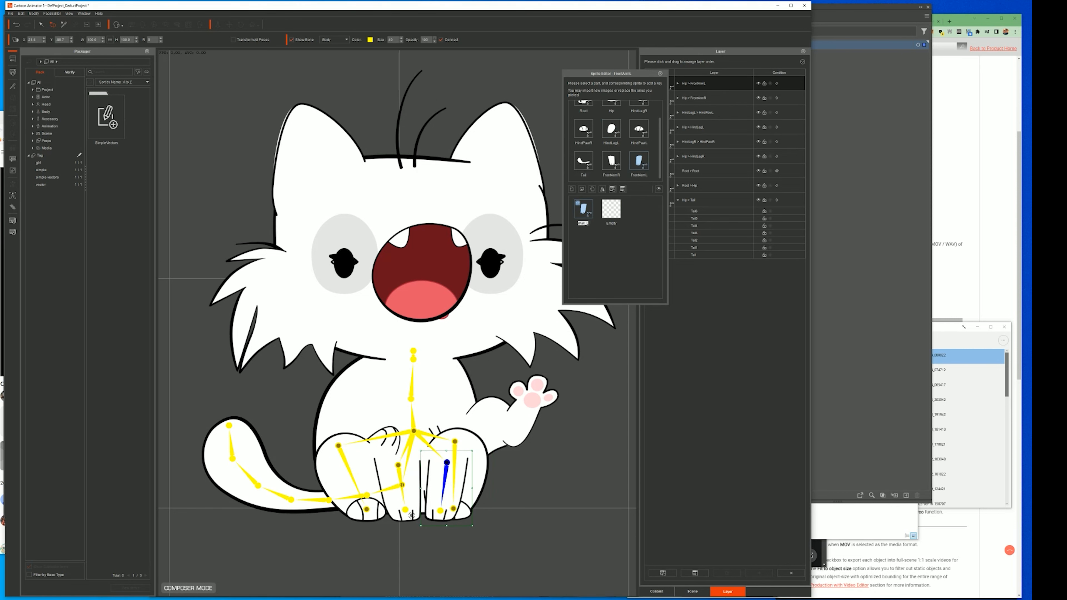
click(108, 587)
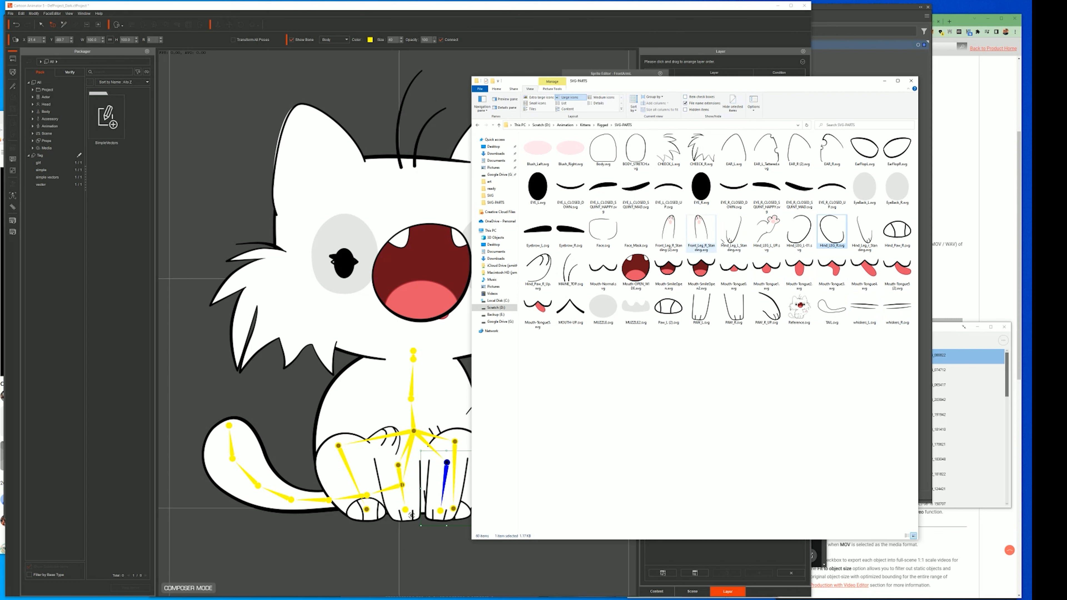
click(767, 232)
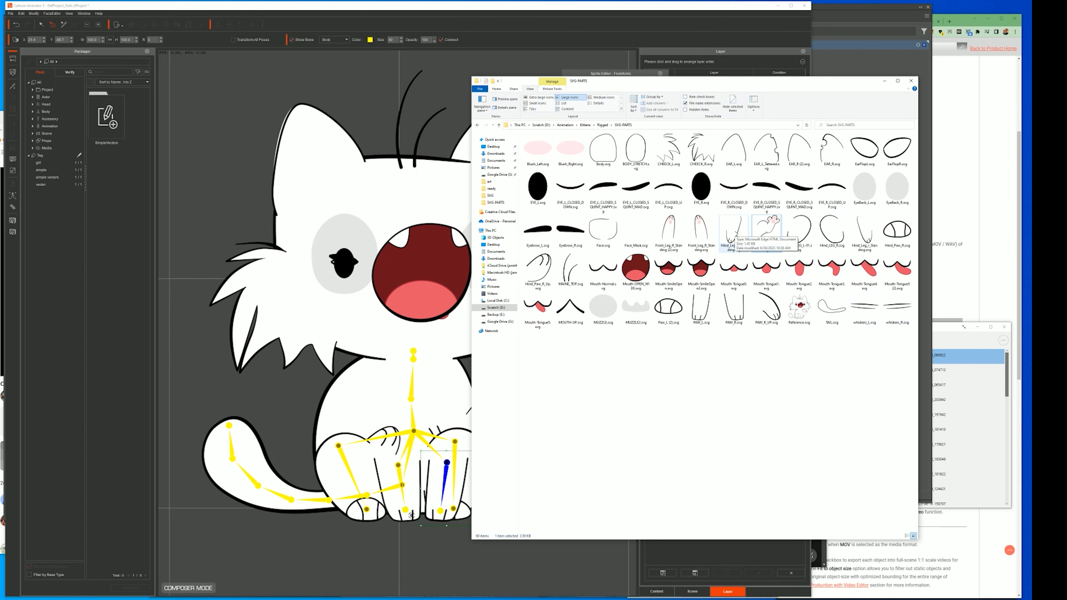
click(734, 309)
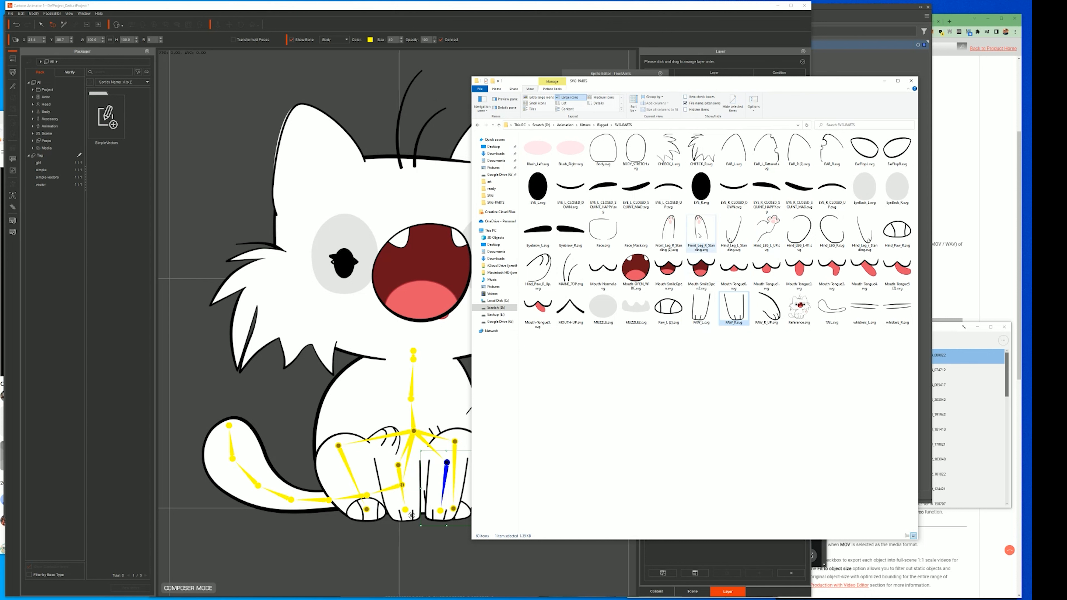
click(700, 236)
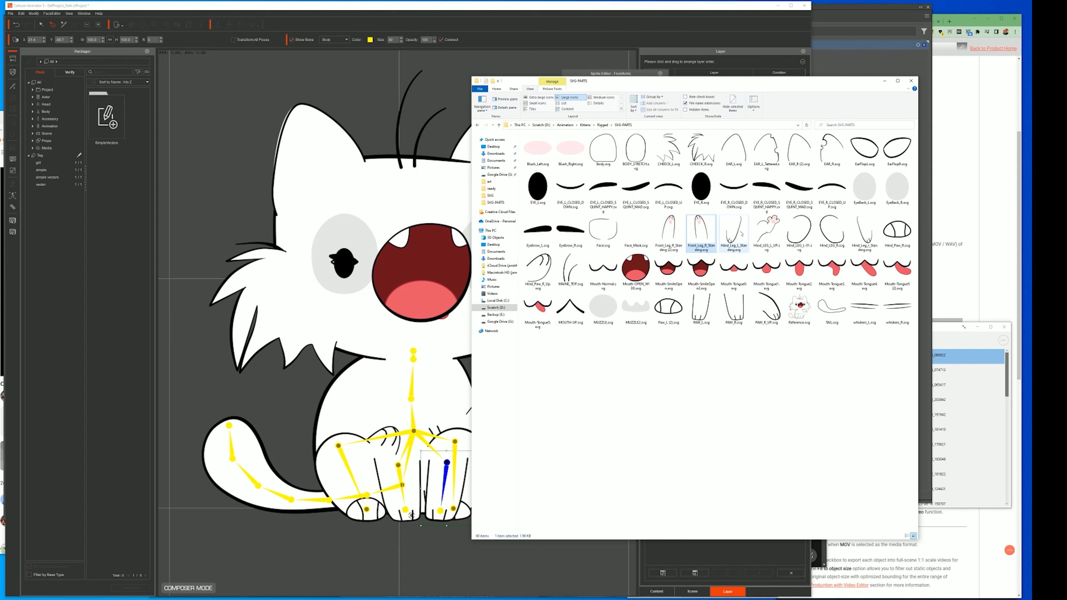
click(738, 236)
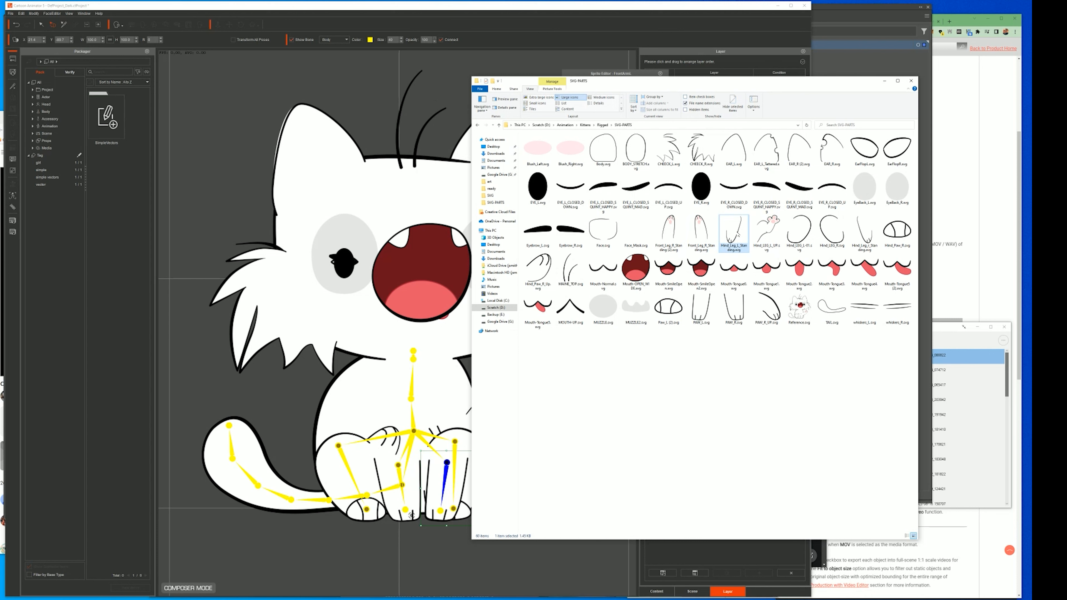
click(701, 232)
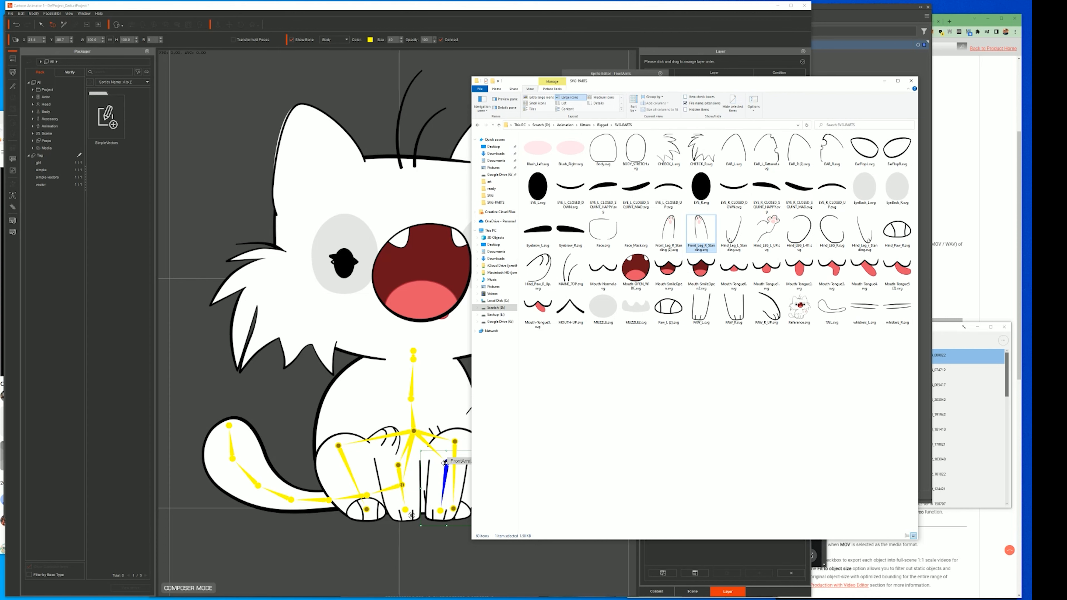
click(445, 463)
Step: Add the Hind_Leg_L_Standing SVG as a second sprite for FrontArmL and place it over that front leg
click(572, 189)
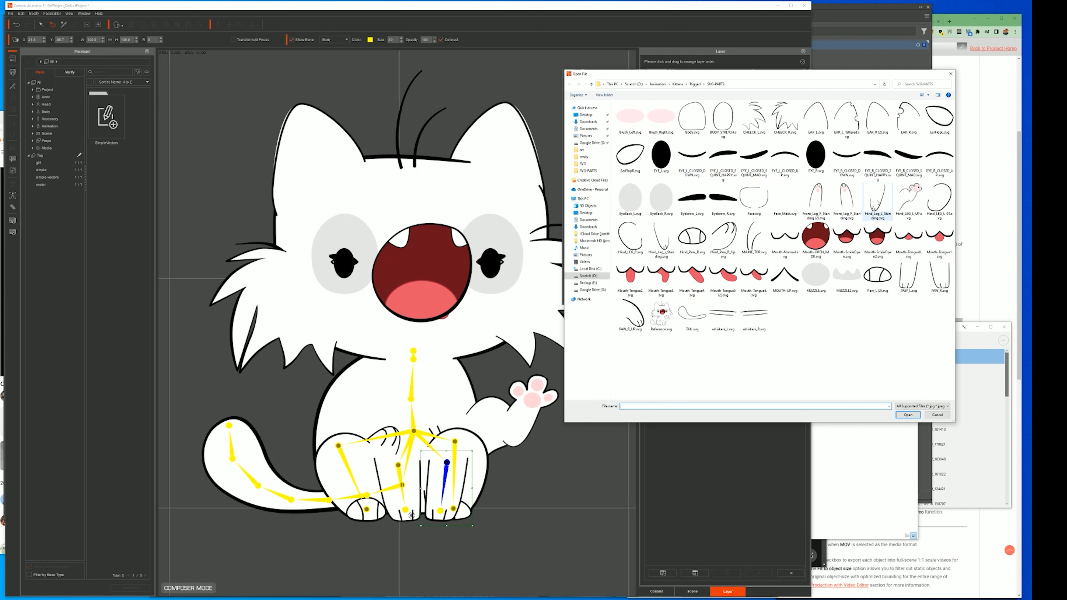
double_click(875, 205)
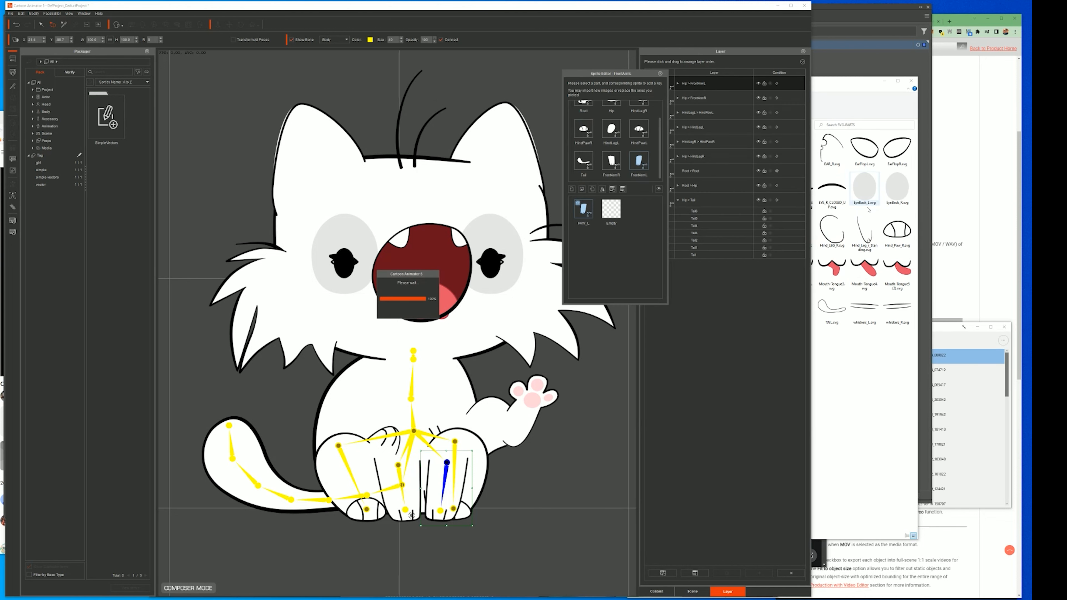
drag(469, 448, 439, 481)
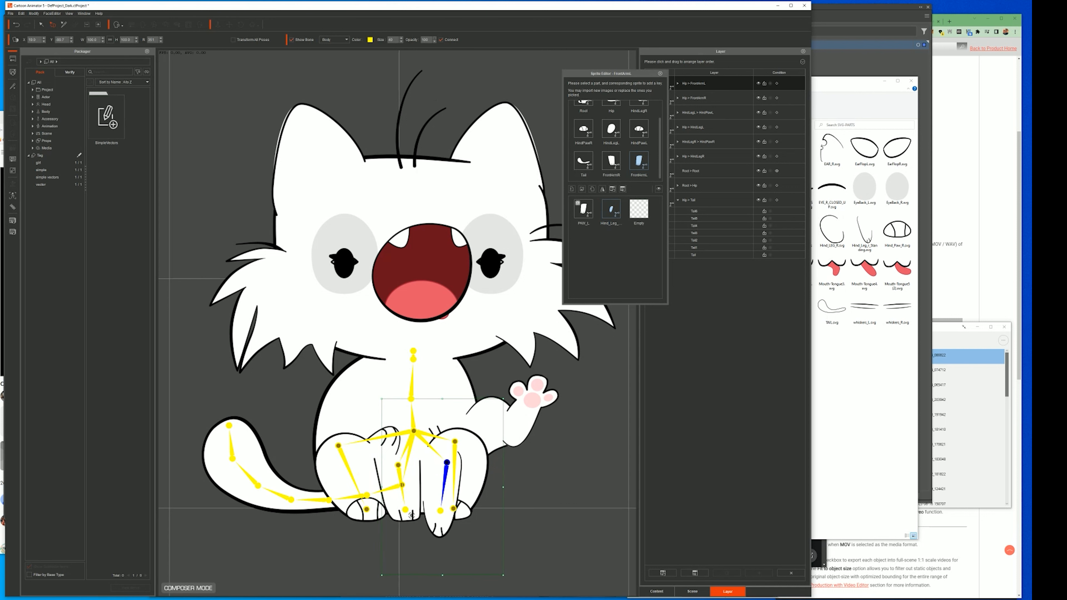
Step: In the Illustrator template, hide both Hind_Leg standing layers and toggle PAW_R_UP to identify the raised paw drawings, returning to Cartoon Animator
key(alt+Tab)
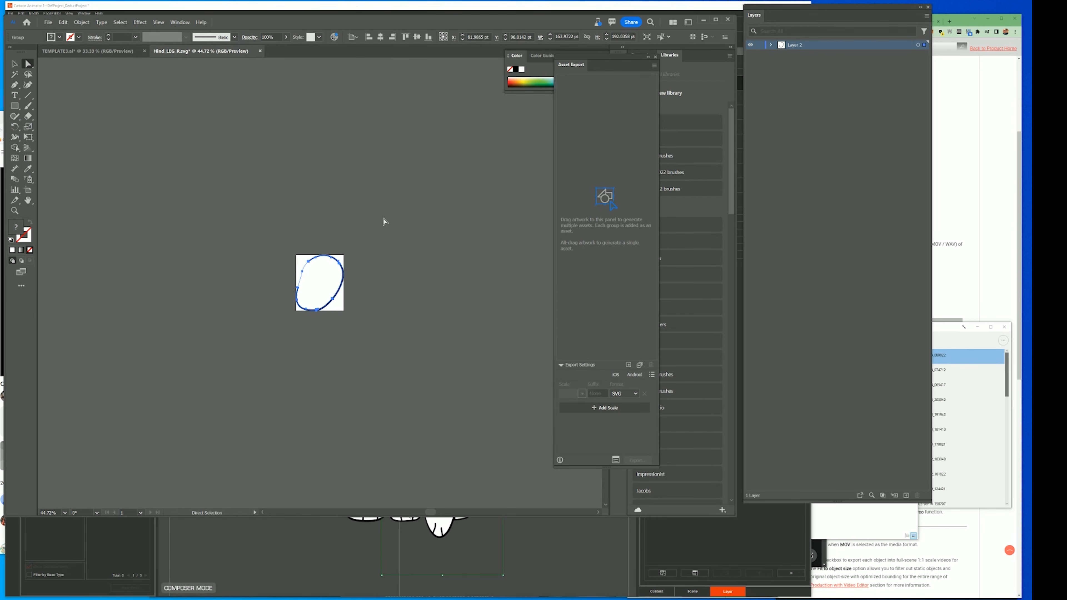
click(88, 51)
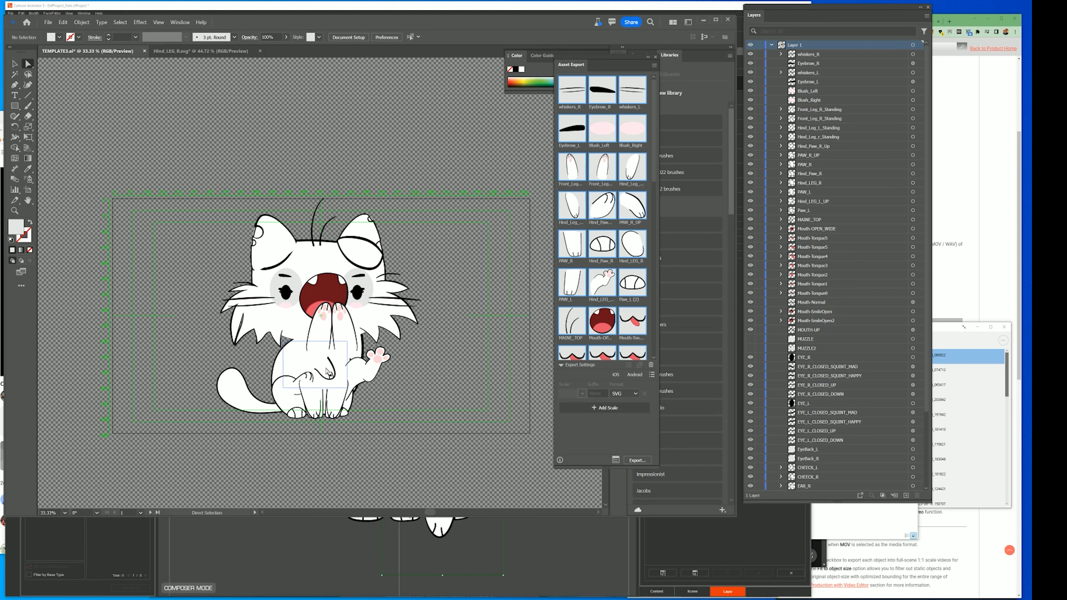
click(310, 395)
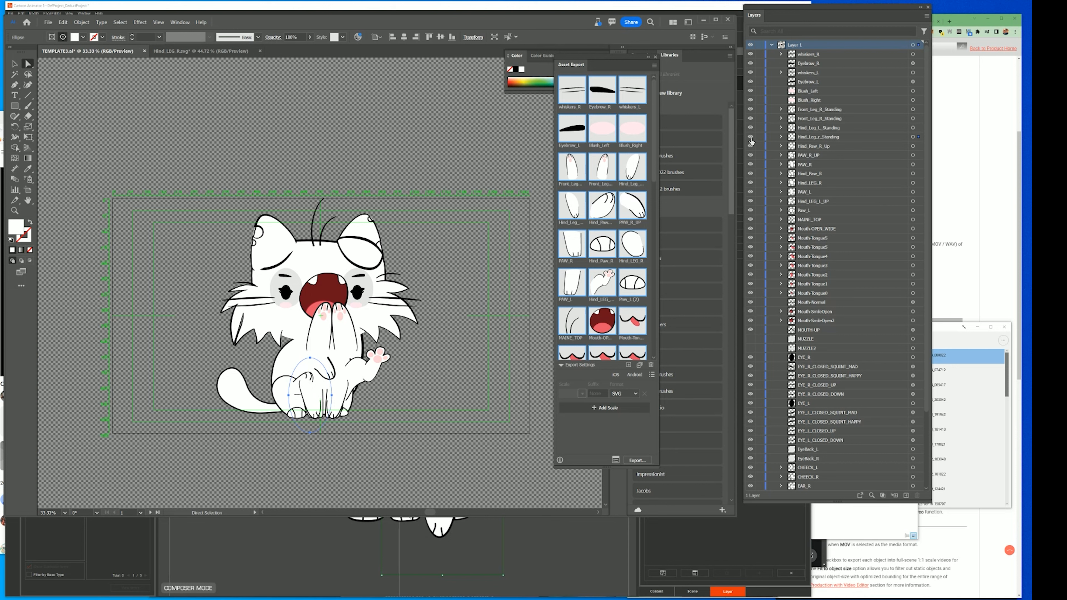
click(751, 136)
click(751, 127)
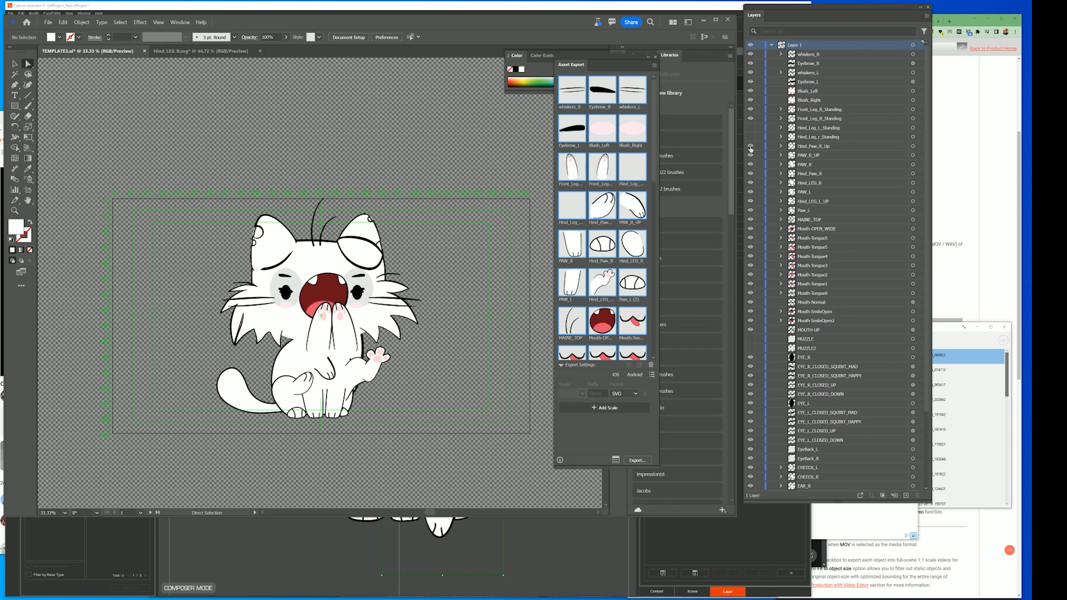
click(750, 155)
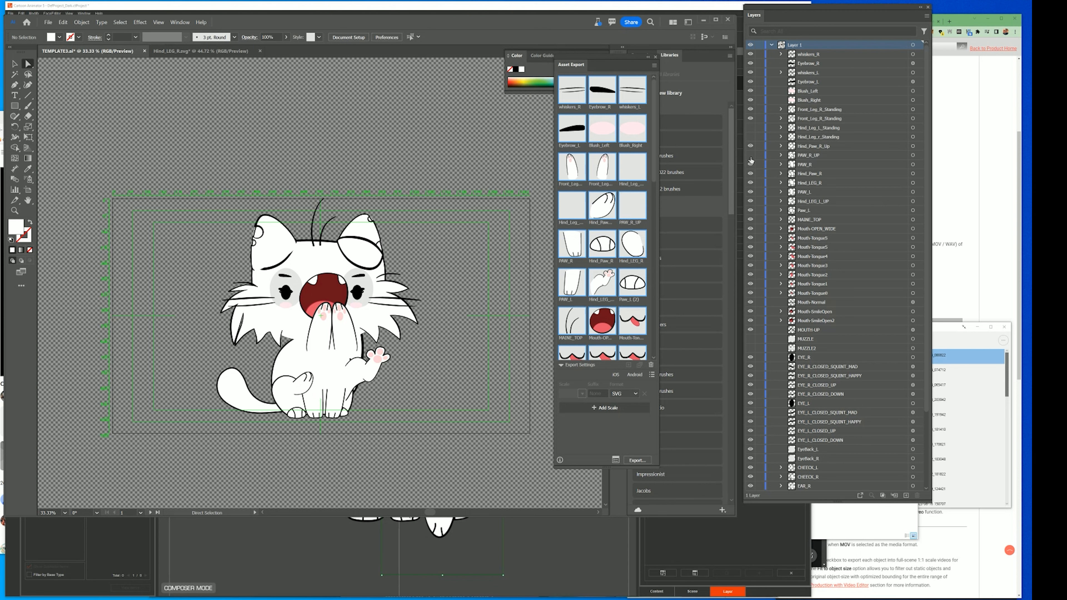
click(751, 156)
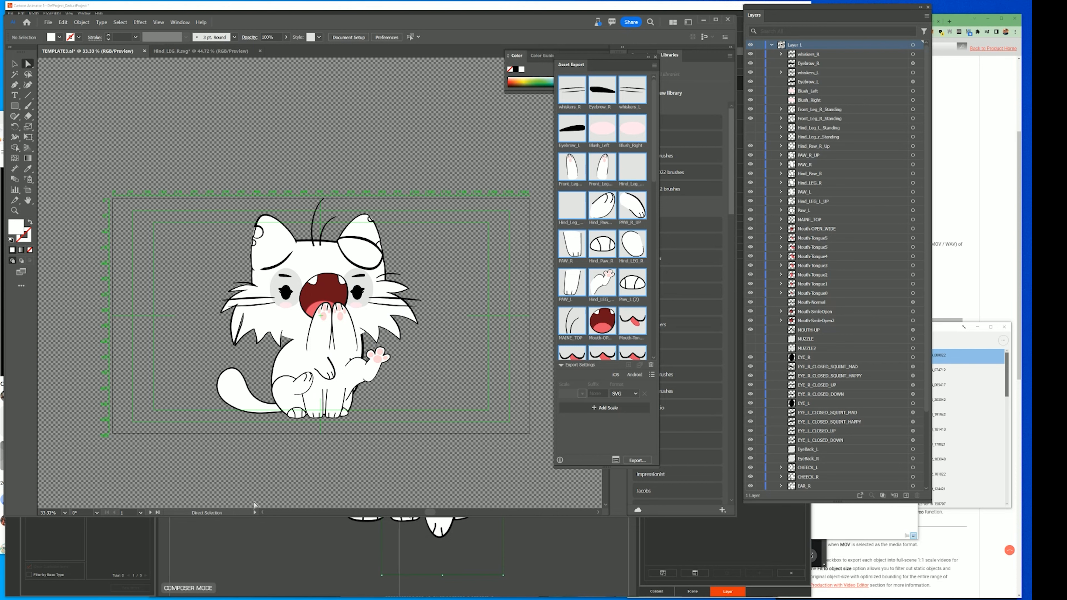
click(334, 596)
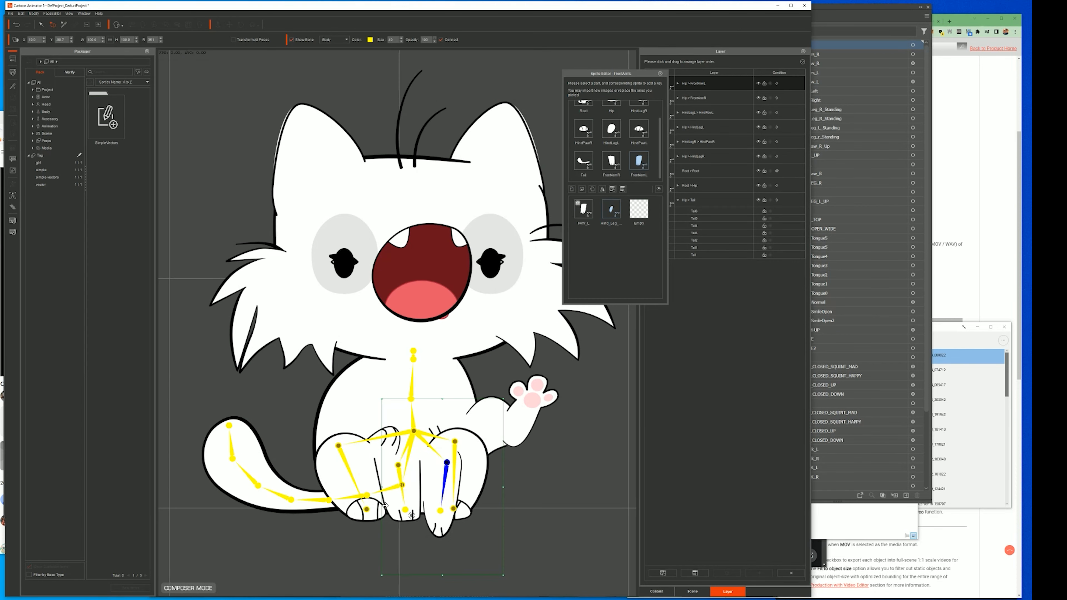
Step: Add Hind_Paw_R_Up.svg as a second sprite for HindPawR and move the Sprite Editor clear of the layer list
click(341, 449)
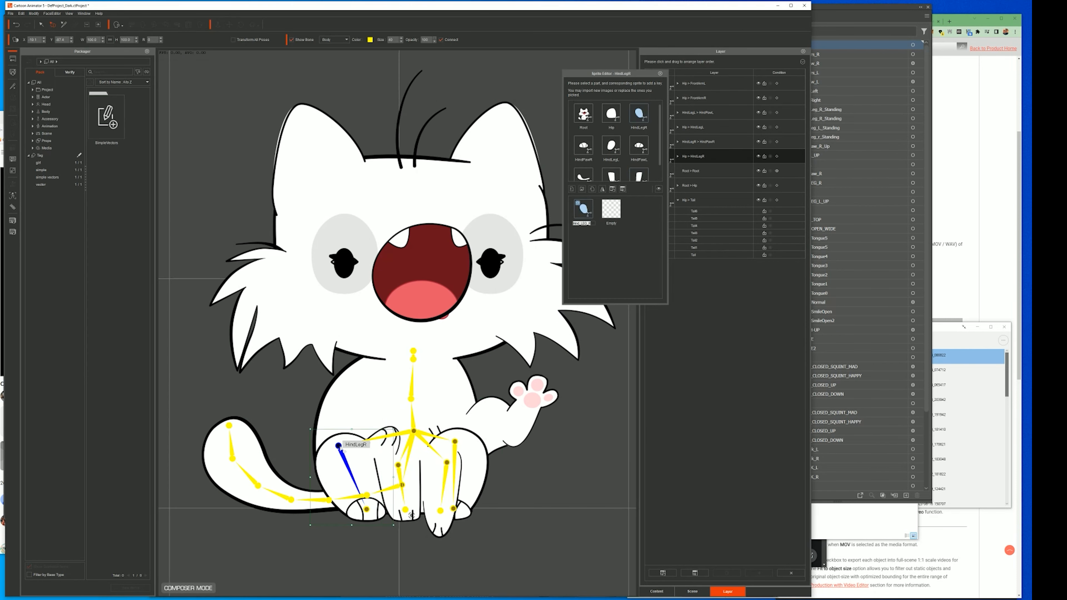
click(366, 509)
click(573, 190)
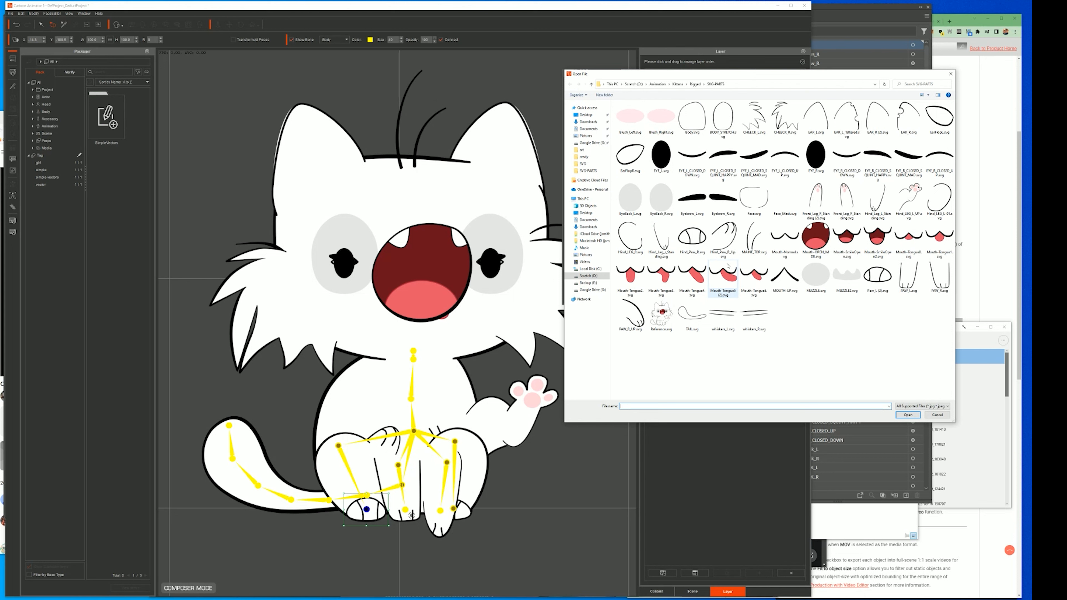
double_click(729, 242)
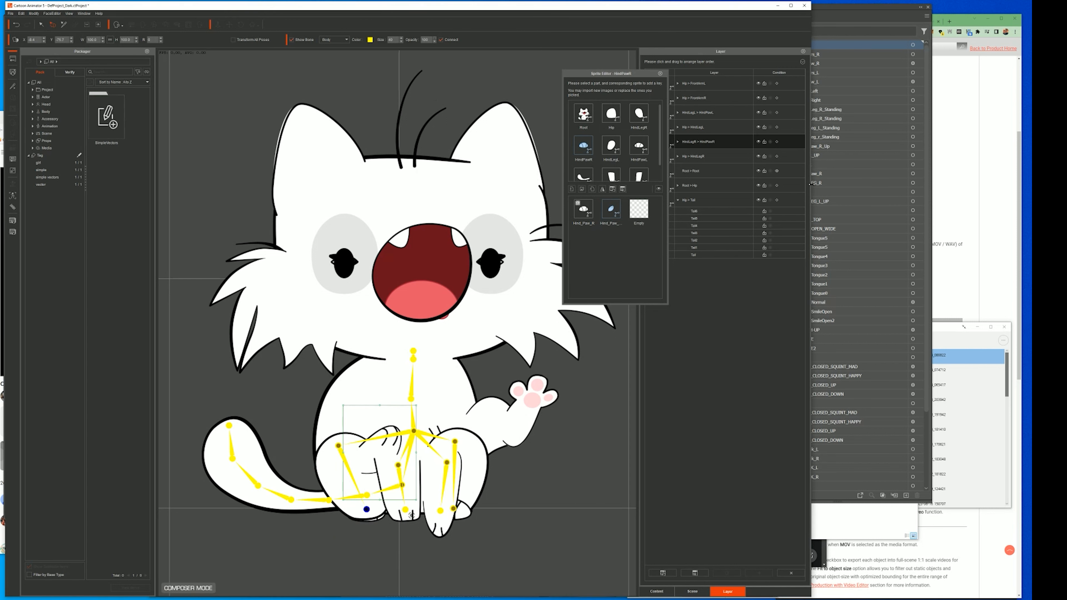
drag(641, 72, 891, 64)
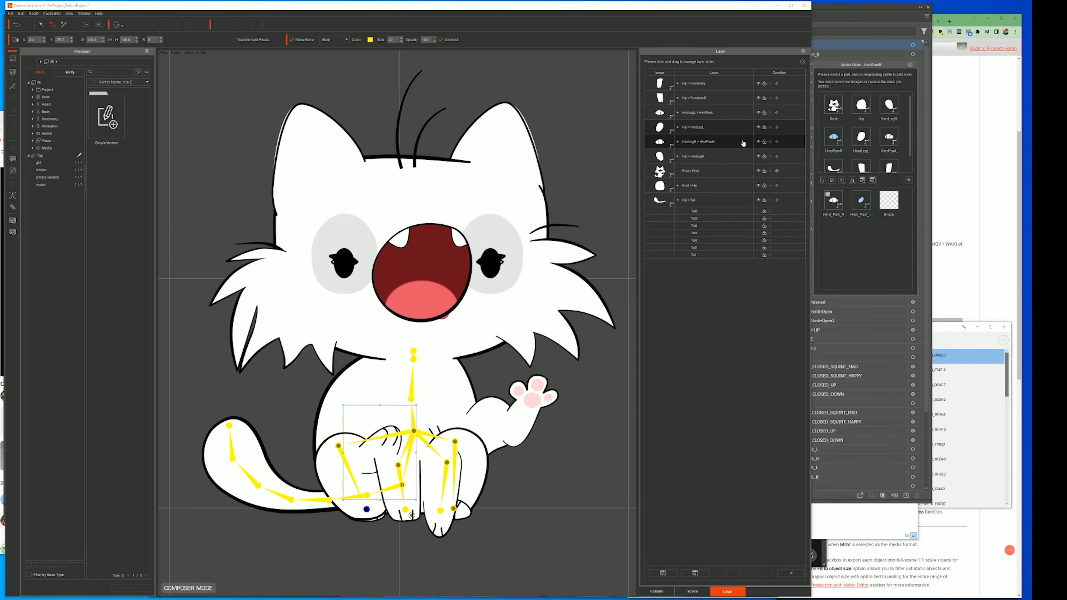
Step: Check the raised paw with the Root layer hidden and shown, and compare HindPawR's two sprites, leaving the original active
click(758, 171)
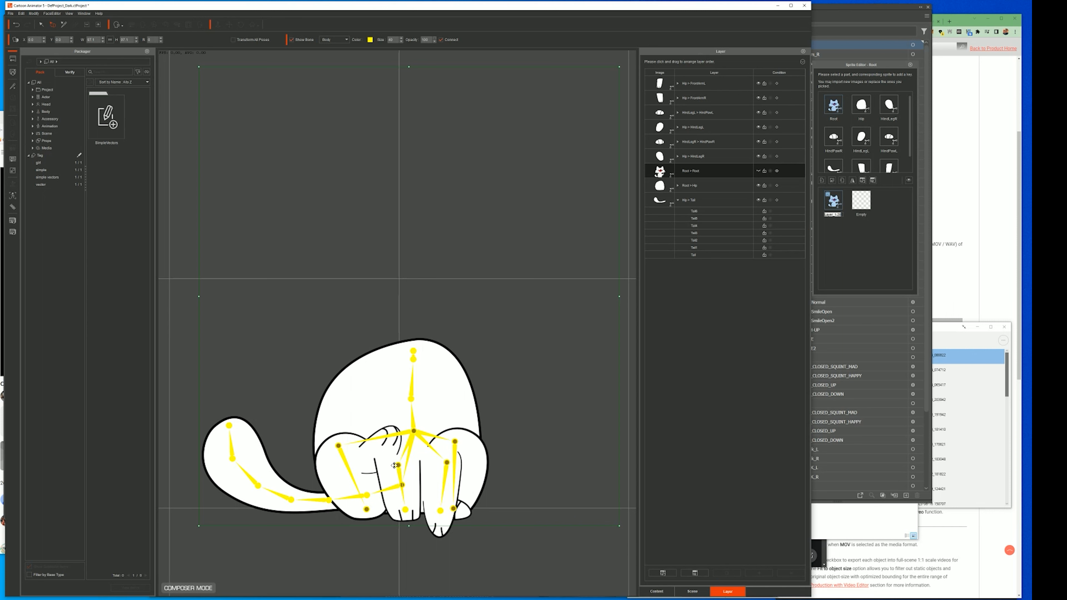
click(759, 171)
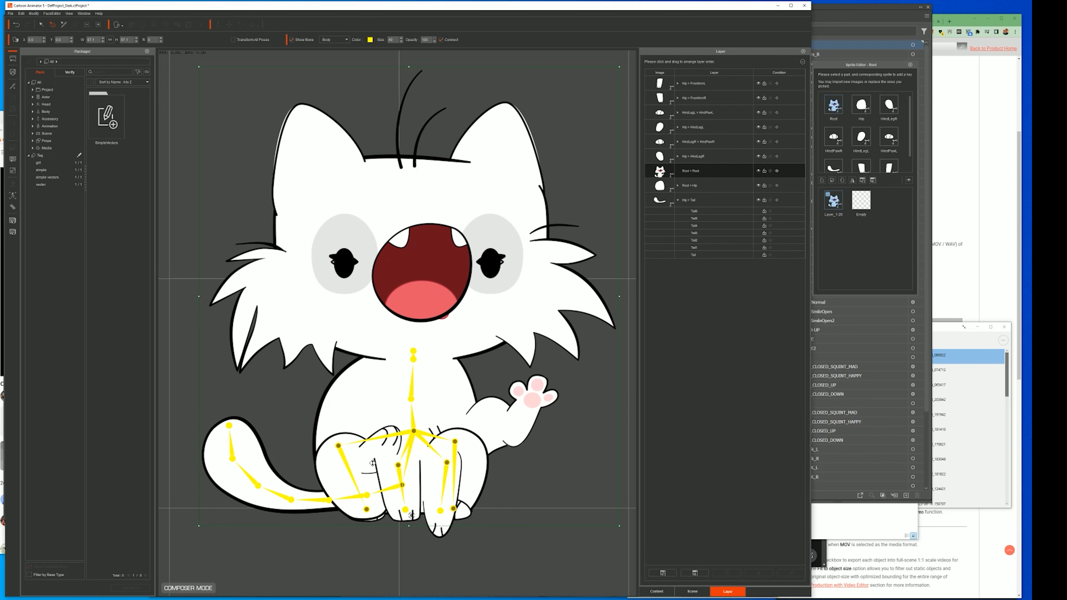
click(368, 509)
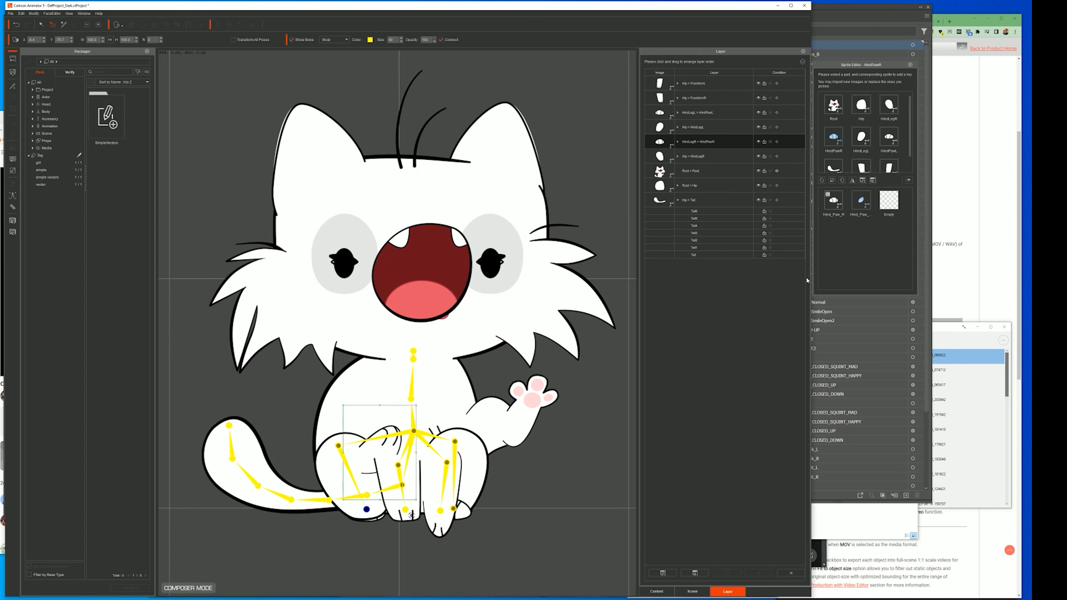
click(834, 203)
click(859, 204)
click(835, 204)
click(867, 201)
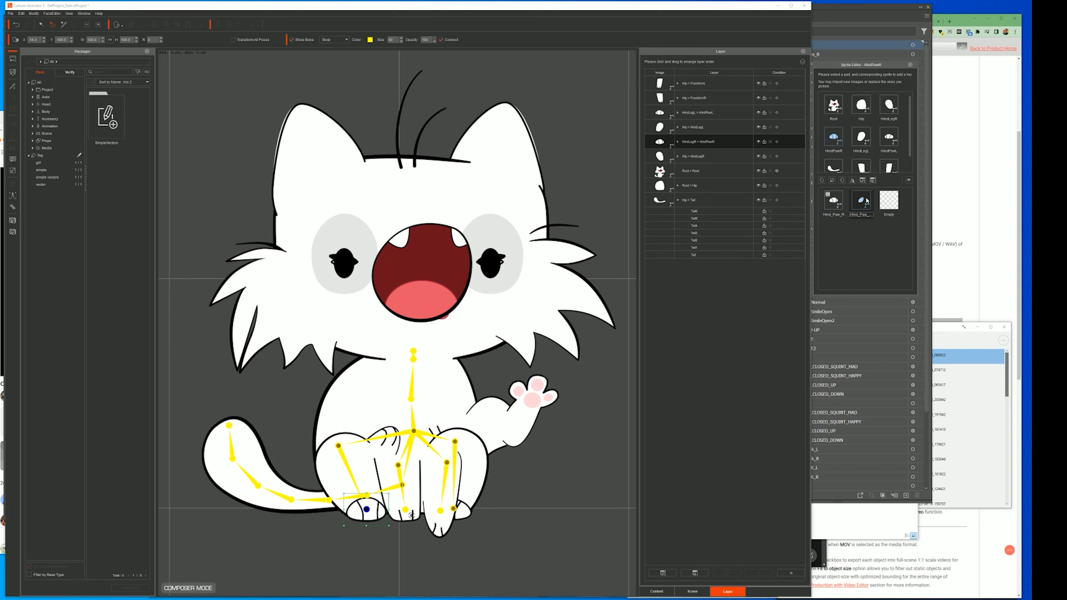
click(834, 203)
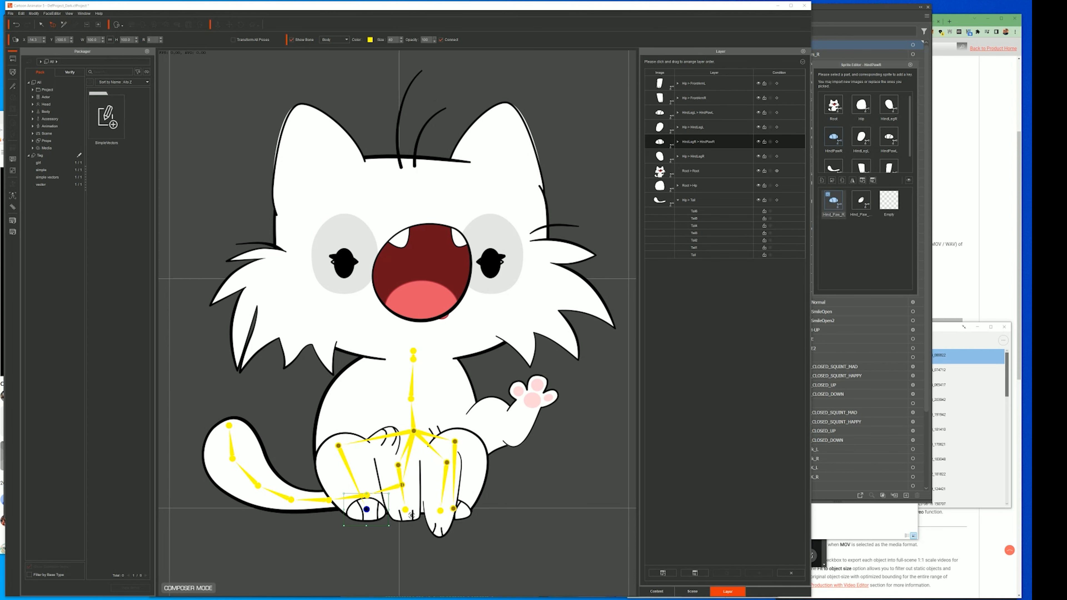
Step: Identify the raised front paw piece in the Illustrator template and return to Cartoon Animator
key(alt+Tab)
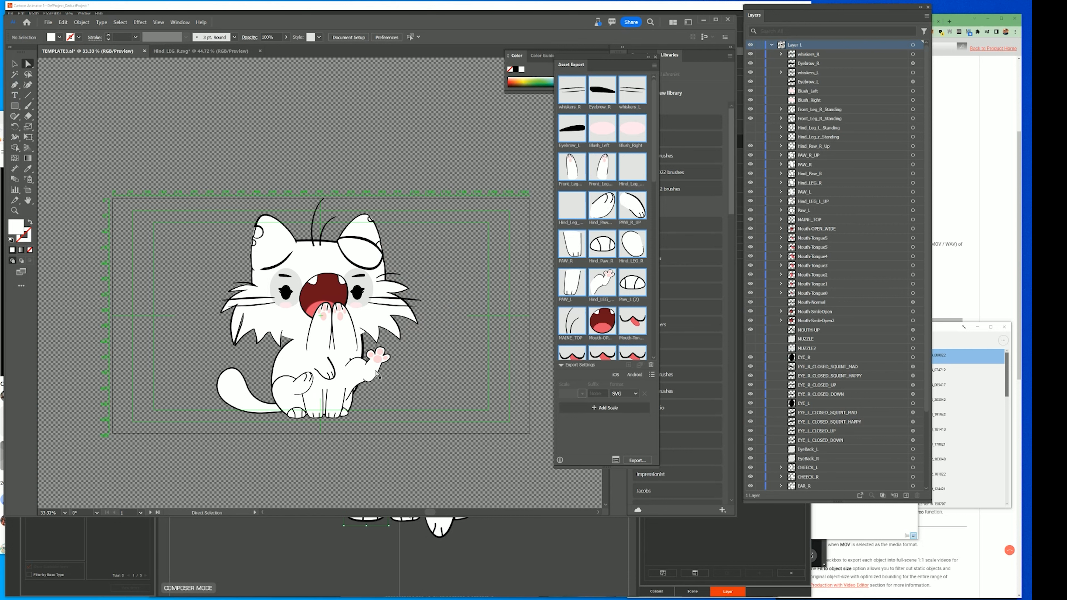
click(335, 372)
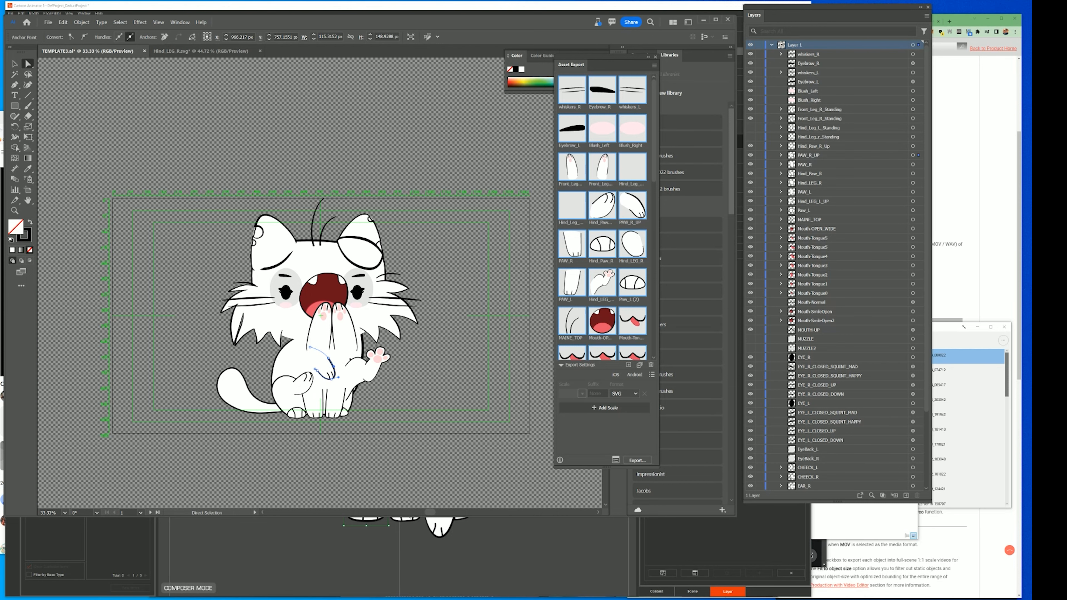
click(411, 526)
Step: Add PAW_R_UP.svg from the SVG-PARTS folder as a second sprite for FrontArmR in Cartoon Animator
click(409, 484)
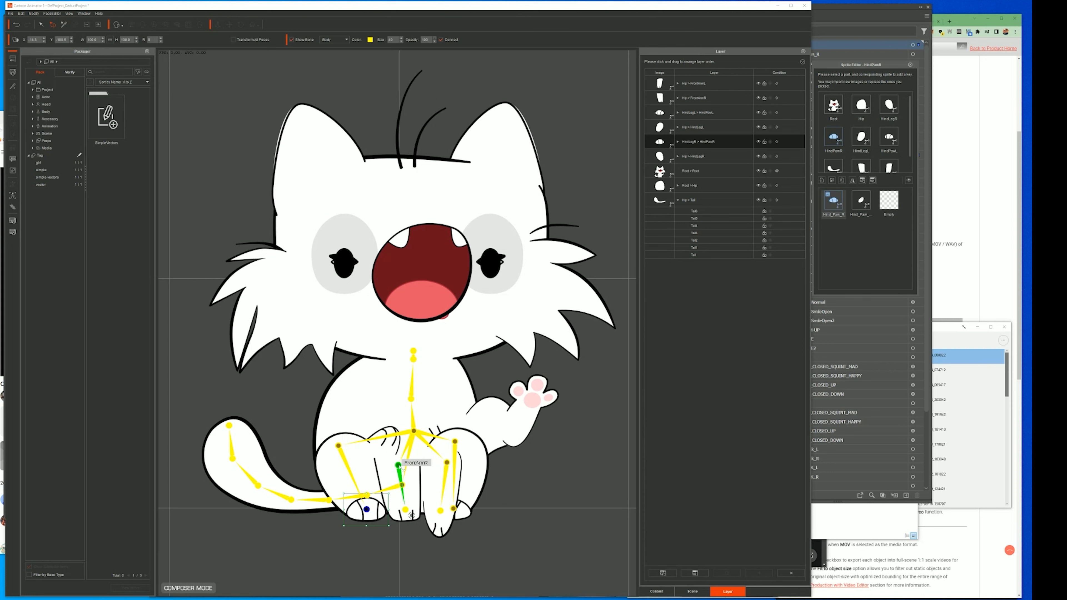
click(822, 181)
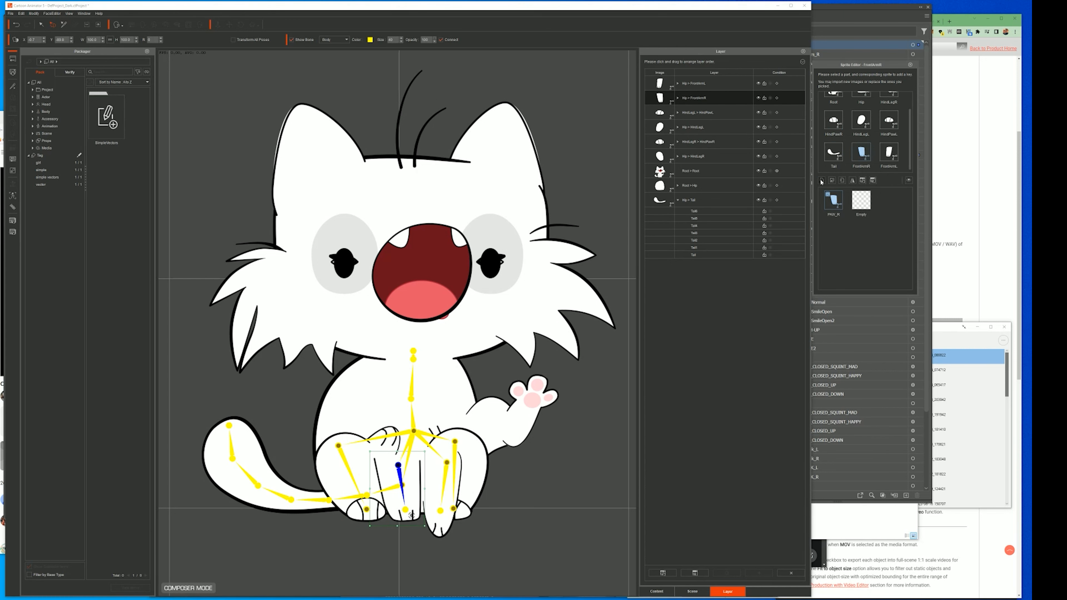
drag(926, 70, 894, 67)
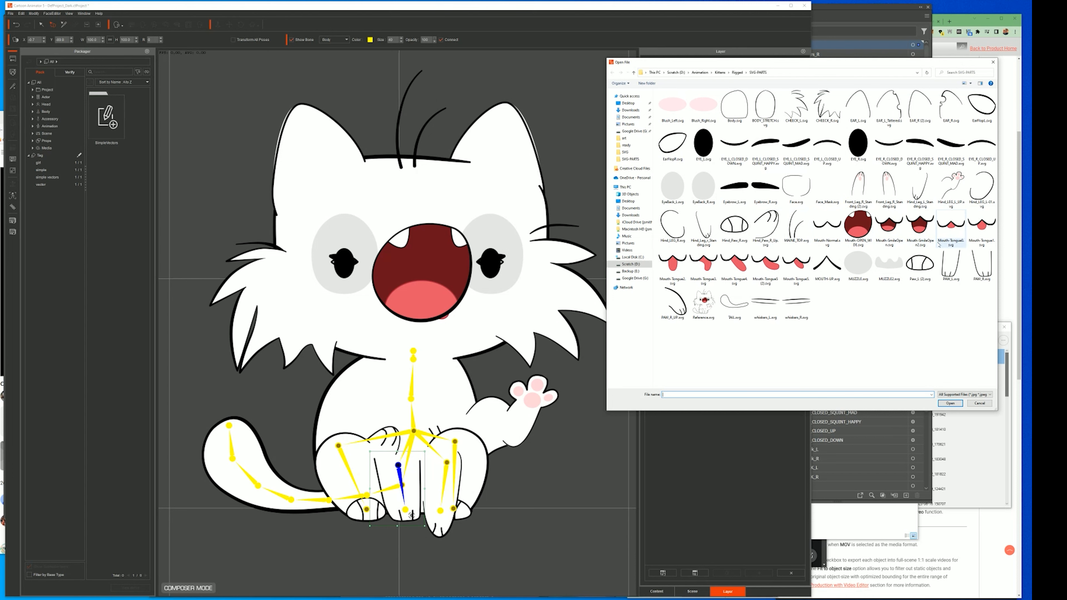
click(673, 302)
click(951, 404)
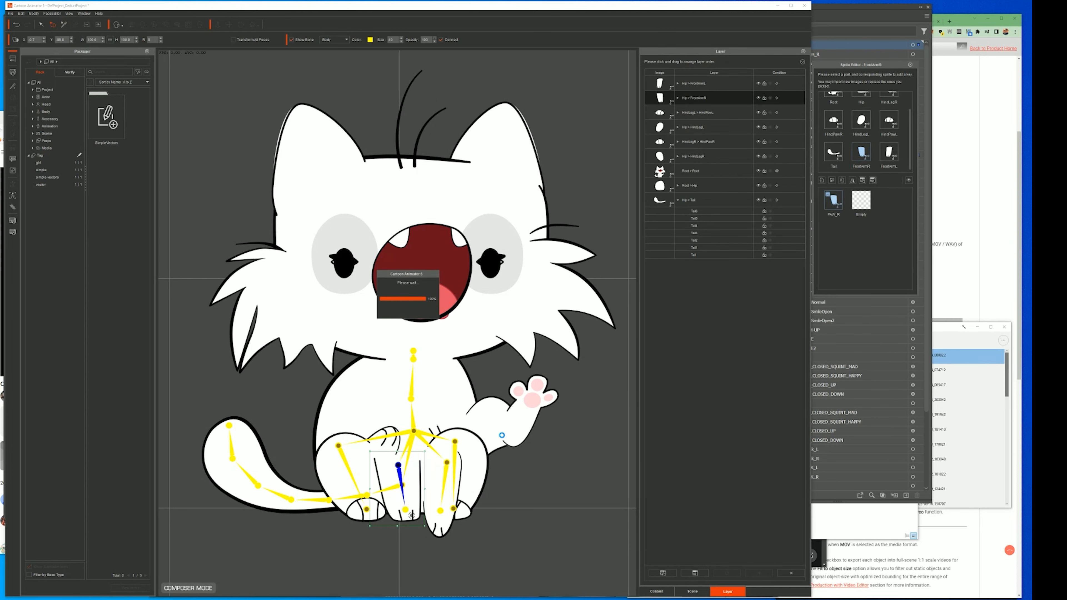
Step: Rotate and move the PAW_R_UP sprite so the arm follows the FrontArmR bone with its toes over the paw joint
drag(421, 460, 423, 408)
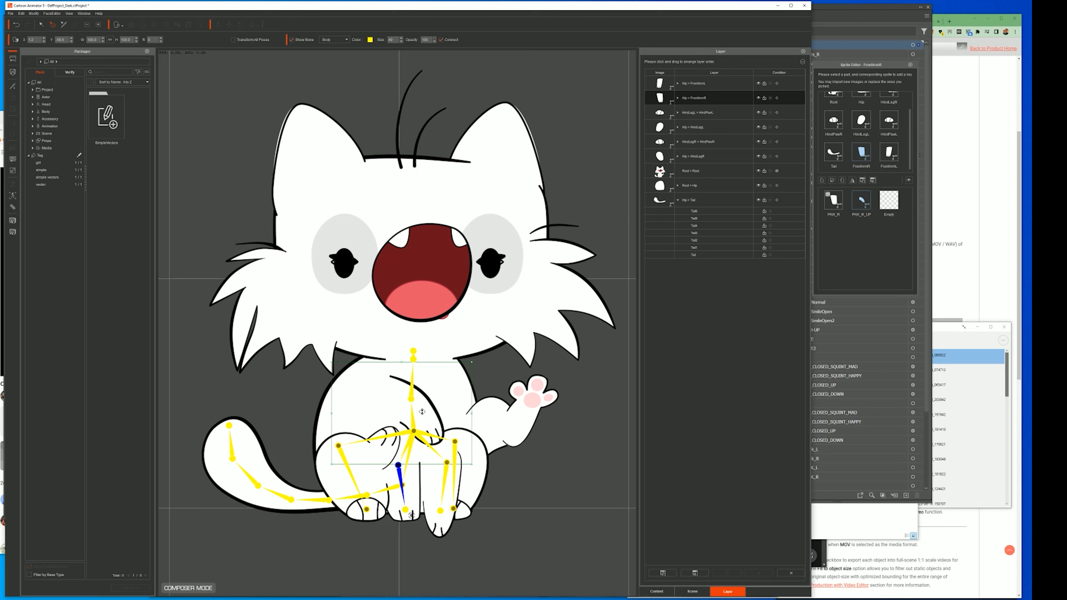
drag(423, 406, 431, 476)
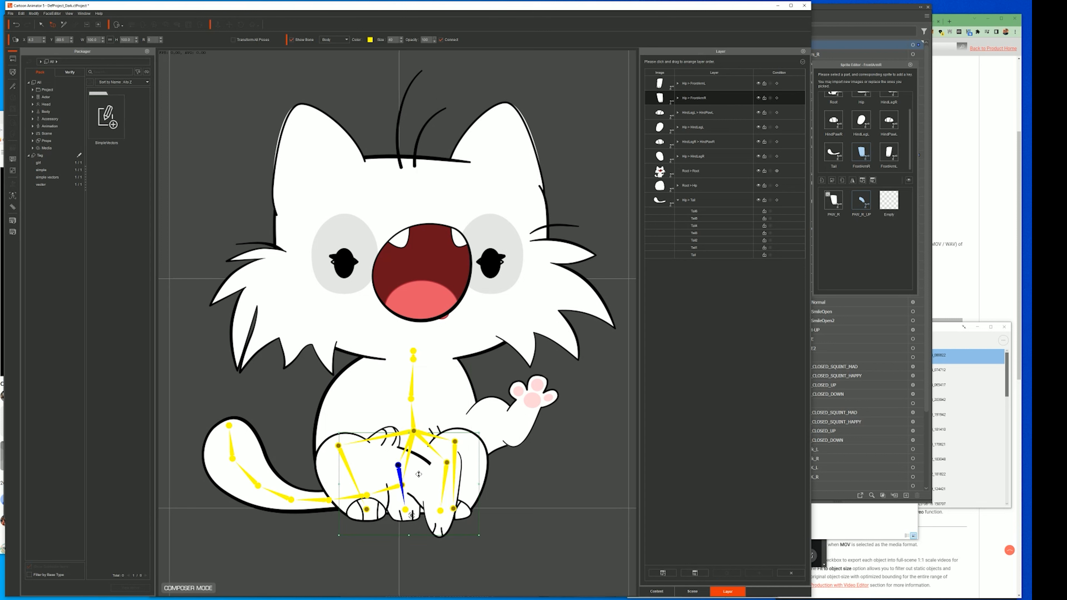
drag(480, 431, 516, 499)
drag(449, 488, 413, 486)
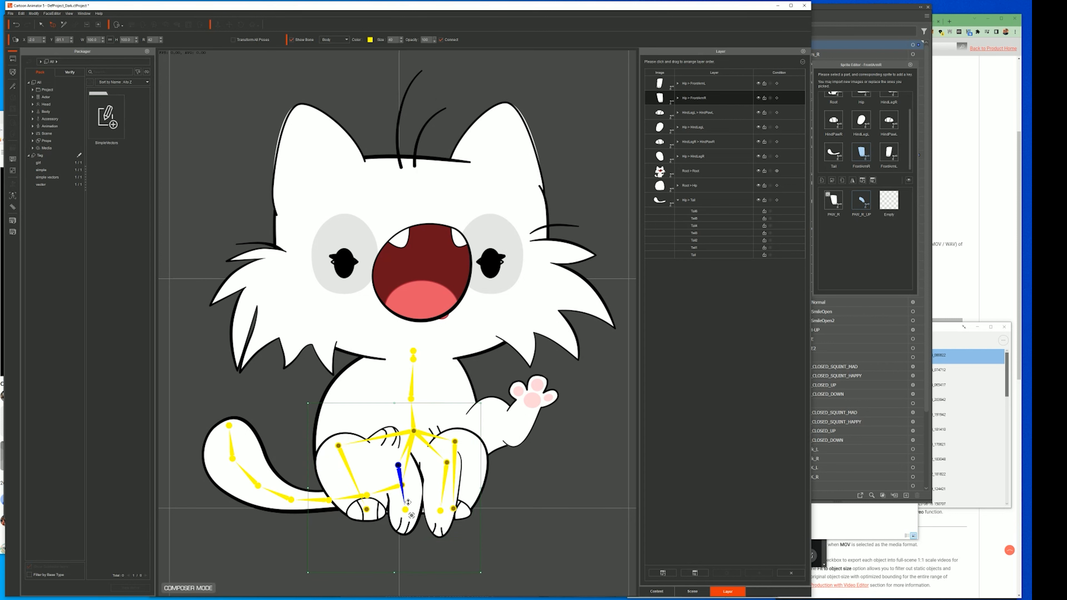
Step: Switch FrontArmR back to its PAW_R sprite and FrontArmL back to its PAW_L sprite
click(839, 201)
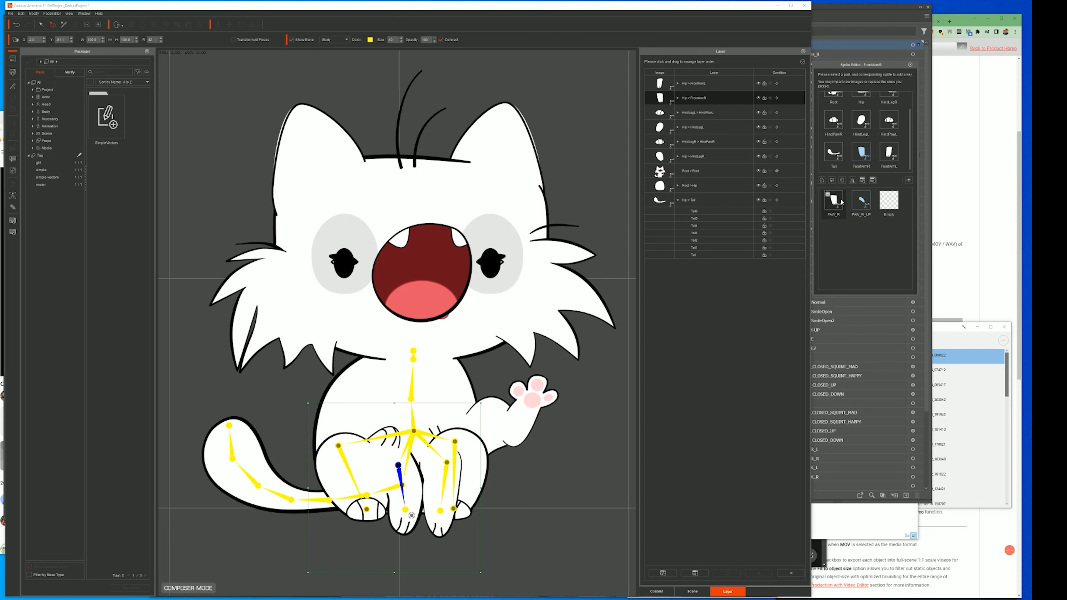
click(448, 463)
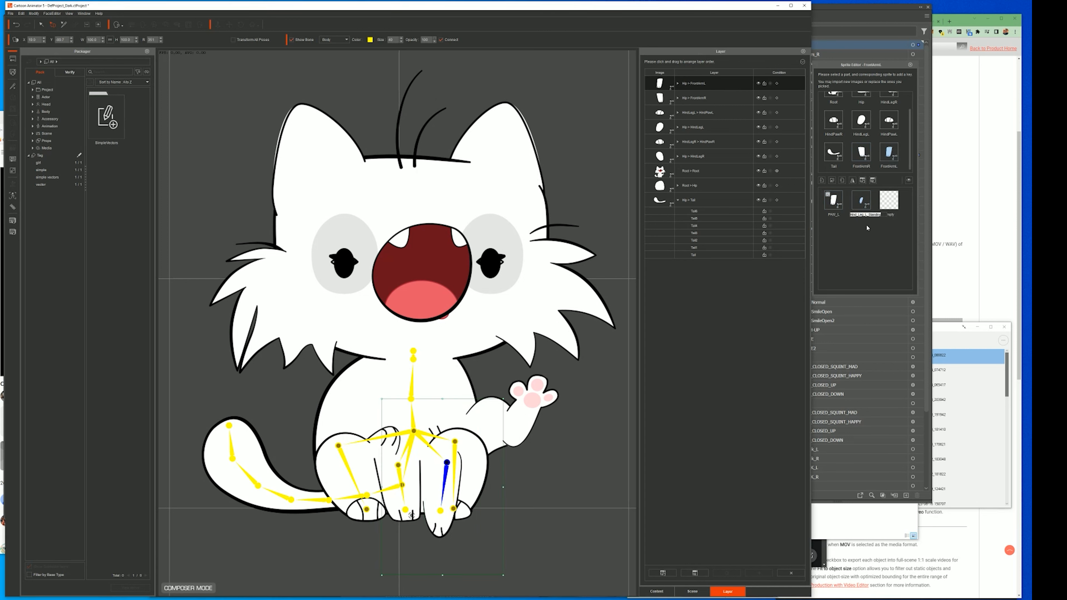
click(832, 201)
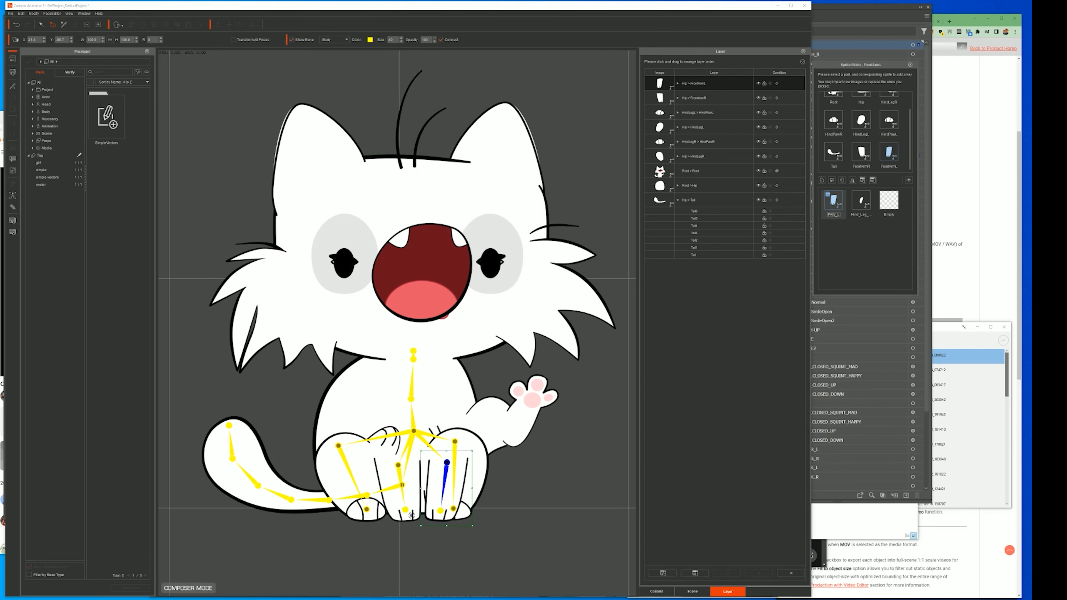
Step: In the Illustrator template, identify and hide the Hind_LEG_L_UP, Body and BODY_STRETCH layers
key(alt+Tab)
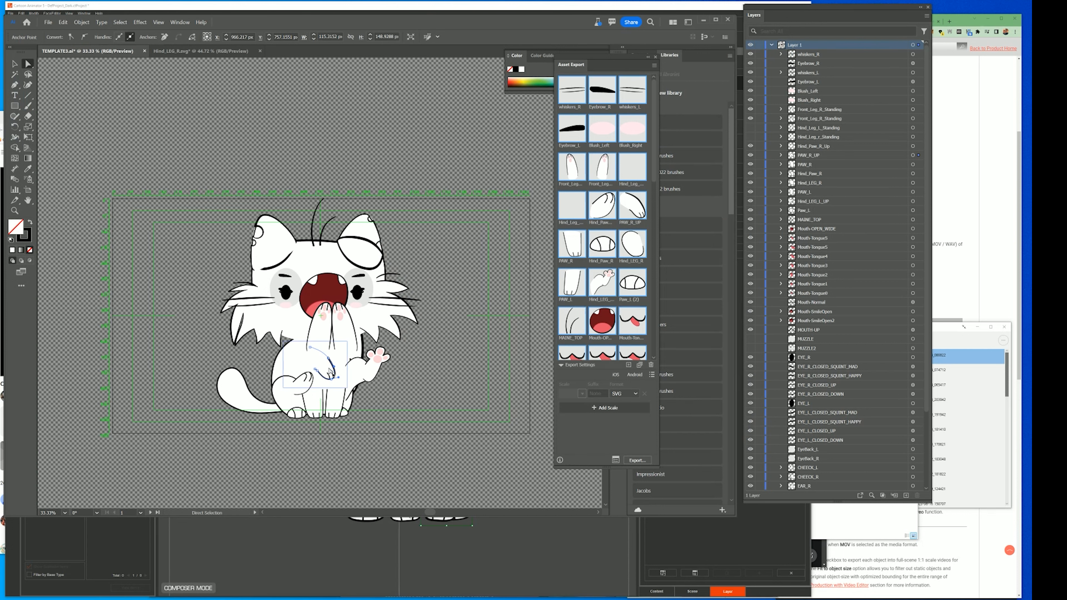
click(355, 381)
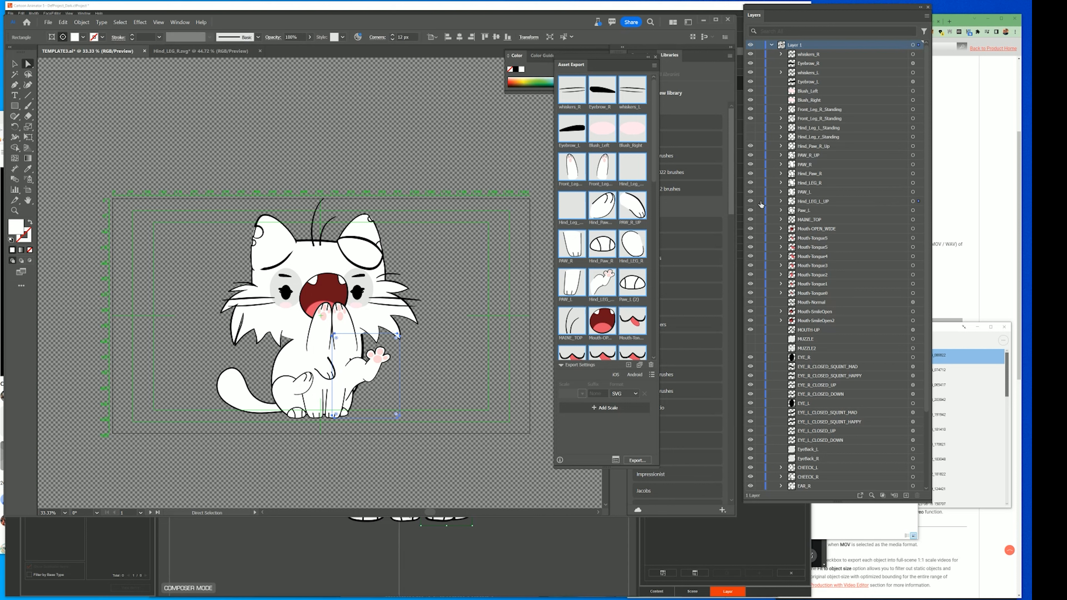
click(751, 201)
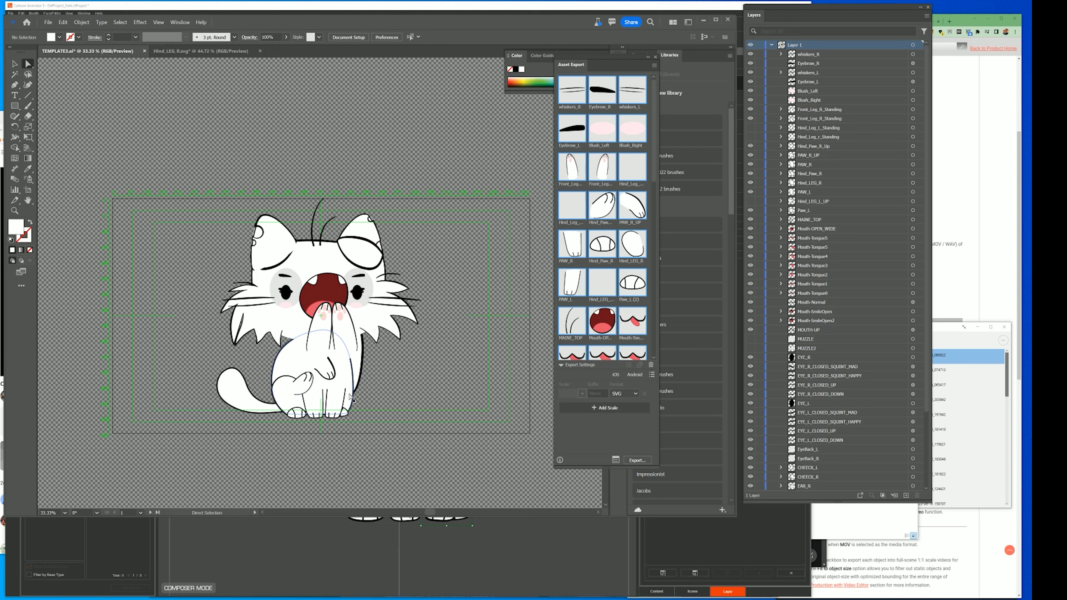
click(350, 379)
scroll(907, 264, down, 5)
click(751, 469)
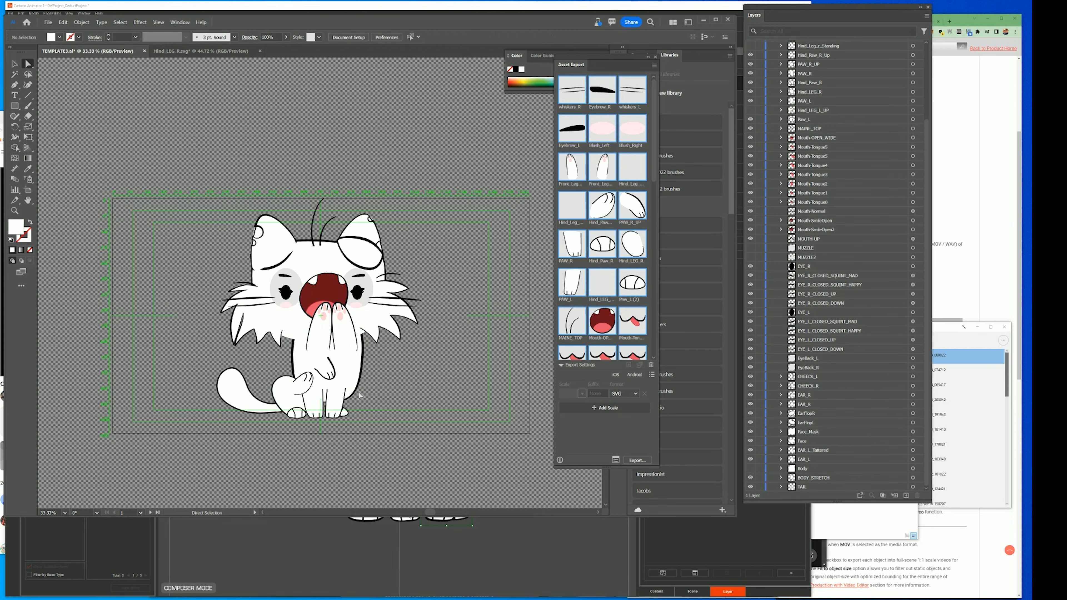
click(363, 371)
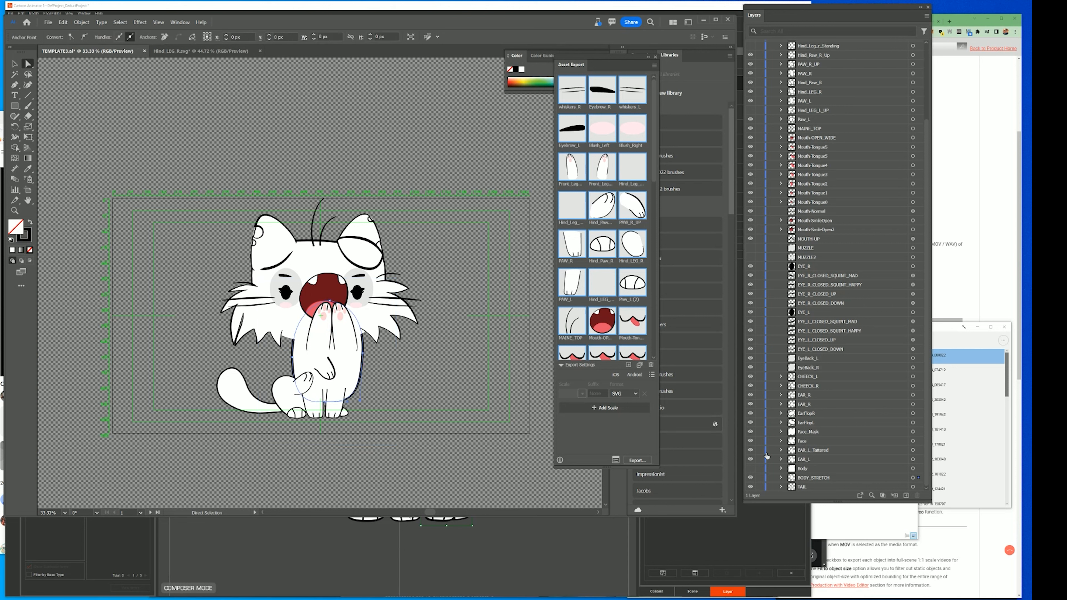
click(750, 478)
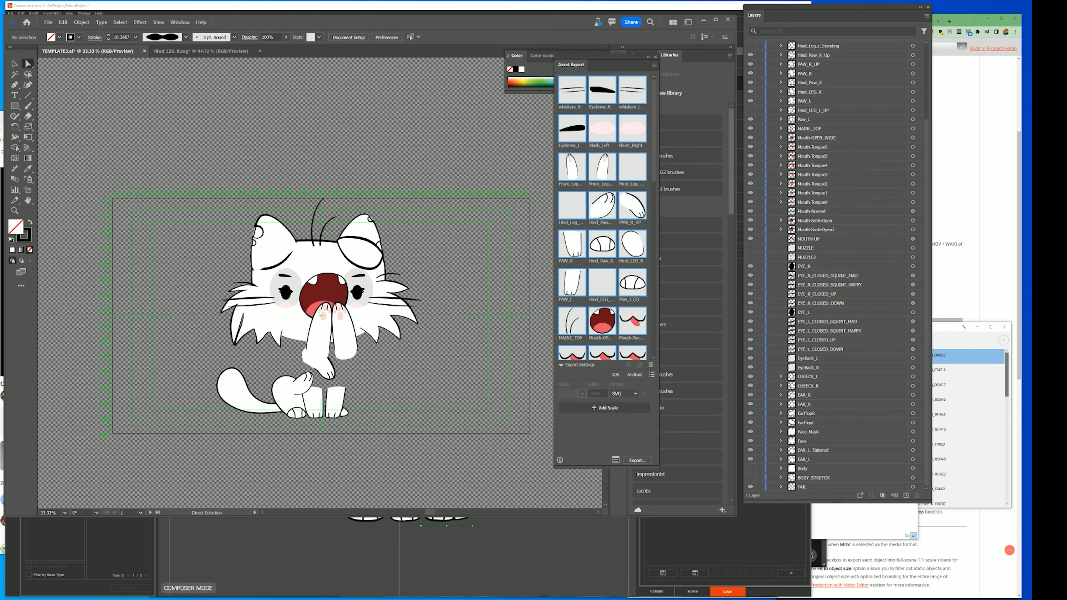
Step: Open Hind_Leg_L_Standing.svg from the SVG-PARTS folder in Illustrator and accept the clipping warning
click(108, 589)
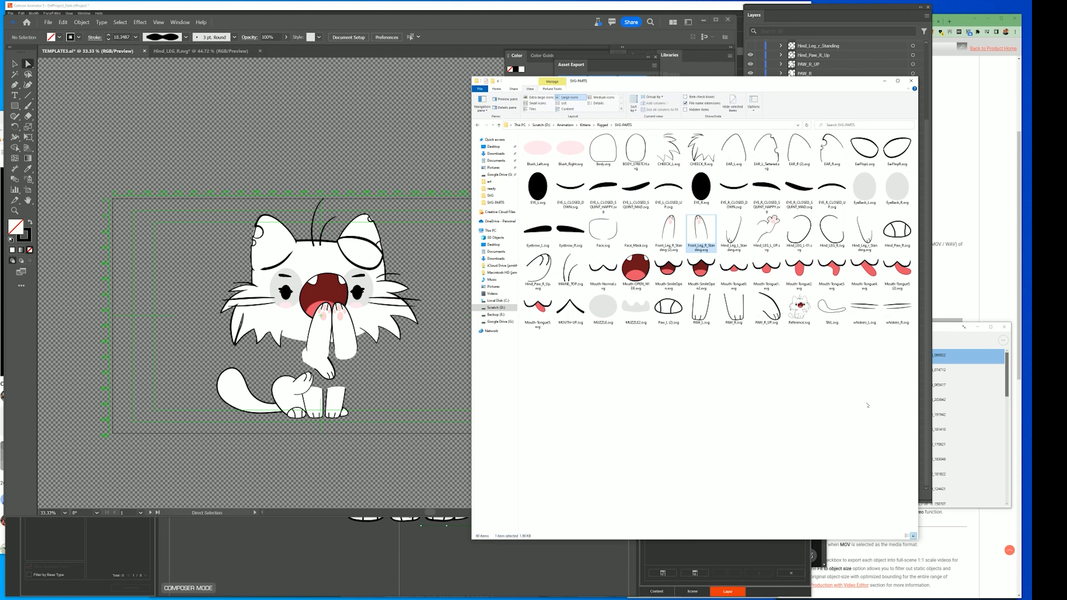
click(799, 389)
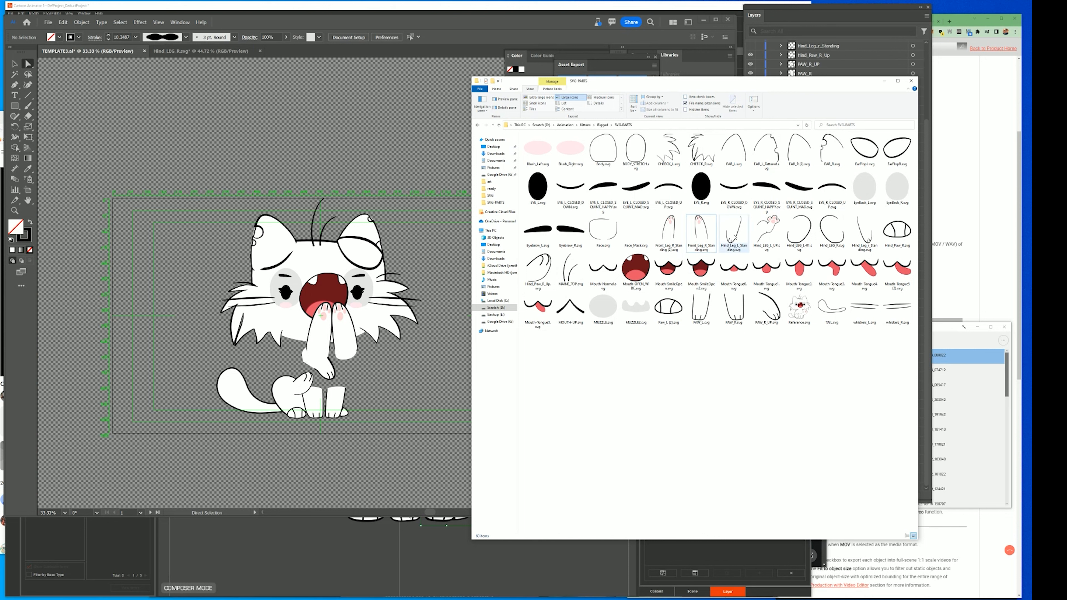
right_click(735, 236)
mouse_move(790, 289)
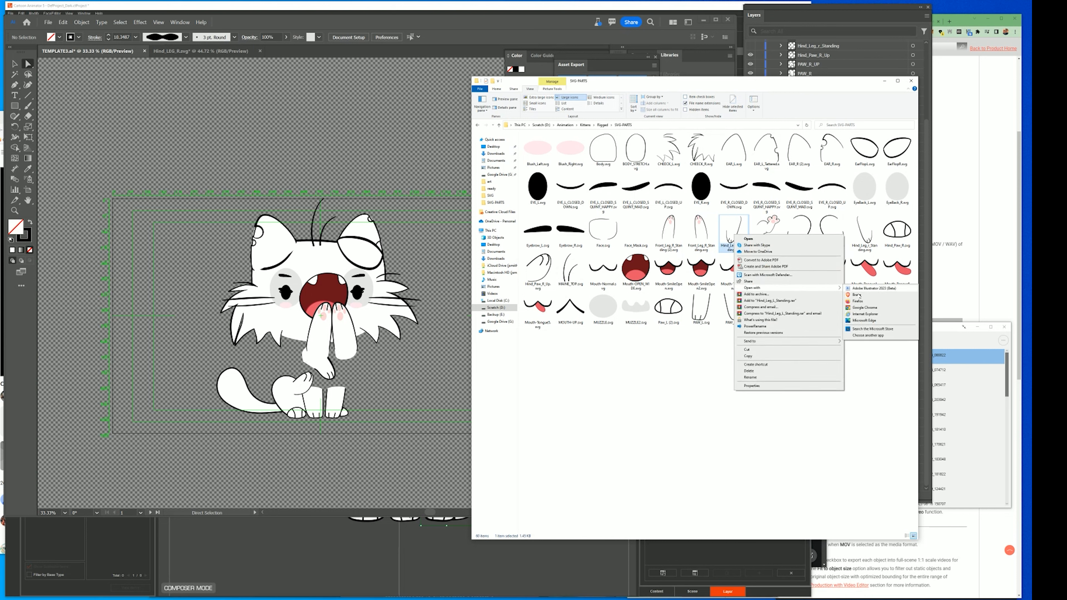
click(872, 288)
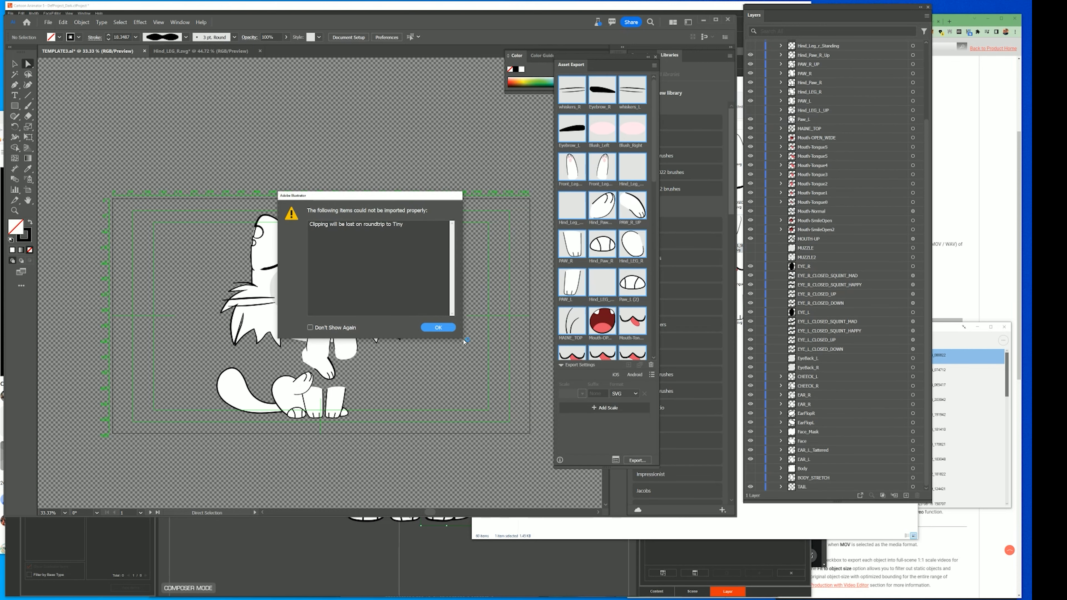
click(438, 327)
Step: Select the standing leg artwork and reflect it so it is mirrored left to right
click(81, 22)
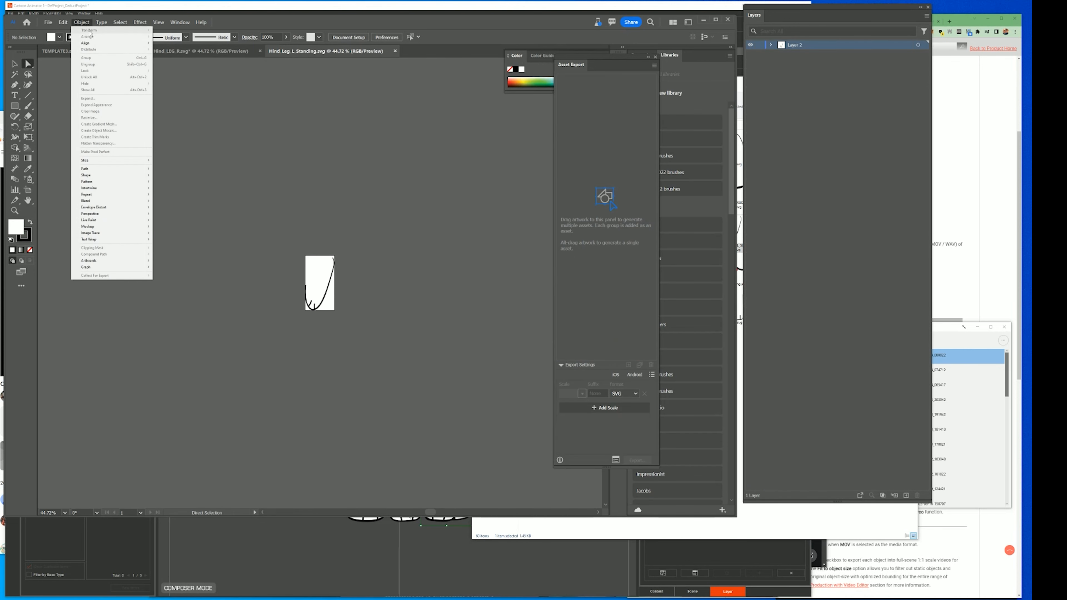
click(296, 253)
click(296, 254)
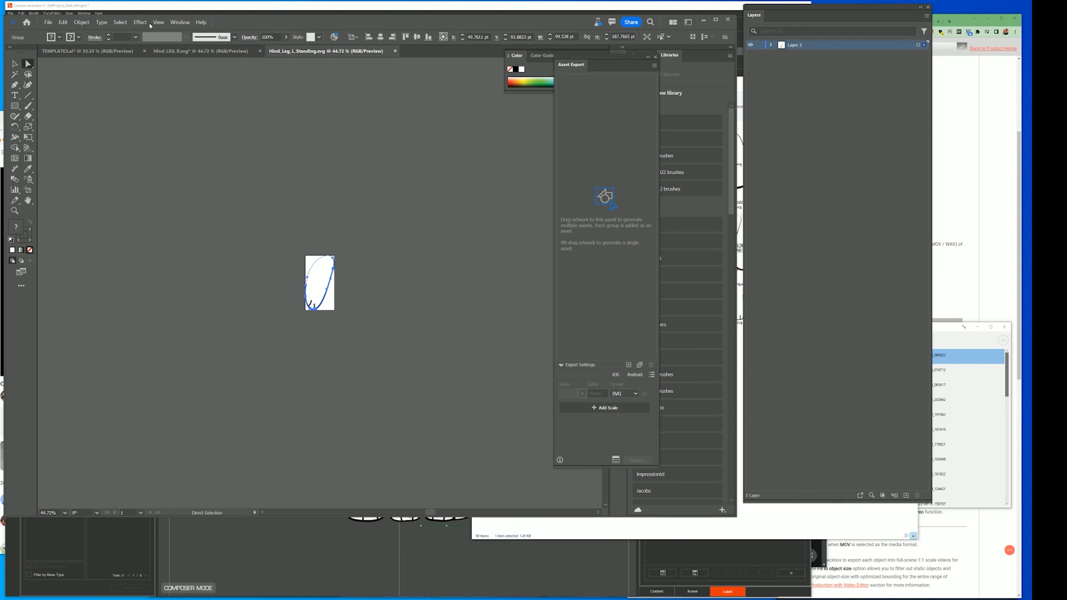
click(81, 22)
mouse_move(97, 29)
click(177, 51)
click(479, 362)
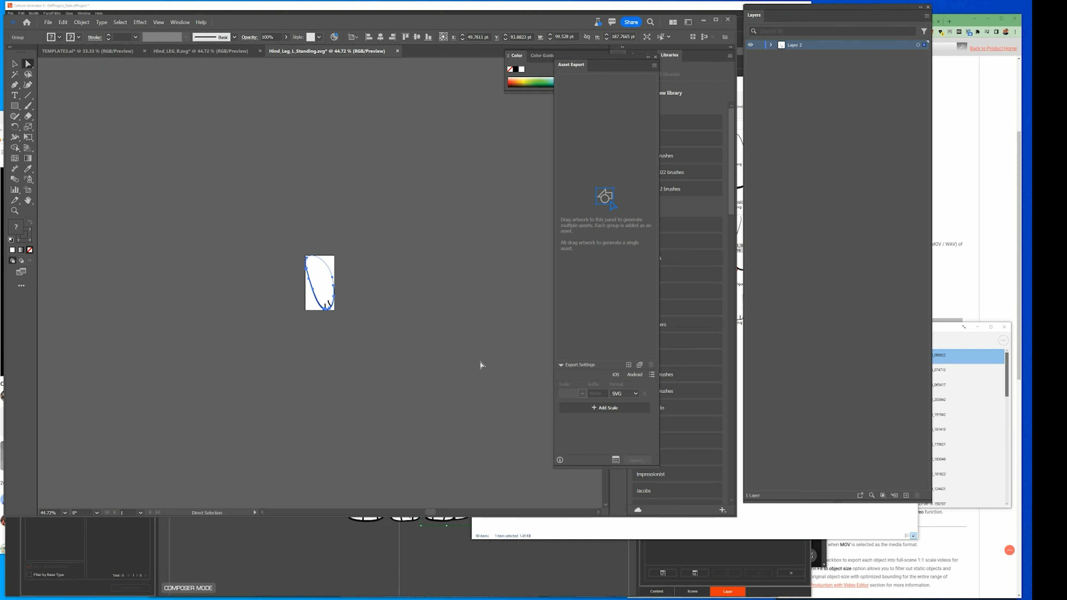
click(48, 22)
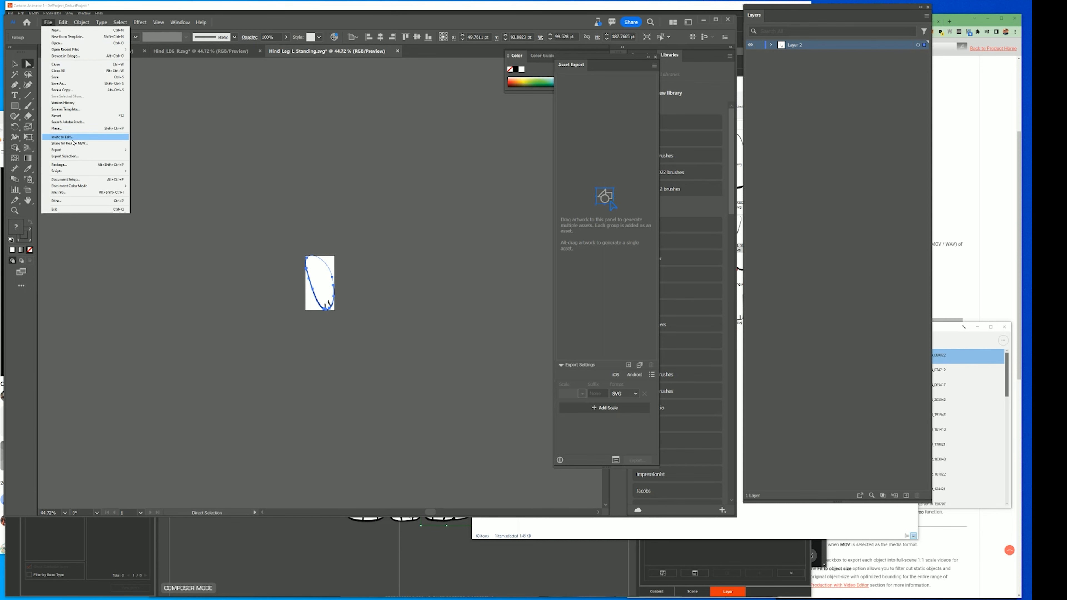
mouse_move(84, 150)
click(168, 159)
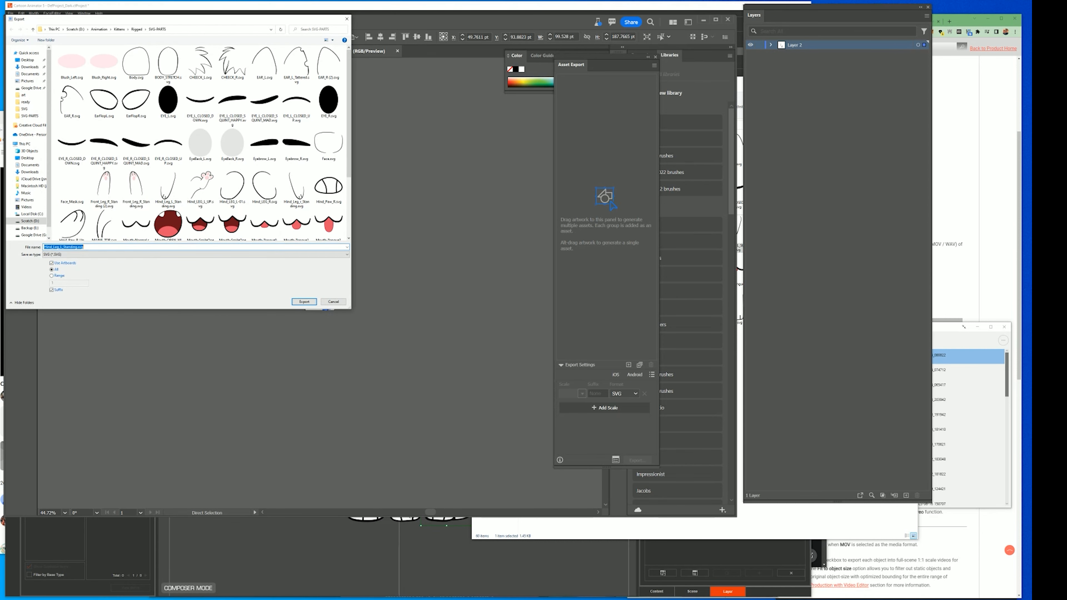
key(Tab)
click(333, 301)
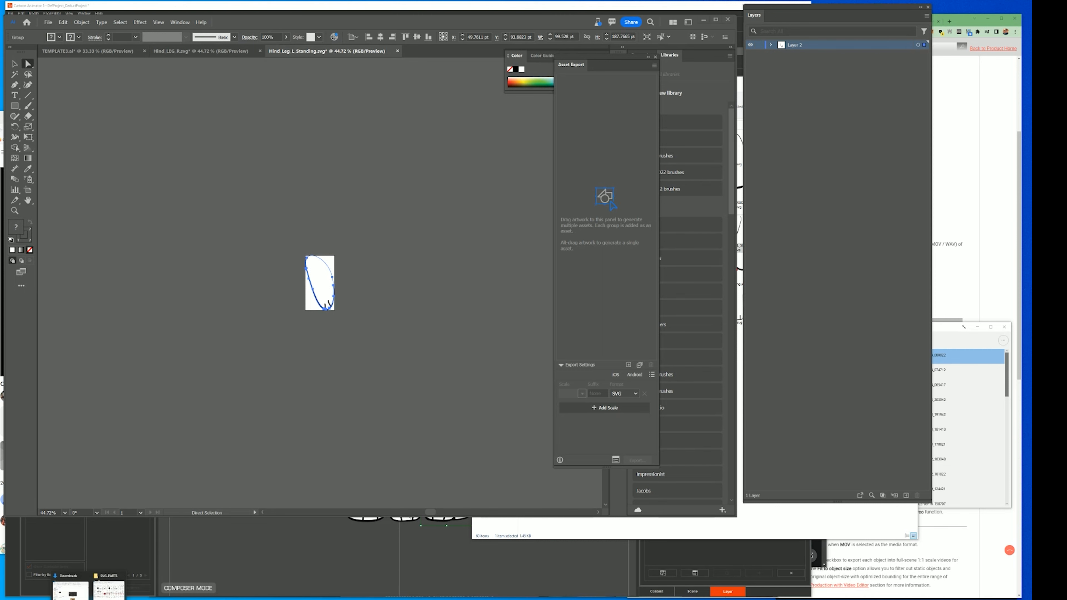
Step: Check the SVG-PARTS folder, return to Cartoon Animator, then add Hind_Leg_r_Standing.svg as FrontArmR's third sprite and align it along the bone
click(104, 597)
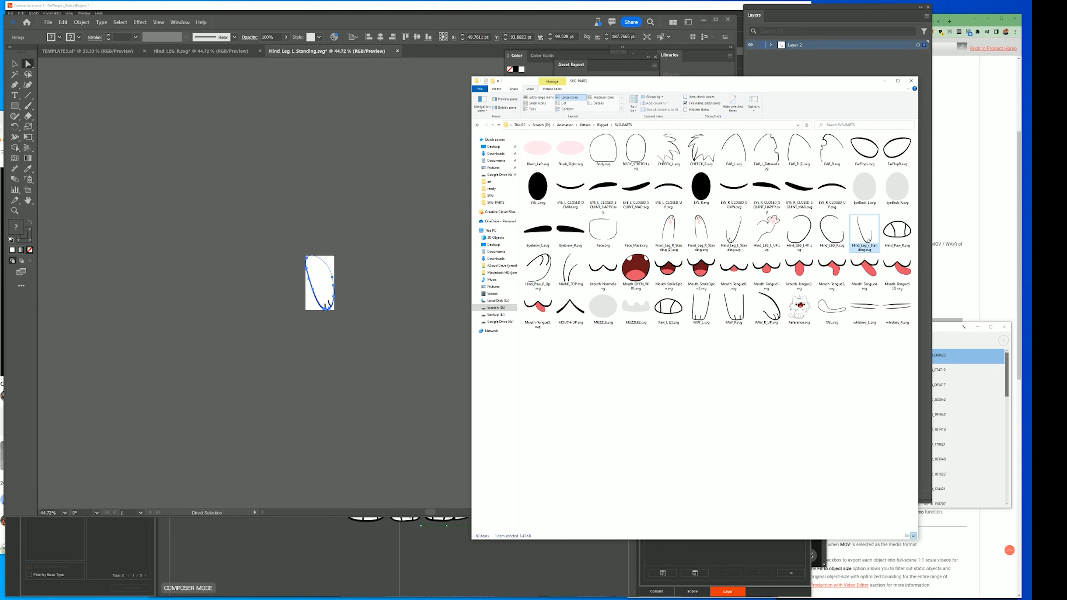
click(456, 552)
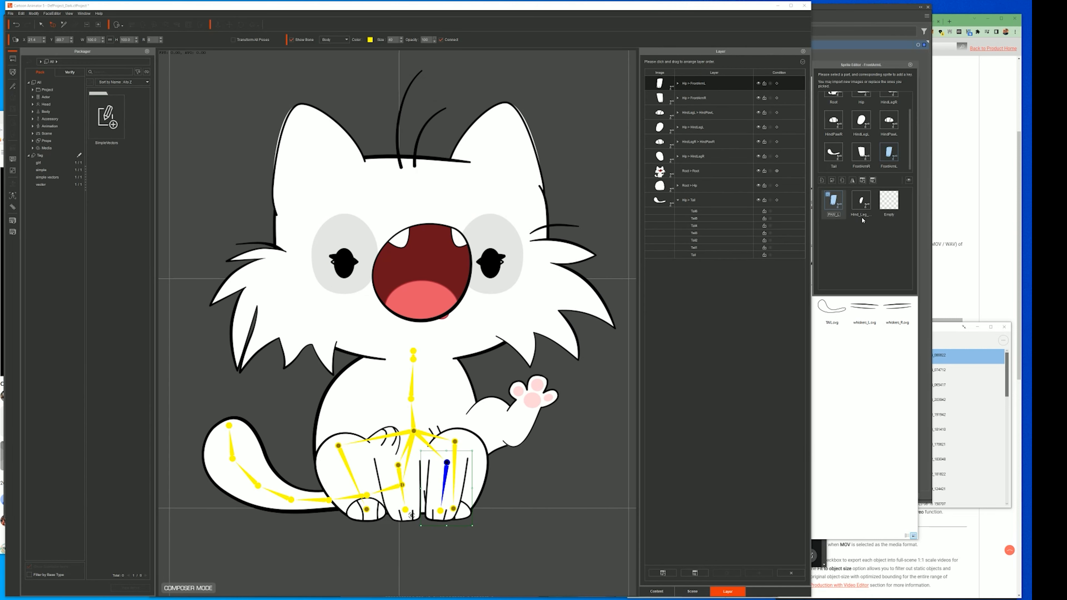
click(398, 465)
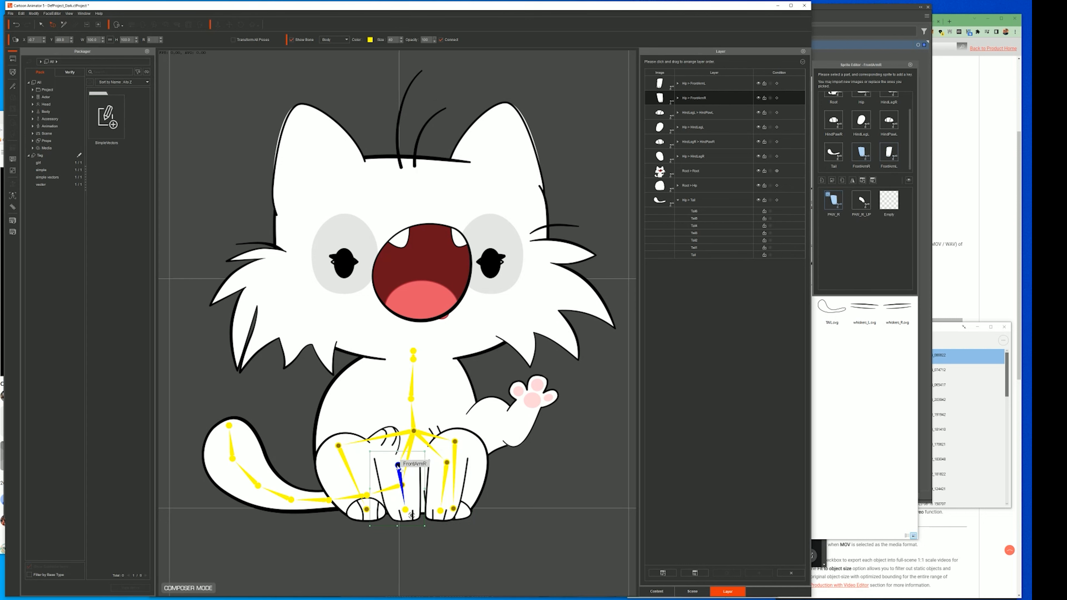
click(822, 181)
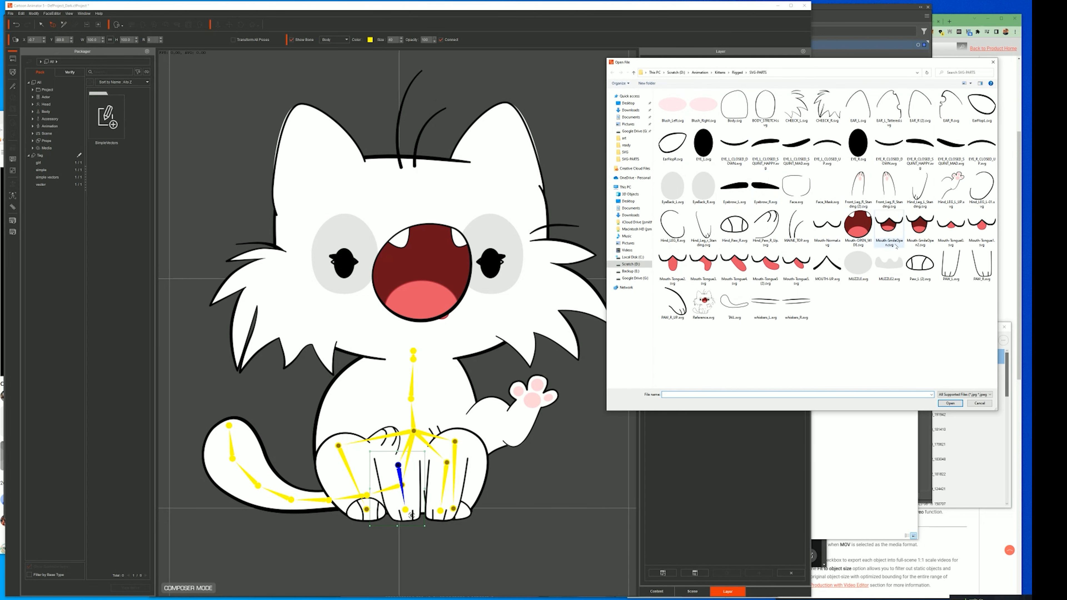
click(706, 226)
click(949, 403)
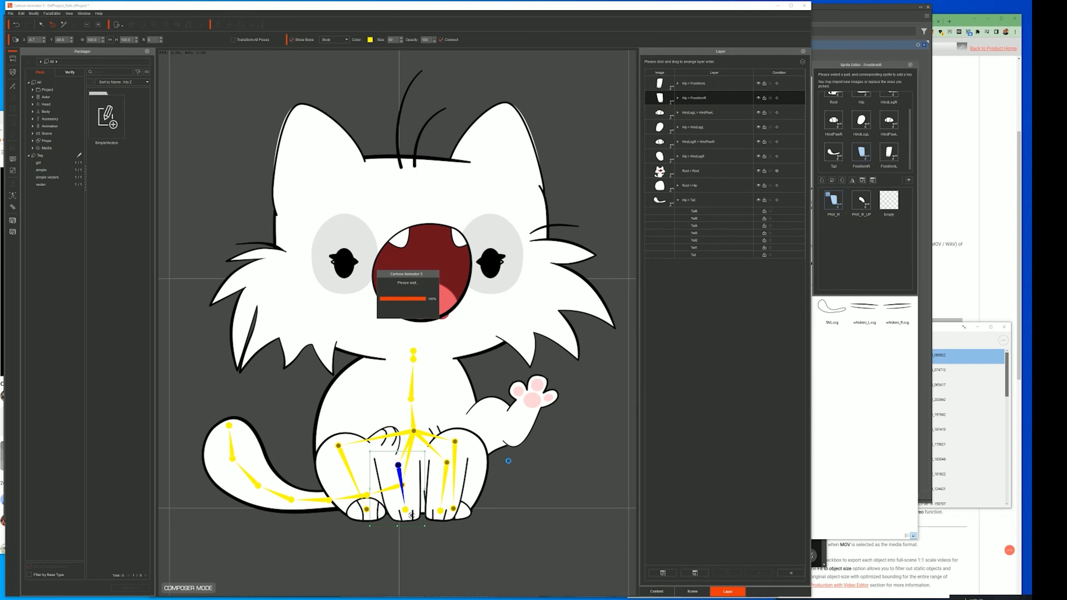
drag(429, 467, 421, 488)
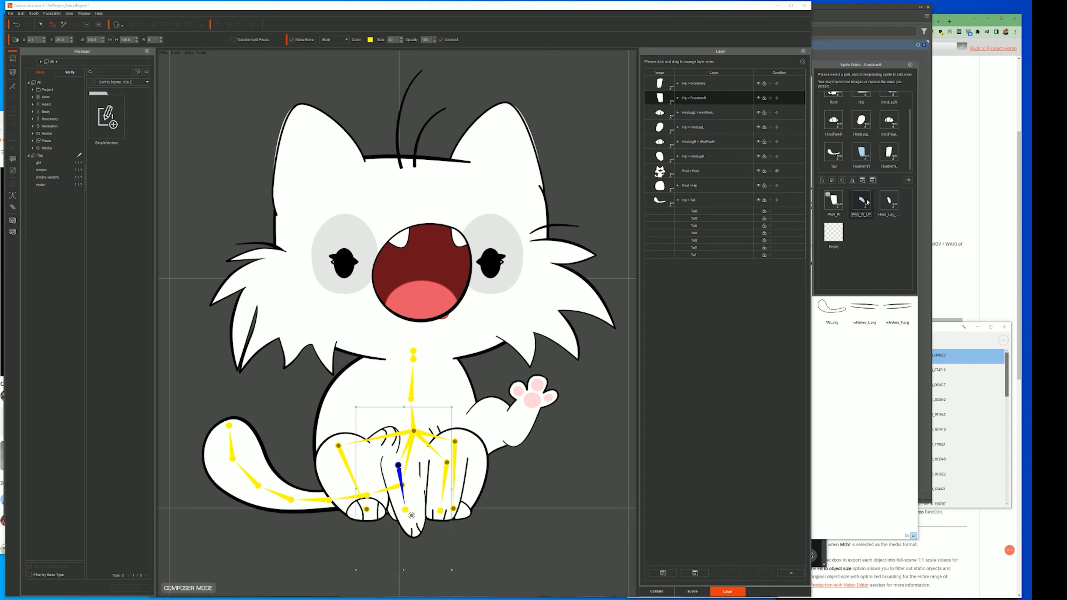
Step: Compare FrontArmR's standing leg sprite with its PAW_R_UP sprite, leaving PAW_R_UP displayed
click(887, 202)
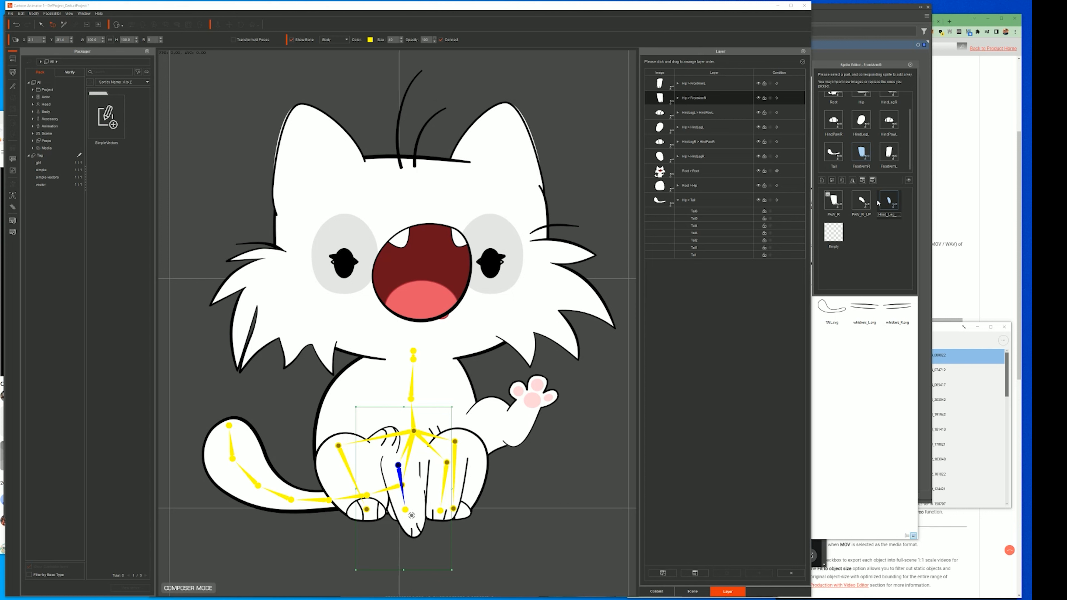
click(859, 201)
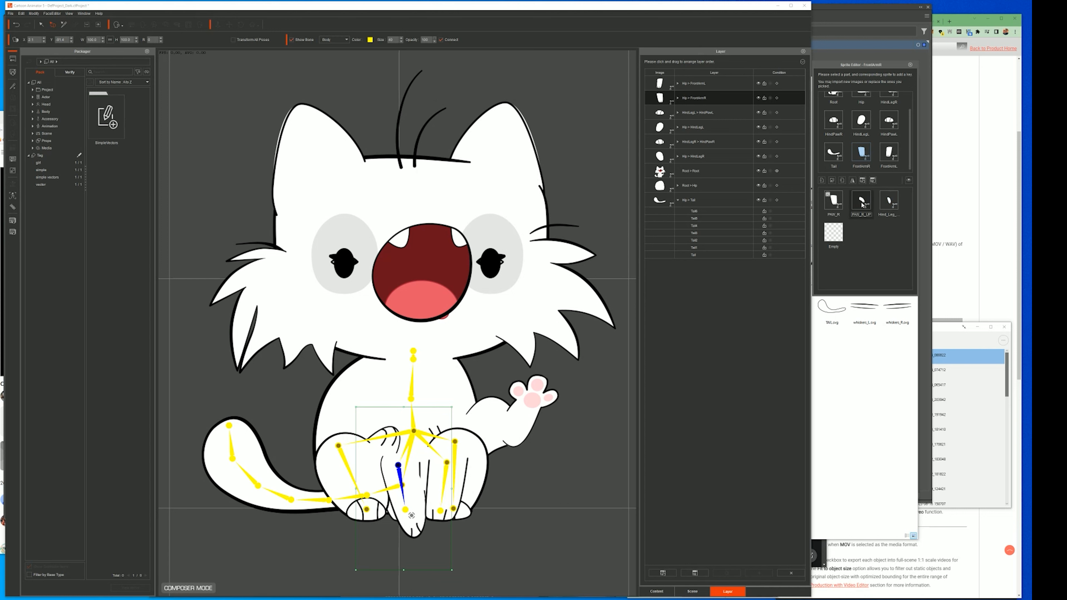
click(862, 204)
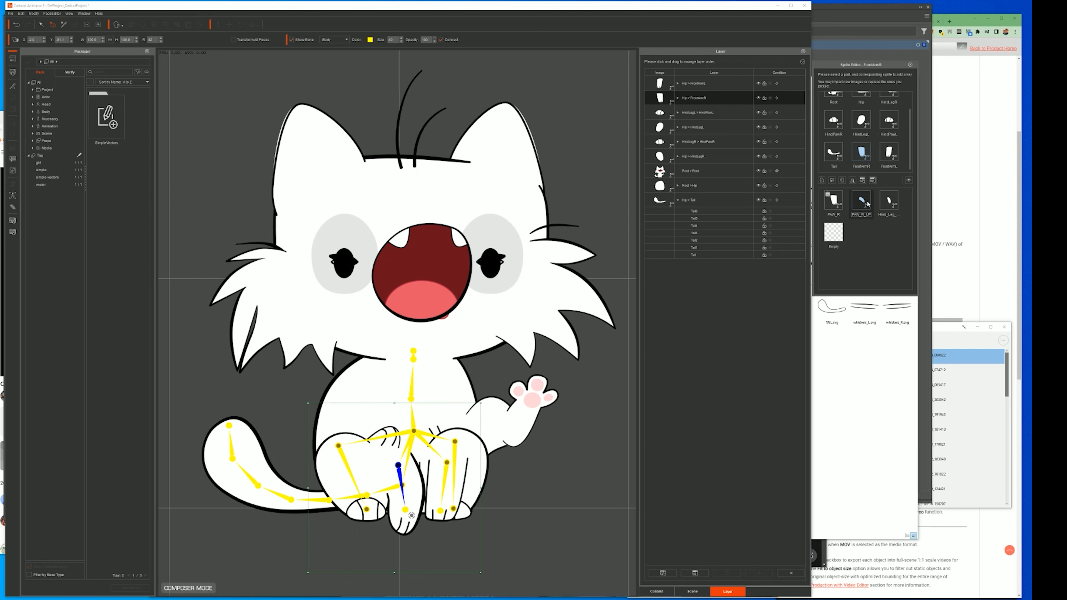
Step: Delete the PAW_R_UP sprite from FrontArmR and display the standing hind leg sprites on FrontArmL and FrontArmR
click(841, 180)
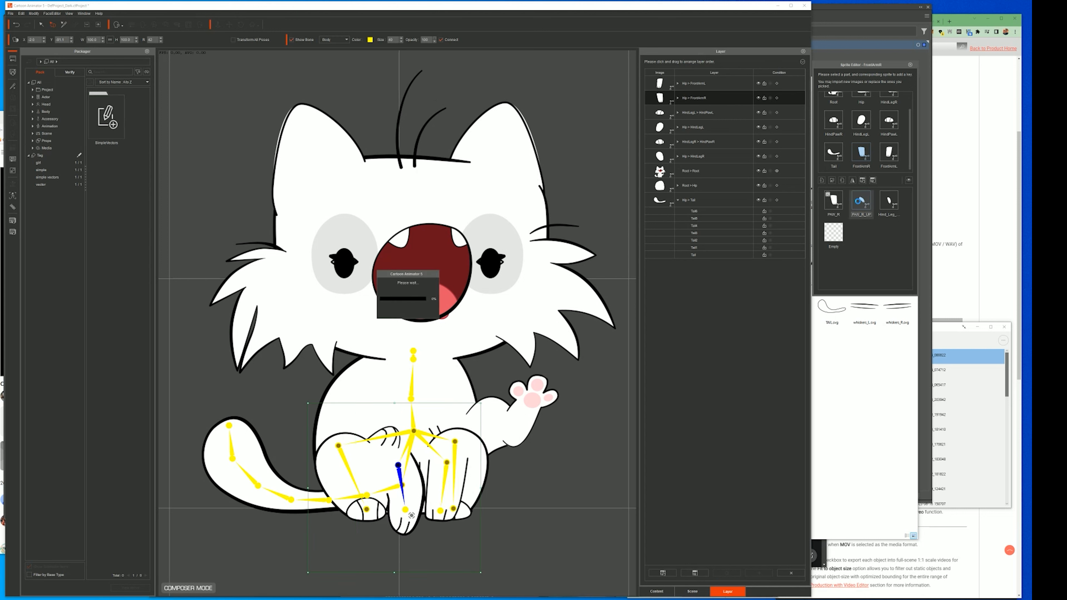
click(440, 472)
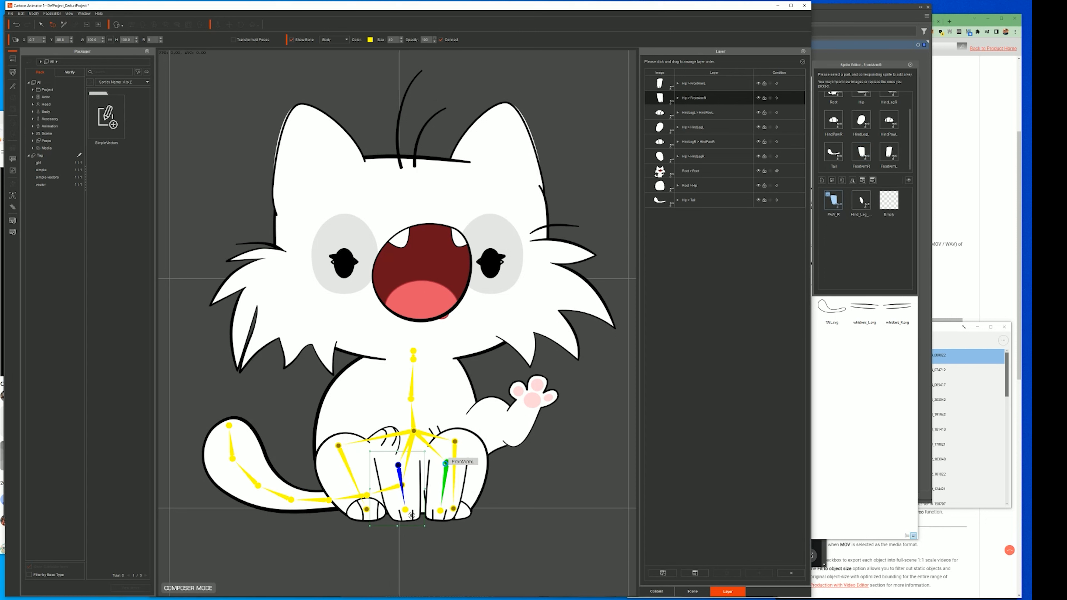
click(860, 204)
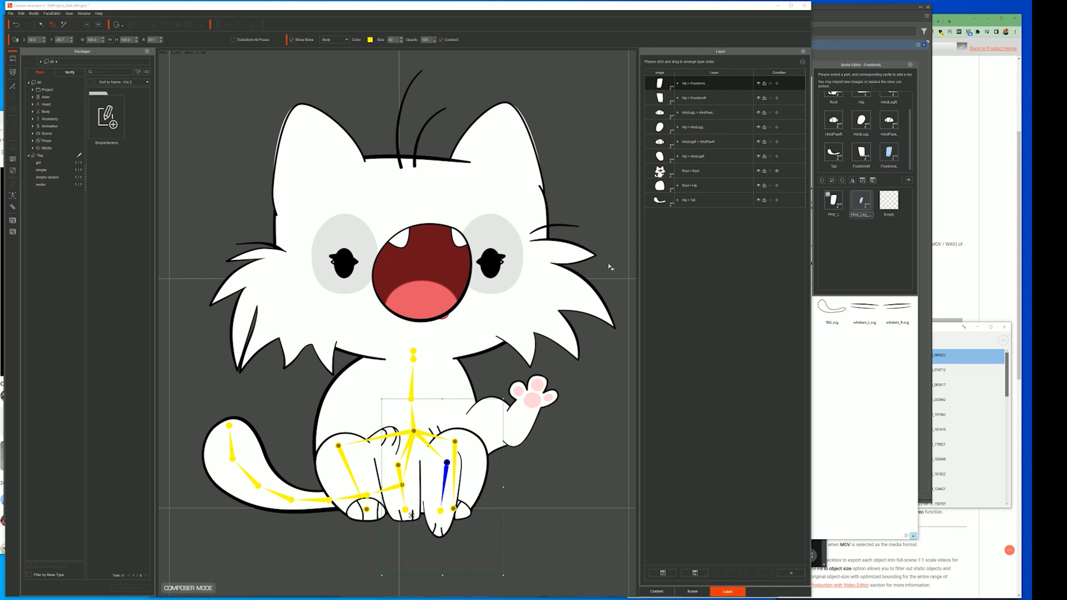
click(861, 154)
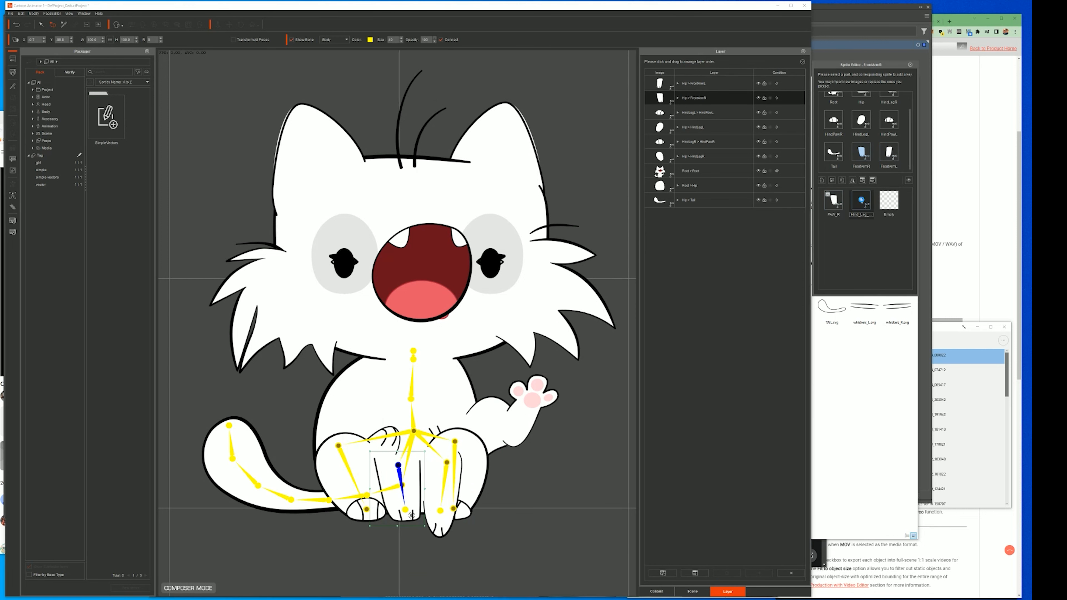
click(862, 202)
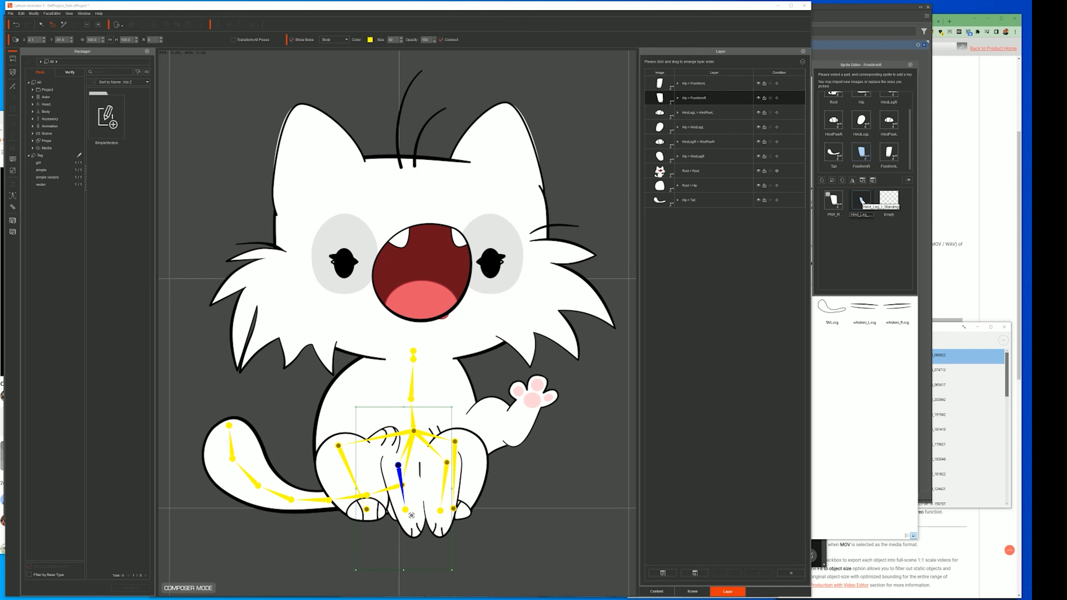
Step: Add Front_Leg_R_Standing (2).svg as a FrontArmR sprite, rotate it so the paw points down, and align it along the bone
click(822, 180)
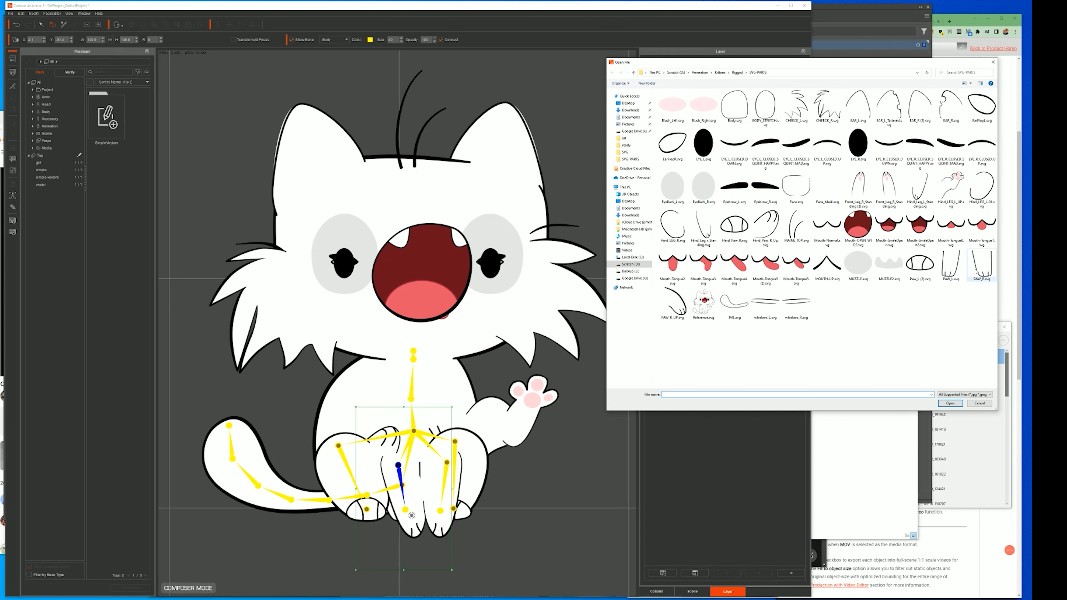
double_click(861, 187)
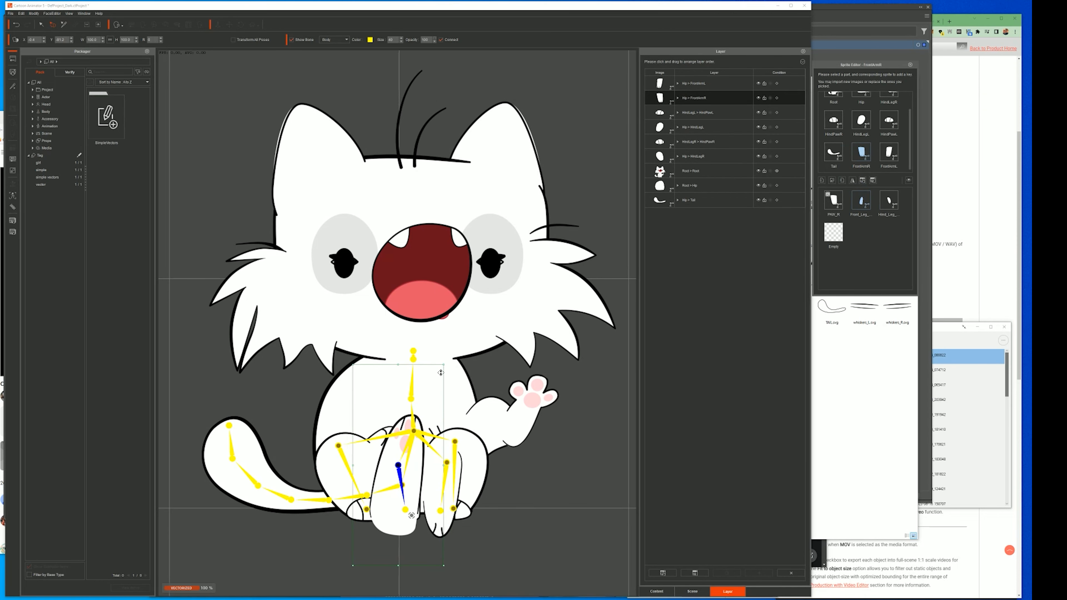
drag(402, 360, 428, 562)
drag(391, 444, 408, 468)
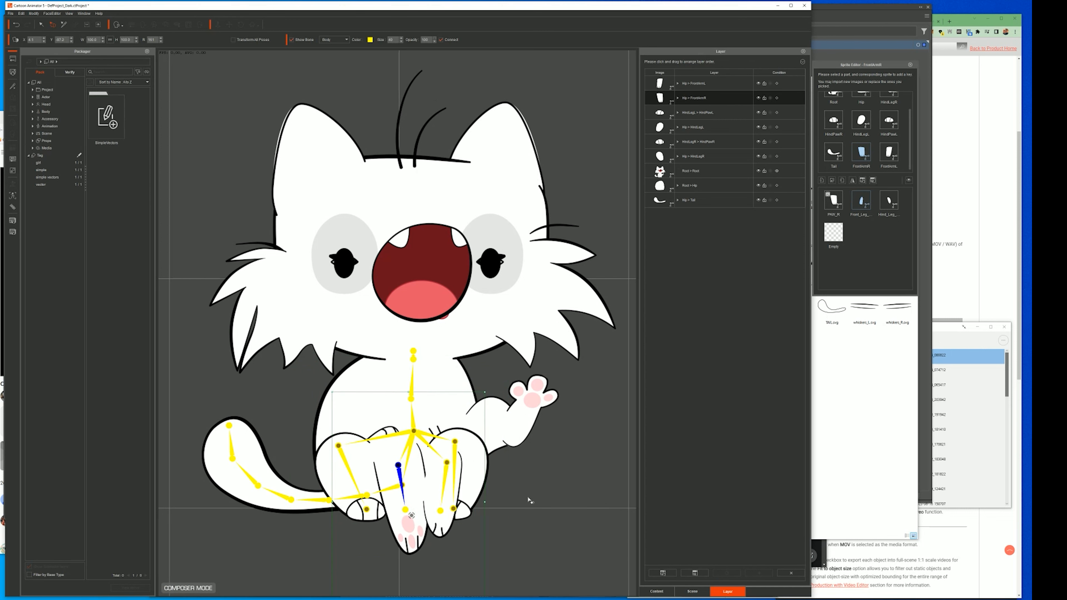
Step: Add Front_Leg_R_Standing.svg as a FrontArmL sprite, rotate it so the paw points down, and align it along the bone
click(448, 463)
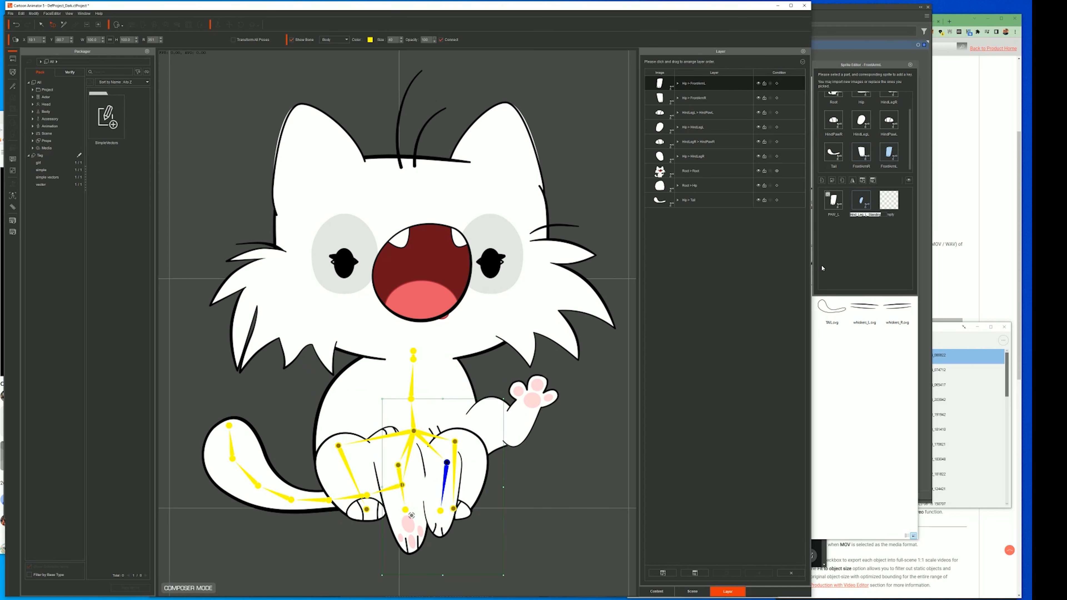
click(830, 183)
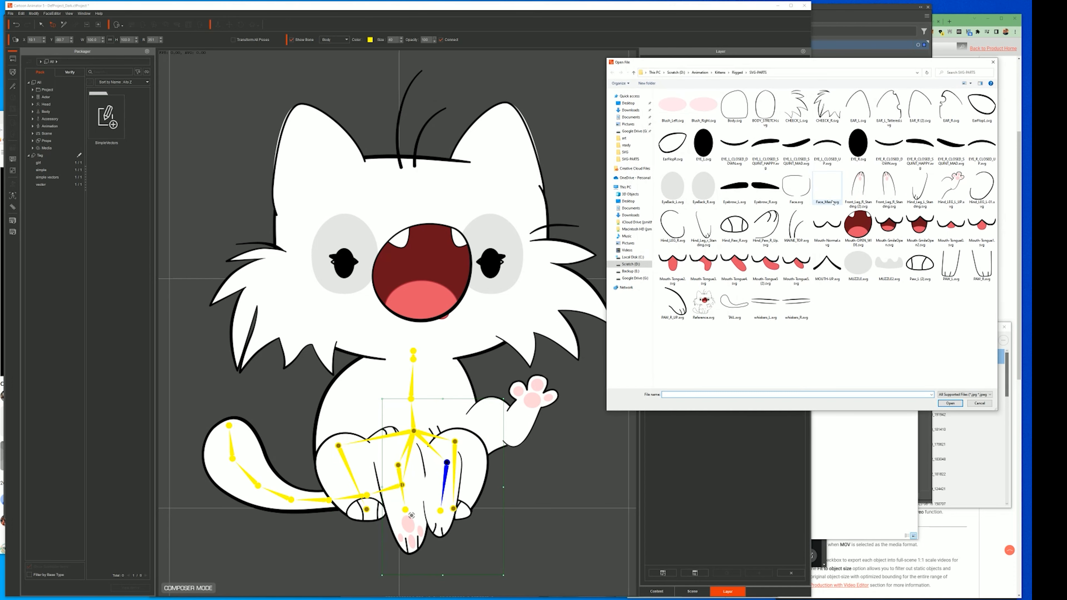
double_click(890, 193)
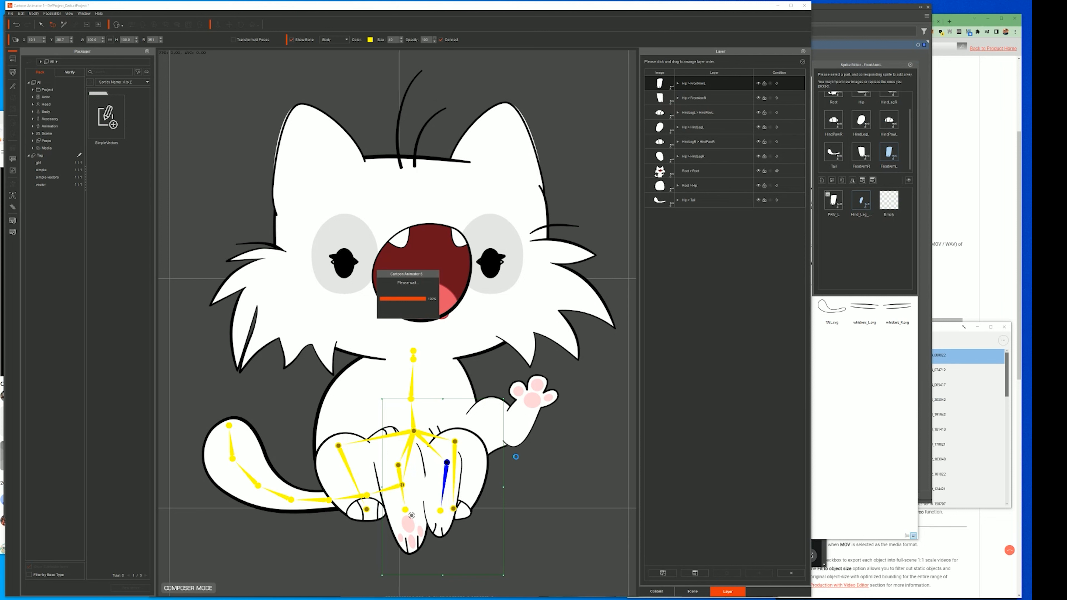
drag(499, 462, 397, 448)
drag(454, 423, 449, 465)
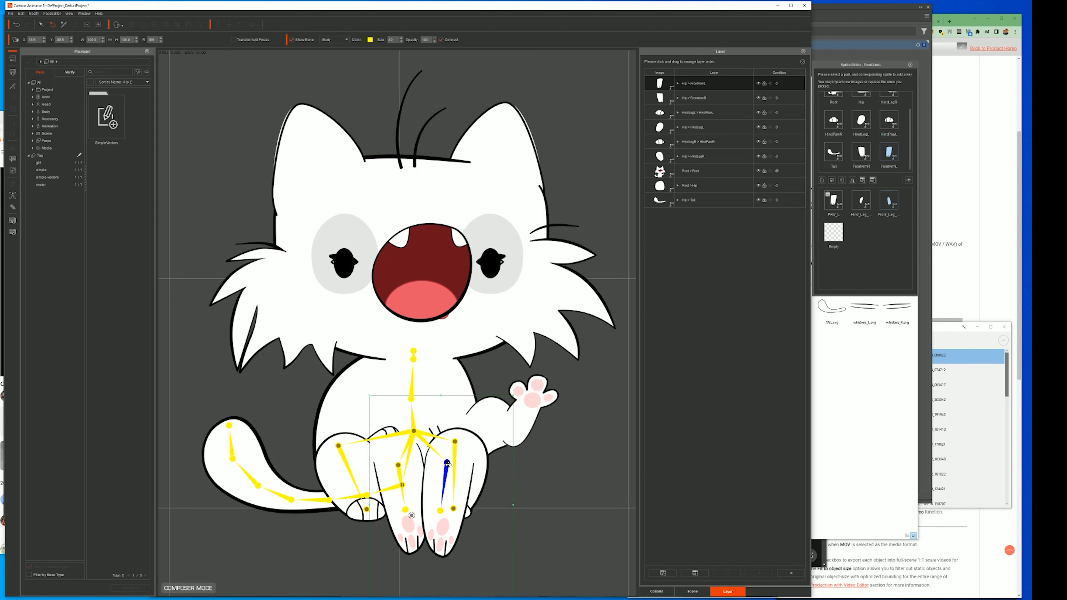
Step: Switch the front arms back to their PAW_L and PAW_R sprites, and display HindLegL's raised leg sprite
click(833, 200)
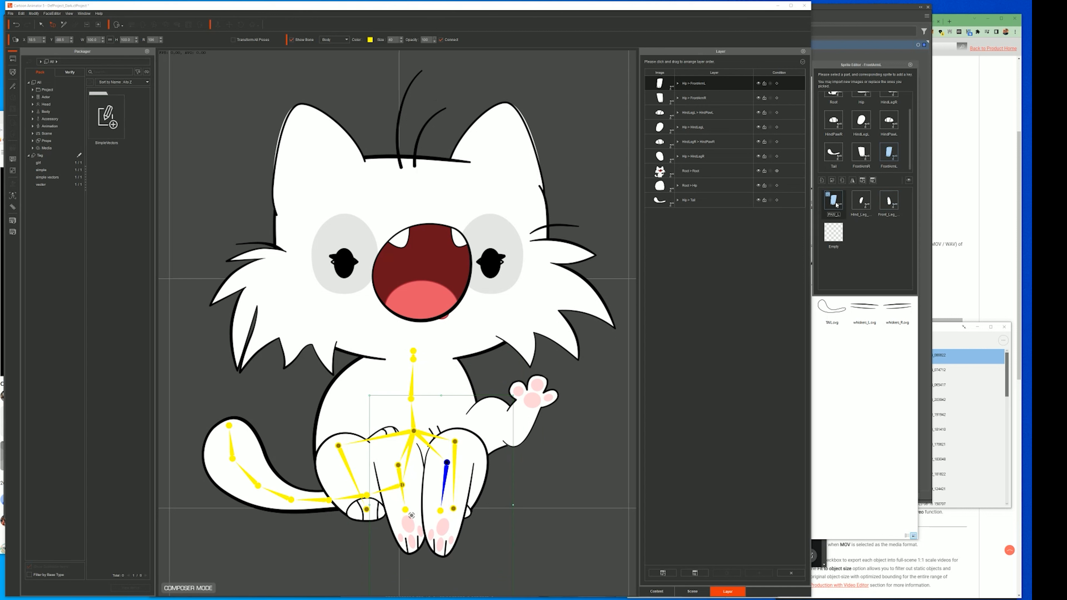
click(411, 515)
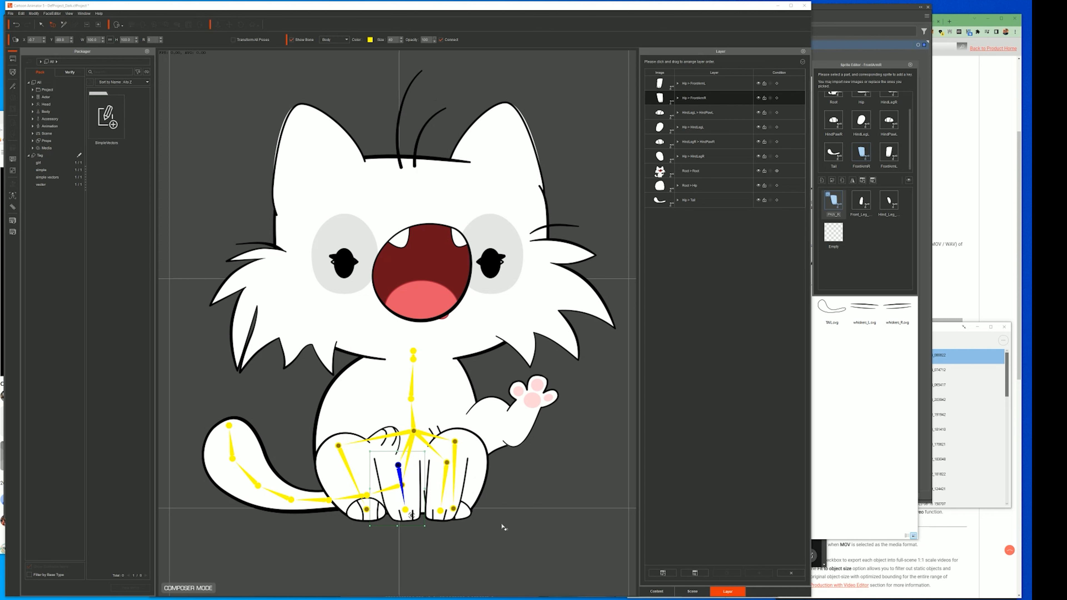
click(455, 441)
click(861, 201)
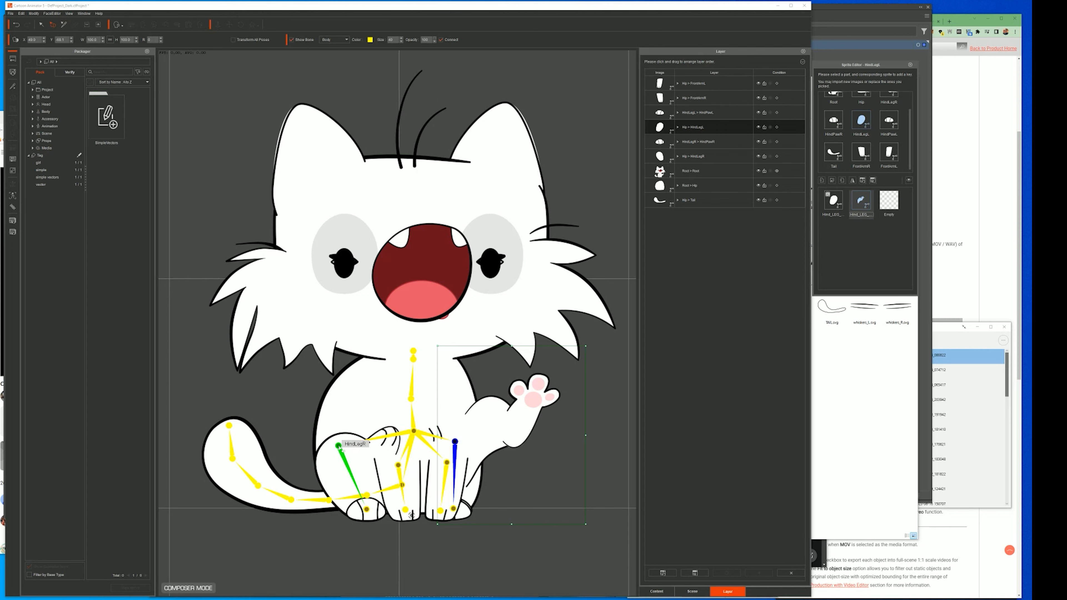
Step: Add Hind_LEG_L_UP.svg as an extra sprite for HindLegR, position it on the body, and restore the leg's default sprite
click(350, 461)
click(823, 180)
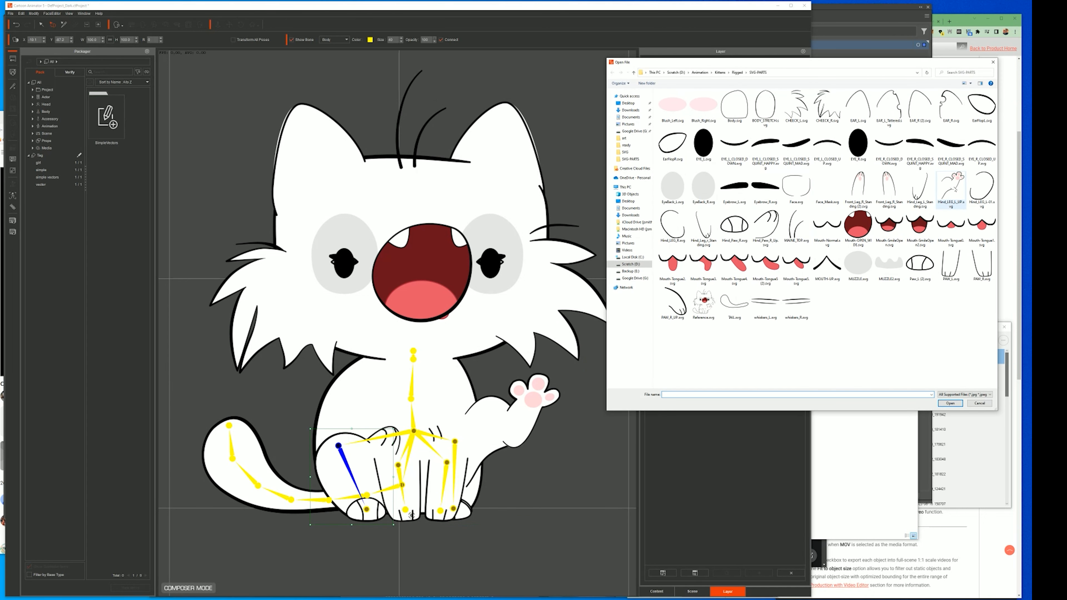
double_click(952, 187)
drag(350, 437, 402, 420)
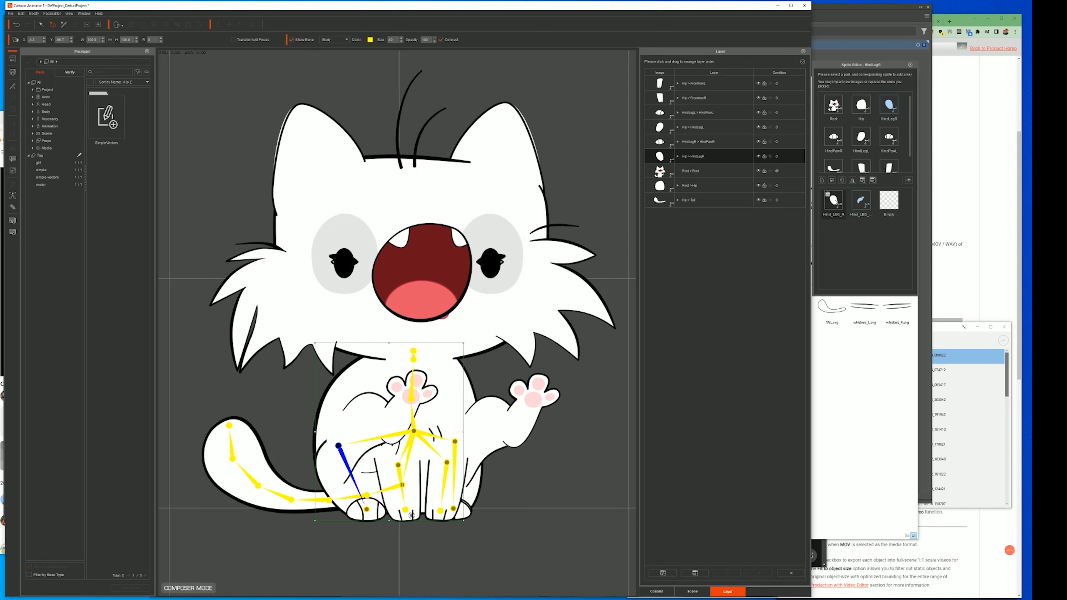
click(834, 201)
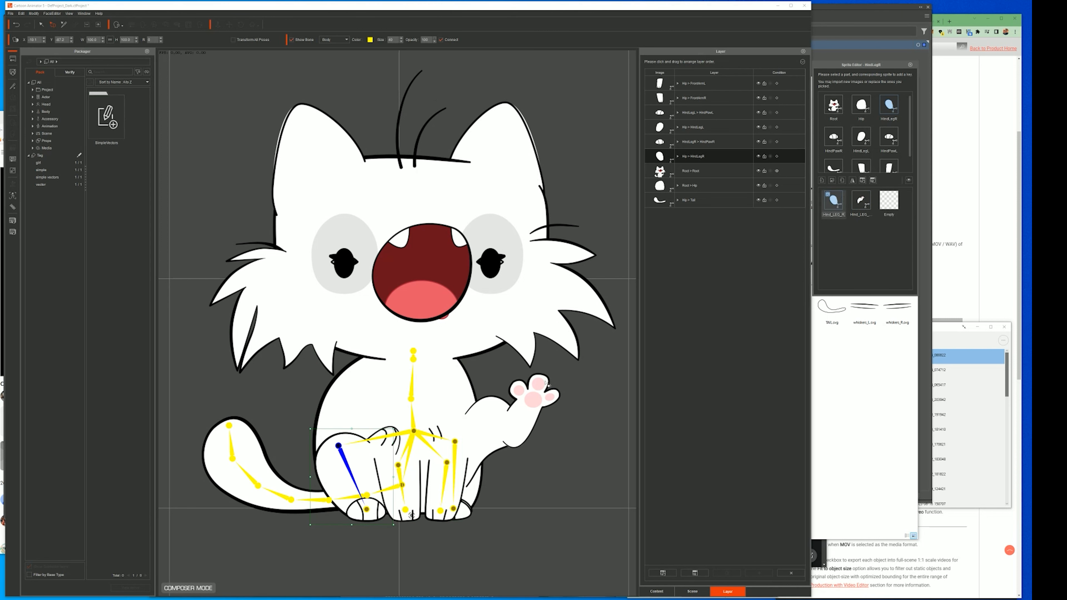
Step: Hide the Root reference layer and switch HindLegL back to its default sitting sprite
click(758, 171)
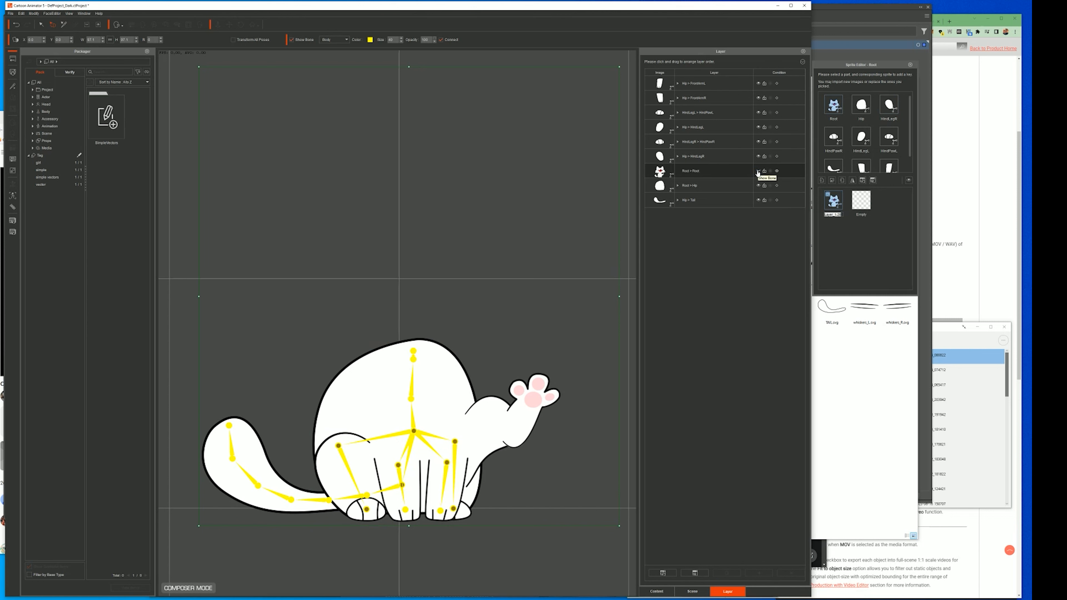
click(454, 441)
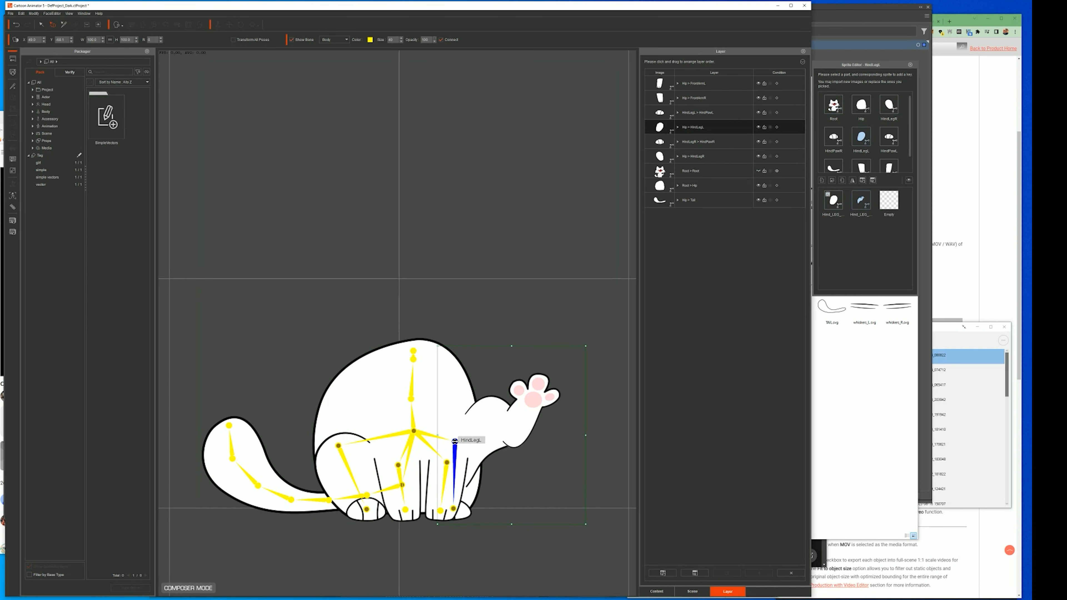
click(833, 201)
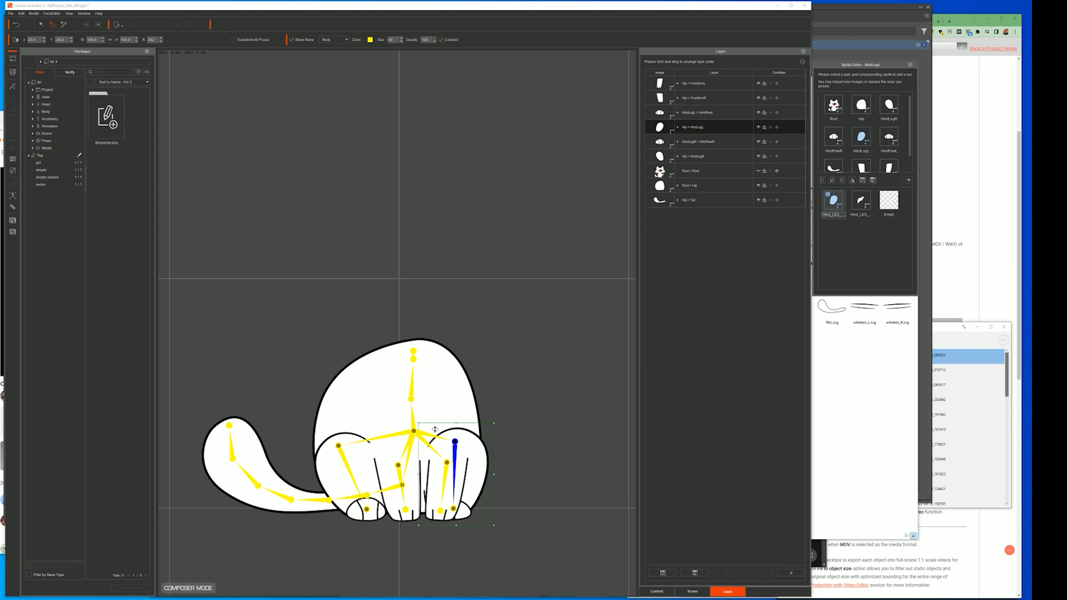
Step: Save the actor over the existing FrontKitten file in the Rigged folder and show the Root reference layer again
click(12, 14)
click(21, 21)
double_click(135, 59)
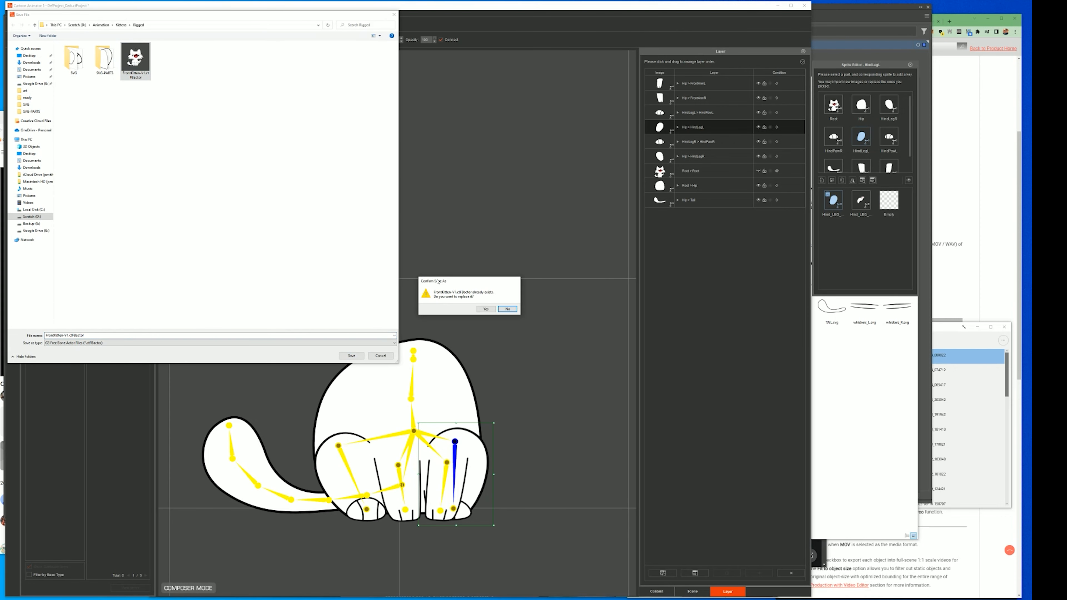
click(484, 309)
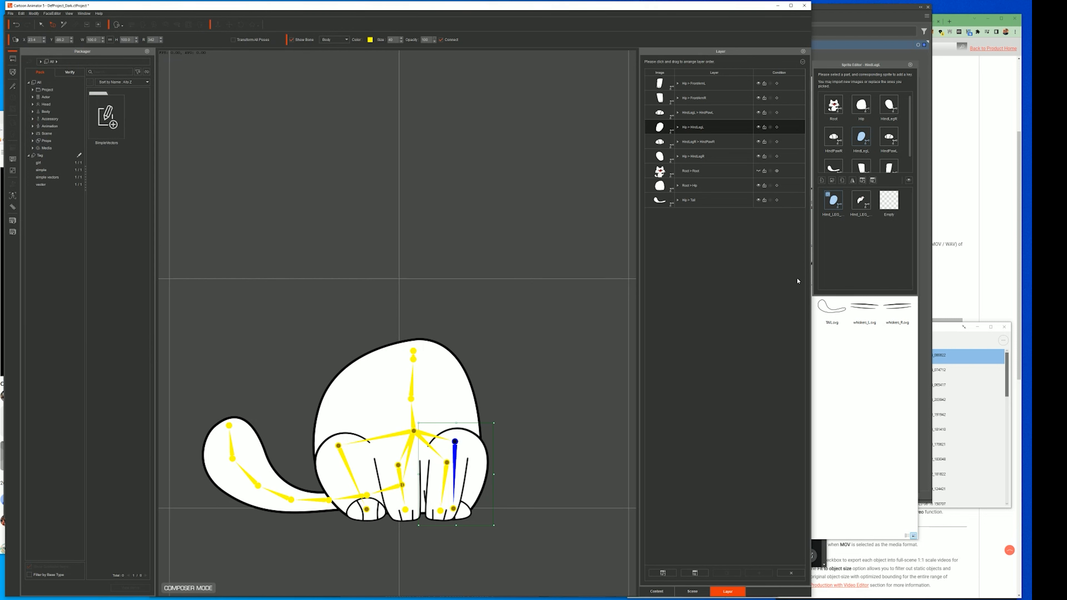
click(778, 171)
click(758, 172)
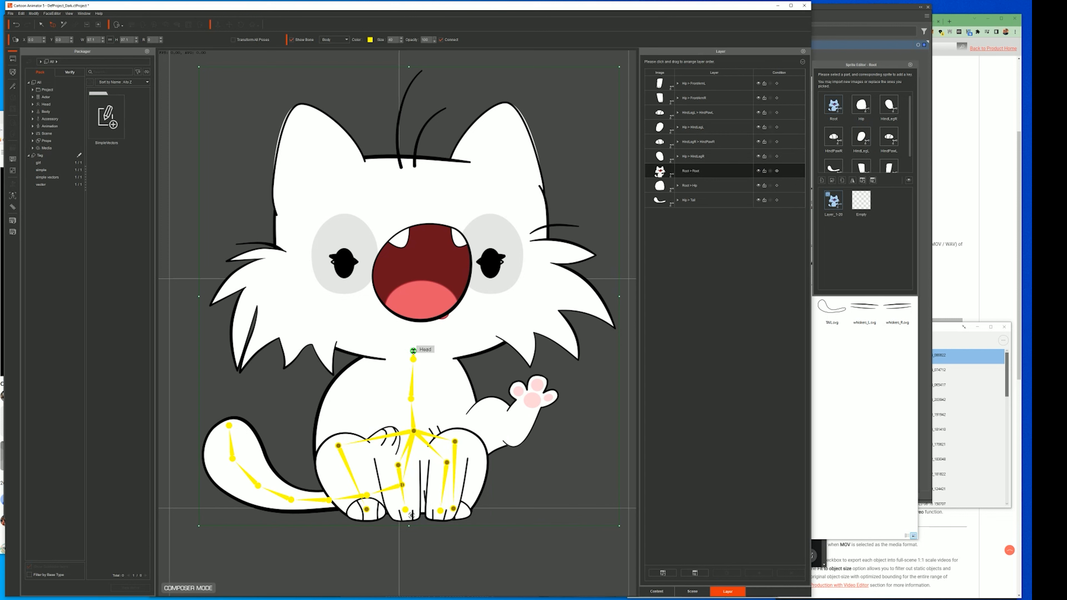
Step: Create a sprite-based head on the neck bone, replacing the current head and applying a head angle of 0
click(413, 350)
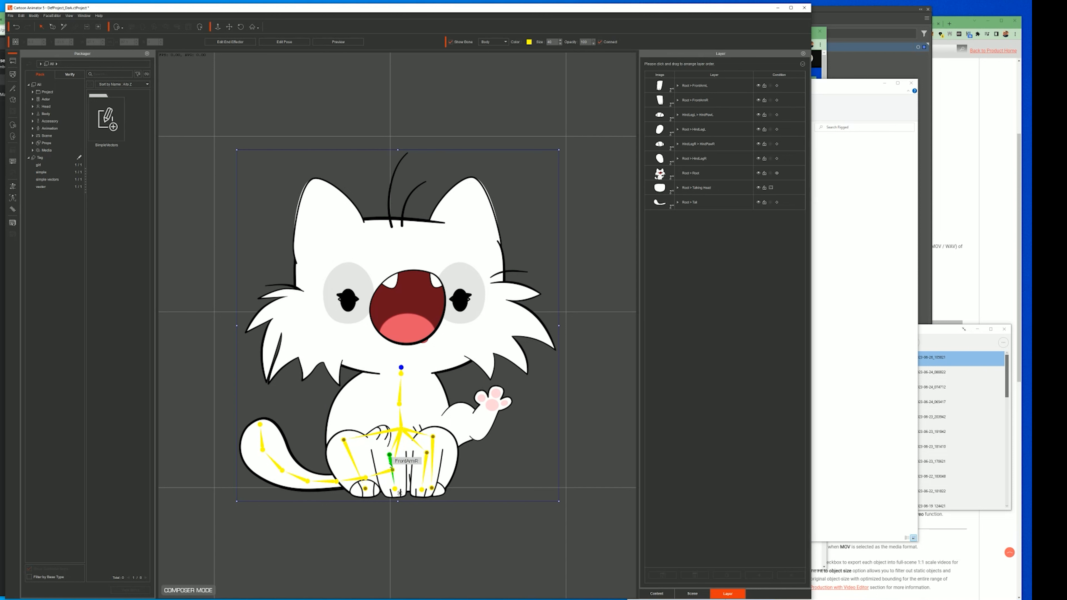
click(123, 27)
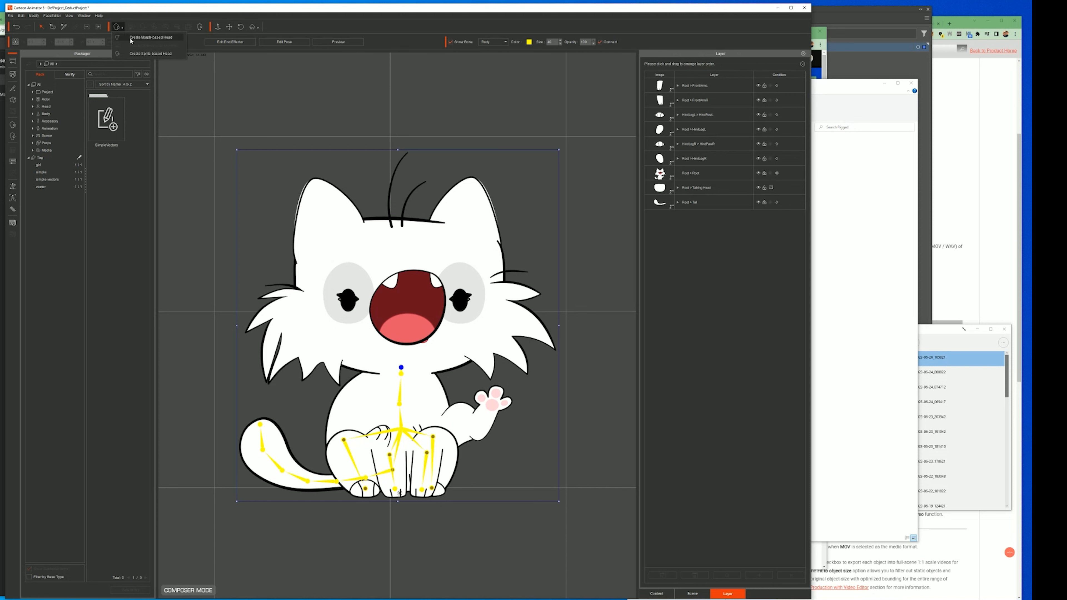
click(163, 54)
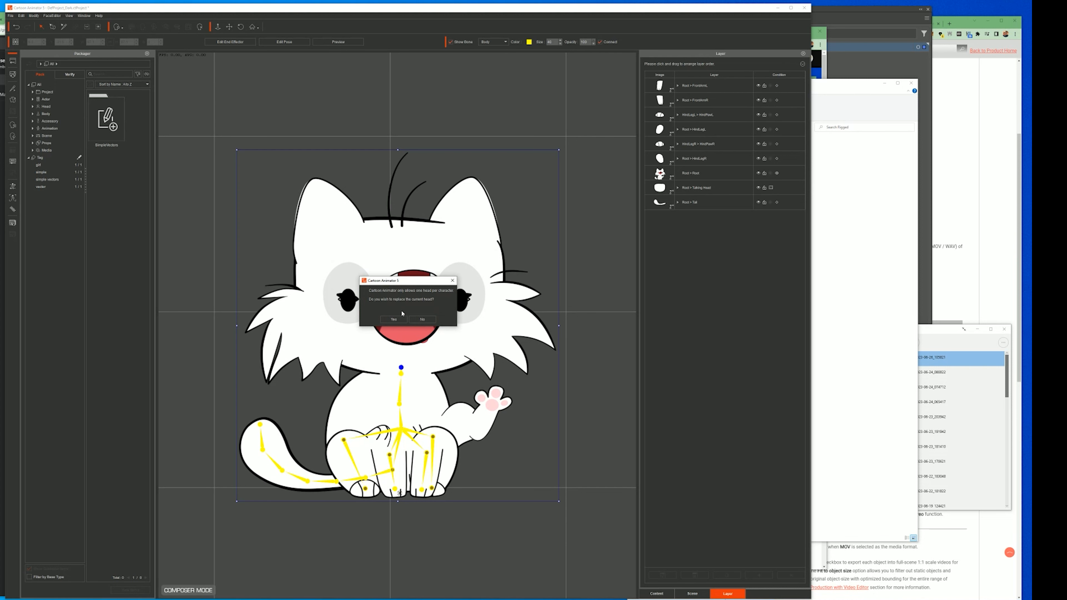
click(394, 320)
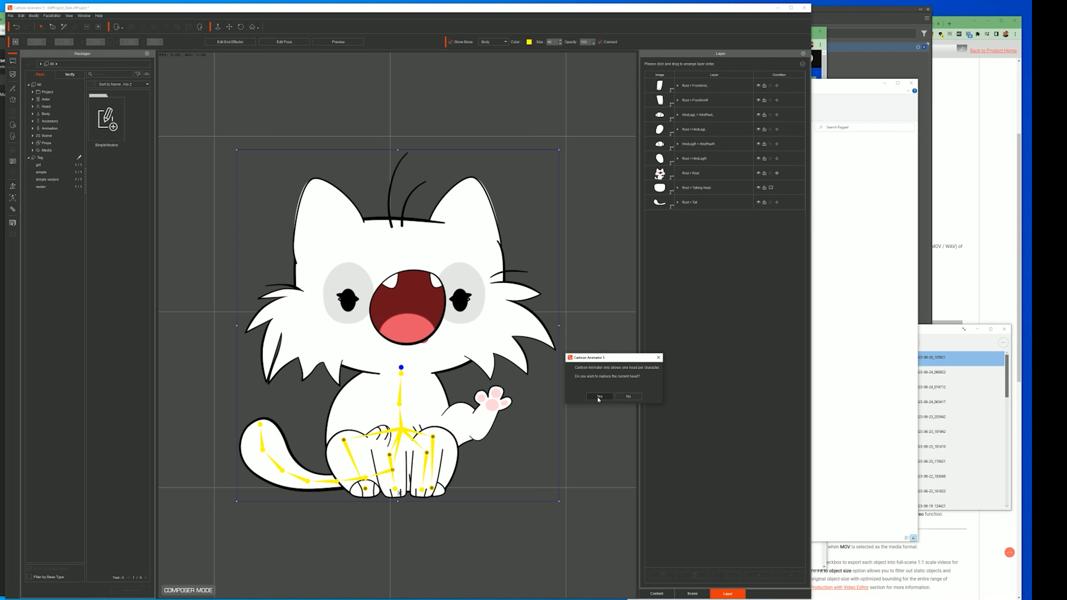
click(599, 397)
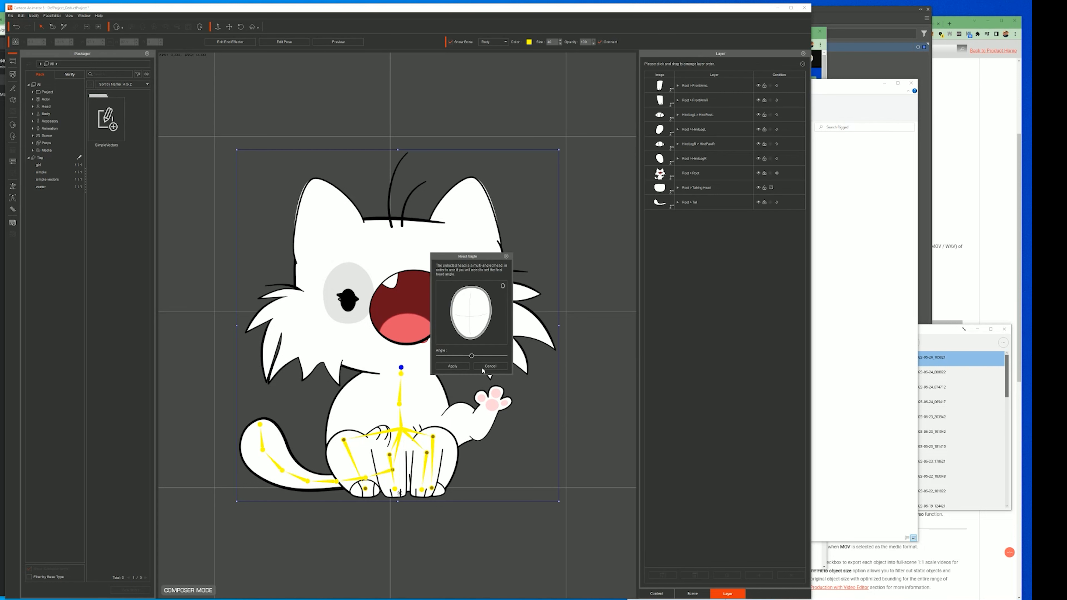
mouse_move(472, 356)
mouse_down()
mouse_move(510, 358)
mouse_move(391, 357)
mouse_move(471, 356)
mouse_up()
click(461, 367)
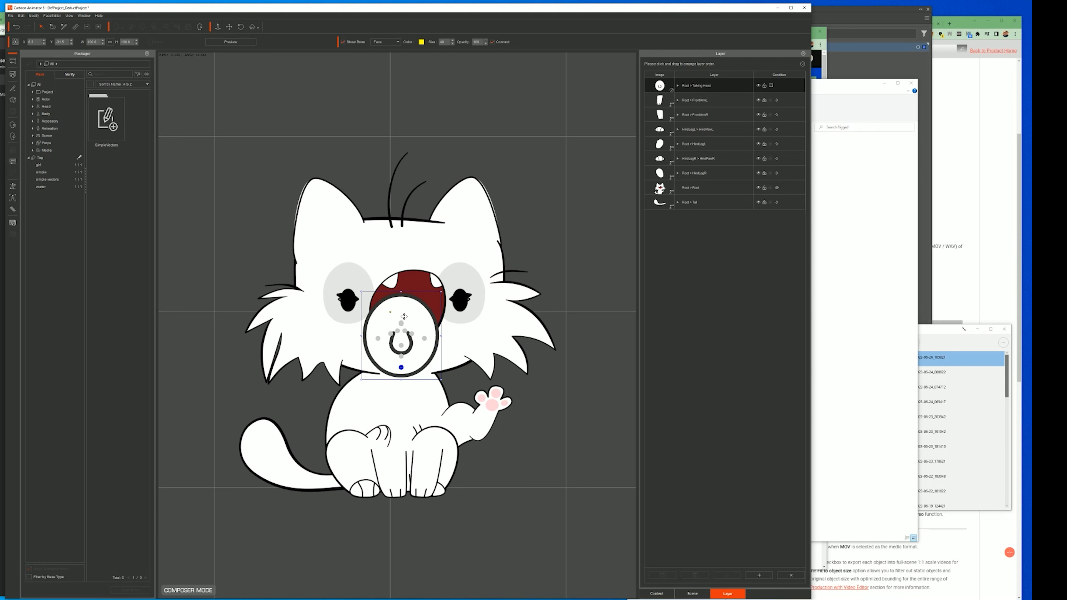
Step: Examine the new head's facial parts in the Sprite Editor, checking the sprite sets for the left eye, right eye and mouth
click(11, 137)
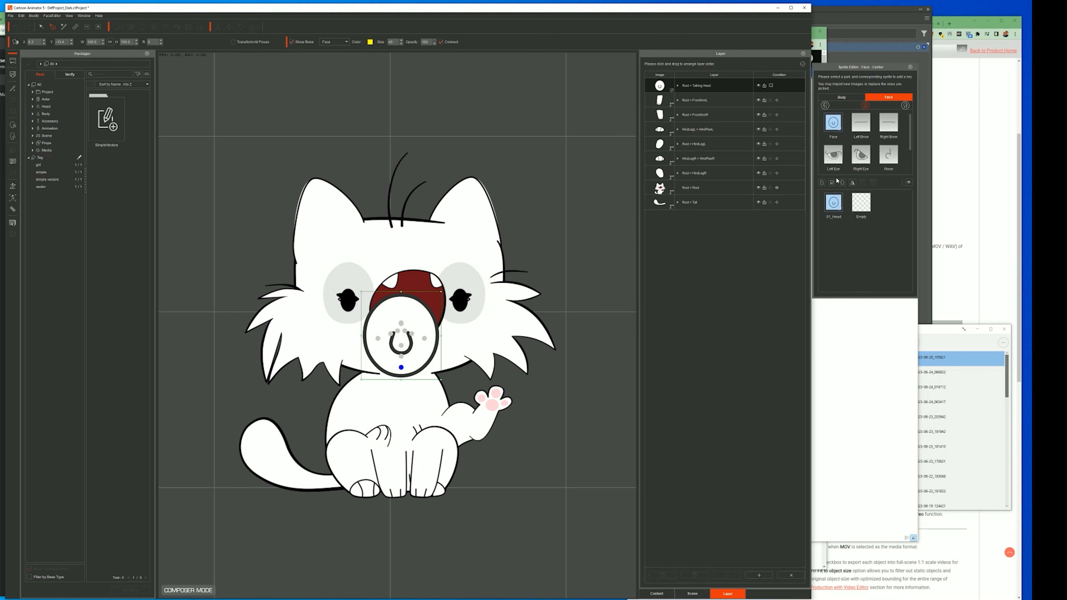
click(834, 156)
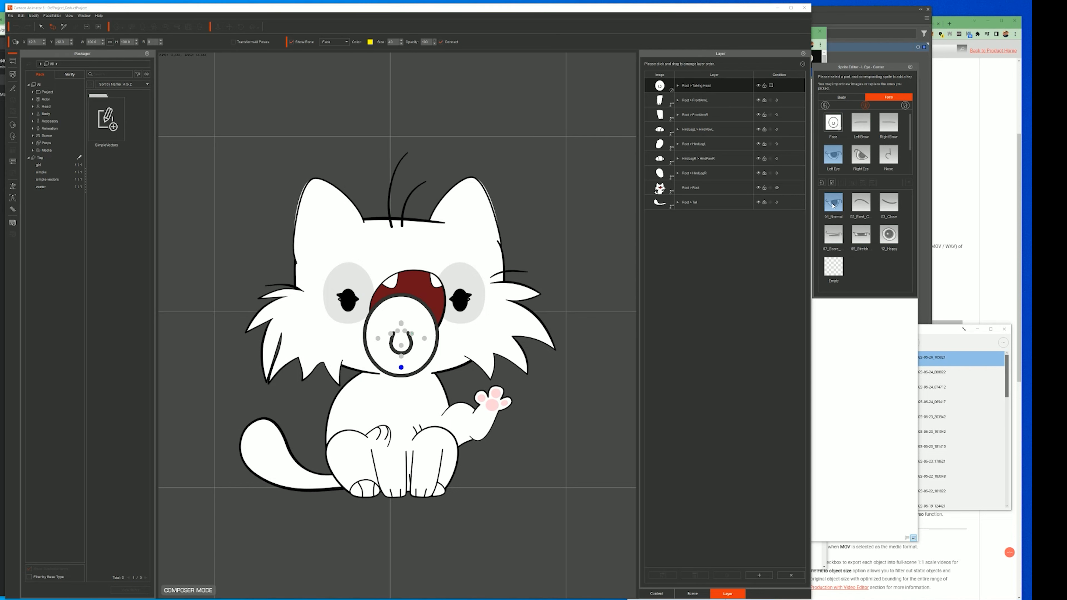
click(859, 205)
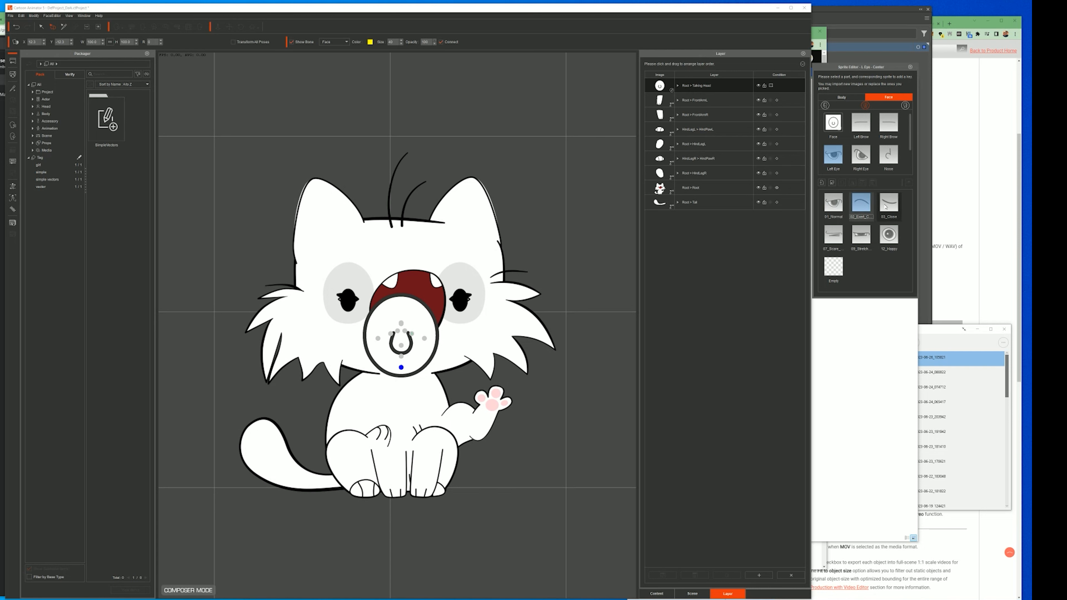
click(833, 235)
click(889, 234)
click(865, 206)
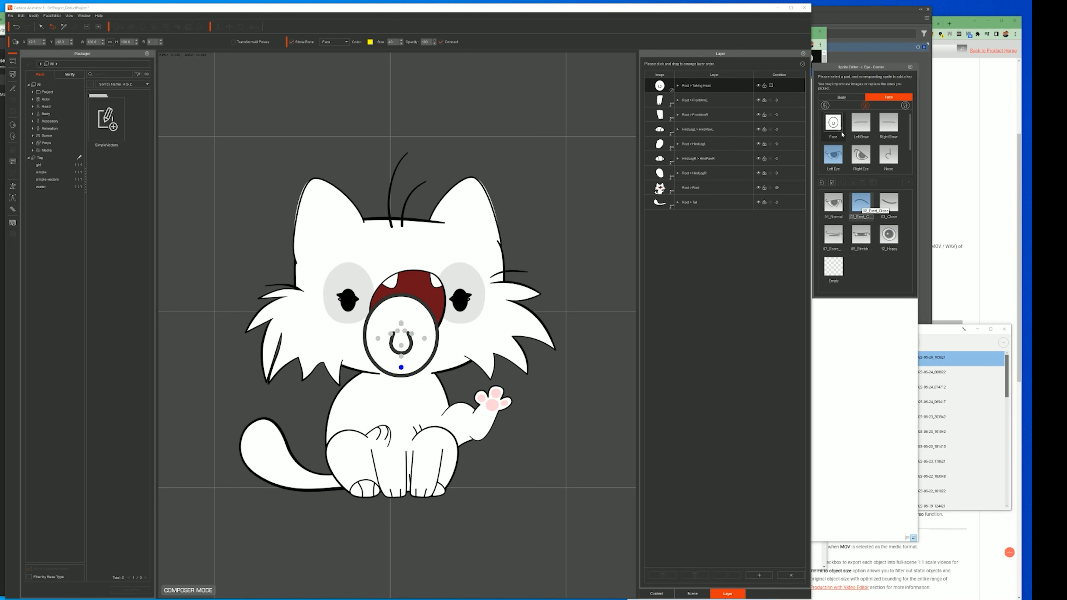
click(861, 155)
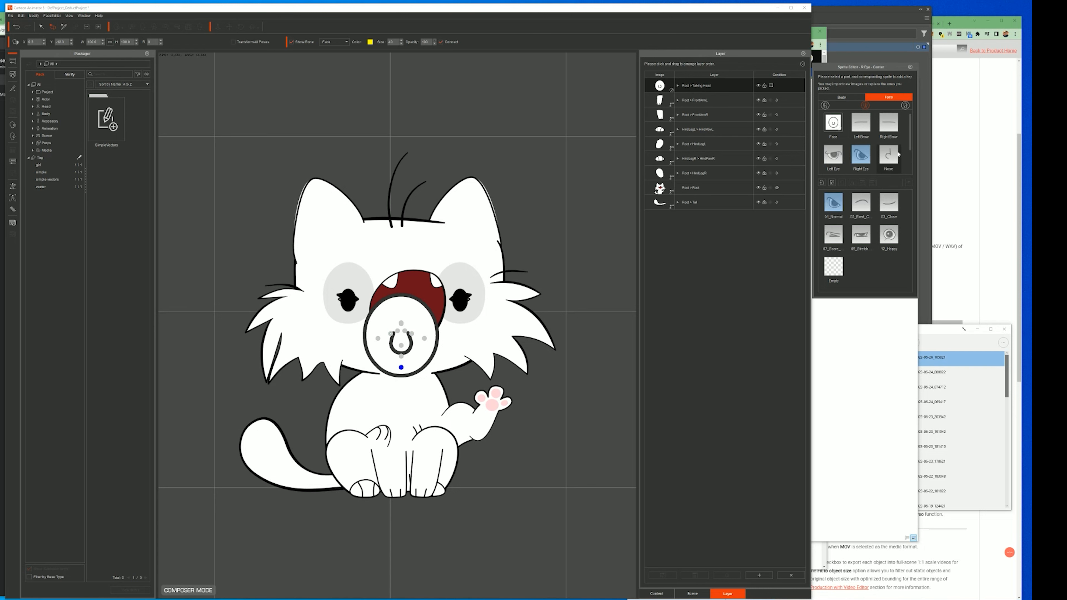
scroll(861, 143, down, 2)
click(833, 154)
scroll(865, 220, down, 5)
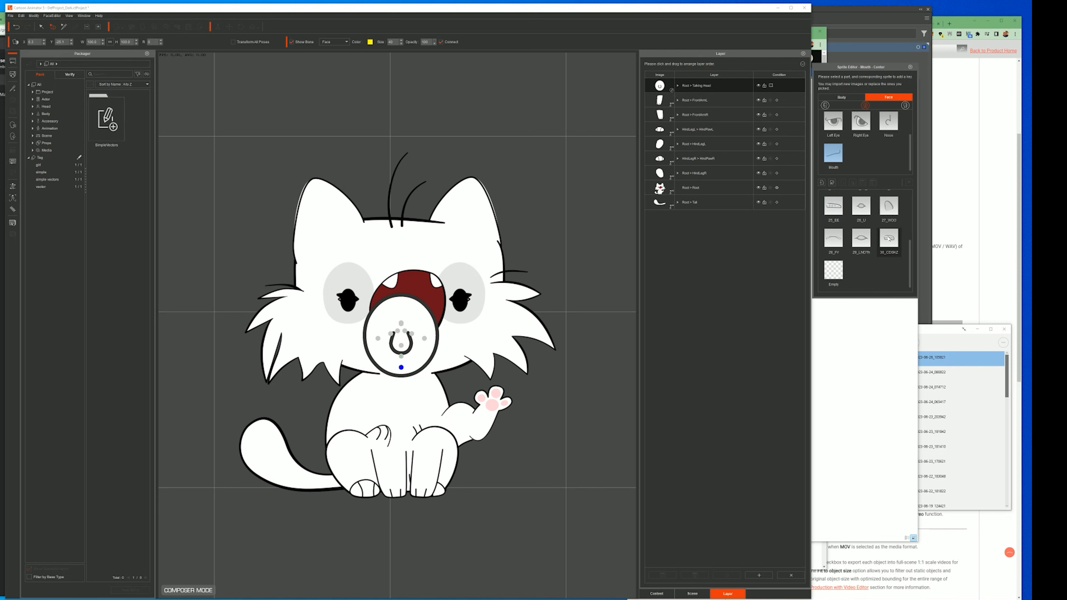
scroll(875, 249, up, 5)
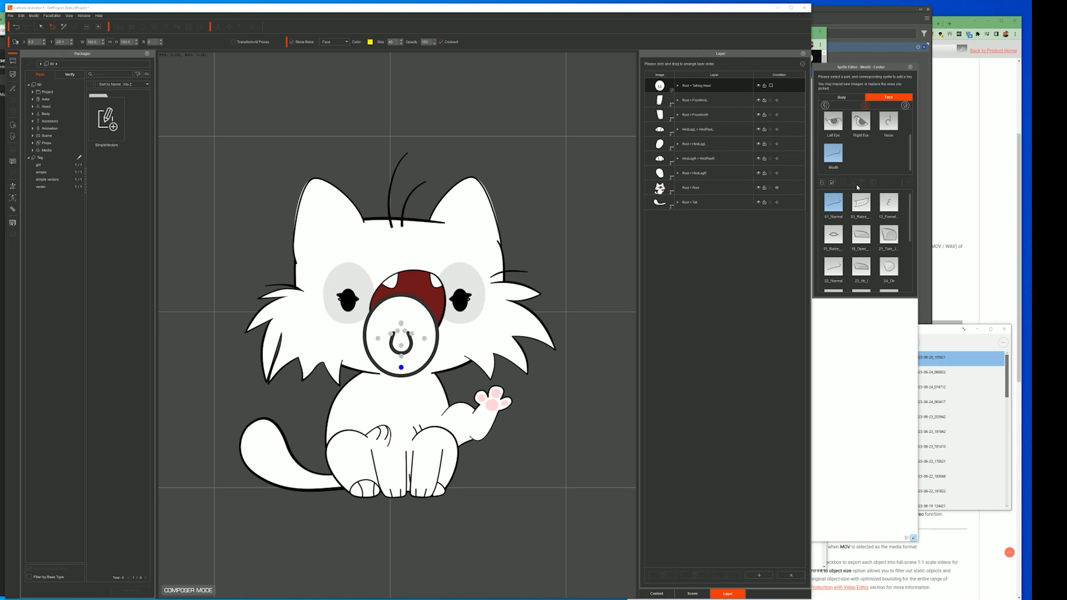
scroll(862, 160, up, 2)
Step: Replace the Face part's 01_Head sprite with Face.svg from the SVG-PARTS folder
click(834, 123)
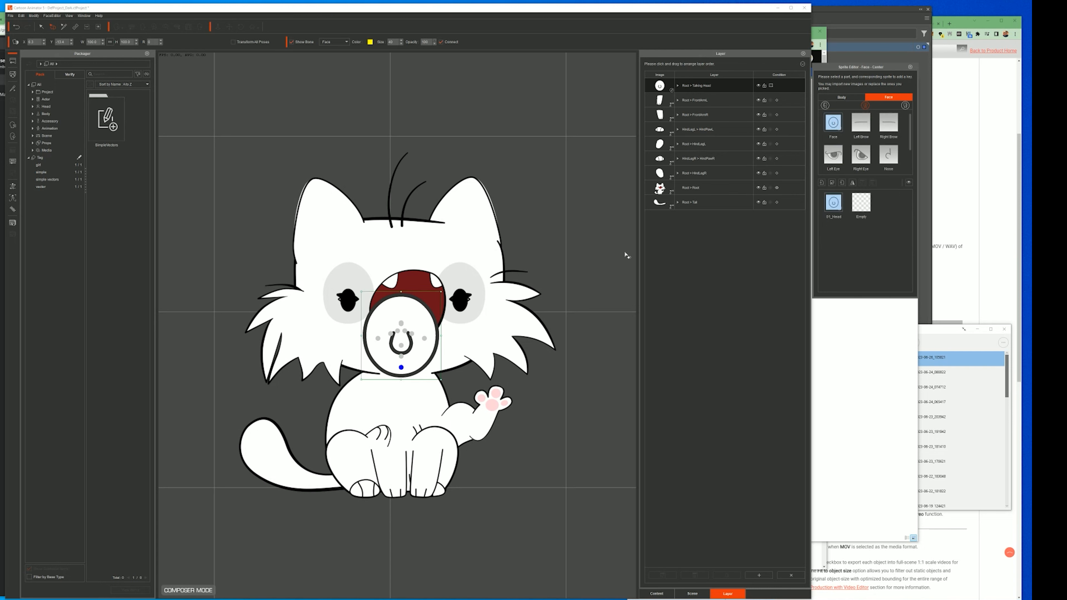
click(830, 207)
click(833, 183)
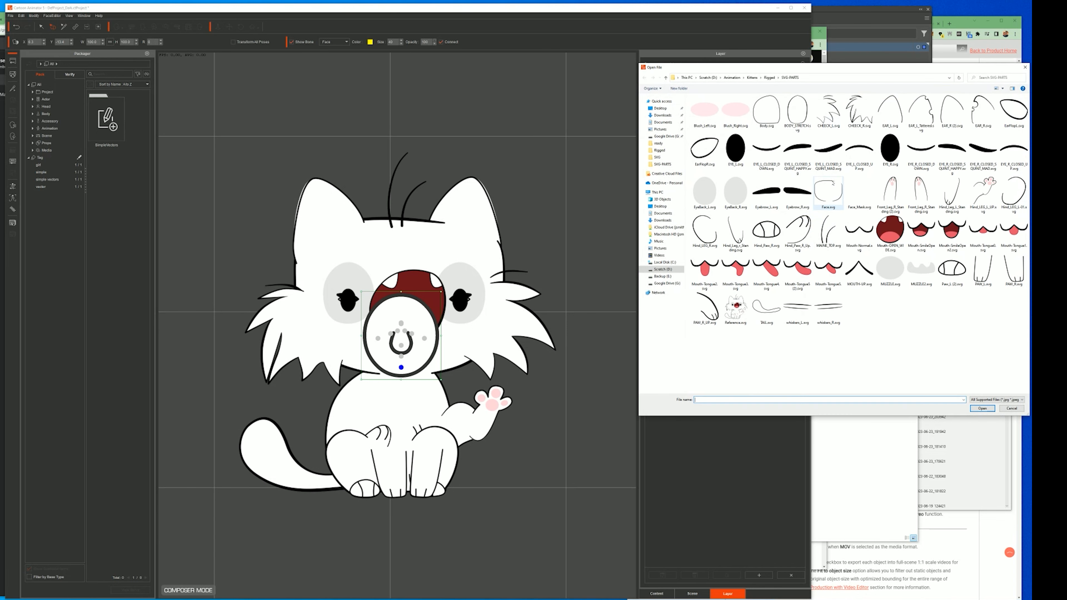
double_click(835, 195)
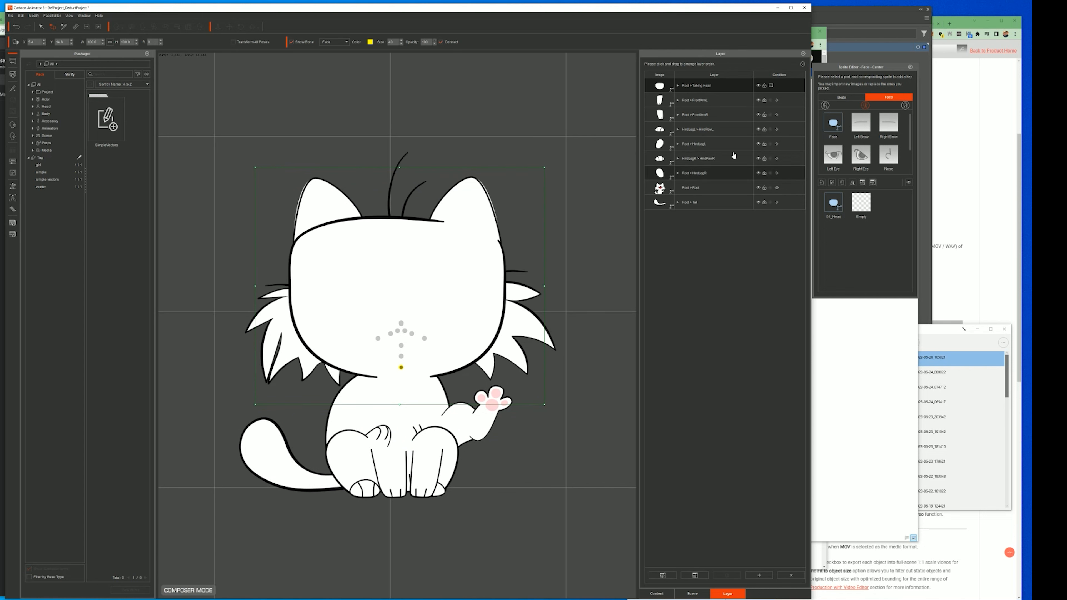
Step: Bring the Root reference layer to the front and scale the face sprite down slightly to fit the reference head
drag(682, 190, 697, 91)
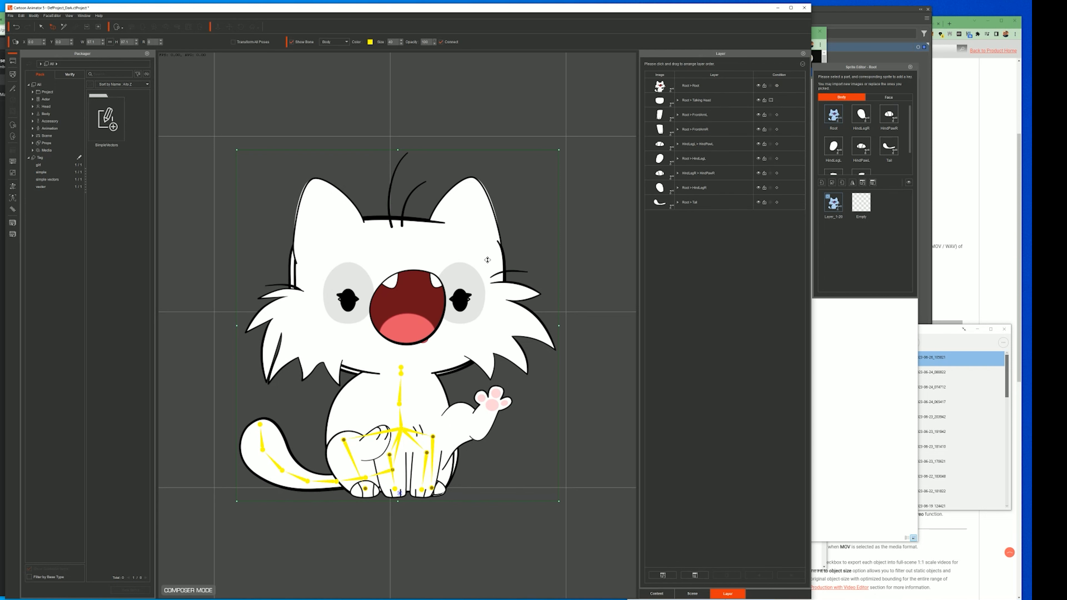
click(704, 101)
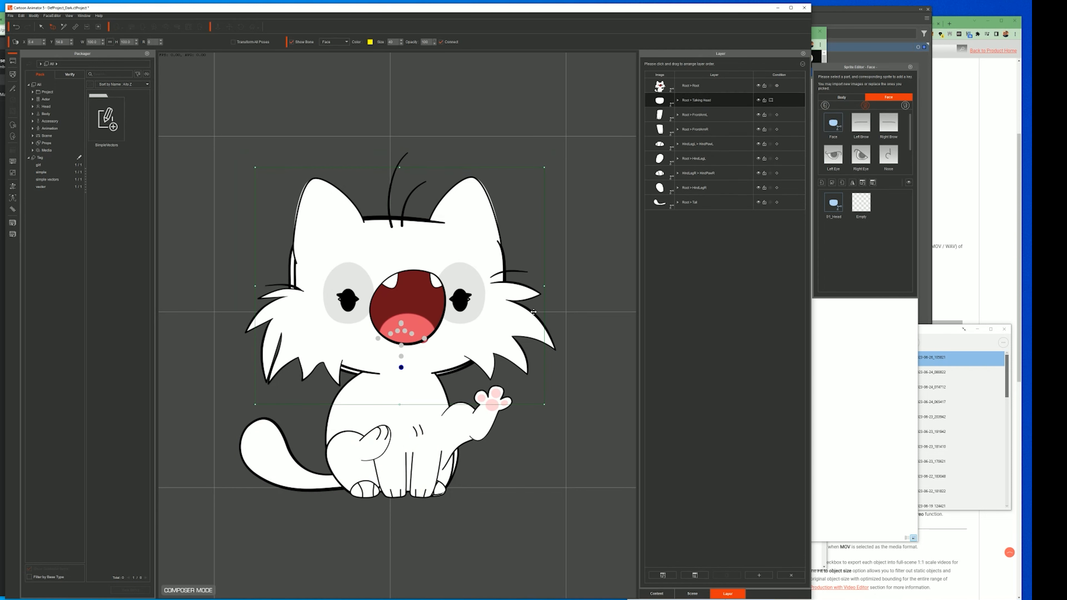
drag(544, 405, 540, 397)
drag(470, 333, 471, 336)
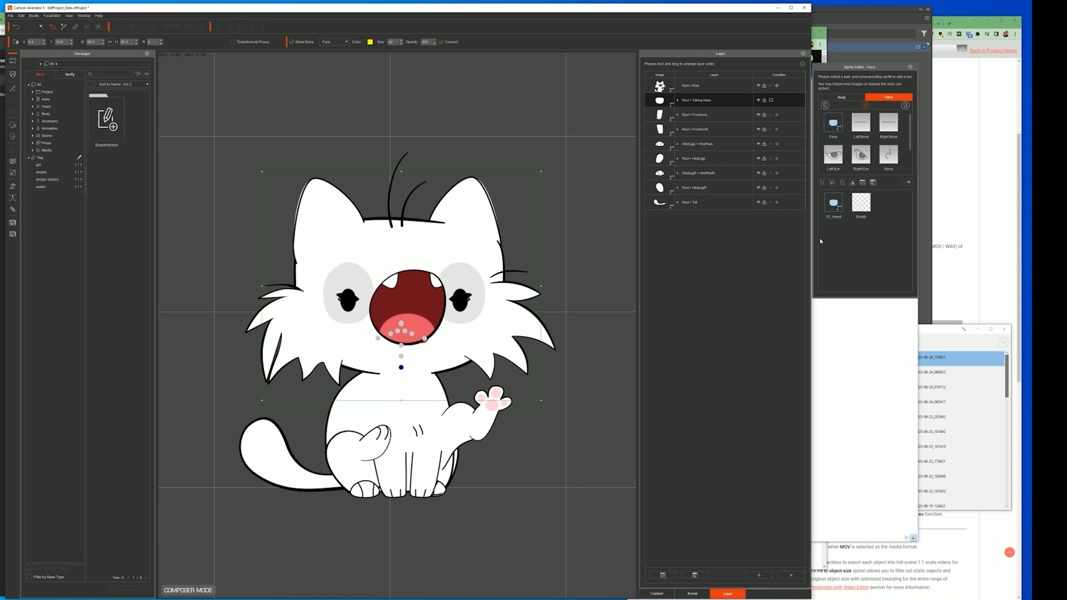
Step: Replace the Left Eye part's 01_Normal sprite with EYE_R.svg from the SVG-PARTS folder
click(832, 156)
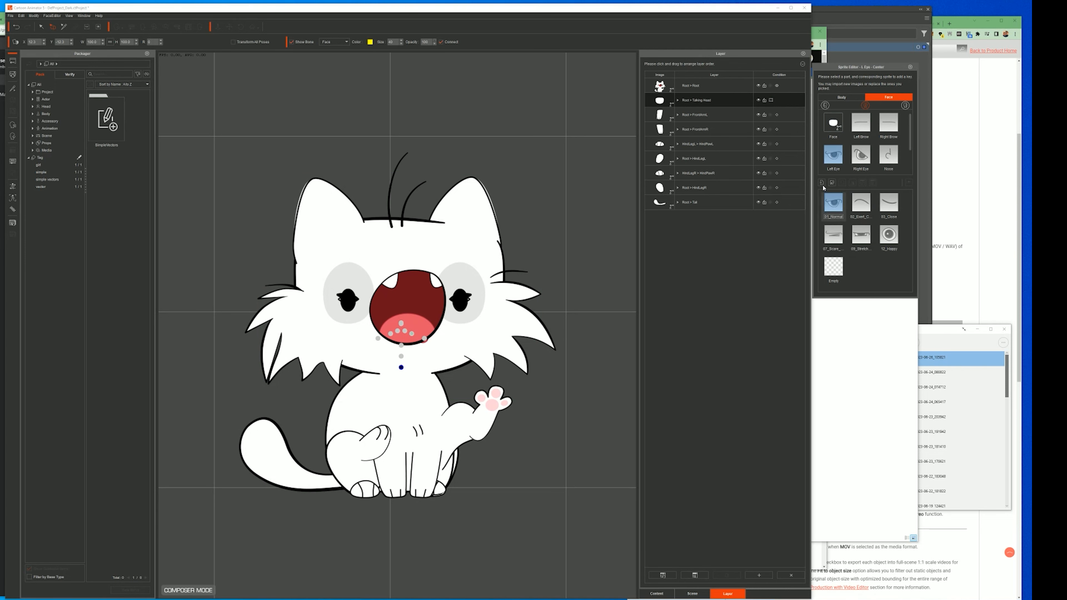
click(832, 183)
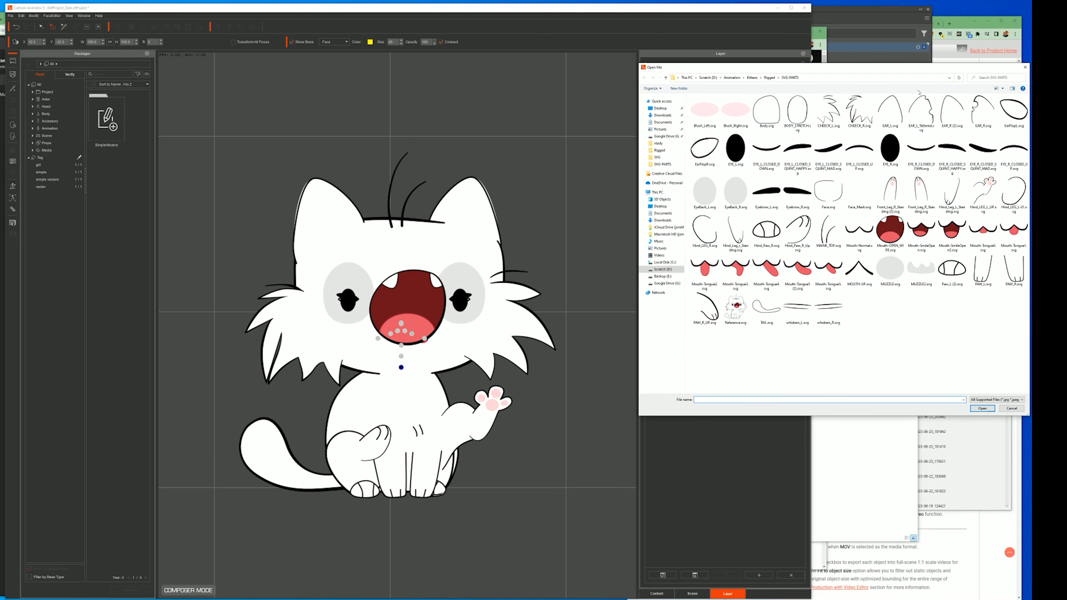
drag(913, 70, 848, 68)
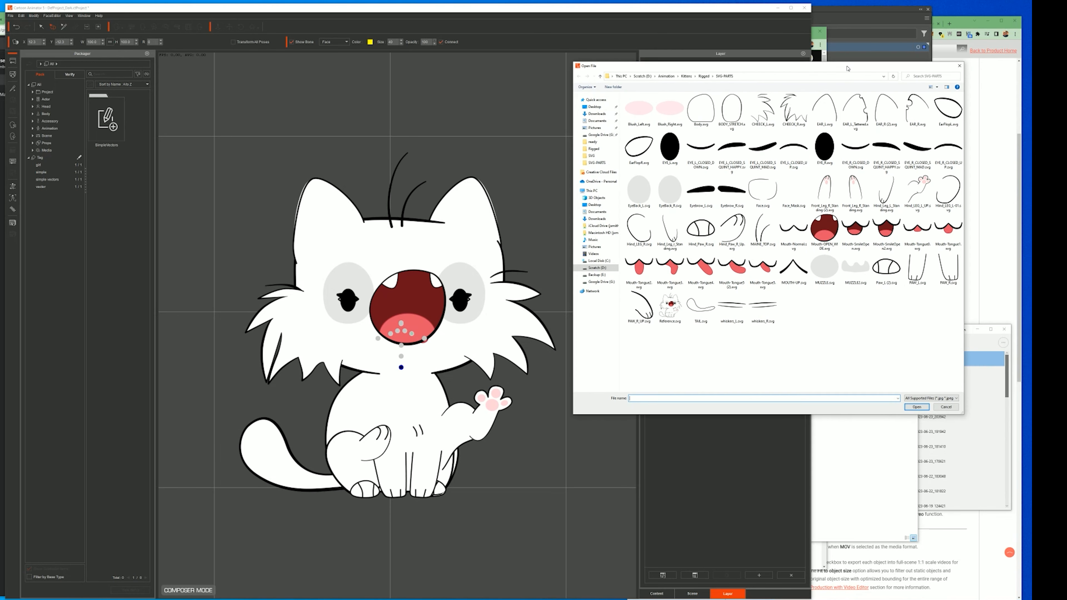
click(824, 151)
double_click(826, 151)
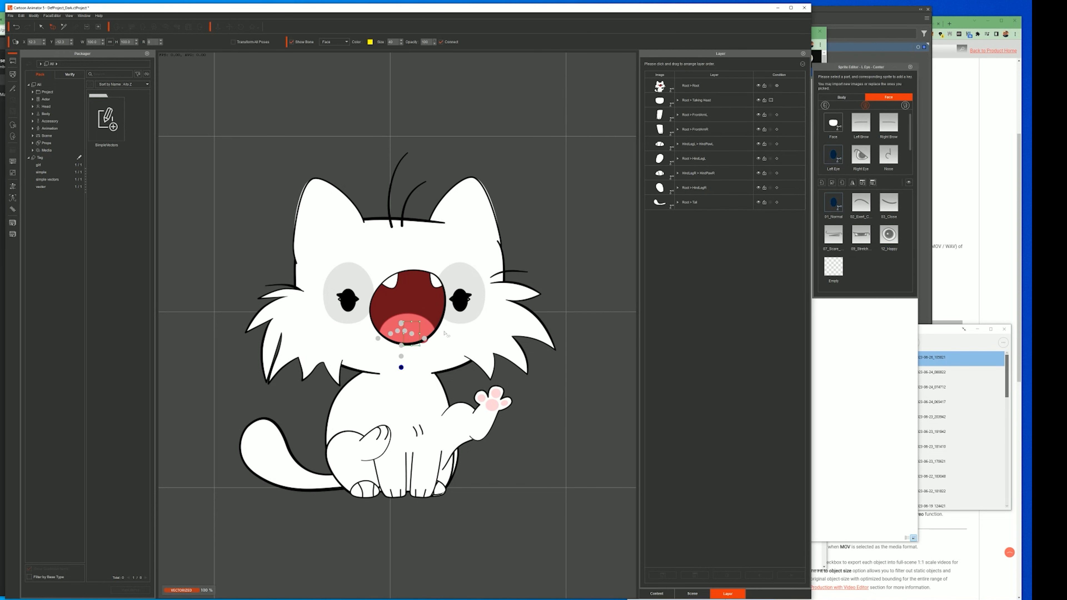
Step: Move the Root reference layer back to just above the Tail layer and expand the Talking Head layer group
click(759, 86)
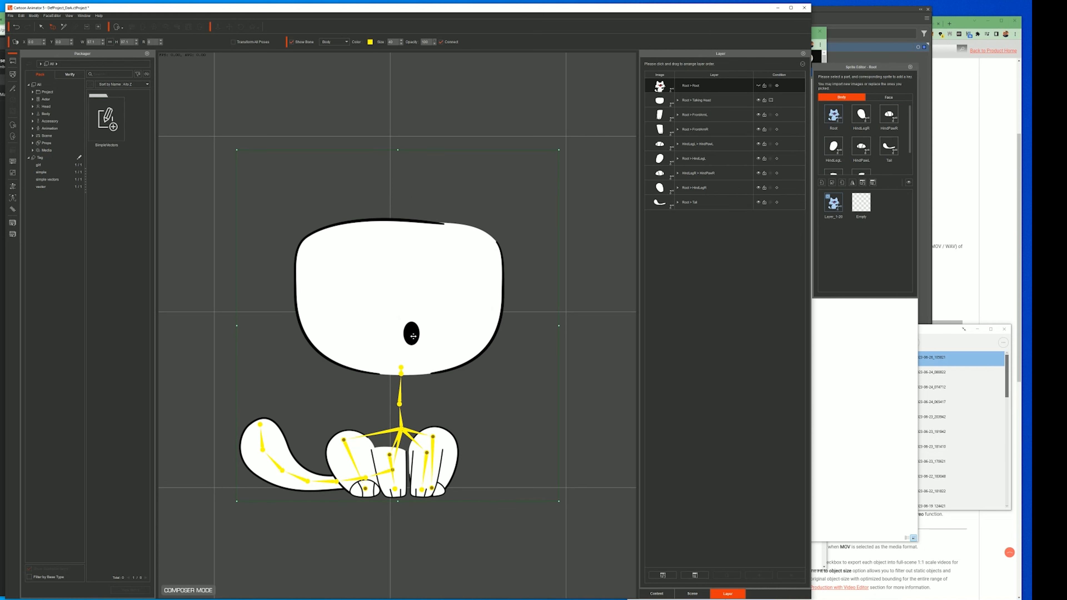
click(758, 86)
drag(692, 87, 694, 197)
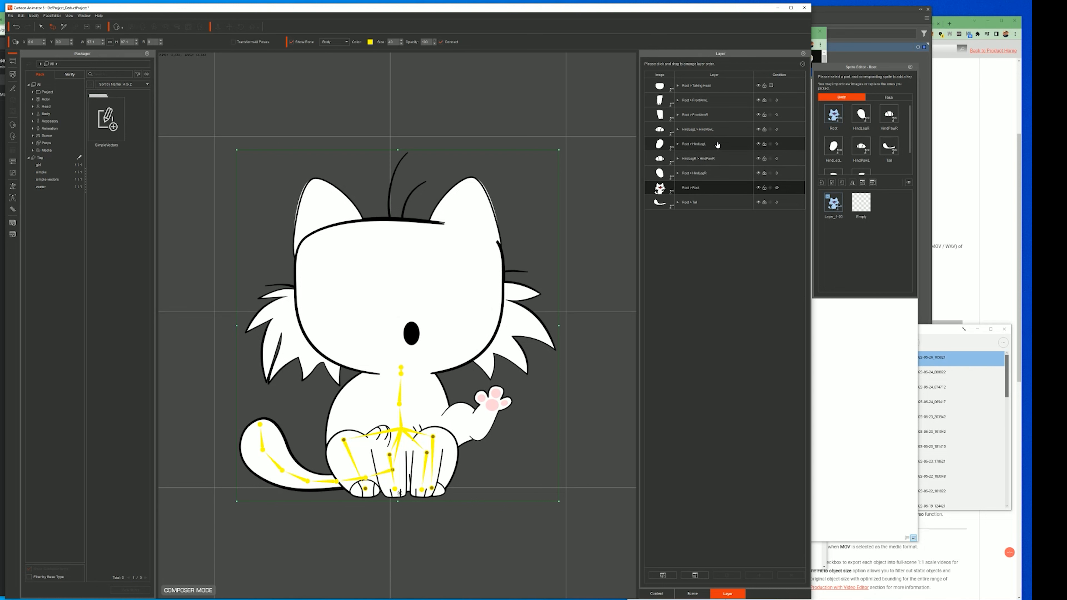
click(679, 86)
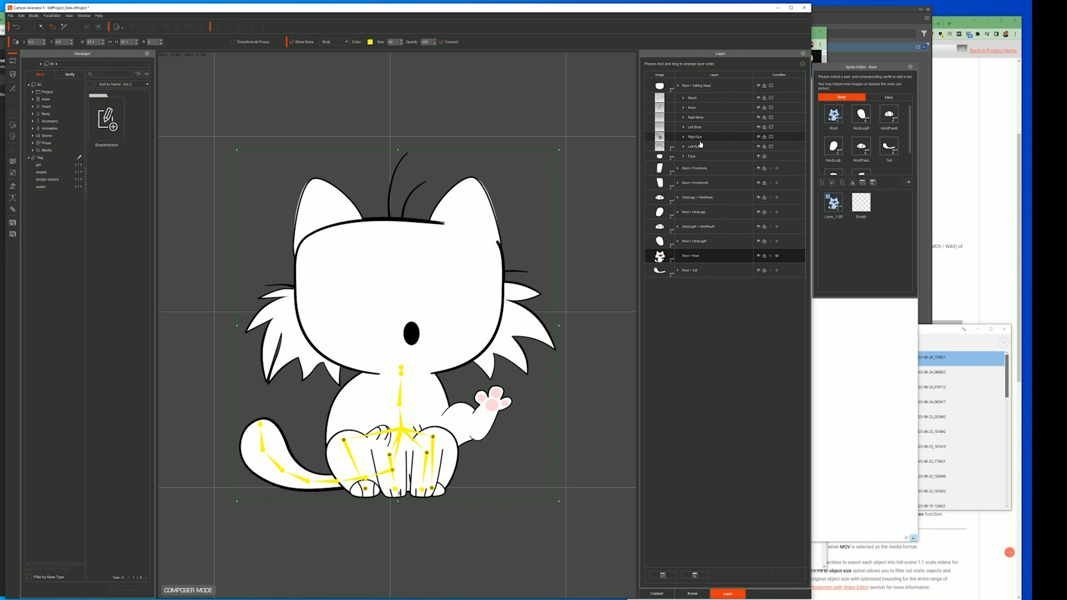
Step: Place the Left Eye sprite over the reference's left-hand eye, and position the L Eye and R Eye bones on the two reference eyes
click(417, 332)
drag(411, 330, 348, 295)
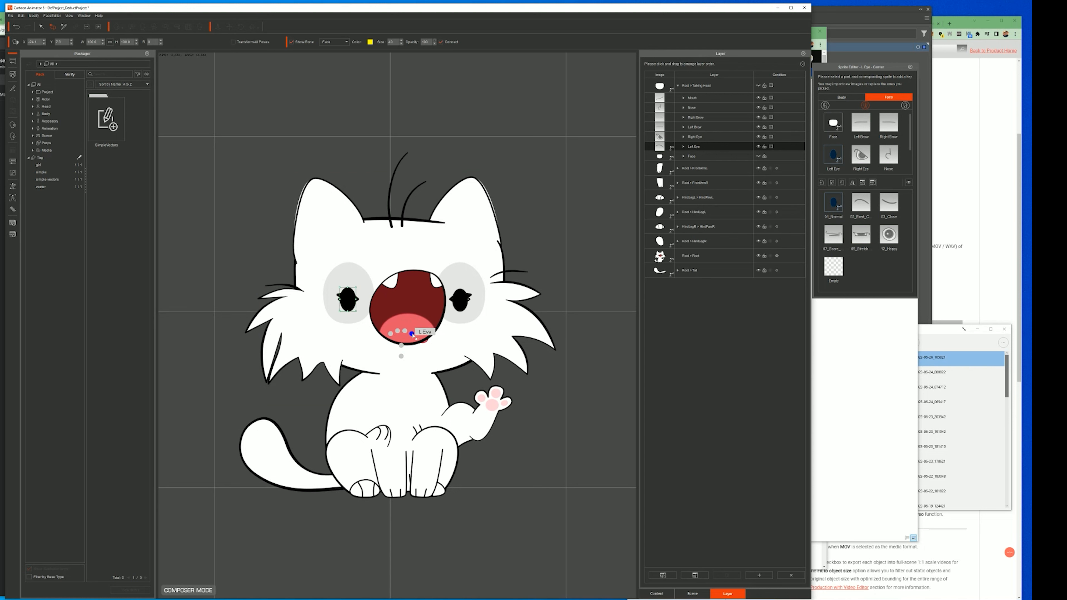
click(13, 90)
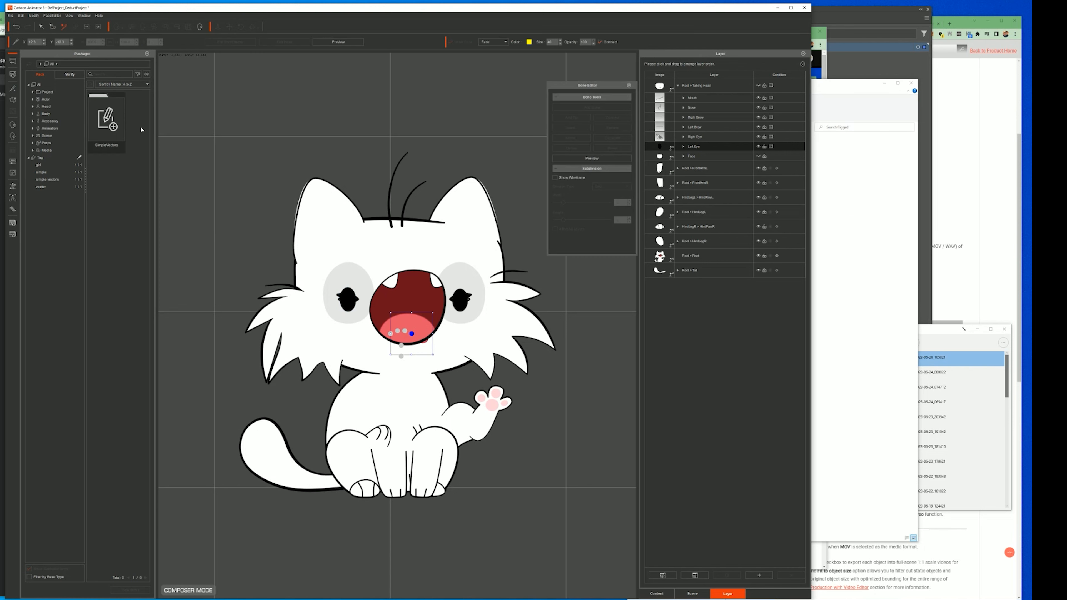
drag(412, 333, 460, 300)
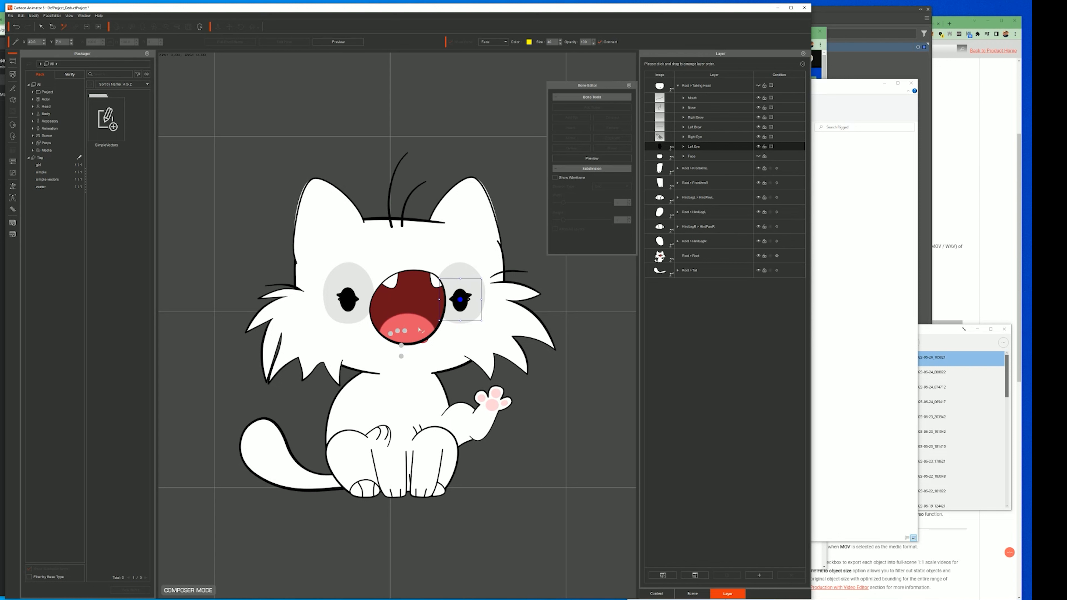
click(359, 310)
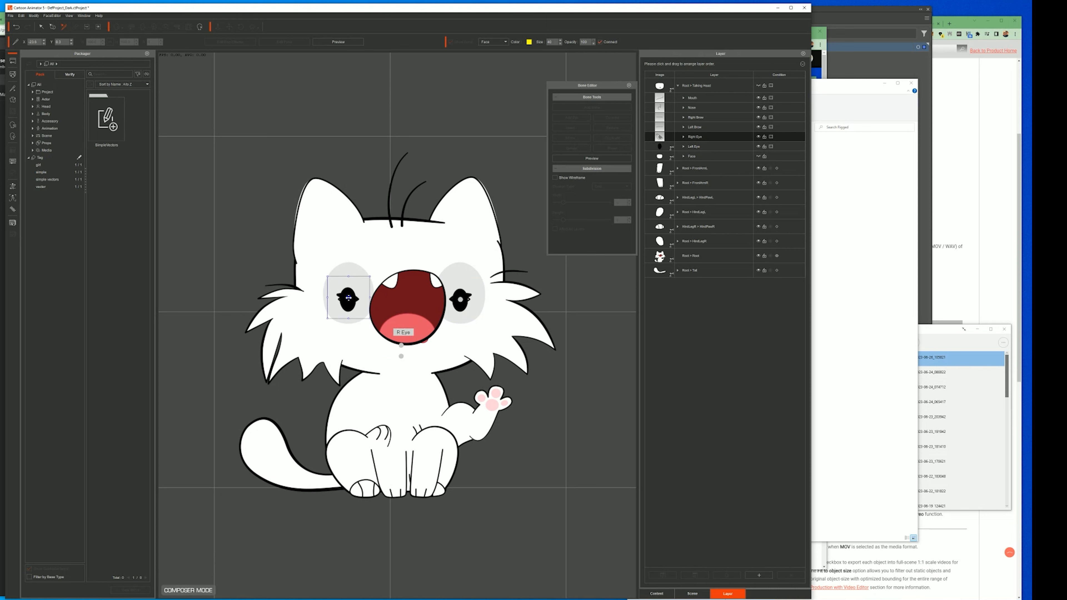
Step: Position the two brow bones above the eyes, the Nose bone mid-mouth and the Mouth bone on the reference's tongue
click(397, 330)
drag(397, 330, 347, 256)
click(405, 331)
drag(405, 331, 461, 254)
click(412, 343)
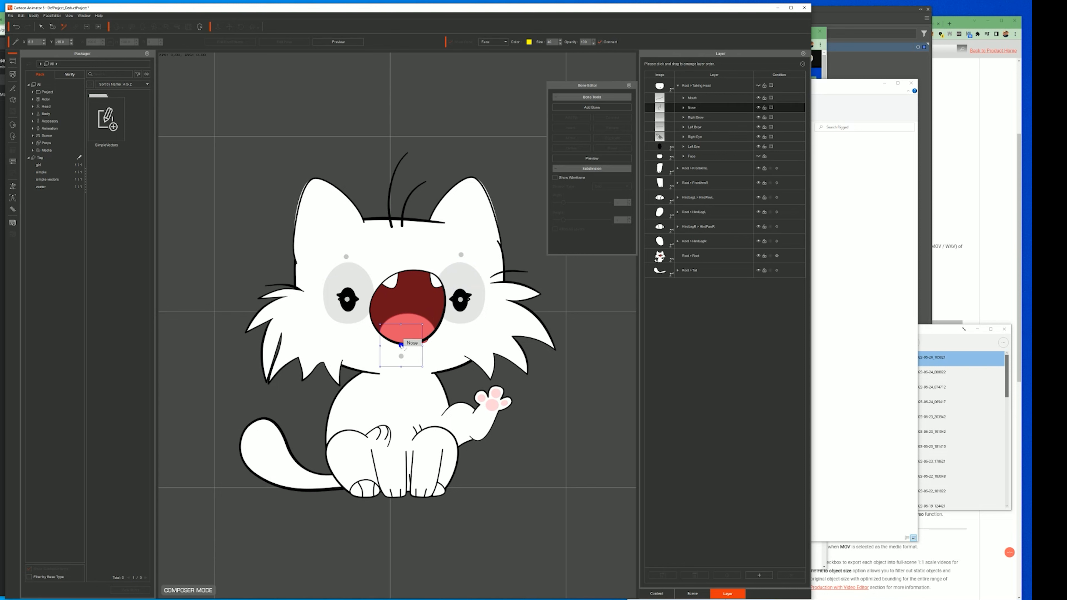
drag(401, 357, 409, 332)
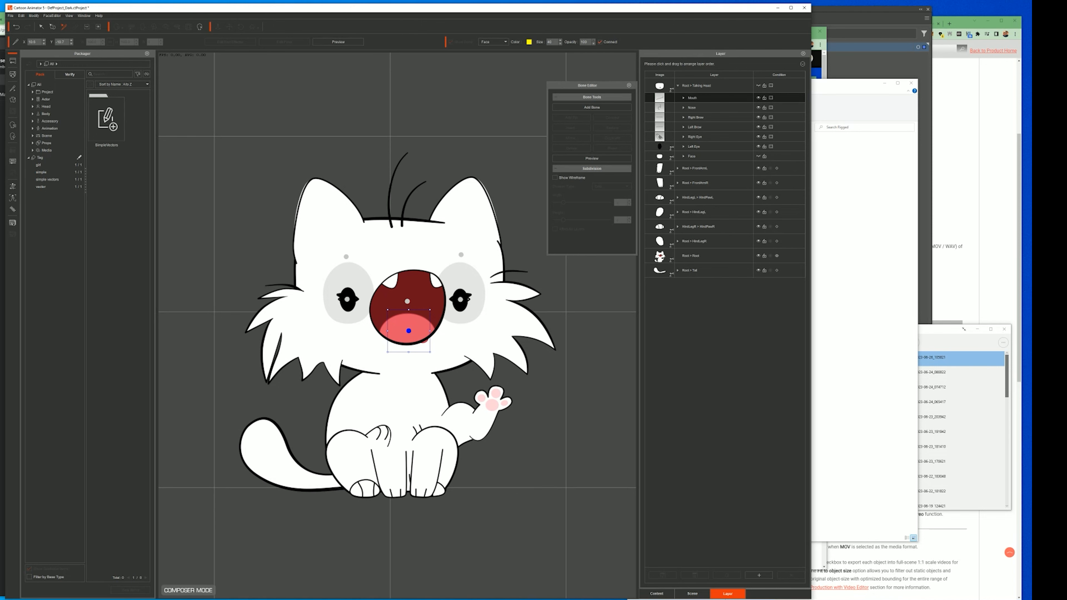
Step: Switch to Illustrator and close Hind_Leg_L_Standing.svg without saving its changes
key(alt+Tab)
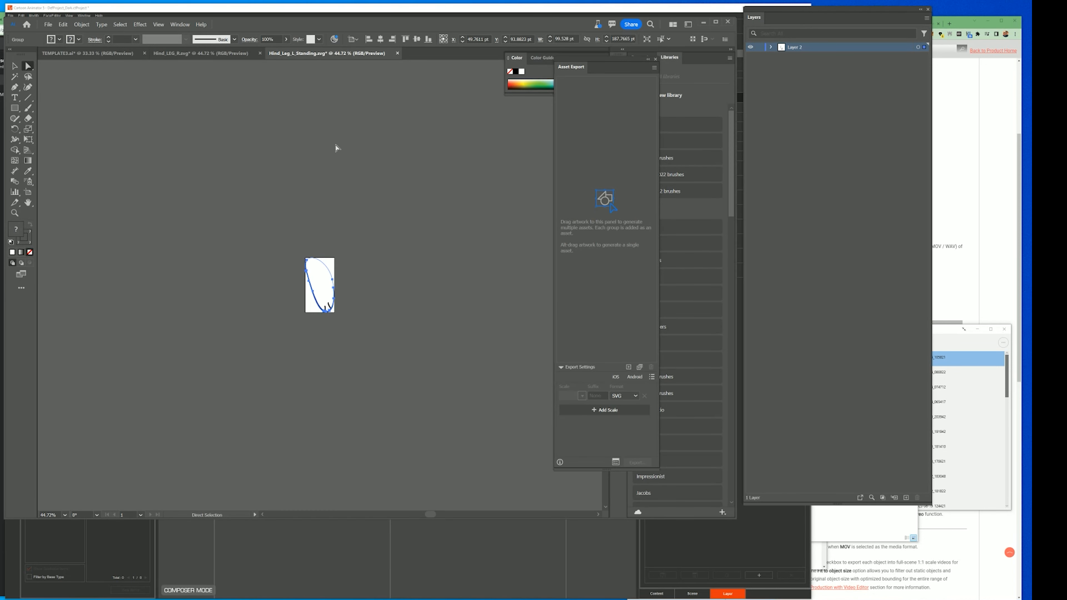
click(398, 54)
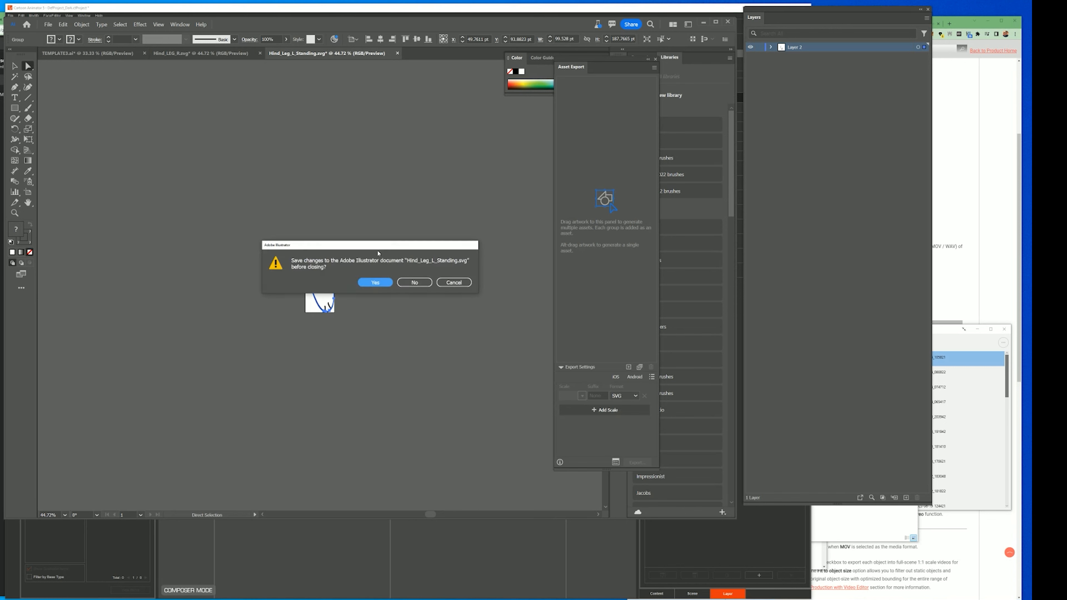
click(415, 282)
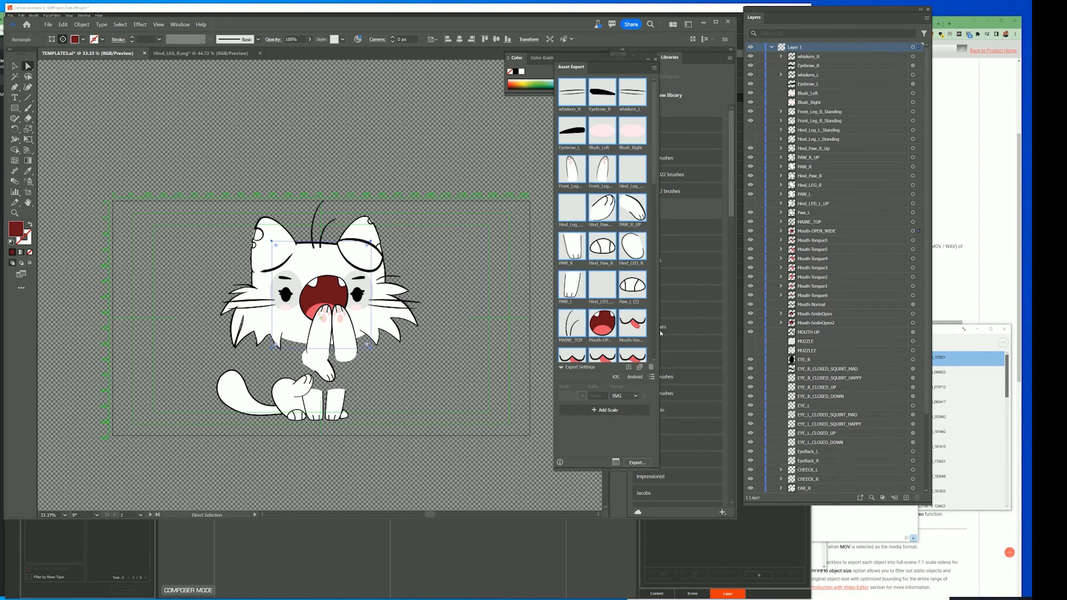
Step: Hide the open-mouth, tongue and Front_Leg_R_Standing layers in the template, leaving Mouth-Normal and MOUTH-UP visible
drag(754, 234, 751, 322)
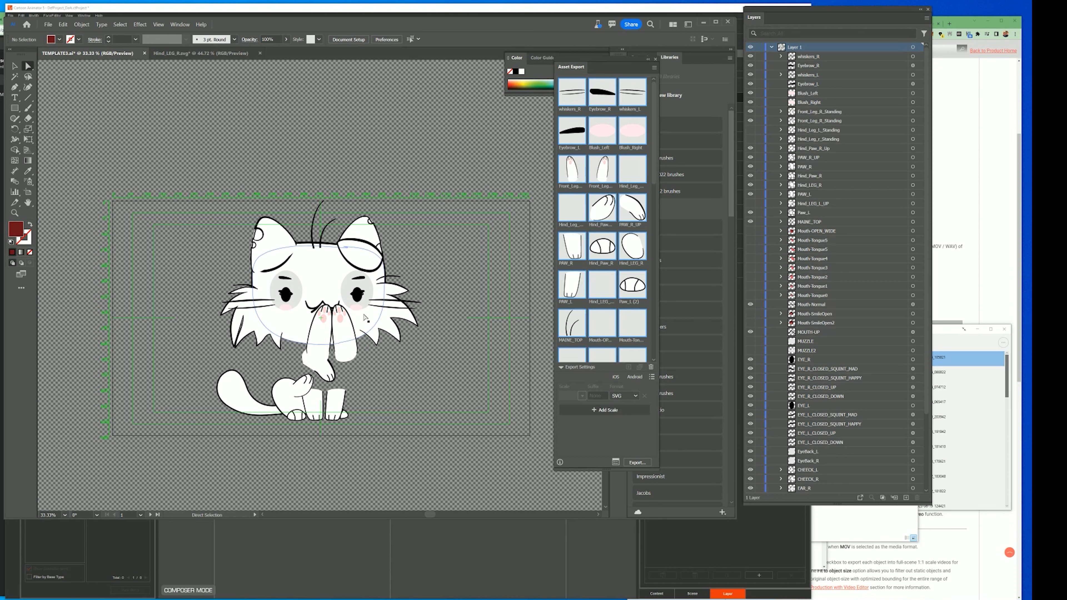
click(342, 335)
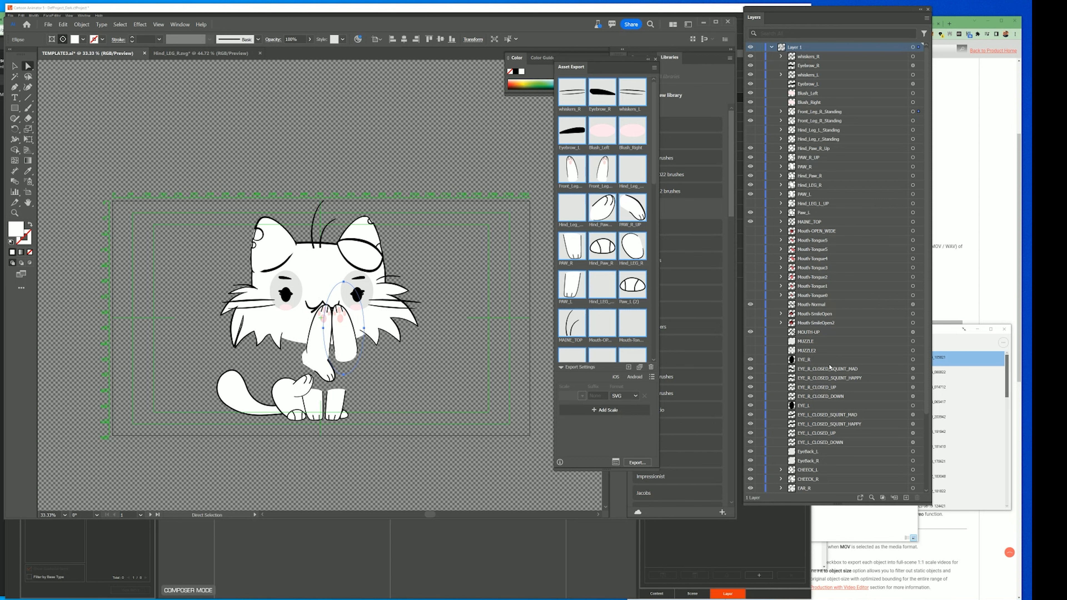
drag(750, 120, 750, 111)
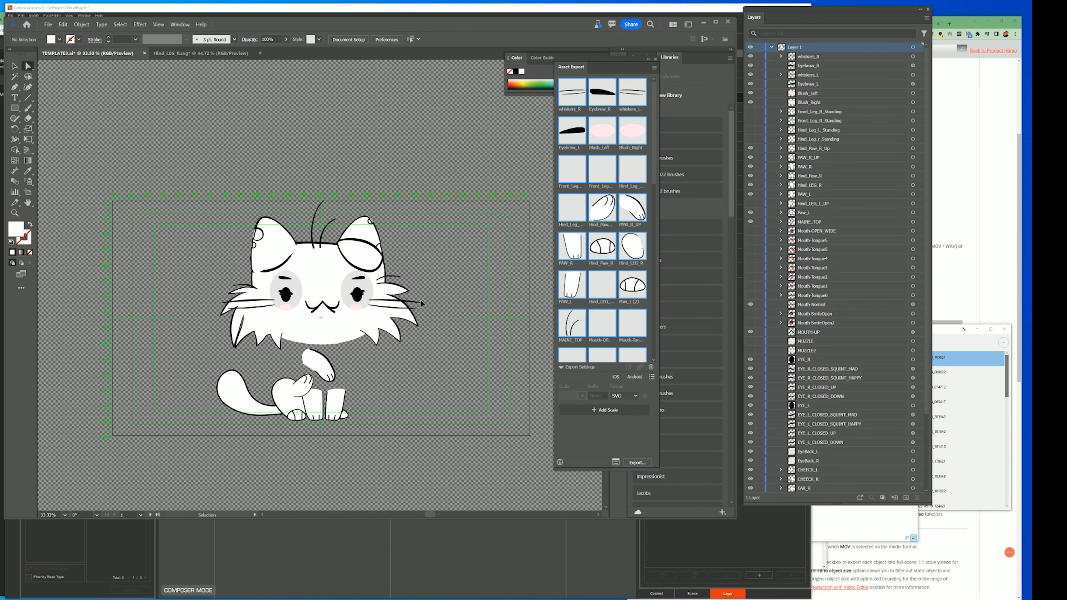
key(ctrl+1)
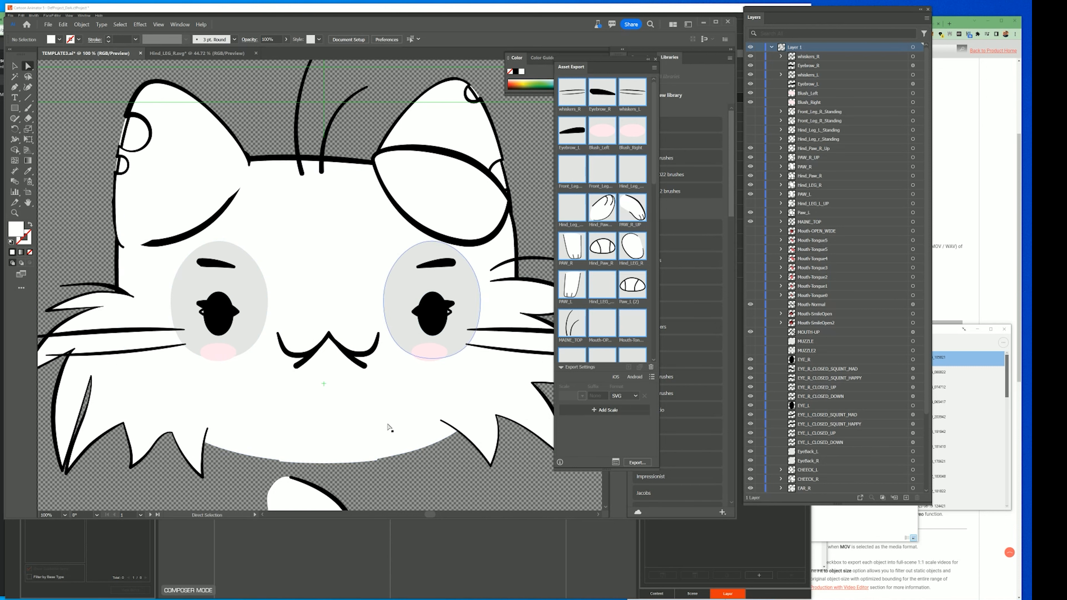
Step: Switch to Cartoon Animator, replace the Mouth part's 01_Normal sprite with Mouth-Normal.svg, and move it over the reference's open mouth
click(412, 524)
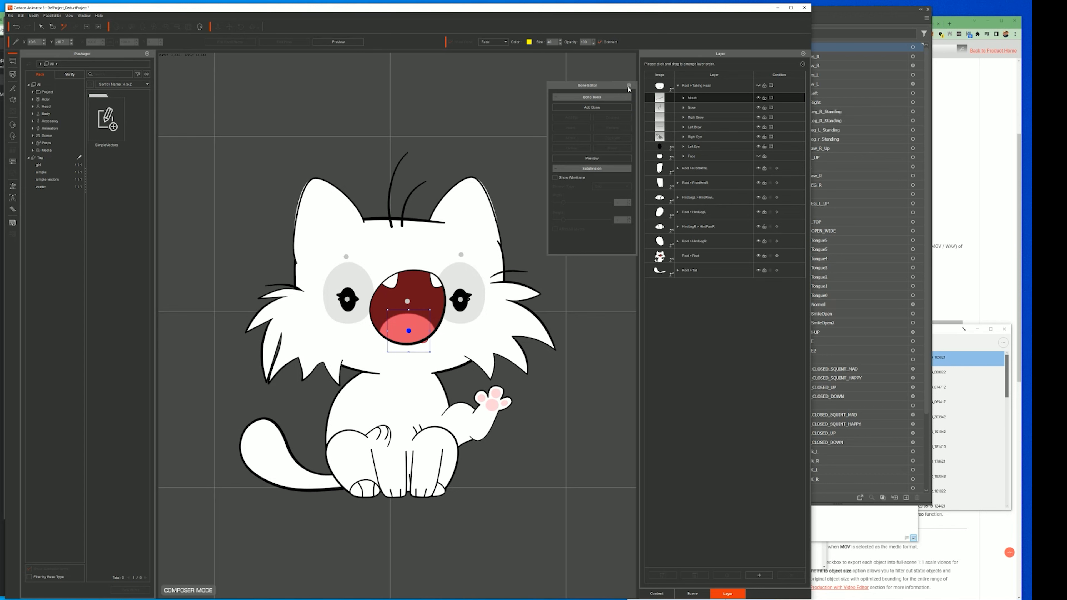
click(630, 86)
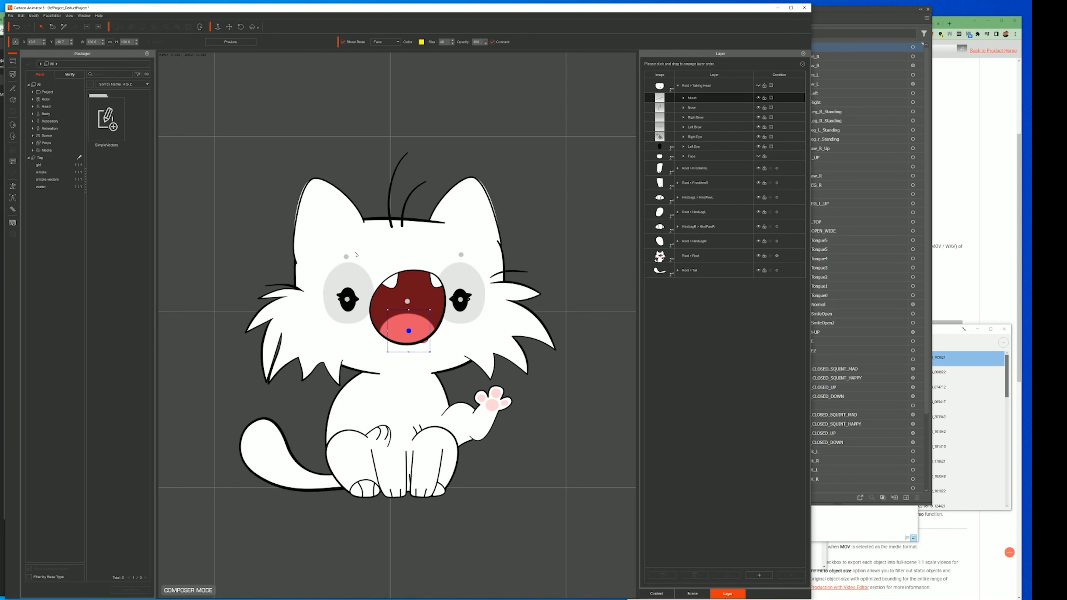
click(13, 100)
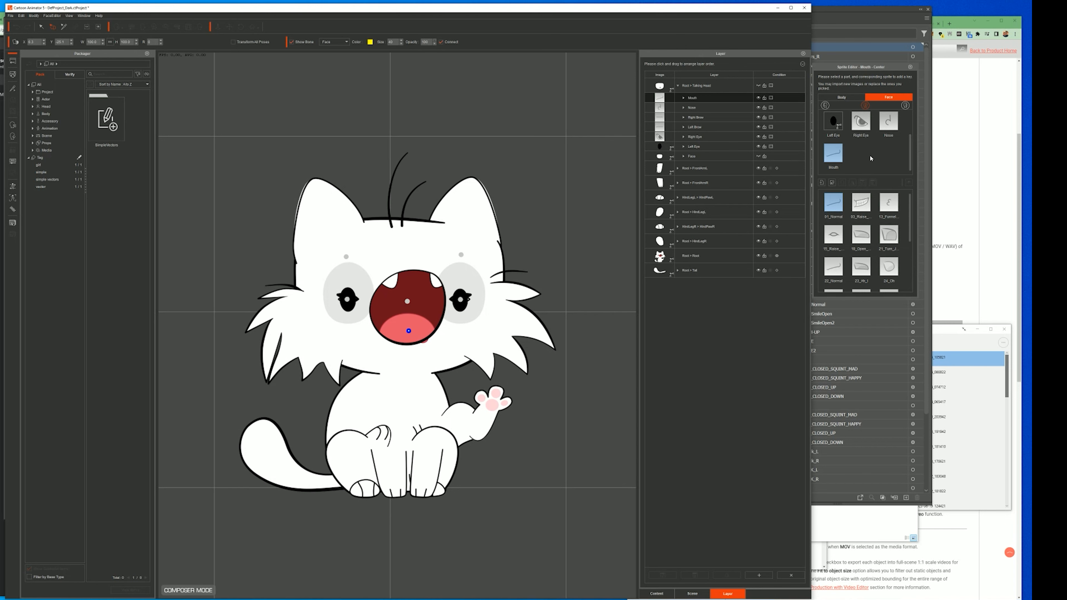
click(836, 164)
click(831, 206)
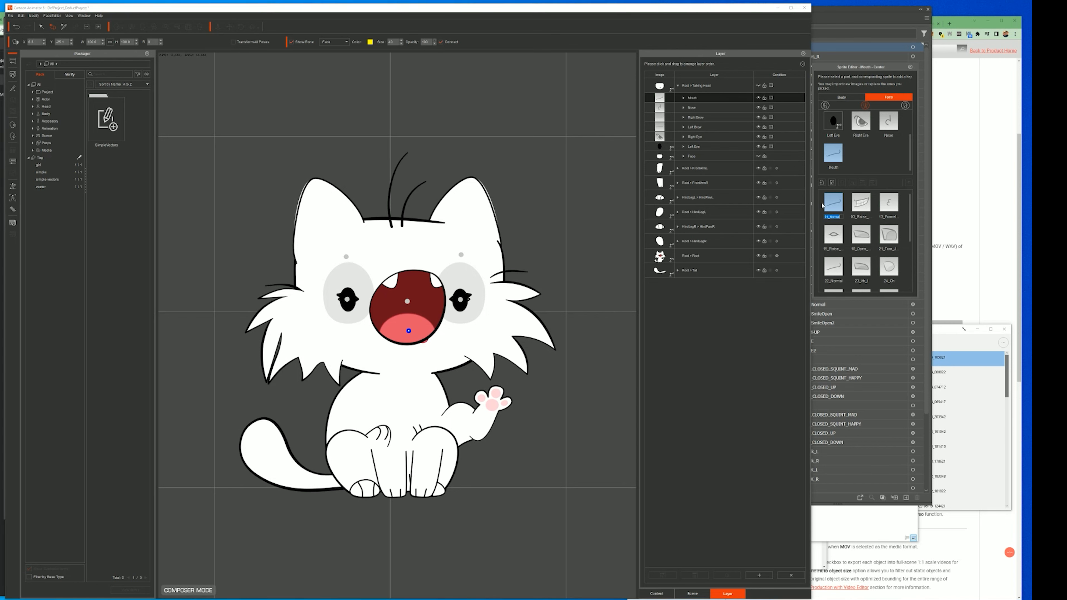
click(833, 183)
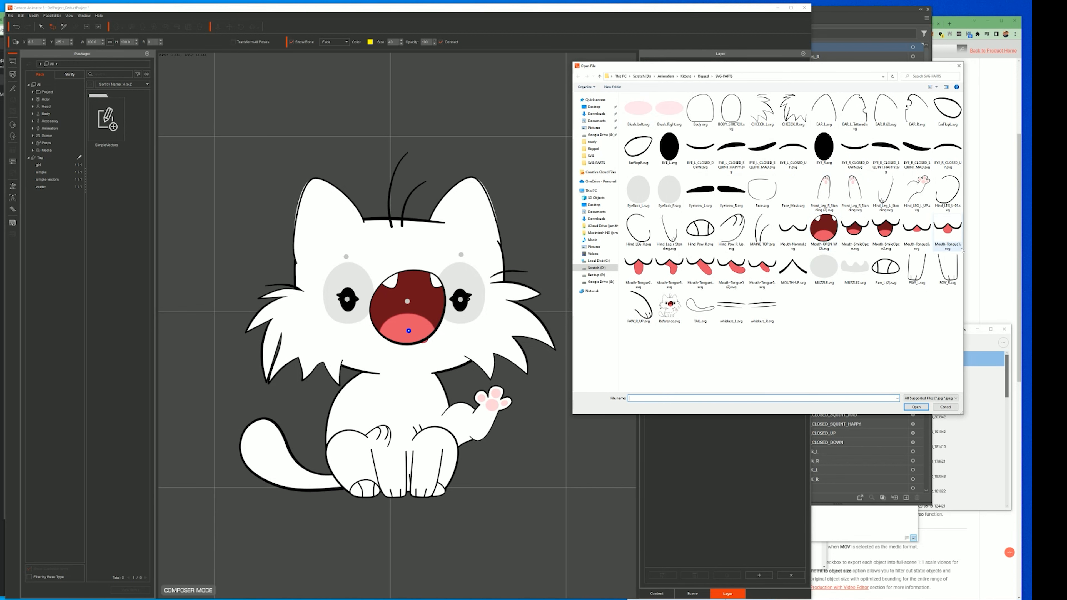
double_click(824, 229)
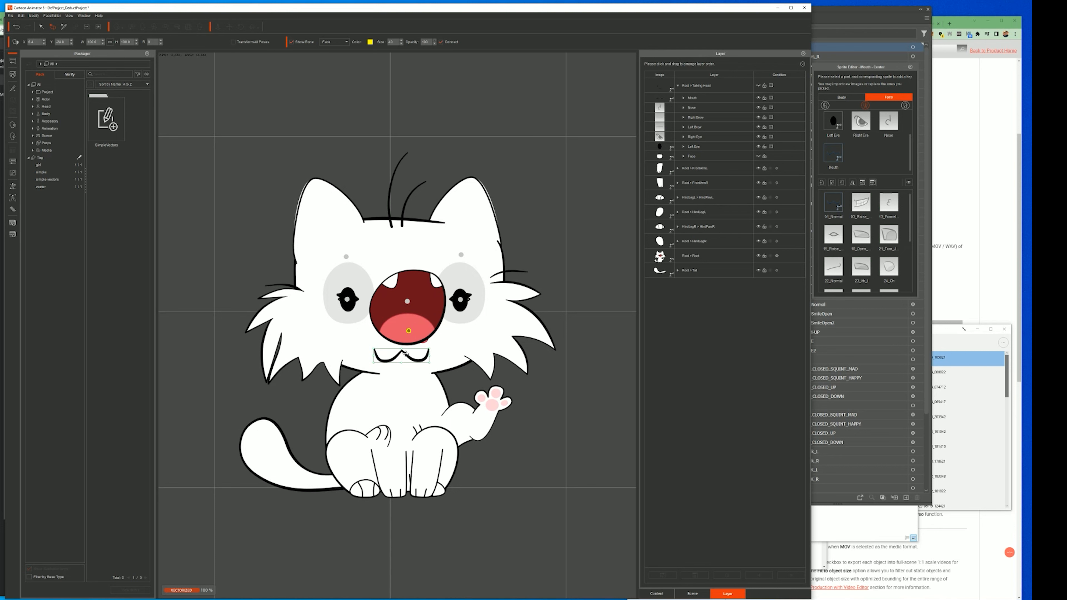
mouse_move(411, 327)
mouse_down()
mouse_move(378, 318)
mouse_move(410, 318)
mouse_up()
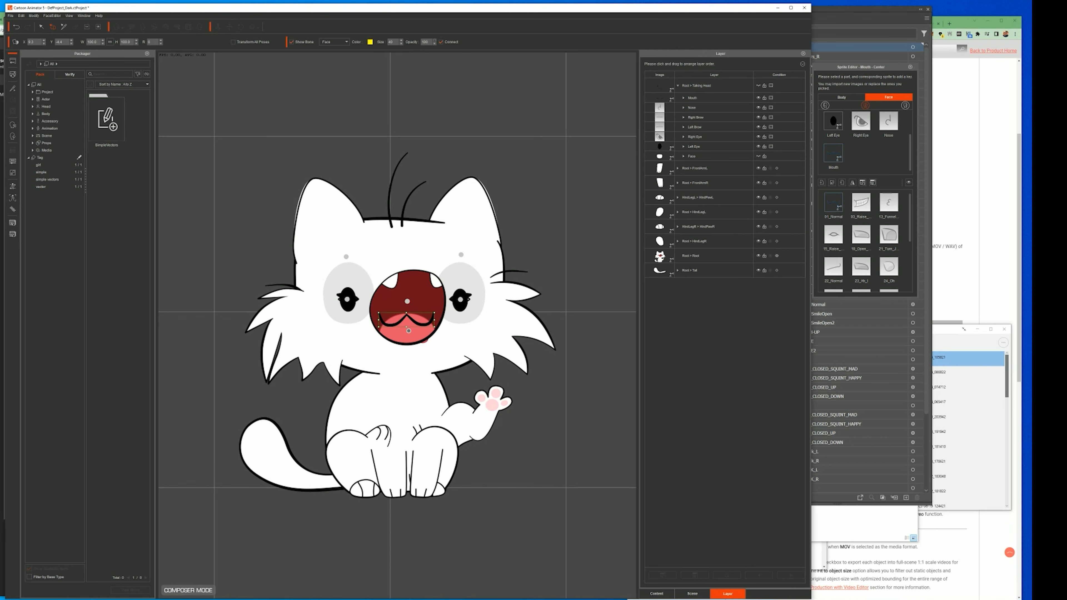
Step: Switch to Illustrator, show the rulers and add a horizontal guide level with the centre peak of the mouth
key(alt+Tab)
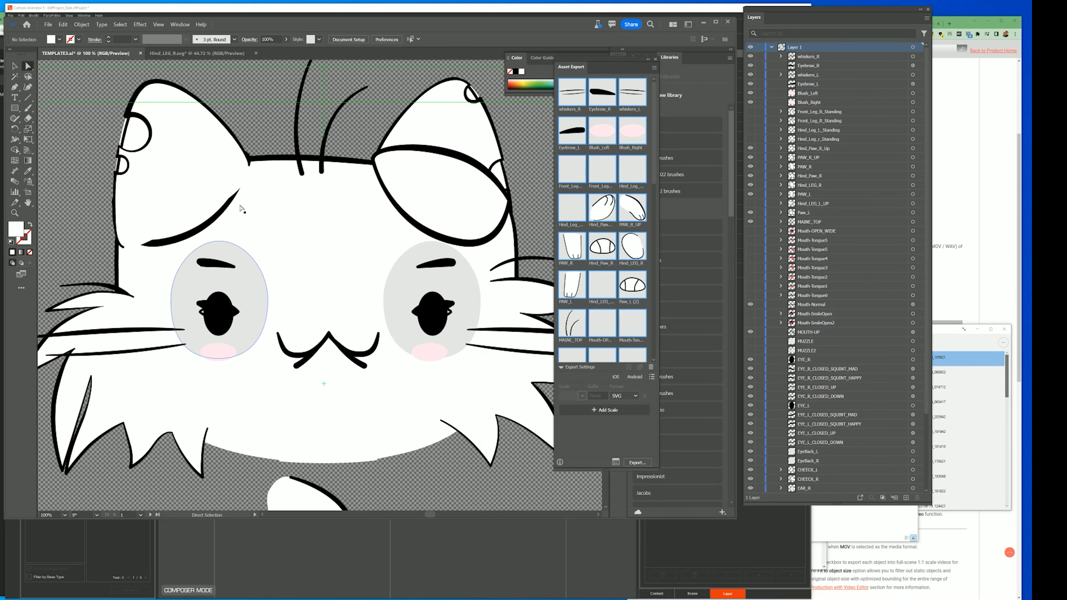
key(ctrl+r)
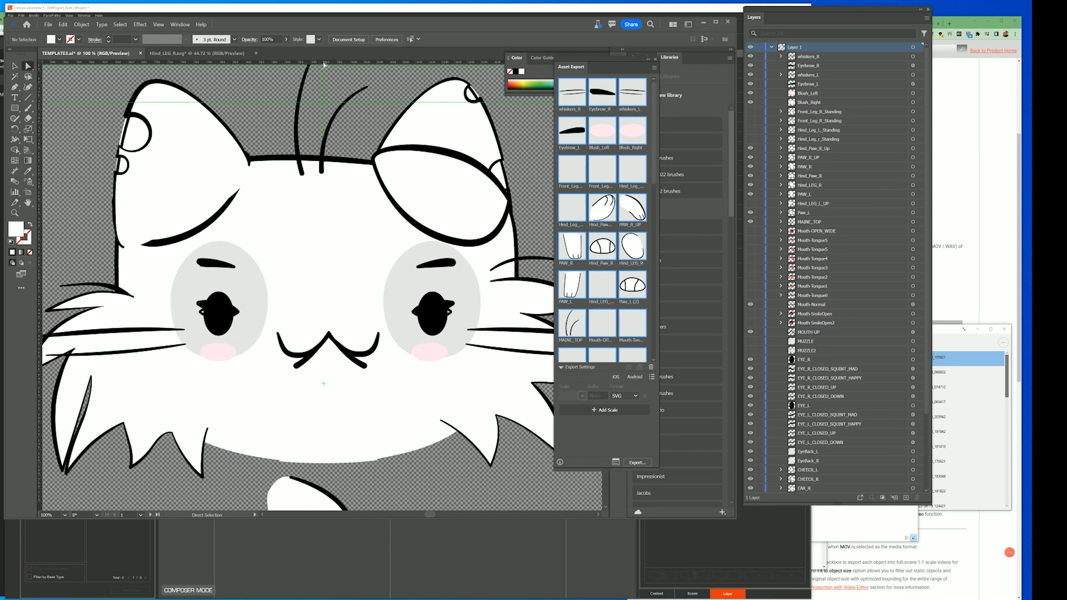
drag(267, 334, 222, 332)
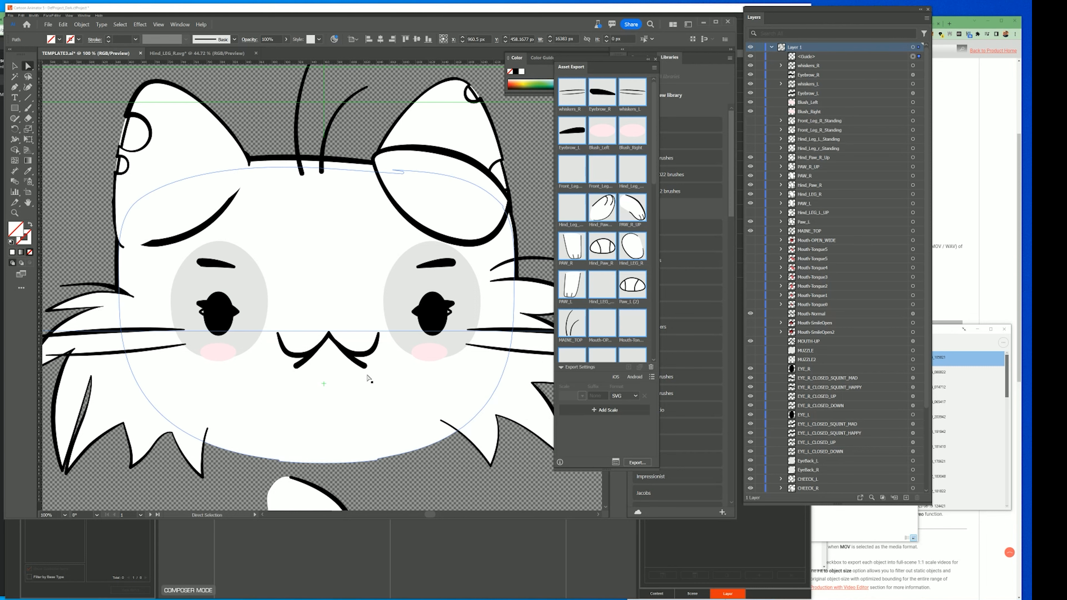
Step: Switch to Cartoon Animator, nudge the mouth sprite slightly up and move the Mouth bone onto its centre peak
key(alt+Tab)
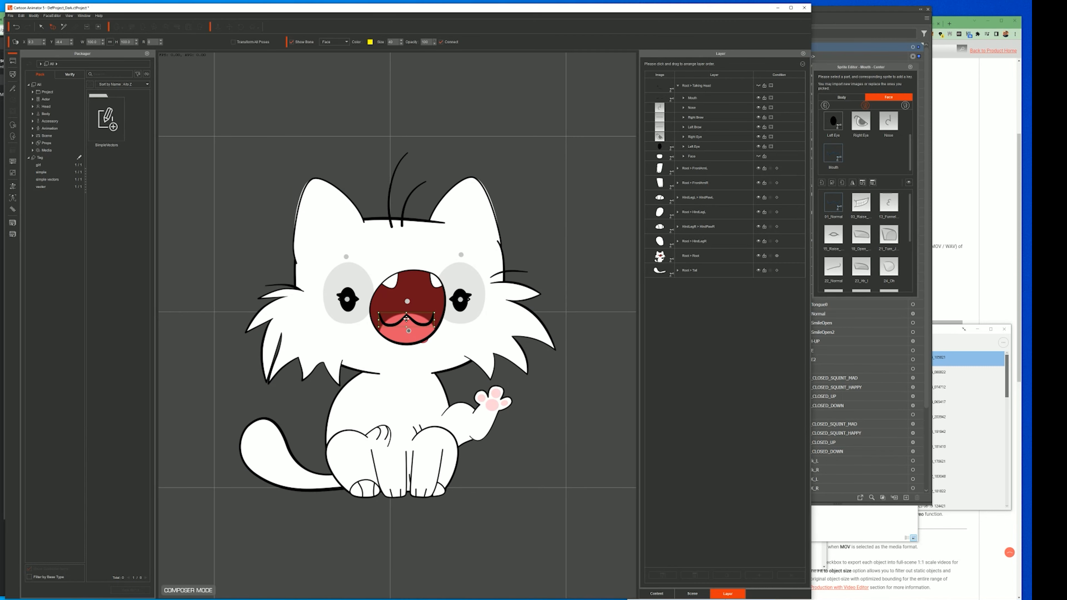
mouse_move(407, 318)
mouse_down()
mouse_move(379, 314)
mouse_move(405, 313)
mouse_up()
click(408, 331)
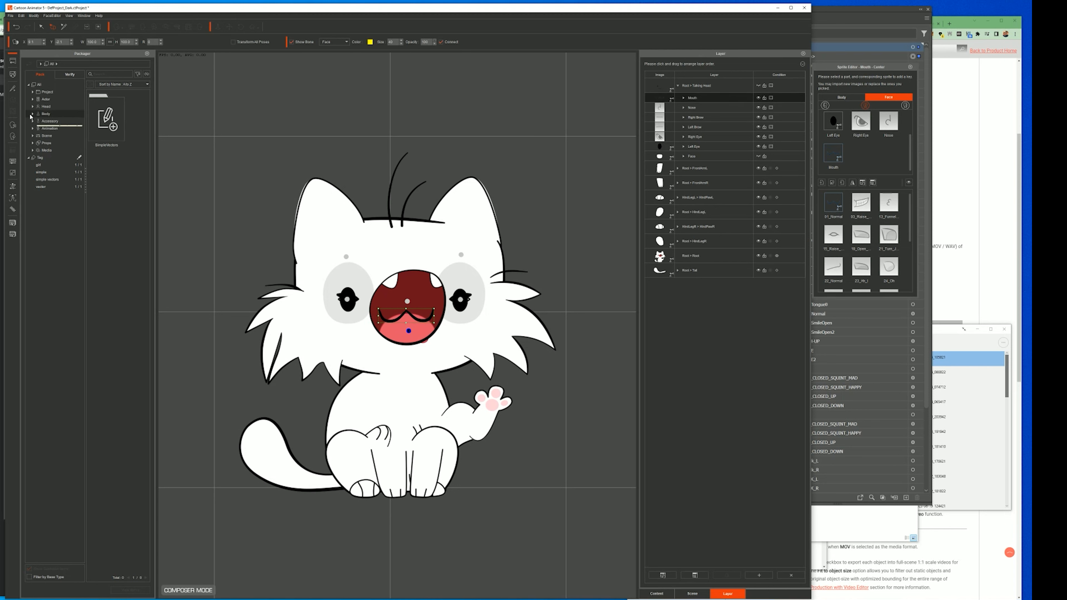
click(12, 87)
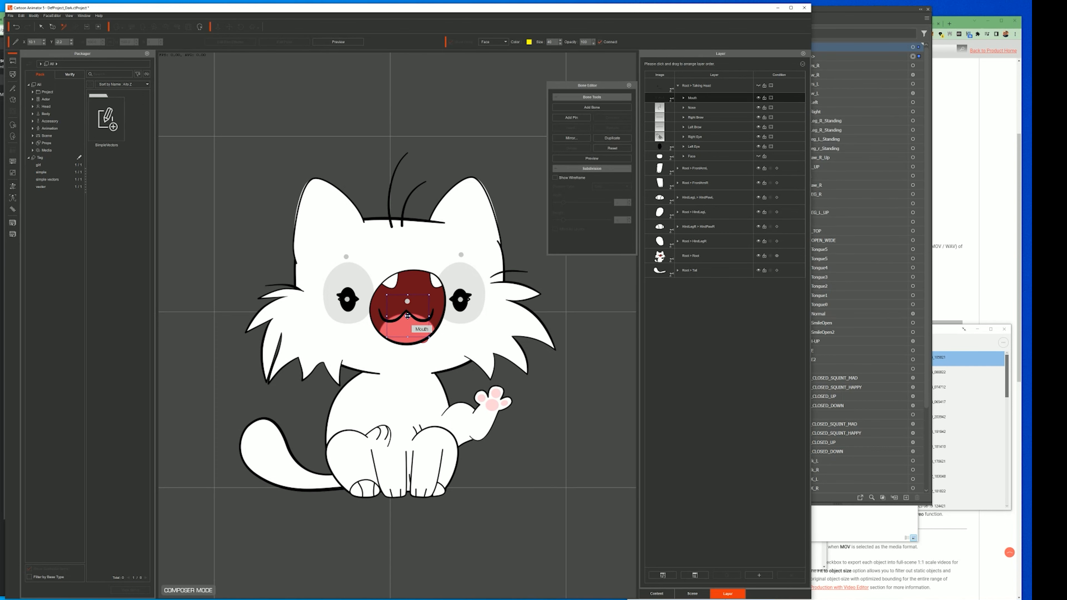
click(406, 311)
scroll(449, 347, up, 5)
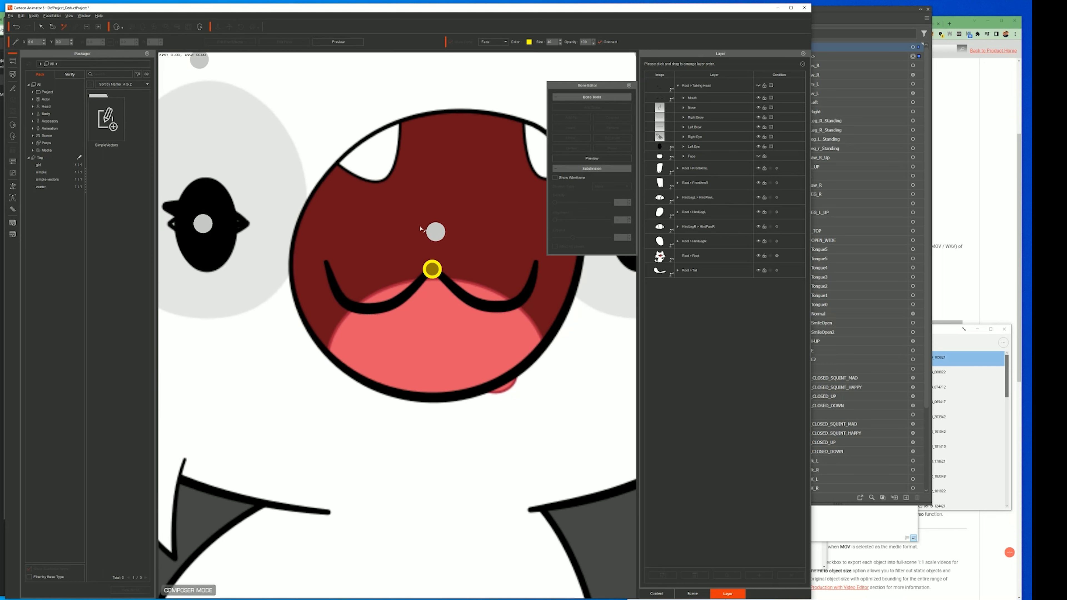
scroll(442, 258, up, 1)
Step: Set the bone display size to 10 and shift the Nose bone slightly to sit above the mouth's centre peak
click(428, 269)
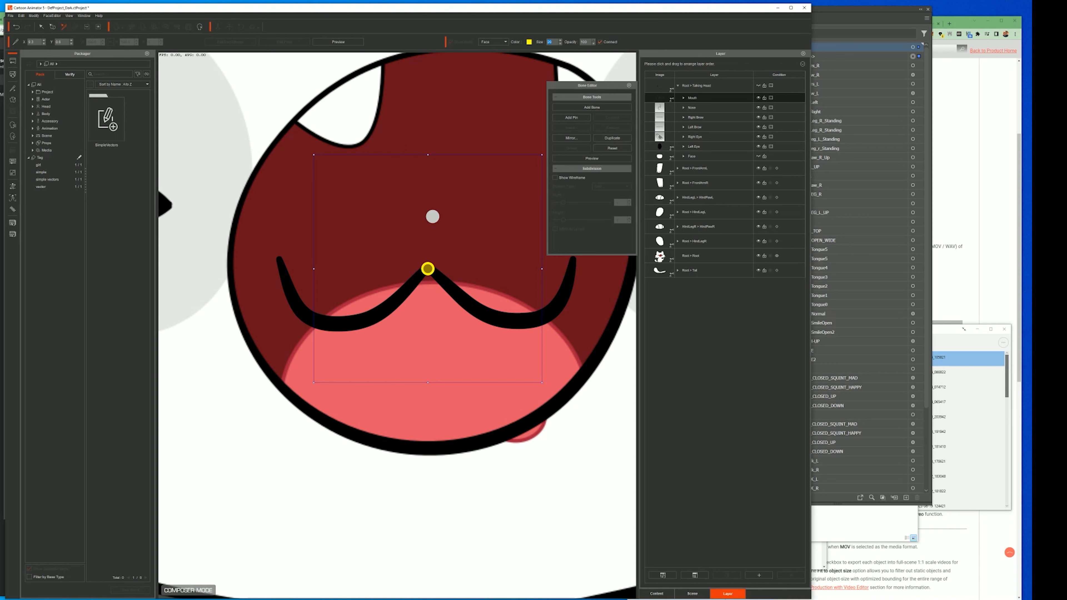
text(10)
key(Return)
click(433, 217)
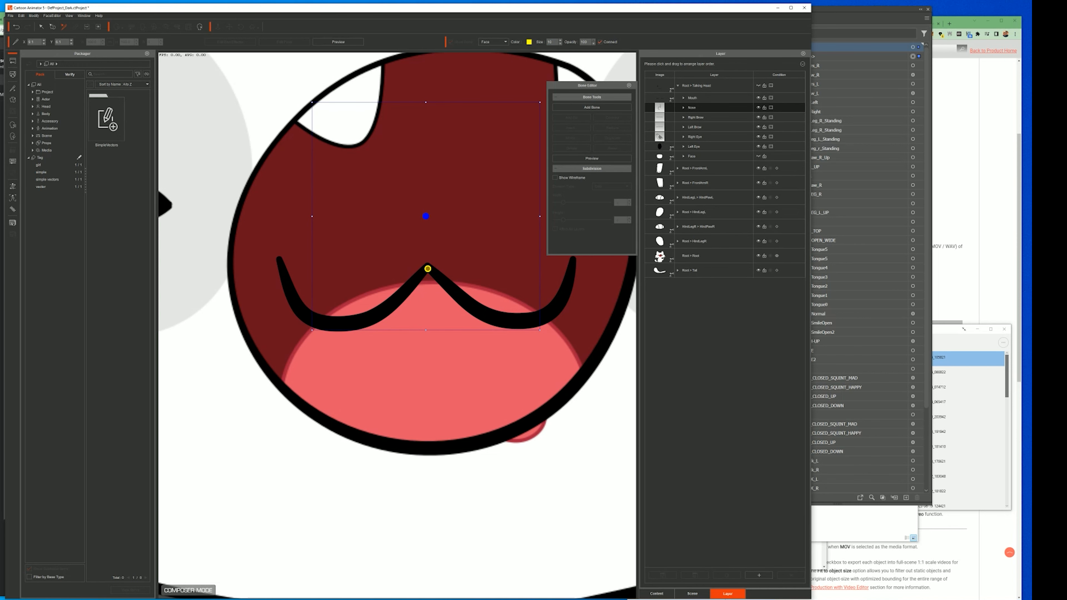
Step: Switch to Illustrator, view the face artwork with the panels hidden, and return to Cartoon Animator
key(alt+Tab)
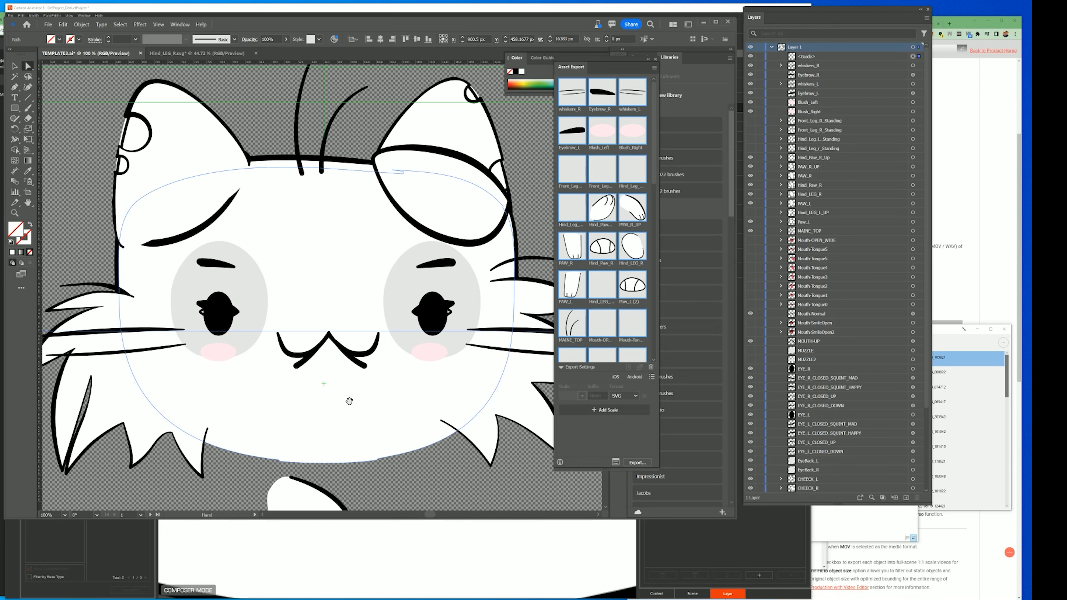
key(Tab)
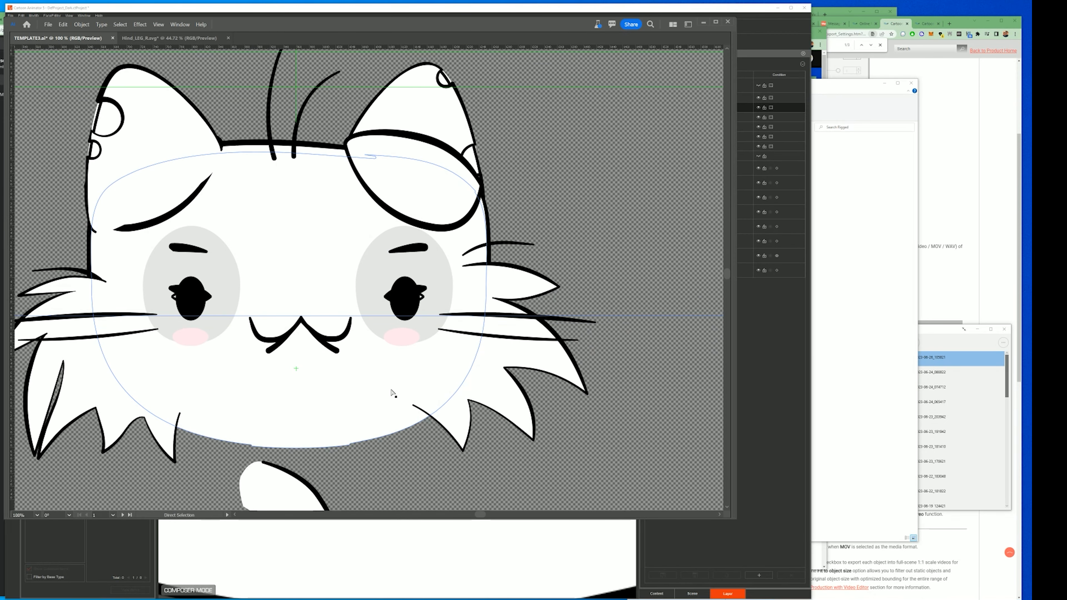
key(alt+Tab)
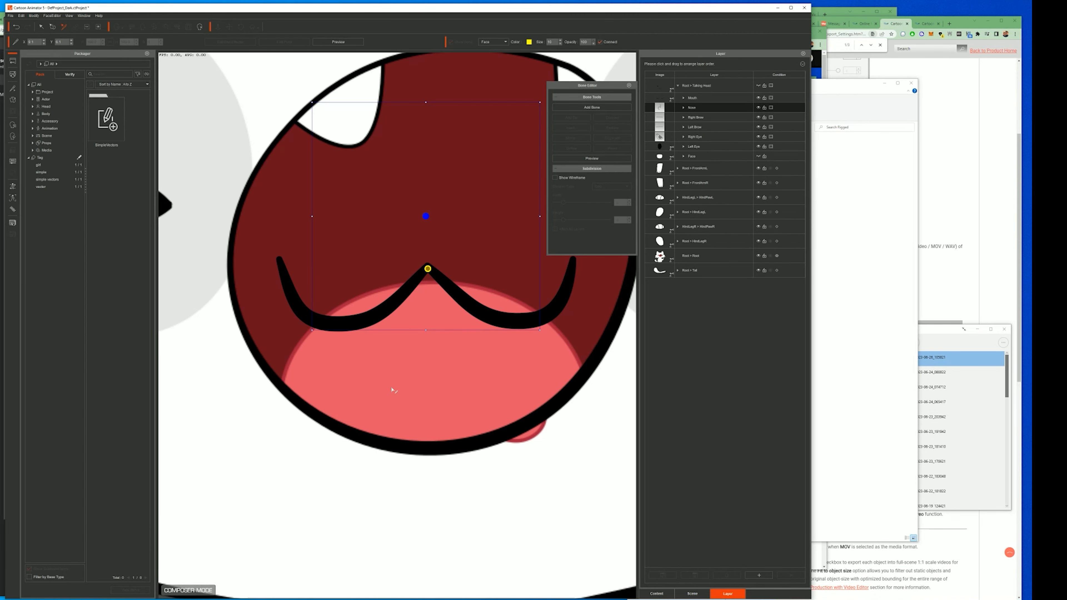
Step: Close the bone editor and replace the Right Eye's normal face sprite with EYE_R.svg in the Sprite Editor
scroll(427, 358, down, 8)
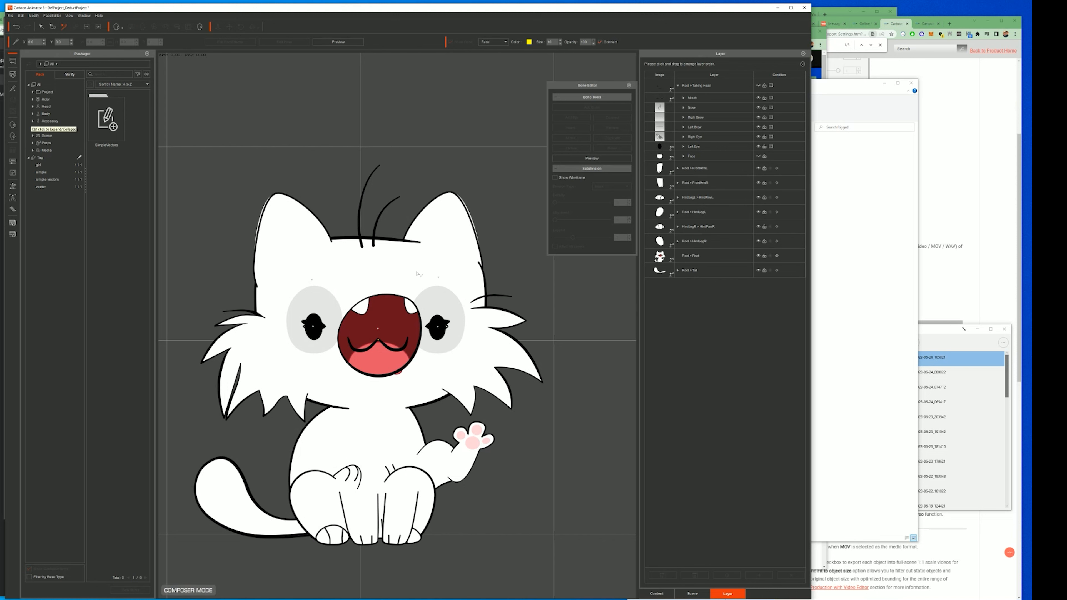
click(629, 85)
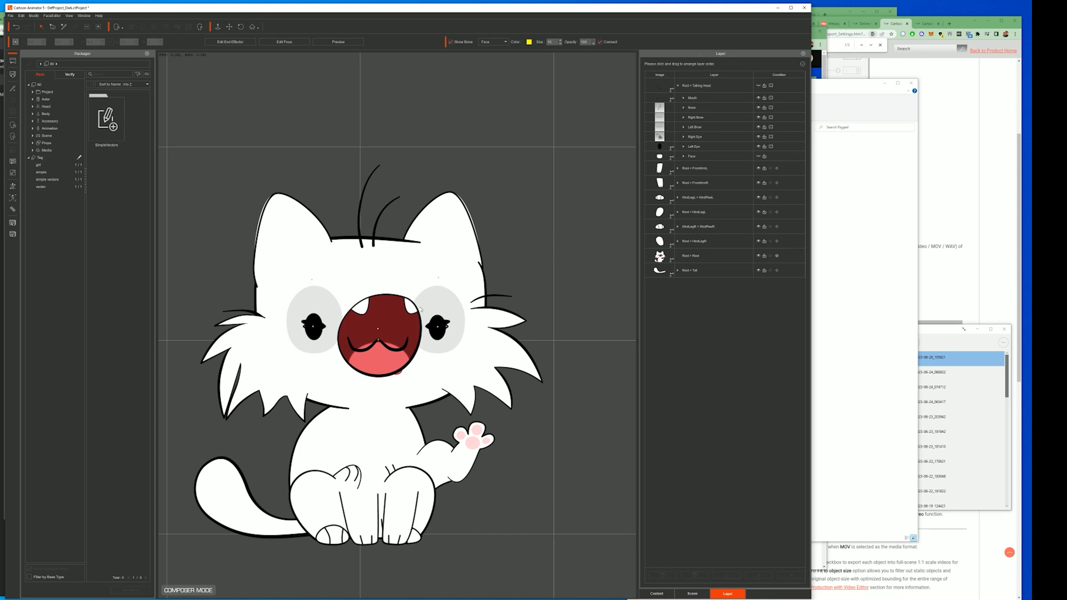
click(316, 327)
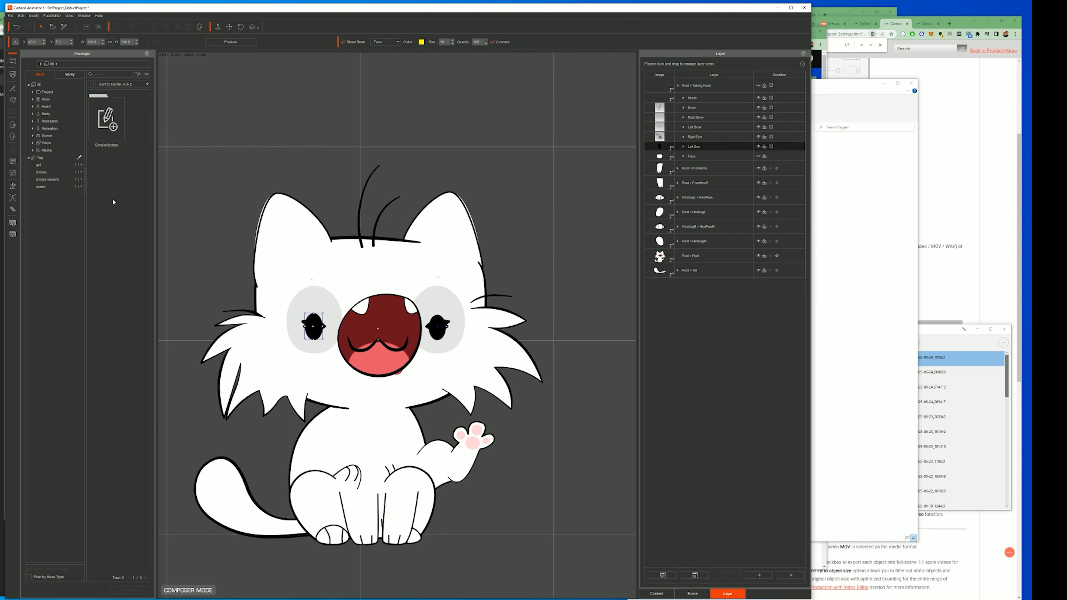
click(313, 280)
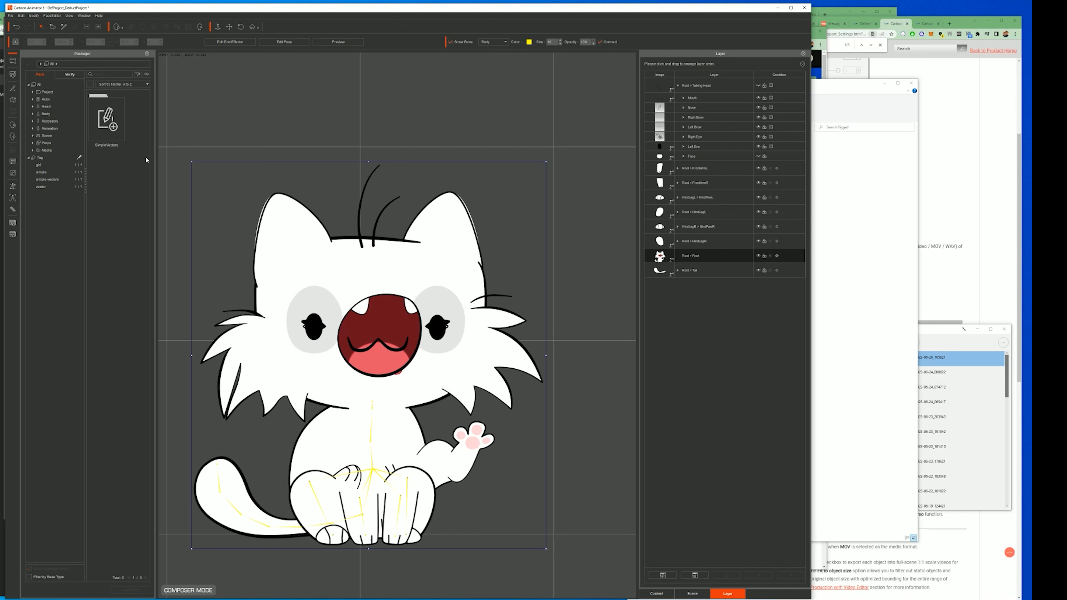
click(13, 99)
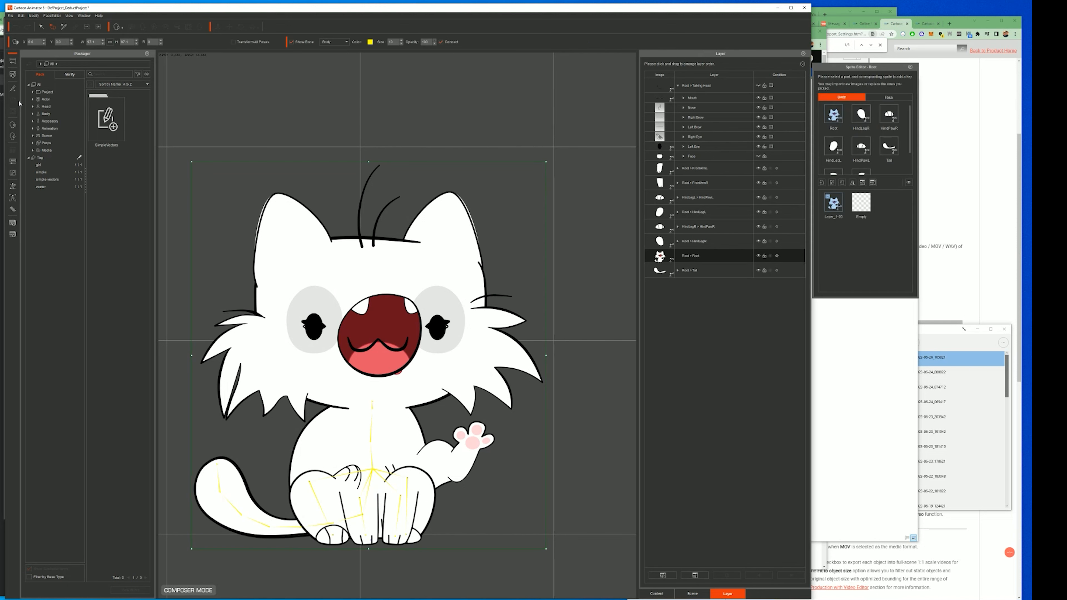
click(886, 98)
click(834, 122)
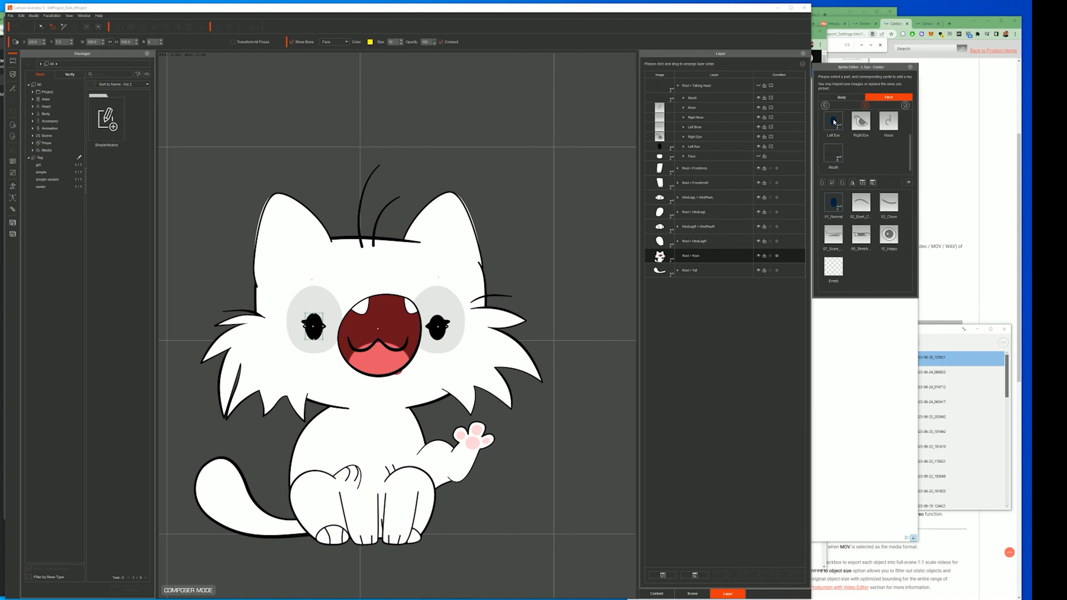
click(861, 122)
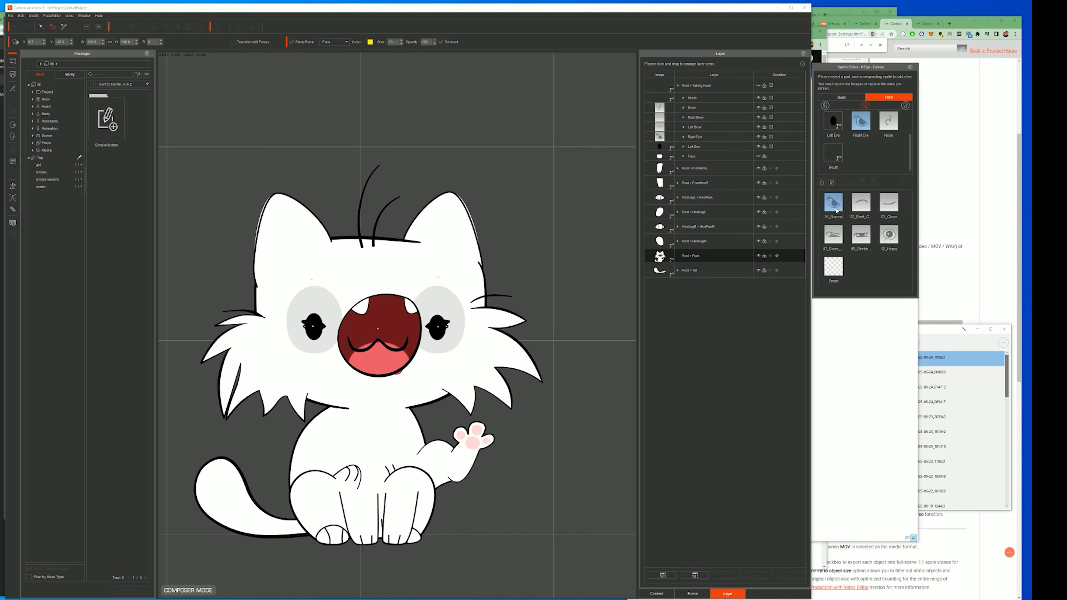
click(831, 184)
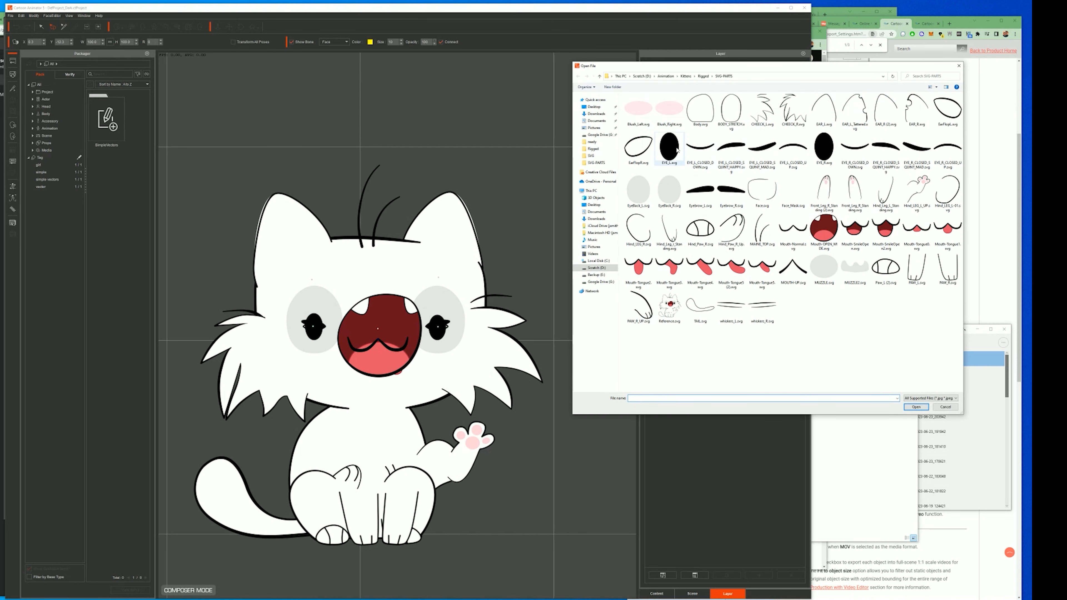
double_click(824, 148)
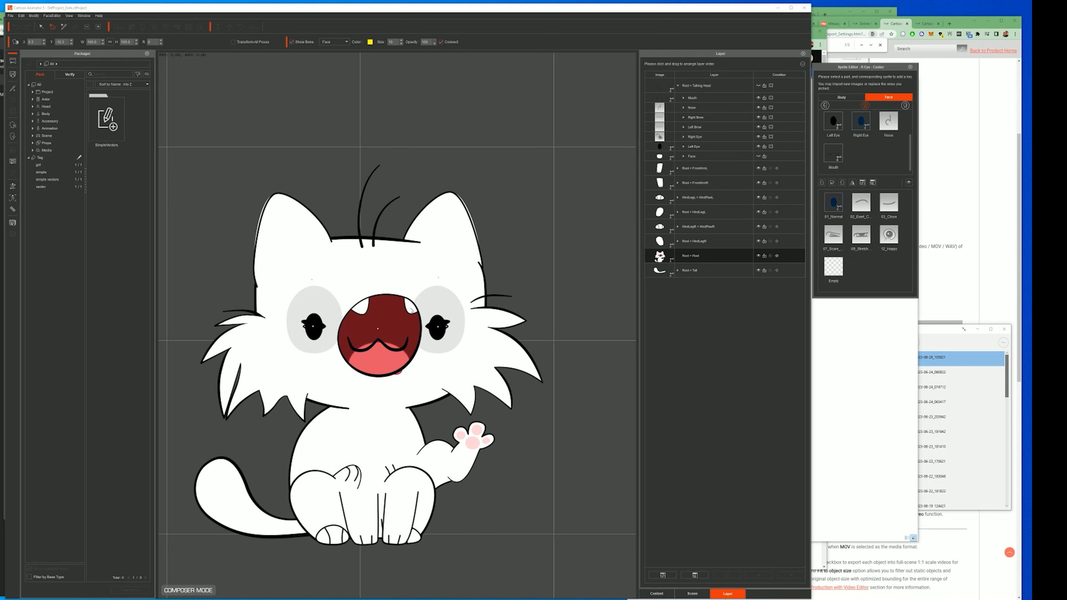
Step: Place the Left Eye sprite over the kitten's left eye and the Right Eye sprite over its right eye
drag(364, 364, 316, 334)
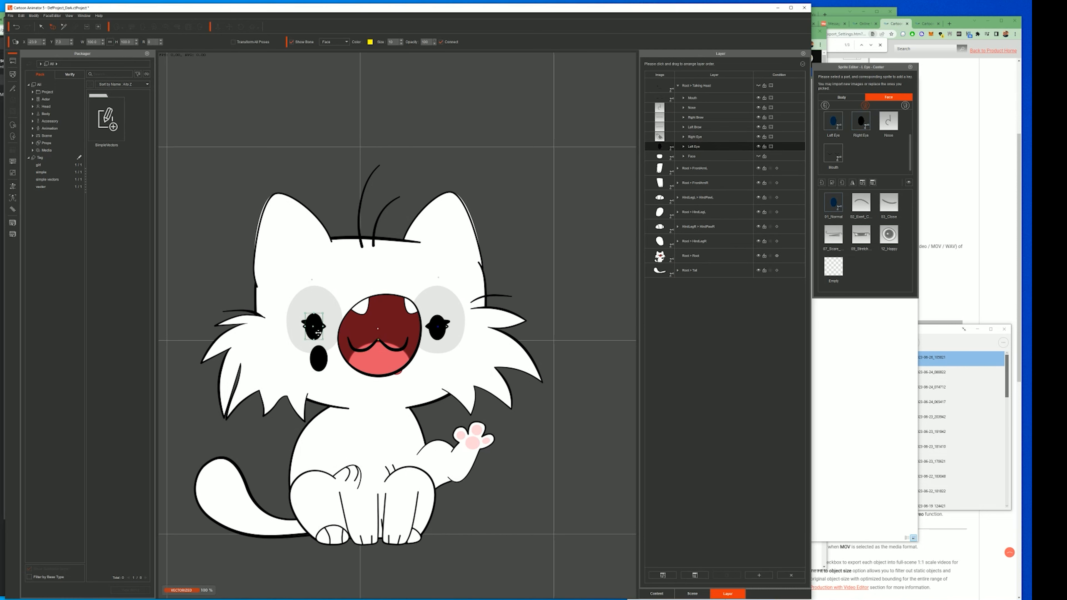
click(440, 331)
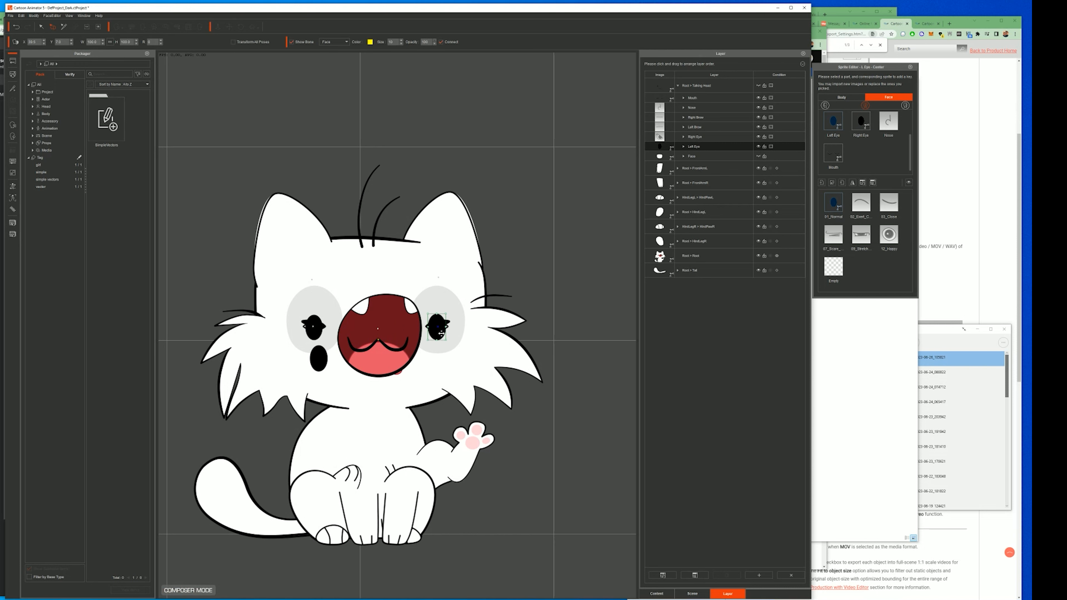
drag(319, 361, 312, 336)
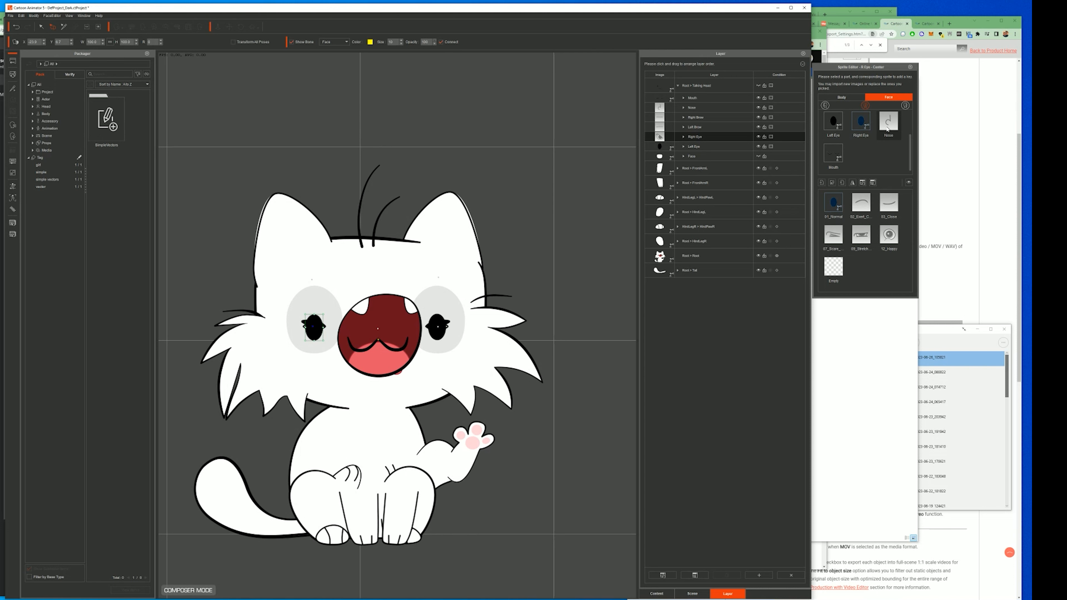
click(834, 126)
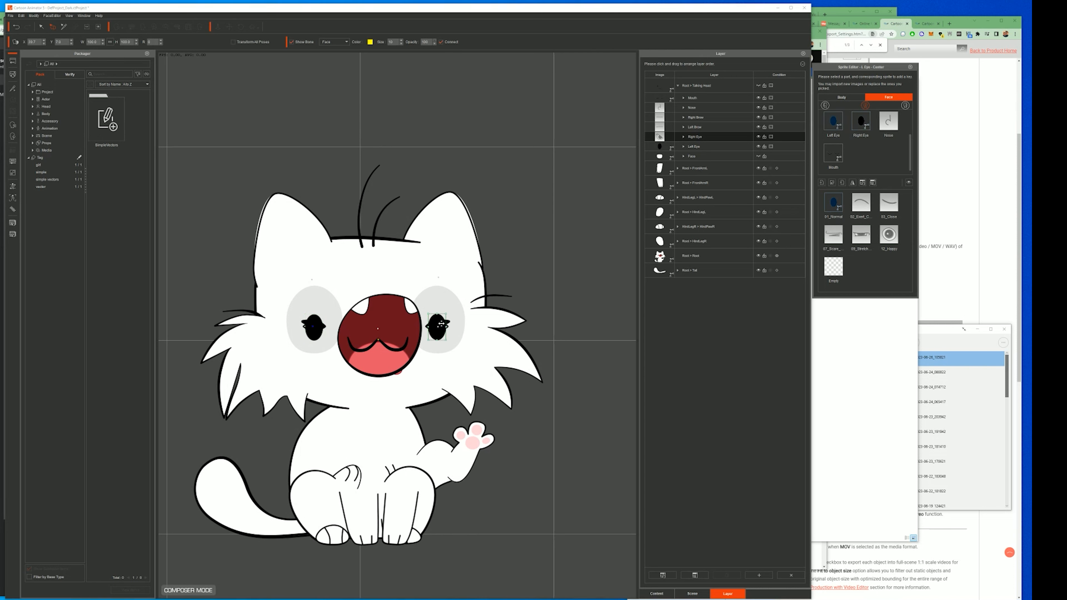
drag(441, 324, 438, 322)
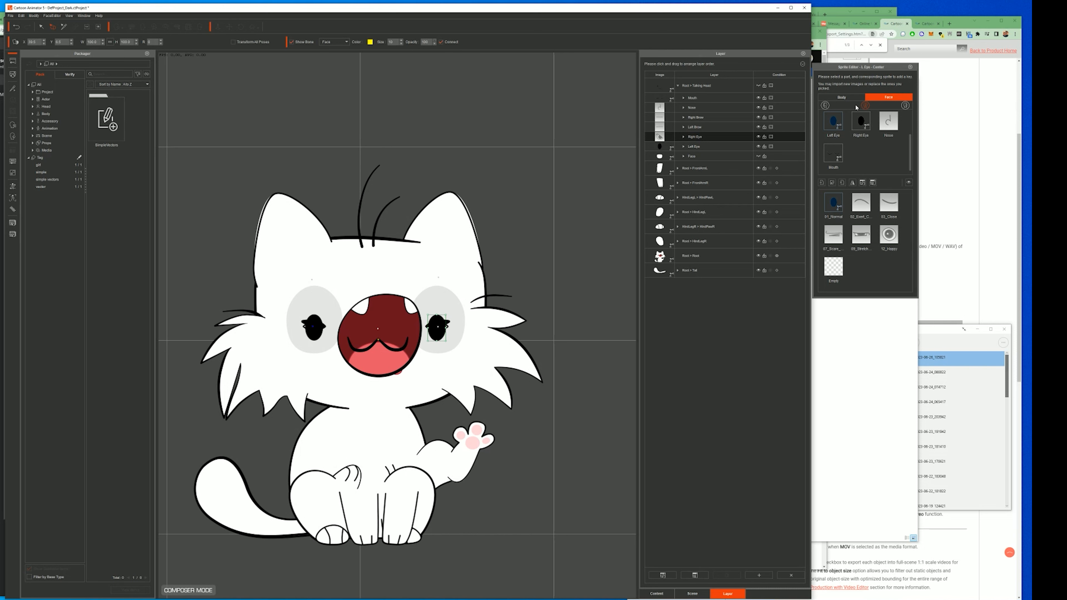
Step: Replace the Left Brow's normal sprite with Eyebrow_L.svg, checking the face artwork in Illustrator before choosing the file
scroll(857, 136, up, 2)
click(853, 124)
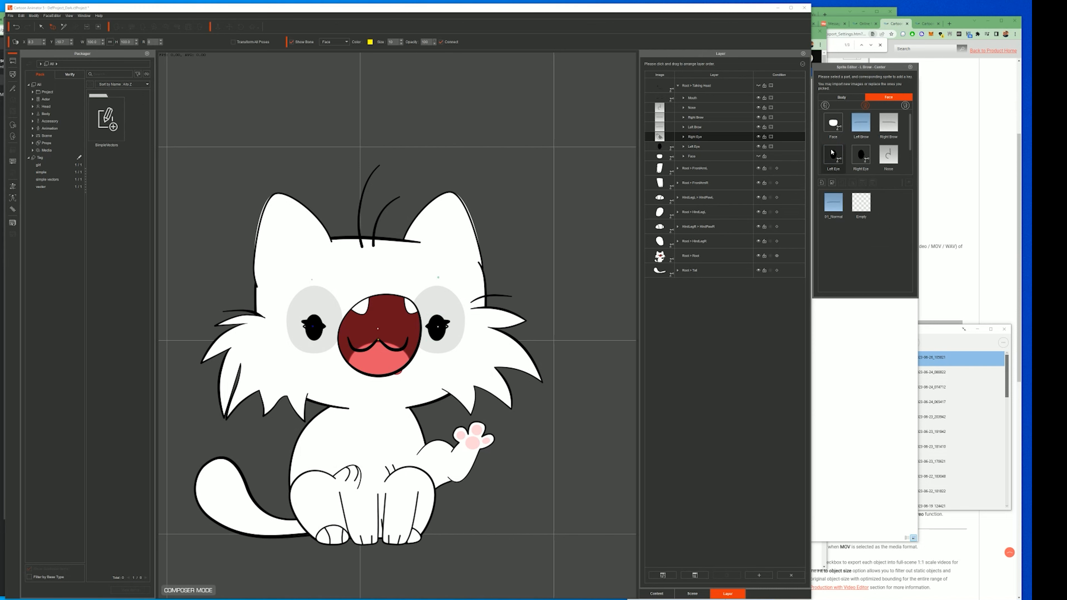
click(833, 185)
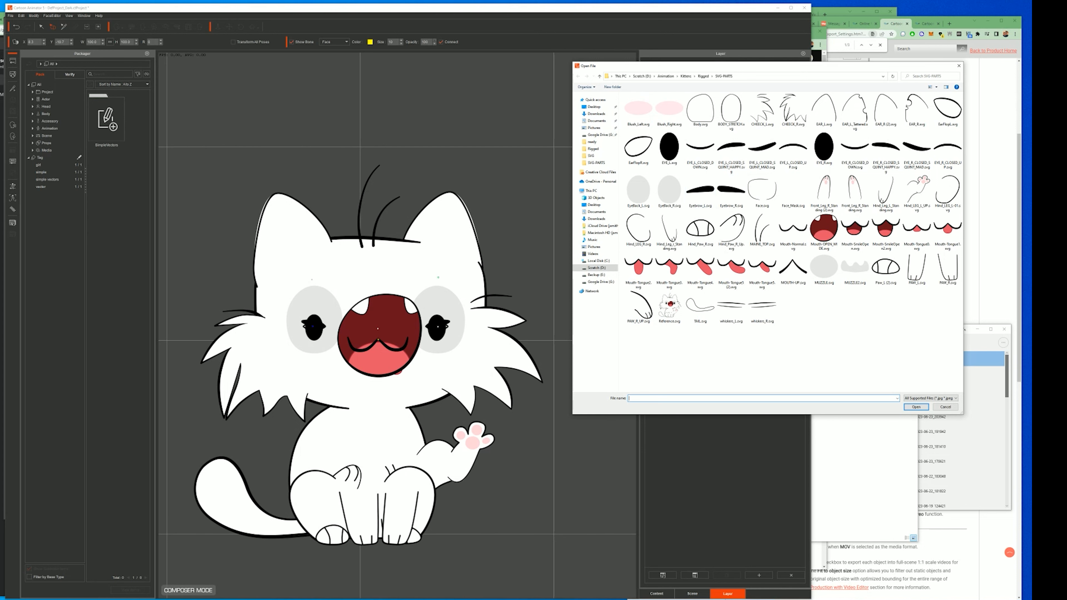
key(alt+Tab)
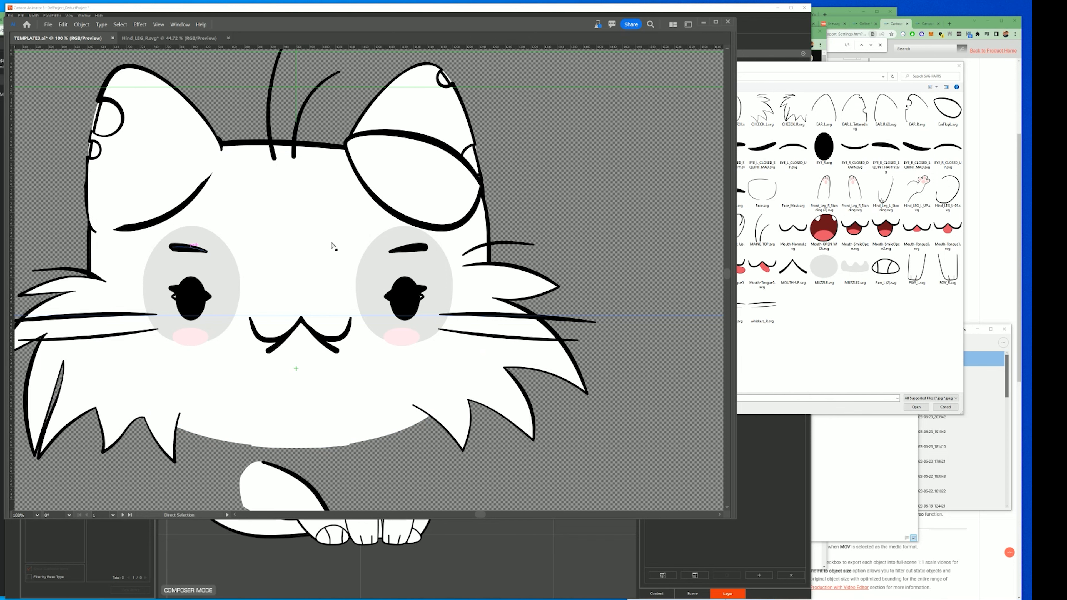
key(alt+Tab)
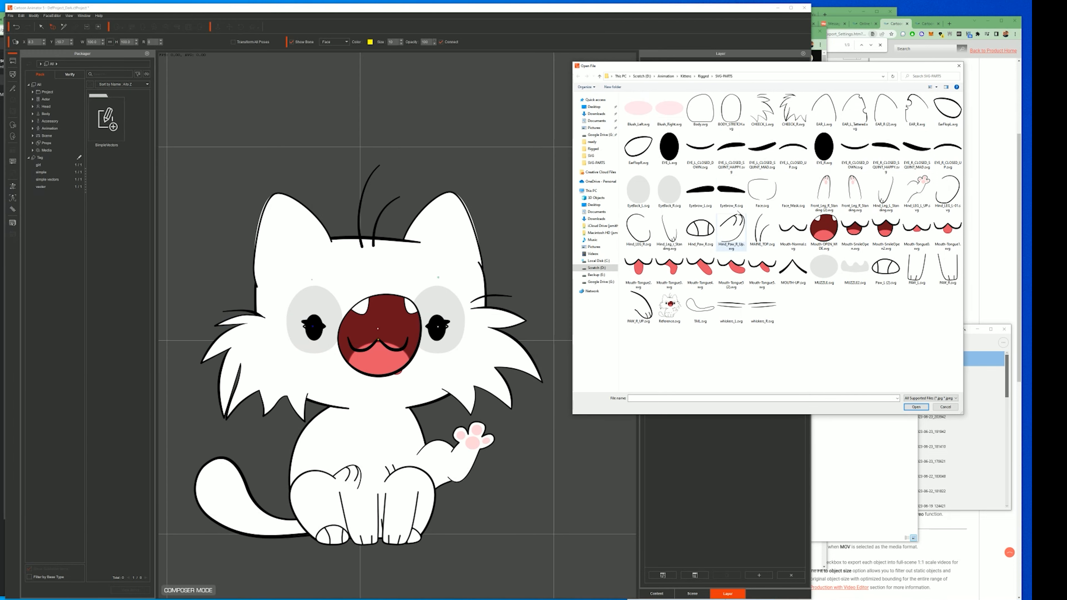
double_click(709, 192)
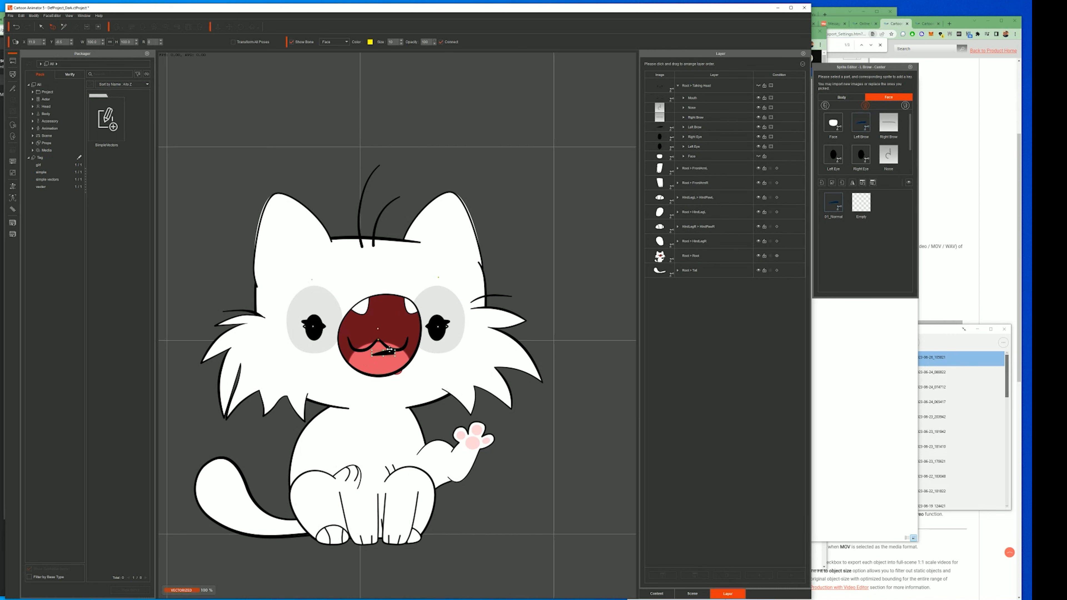
Step: Place the left eyebrow just above the kitten's left eye, comparing with the Illustrator artwork and returning to Cartoon Animator
drag(439, 279, 440, 278)
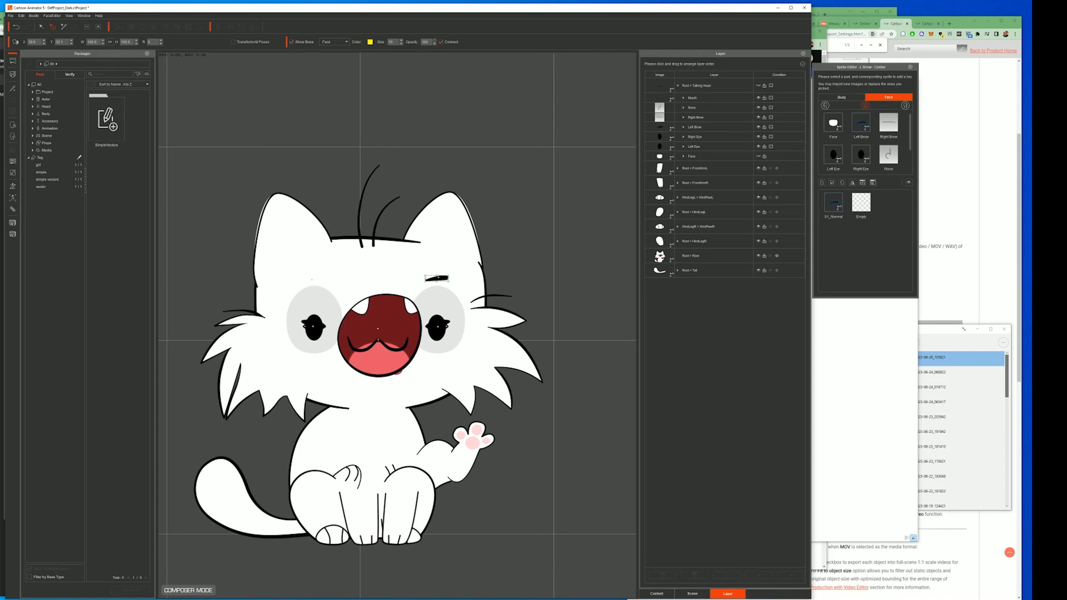
key(alt+Tab)
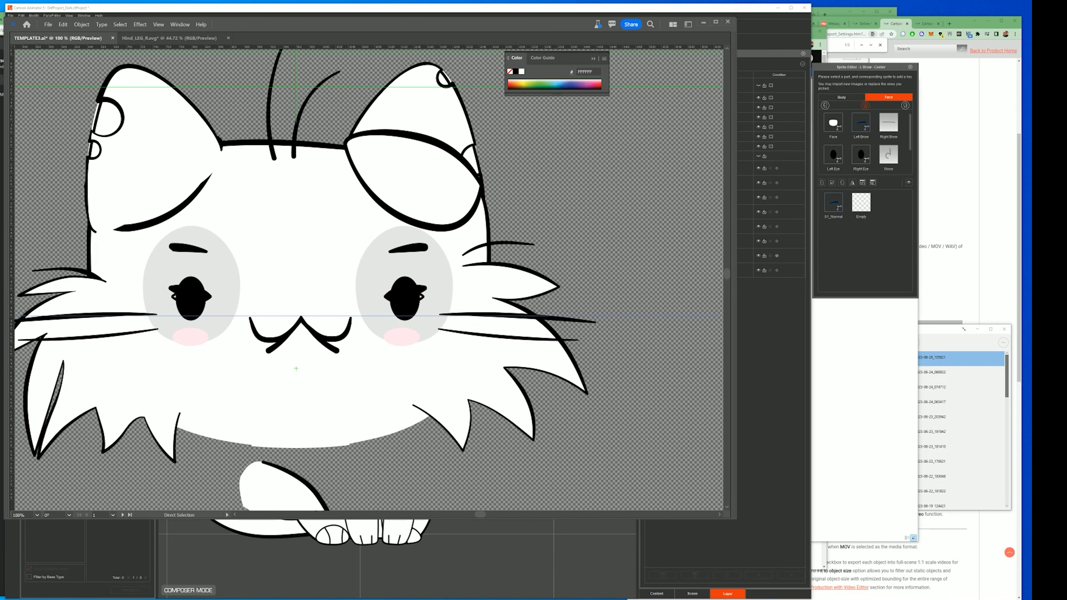
key(alt+Tab)
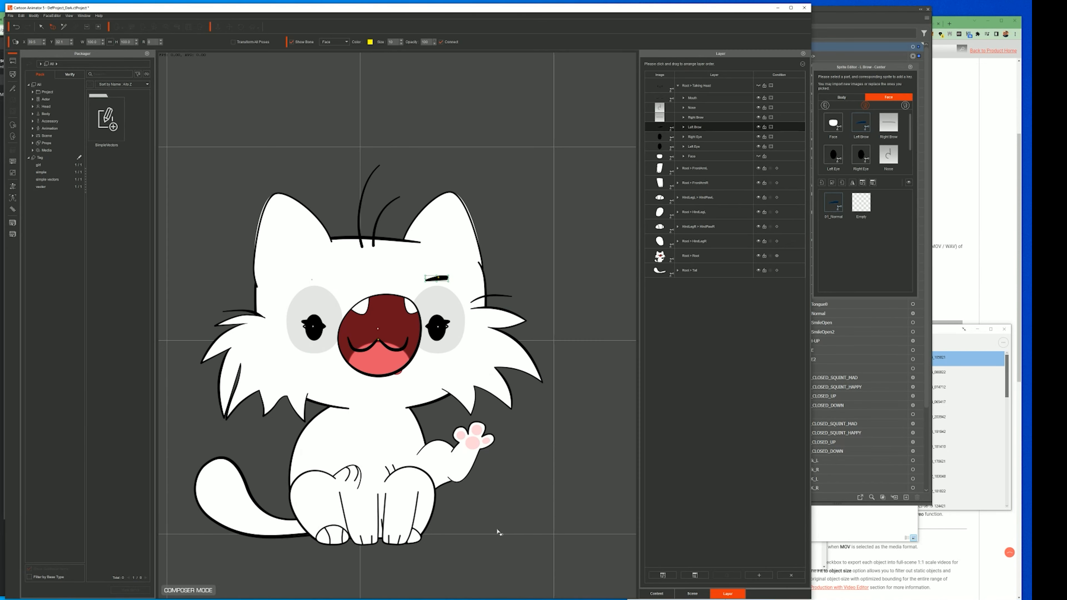
drag(441, 278, 441, 293)
Step: Open the bone editor and move the Left Brow bone to the inner end of the left eyebrow
click(12, 88)
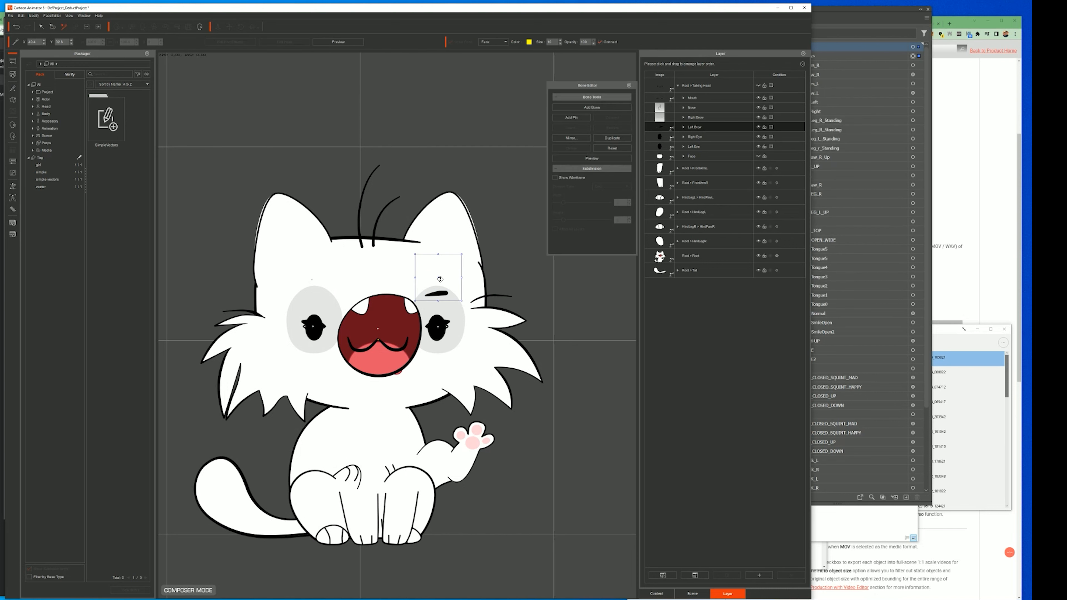
drag(439, 281, 427, 296)
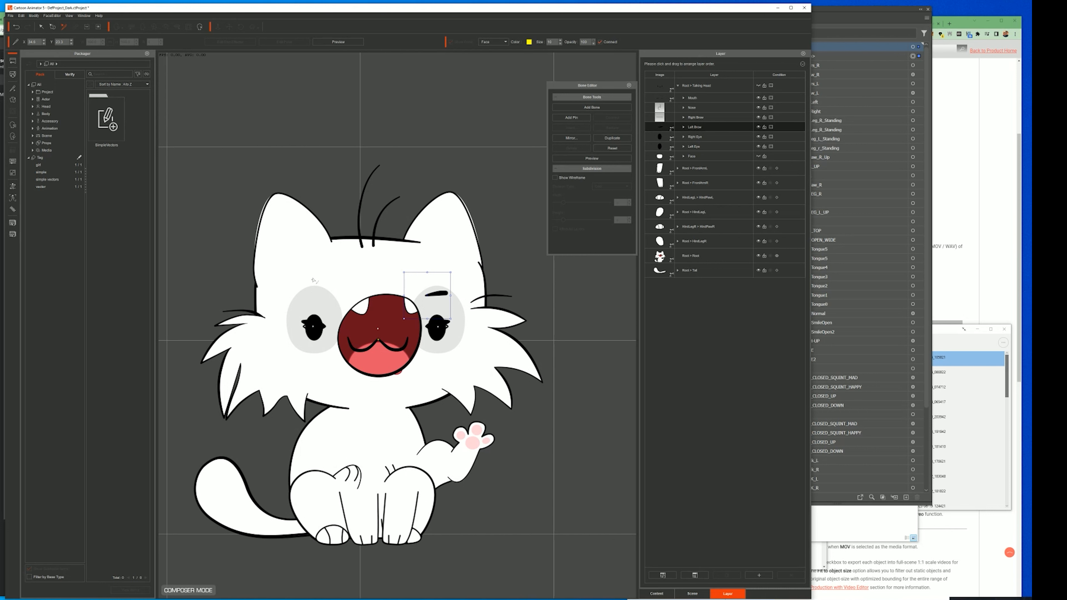
click(312, 281)
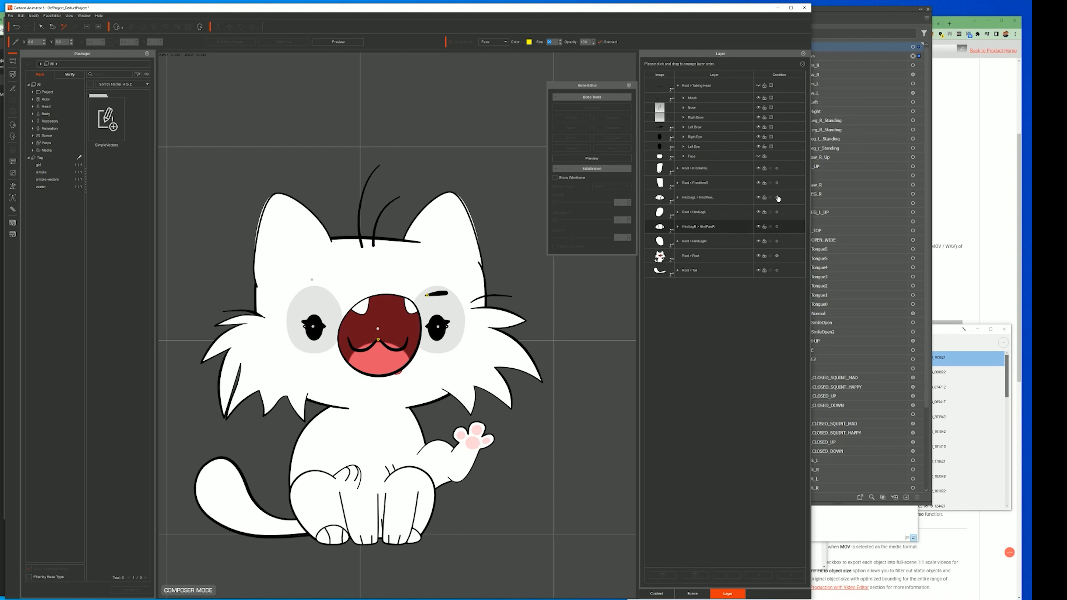
click(711, 131)
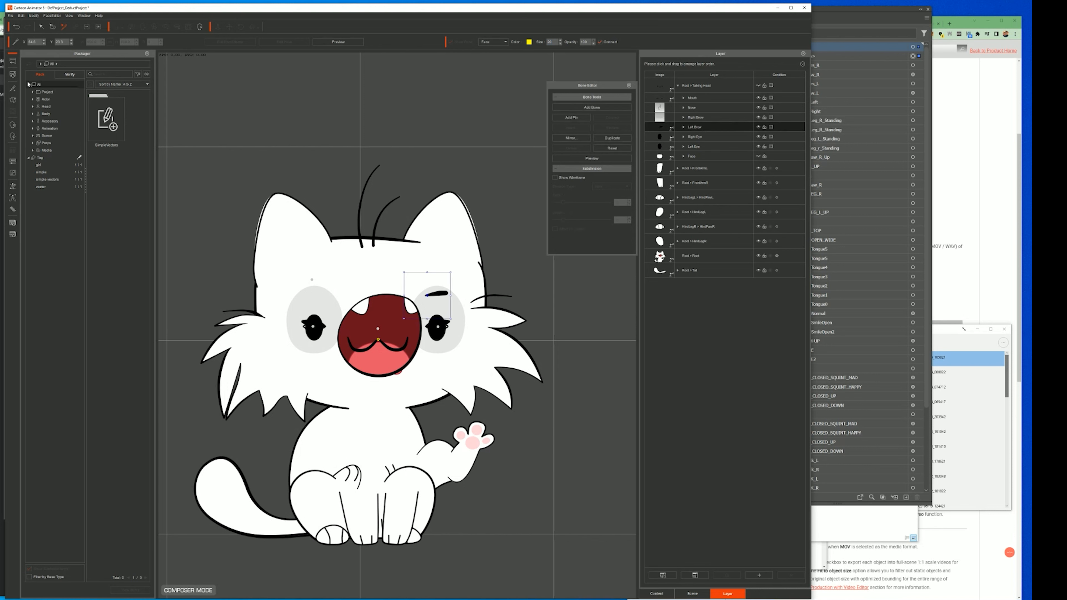
Step: Replace the Right Brow's normal sprite with Eyebrow_R.svg and place it just above the kitten's right eye
click(13, 100)
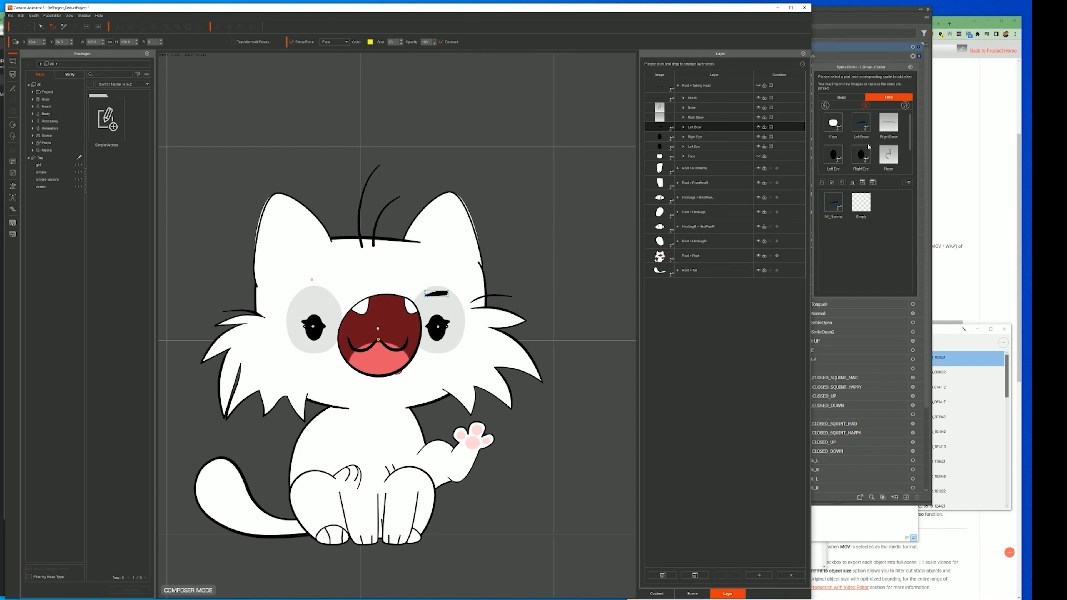
click(888, 122)
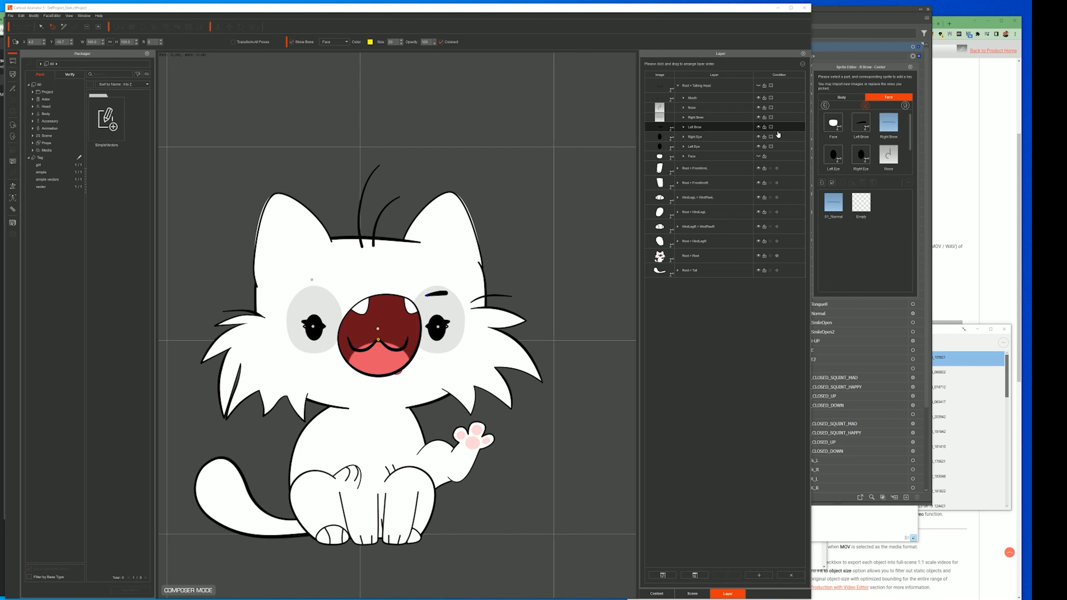
click(833, 183)
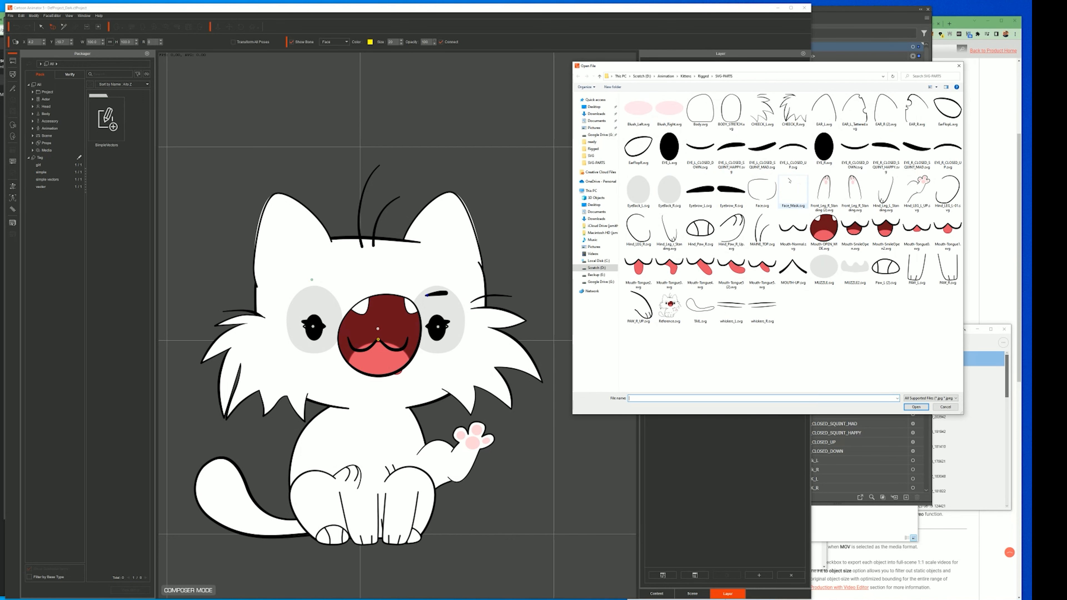
double_click(731, 189)
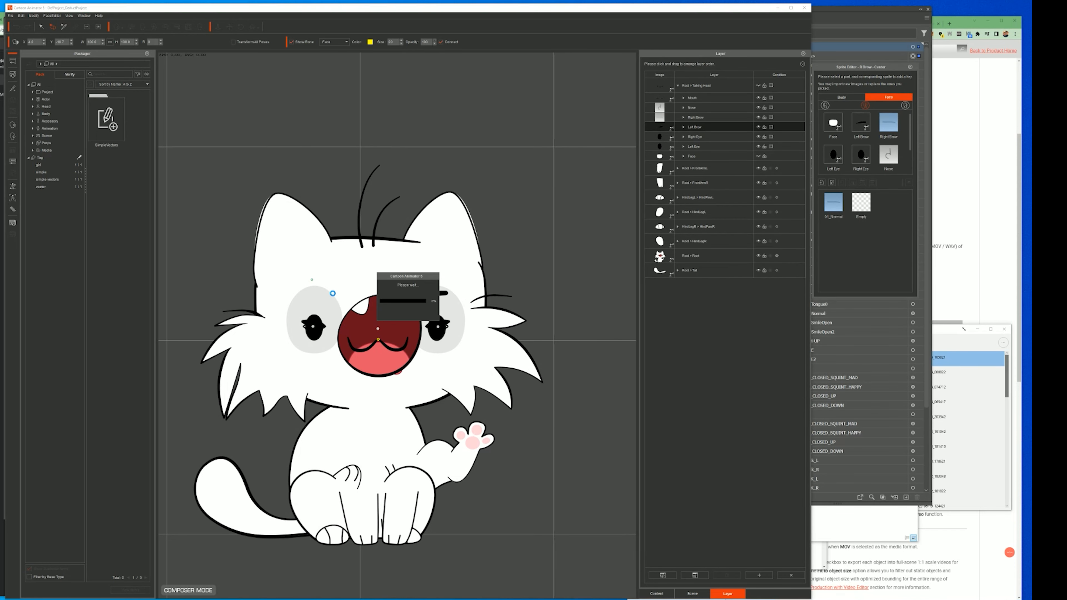
drag(357, 350, 310, 296)
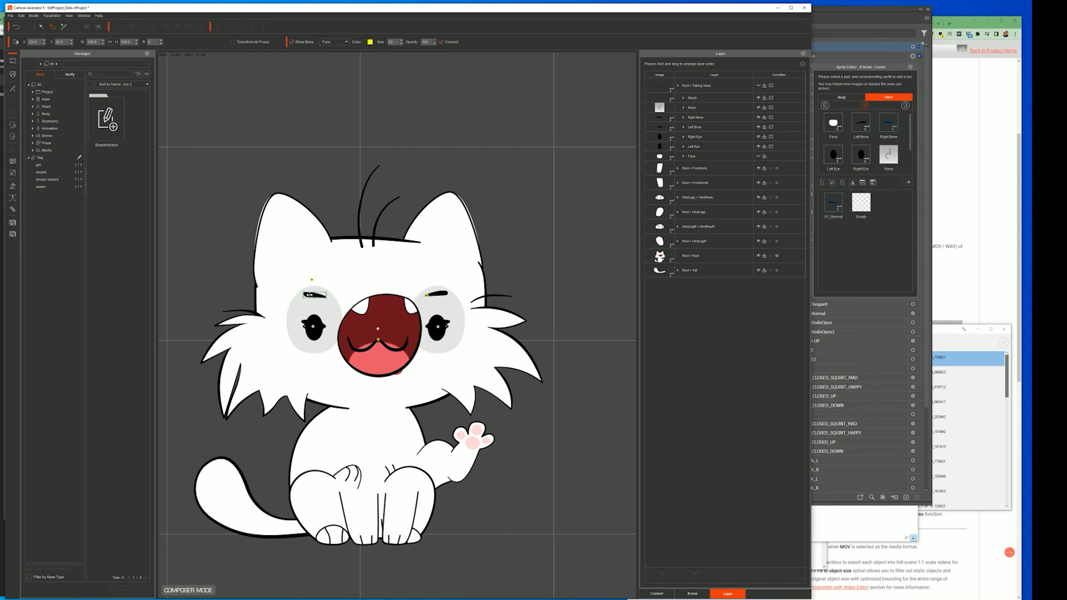
Step: Move the Right Brow bone to the inner end of the right eyebrow in the bone editor
click(12, 88)
scroll(267, 229, up, 5)
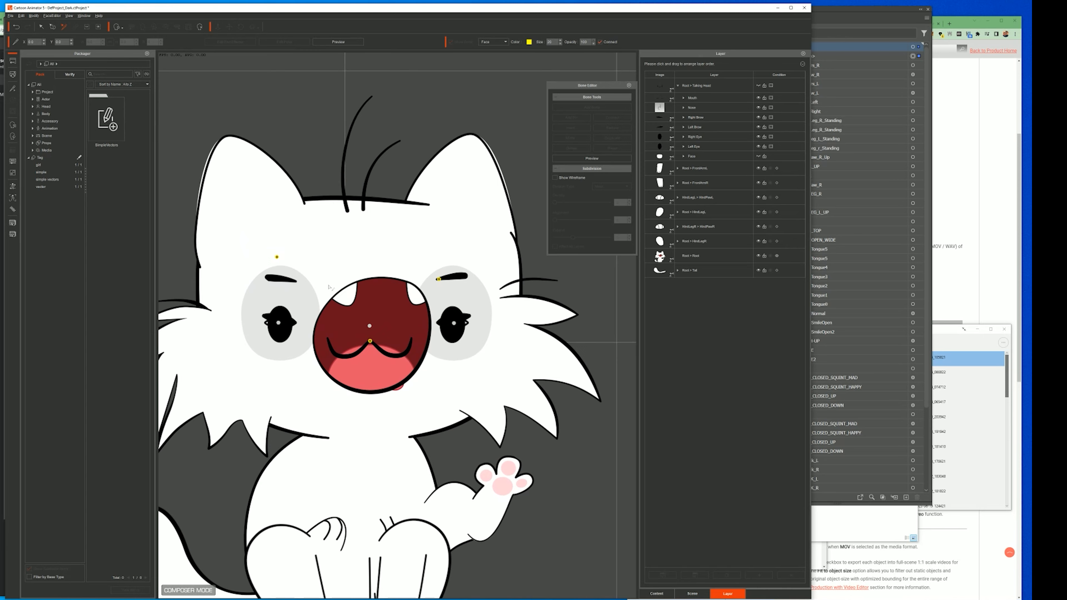
scroll(267, 229, up, 6)
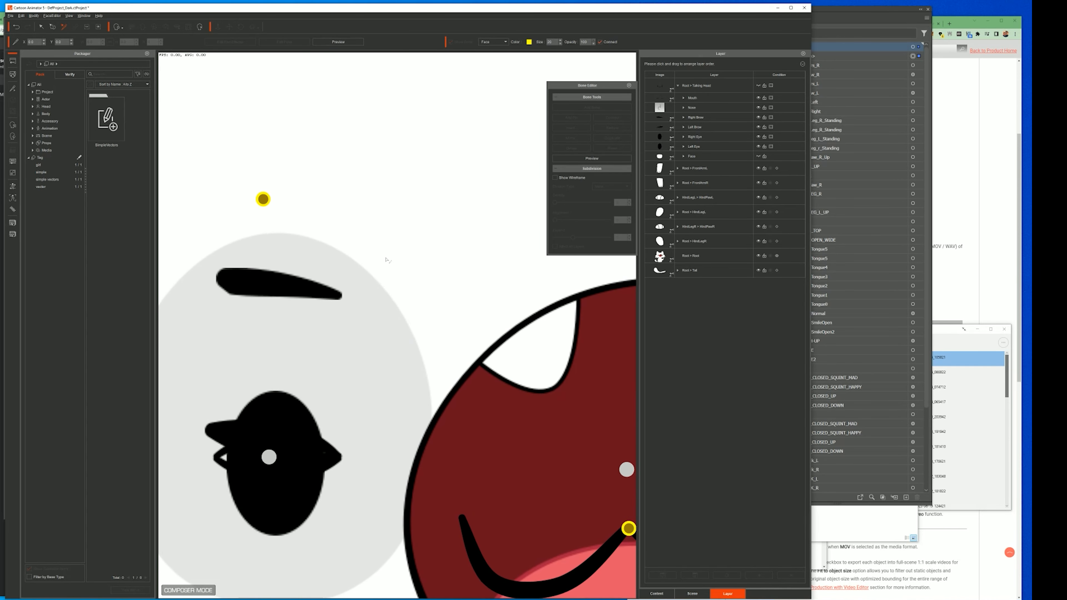
drag(292, 215, 366, 307)
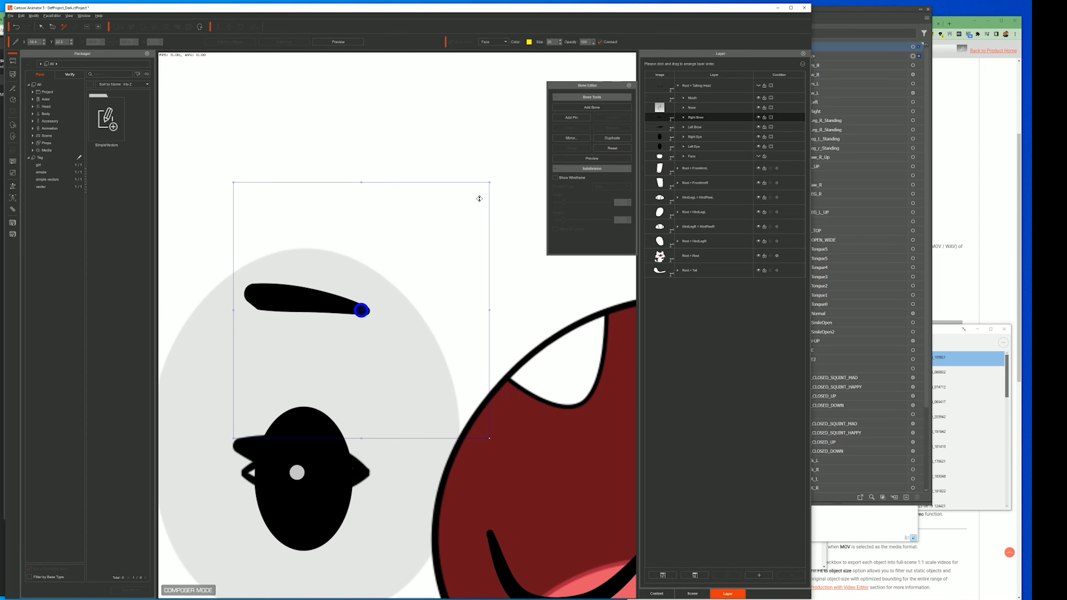
scroll(479, 276, down, 8)
scroll(480, 276, down, 5)
scroll(469, 262, up, 5)
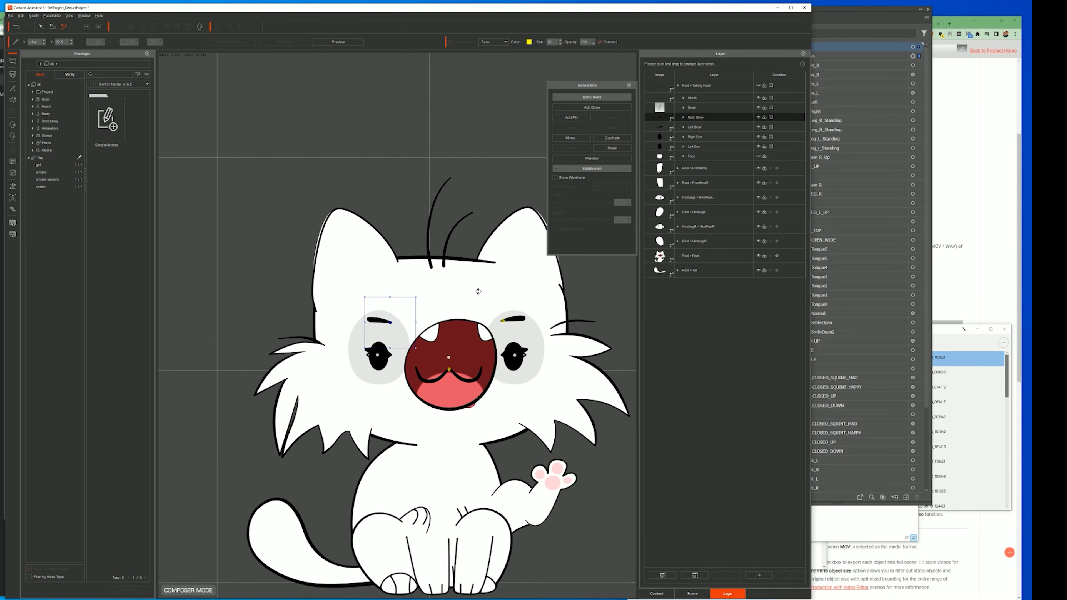
Step: Replace the Right Eye's 03_Close sprite with EYE_R_CLOSED_DOWN.svg
scroll(470, 263, up, 1)
drag(500, 306, 457, 285)
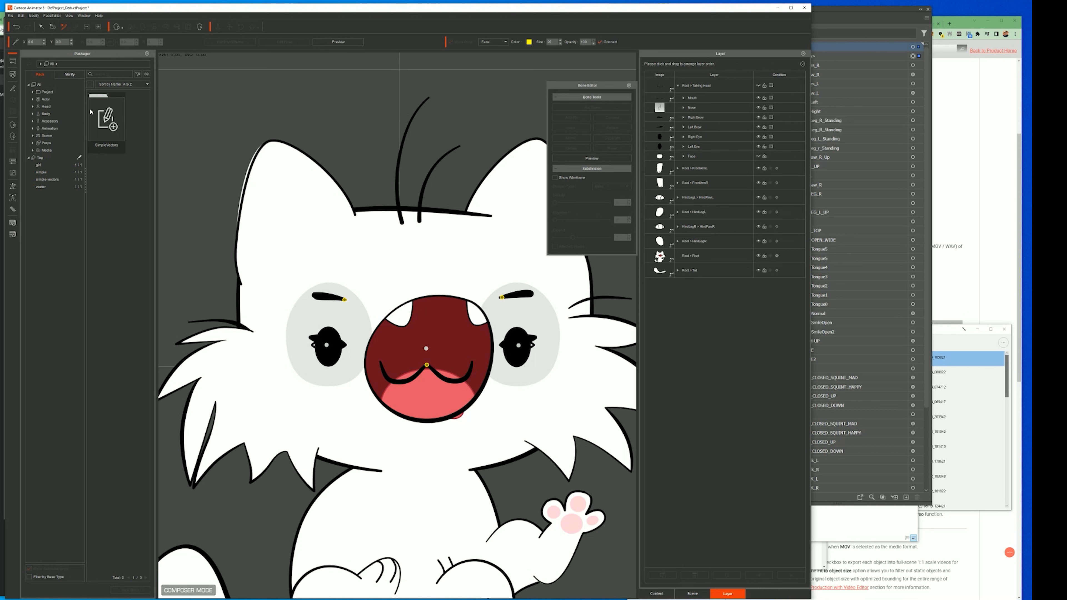
click(701, 139)
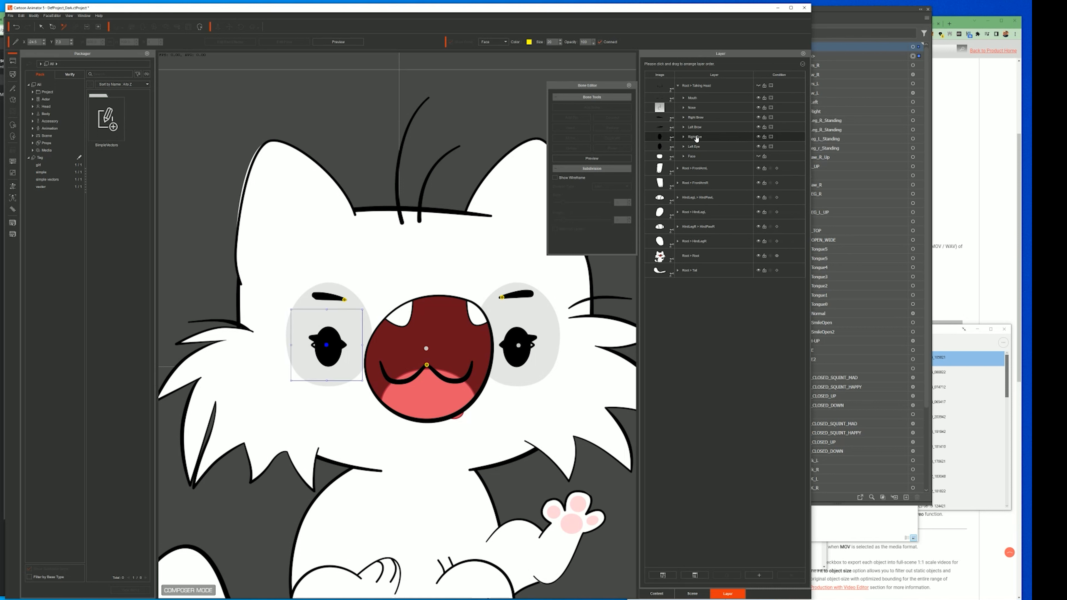
click(13, 100)
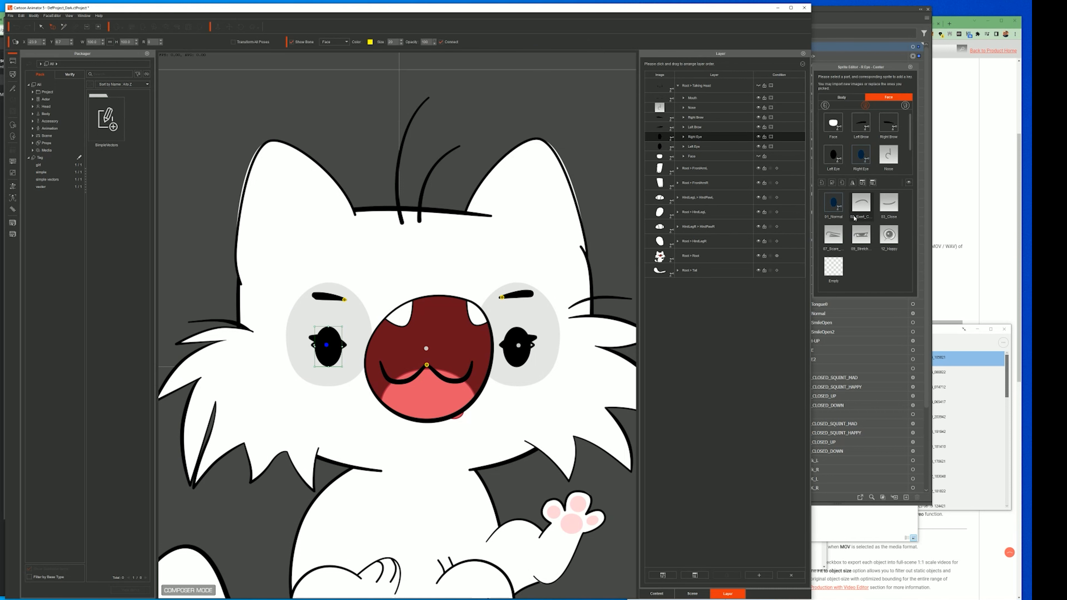
click(864, 160)
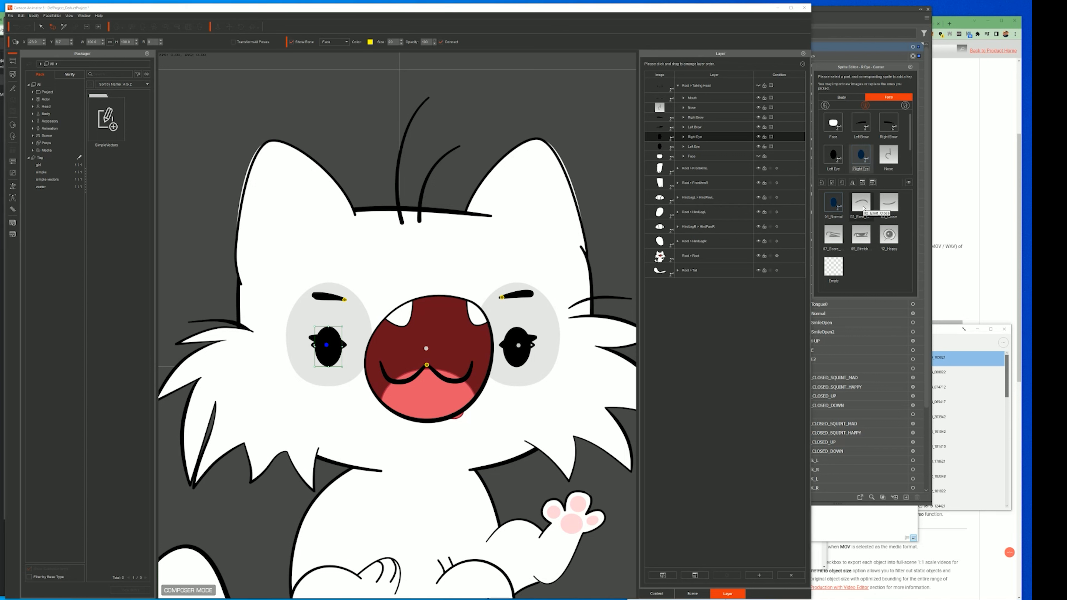
click(888, 202)
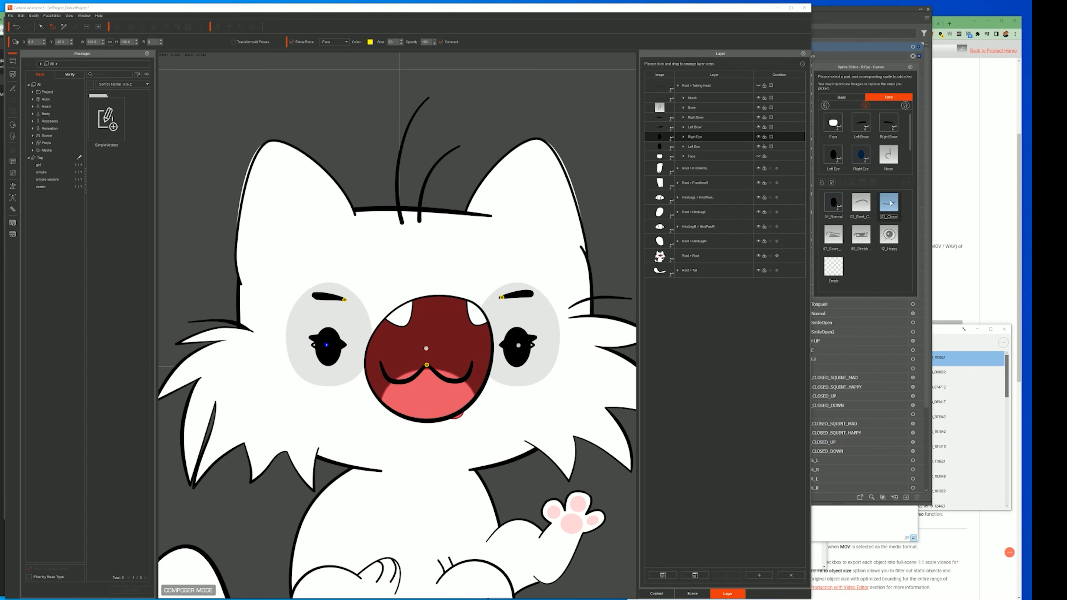
double_click(835, 207)
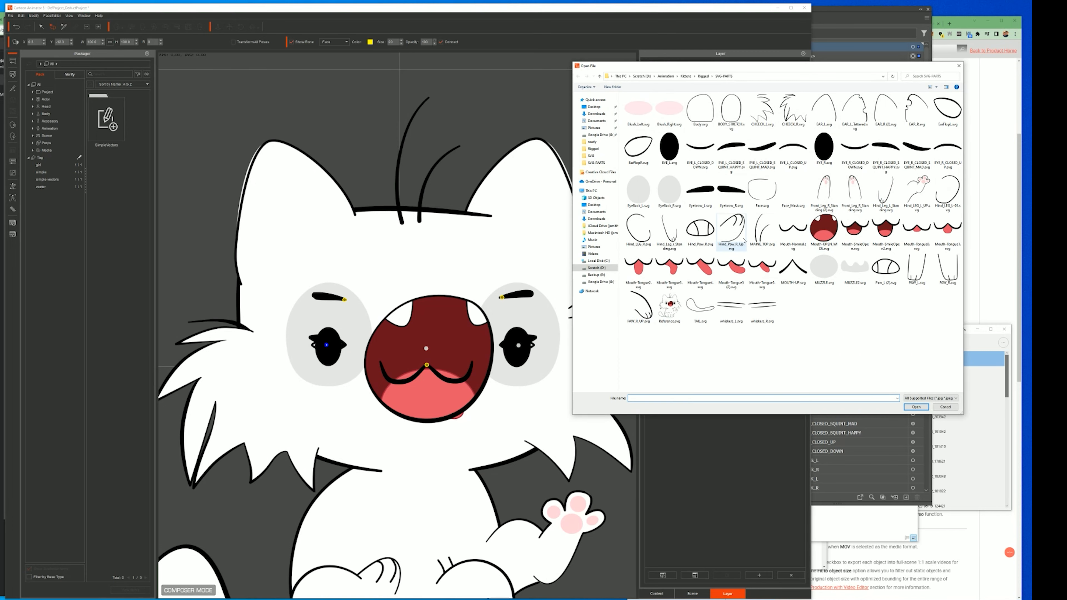
double_click(851, 151)
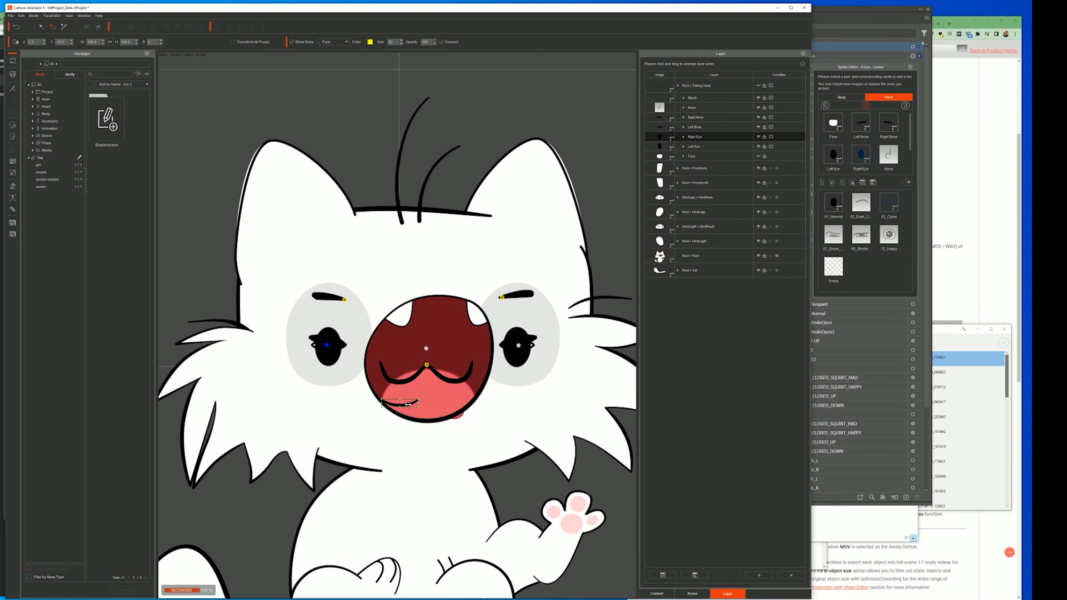
Step: Place the closed right eye across the middle of the open eye, hide eye layers in Illustrator to compare, and return to Cartoon Animator
drag(335, 340, 337, 344)
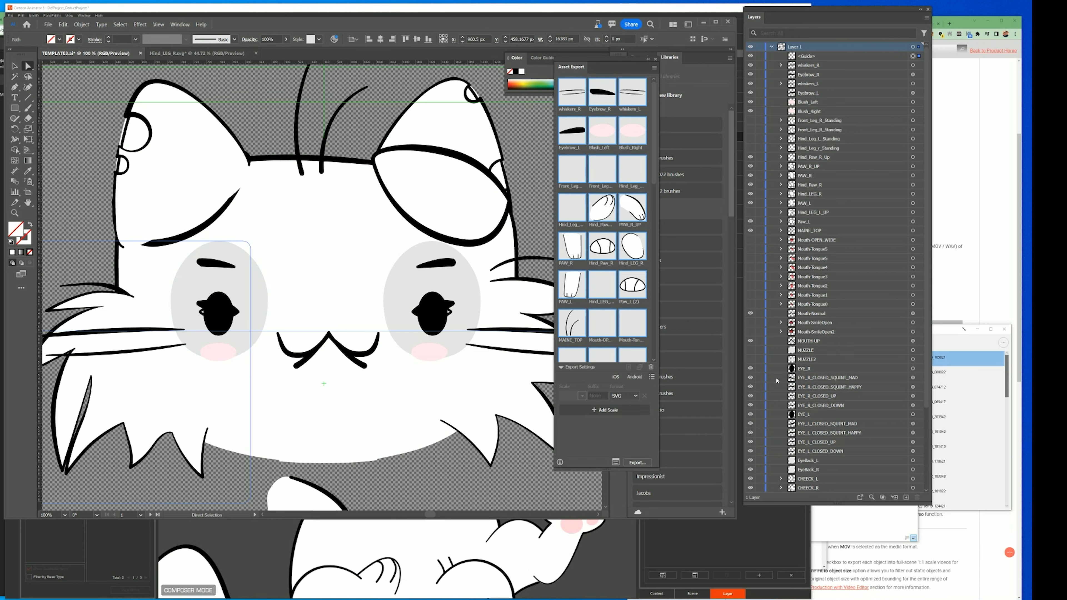
scroll(777, 380, down, 3)
drag(752, 335, 752, 270)
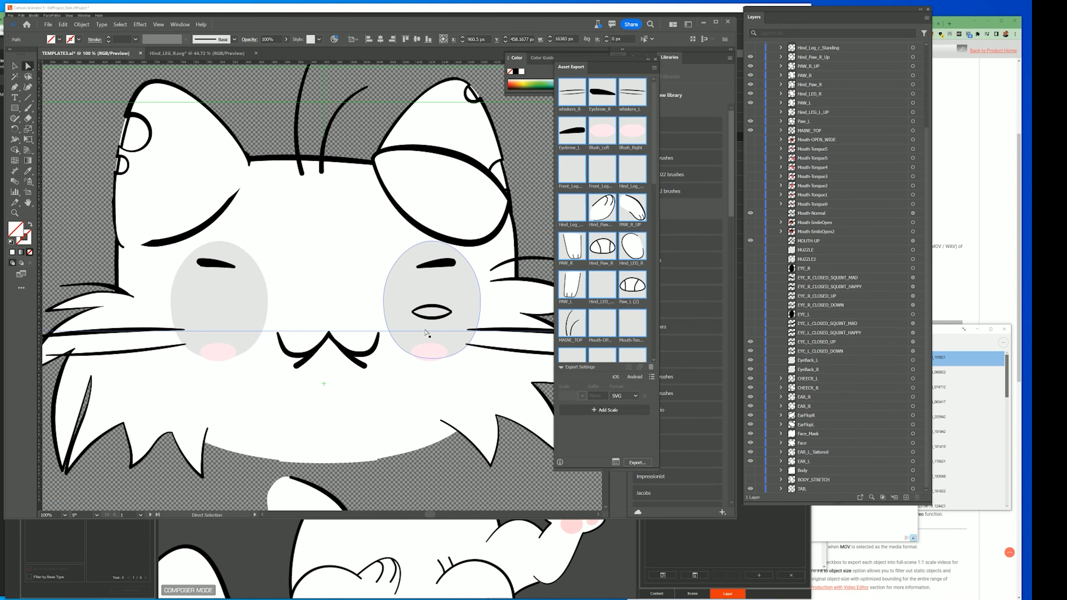
key(alt+Tab)
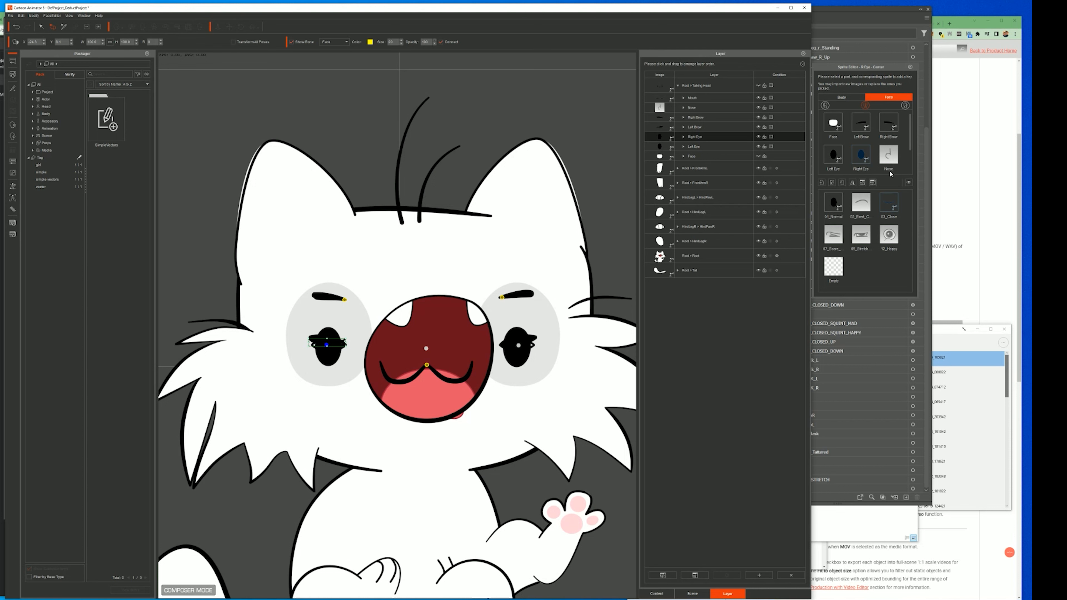
click(830, 237)
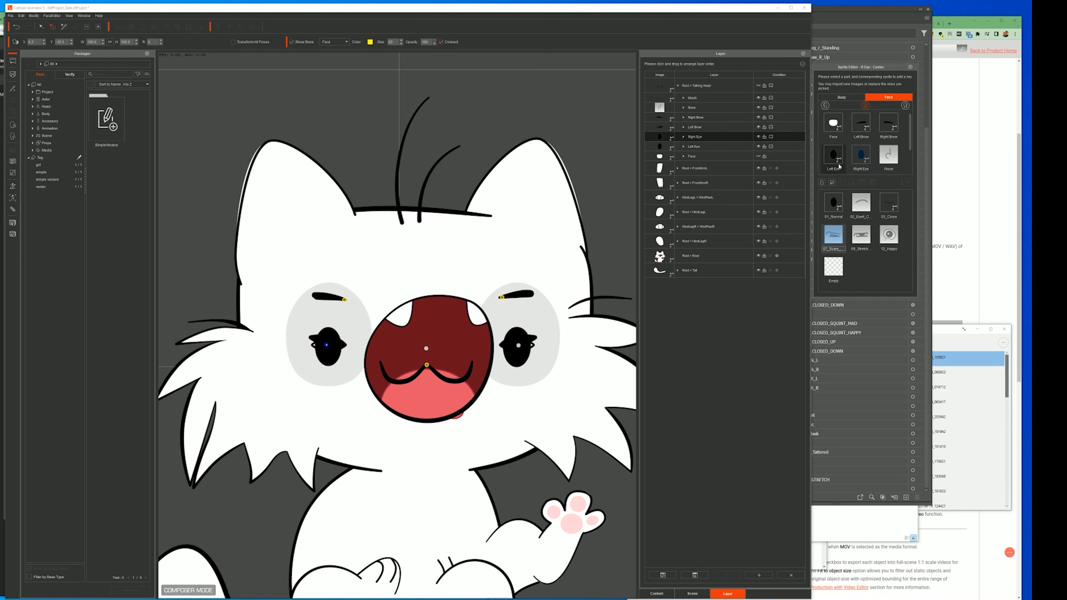
click(831, 184)
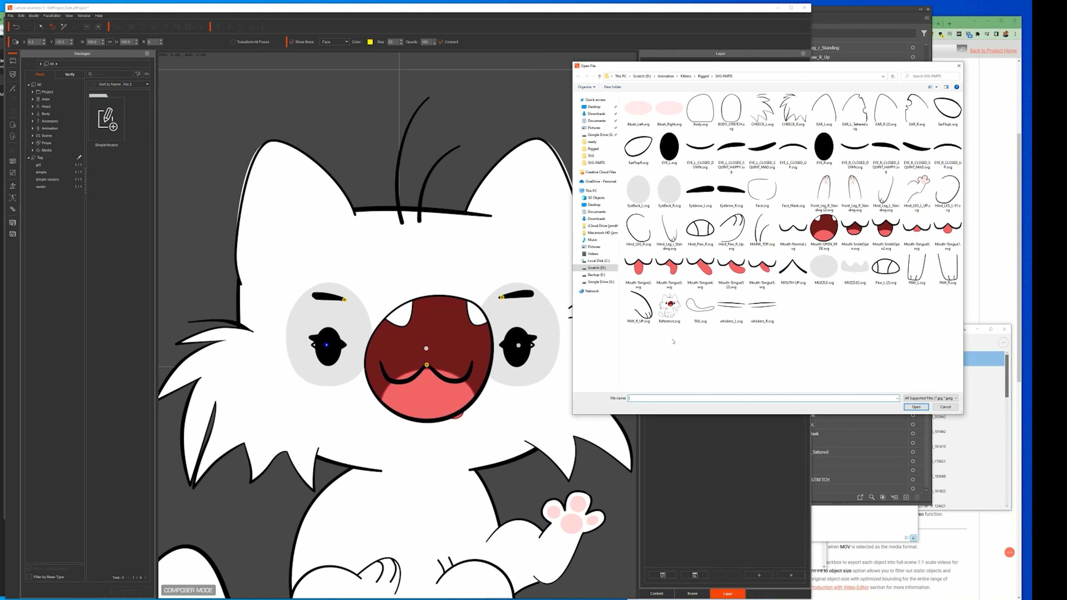
click(946, 408)
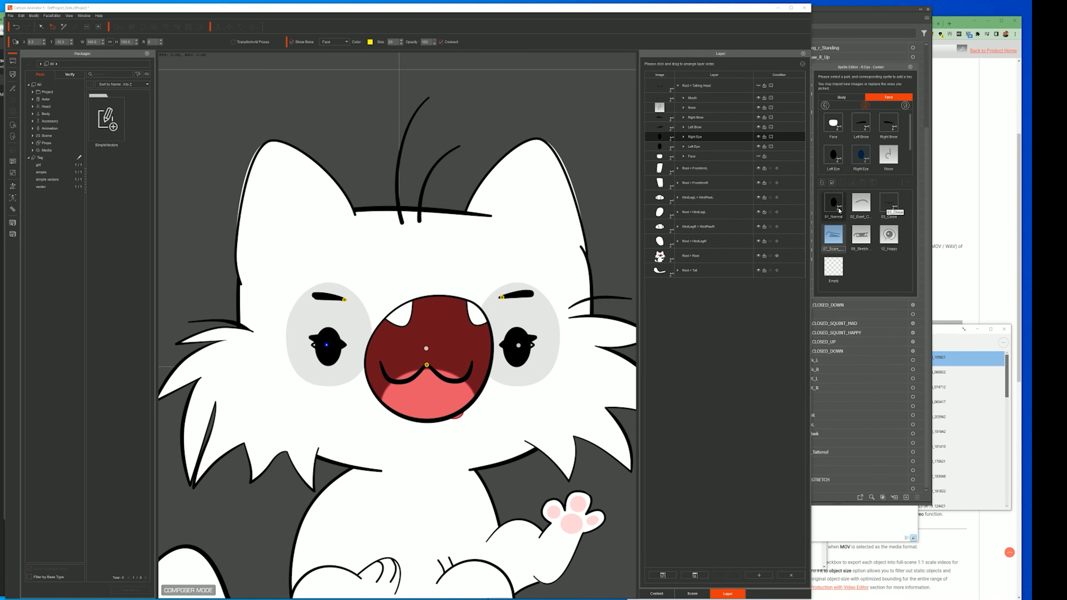
Step: Replace the Left Eye's 03_Close sprite with EYE_L_CLOSED_DOWN.svg
click(833, 156)
click(889, 202)
click(831, 182)
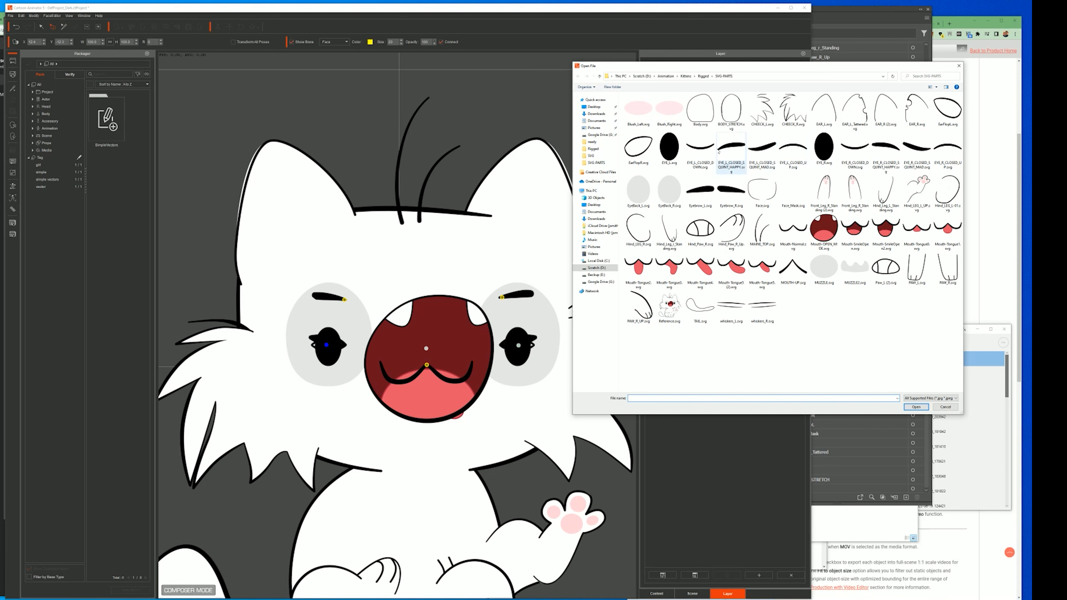
double_click(697, 147)
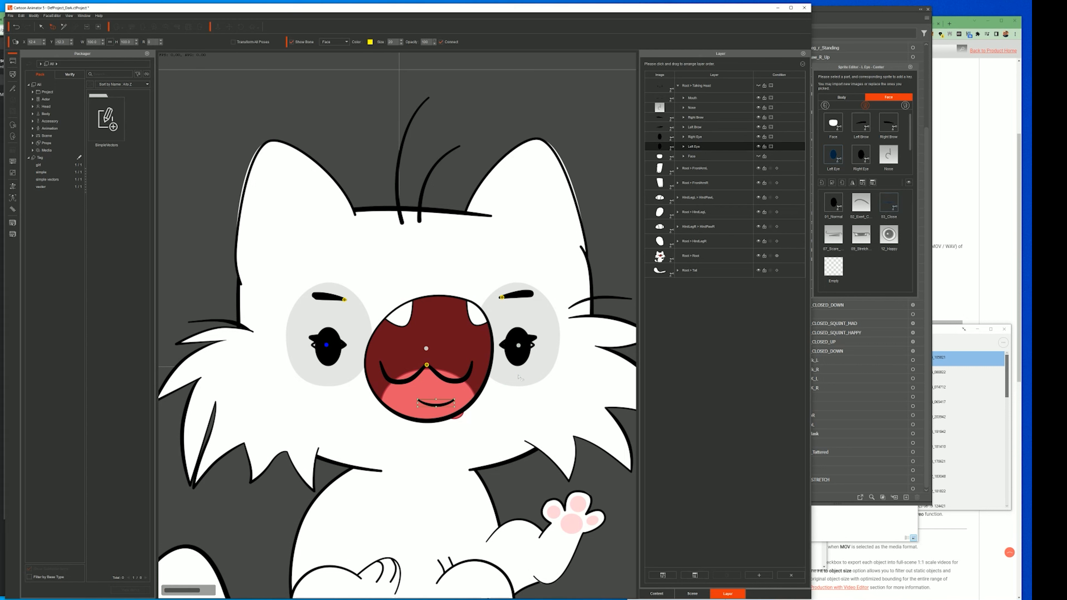
Step: Place the closed left eye over the open left eye and nudge the closed right eye to the matching position
drag(524, 344, 525, 346)
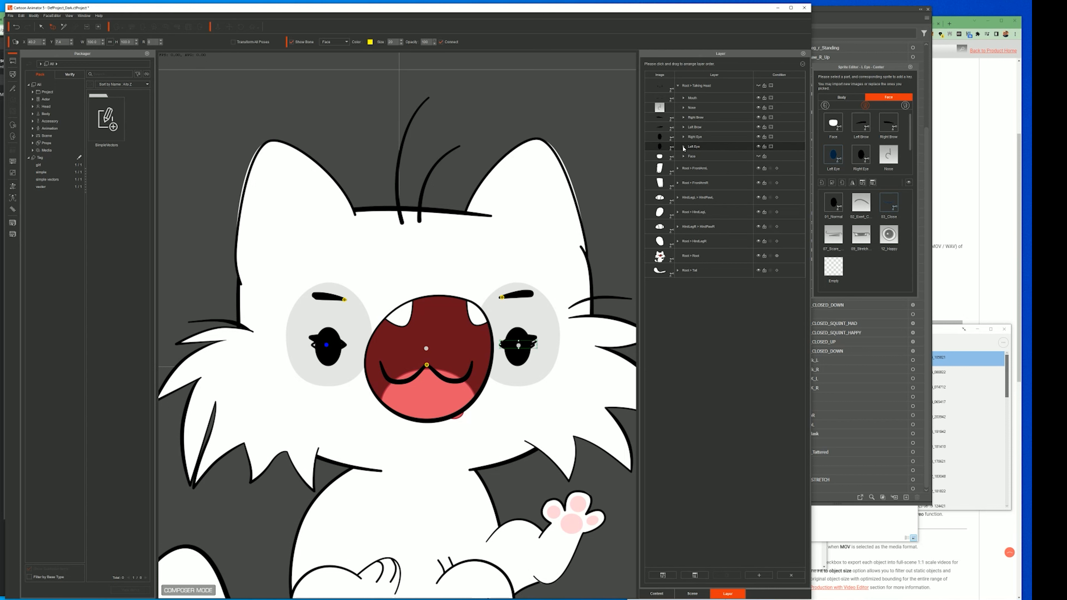
click(861, 153)
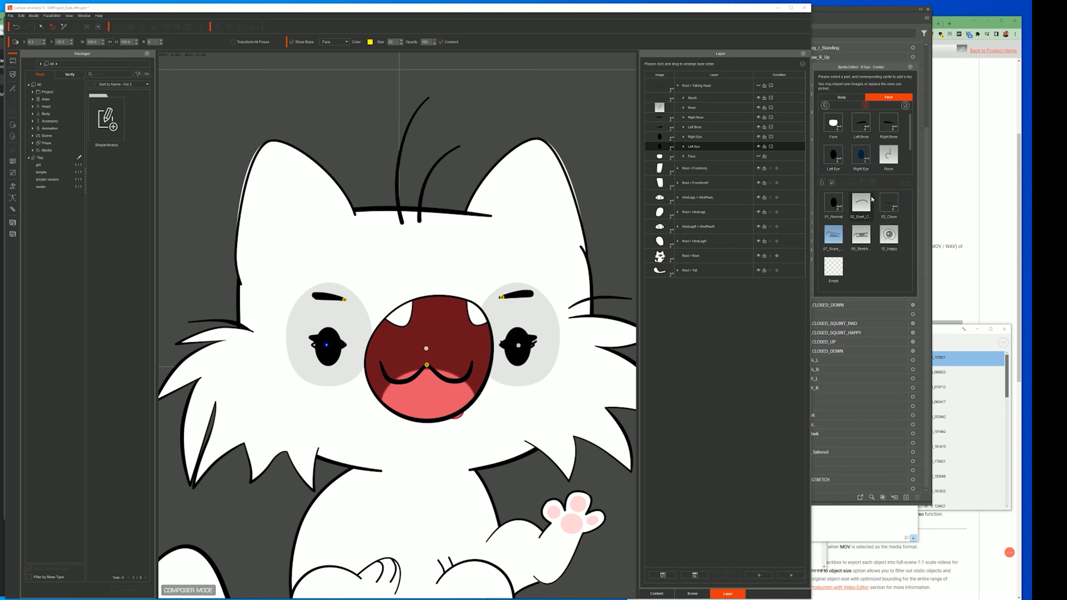
drag(331, 344, 333, 344)
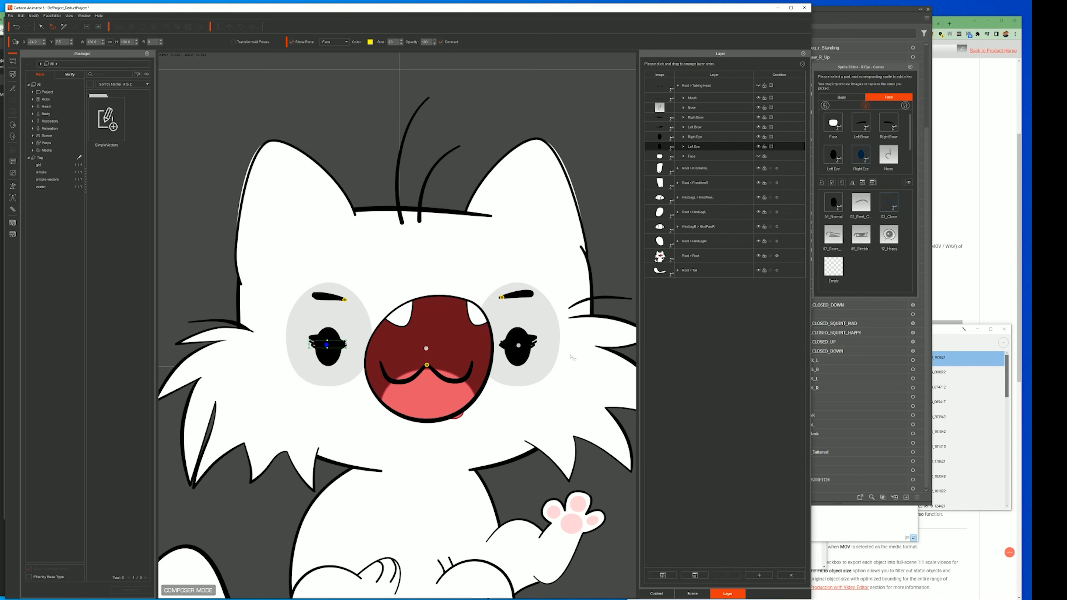
Step: In the bone editor, add a bone to the Face running from the base to the tip of the ear above the right eye
click(13, 89)
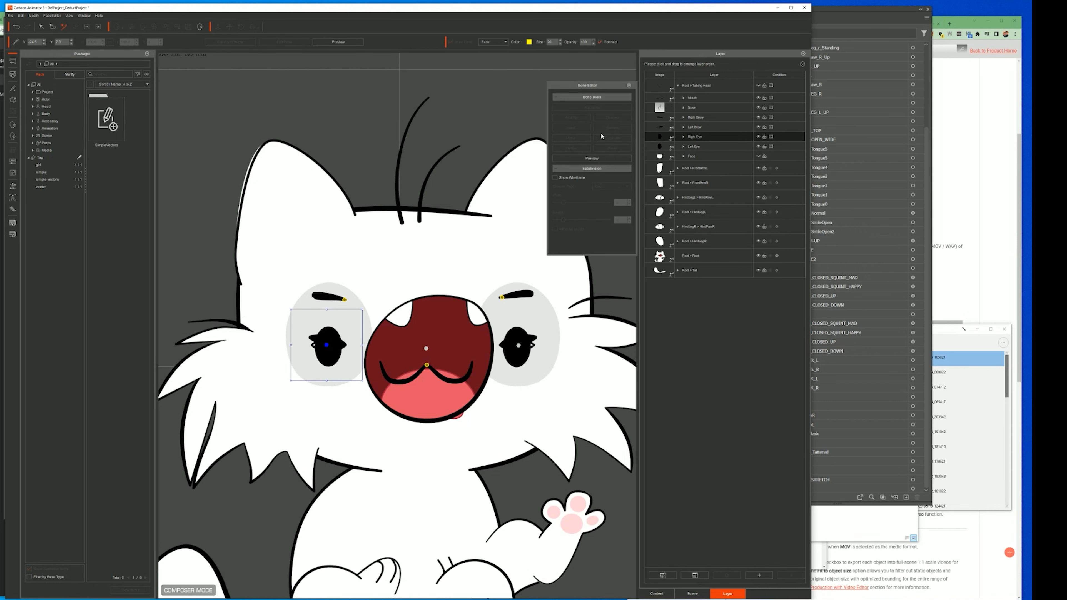
click(699, 158)
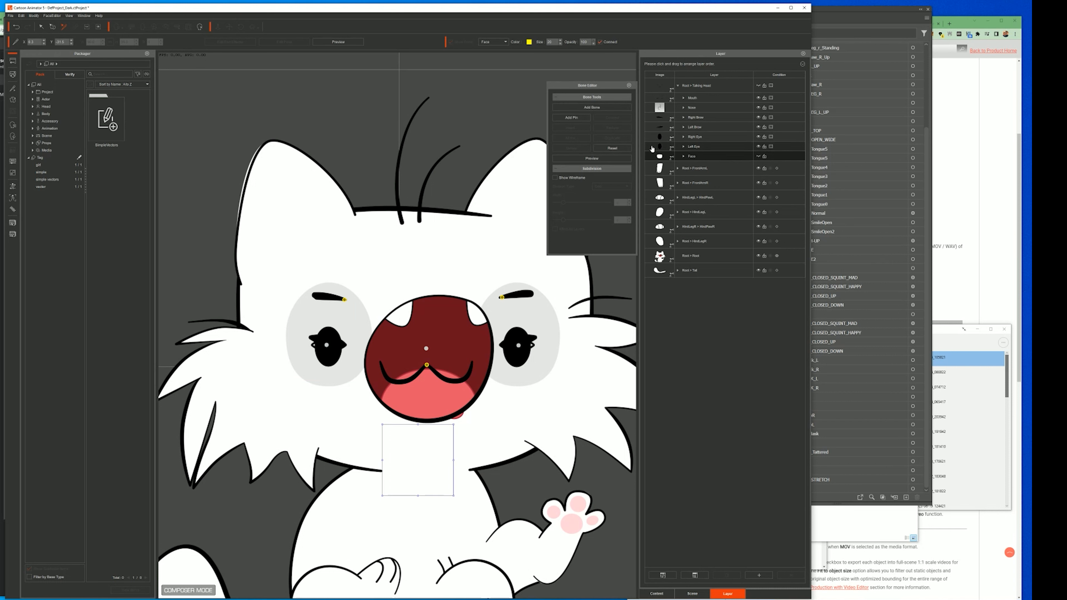
click(592, 108)
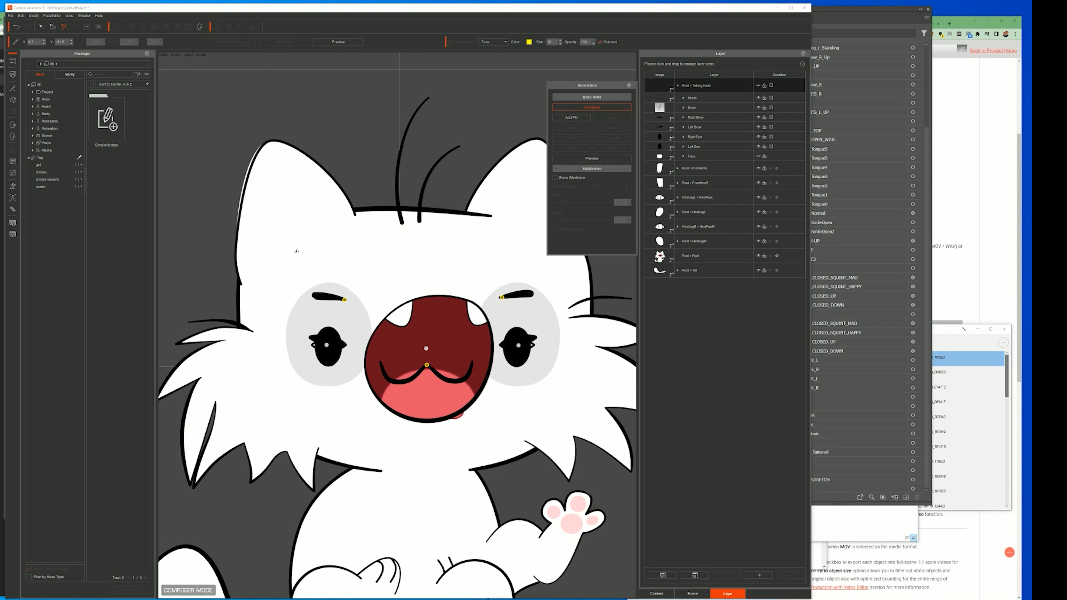
drag(296, 251, 271, 144)
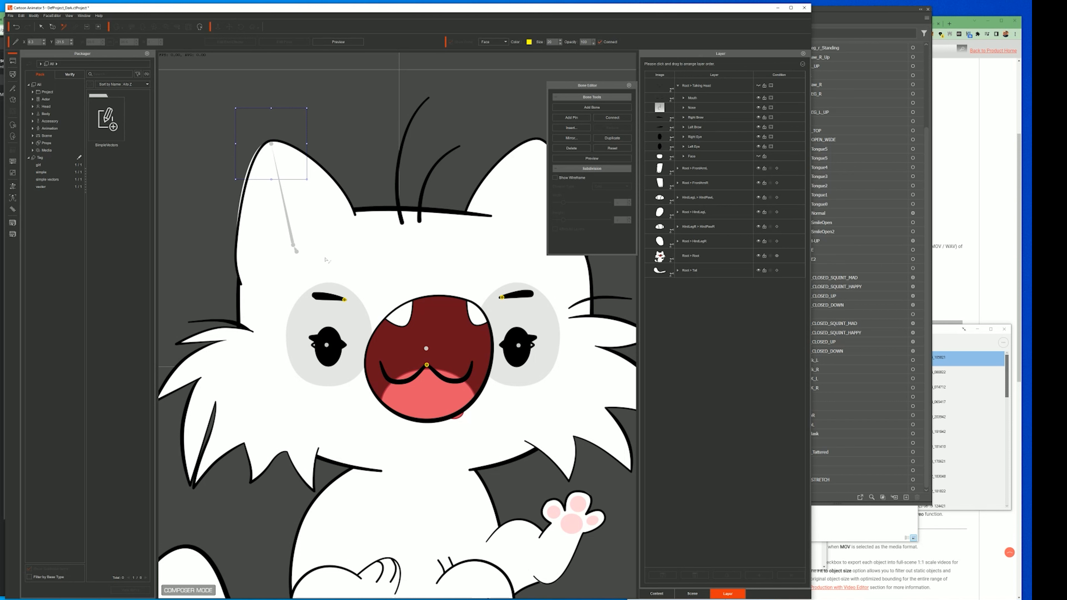
Step: Add a second bone to the Face from the base to the tip of the ear above the left eye and finish adding bones
click(699, 157)
drag(516, 241, 467, 238)
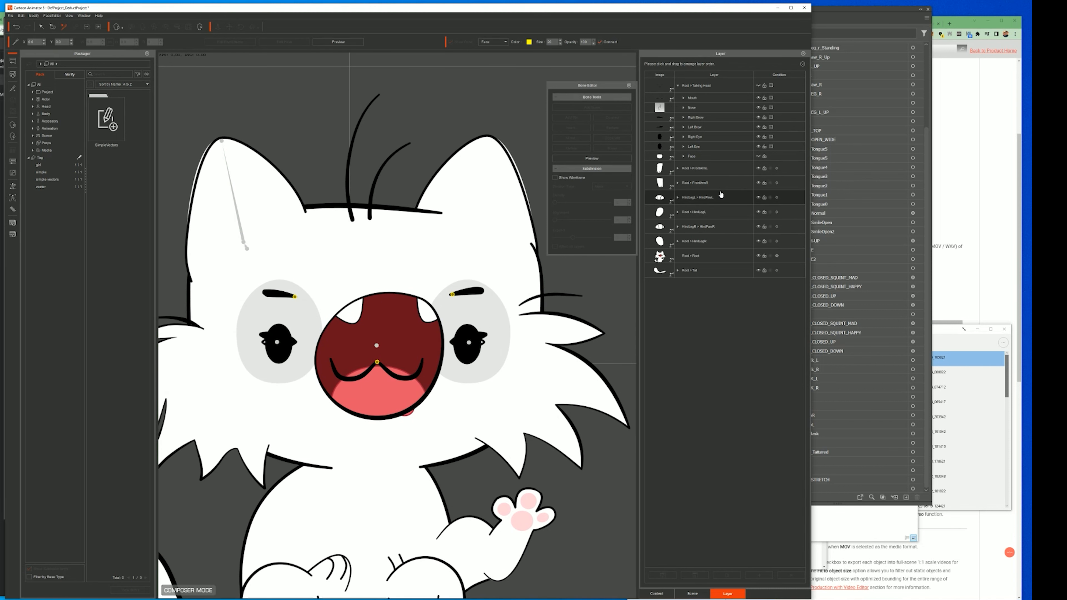
click(701, 157)
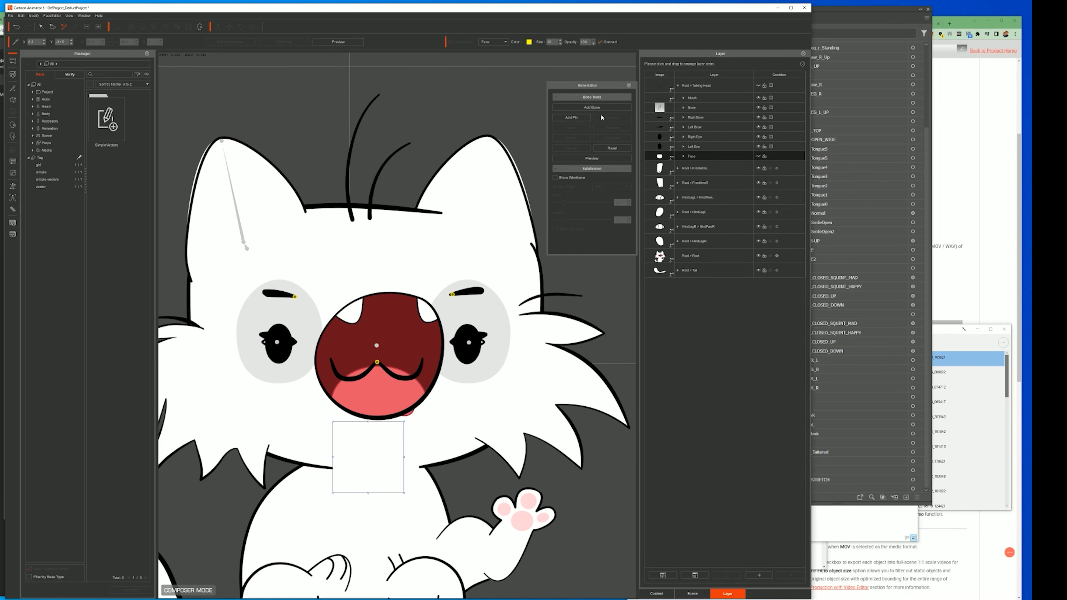
click(596, 108)
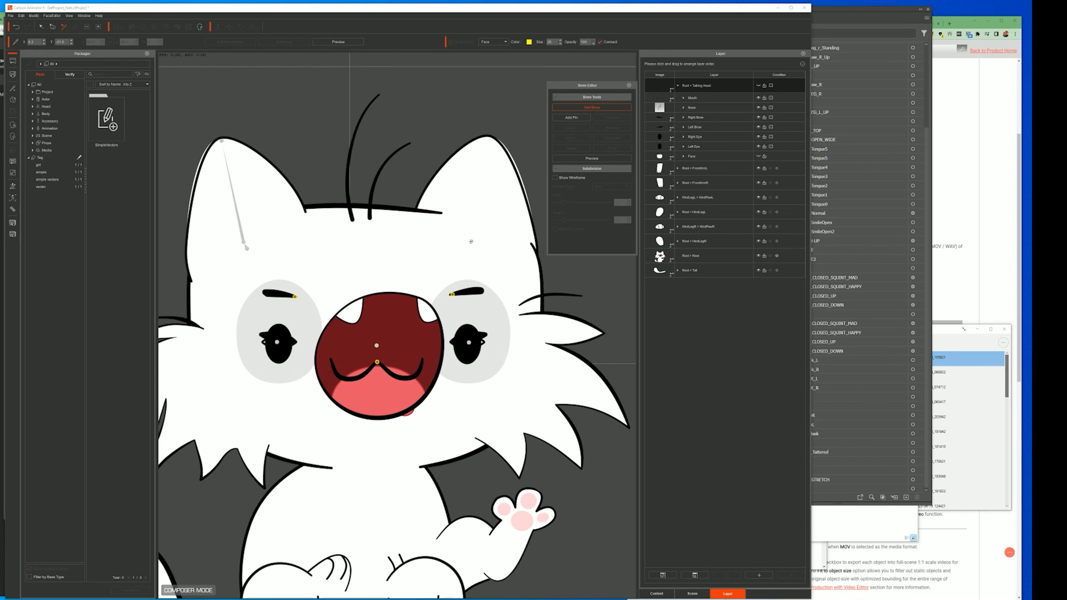
drag(469, 249, 488, 146)
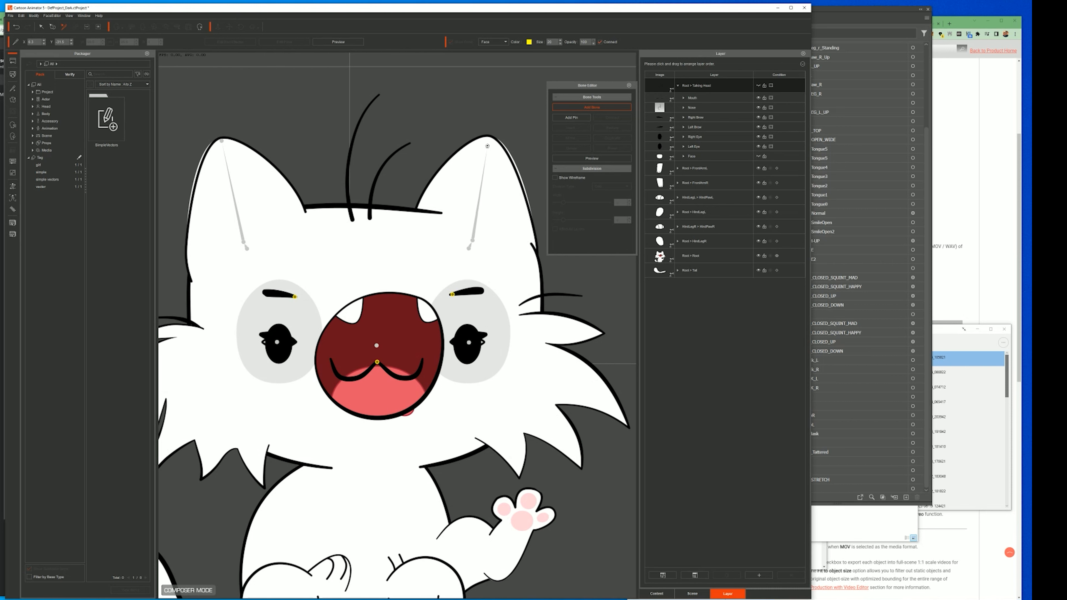
click(488, 140)
right_click(477, 194)
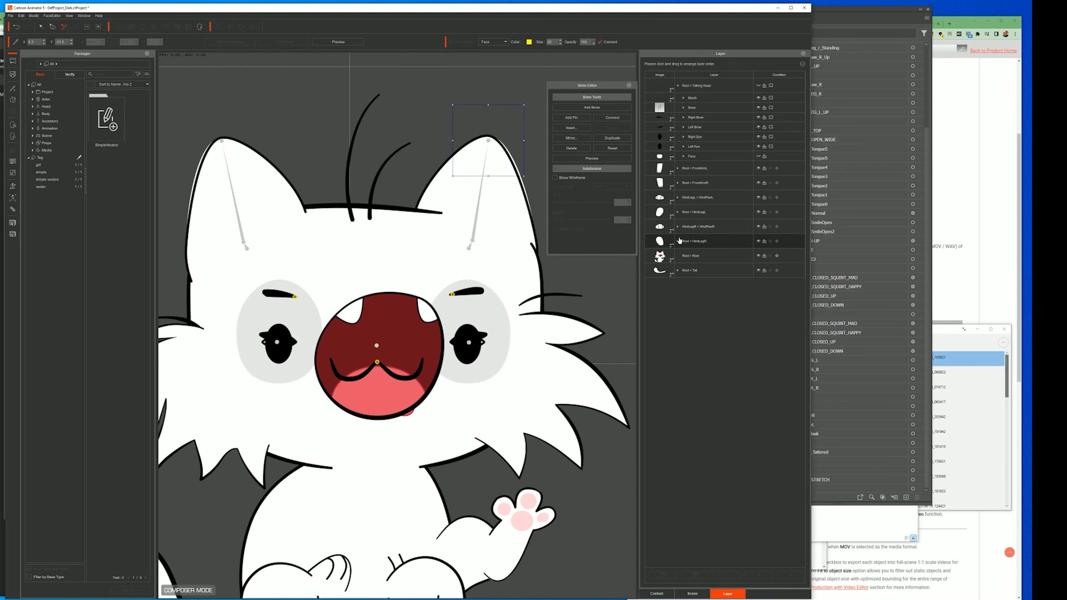
Step: Hide the Root body image and show the Face layer to expose the face sprite with its ear bones
click(761, 157)
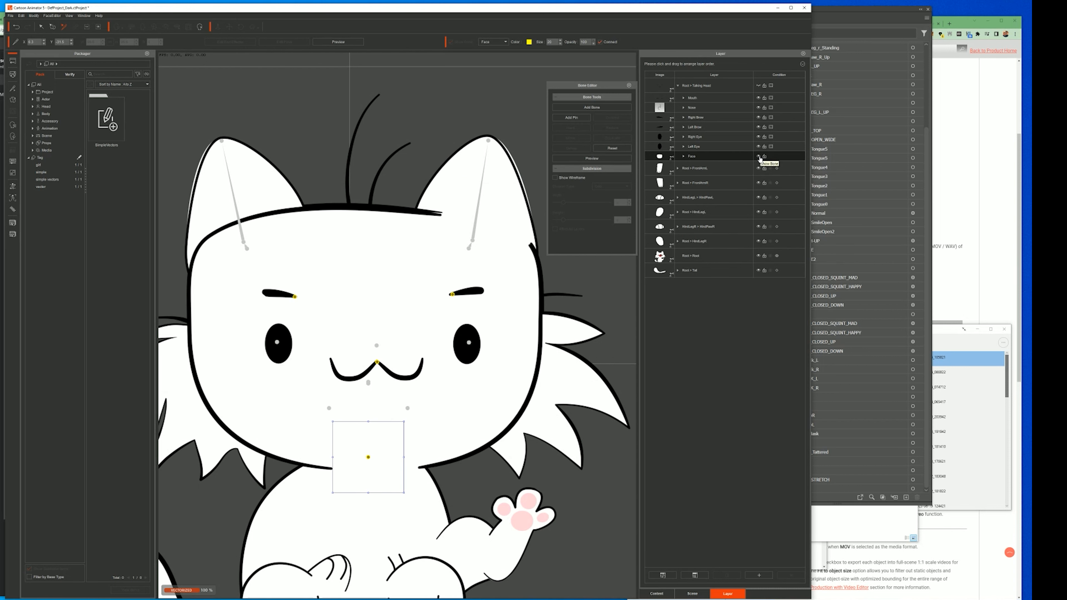
click(760, 158)
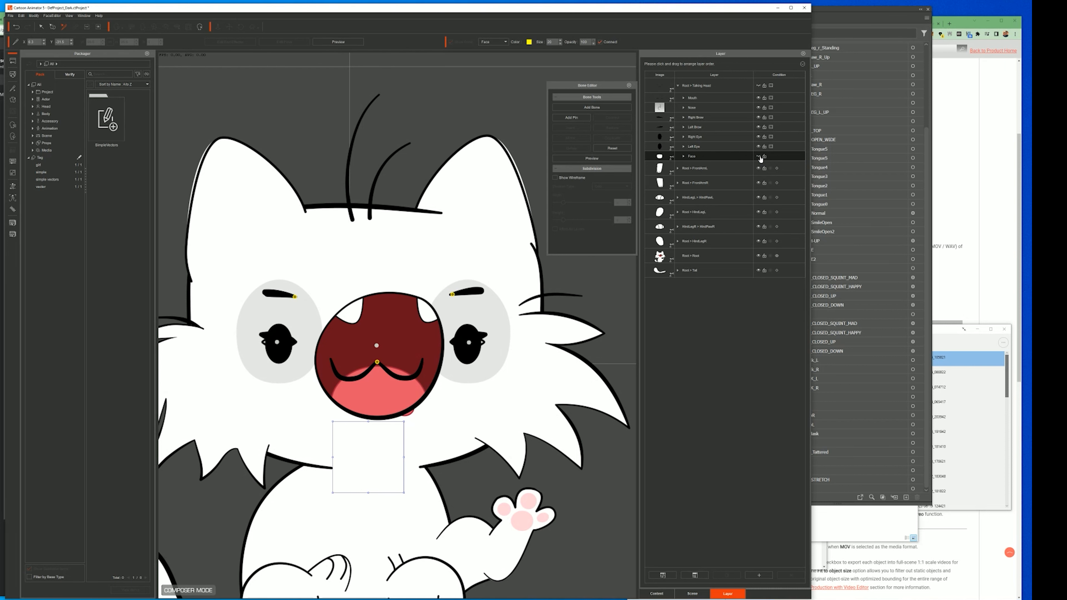
click(760, 257)
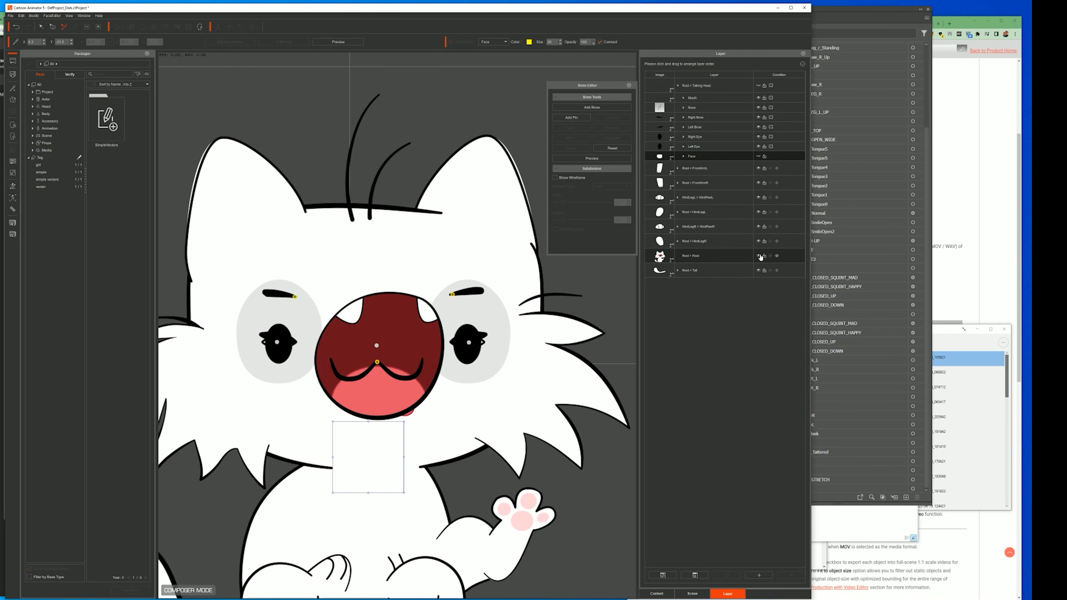
click(760, 258)
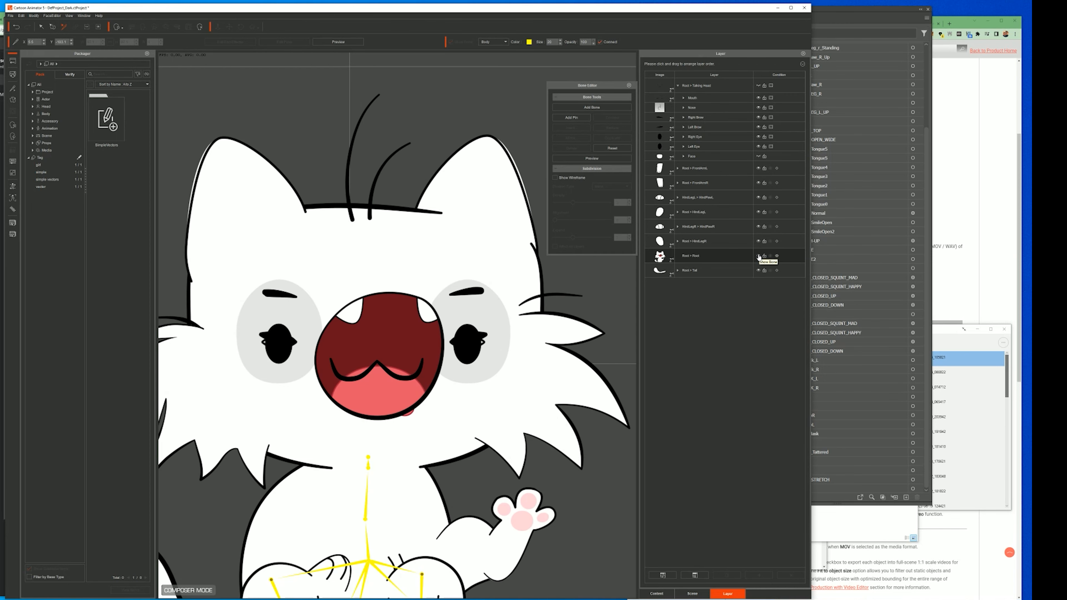
click(759, 256)
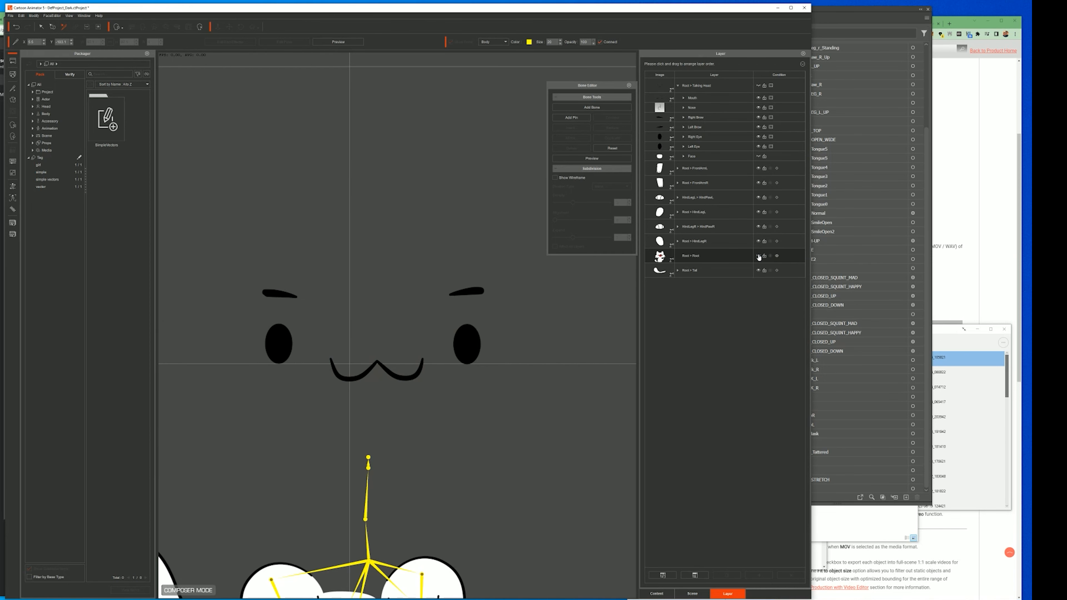
click(759, 157)
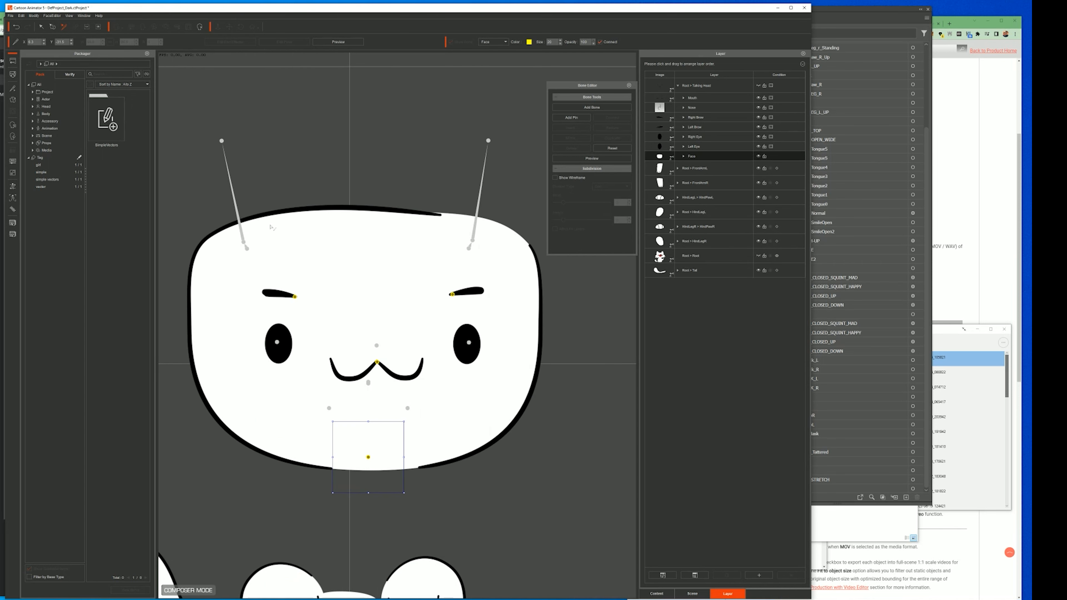
Step: Select the base bone of the ear above the right eye and import EAR_R (2).svg as its sprite
click(243, 242)
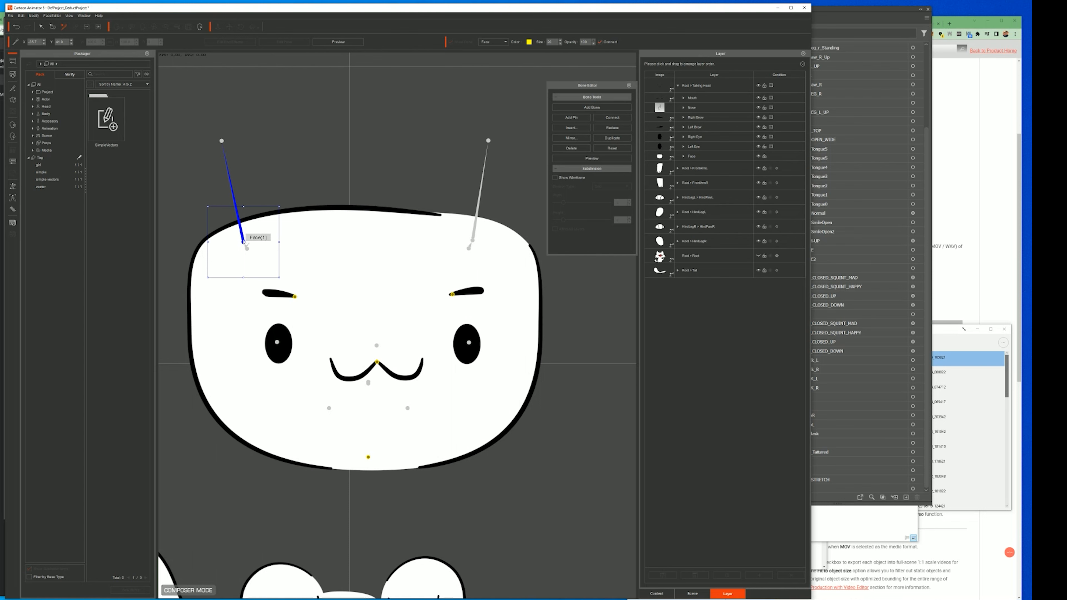
click(247, 248)
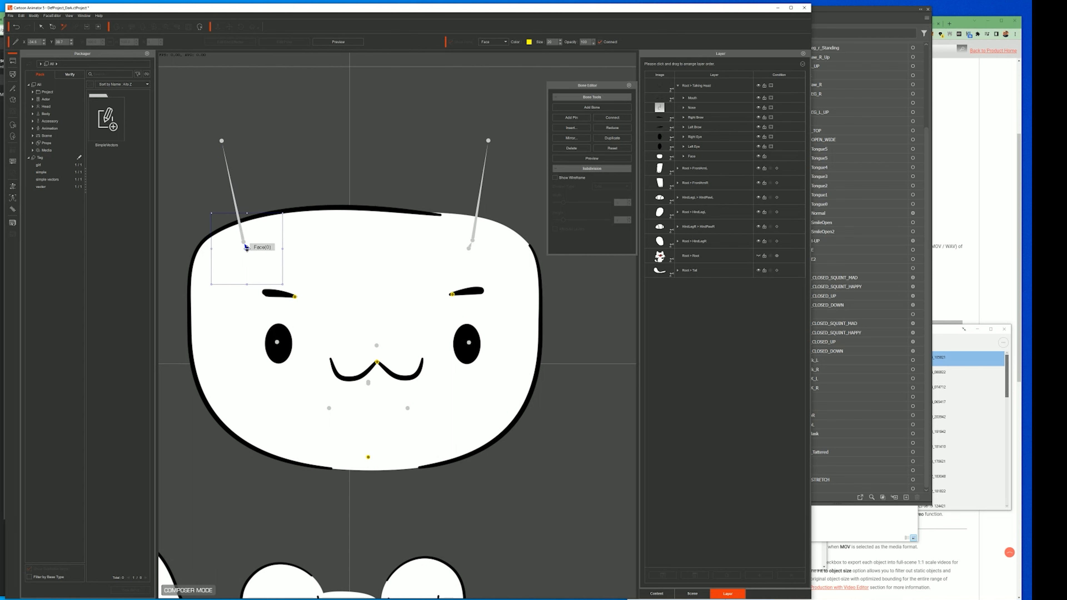
double_click(246, 248)
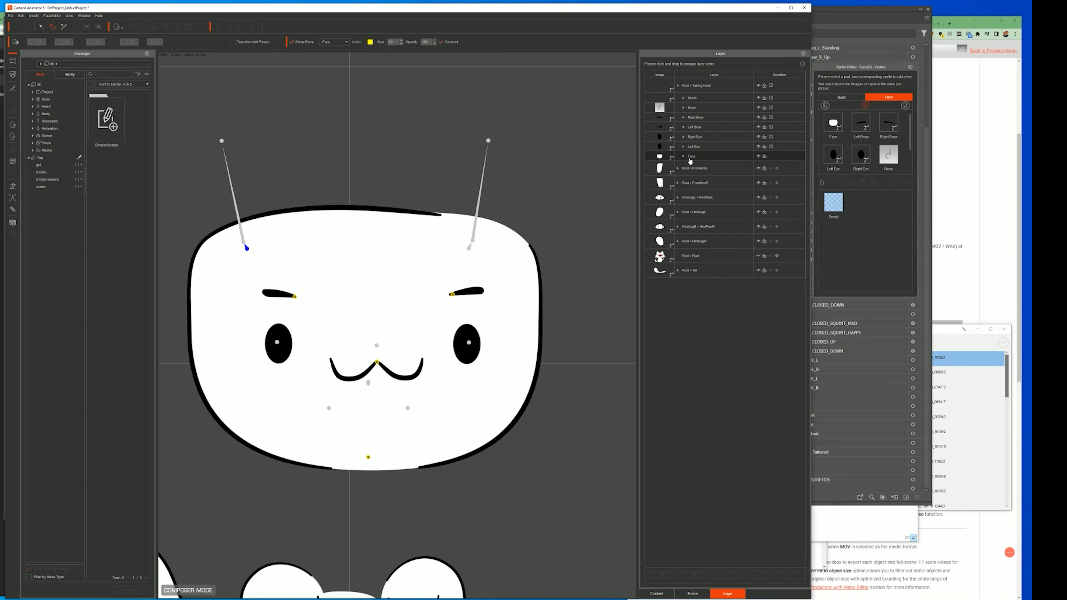
click(822, 182)
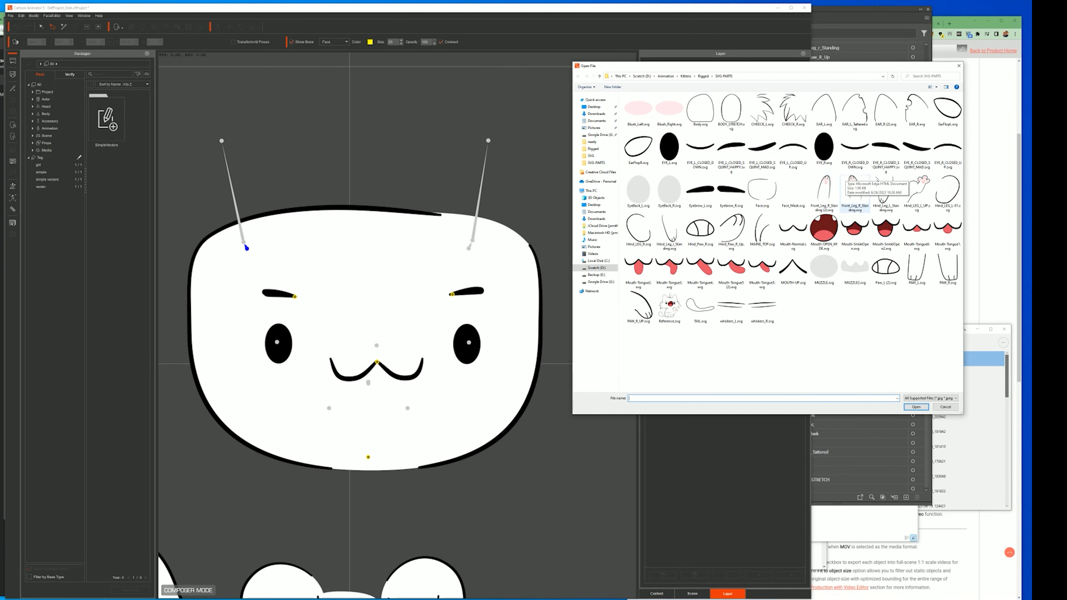
double_click(887, 111)
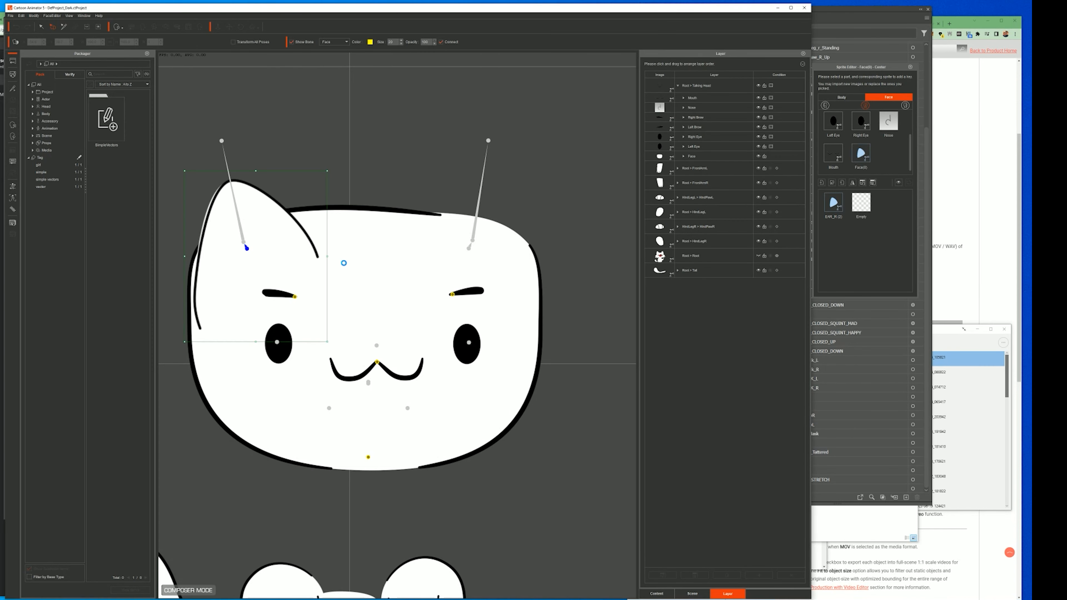
Step: Show the Root body image as a reference, align the right ear sprite with the drawn ear, and hide Root again
click(759, 266)
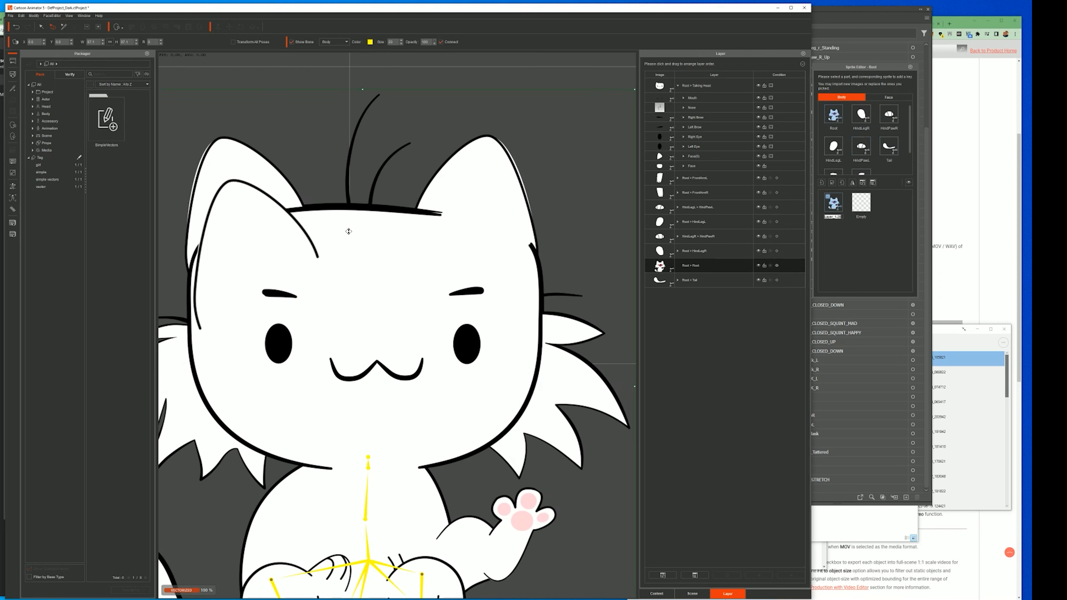
drag(284, 241, 276, 201)
click(758, 266)
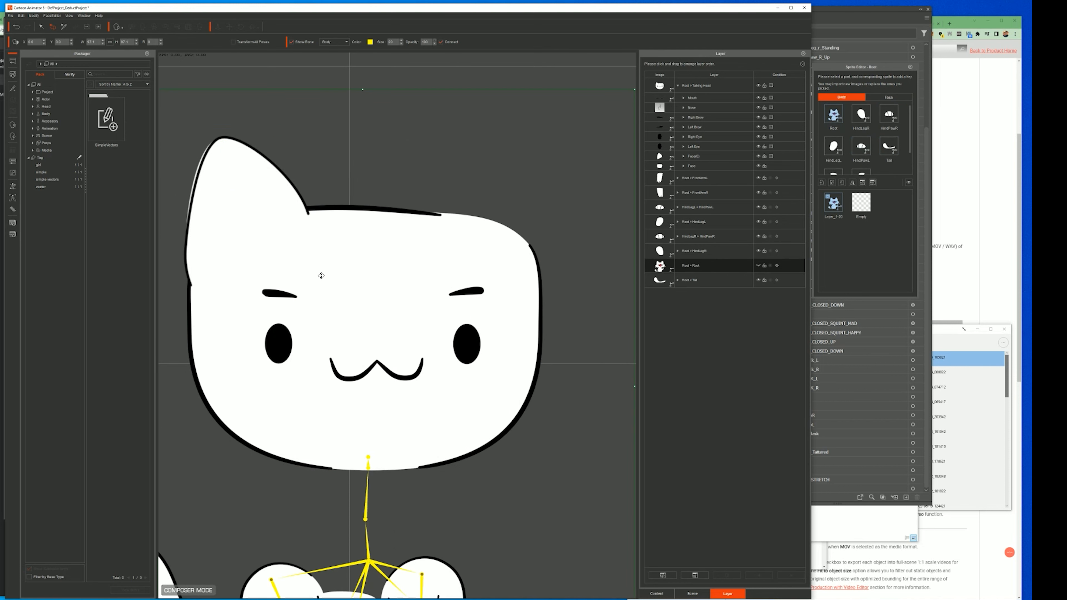
Step: Hide the Face layer and move the right ear's base bone to the sprite's lower edge and its end bone to the tip
click(759, 167)
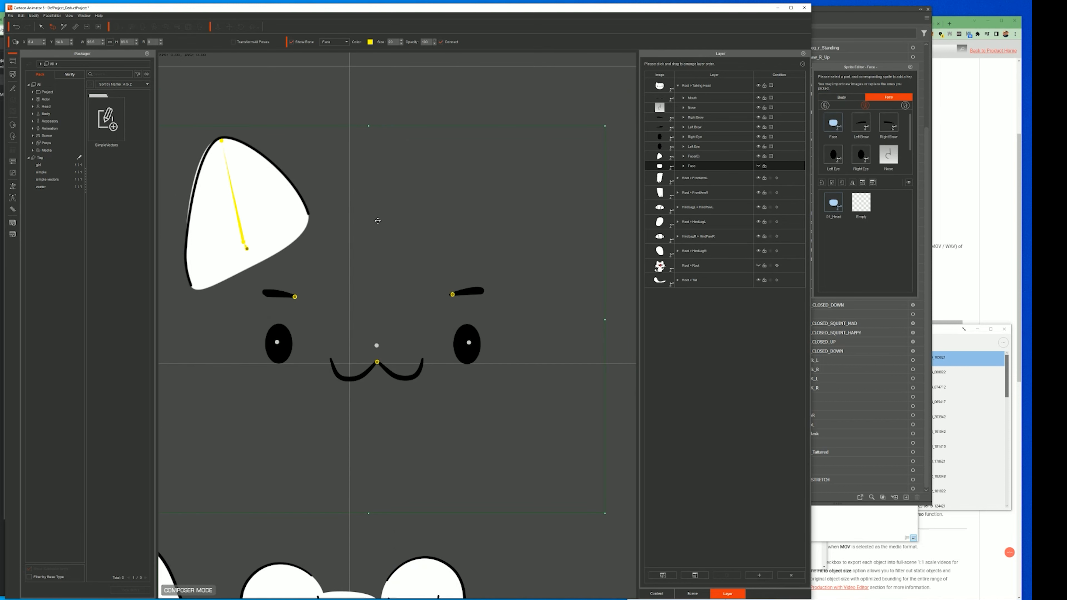
click(250, 249)
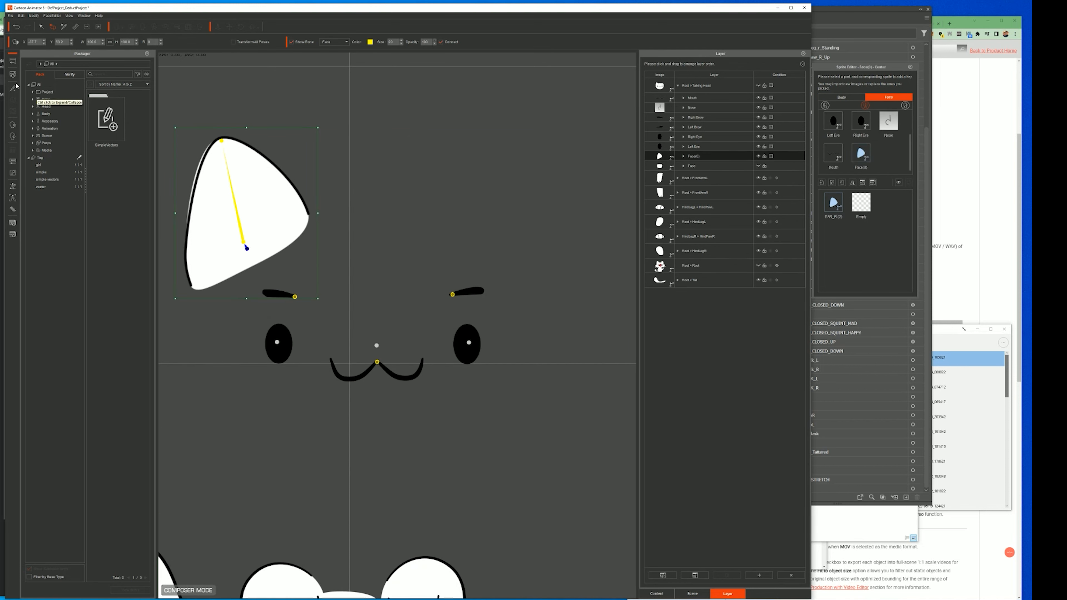
click(64, 26)
drag(246, 249, 253, 260)
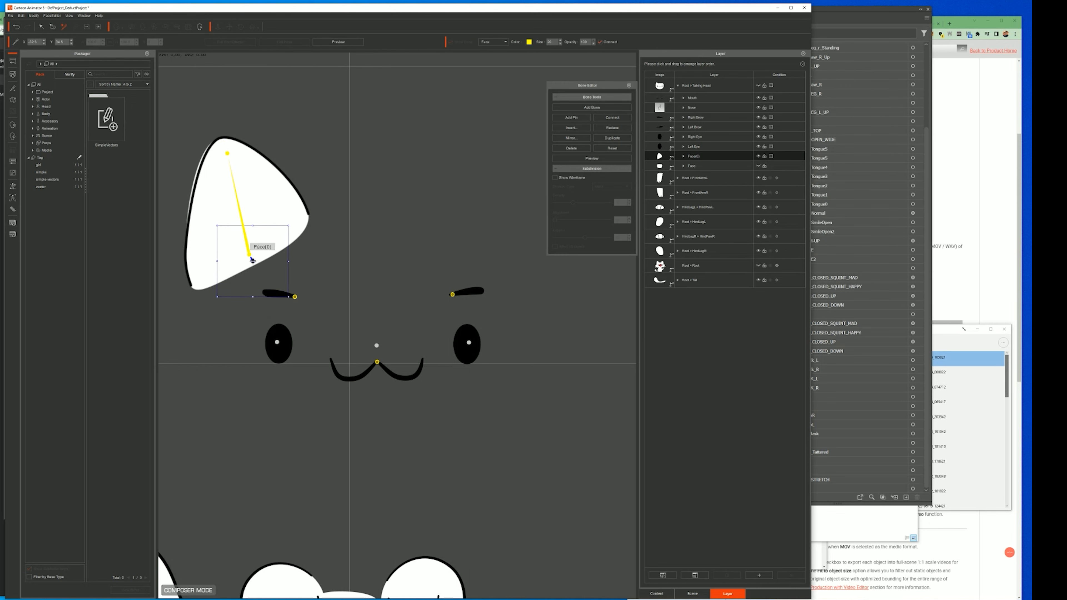
drag(228, 154, 219, 140)
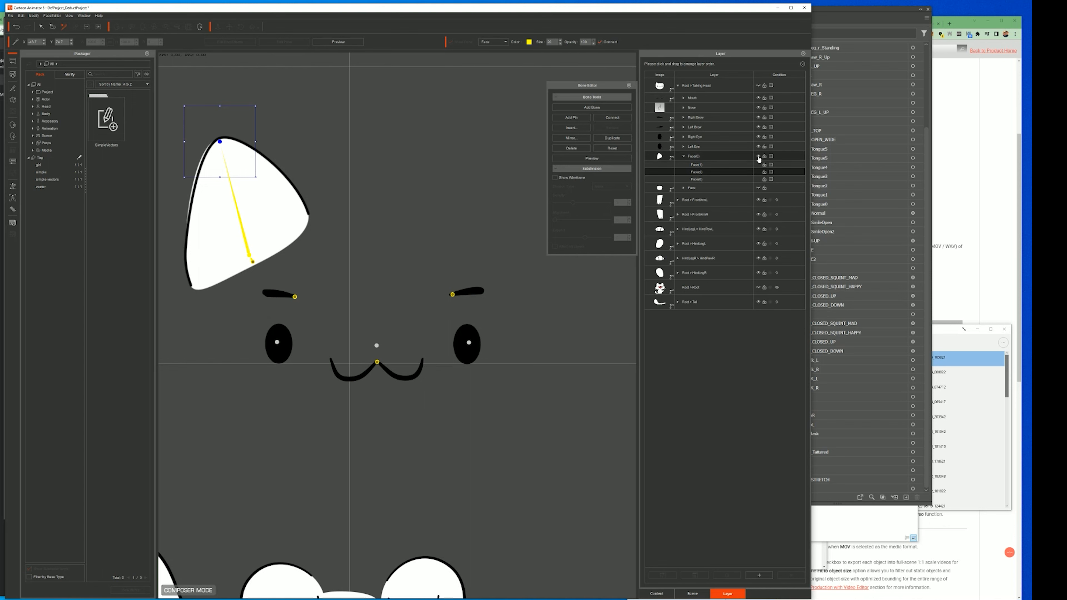
Step: Show the Face layer again and import EAR_L.svg as the sprite for the base bone of the ear above the left eye
click(754, 189)
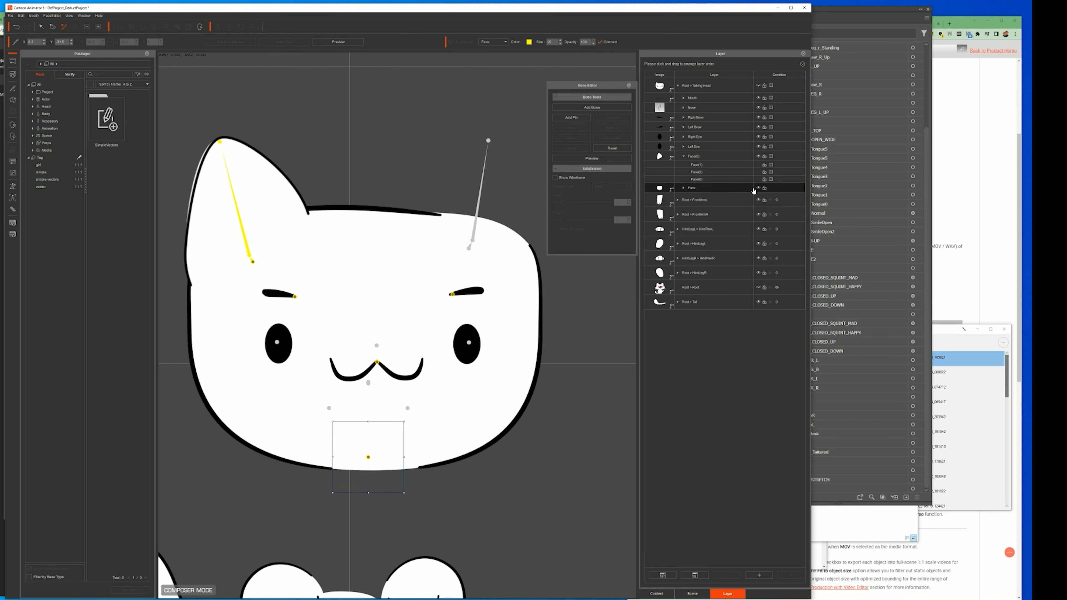
click(469, 247)
click(19, 102)
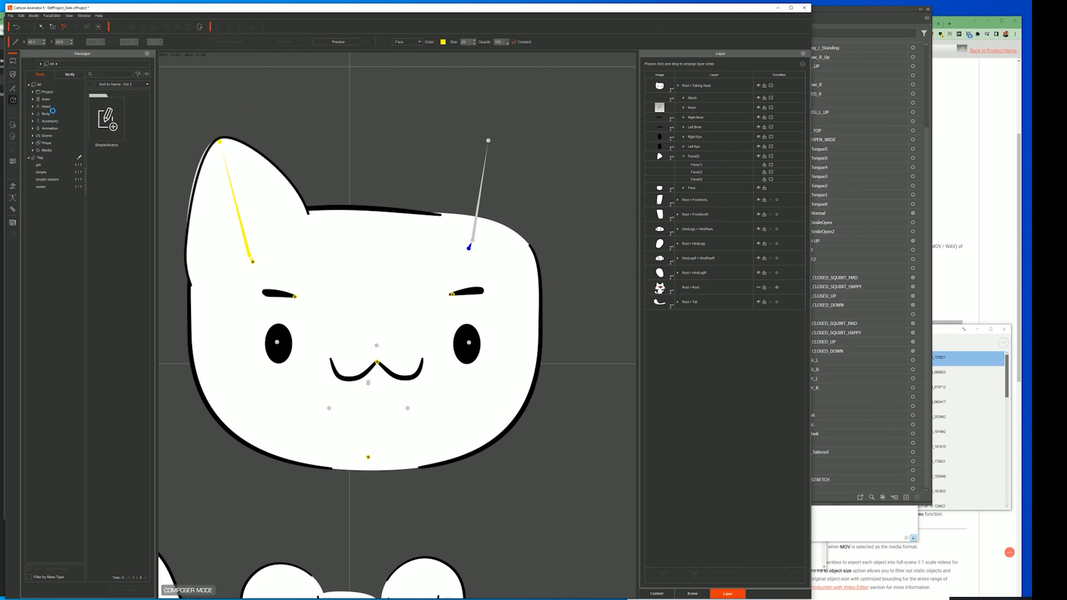
double_click(869, 134)
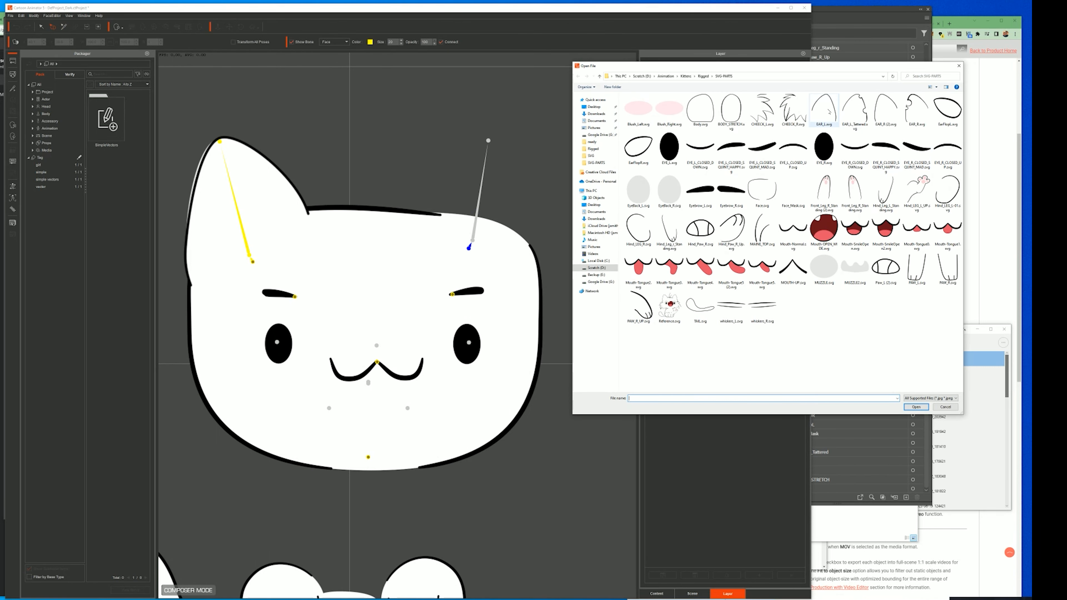
double_click(825, 110)
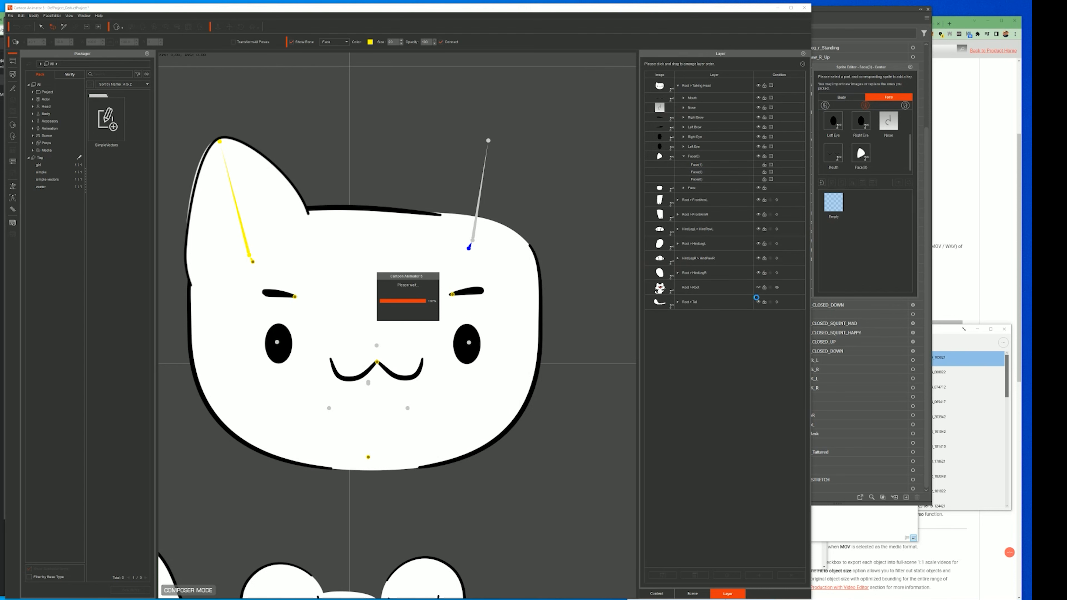
Step: Show the Root body image and align the left ear sprite with the ear in the reference drawing
click(710, 302)
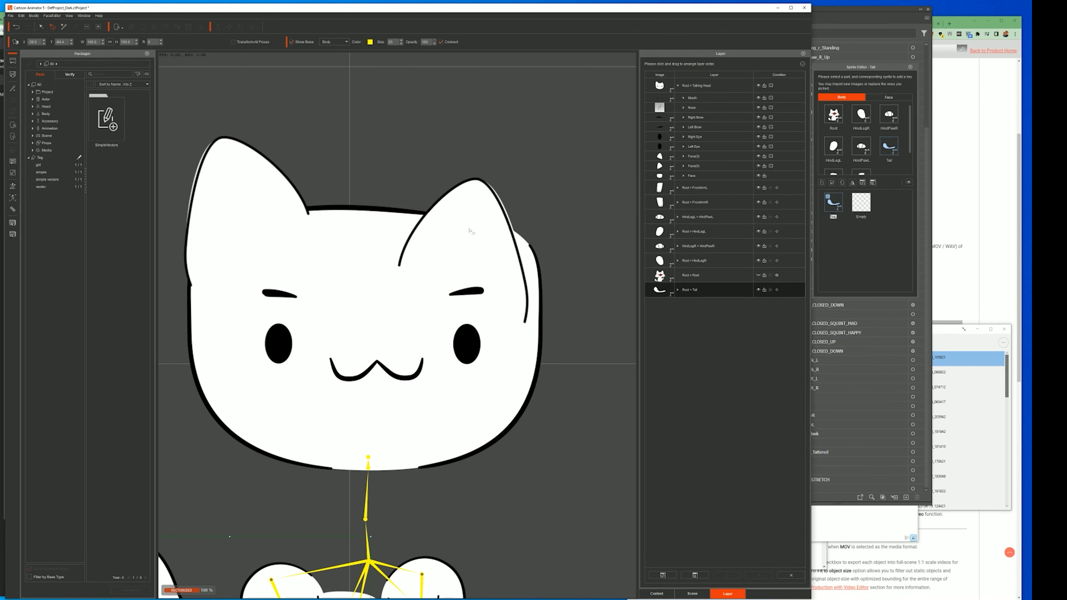
click(495, 239)
drag(492, 248, 503, 204)
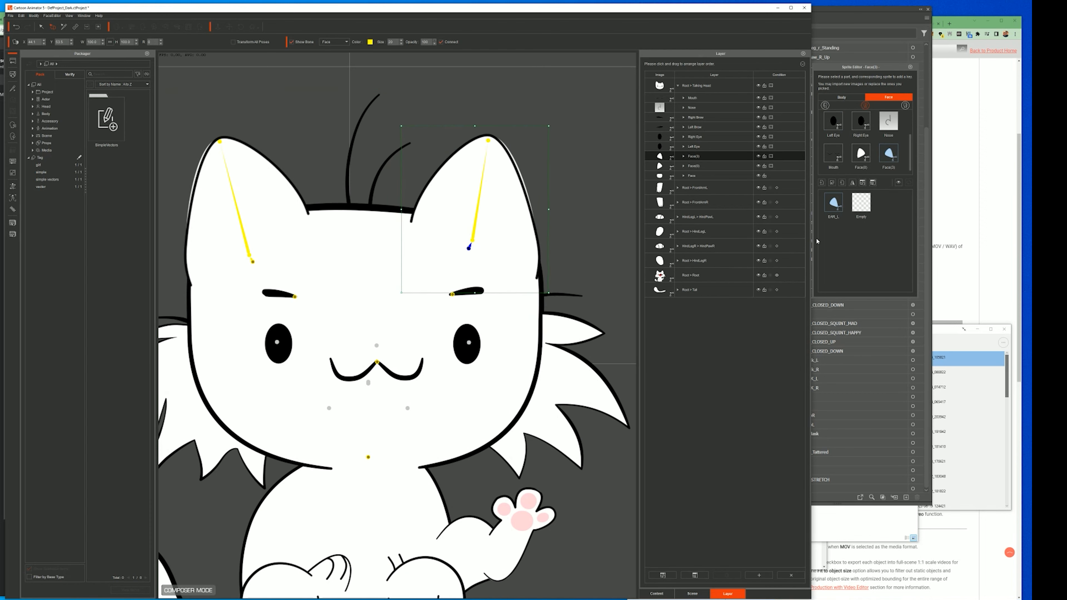
Step: Hide the Face and Root images and move the left ear's bones to the sprite's lower edge and the ear tip
click(758, 176)
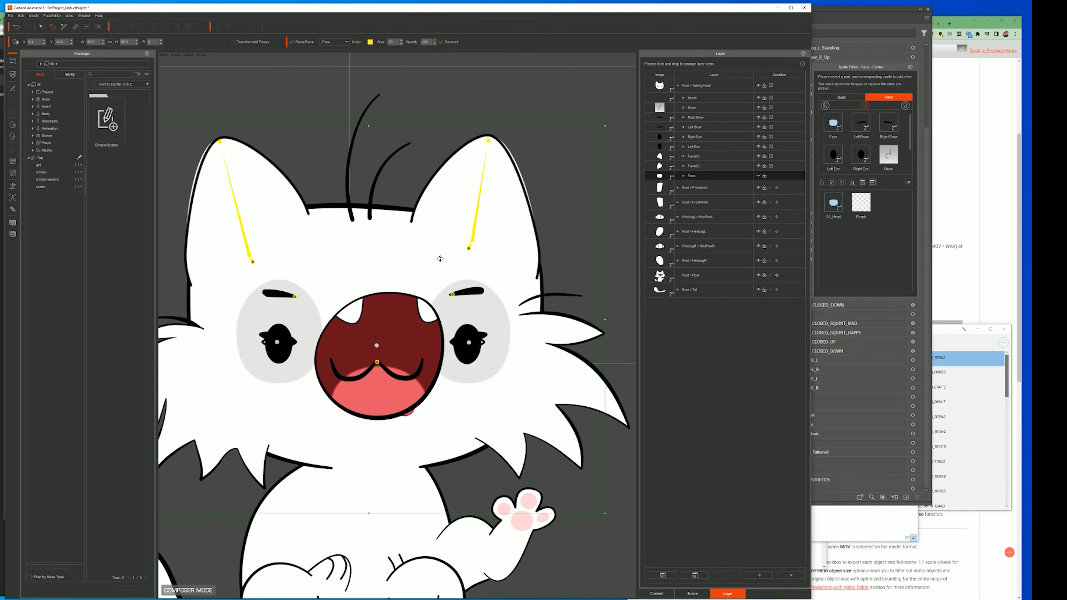
click(759, 275)
click(460, 248)
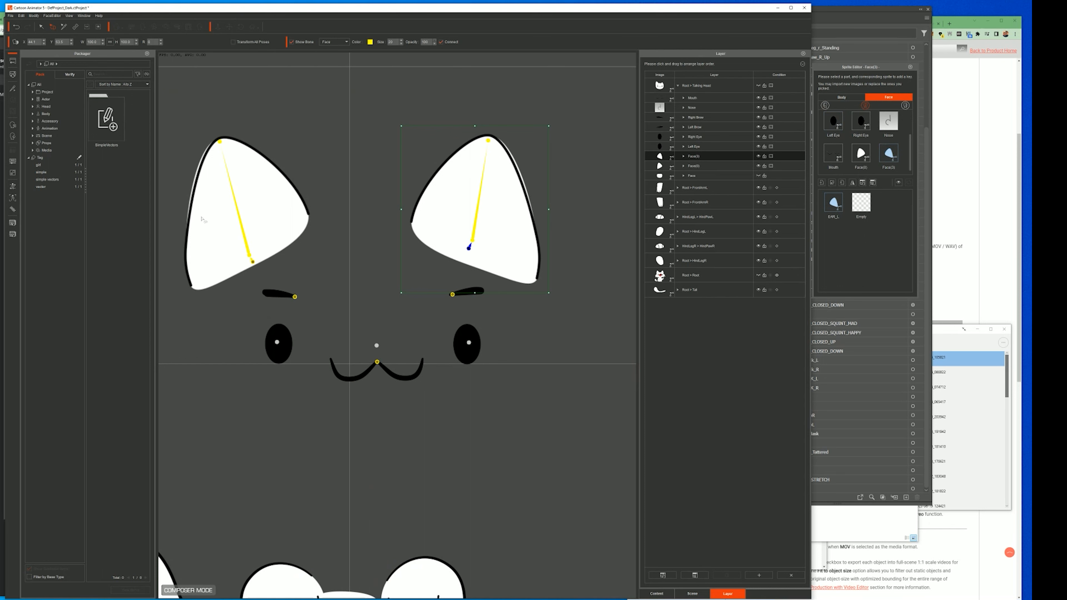
click(12, 89)
drag(469, 248, 465, 259)
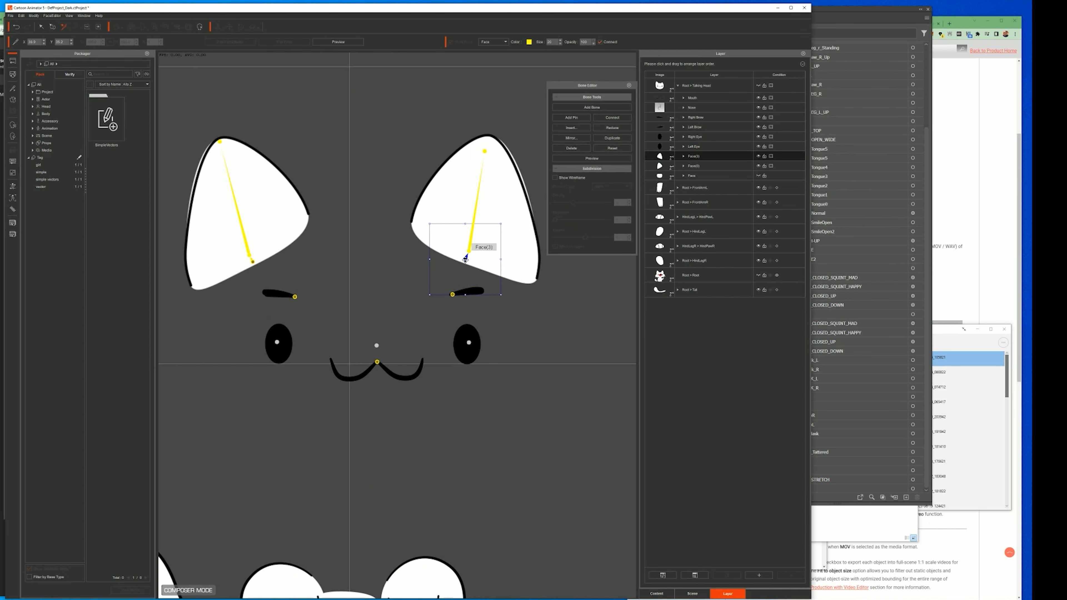
click(484, 152)
drag(485, 151, 488, 138)
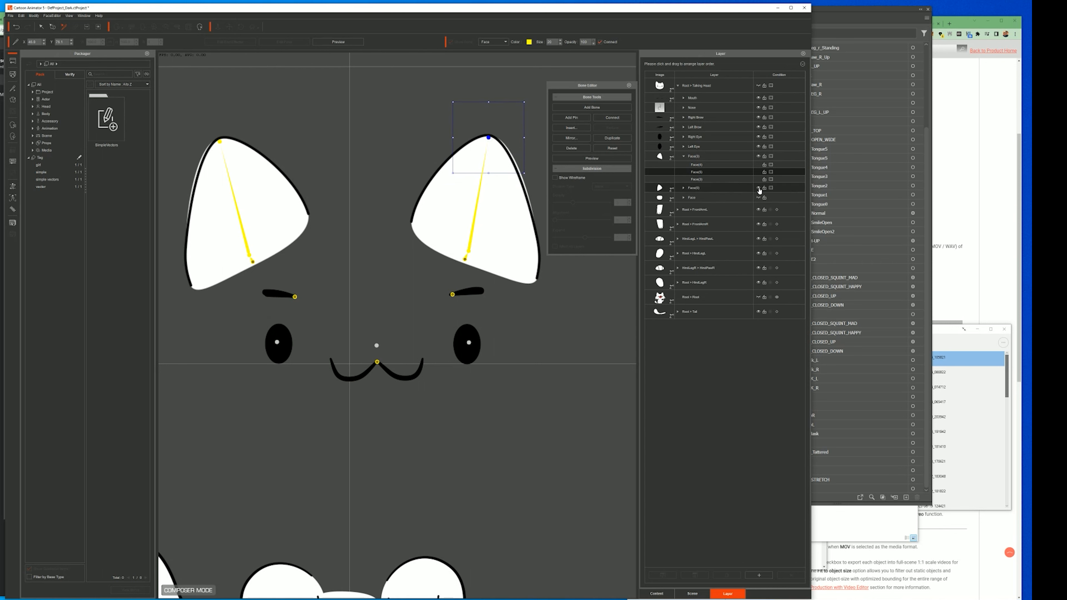
Step: Save the kitten as a free bone actor file in the Rigged folder, basing the file name on FrontKitten-V1a
click(11, 15)
click(30, 24)
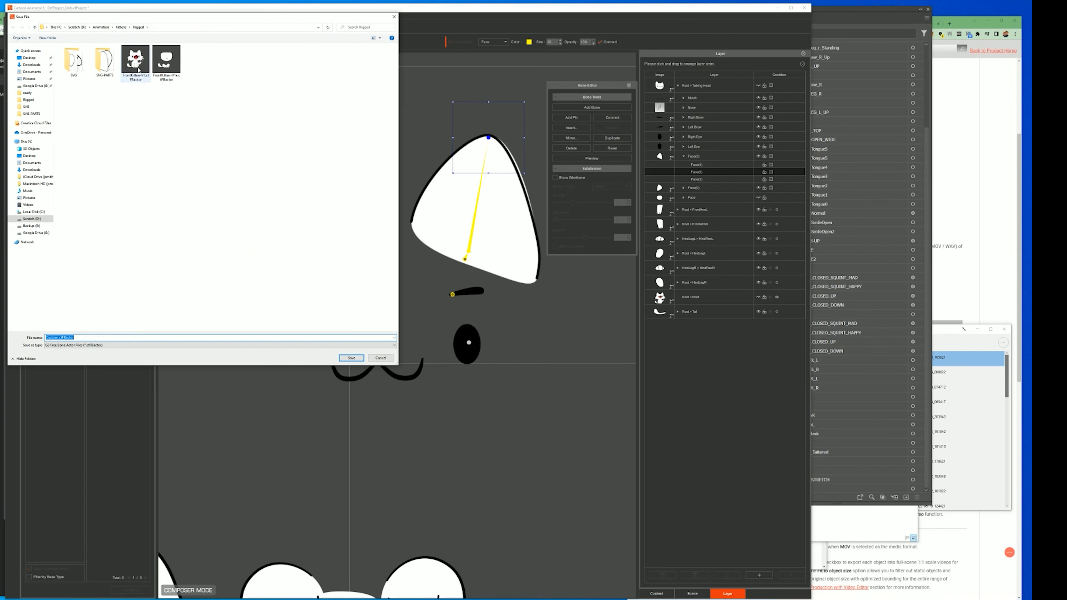
click(164, 80)
click(69, 338)
click(69, 338)
key(Return)
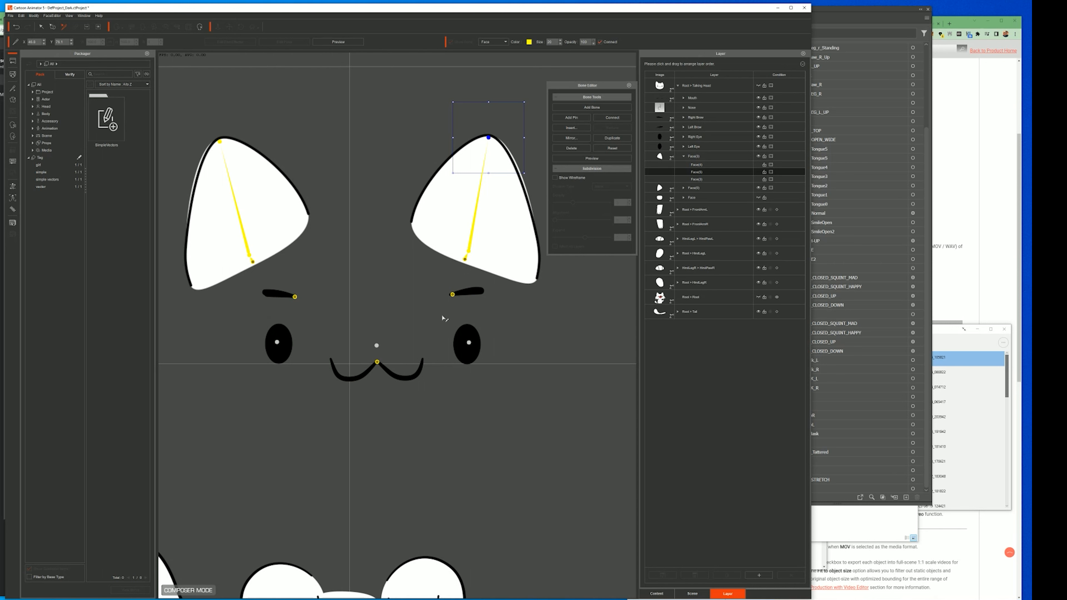
Step: Select the left ear's base bone and import the tattered left ear SVG as an alternate sprite
click(453, 294)
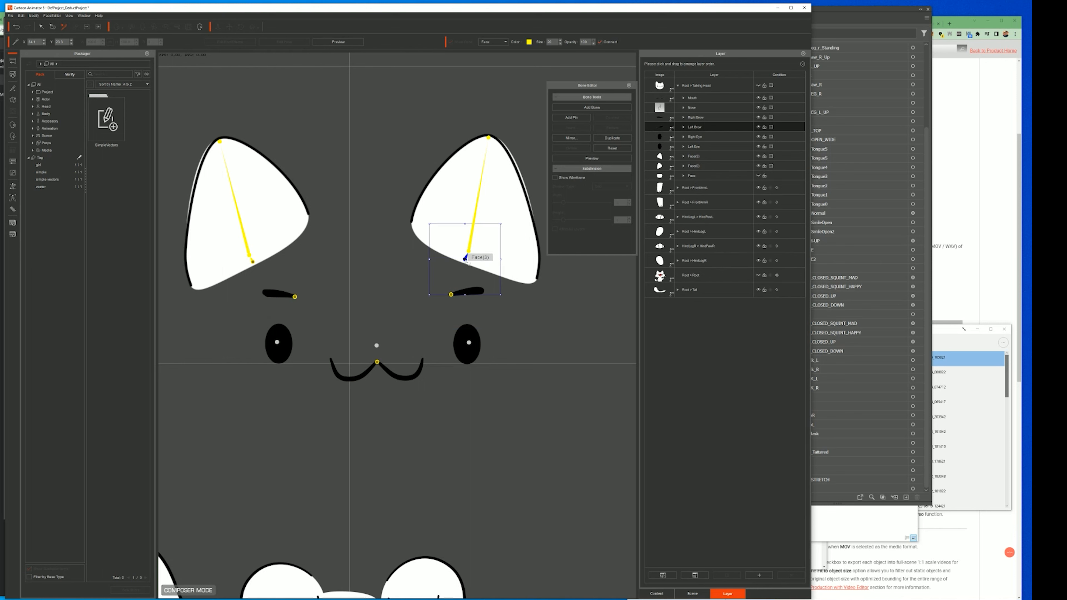
click(465, 259)
click(13, 99)
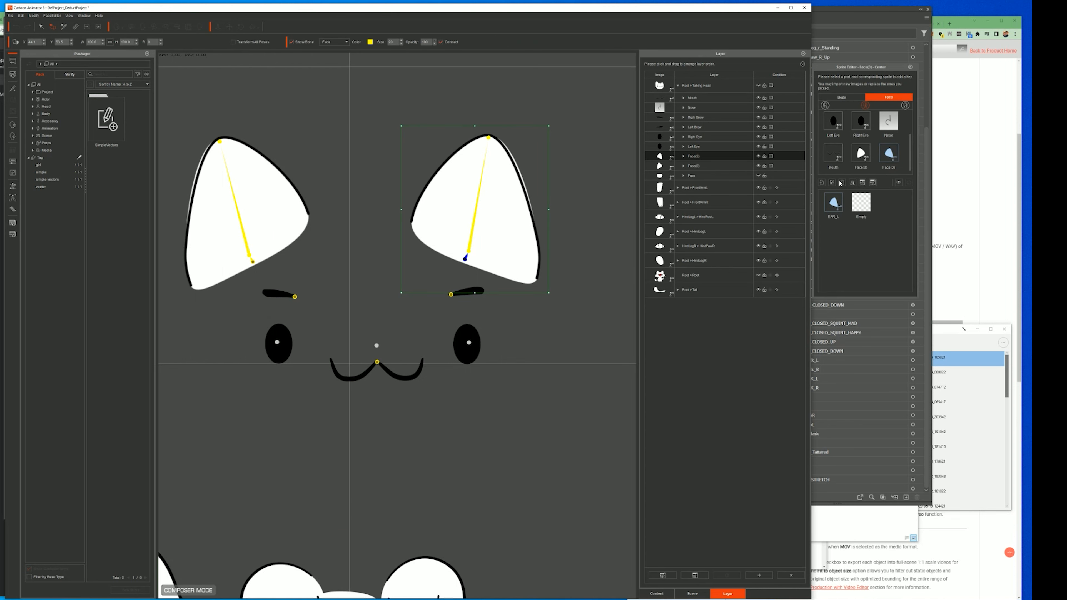
click(823, 184)
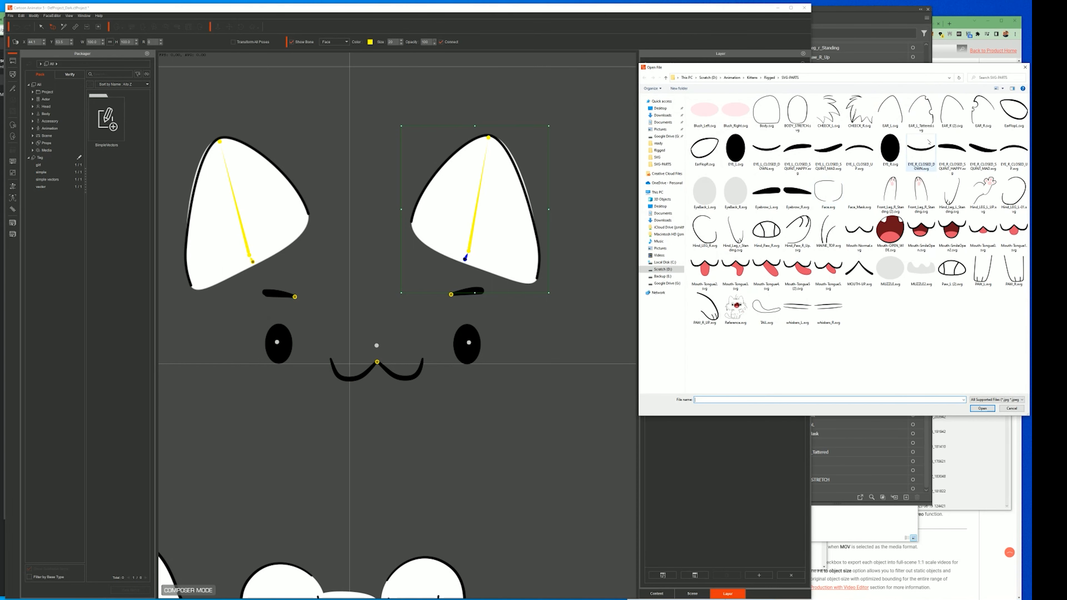
double_click(921, 110)
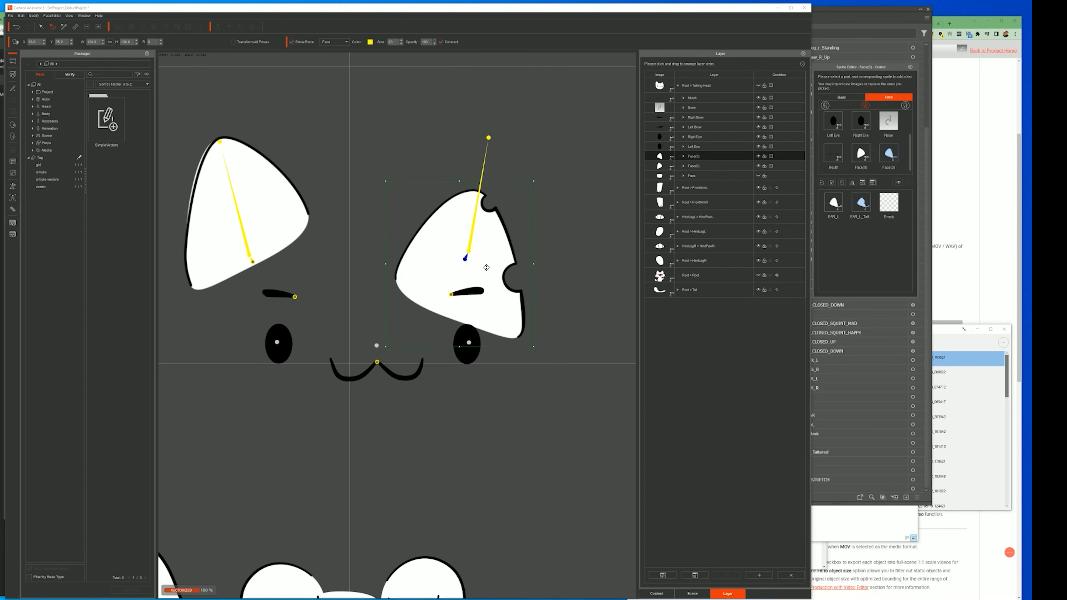
Step: Show the Root body image and align the tattered ear sprite with the reference ear
click(748, 276)
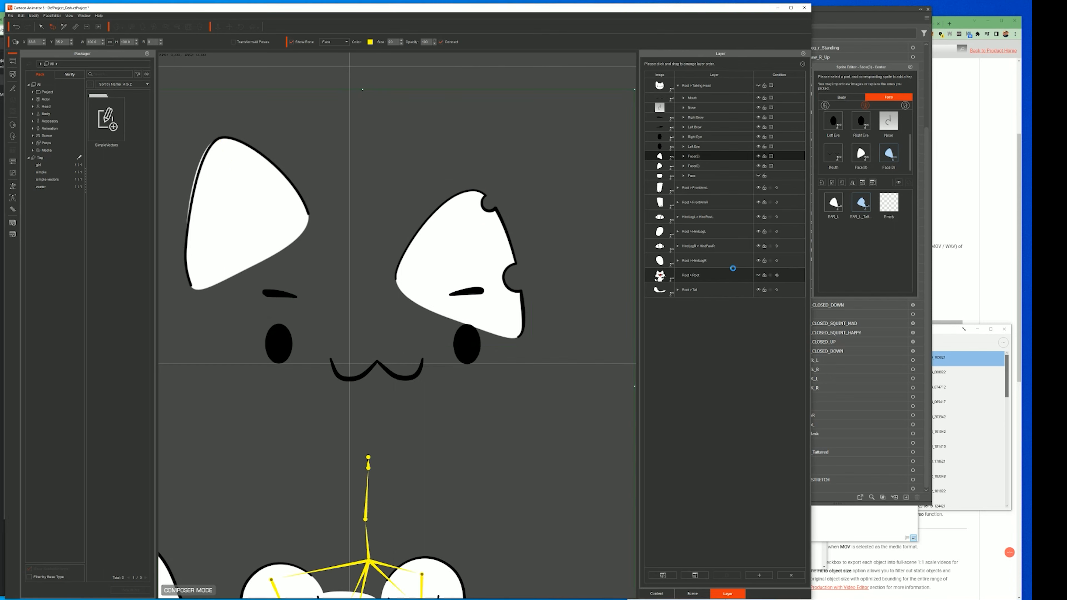
click(494, 262)
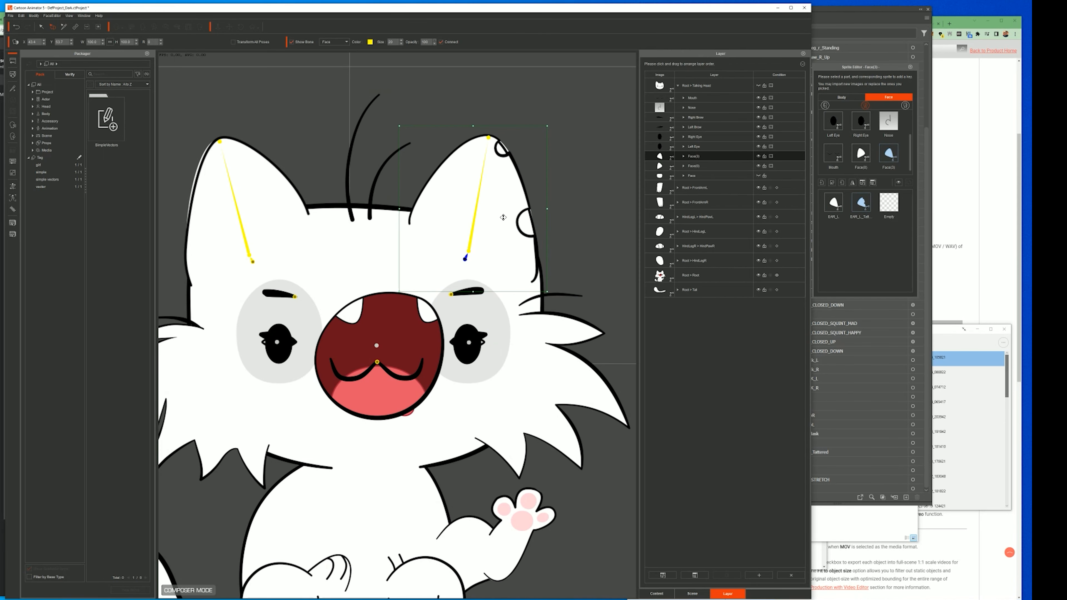
key(Right)
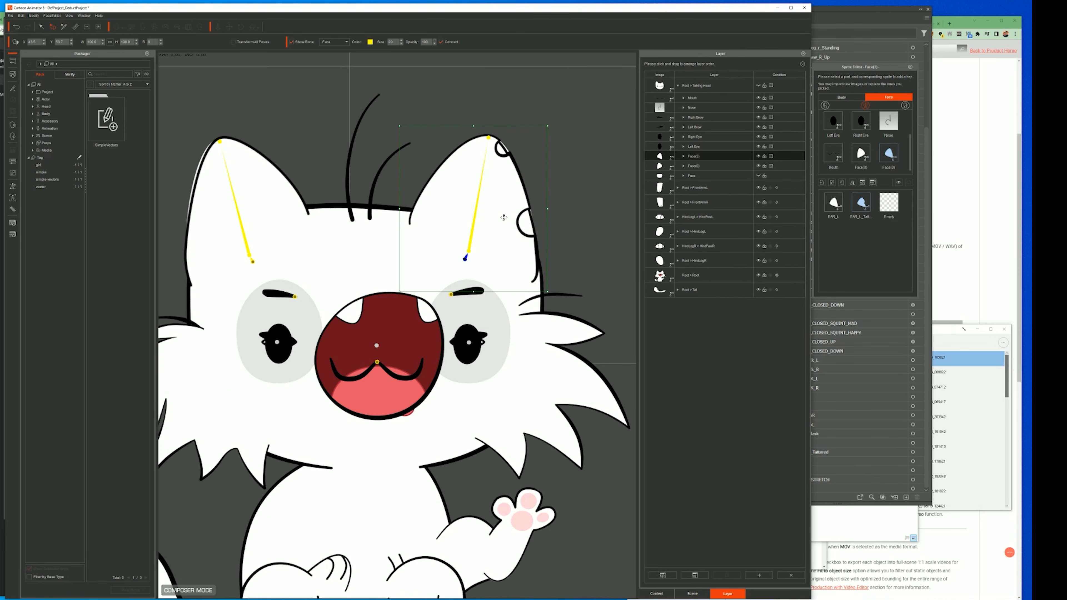
Step: Import EarFlopL.svg as another alternate left ear sprite and position it at the base of the reference ear
click(823, 184)
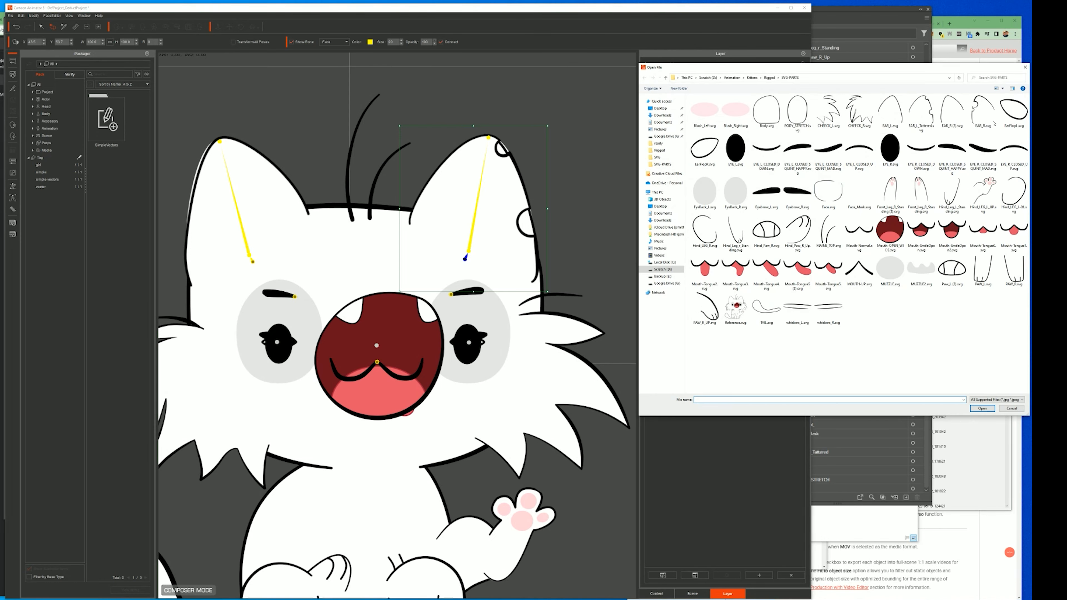
double_click(1014, 110)
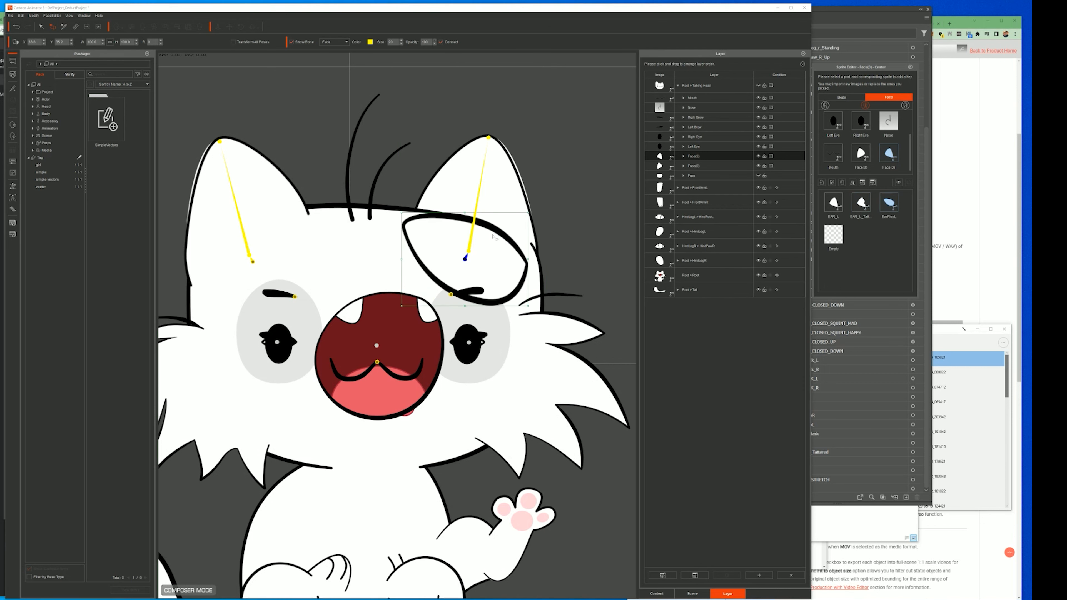
drag(510, 234, 505, 234)
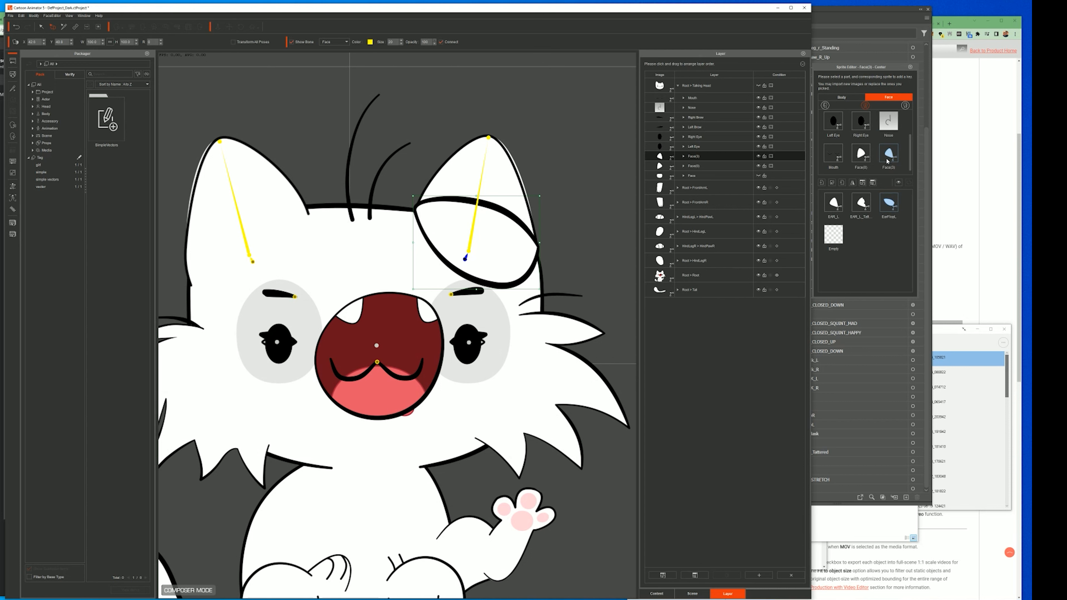
Step: Rename the right ear's three bones, from base to tip, as EarRight, EarR1 and EarR2
click(861, 156)
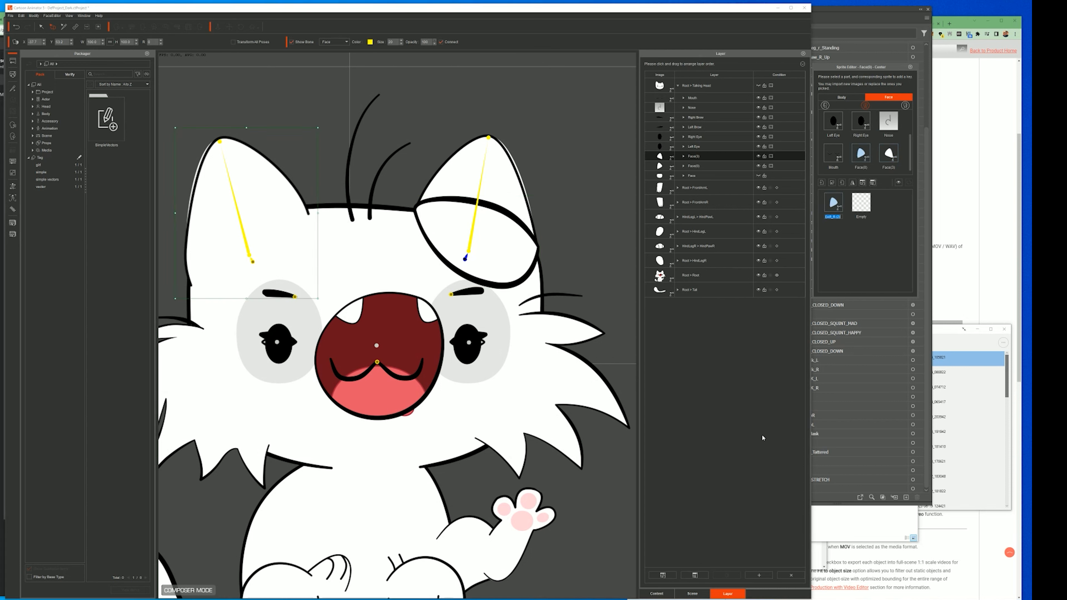
click(692, 594)
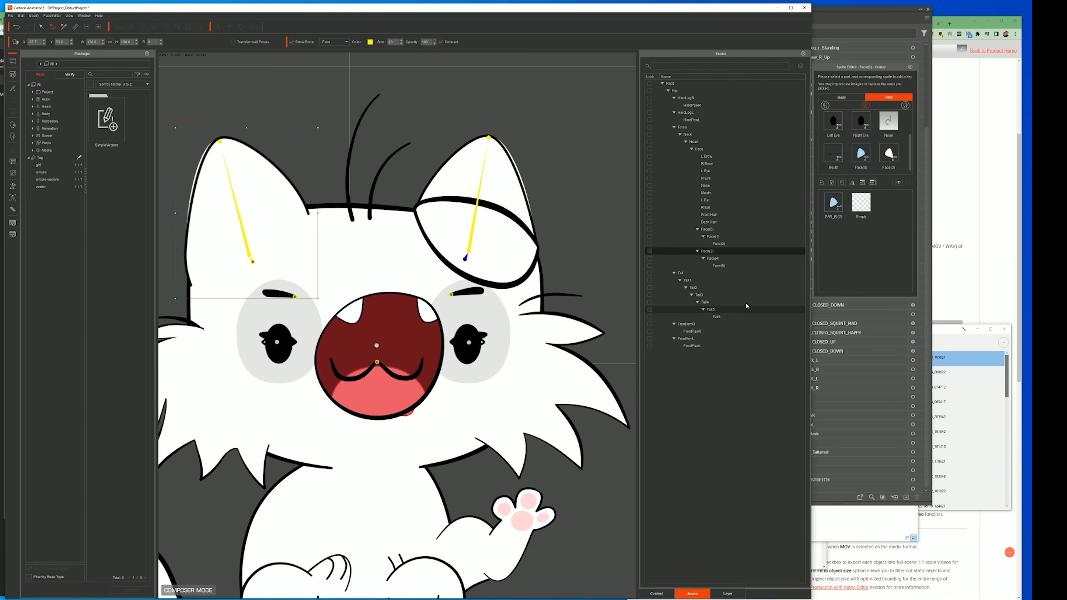
click(709, 231)
double_click(710, 231)
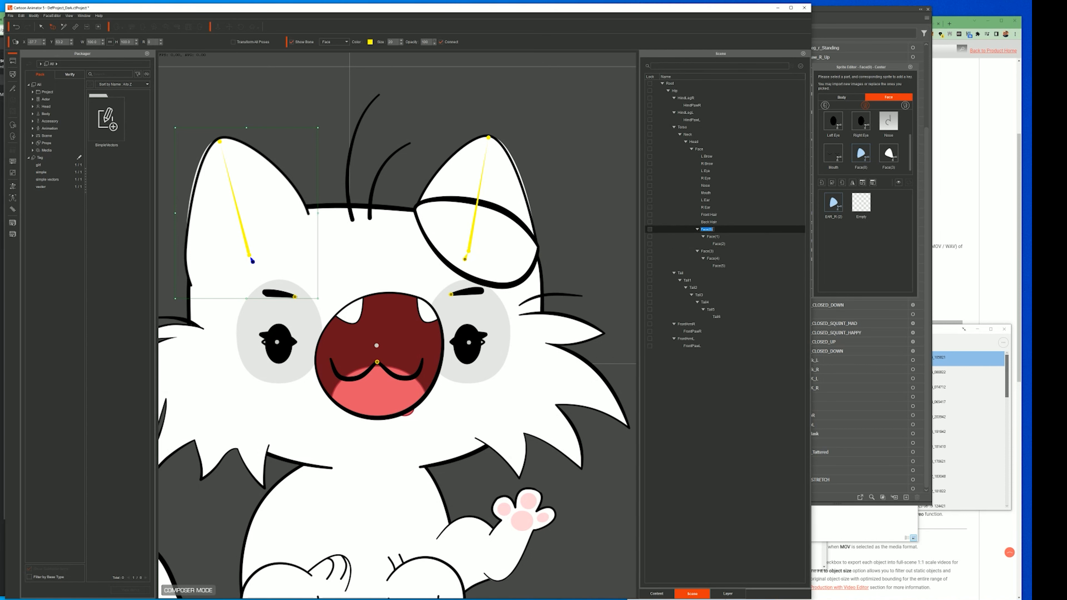
text(Ea)
key(Return)
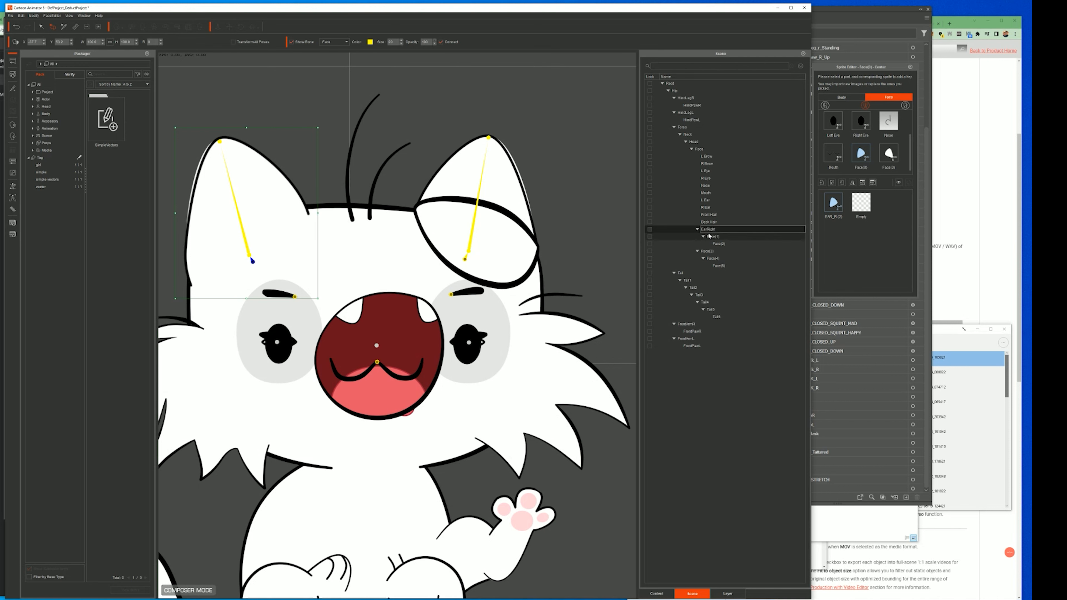
double_click(714, 237)
text(Ear)
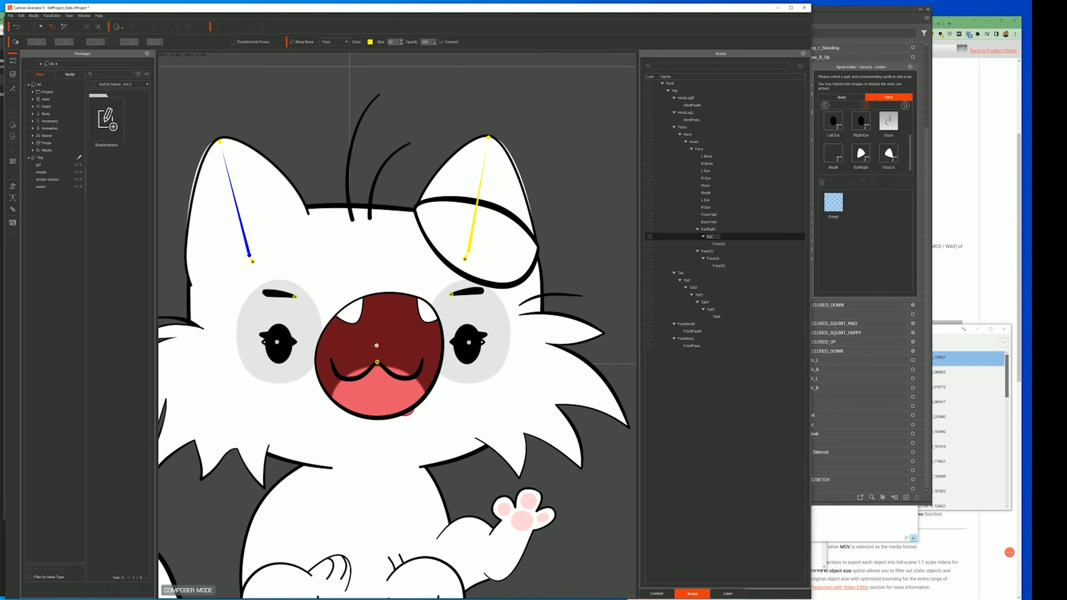
key(Return)
double_click(719, 244)
text(EarR2)
key(Return)
double_click(711, 237)
text(EarR1)
key(Return)
Step: Rename the left ear's three bones, from base to tip, as EarL, EarL1 and EarL2
double_click(707, 251)
text(E)
key(Return)
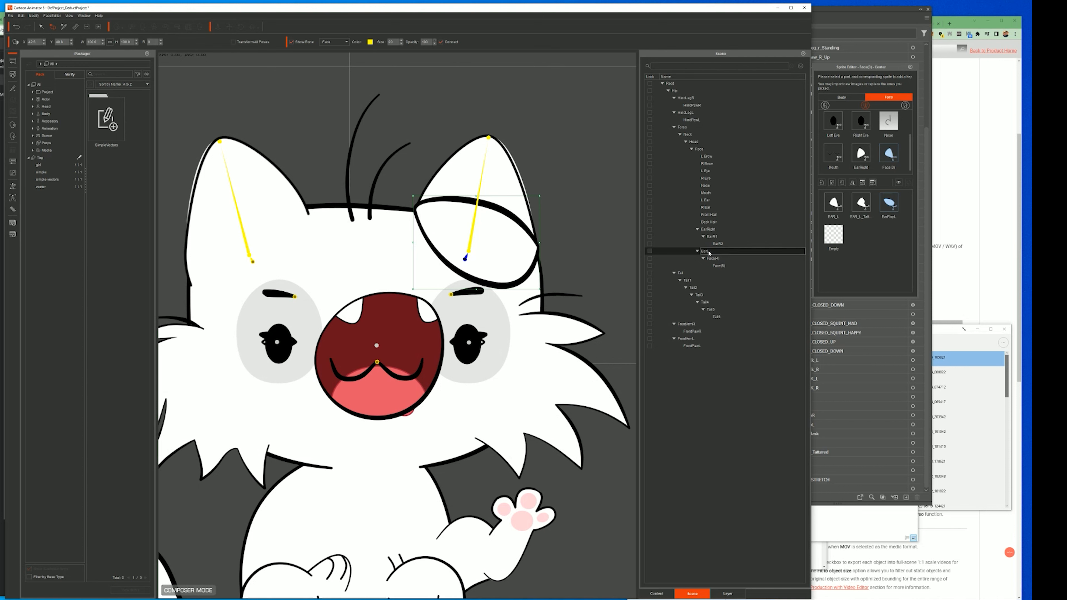
double_click(713, 258)
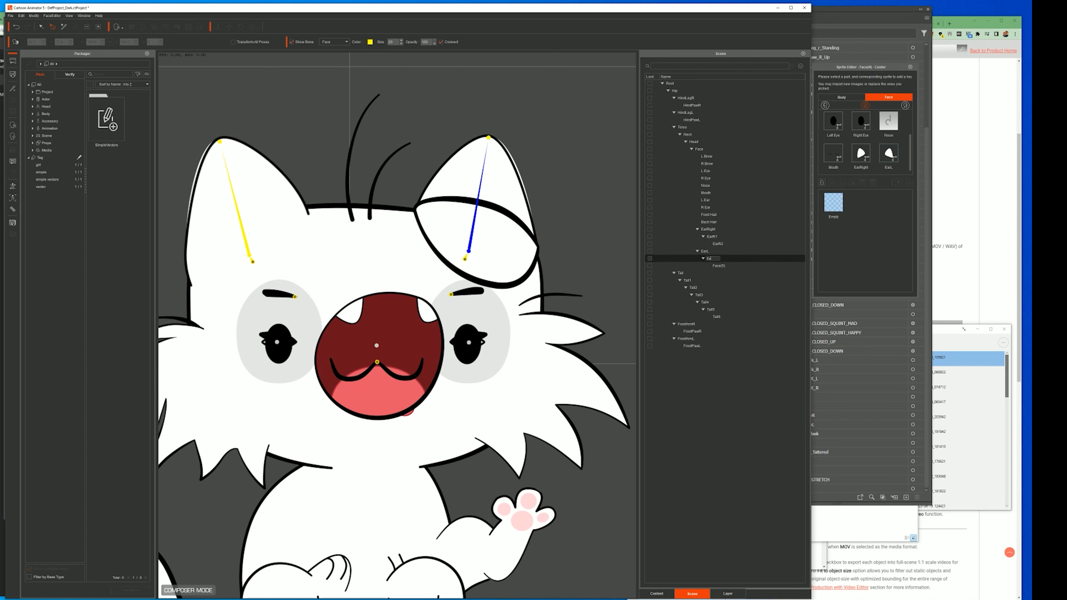
text(EarL1)
key(Return)
double_click(718, 266)
text(Ear)
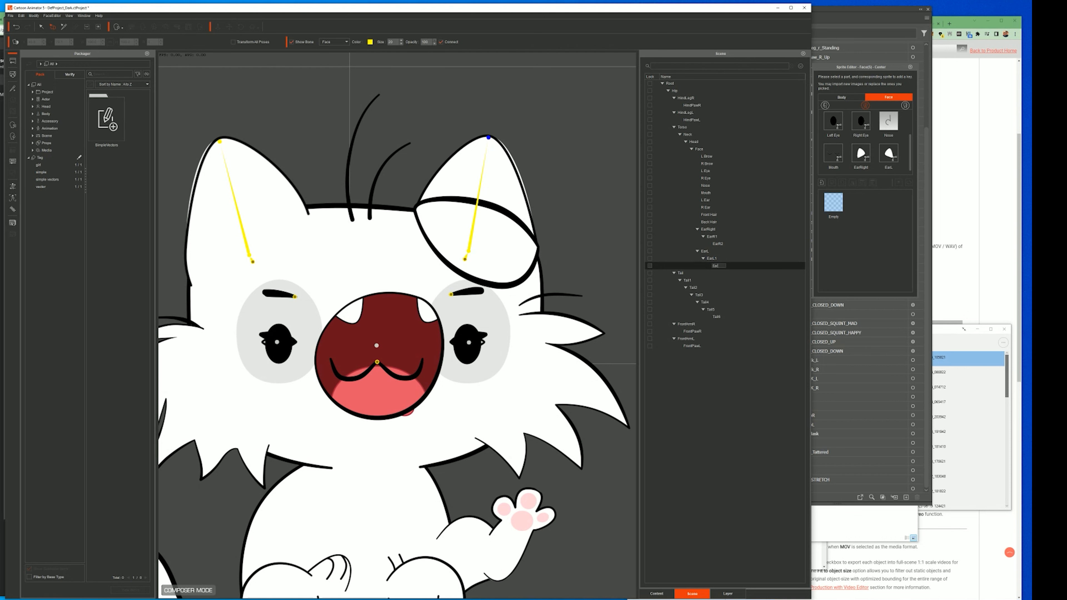
text(L2)
key(Return)
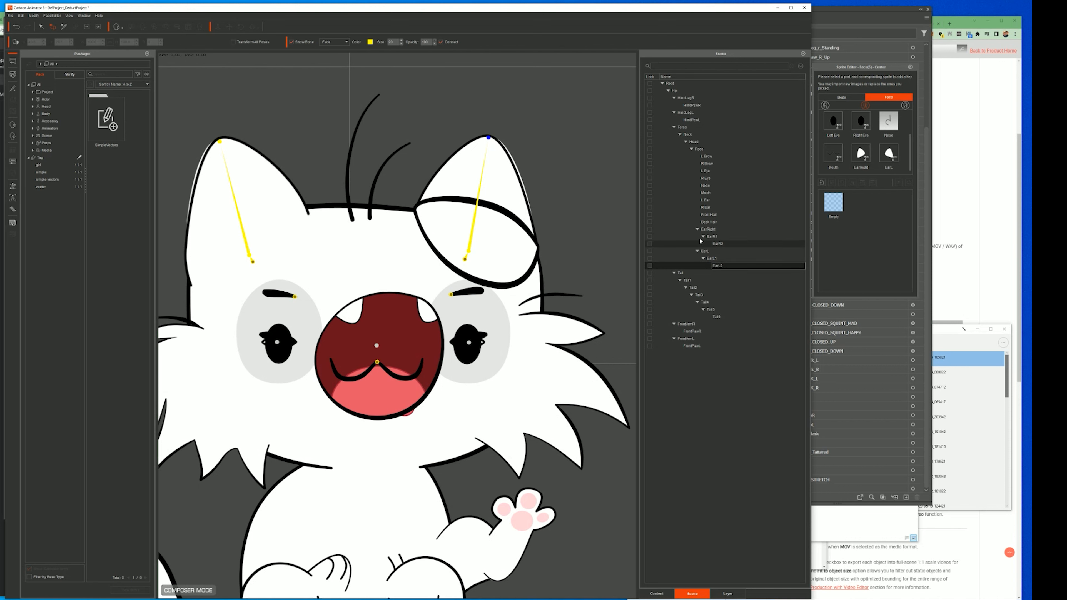
Step: Import the tattered right ear SVG as an alternate sprite for EarRight and align it with the reference ear
click(862, 155)
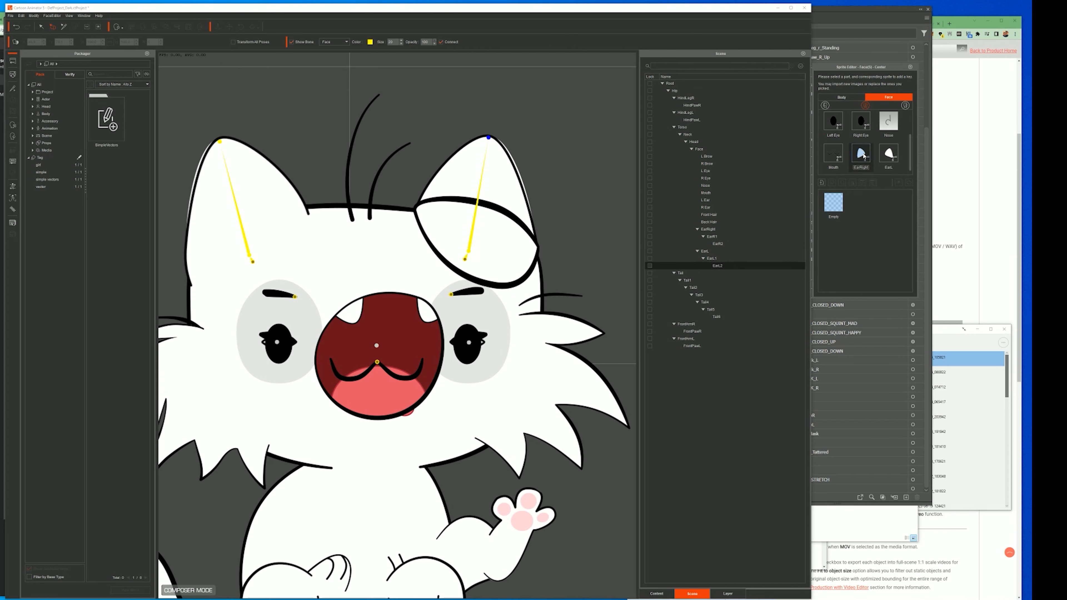
click(823, 183)
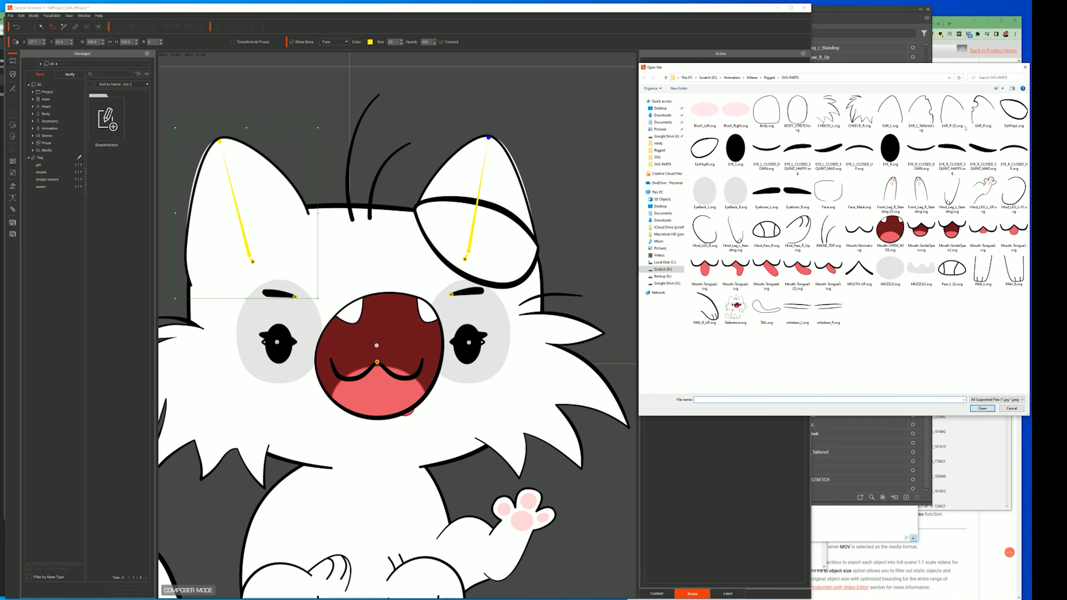
double_click(984, 113)
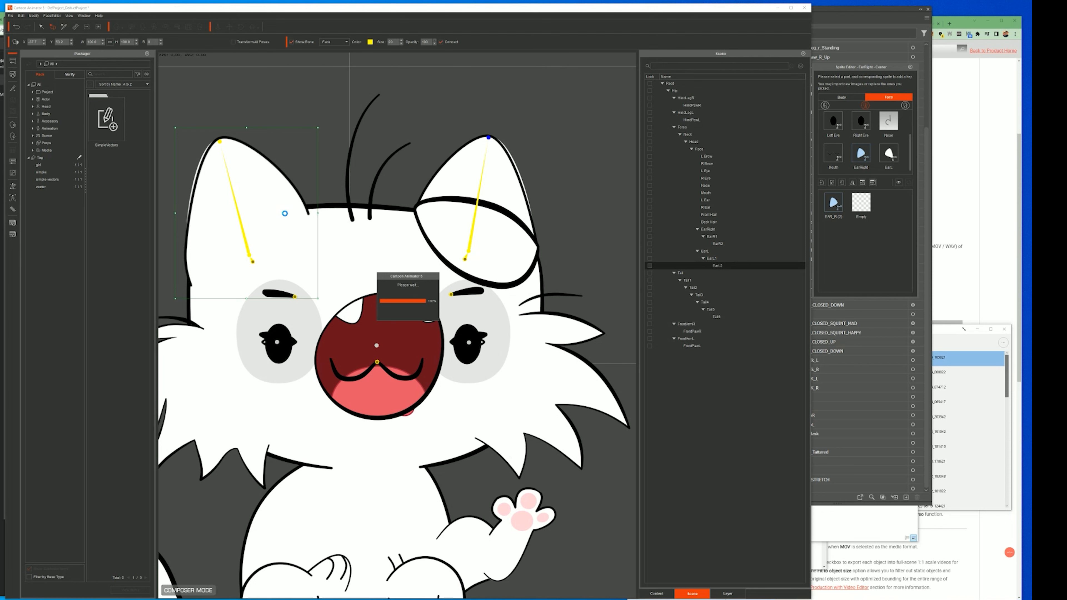
drag(279, 209, 270, 172)
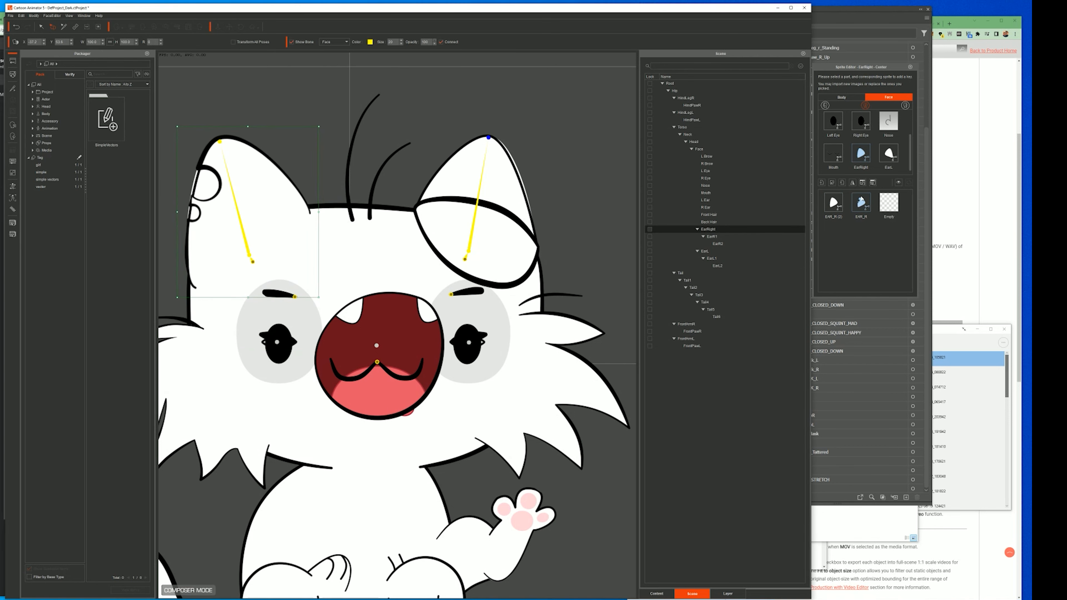
Step: Import EarFlopR.svg as another alternate EarRight sprite and position it at the base of the reference ear
click(843, 184)
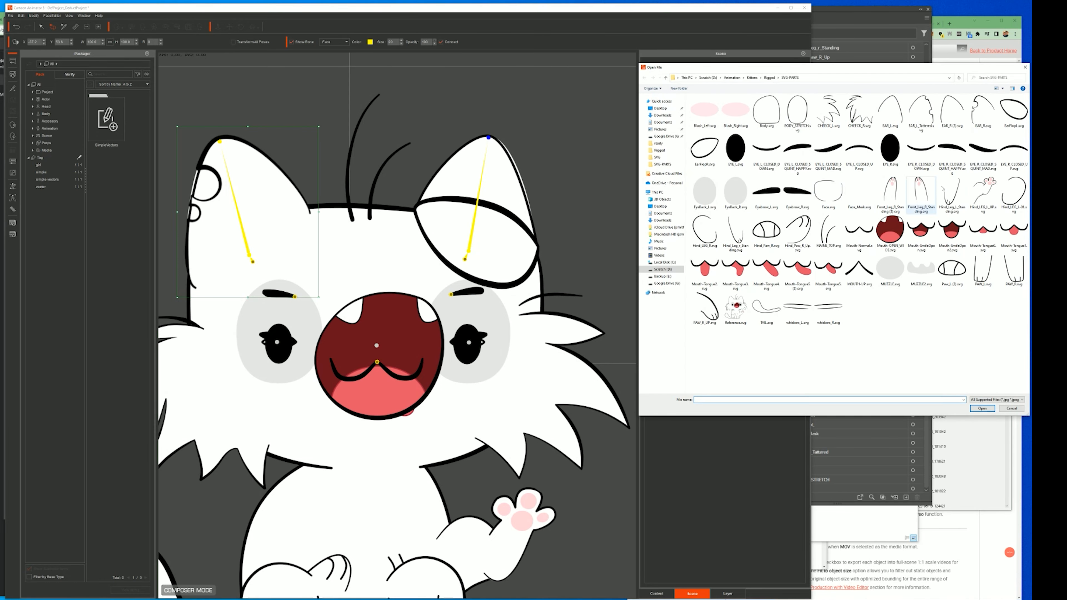
double_click(705, 148)
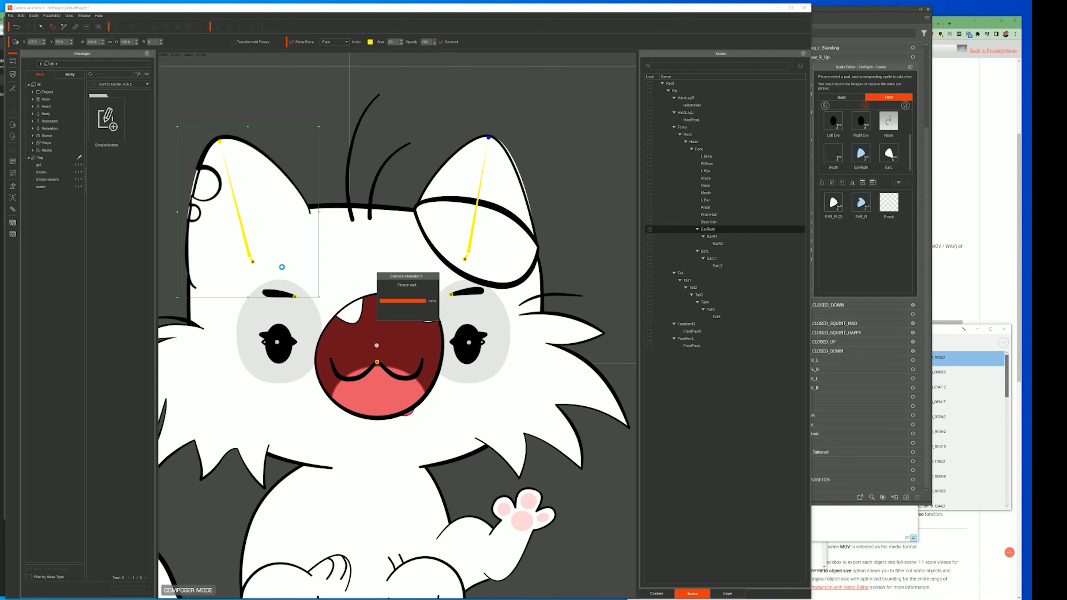
drag(281, 266, 269, 244)
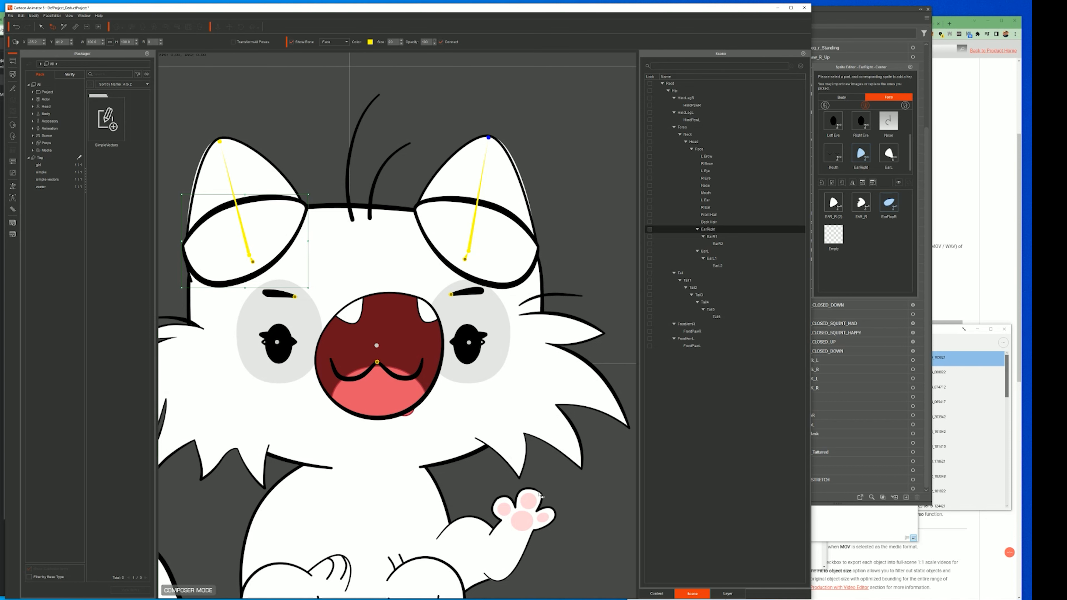
Step: Hide the Root body reference image
scroll(604, 527, up, 5)
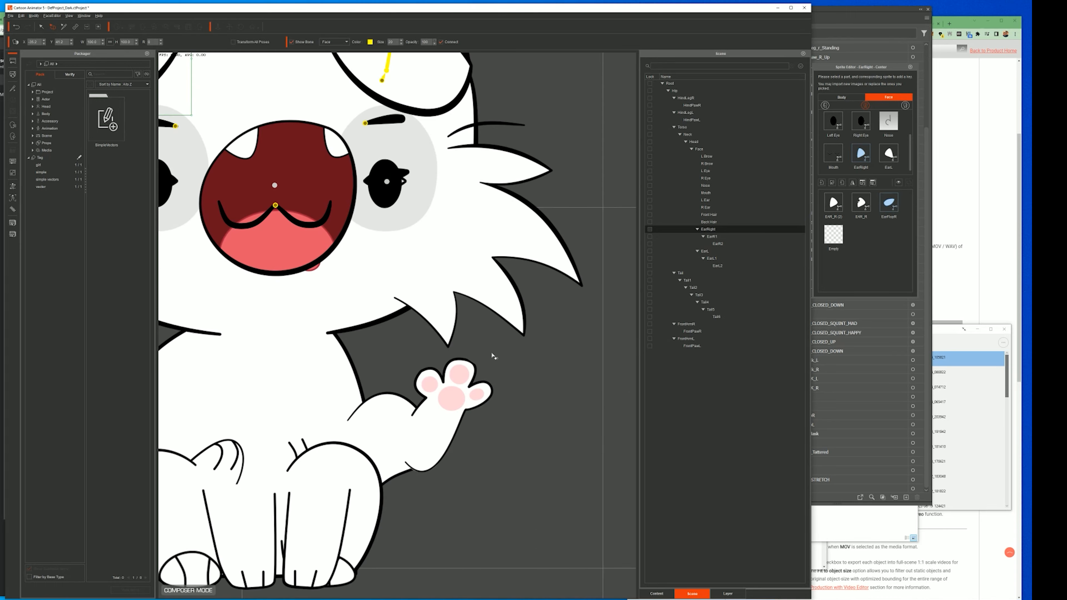
scroll(510, 402, up, 5)
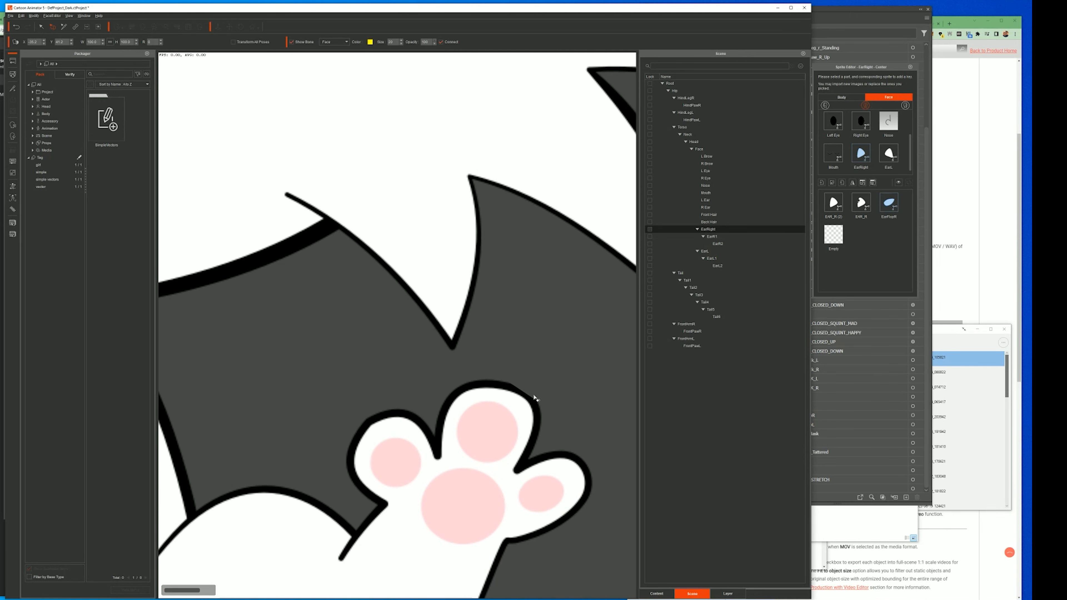
click(728, 594)
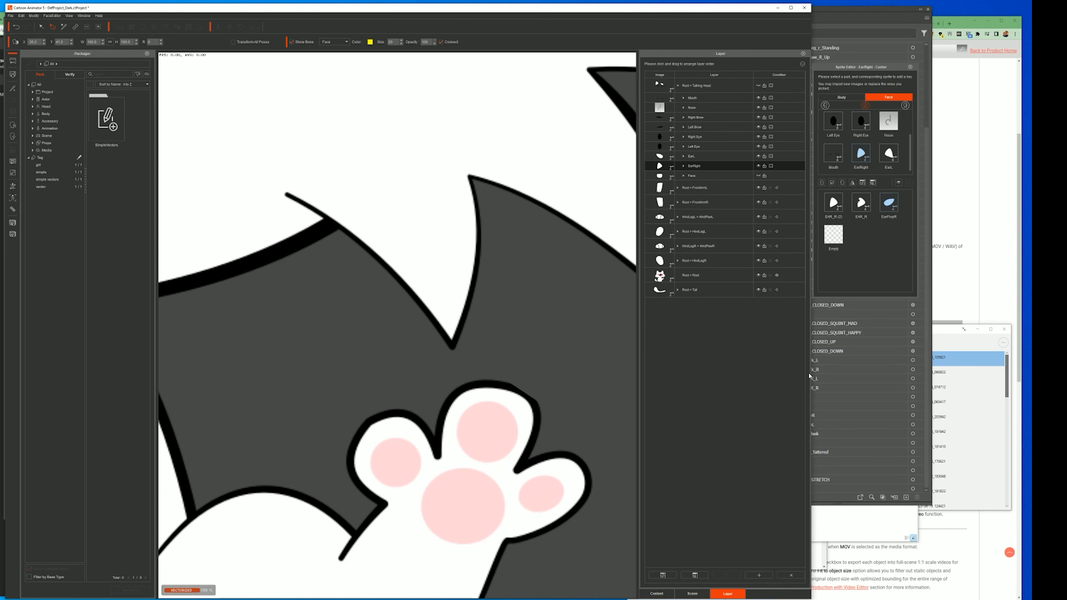
click(760, 276)
scroll(398, 274, down, 5)
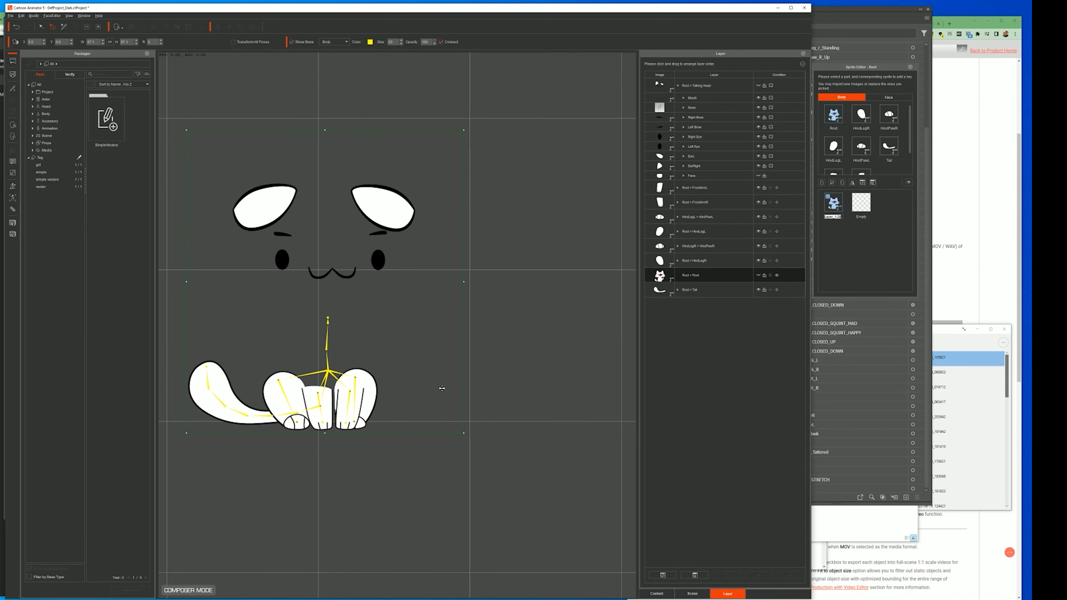
scroll(442, 388, up, 1)
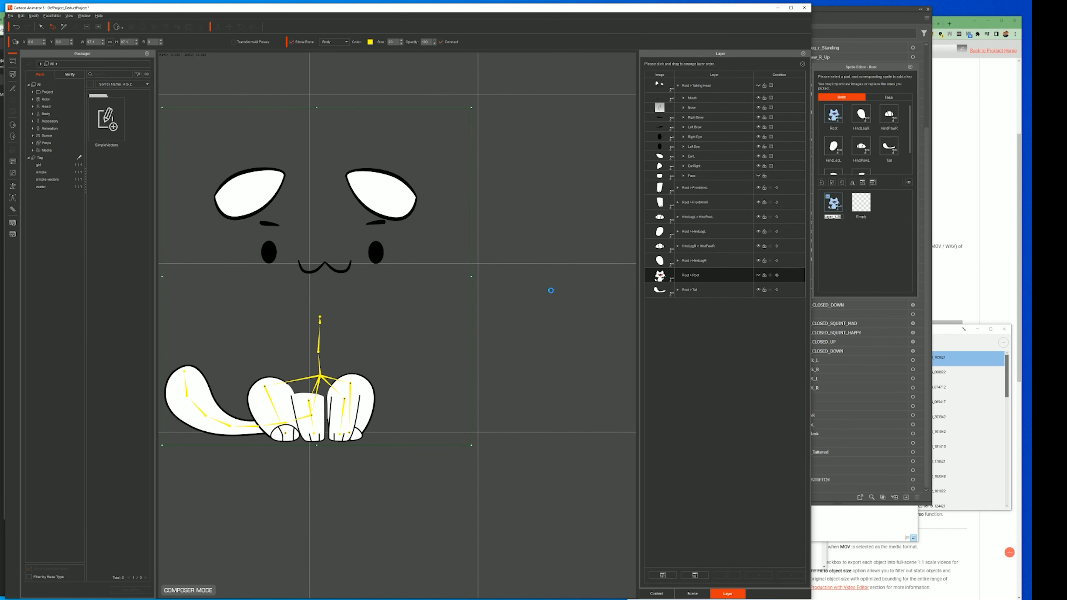
Step: Check the part meshes in the Bone Editor and show the Face image
click(13, 88)
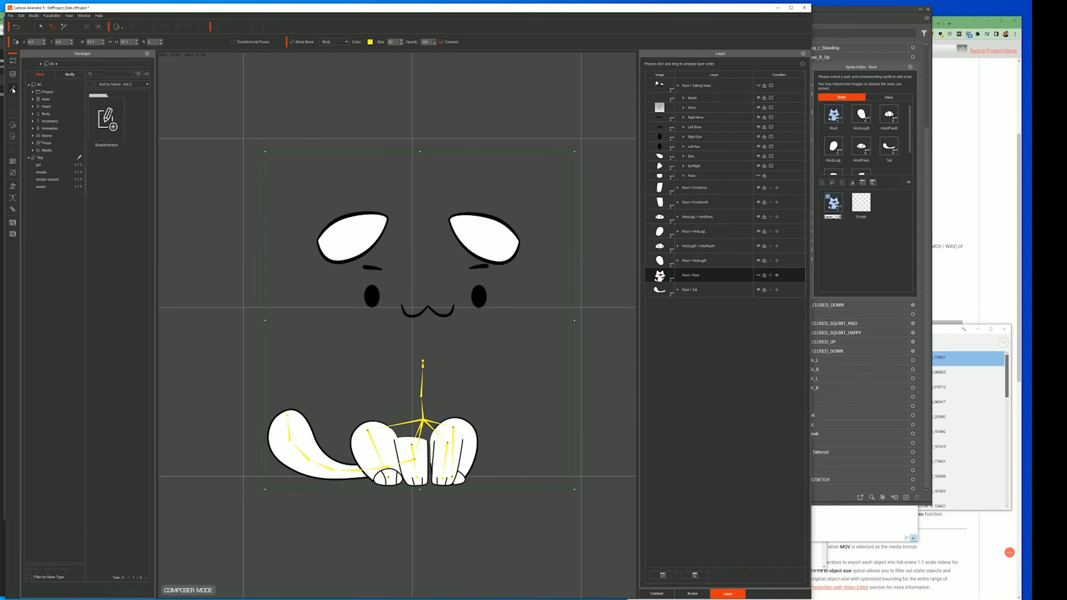
click(555, 178)
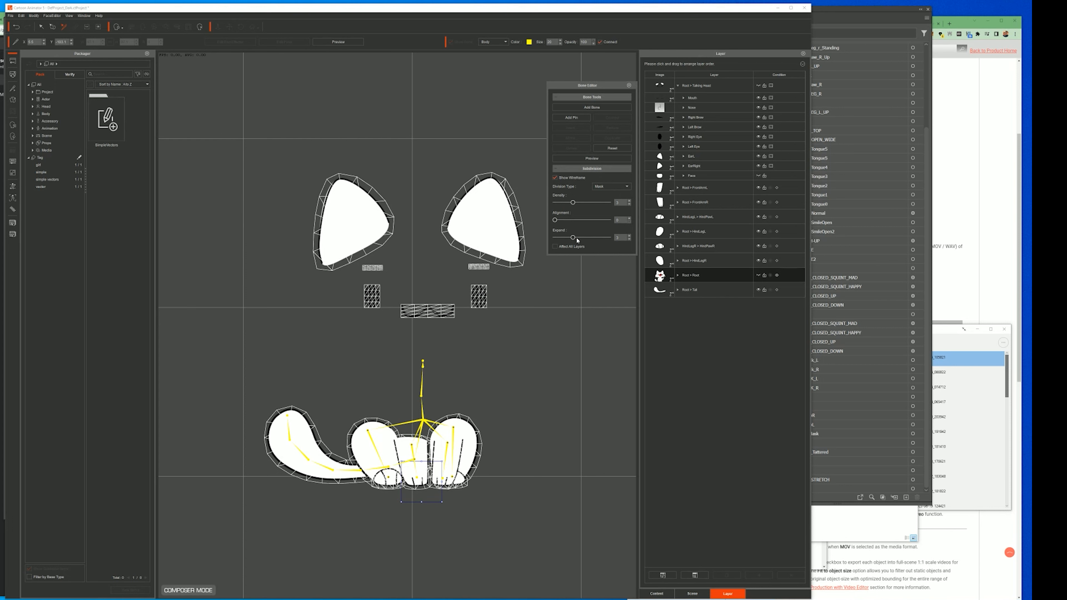
click(630, 86)
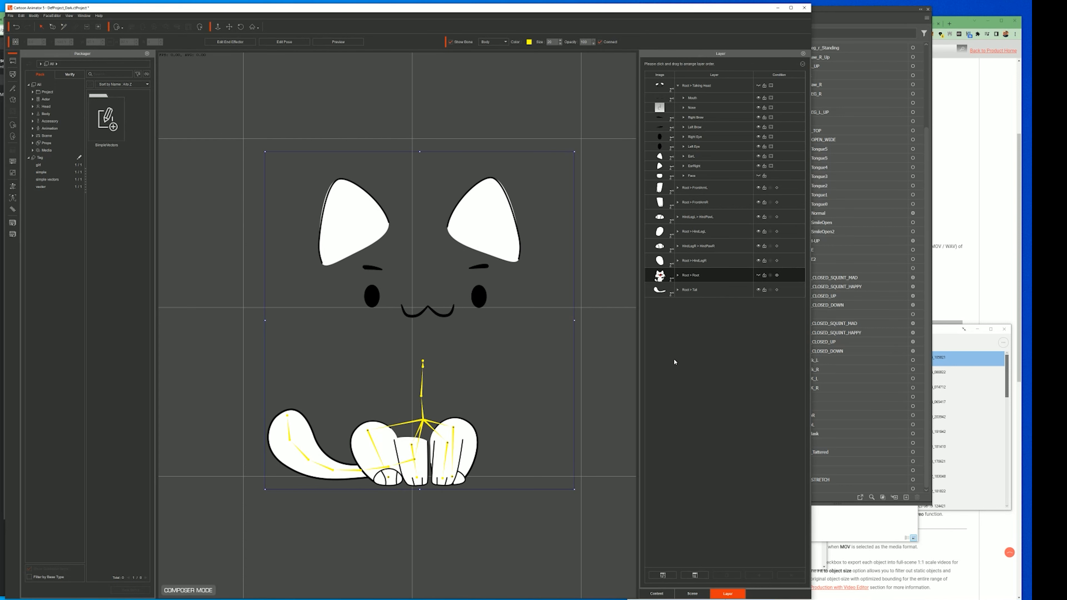
click(759, 276)
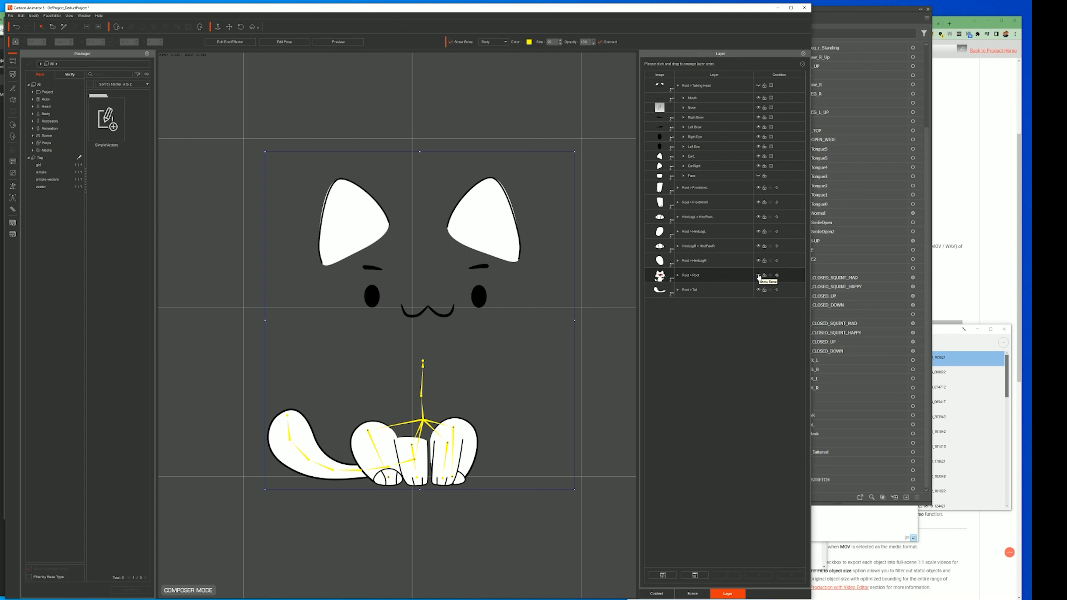
click(758, 176)
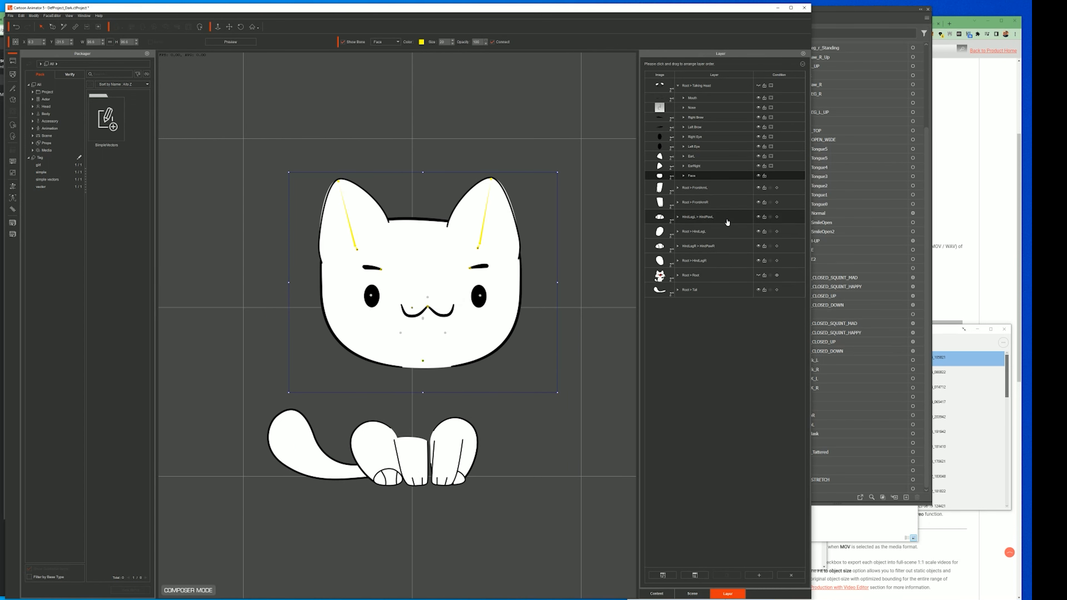
Step: Import Body.svg as the Hip bone's sprite and position it under the head, over the legs
click(692, 594)
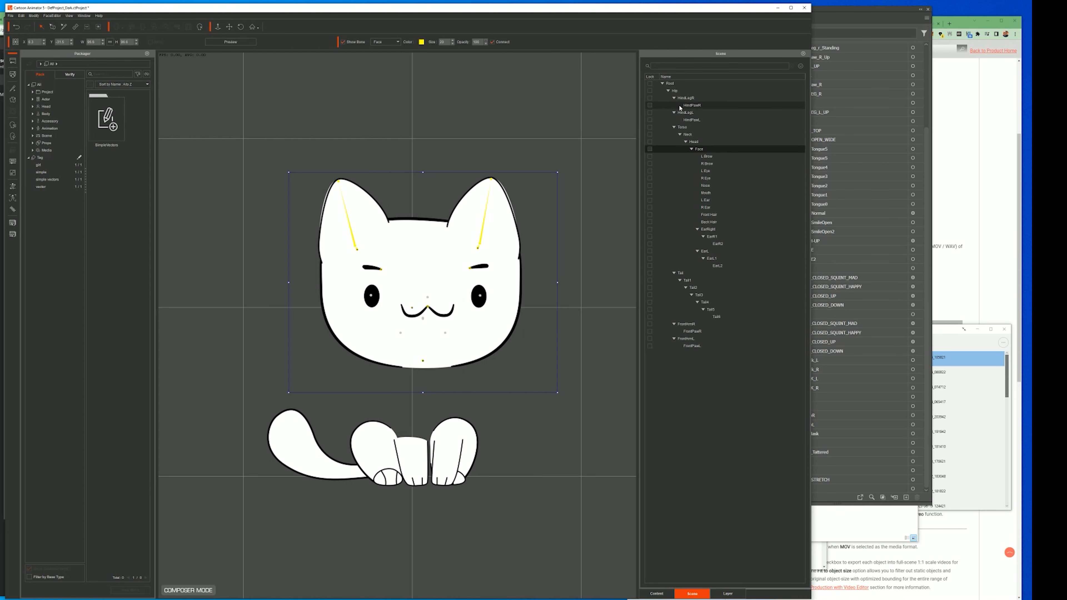
click(676, 91)
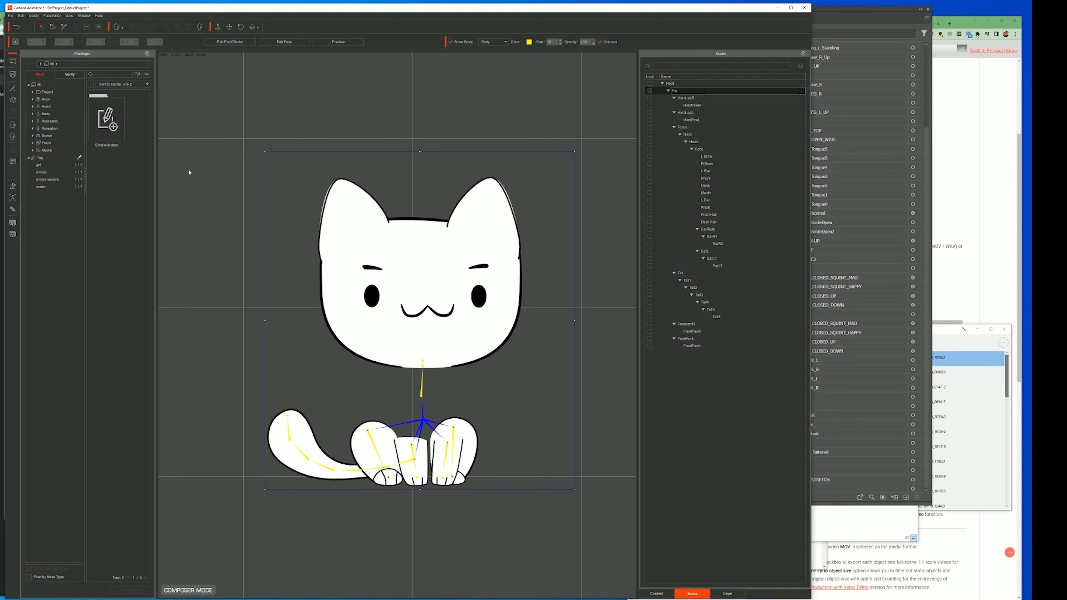
click(13, 100)
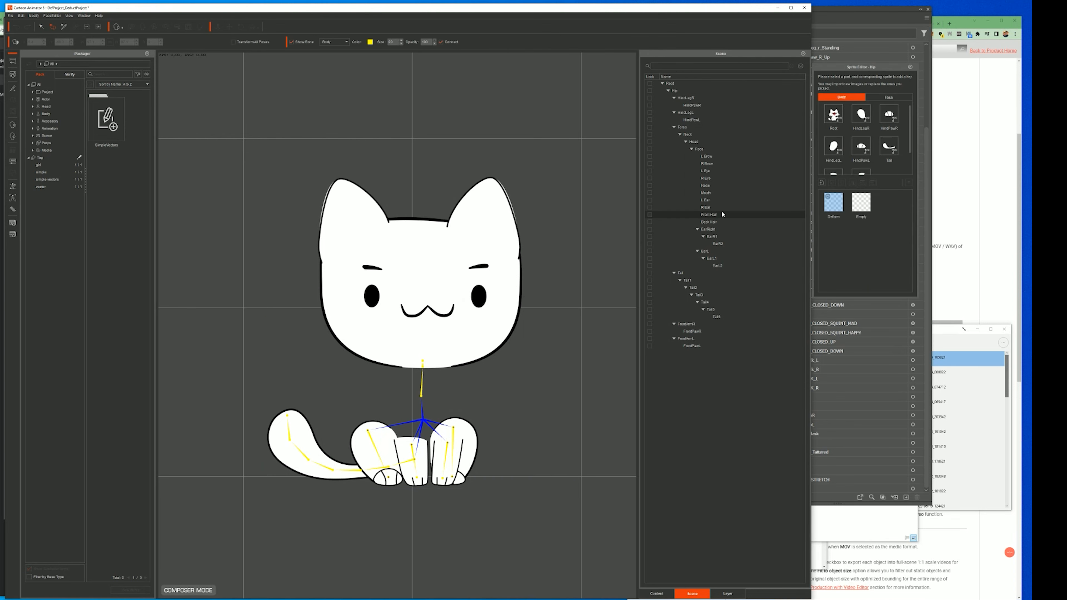
click(823, 183)
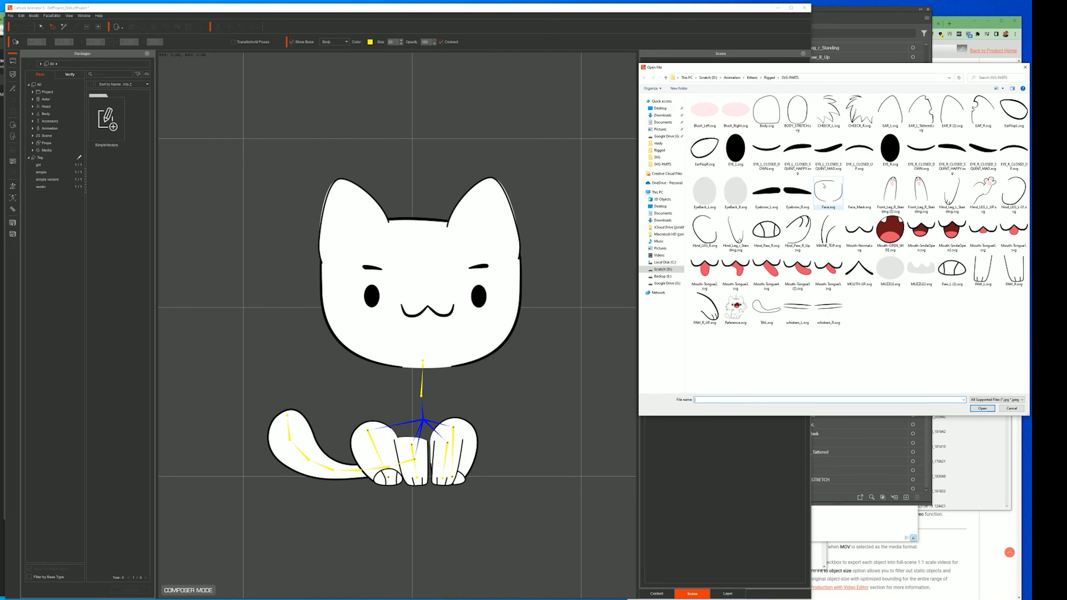
double_click(766, 110)
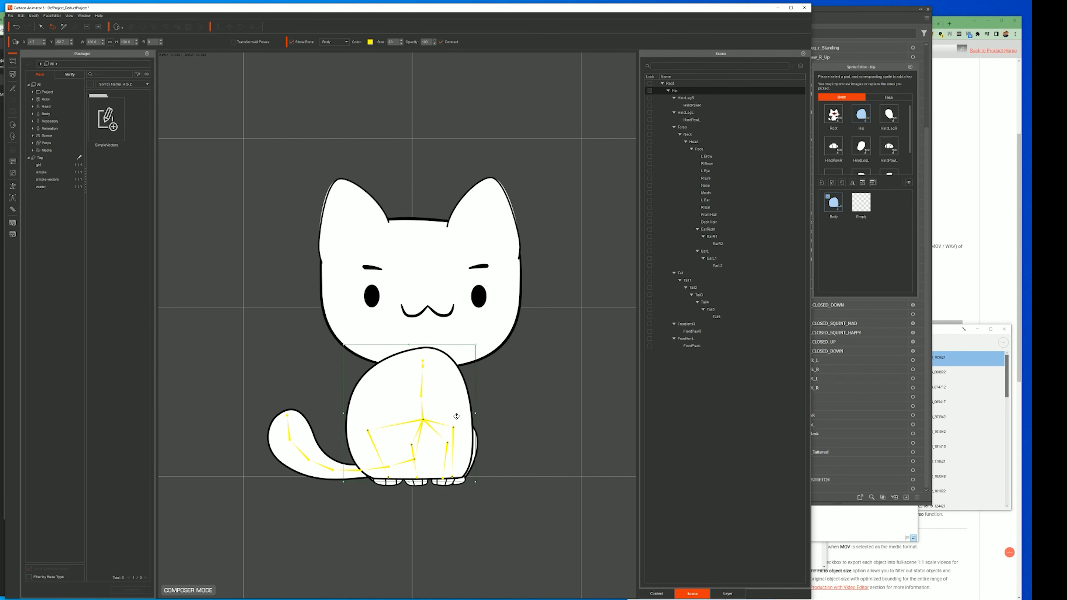
drag(459, 420, 461, 421)
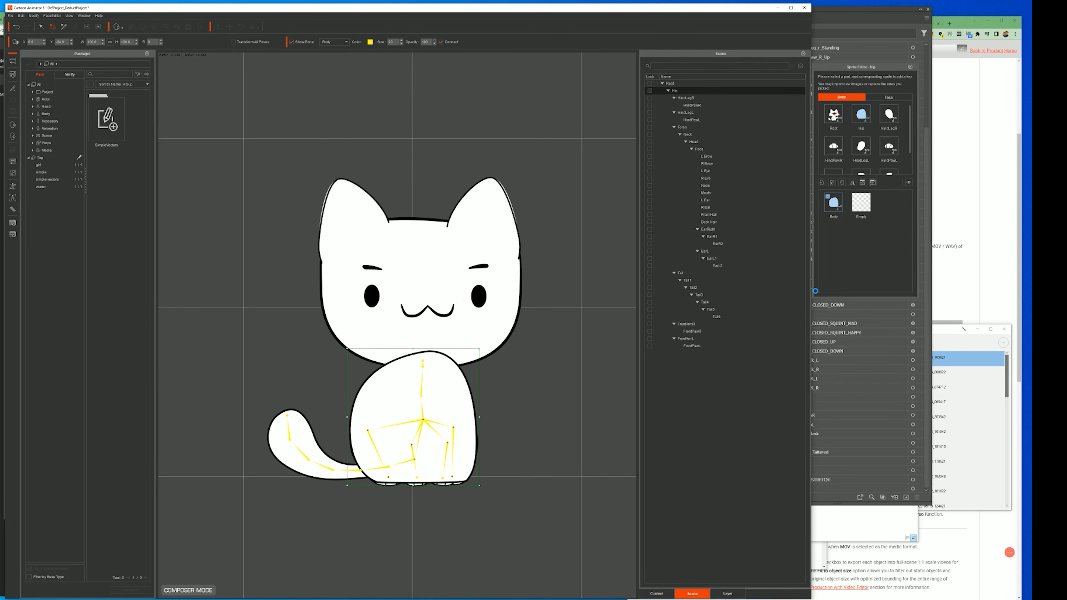
Step: Move the Hip body layer between the re-shown Root reference image and the Tail, and scale the body slightly down to match
click(730, 593)
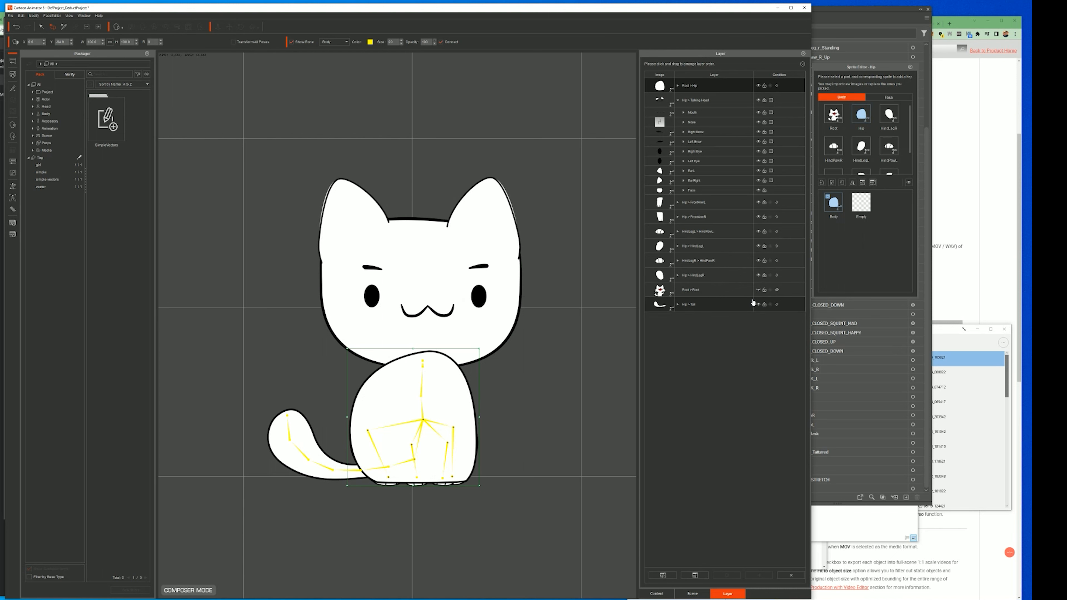
click(758, 290)
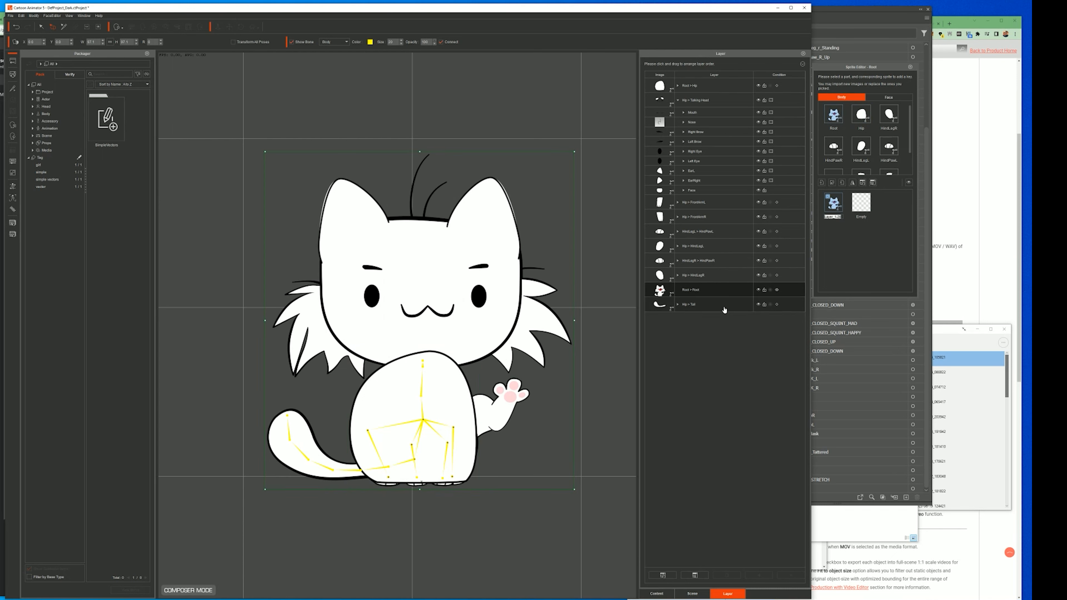
drag(695, 85, 694, 296)
drag(477, 354, 460, 372)
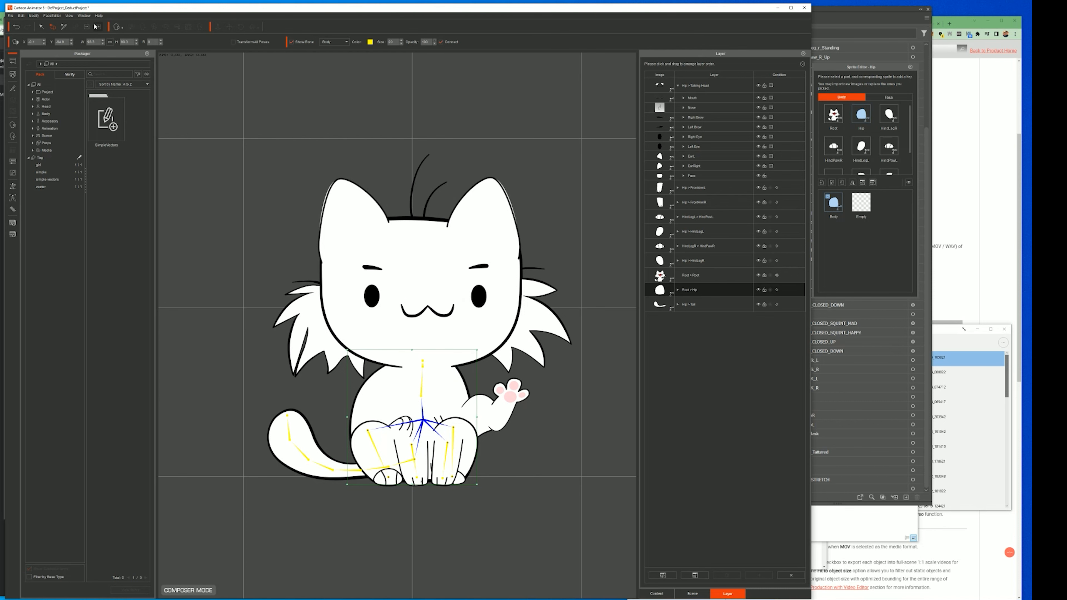
Step: Save the kitten actor over the third FrontKitten file in the Rigged folder
click(10, 16)
click(30, 42)
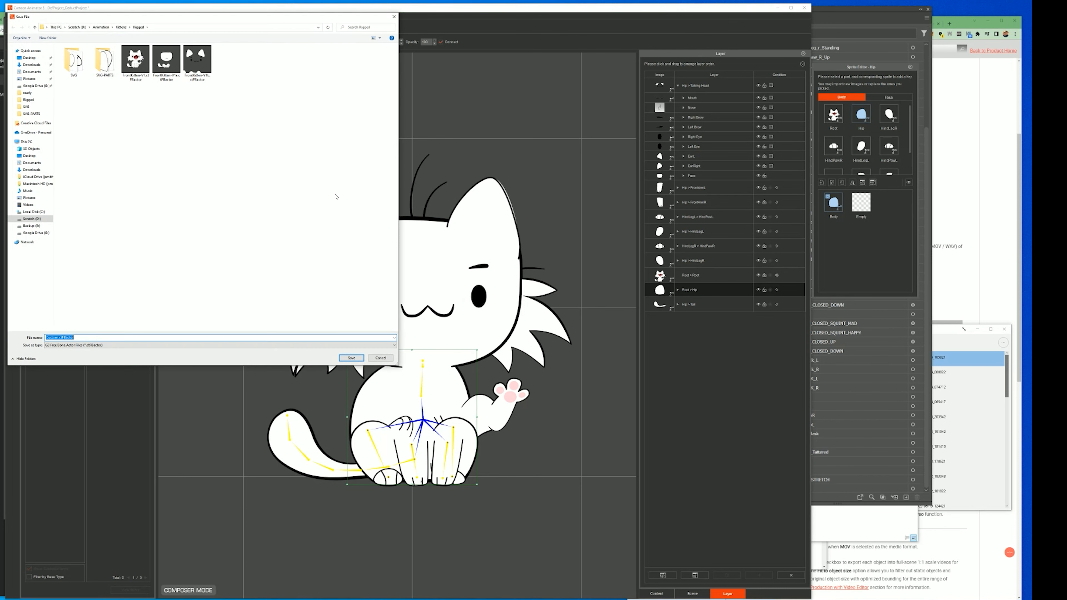
double_click(202, 62)
click(481, 312)
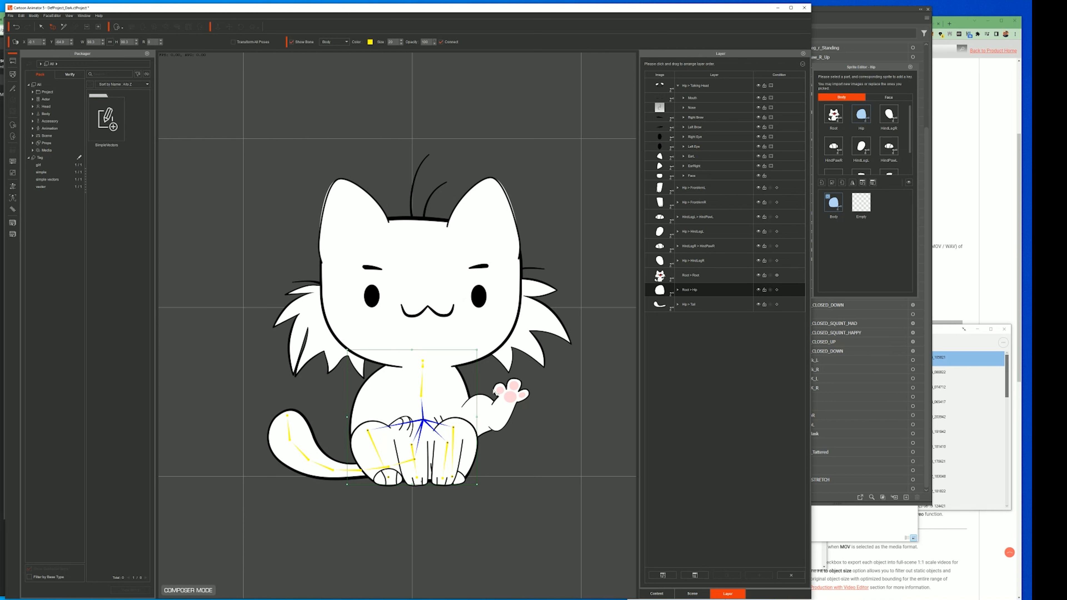
Step: Open the talking head in the Bone Editor and expand the bone list of the Face layer
click(474, 330)
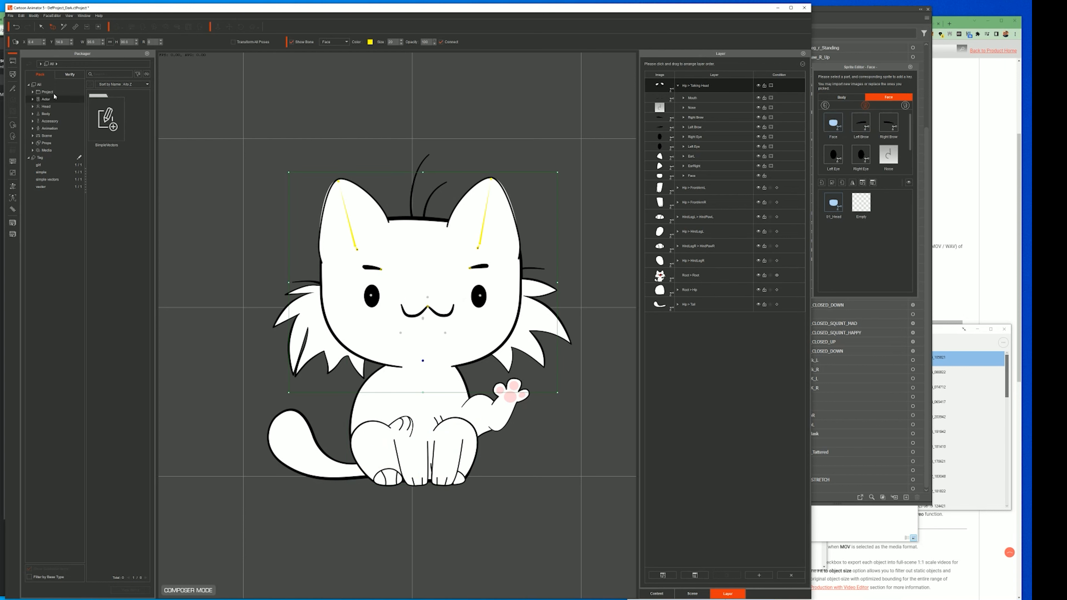
click(13, 88)
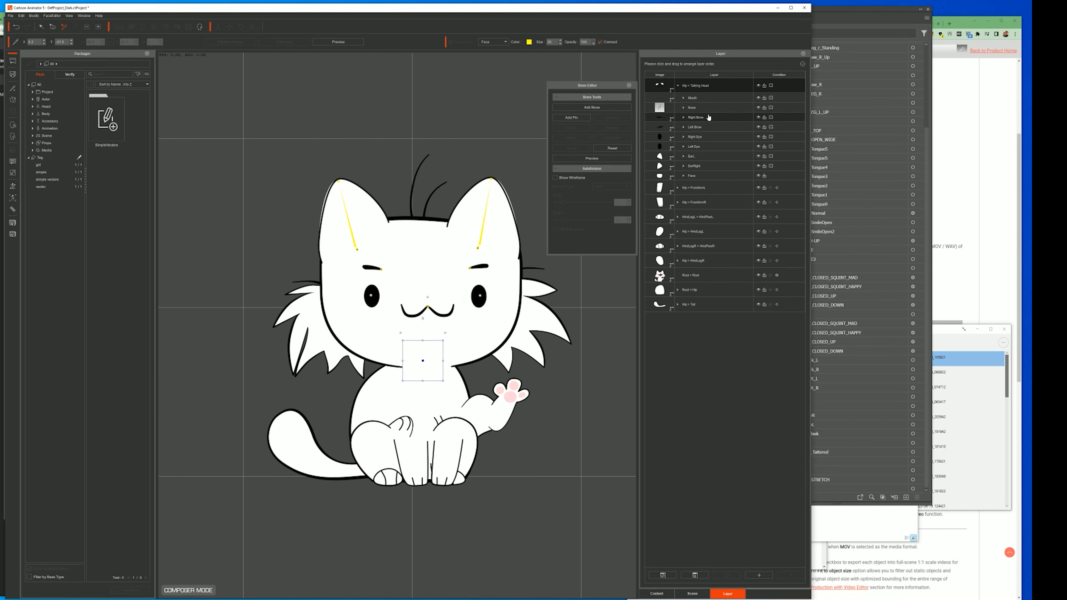
click(684, 176)
click(684, 176)
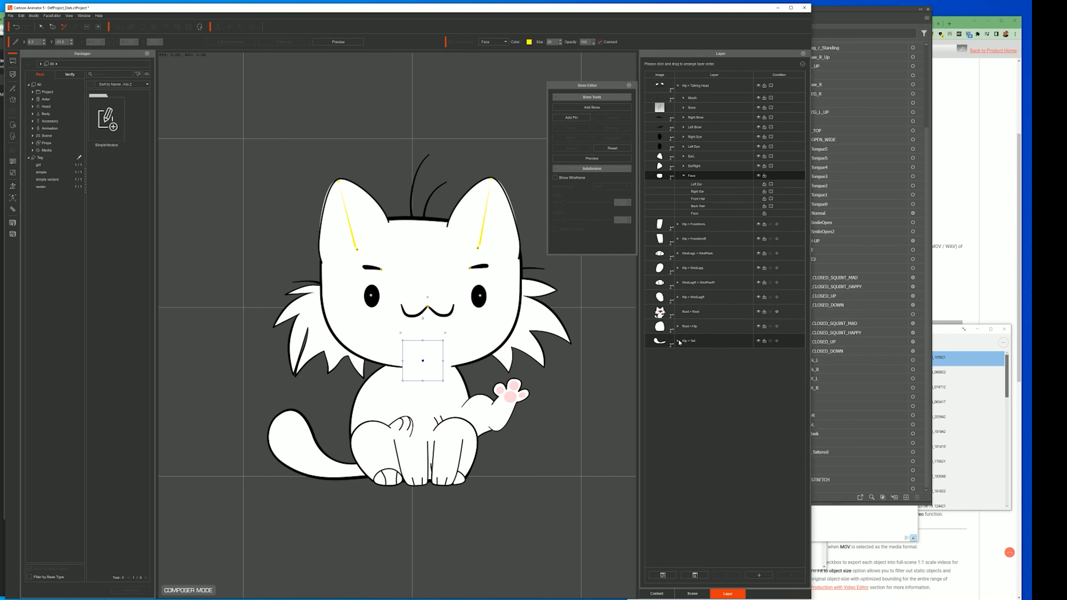
Step: Inspect the bone hierarchy from the Hip and Torso, collapsing the hind leg, torso, tail and front limb branches
click(692, 594)
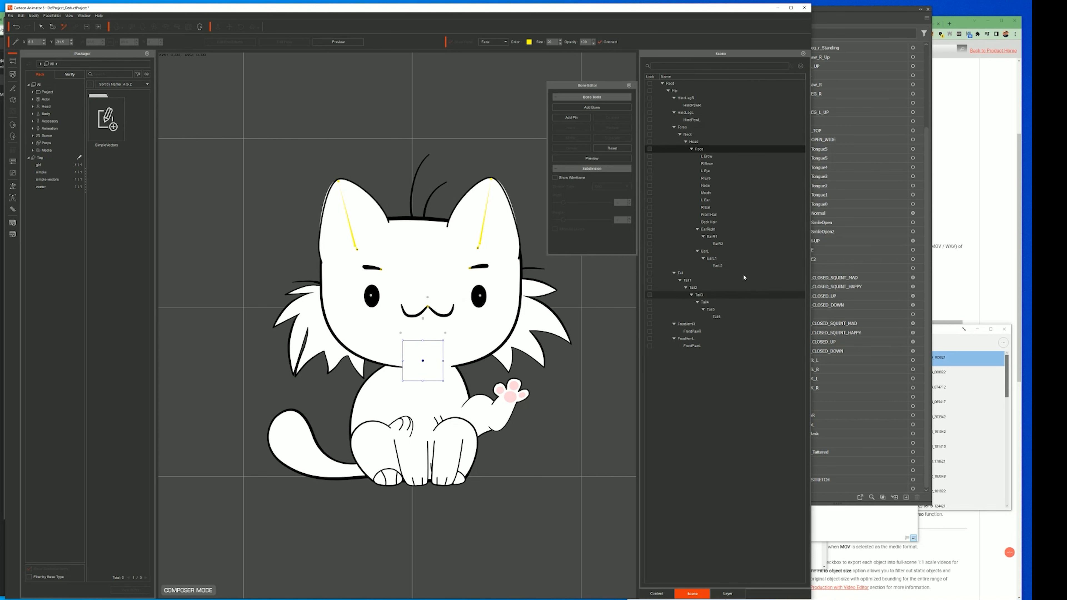
click(685, 92)
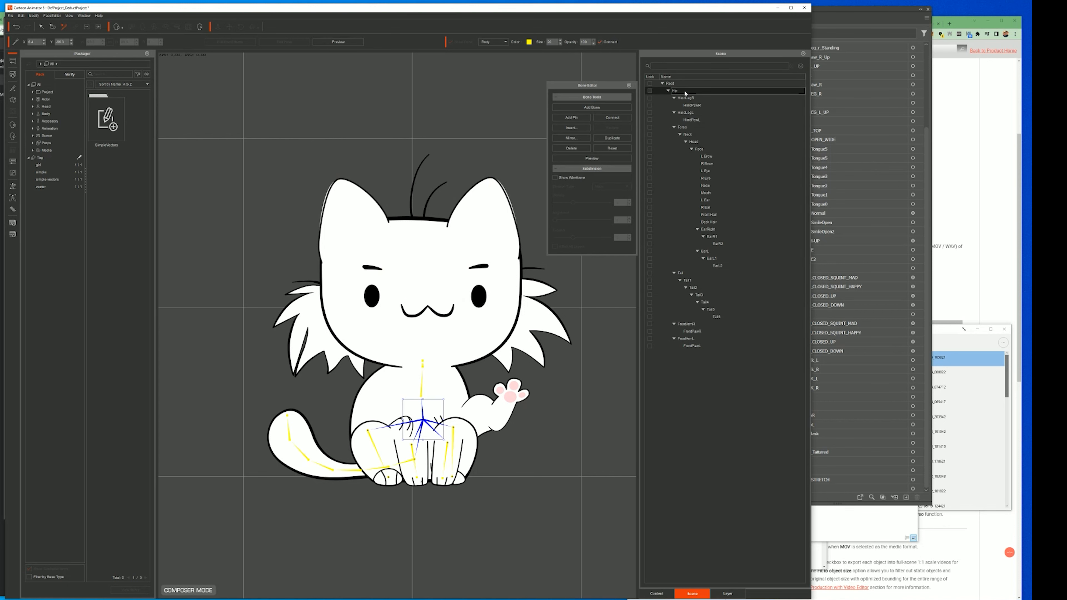
click(681, 127)
click(674, 127)
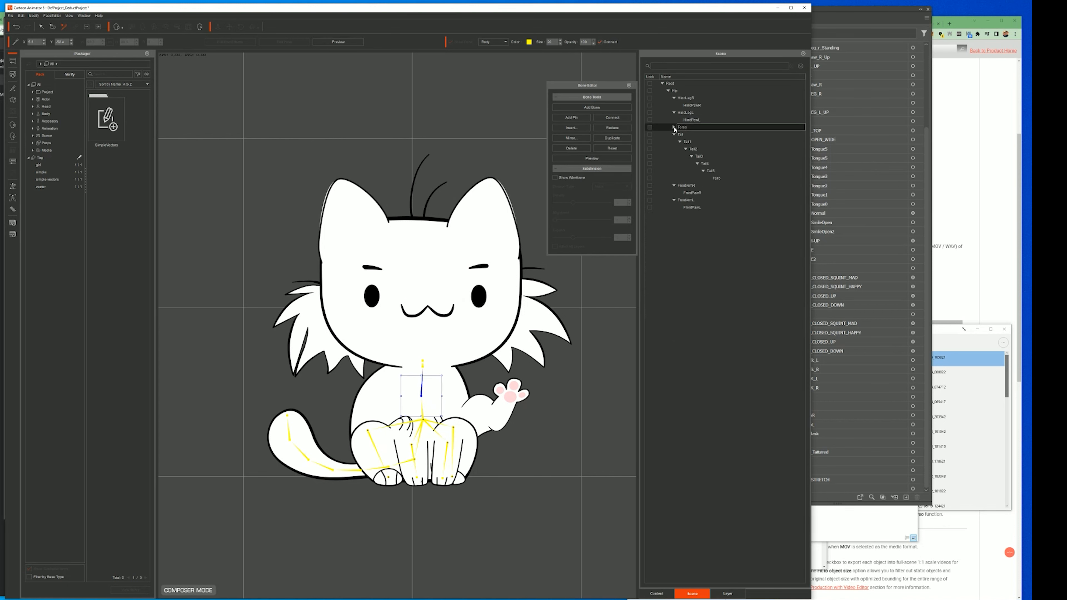
click(674, 134)
click(674, 113)
click(674, 97)
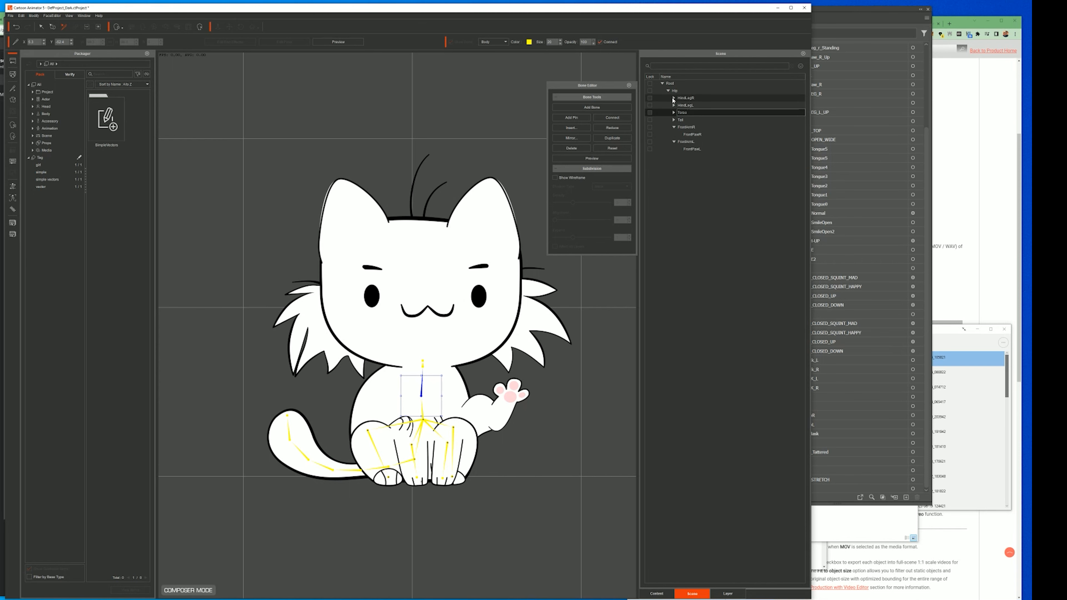
click(674, 127)
click(675, 134)
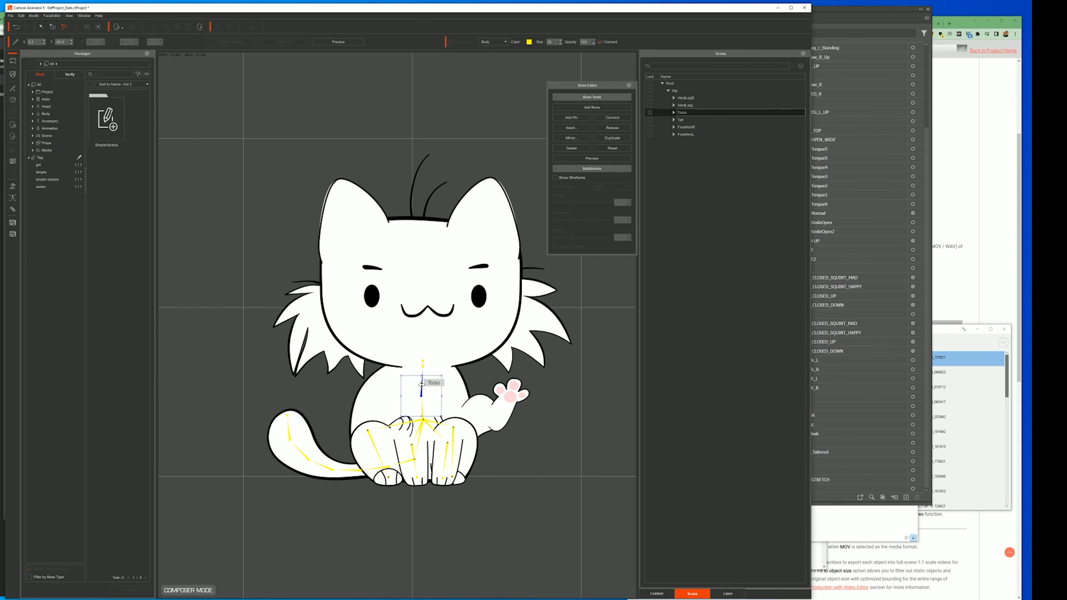
Step: Compare the body's Head bone with the Face bone nested beneath it in the hierarchy, ending with Face selected
click(422, 359)
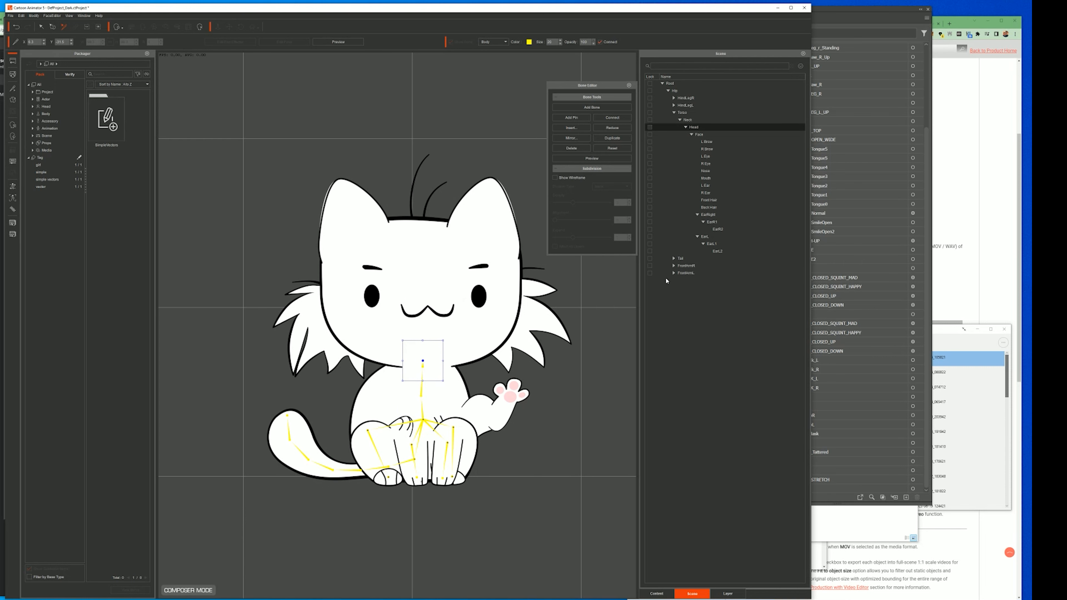
click(458, 309)
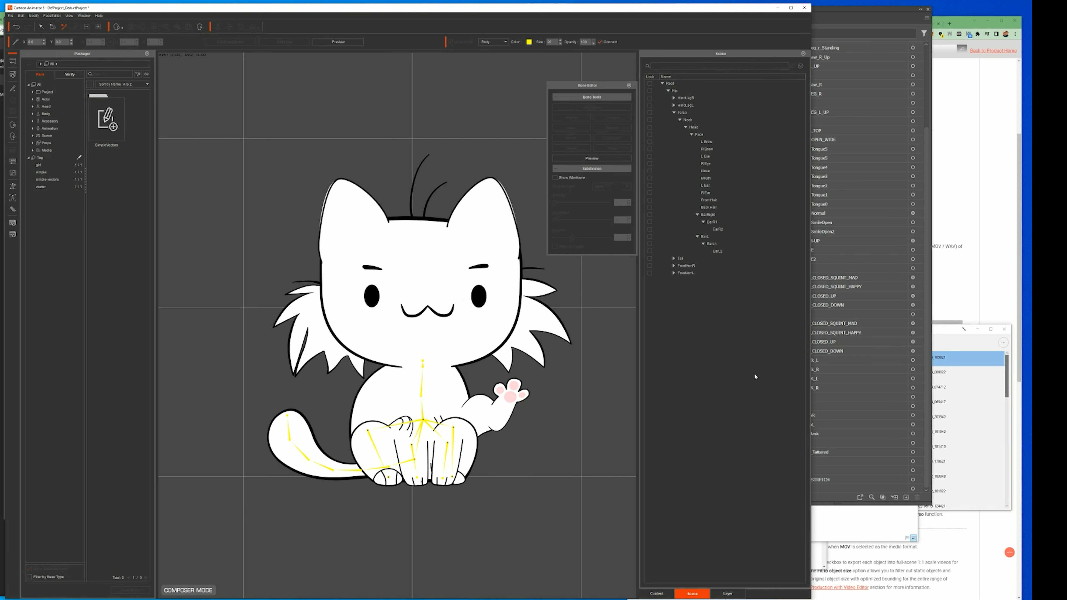
click(698, 135)
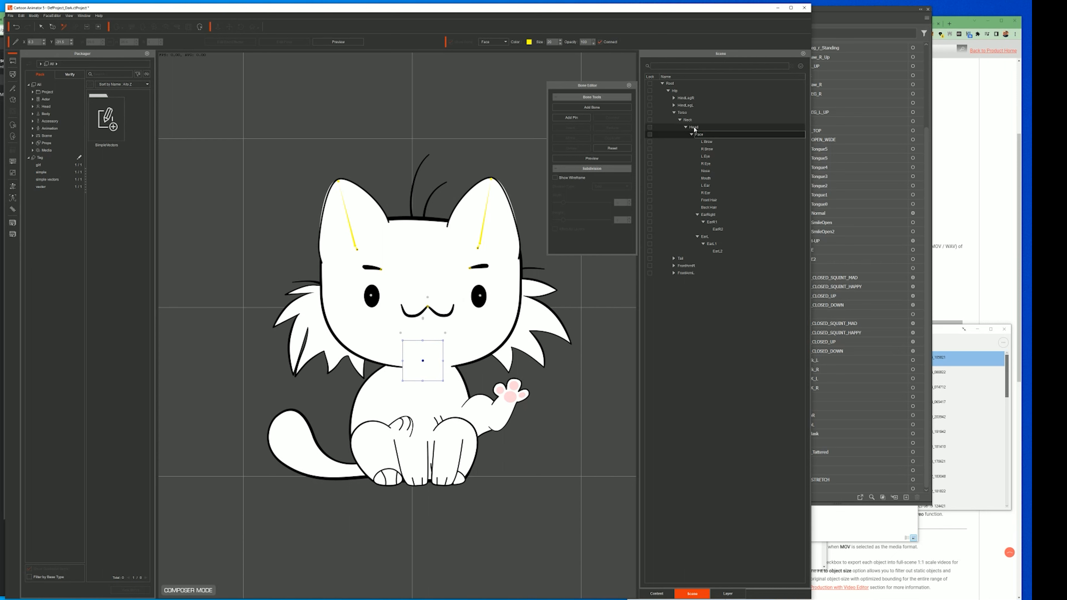
click(694, 128)
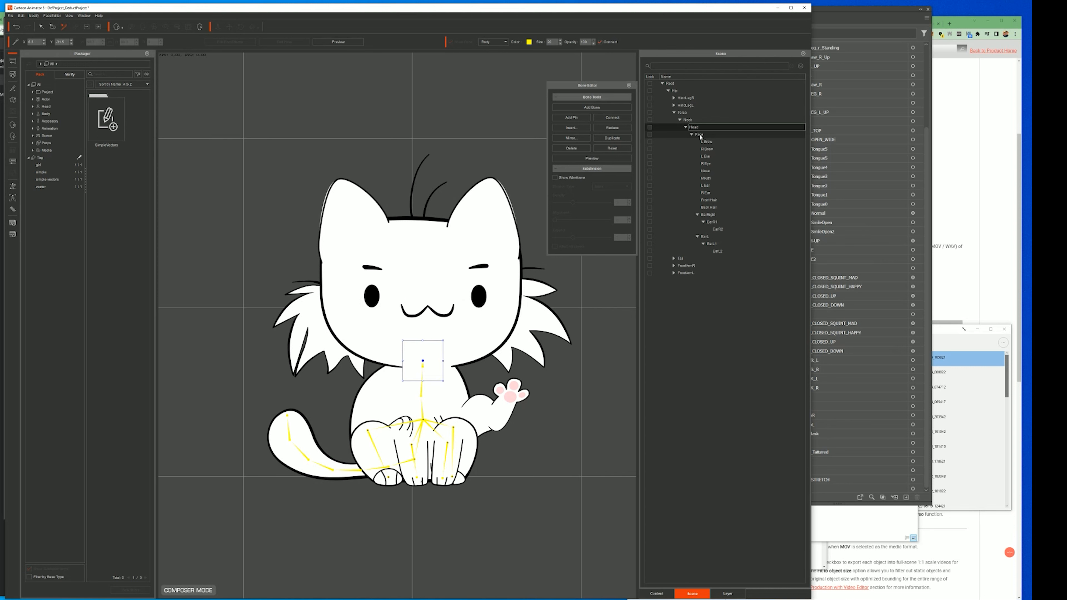
click(699, 134)
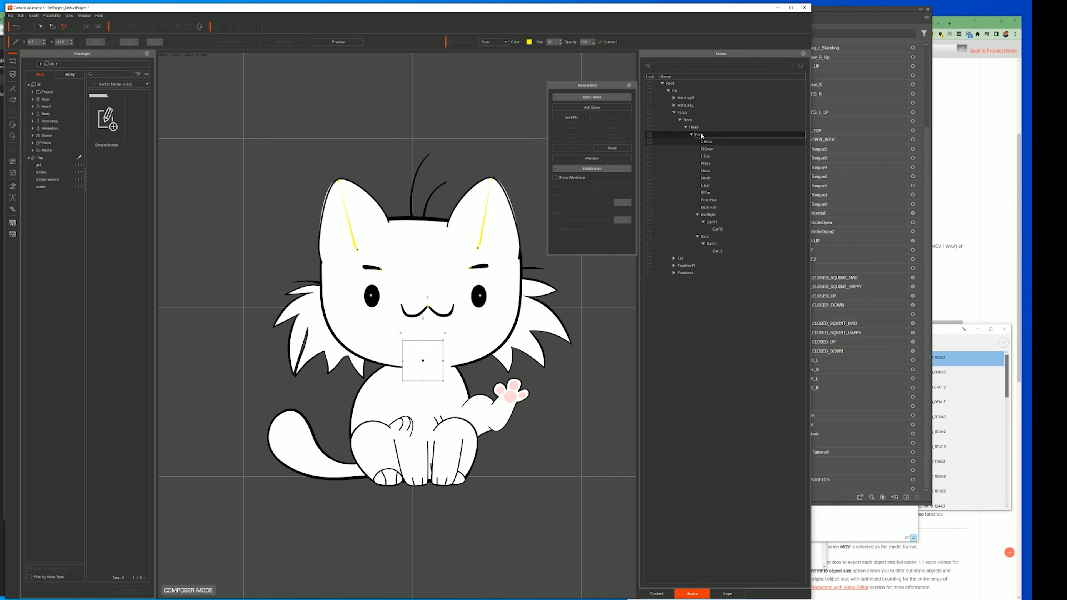
Step: Add a Face bone chain from the right-hand cheek, up to the fur's upper edge and out to the top spike's tip
click(727, 593)
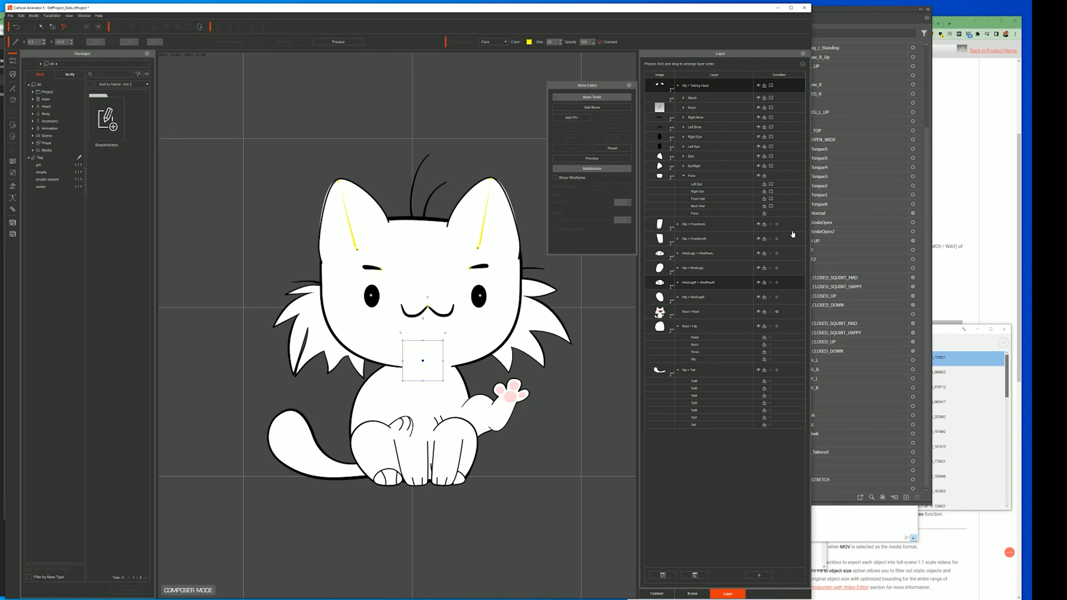
click(591, 108)
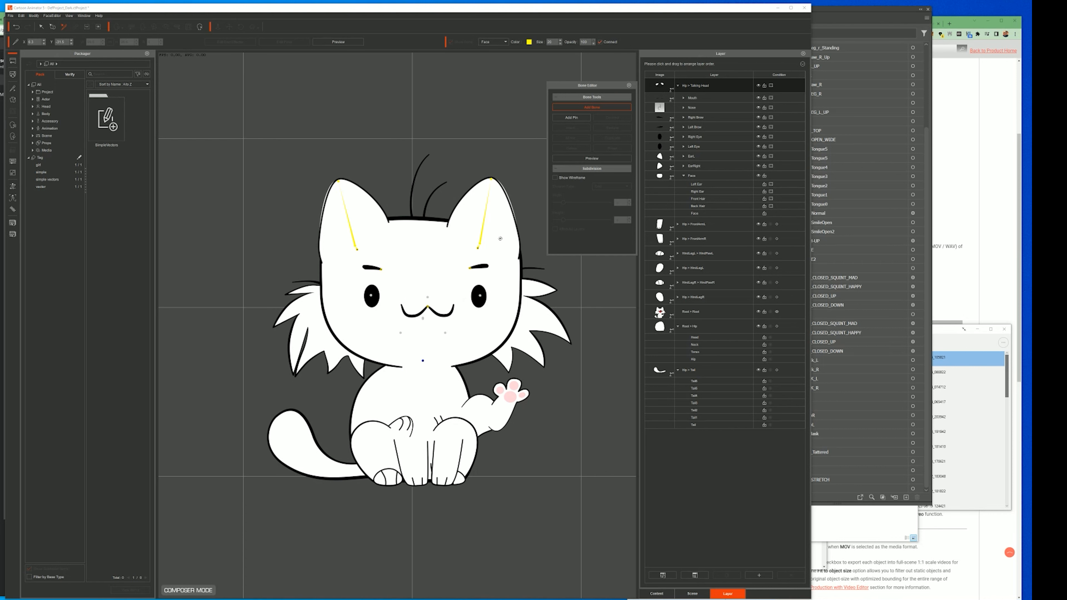
click(499, 320)
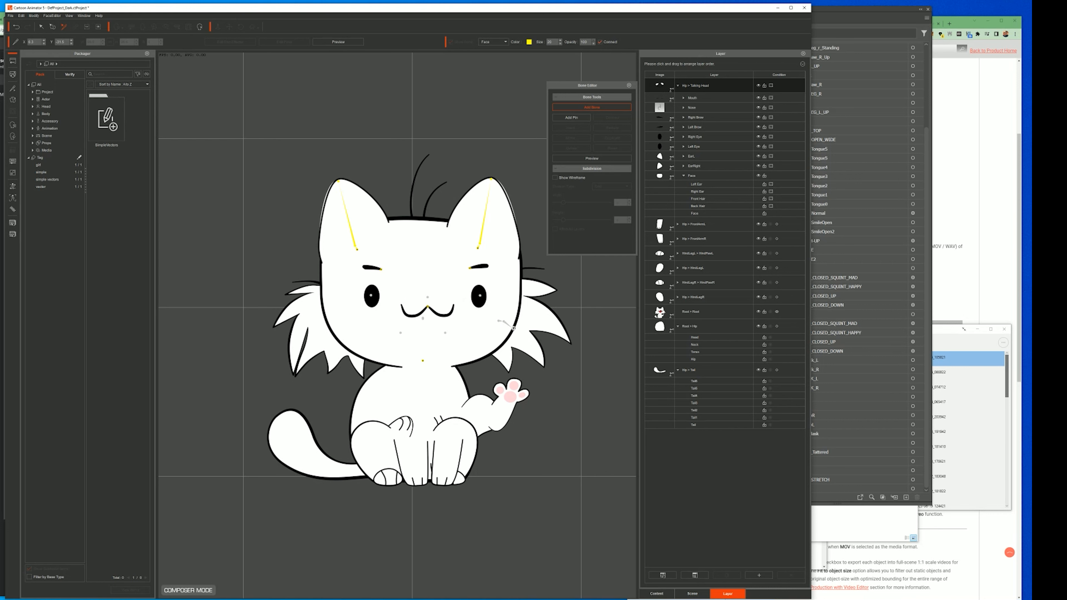
click(507, 288)
click(552, 290)
Step: Add a curved bone chain along the second fur spike, running from the cheek's joint to the spike's tip
click(600, 108)
click(600, 108)
click(529, 315)
click(554, 322)
click(563, 334)
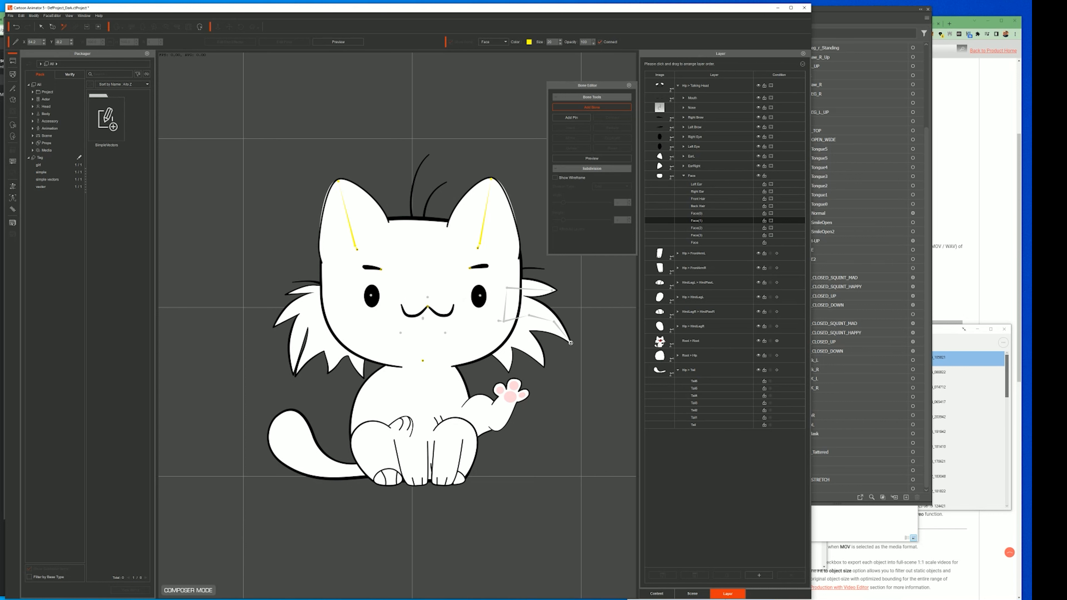
click(569, 341)
Step: Branch a bone chain from the cheek's central joint down to the tip of the third fur spike
right_click(504, 321)
click(504, 321)
click(603, 108)
click(517, 337)
click(543, 366)
Step: Branch another bone chain from the cheek's central joint down through the lowest fur spike
right_click(505, 321)
click(504, 321)
click(595, 108)
click(495, 340)
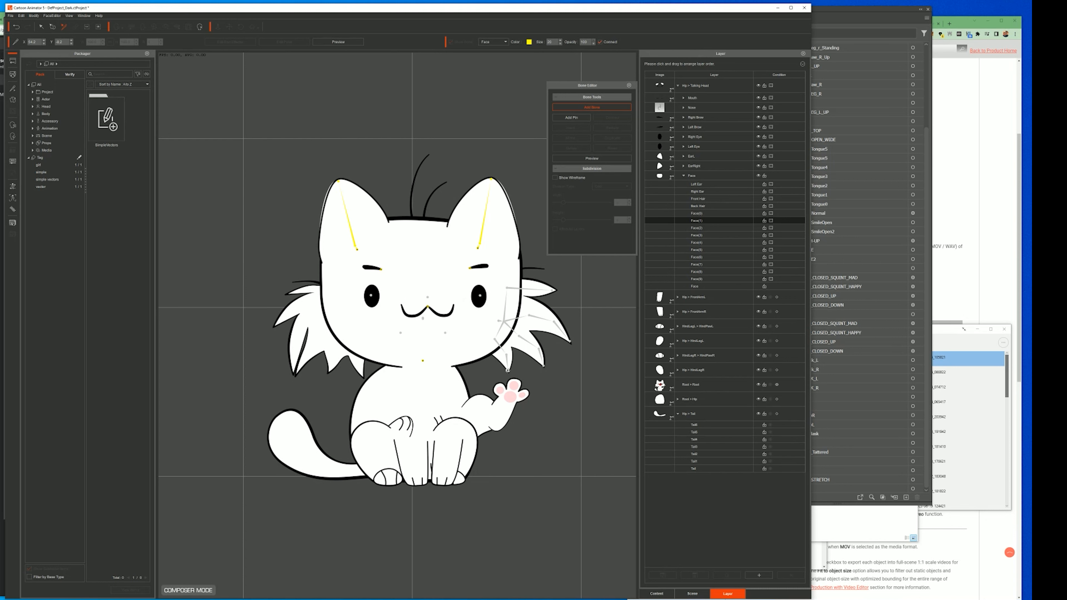
Step: Pull the top spike's end joint back to mid-spike, add a bone at its tip, and briefly hide the Face image
drag(553, 290, 529, 288)
click(592, 108)
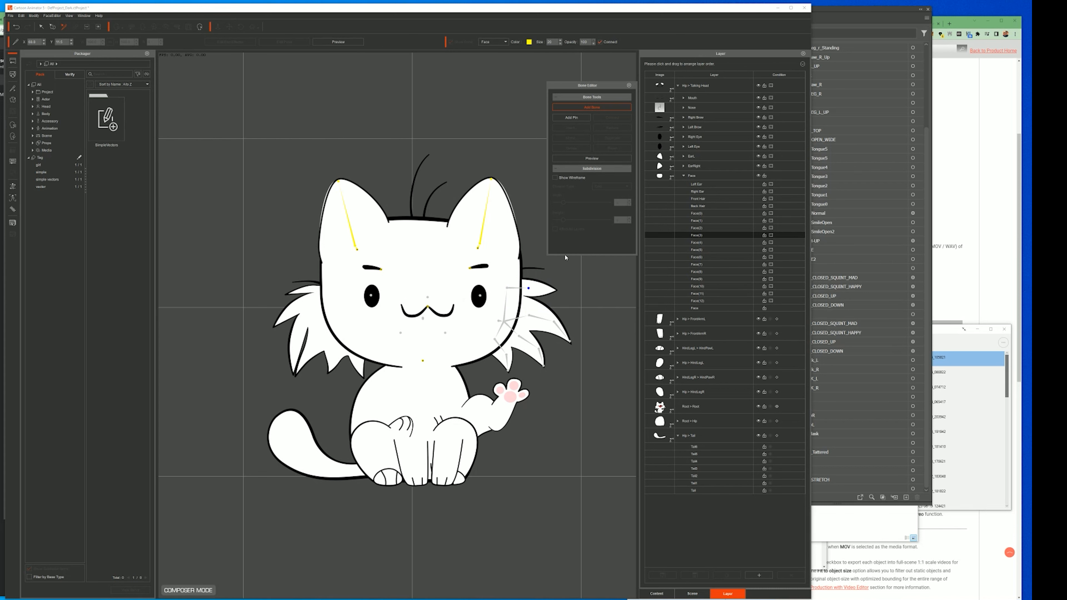
click(554, 290)
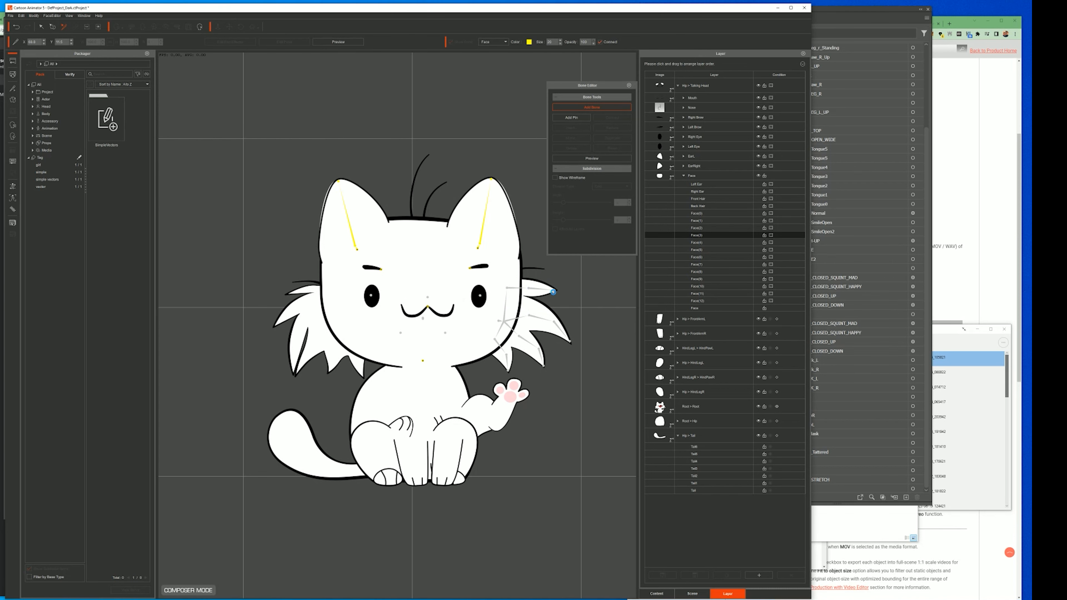
right_click(554, 291)
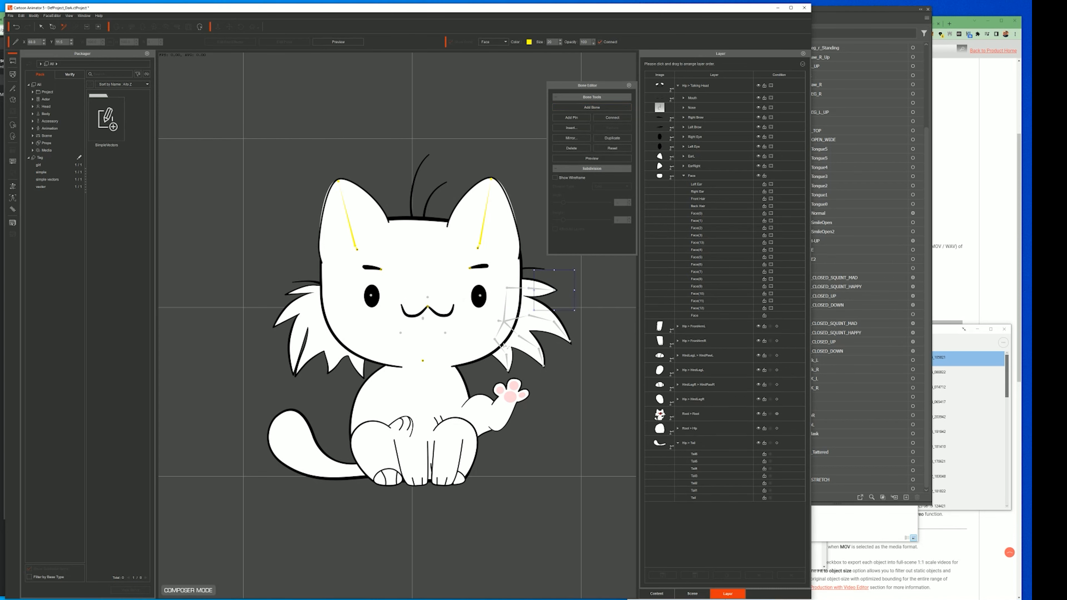
click(759, 176)
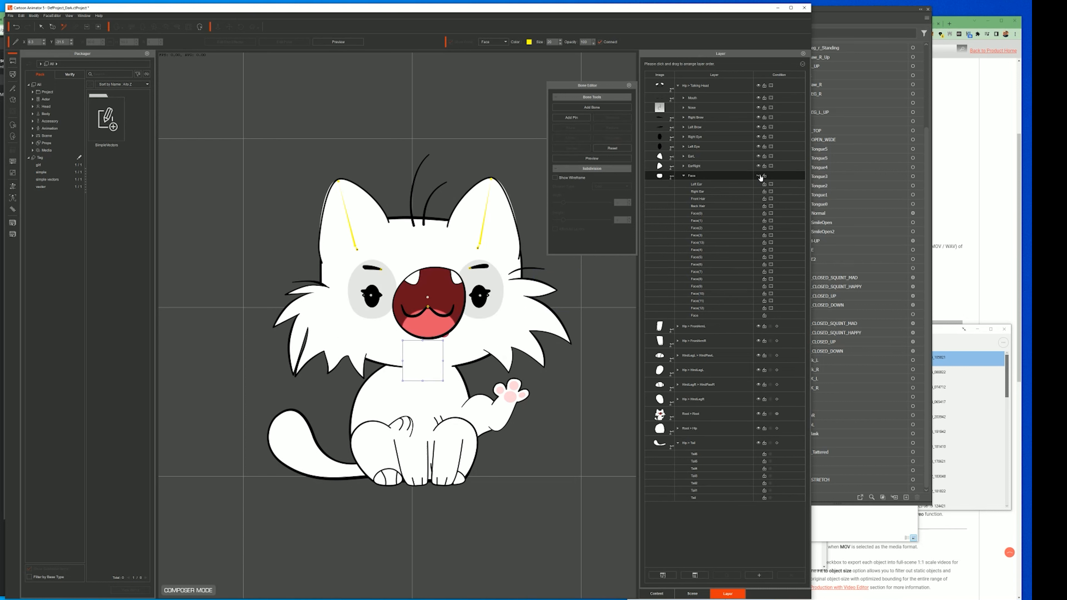
click(759, 177)
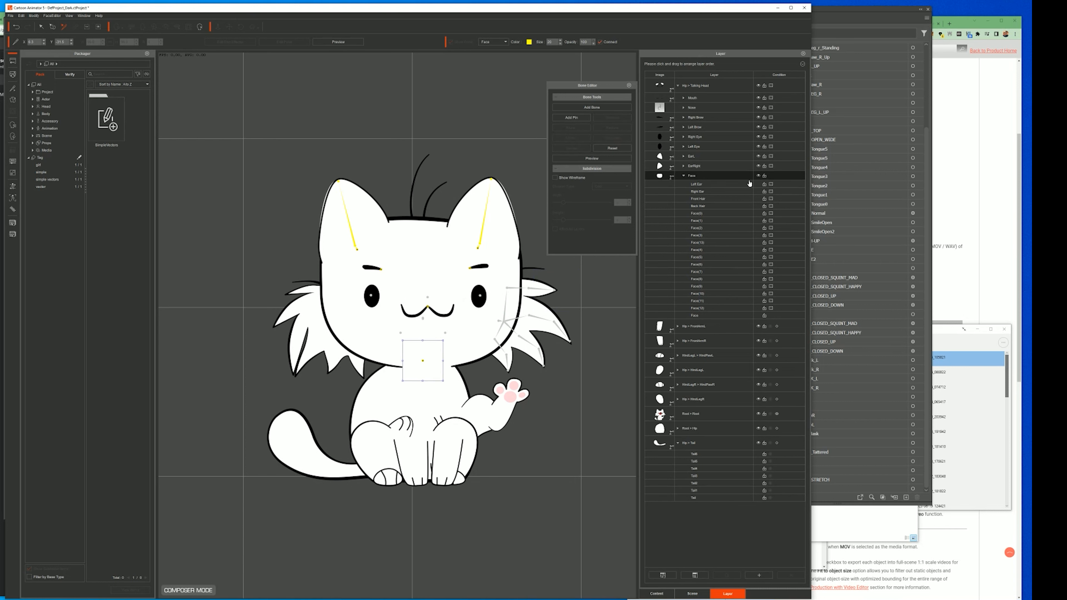
Step: Rename the root bone of the new cheek fur chain to CheeckFluffL in the scene hierarchy
click(500, 321)
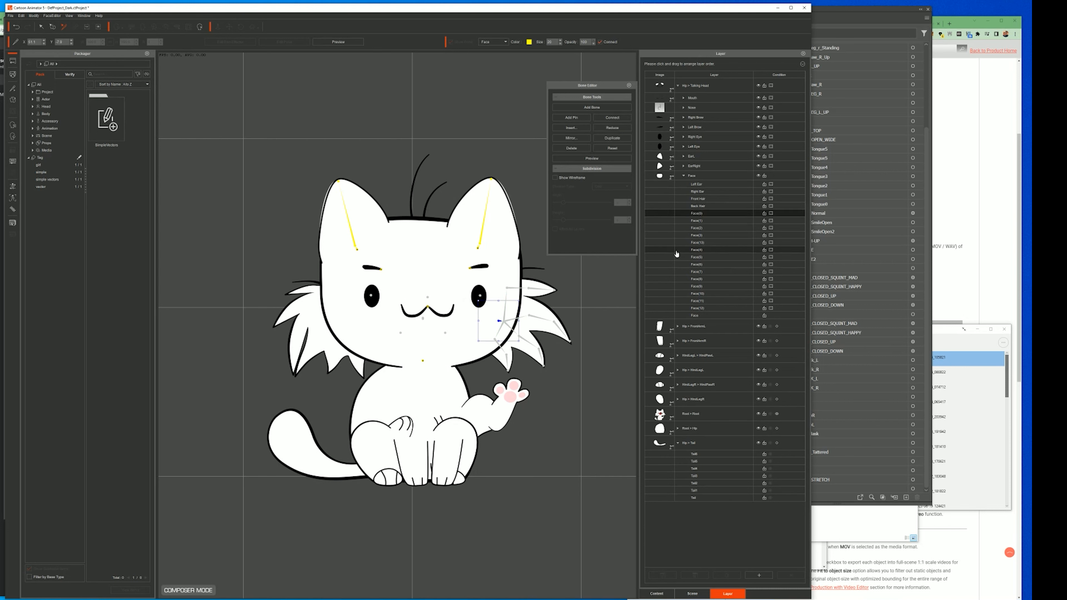
click(692, 594)
double_click(707, 273)
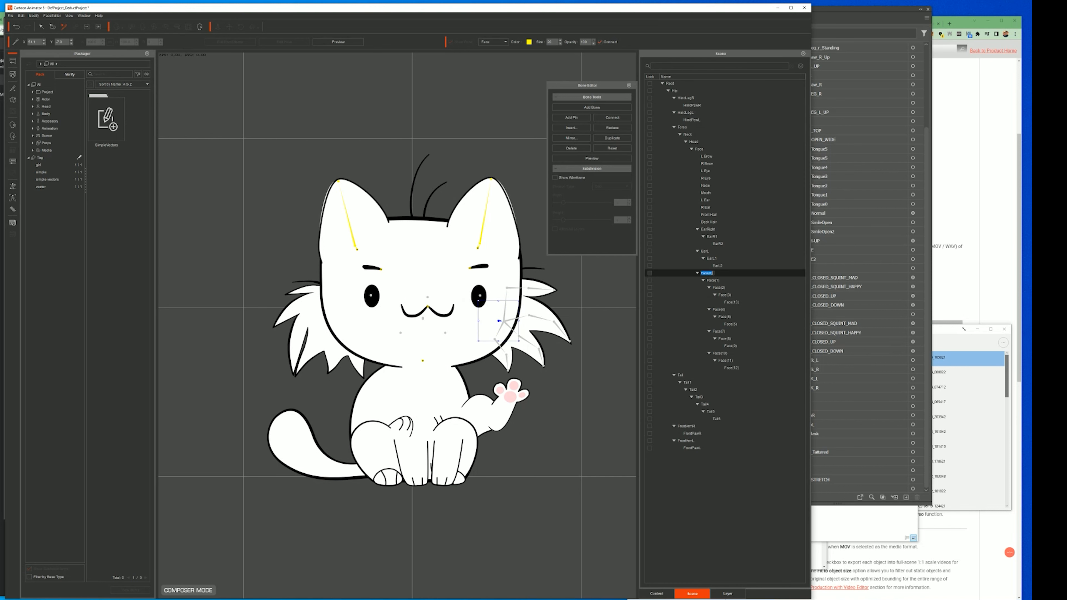
text(CheekFluffL)
key(Return)
Step: Rename the first child bone under the cheek fluff root to CheeckFluffL1
click(704, 280)
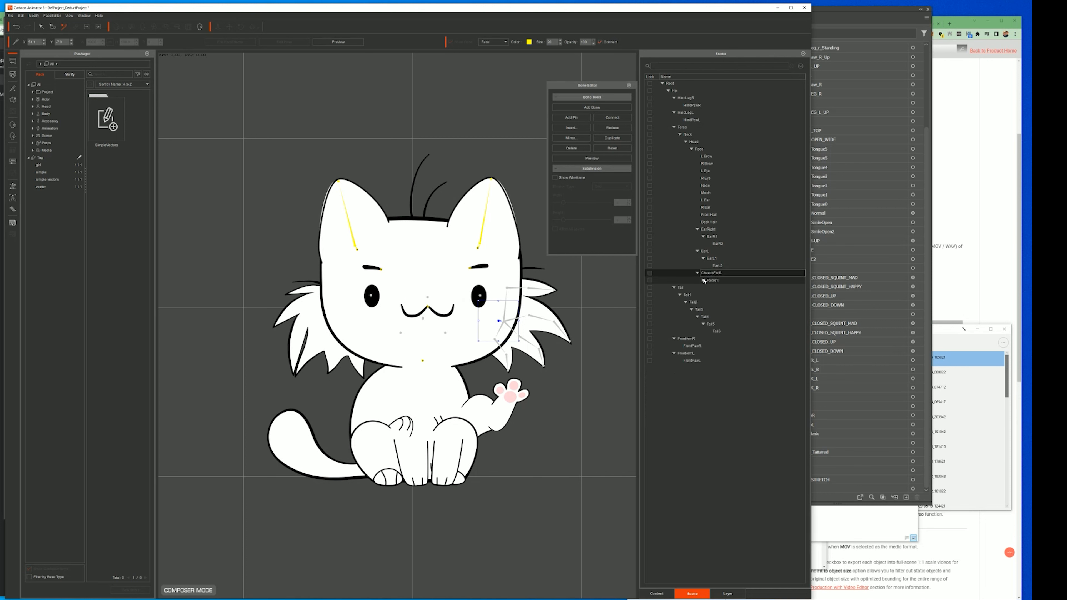
double_click(714, 280)
text(Chi)
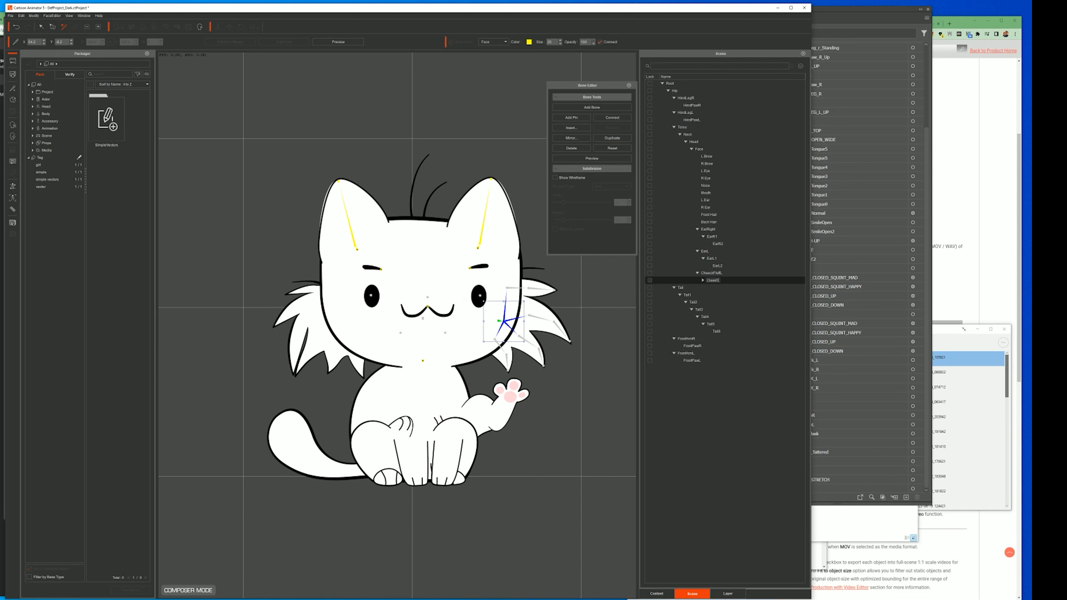
double_click(714, 281)
Step: Import CHEECK_L.svg as the cheek fluff root bone's sprite and position it over the matching fur in the reference
click(714, 274)
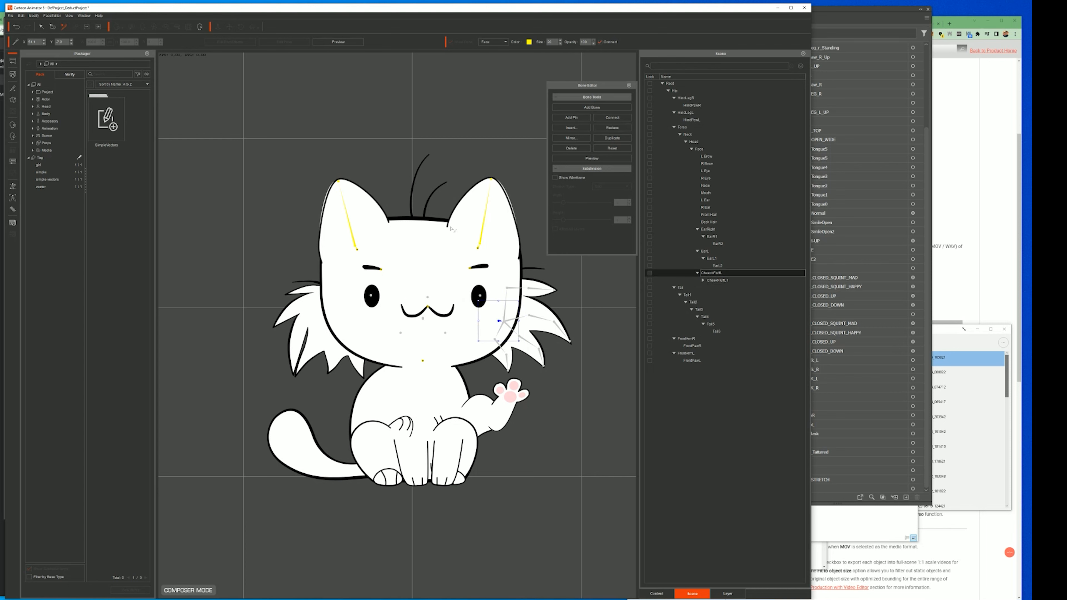
click(16, 102)
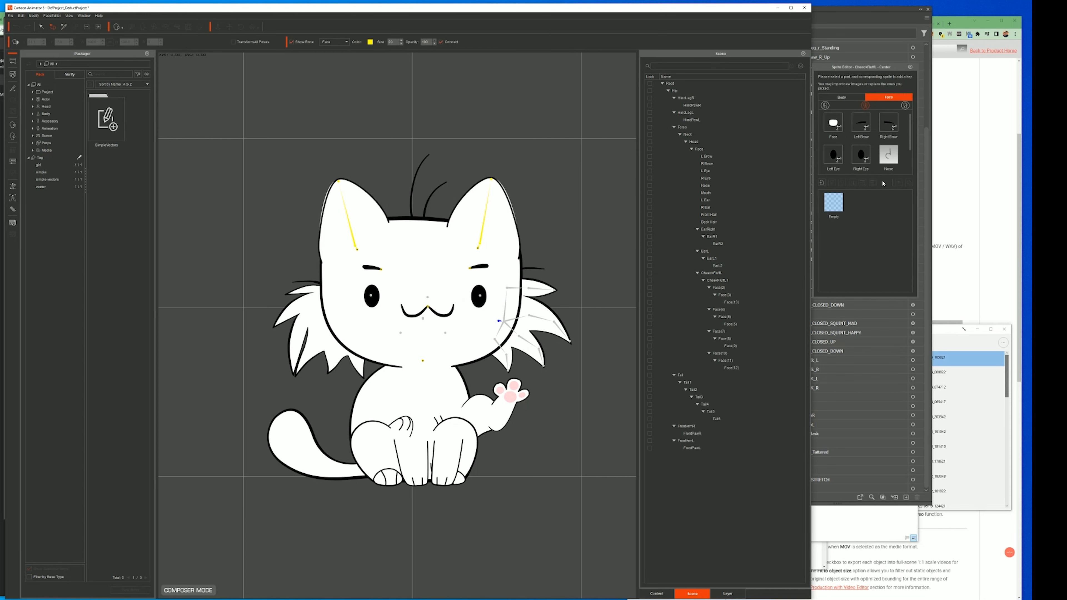
click(821, 183)
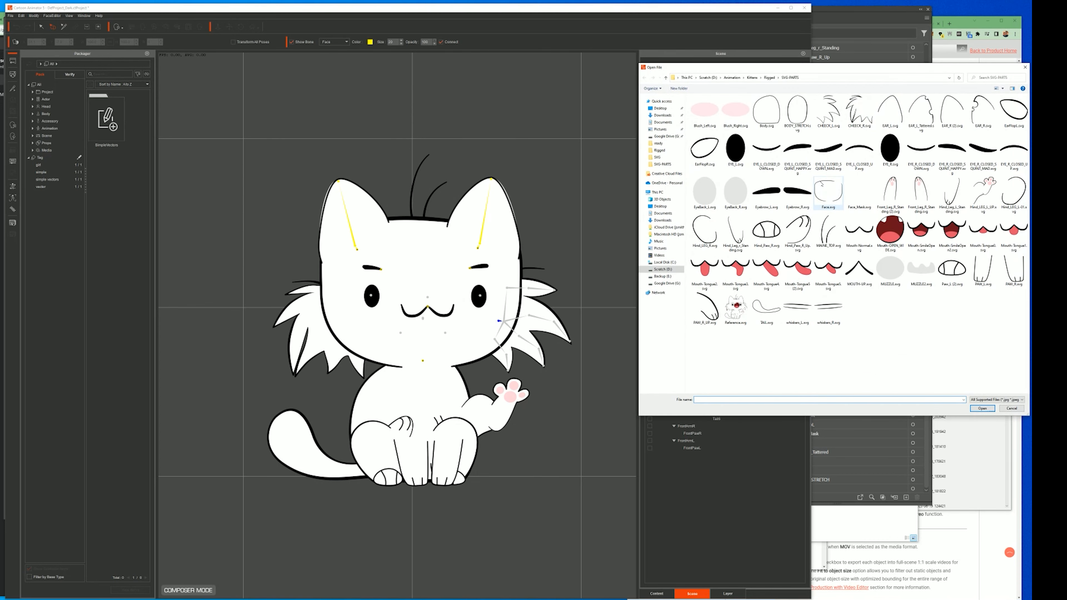
drag(911, 67, 866, 76)
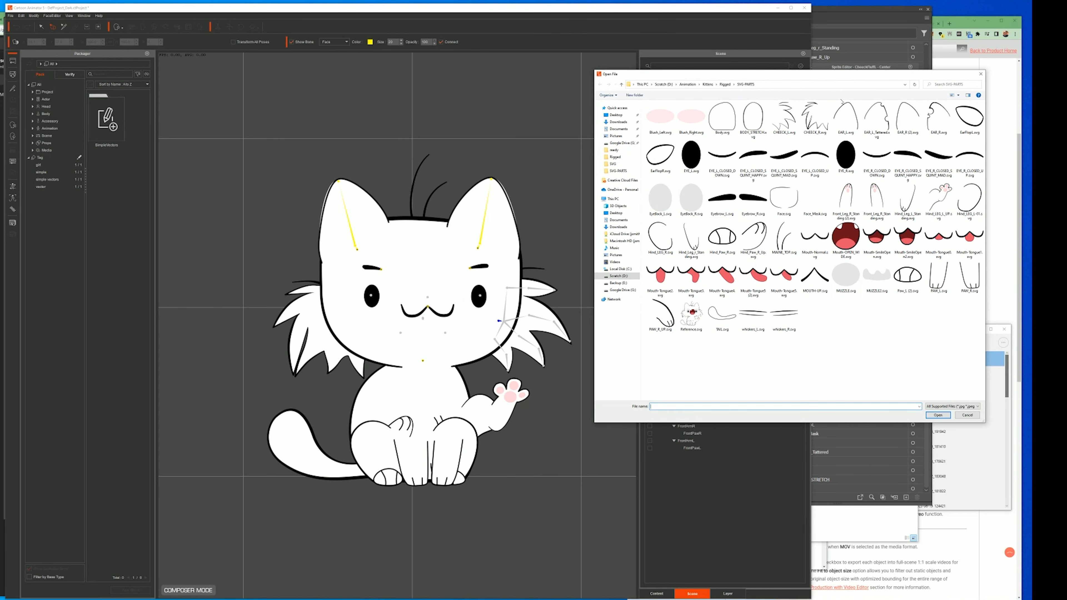
double_click(783, 119)
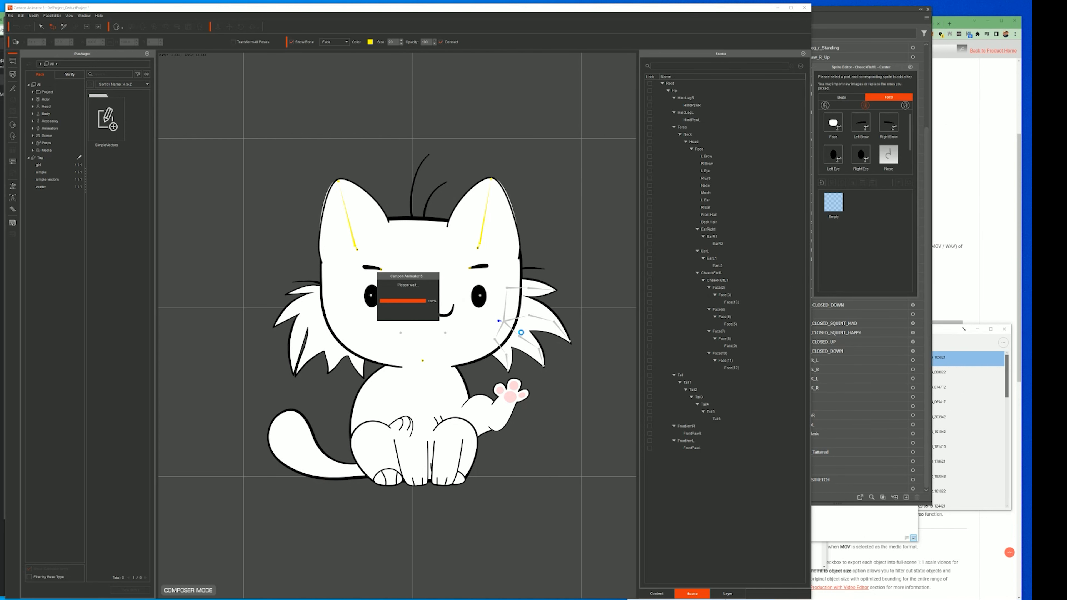
drag(513, 308, 538, 315)
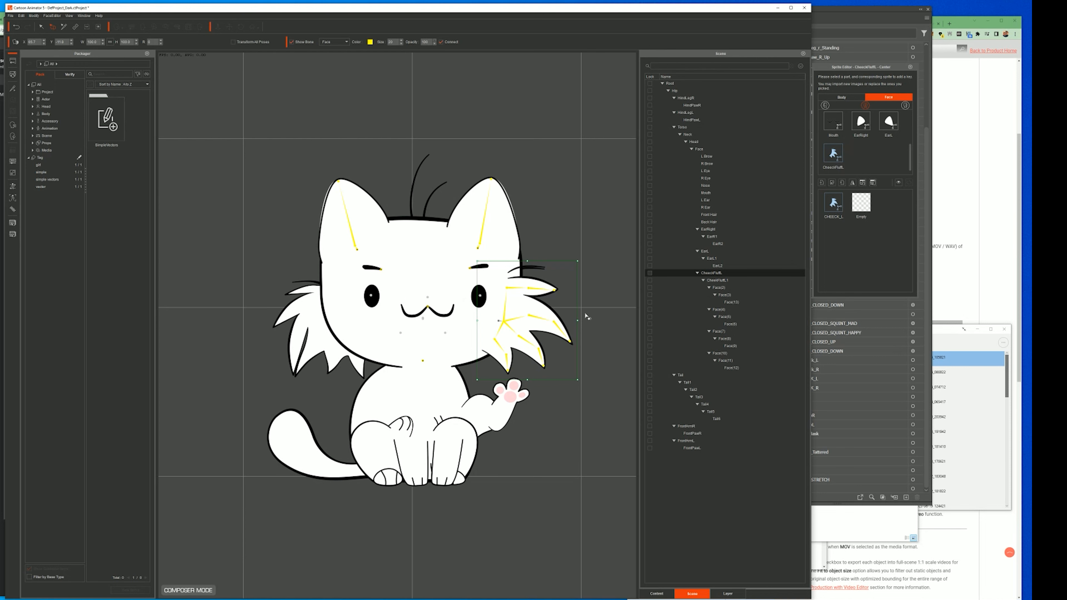
click(499, 320)
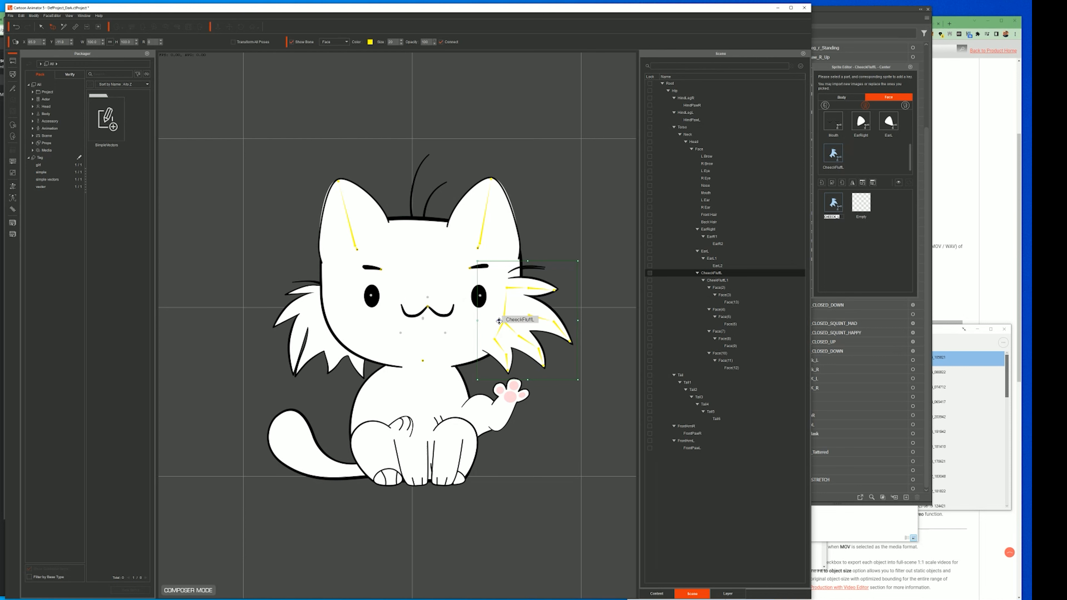
drag(499, 321, 497, 320)
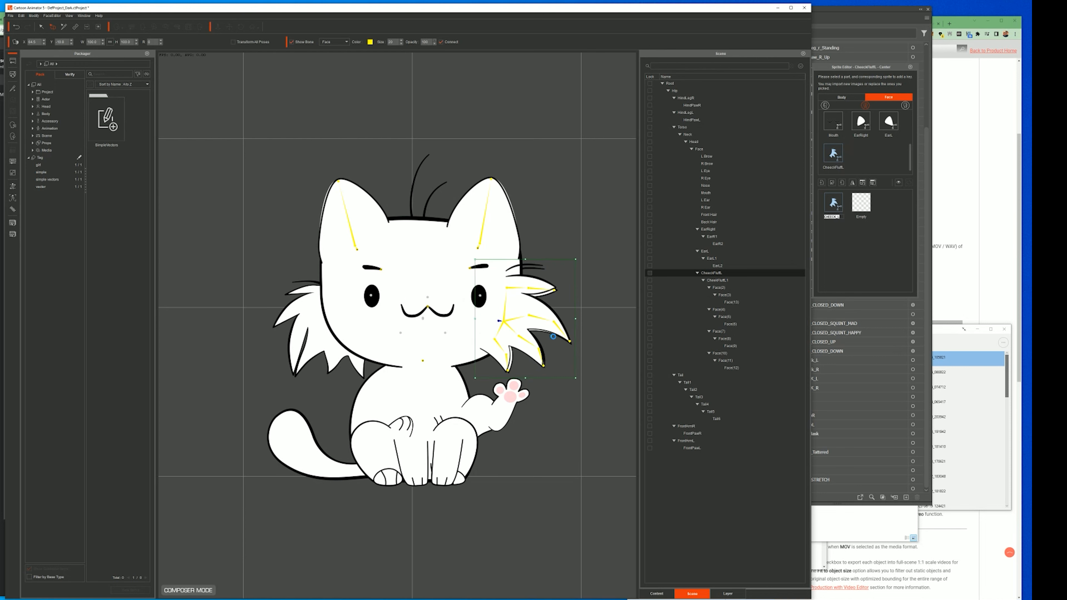
key(ctrl+z)
Step: Open bone editing for the cheek fluff sprite and hide the Root reference image in the layer list
click(13, 87)
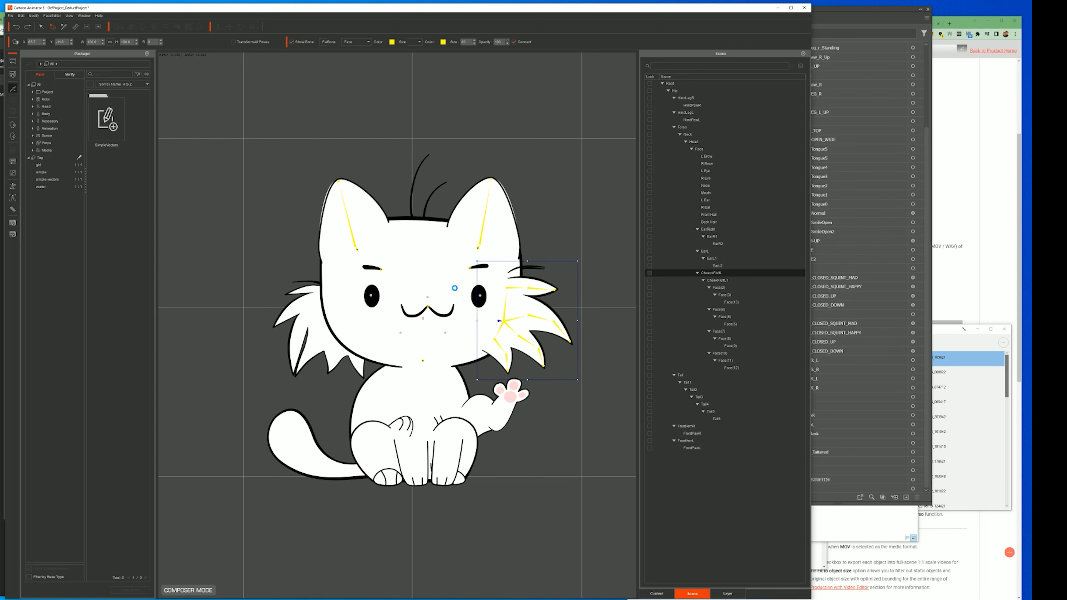
drag(501, 321, 491, 318)
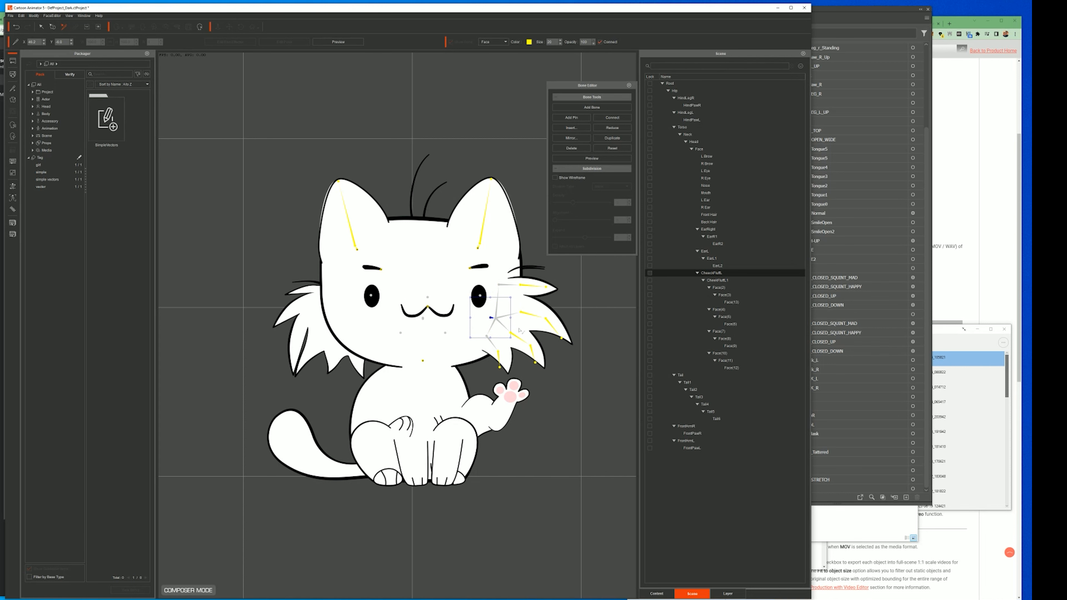
key(ctrl+z)
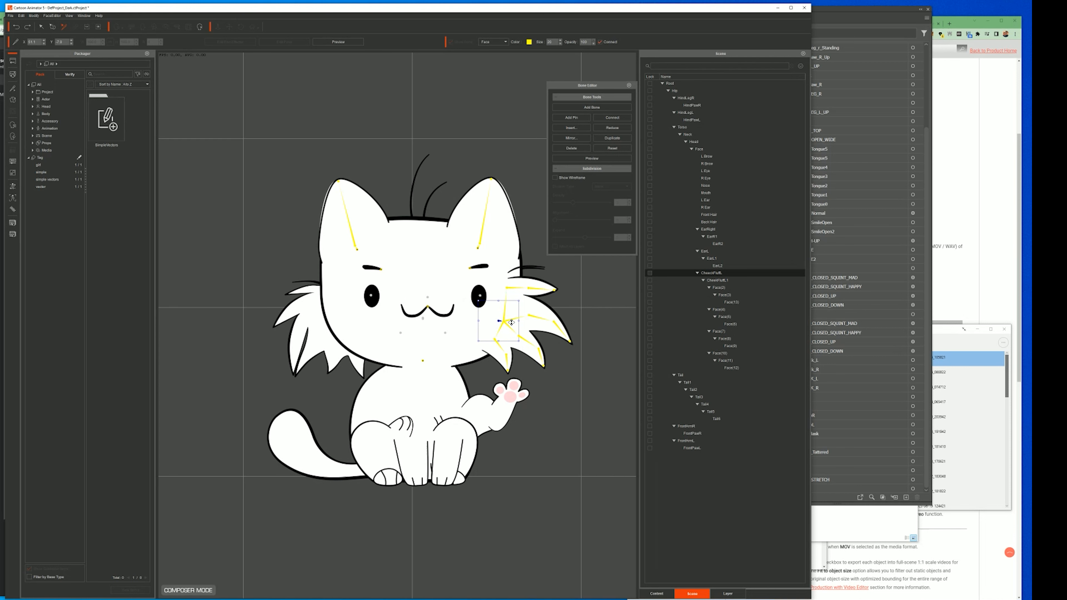
click(491, 192)
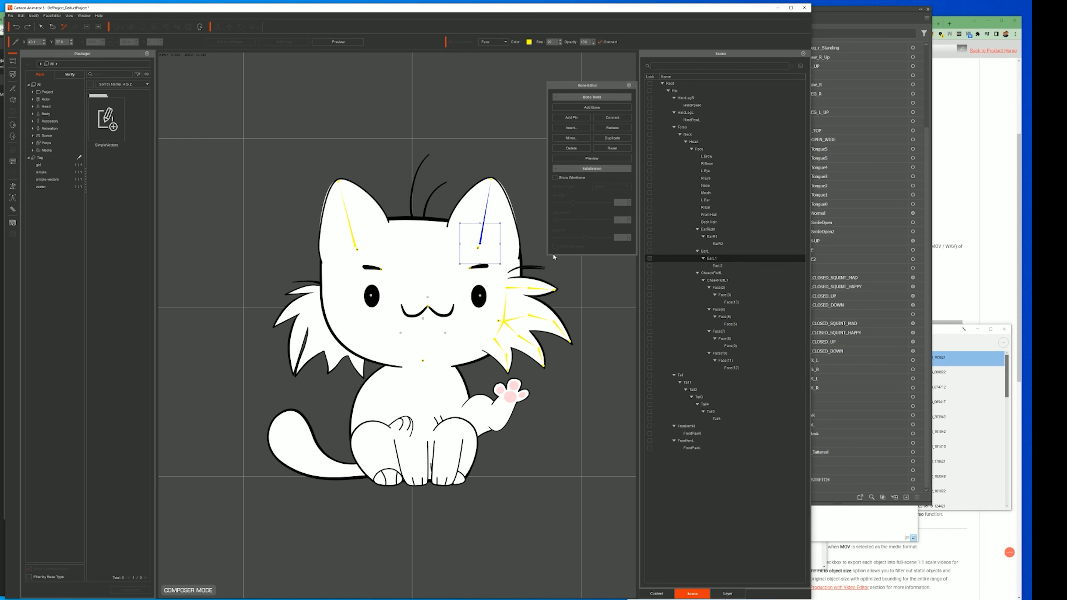
click(508, 289)
click(592, 107)
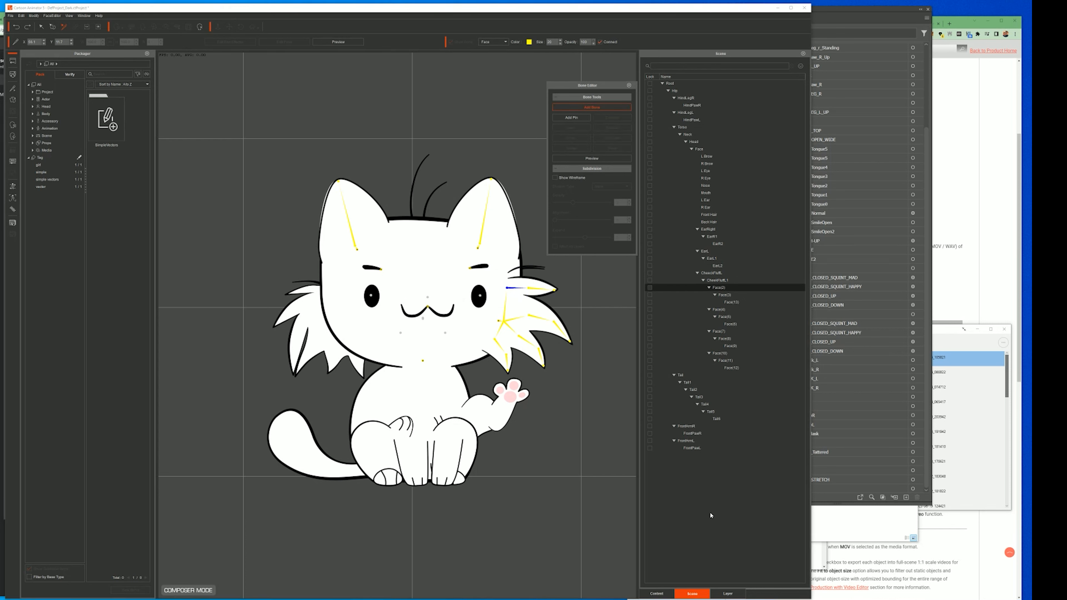
click(727, 593)
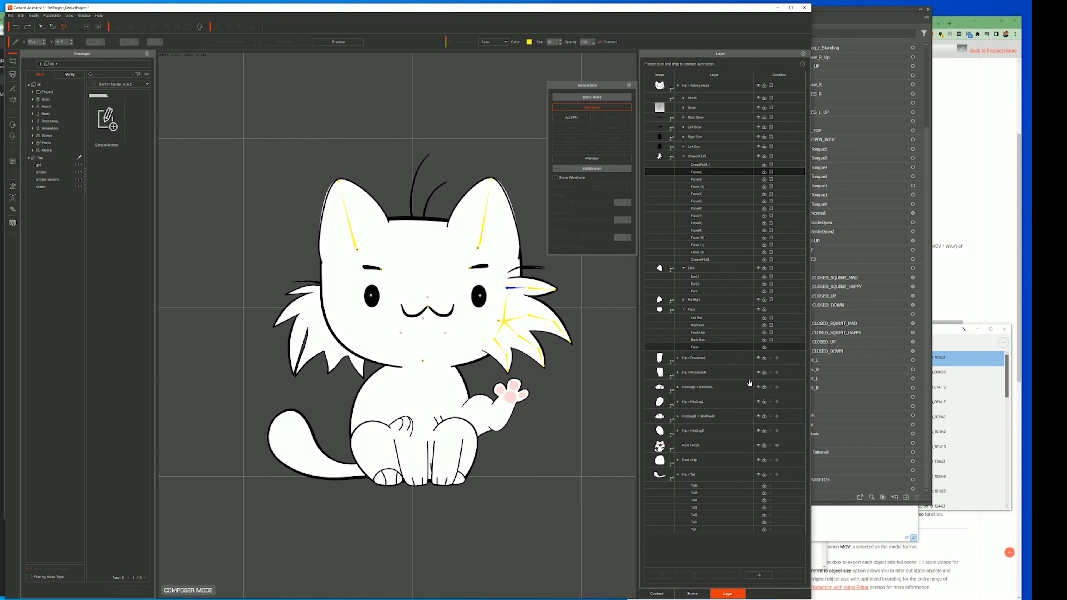
click(755, 446)
Step: Branch a bone chain from the base joint of the CheeckFluffL upper spike, following the whisker line above it to its tip
scroll(540, 300, up, 5)
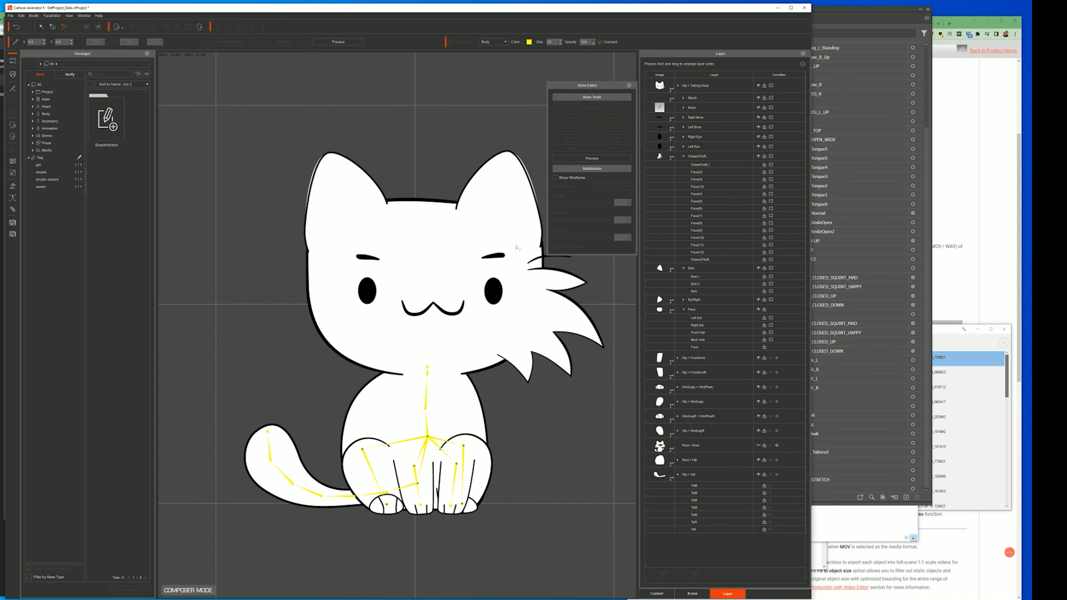
scroll(540, 300, down, 4)
scroll(395, 326, up, 8)
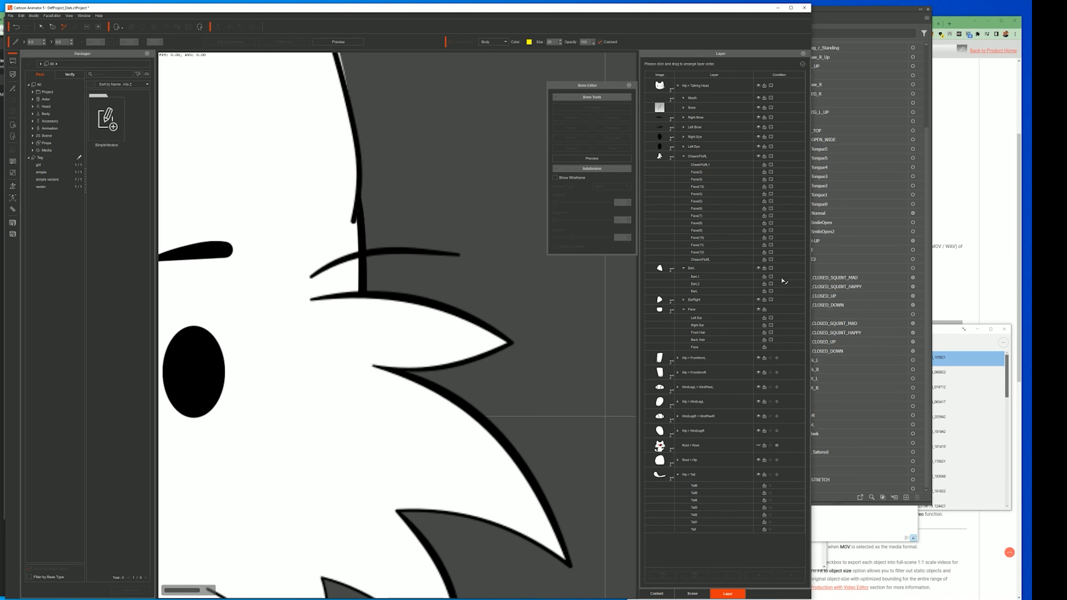
click(698, 157)
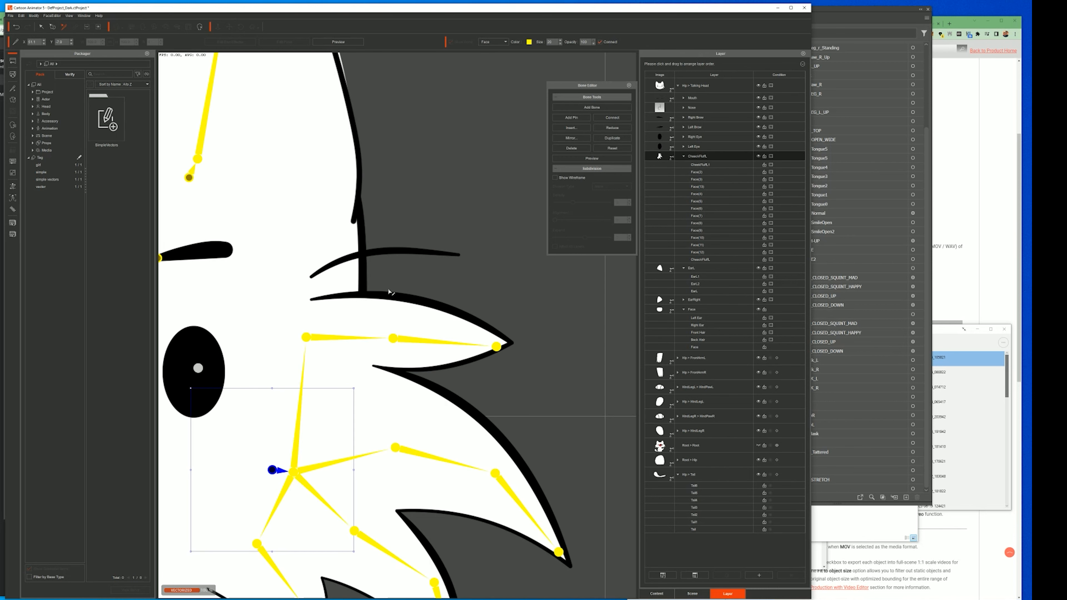
click(305, 339)
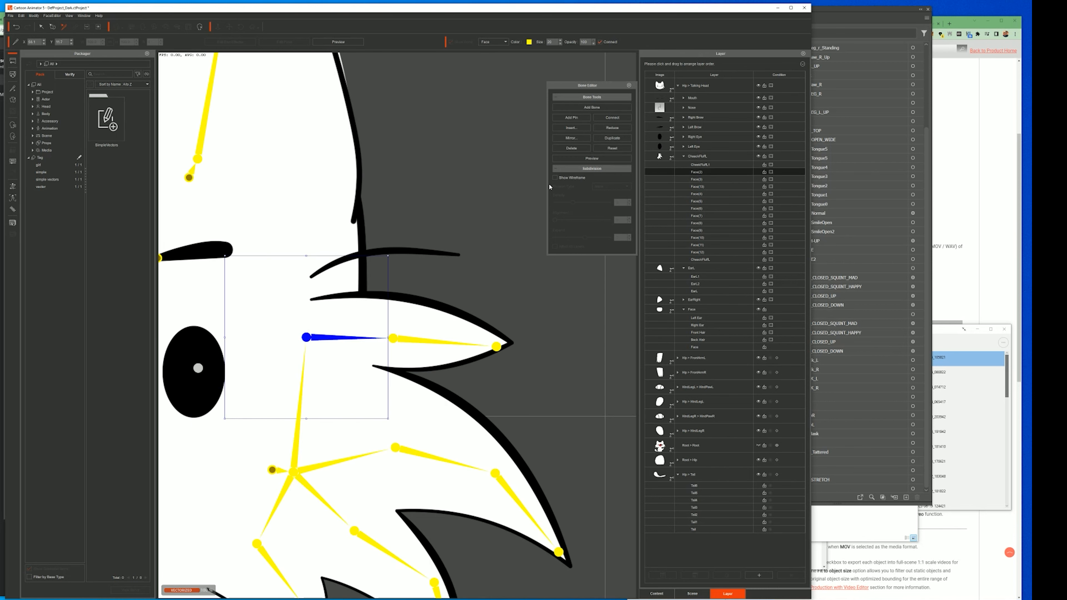
click(311, 277)
click(367, 253)
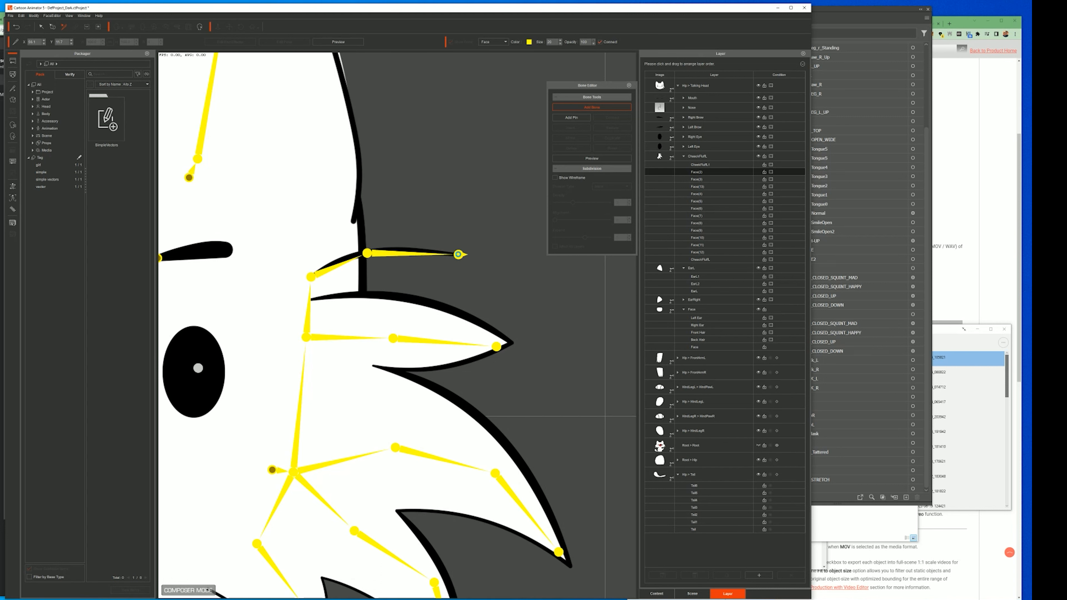
double_click(458, 254)
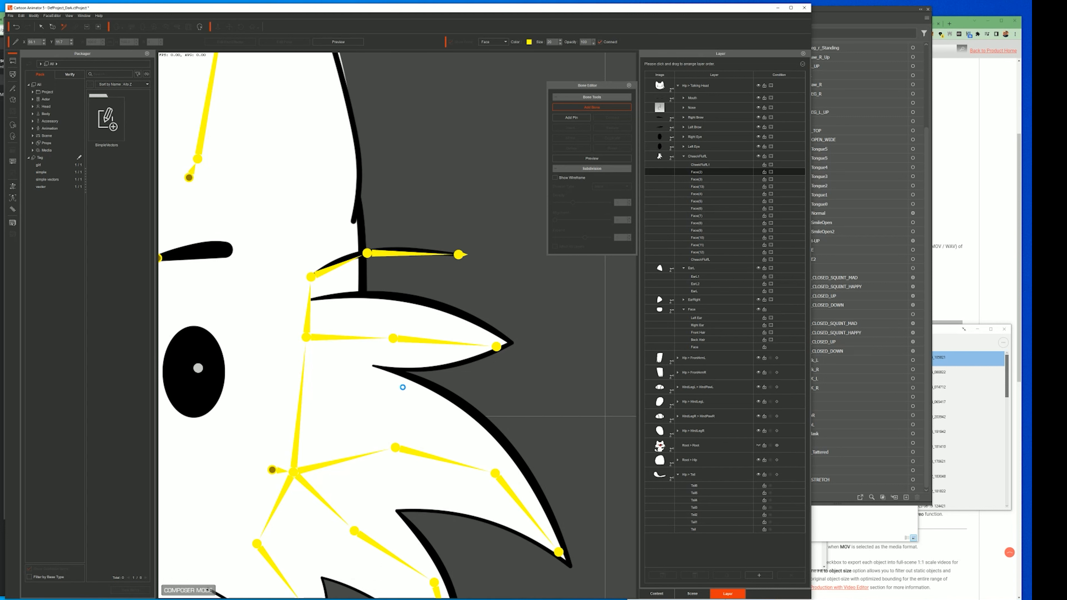
click(372, 317)
Step: Show the Root reference image again and start a new face bone root with a short hub bone on the opposite cheek
scroll(372, 317, down, 8)
drag(281, 404, 450, 423)
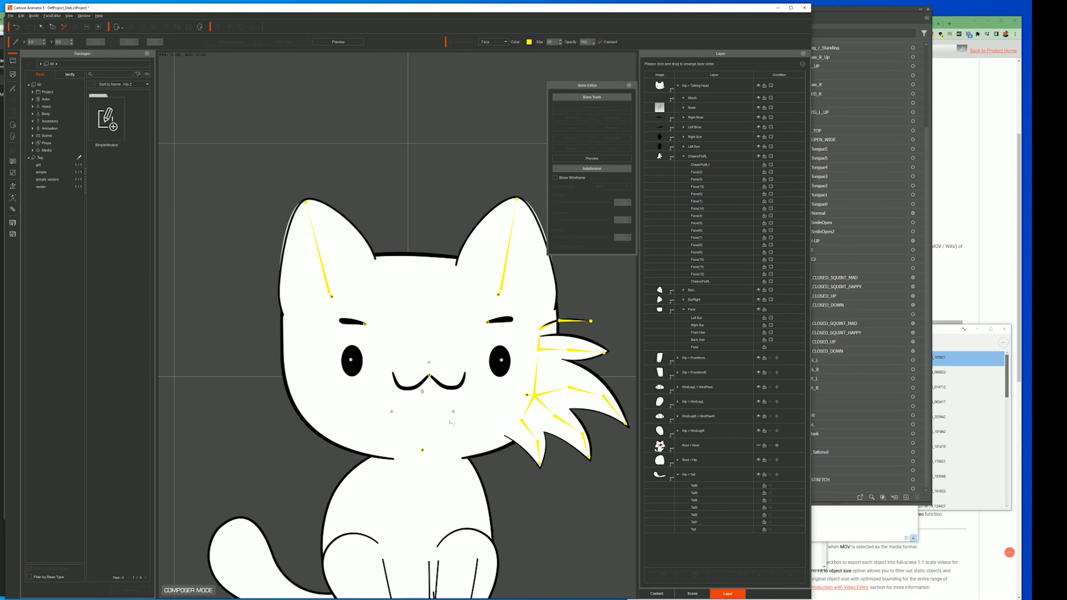
scroll(450, 423, up, 2)
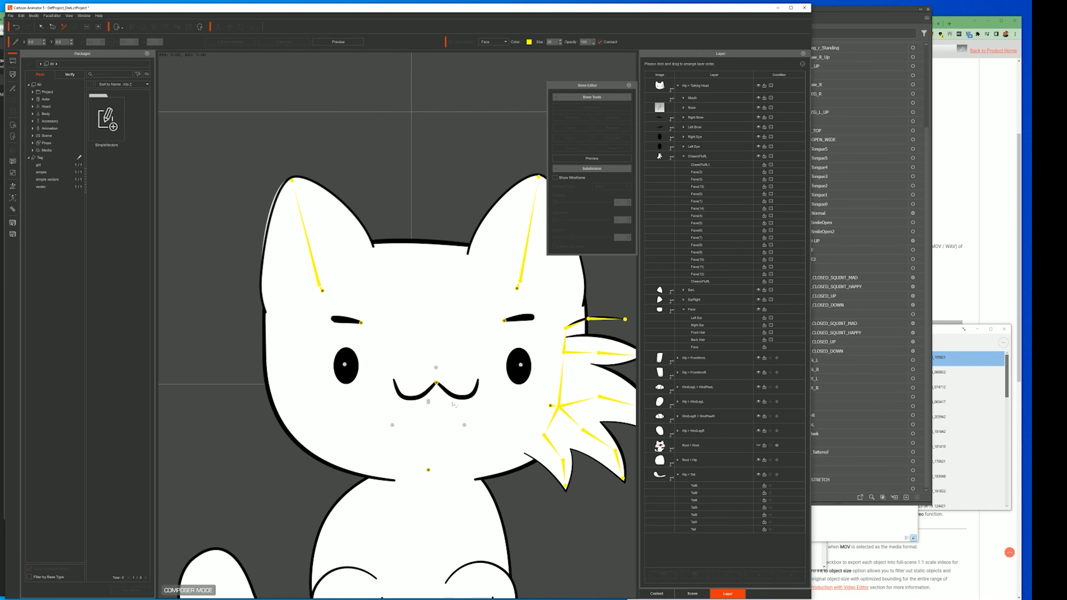
click(429, 470)
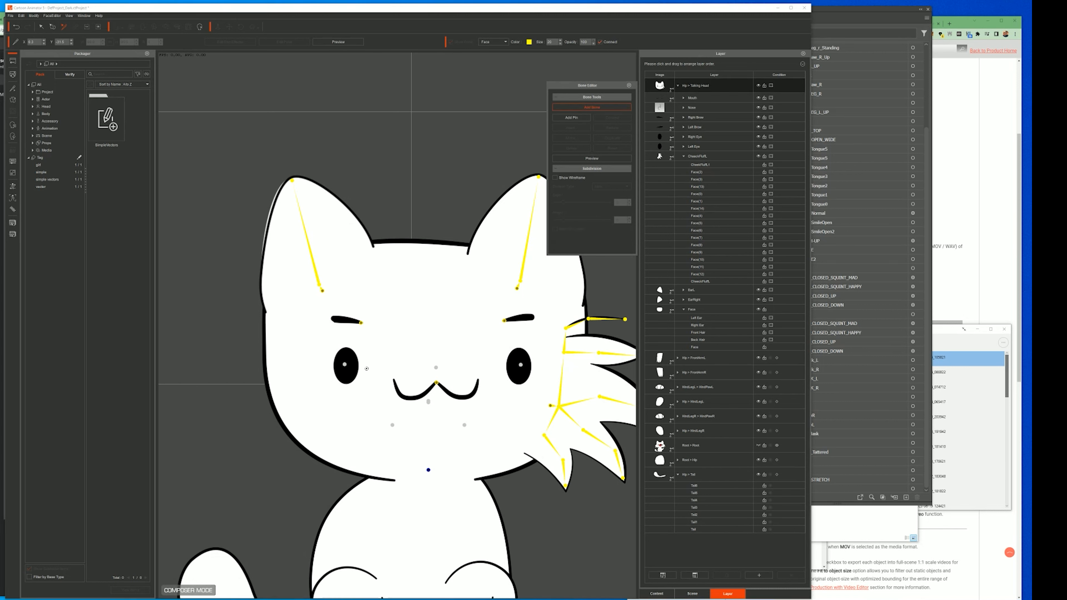
click(758, 446)
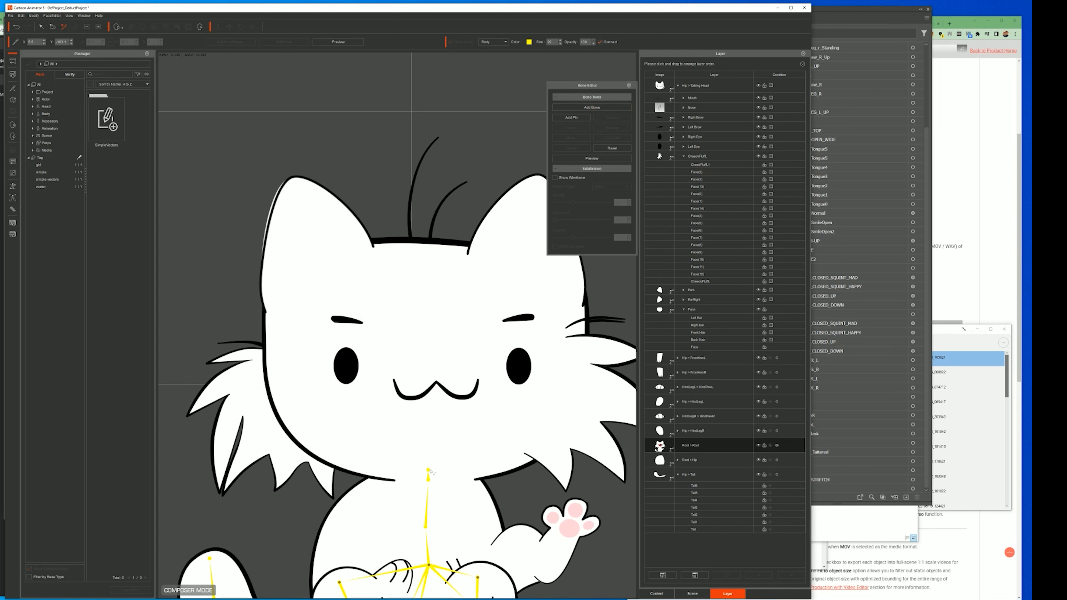
click(433, 471)
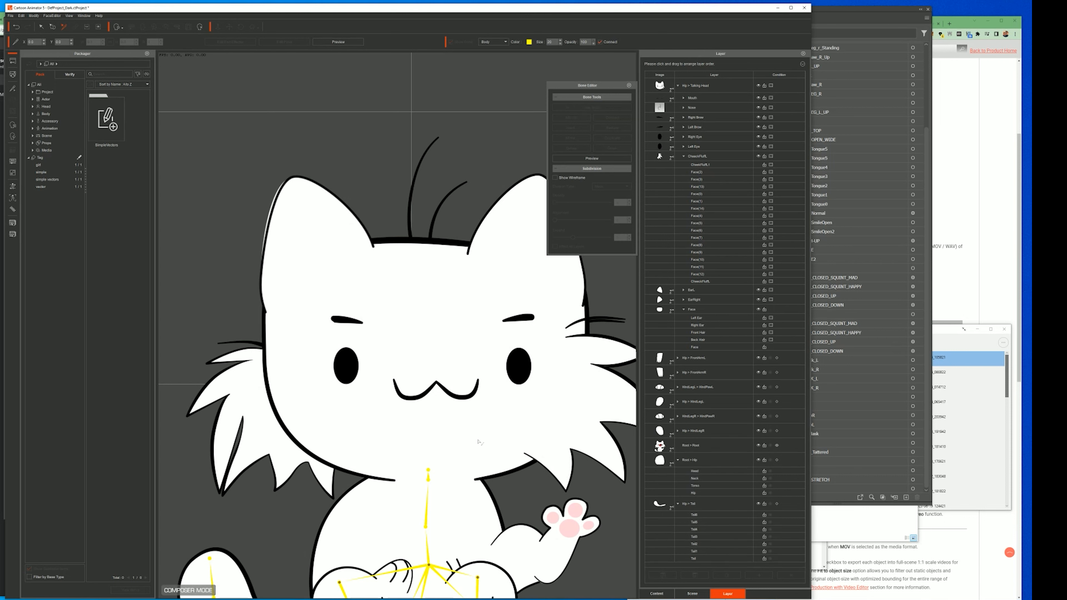
click(705, 309)
click(587, 108)
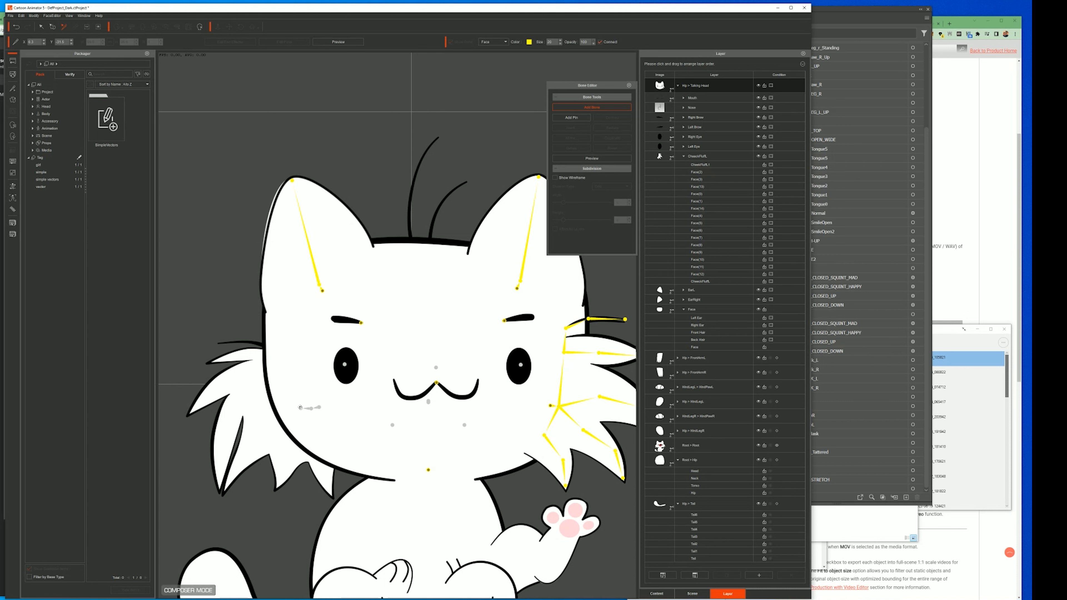
Step: Extend the new cheek root with a bone branch running up and out along the whisker line to its tip
click(283, 350)
click(233, 342)
right_click(284, 350)
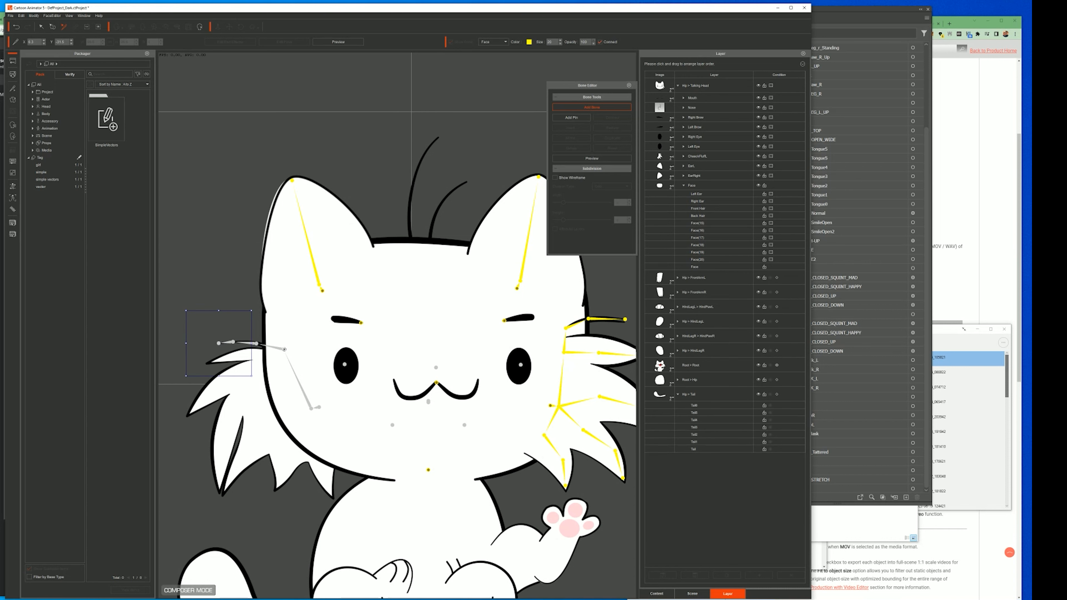
Step: Add a second bone branch from the cheek hub along the spike just below the whisker and adjust its outer joints
click(311, 407)
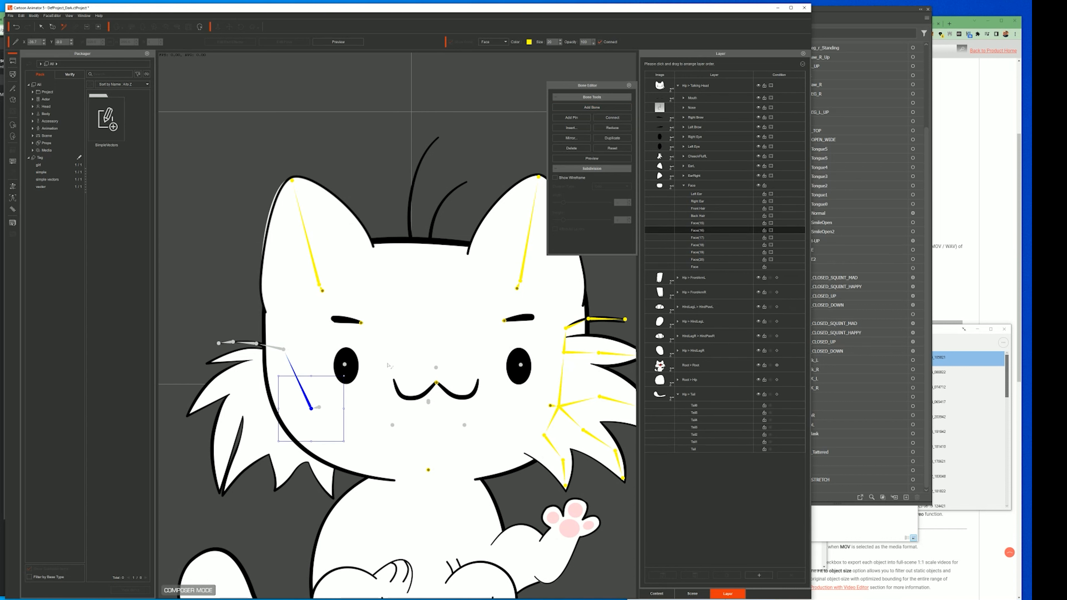
click(598, 119)
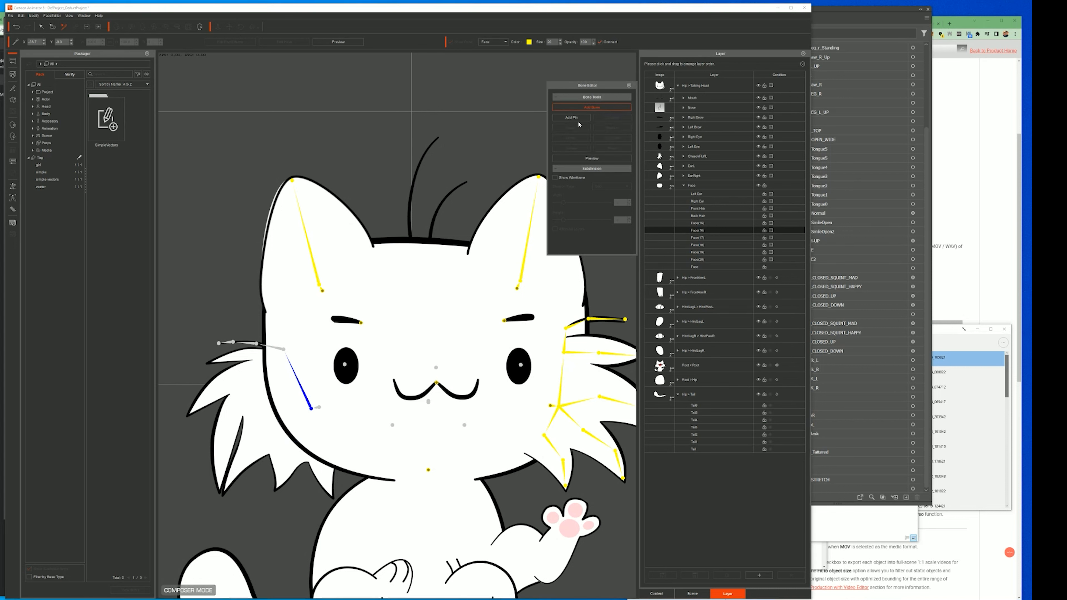
click(276, 367)
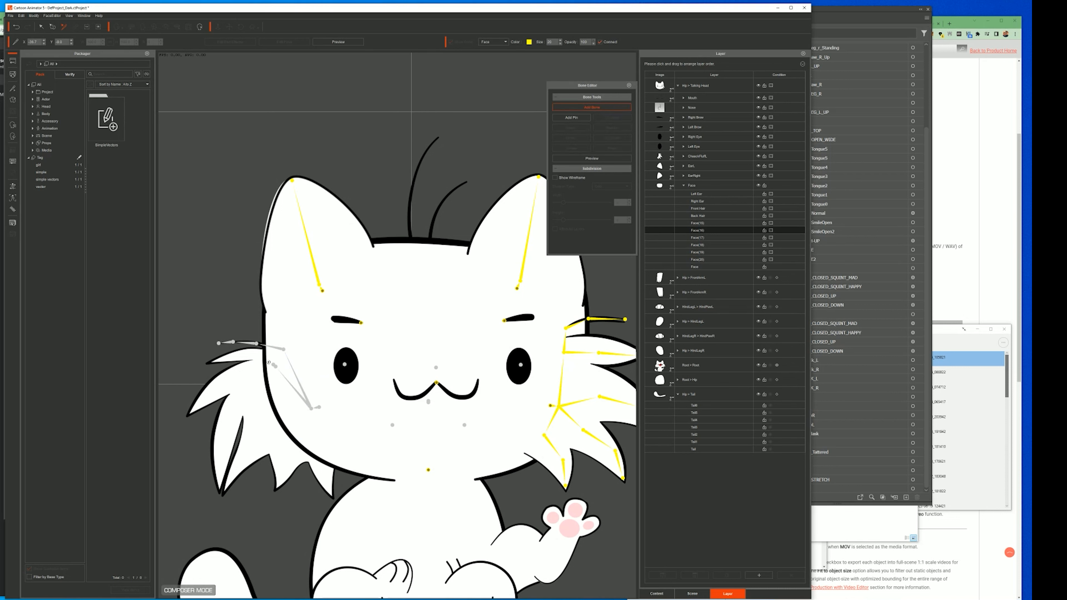
click(263, 355)
click(593, 107)
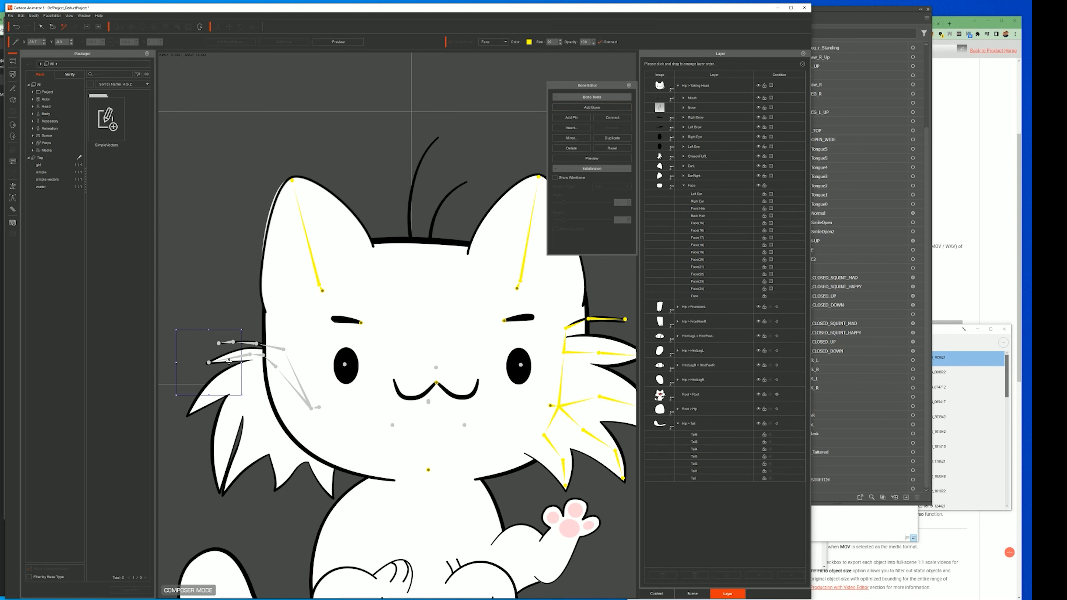
drag(207, 362, 230, 357)
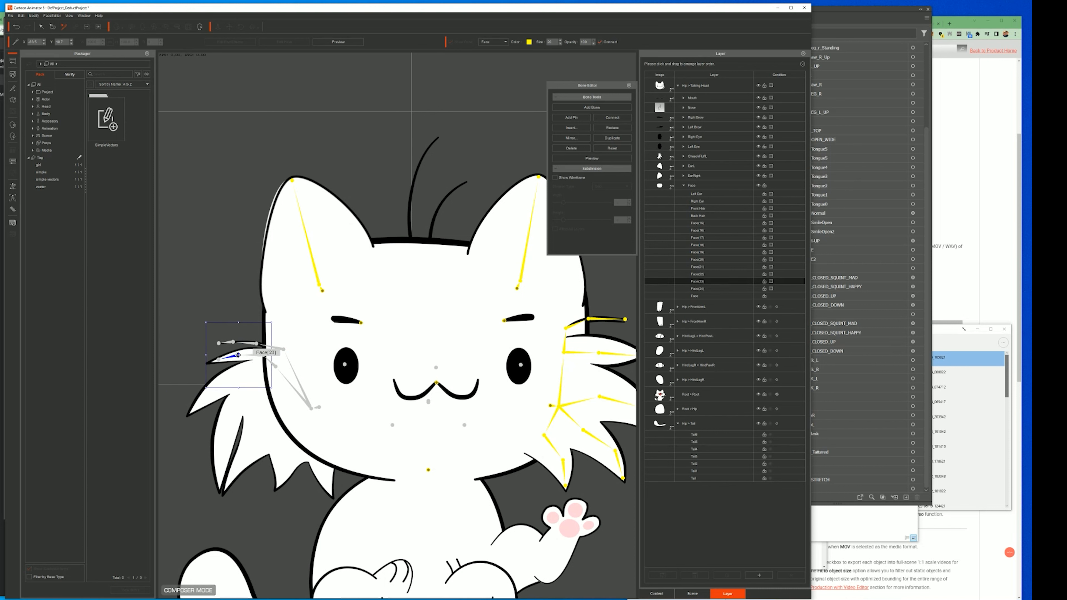
click(209, 362)
drag(209, 362, 208, 363)
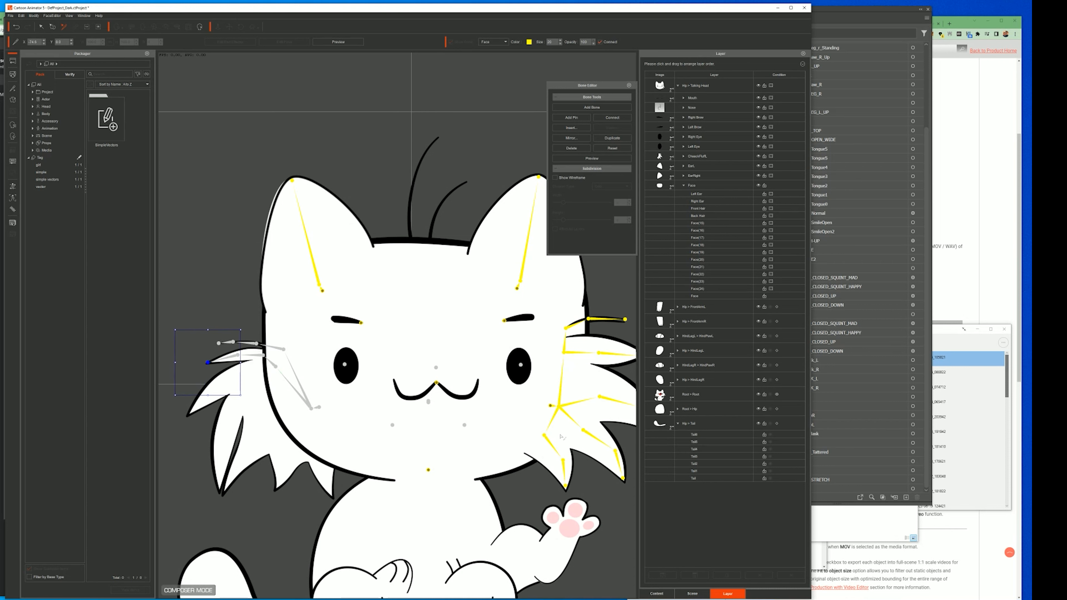
Step: Delete the hub bone with both of its branches on the new cheek, keeping only the root bone
click(312, 409)
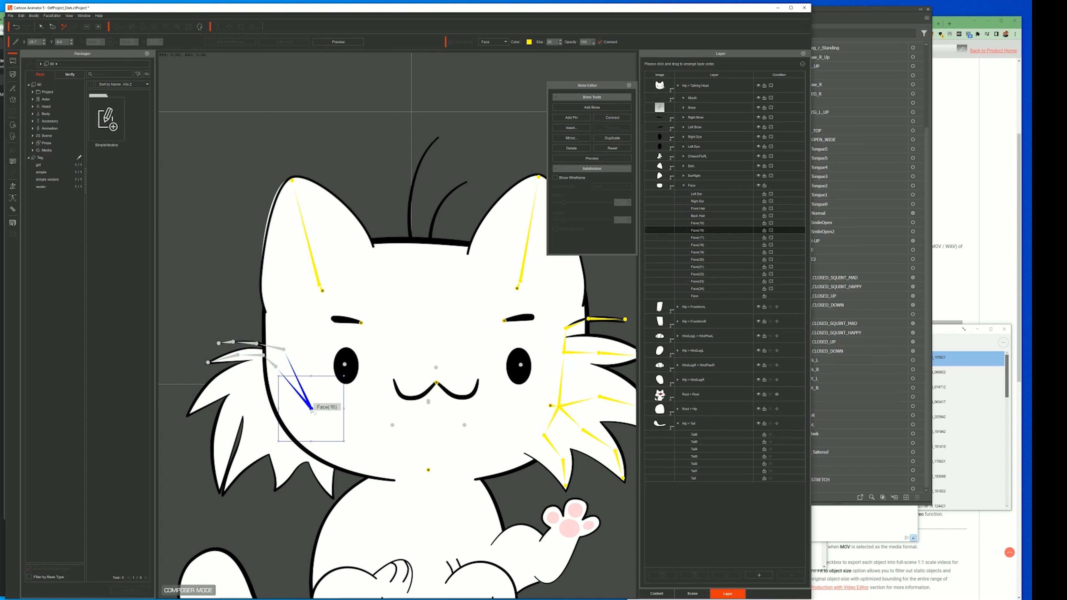
click(571, 148)
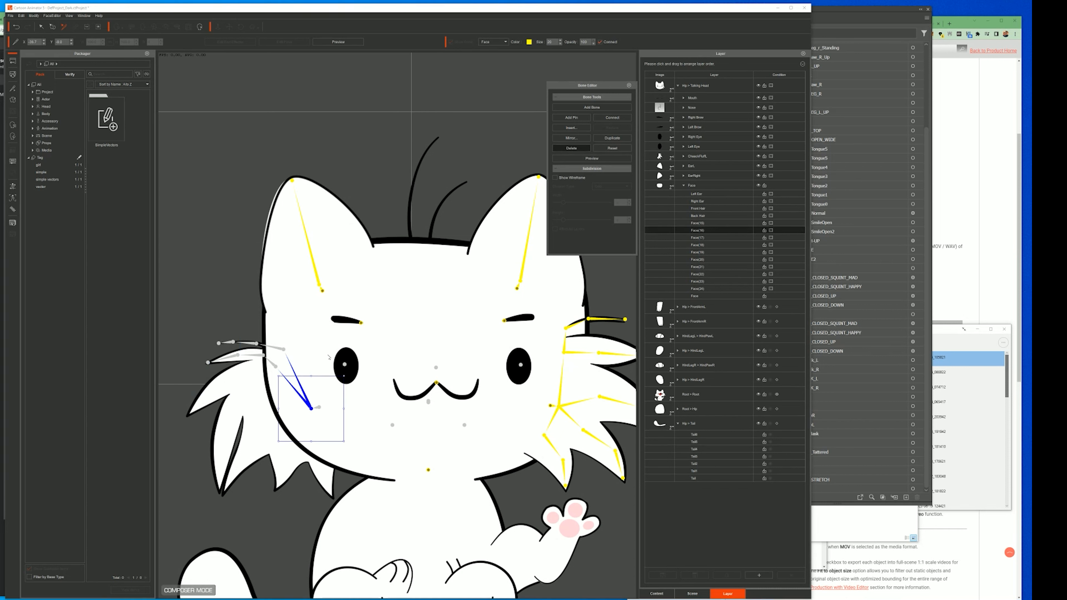
click(312, 408)
Step: Add a short hub bone to the remaining cheek root and continue the chain along the inner side of the long downward spike
click(319, 407)
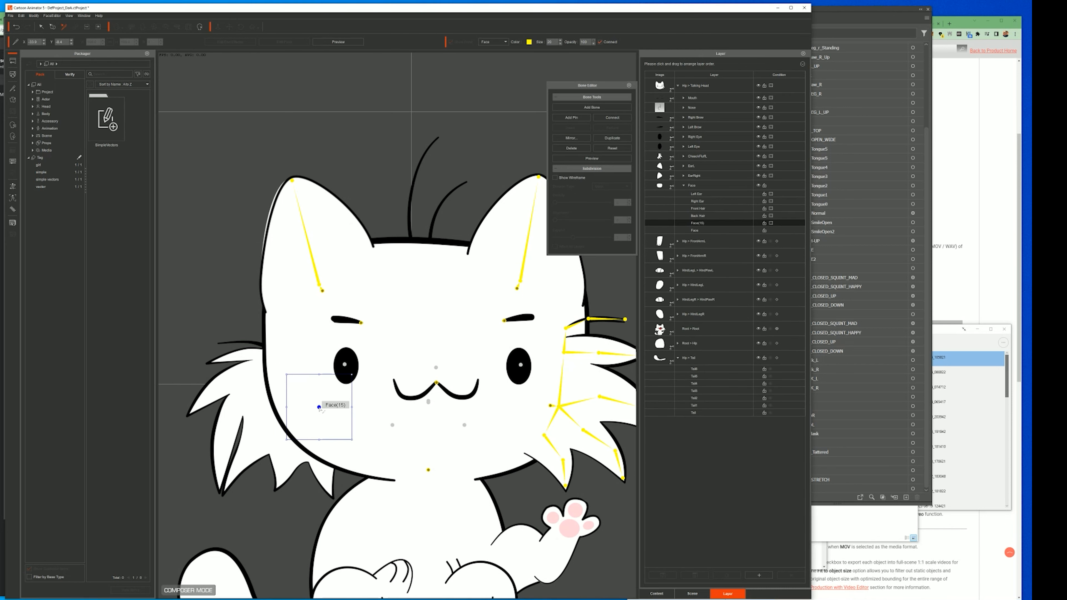
click(592, 108)
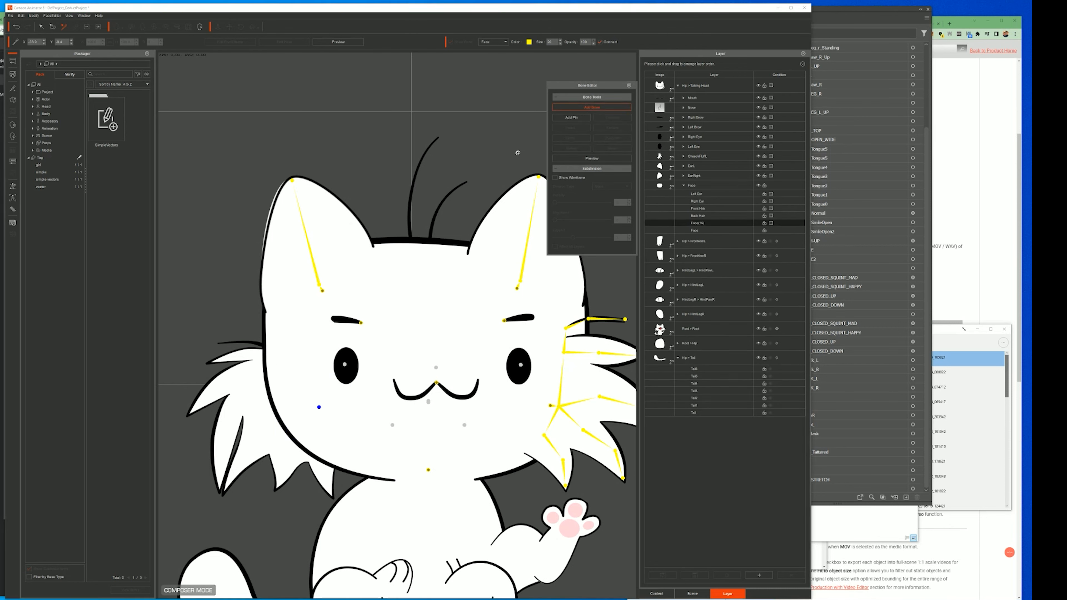
click(318, 407)
click(310, 409)
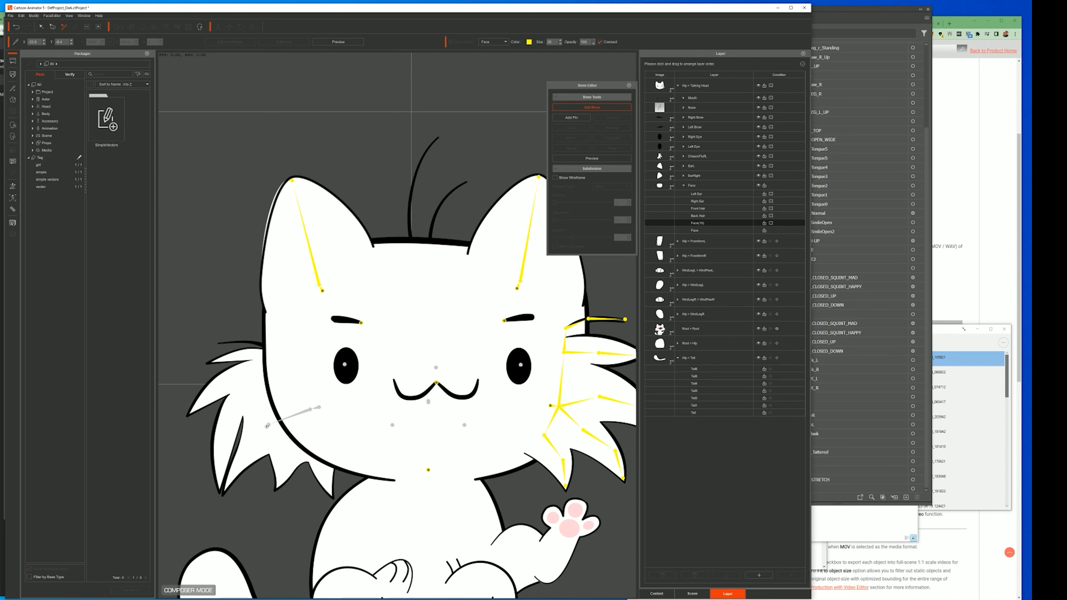
click(261, 430)
click(245, 454)
Step: Add another bone chain from the hub joint along the outer side of the long downward spike to its tip
click(310, 409)
click(592, 107)
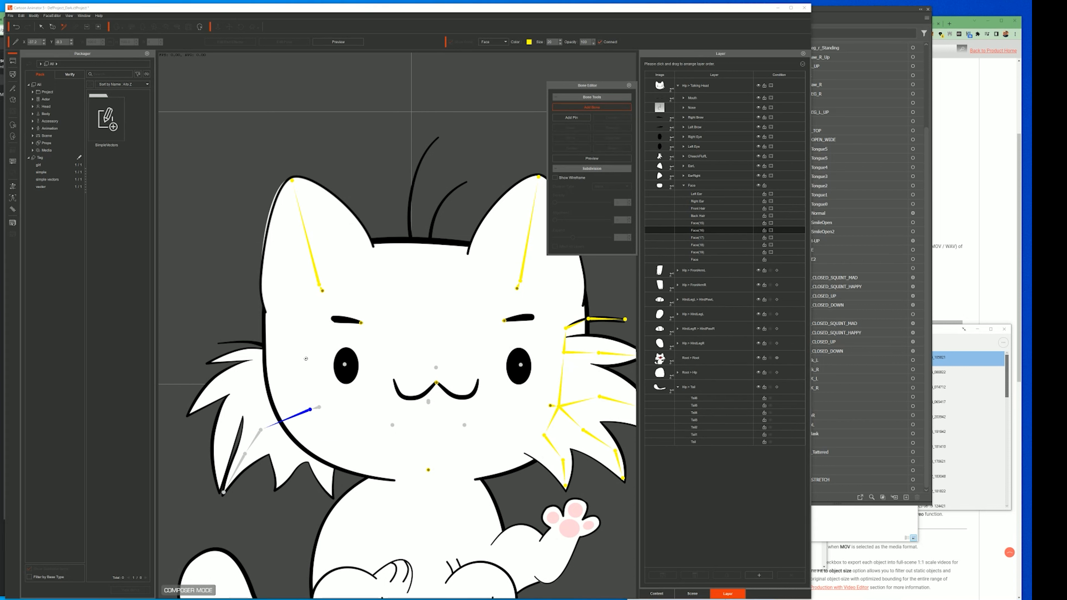
click(261, 398)
click(223, 443)
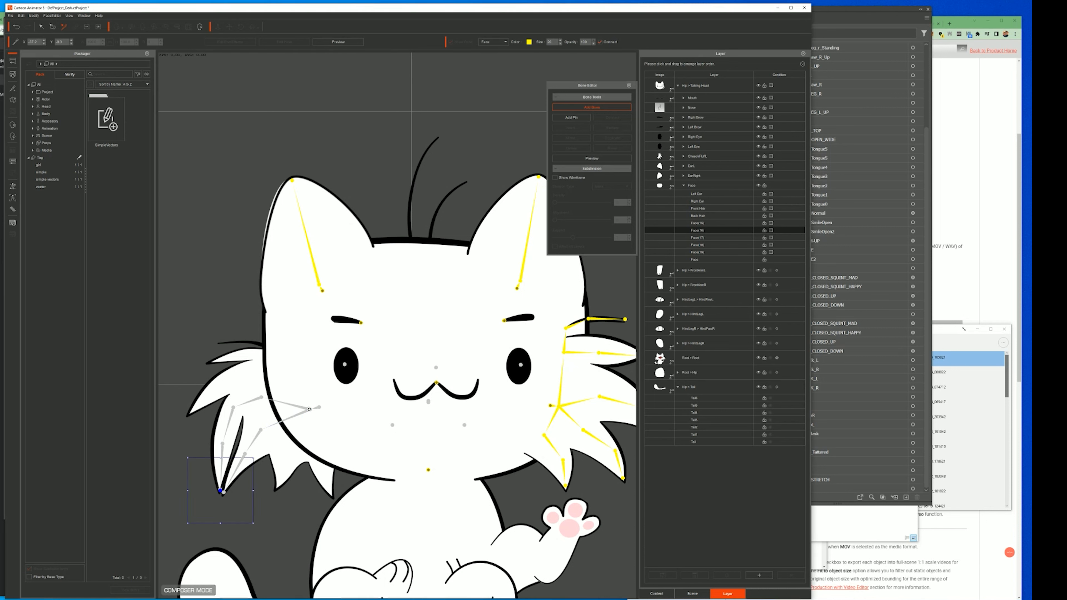
right_click(310, 409)
Step: Add a bone chain from the cheek hub joint down to the tip of the next spike inward from the long downward spike
click(310, 409)
click(592, 108)
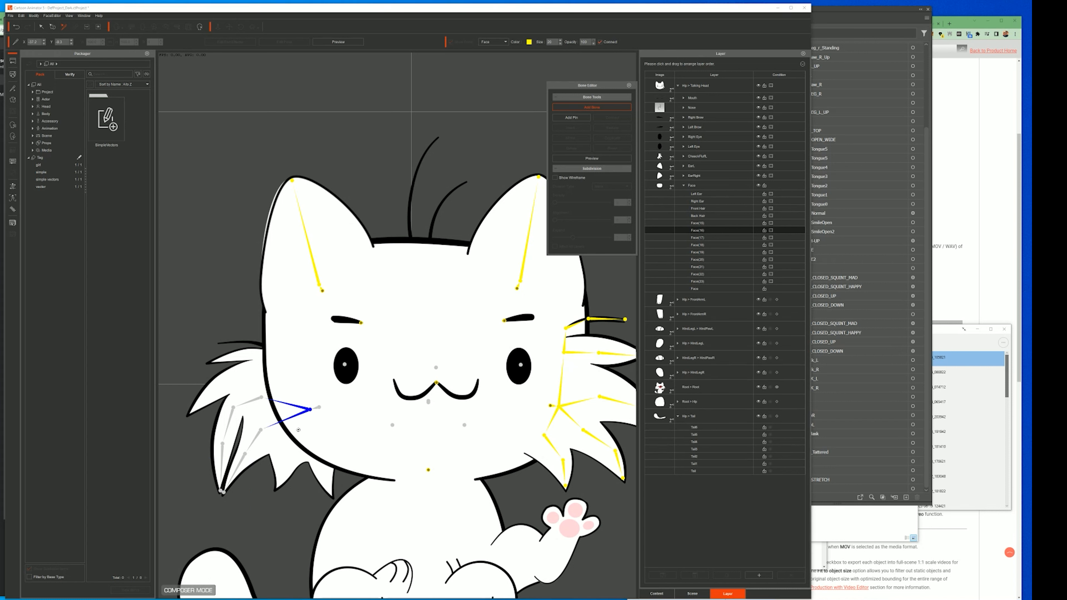
click(291, 447)
click(286, 460)
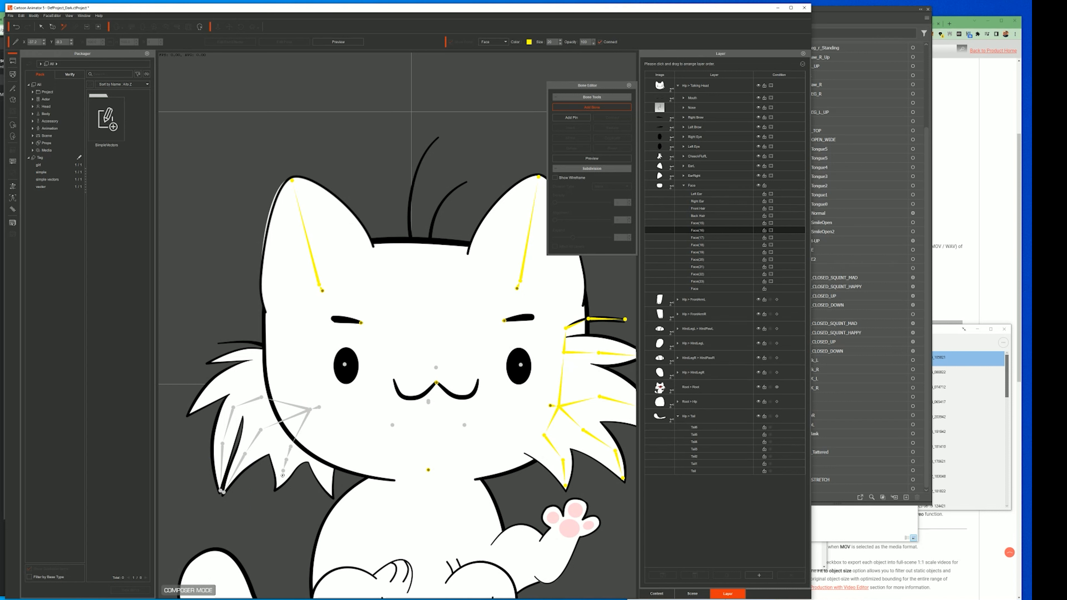
click(277, 488)
right_click(310, 411)
right_click(309, 410)
Step: Add another bone chain from the hub joint to the tip of the innermost lower spike of the cheek fluff
click(310, 410)
click(592, 108)
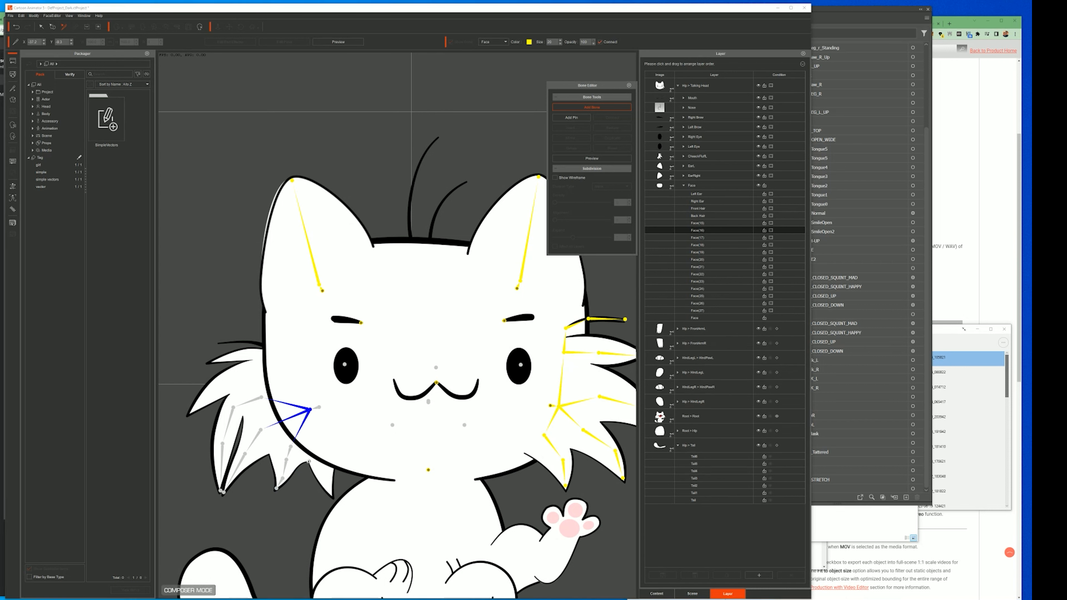
click(325, 455)
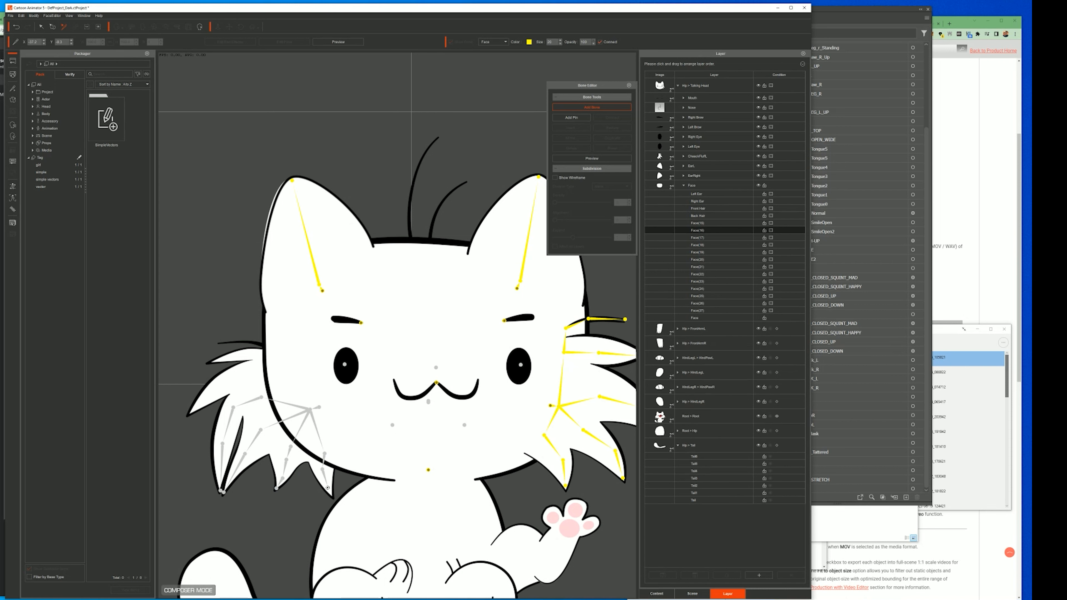
click(330, 496)
right_click(328, 414)
Step: Add a bone chain from the hub joint up to the face edge and out to the tip of the large outer spike
click(310, 410)
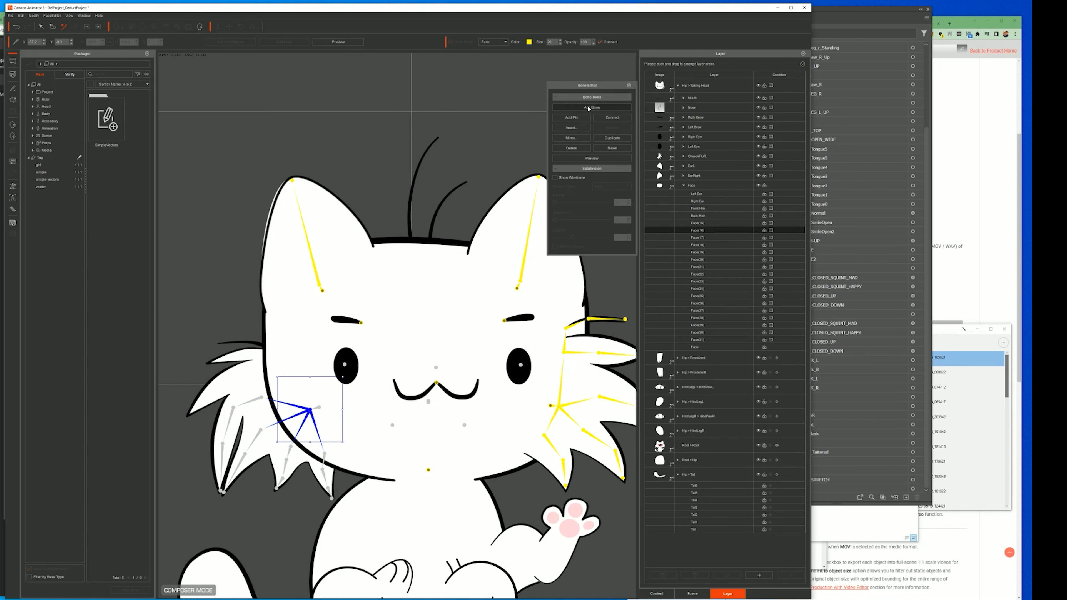
click(229, 379)
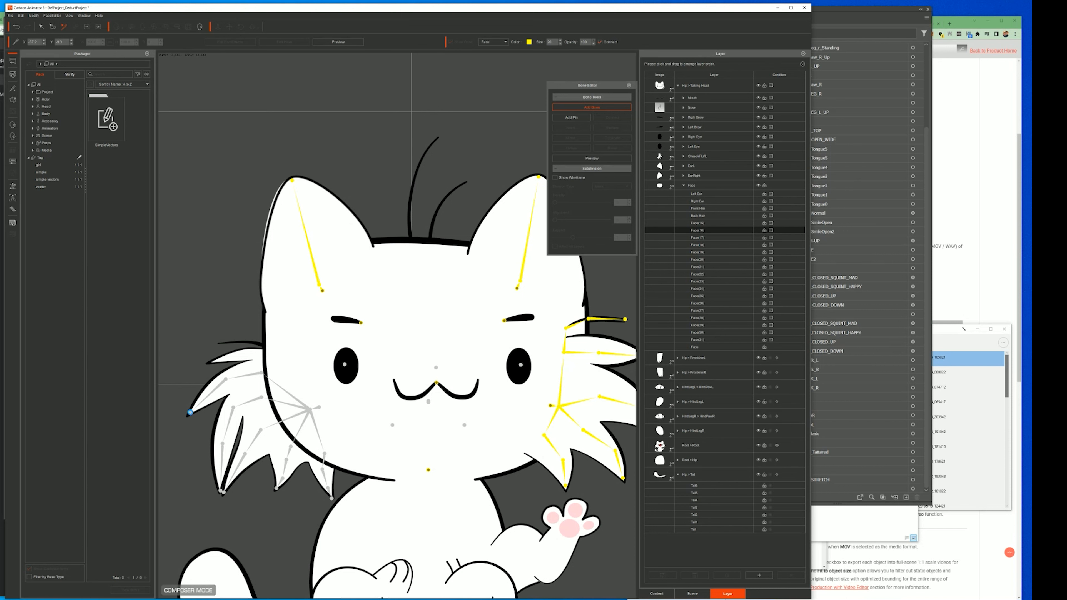
click(261, 373)
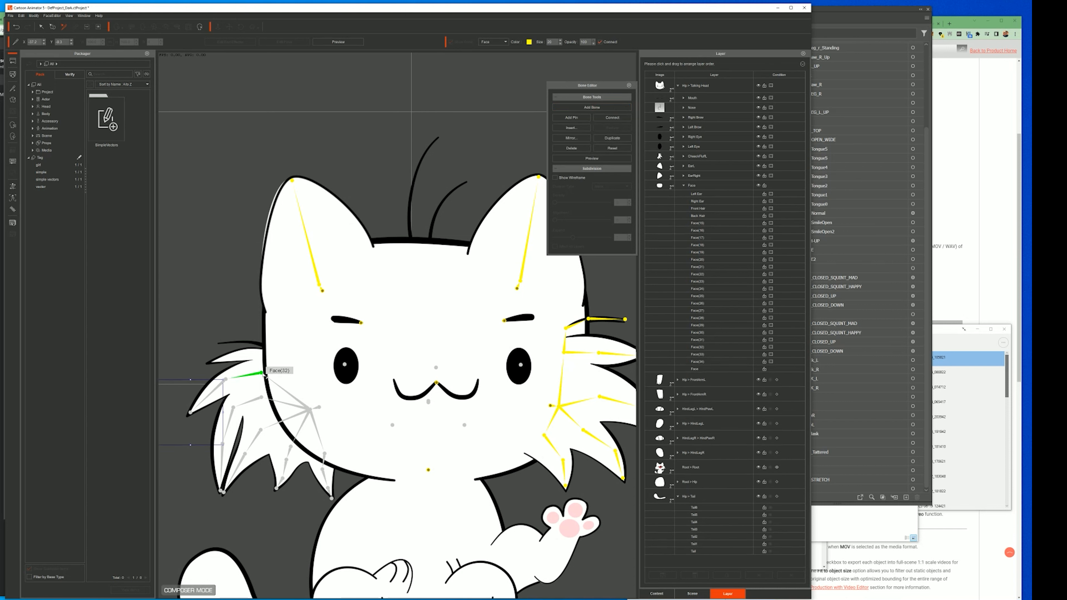
Step: Branch a bone chain from the joint at the face edge along the small upper spike to its tip
click(265, 375)
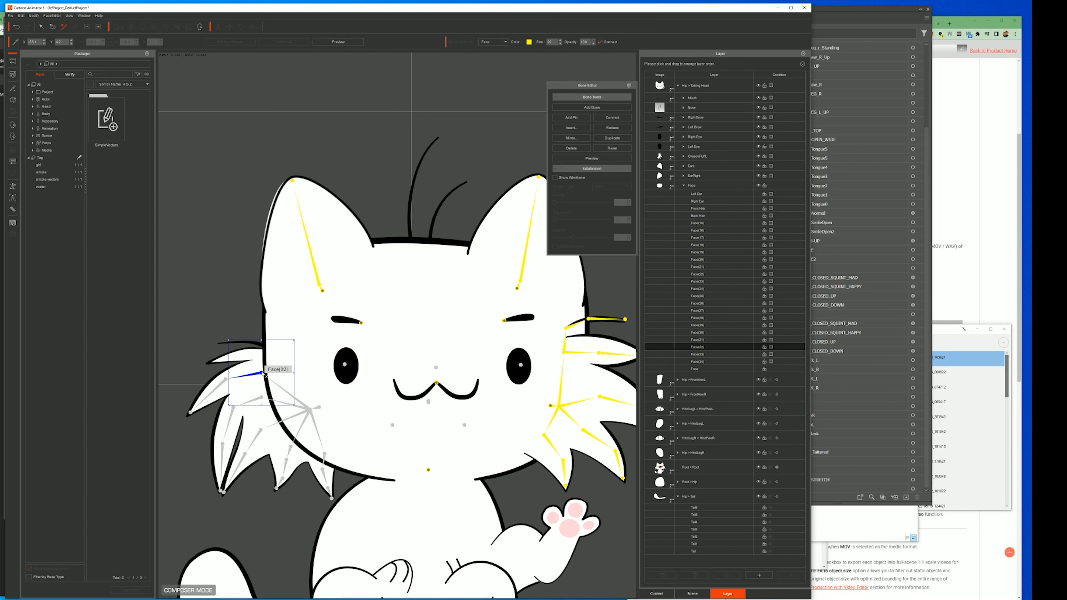
click(595, 108)
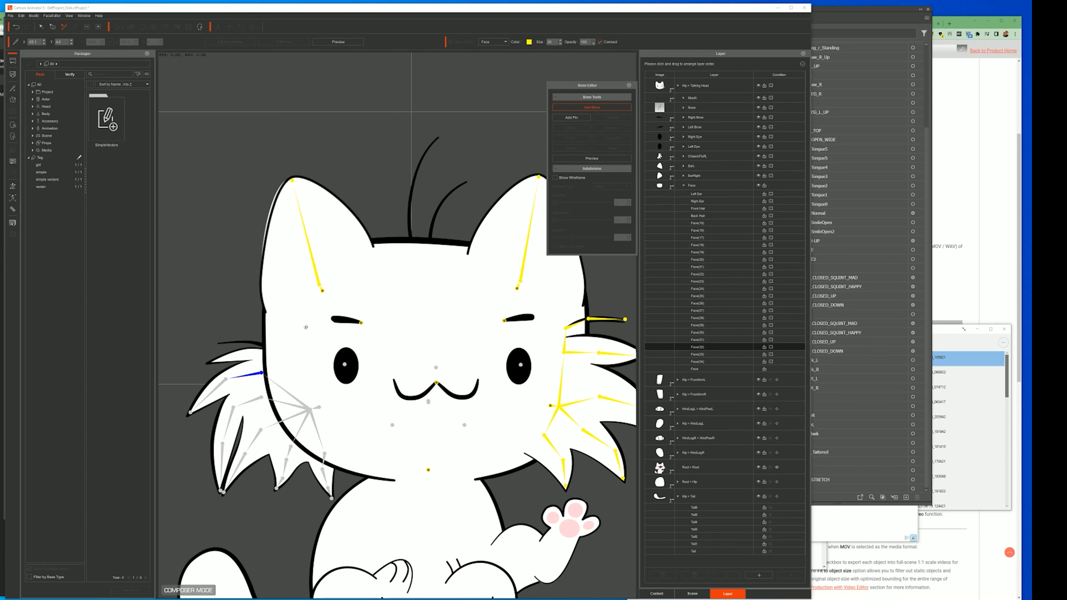
click(256, 356)
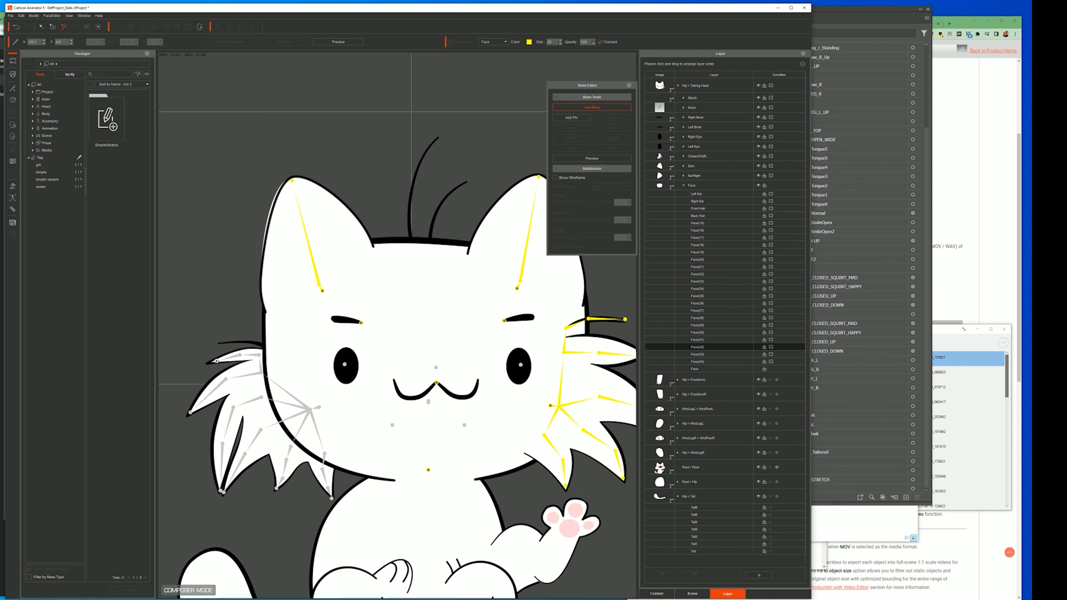
click(216, 361)
right_click(295, 395)
Step: Branch one more bone chain from the joint at the face edge up to the whisker and along it to its tip
click(262, 373)
click(595, 108)
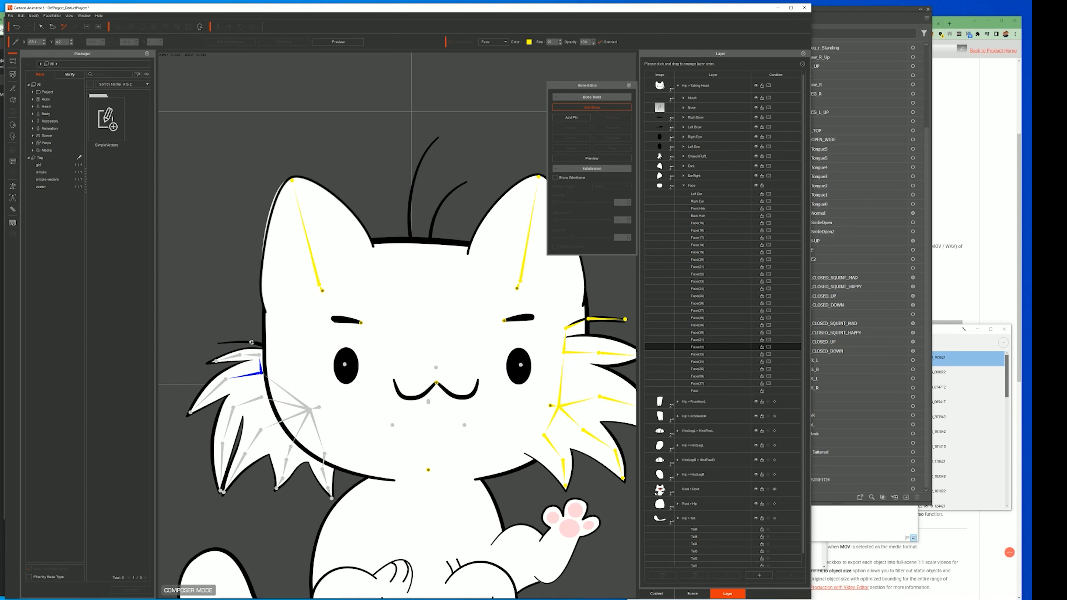
click(275, 348)
click(255, 342)
double_click(220, 343)
Step: Import the cheek fluff sprite CHEECK_R onto the root bone of the newly boned cheek
click(319, 408)
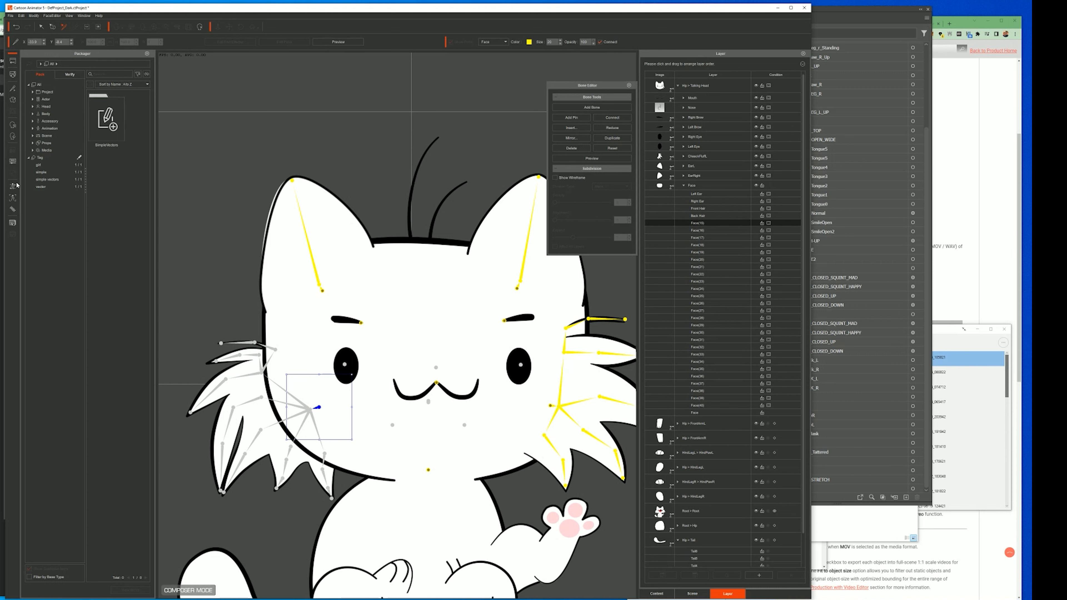
click(13, 101)
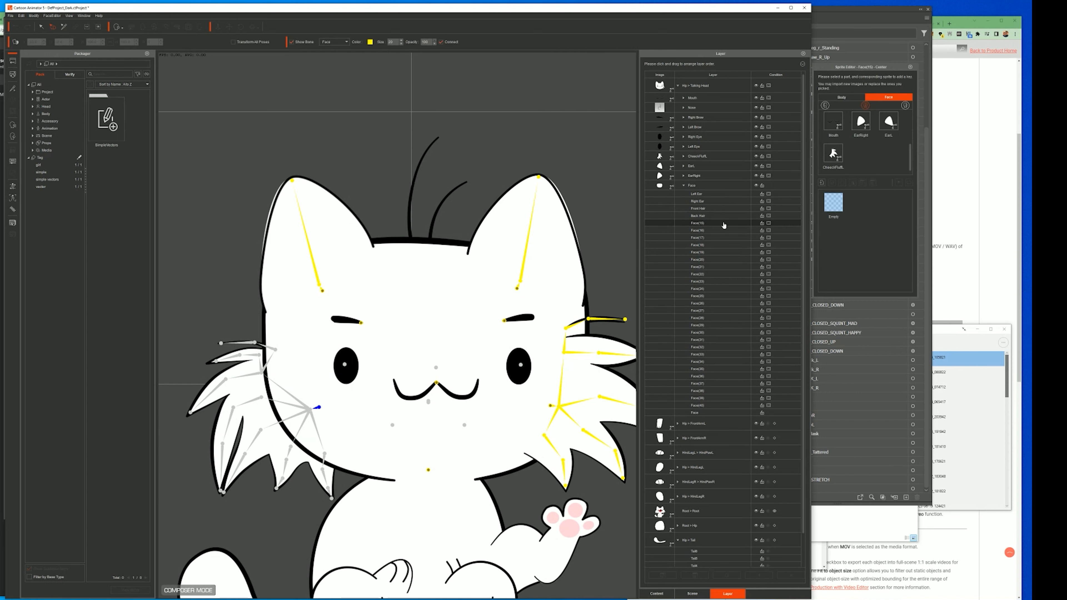
click(822, 183)
double_click(815, 118)
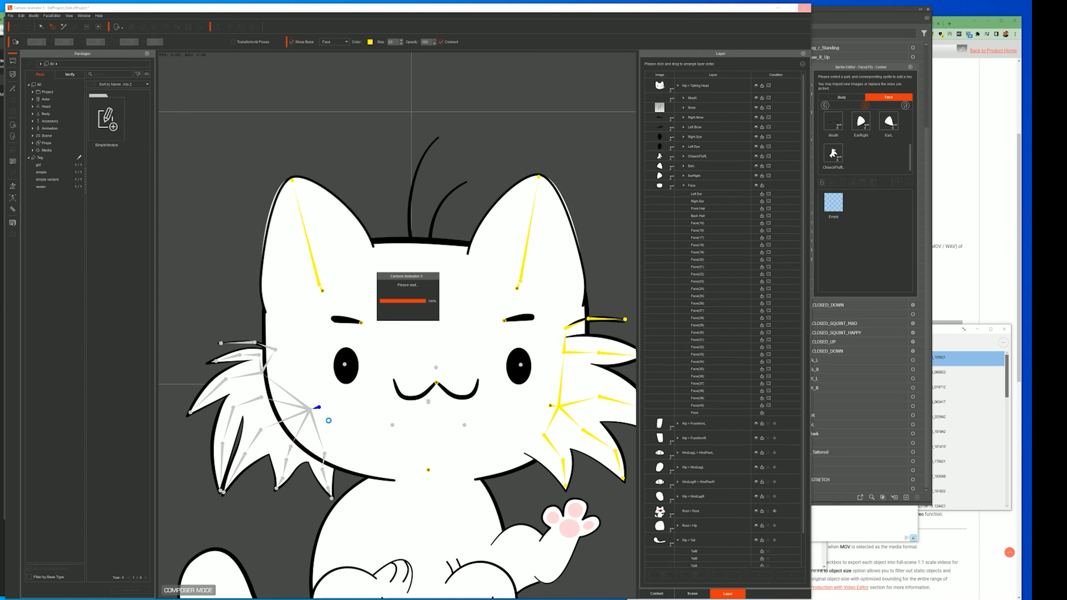
Step: Move the imported cheek sprite over the boned fluff and scale it down slightly to match the artwork underneath
drag(348, 413, 288, 420)
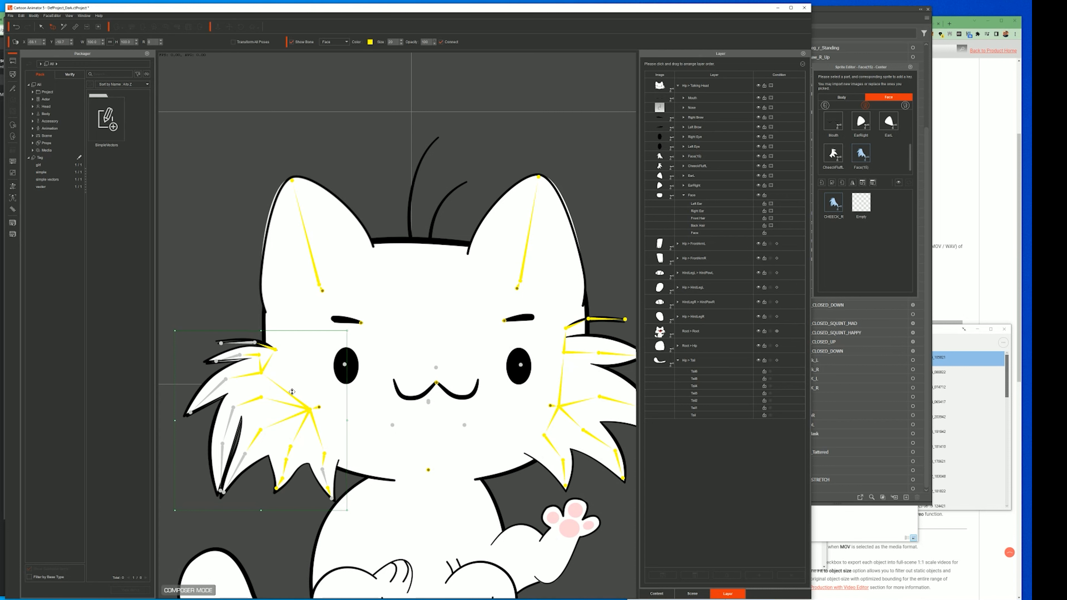
drag(175, 331, 178, 331)
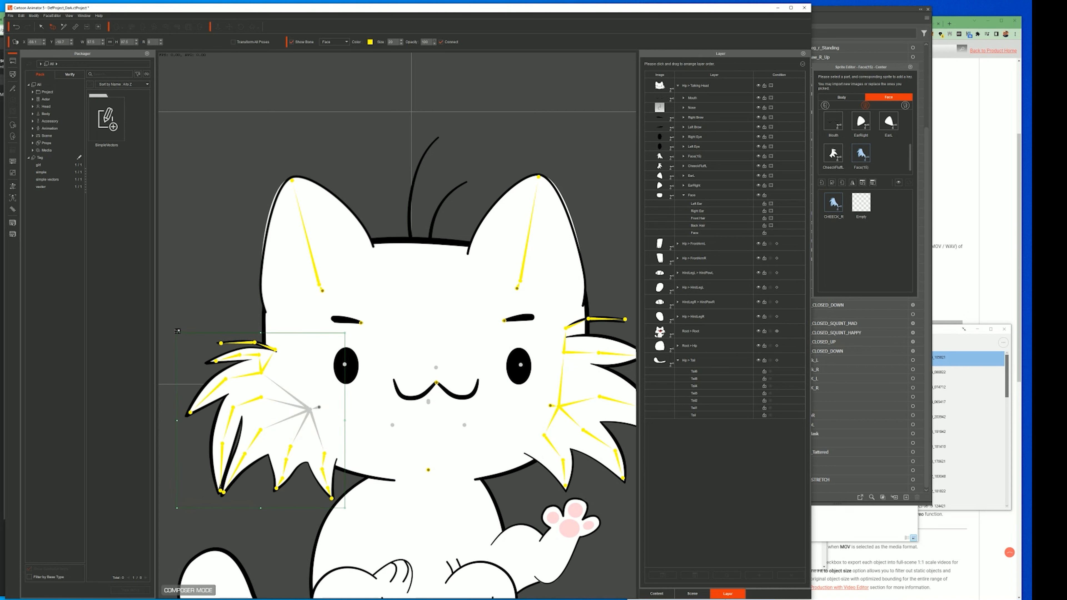
drag(248, 385, 249, 386)
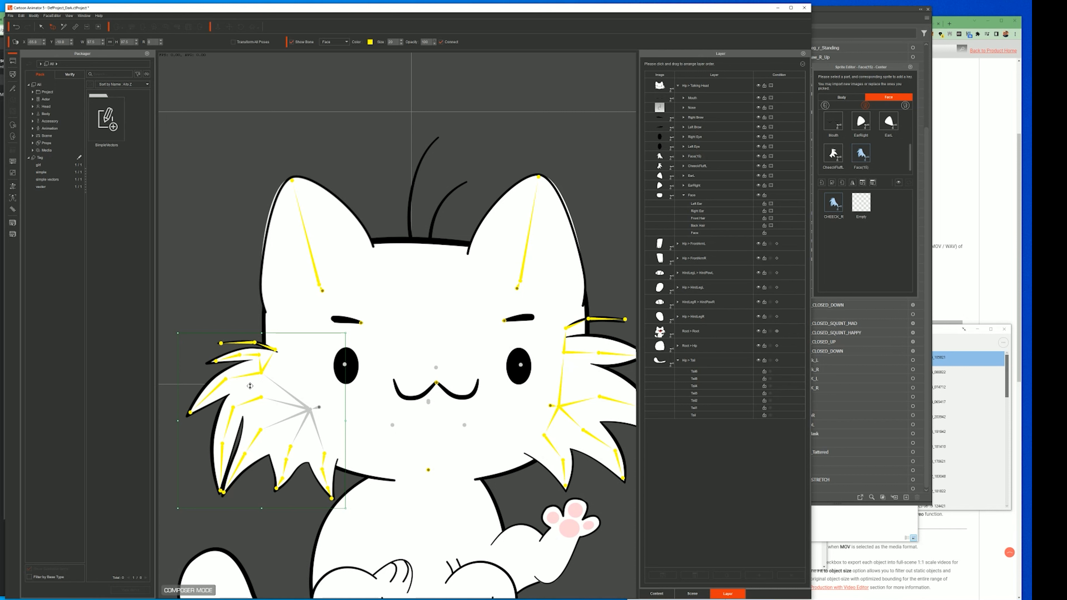
Step: Edit the cheek sprite's bones, shifting the hub joint and then the root joint slightly outward toward the edge of the face
click(313, 414)
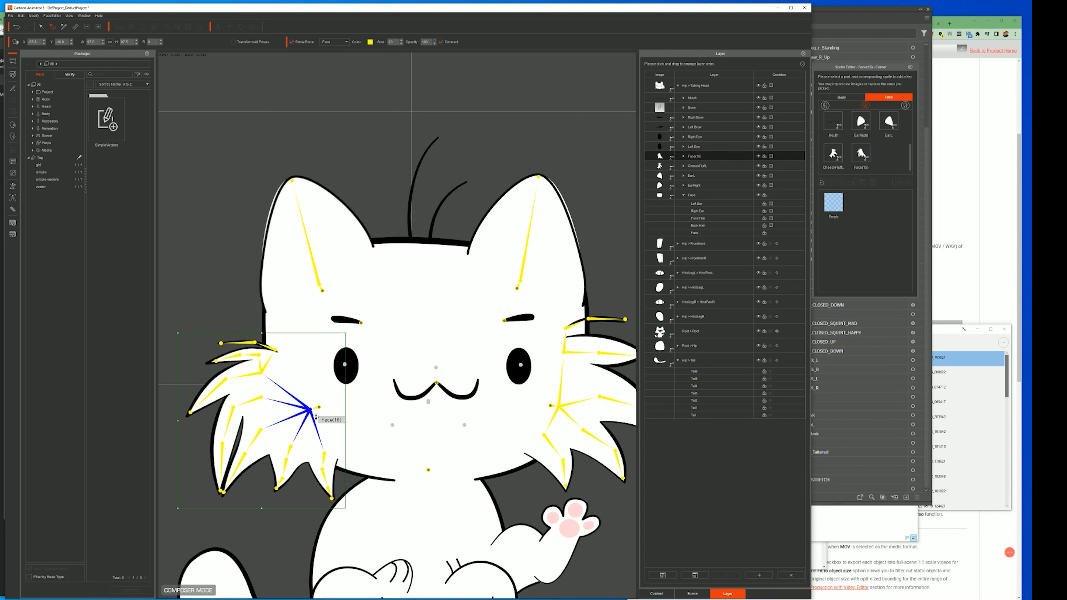
click(12, 88)
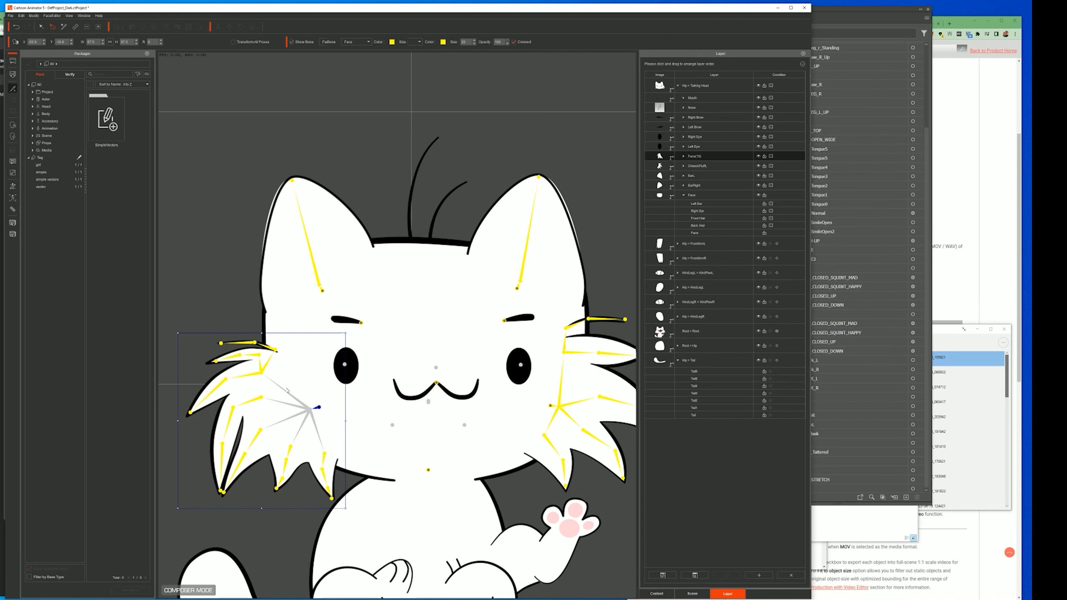
click(311, 409)
drag(310, 409, 298, 413)
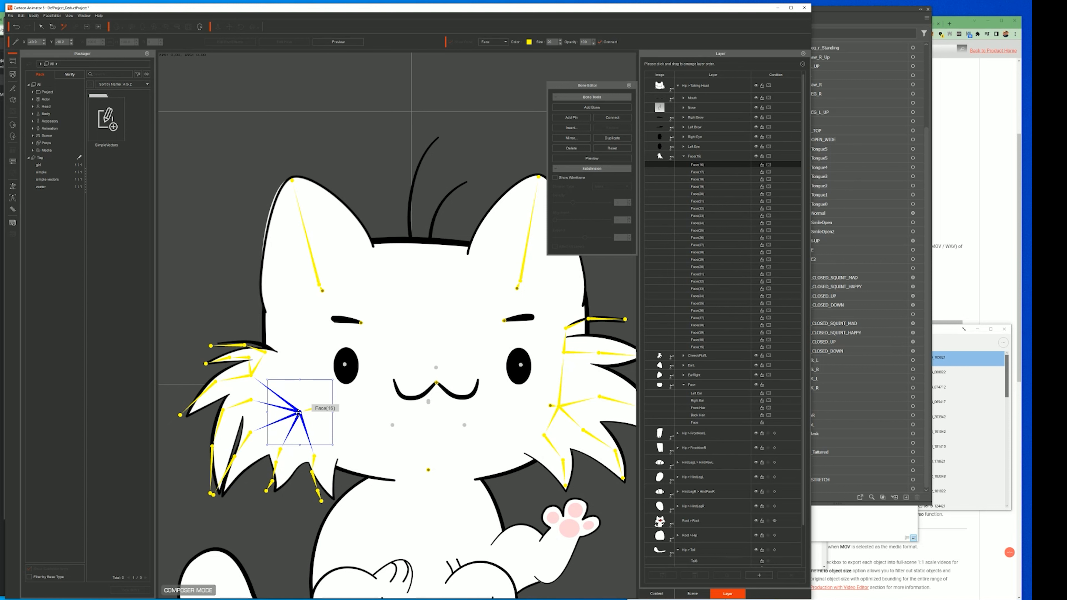
click(340, 426)
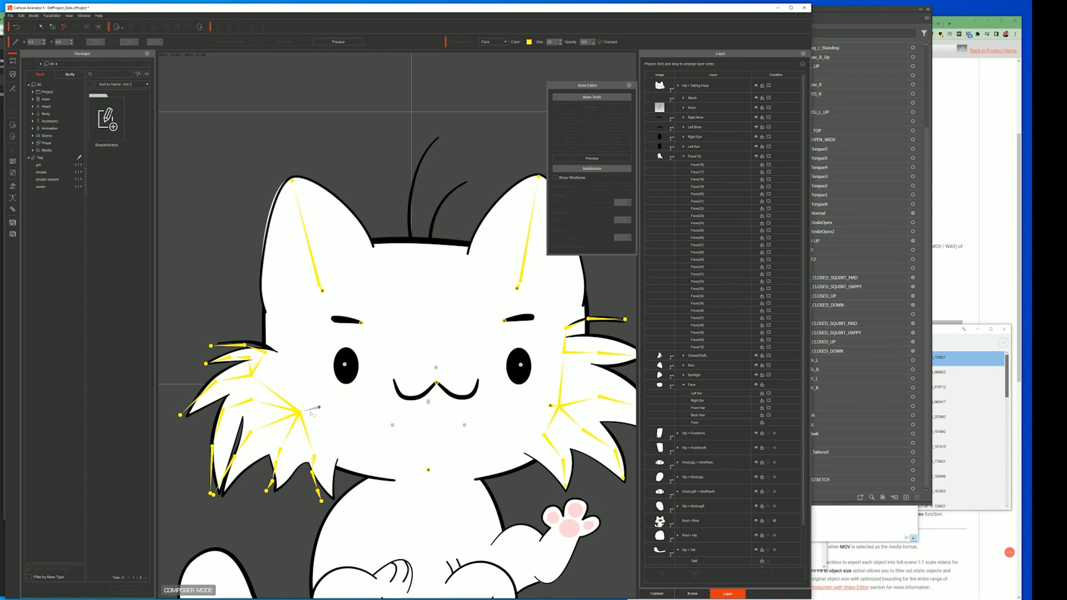
click(320, 410)
drag(320, 410, 309, 409)
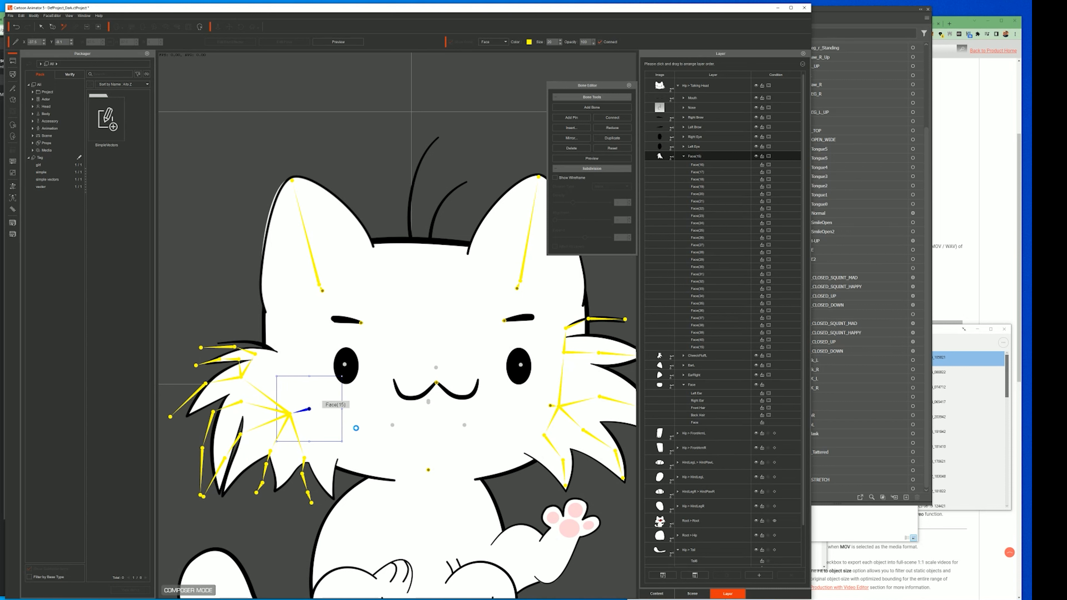
drag(309, 408, 302, 409)
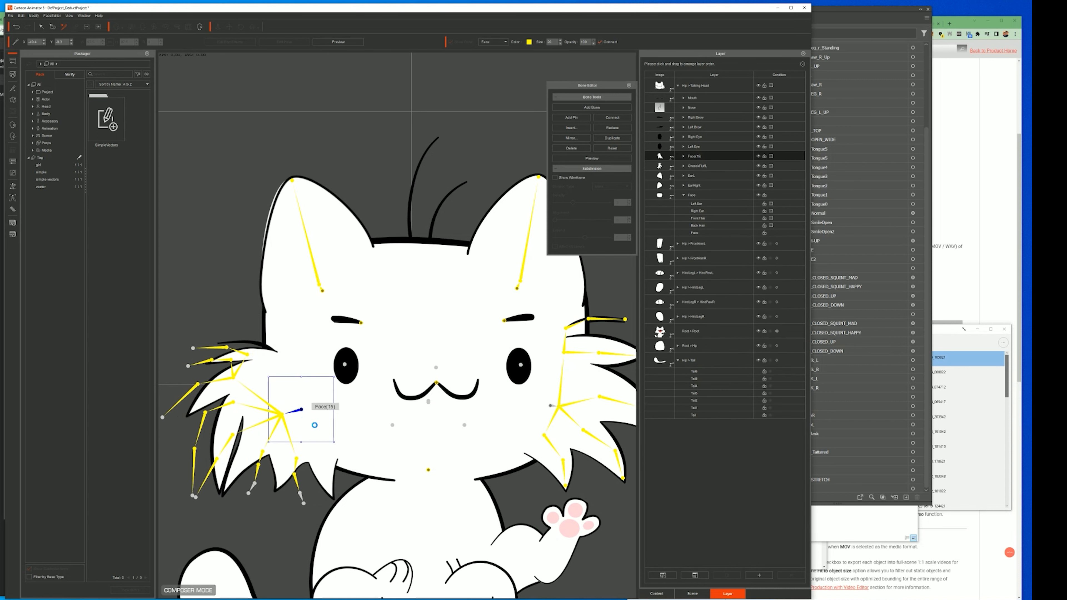
click(314, 425)
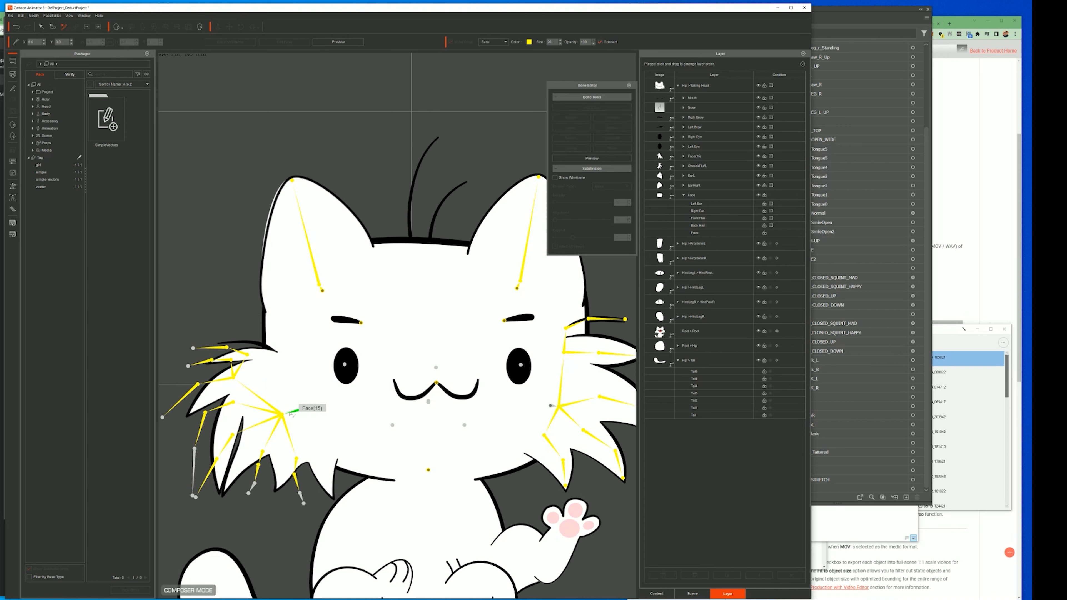
Step: Move the hub joint back near the root and realign the whisker branch and the outer joint of the long downward spike
drag(280, 415, 296, 413)
mouse_move(260, 350)
mouse_down()
mouse_move(274, 349)
mouse_move(242, 371)
mouse_move(264, 370)
mouse_move(285, 348)
mouse_move(275, 348)
mouse_up()
click(290, 348)
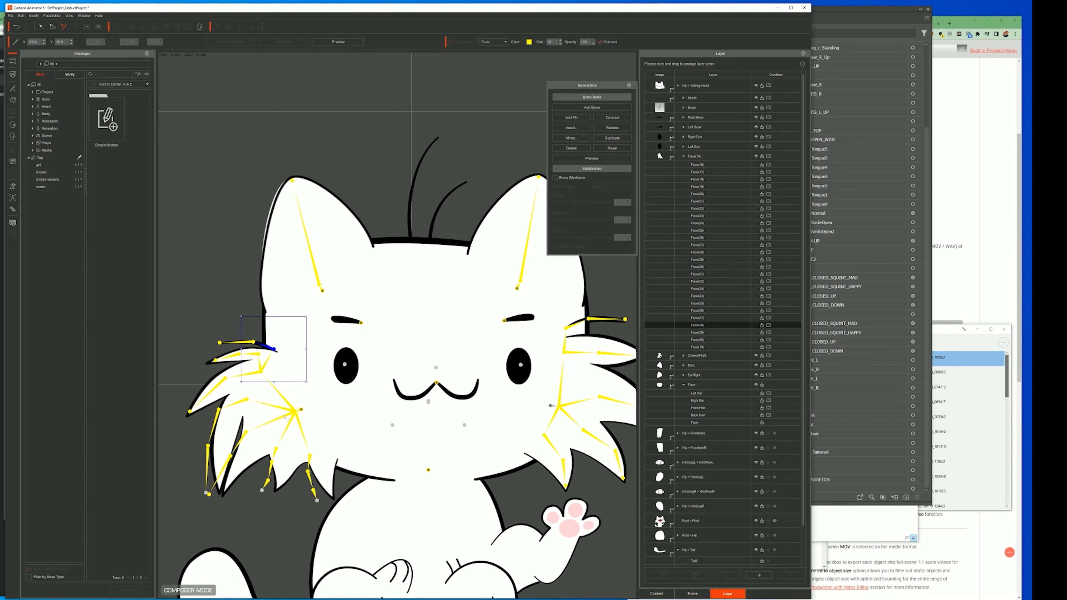
click(250, 400)
drag(249, 400, 260, 398)
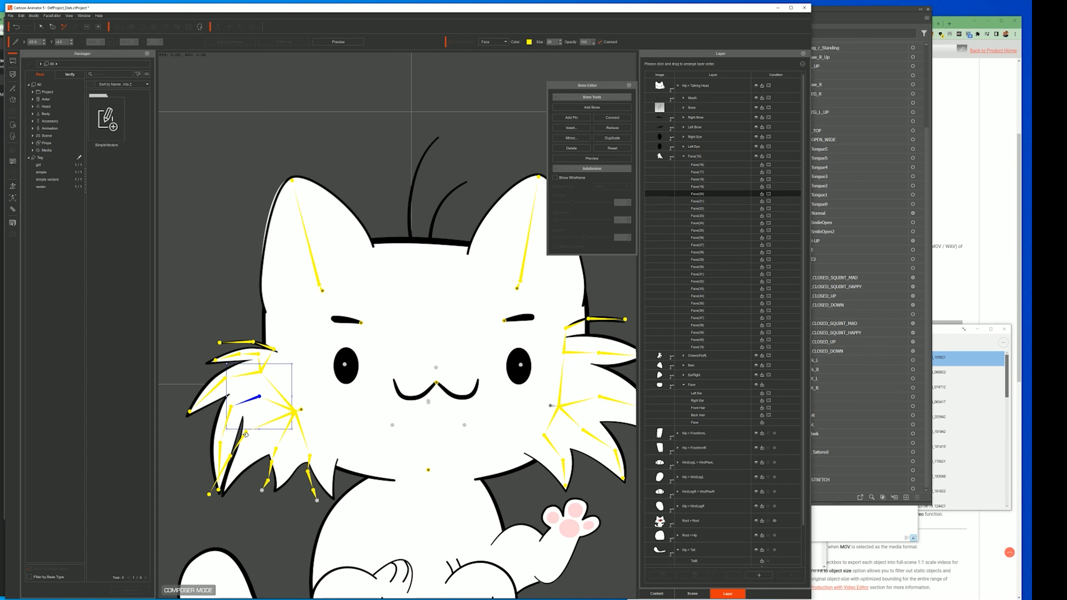
Step: Realign the joints of the remaining lower cheek branches so their bones run down the middle of the spikes
click(248, 437)
drag(248, 437, 325, 450)
click(277, 449)
click(313, 458)
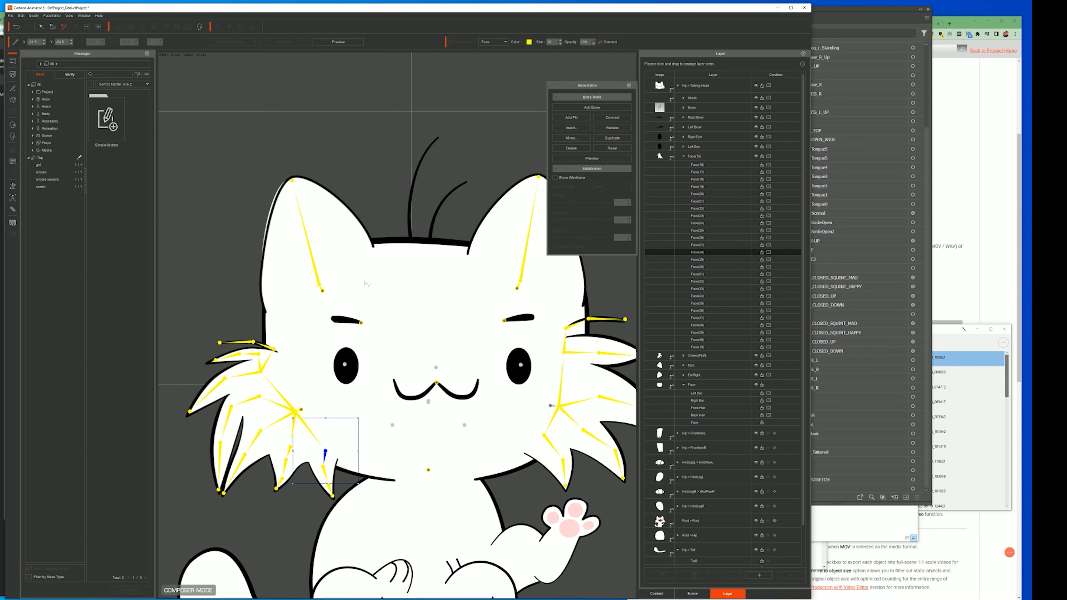
Step: Save the free-bone actor over the most recent FrontKitten file in the Rigged folder, listing files with details sorted by date
click(11, 16)
click(28, 24)
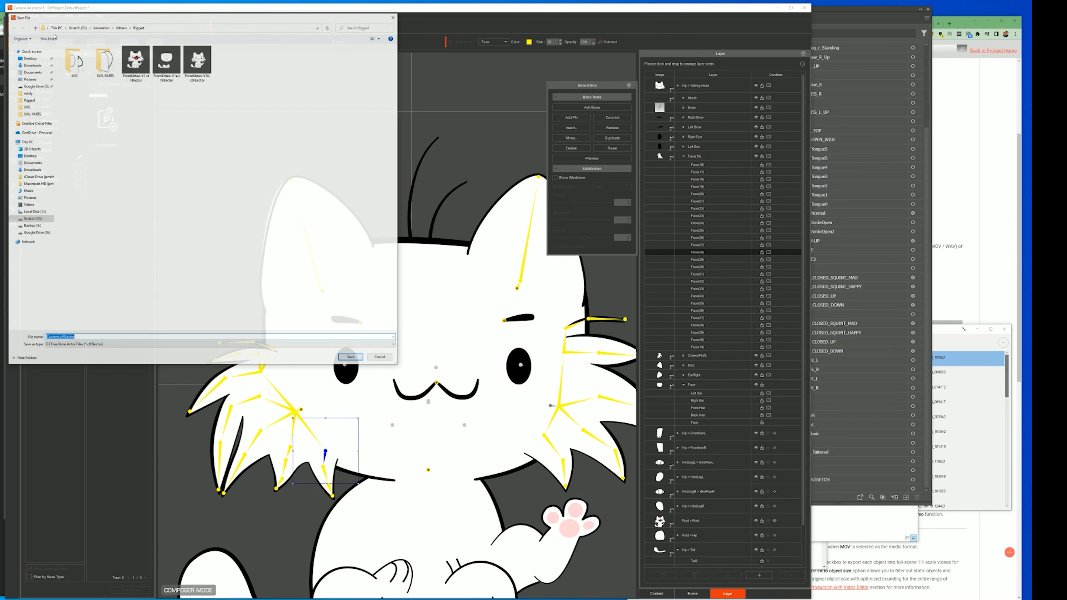
click(380, 37)
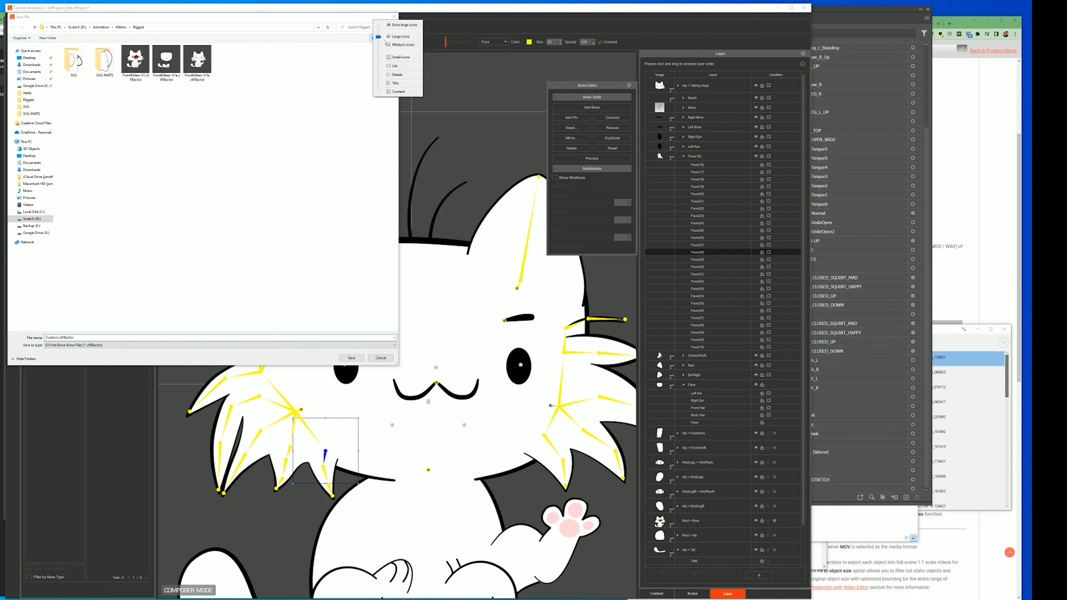
click(400, 73)
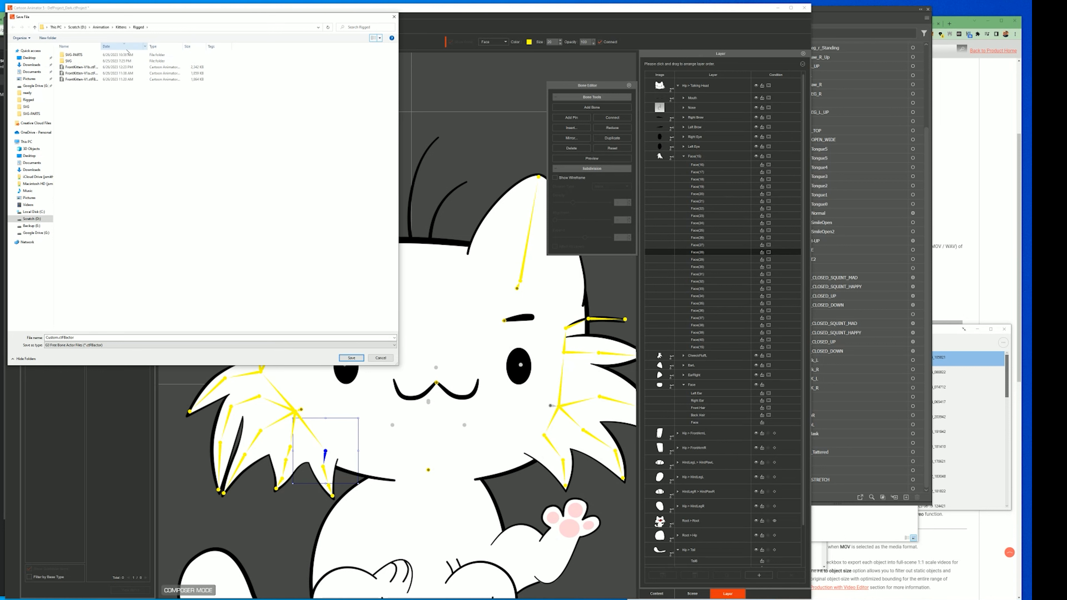
double_click(101, 46)
double_click(104, 68)
click(484, 311)
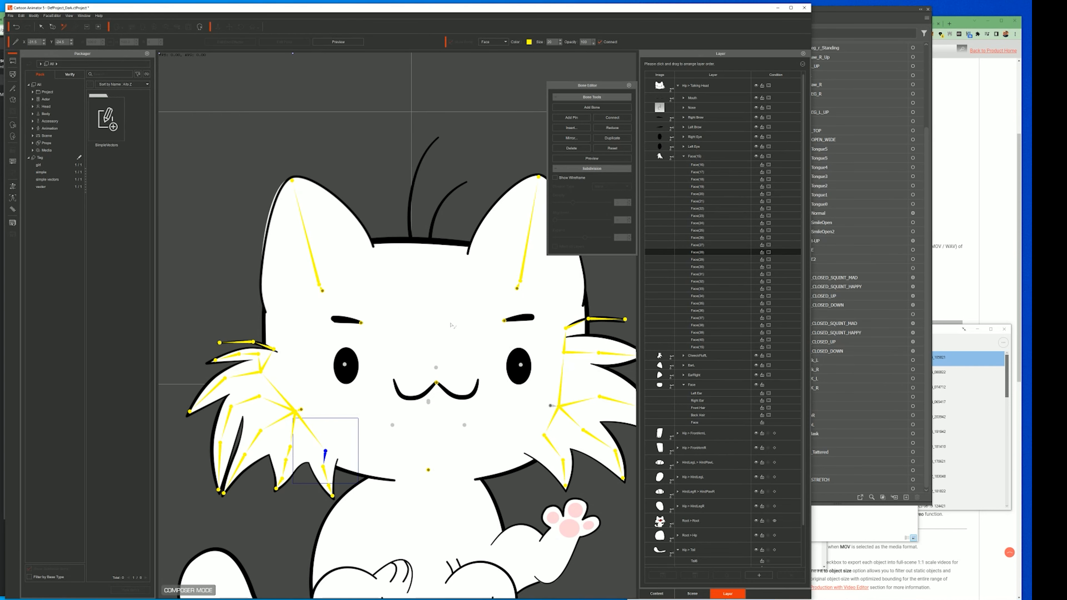
Step: Leave bone editing and open the sprite editor for the kitten's right front leg
click(499, 465)
scroll(499, 465, down, 4)
drag(498, 466, 461, 405)
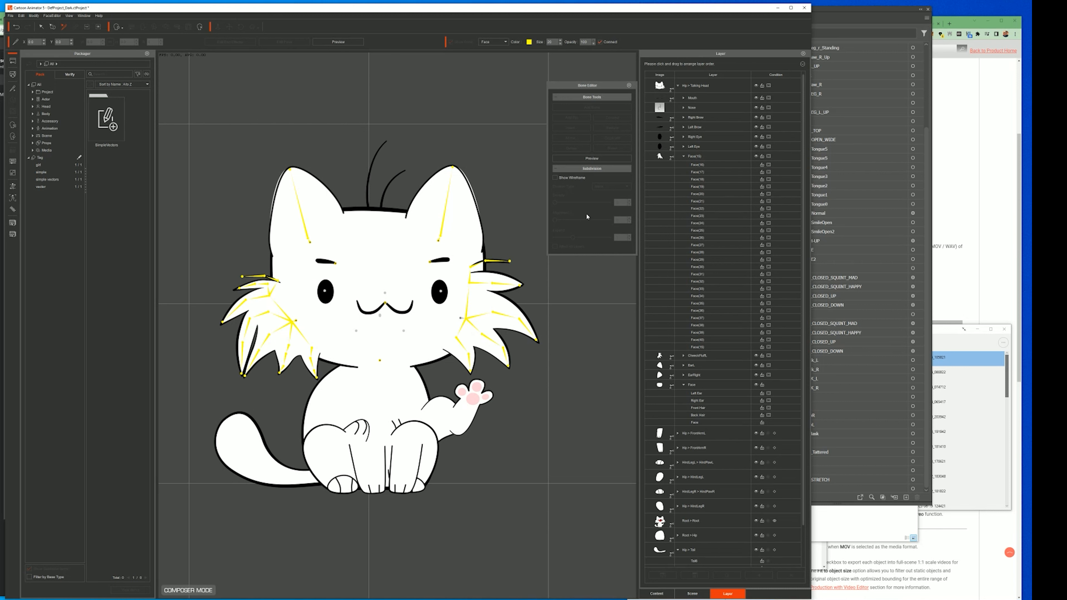
click(629, 85)
click(373, 417)
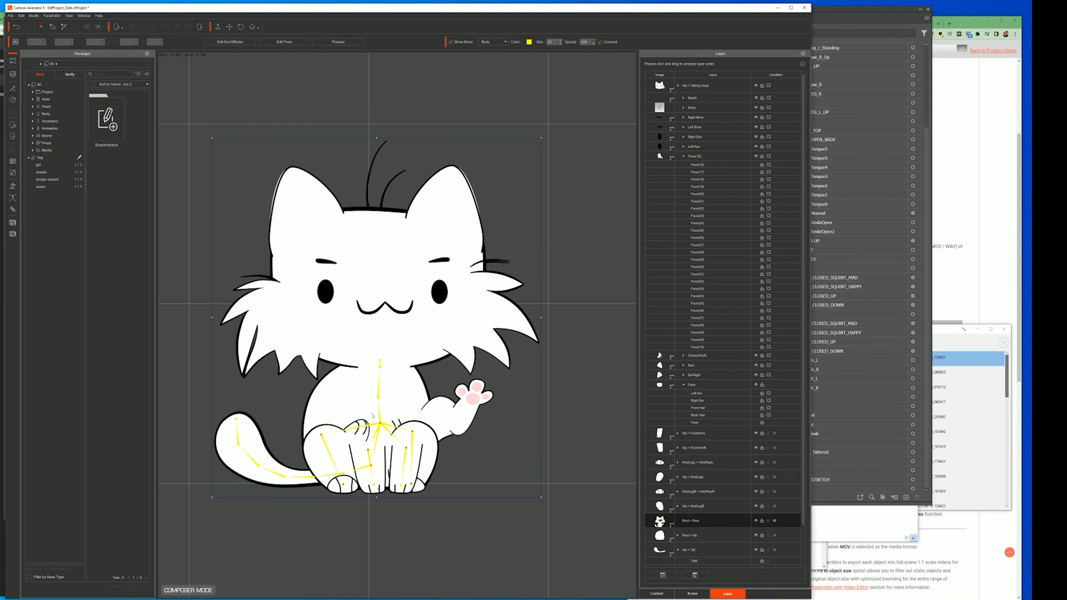
click(369, 452)
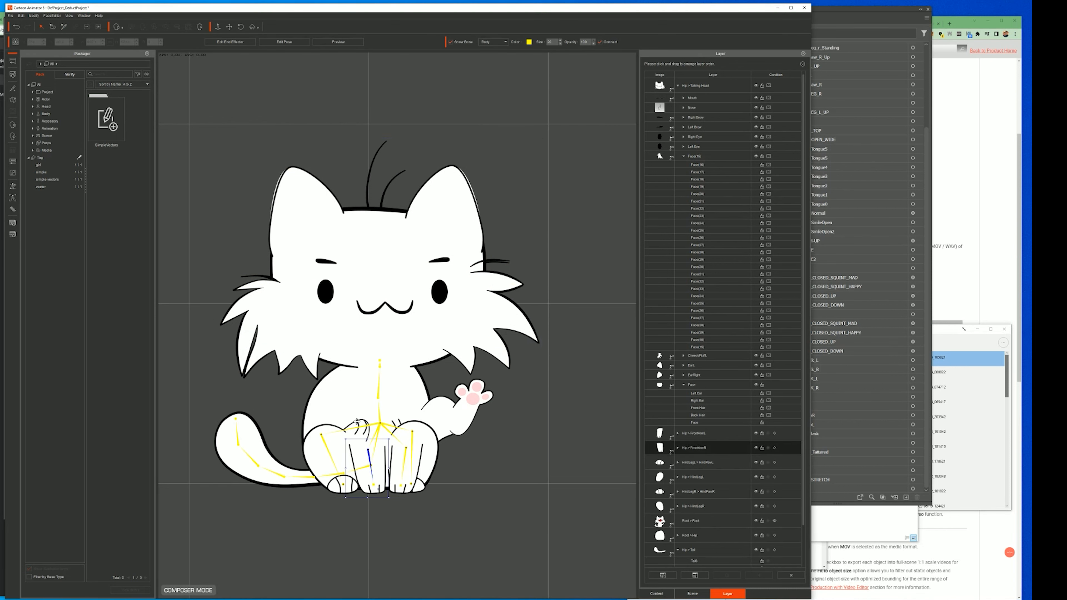
click(12, 99)
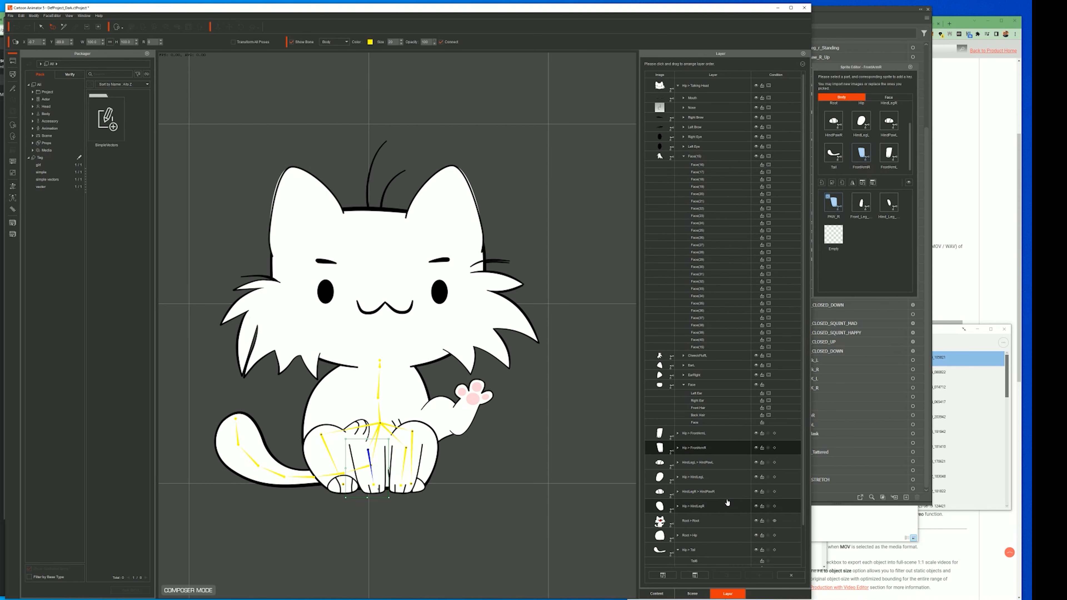
Step: Collapse the facial layer group and delete the full-kitten reference sprite from the Root bone
click(684, 156)
click(710, 332)
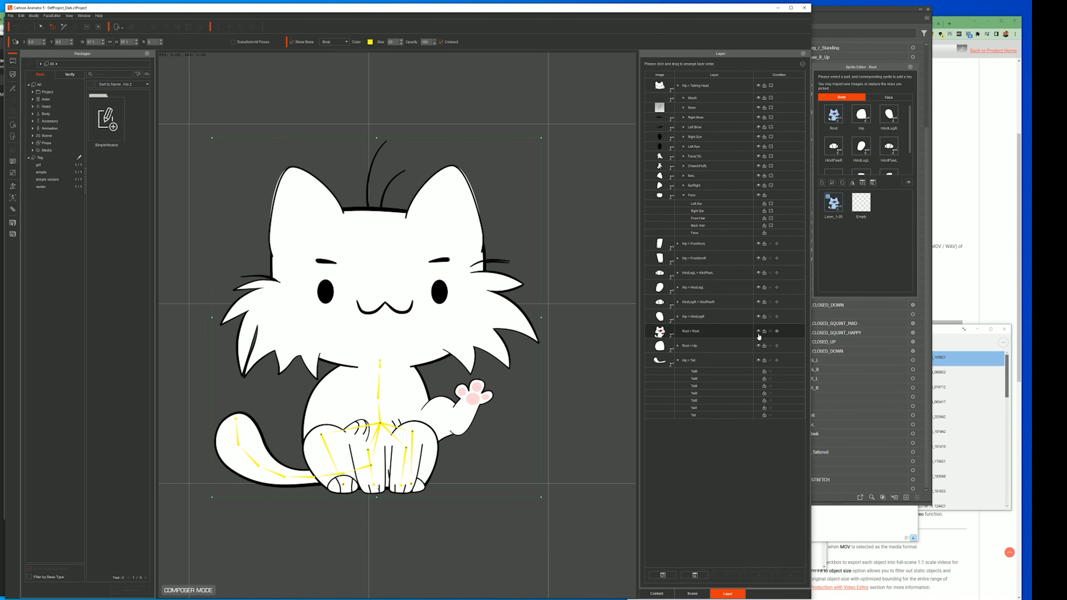
click(843, 183)
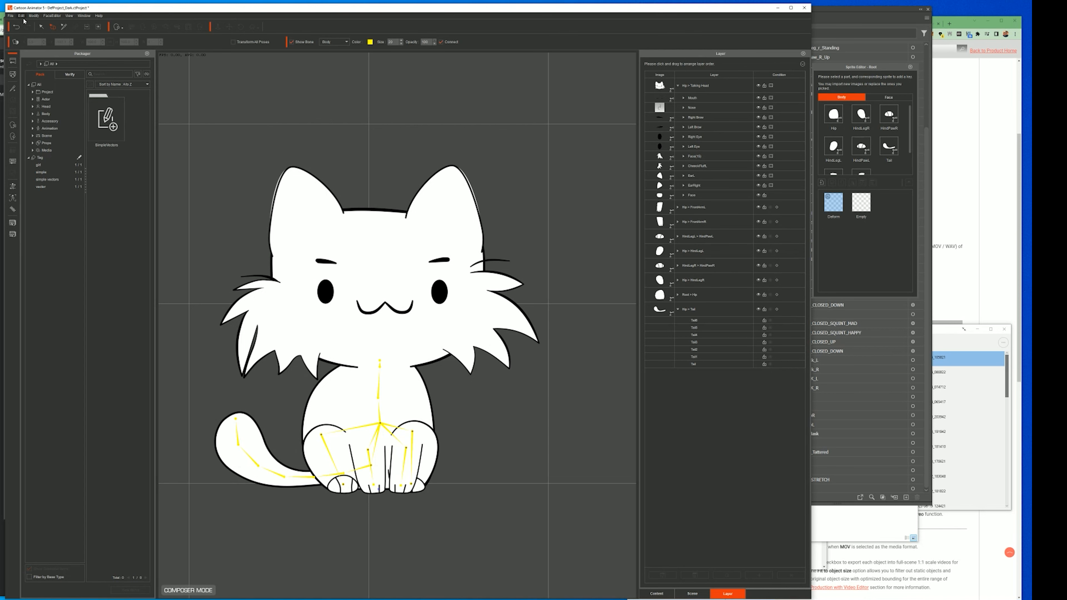
Step: Save the free-bone actor over the most recent FrontKitten file in the Rigged folder, replacing the existing file
click(11, 16)
click(52, 55)
double_click(80, 68)
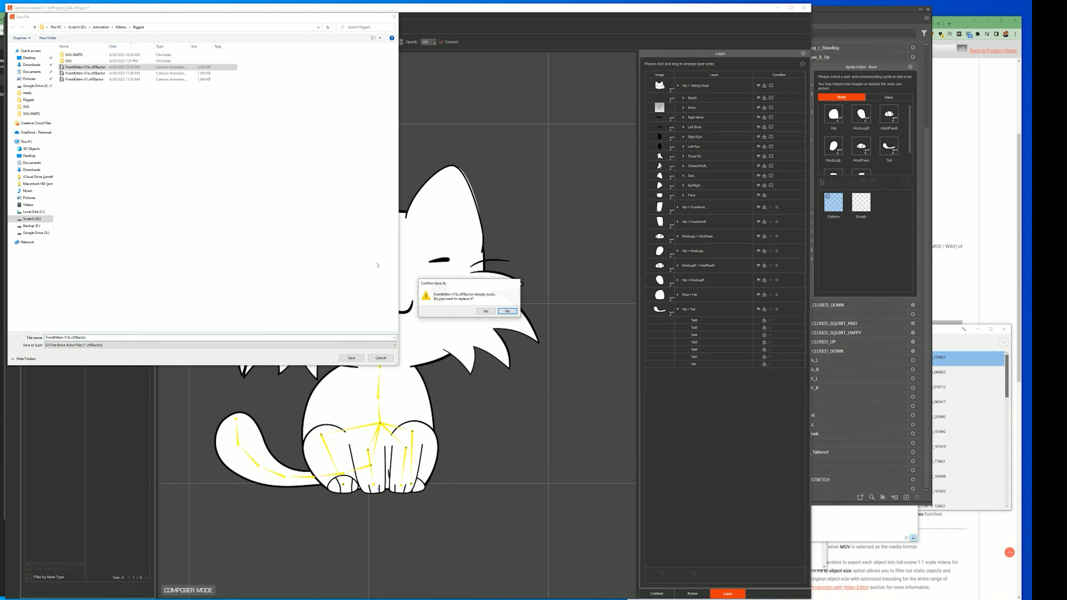
click(485, 311)
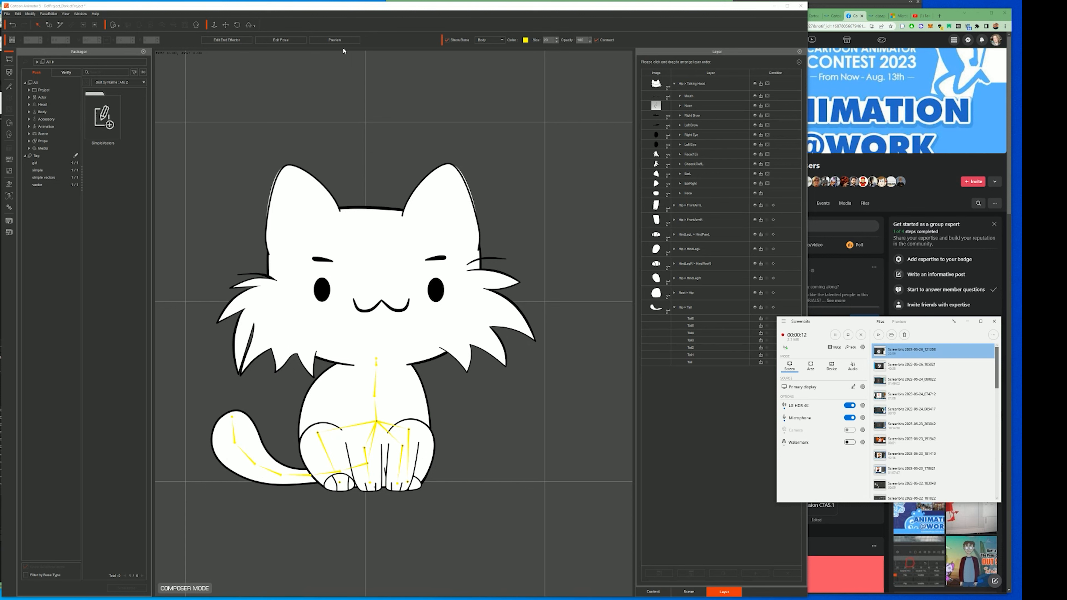
Step: Preview the rig by bending the tail and moving the right hind leg and paw, and leave preview mode
click(342, 40)
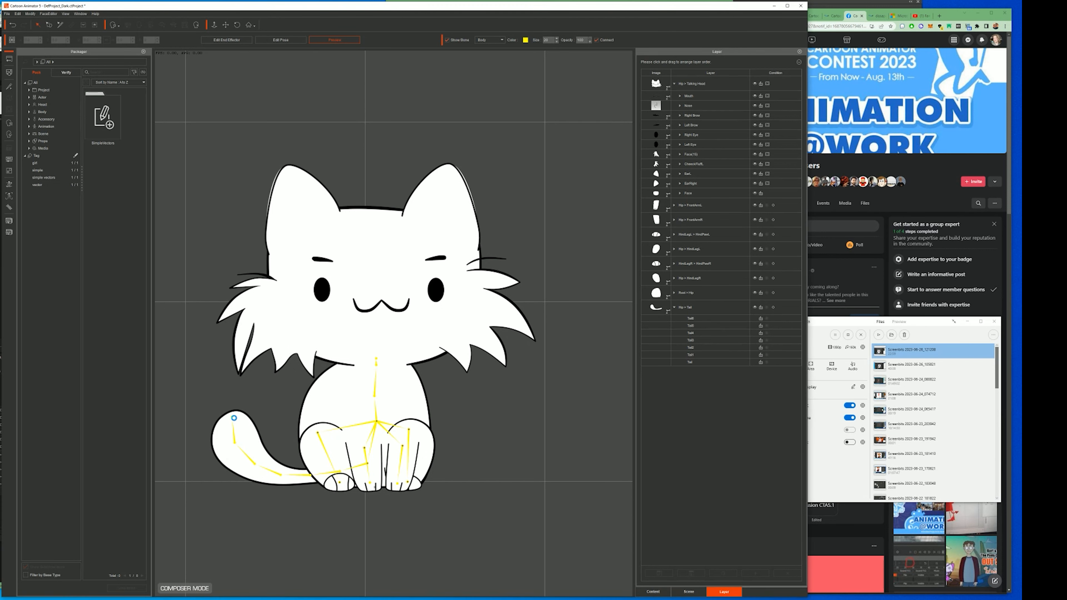
click(231, 416)
drag(231, 416, 260, 365)
drag(318, 433, 322, 485)
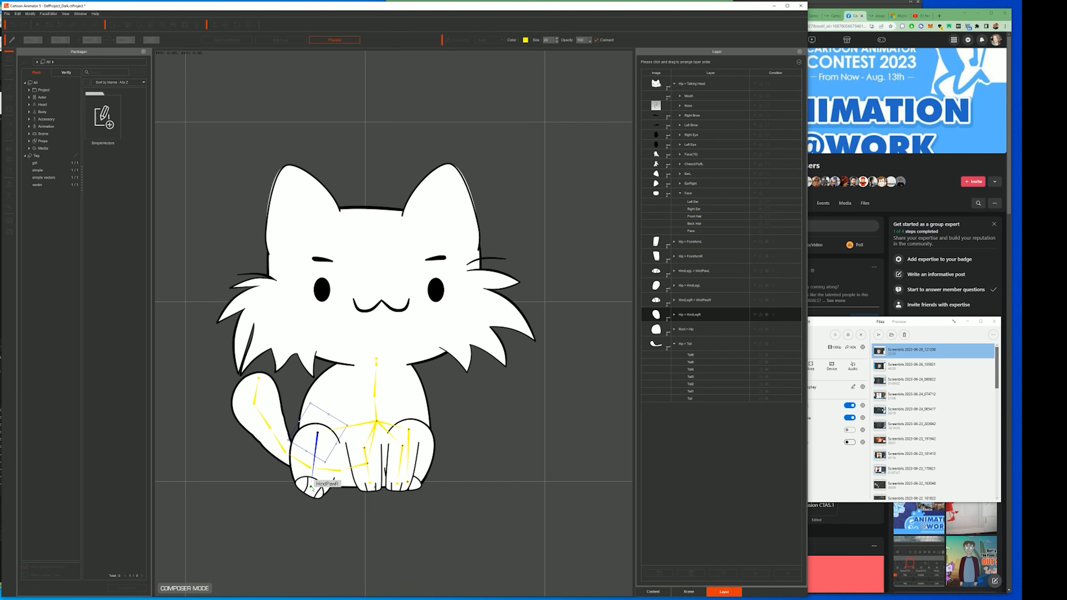
click(319, 484)
drag(323, 461, 305, 460)
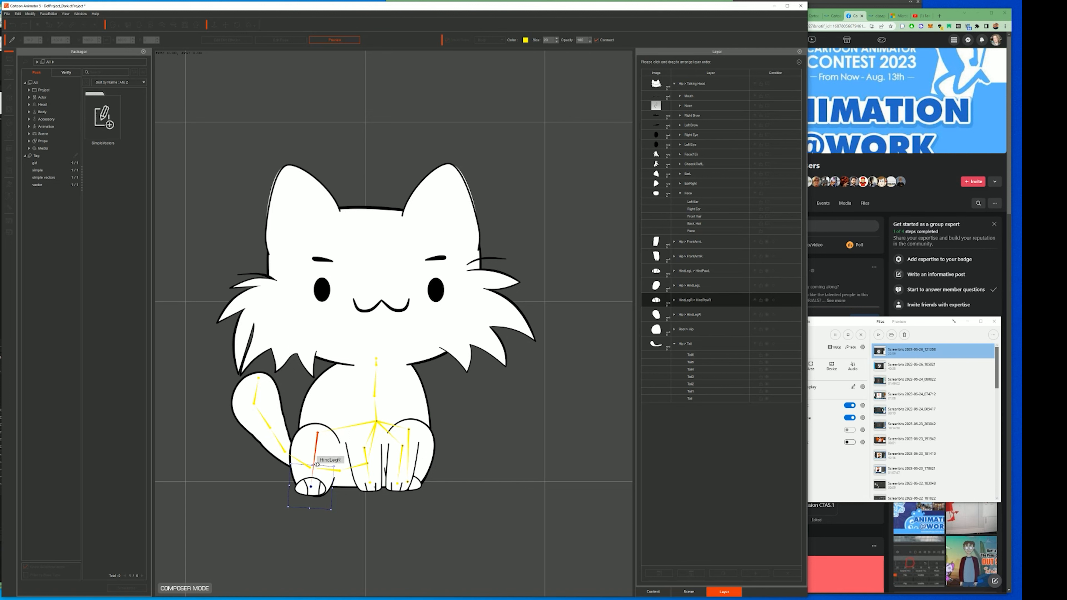
click(329, 40)
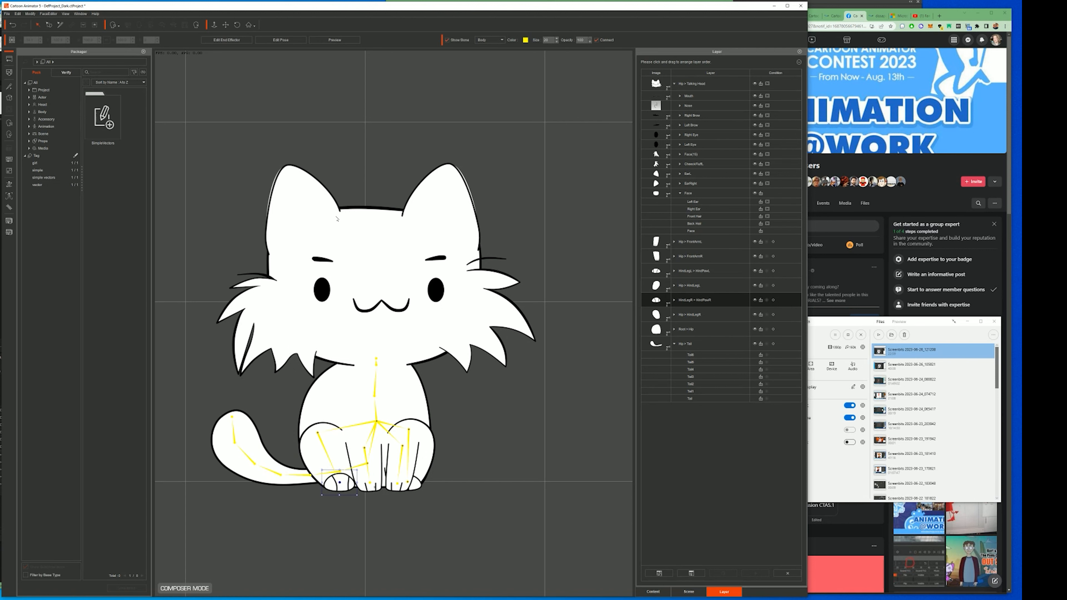
Step: In bone editing, move the right hind paw's joint up to the middle of the right hind leg
click(9, 87)
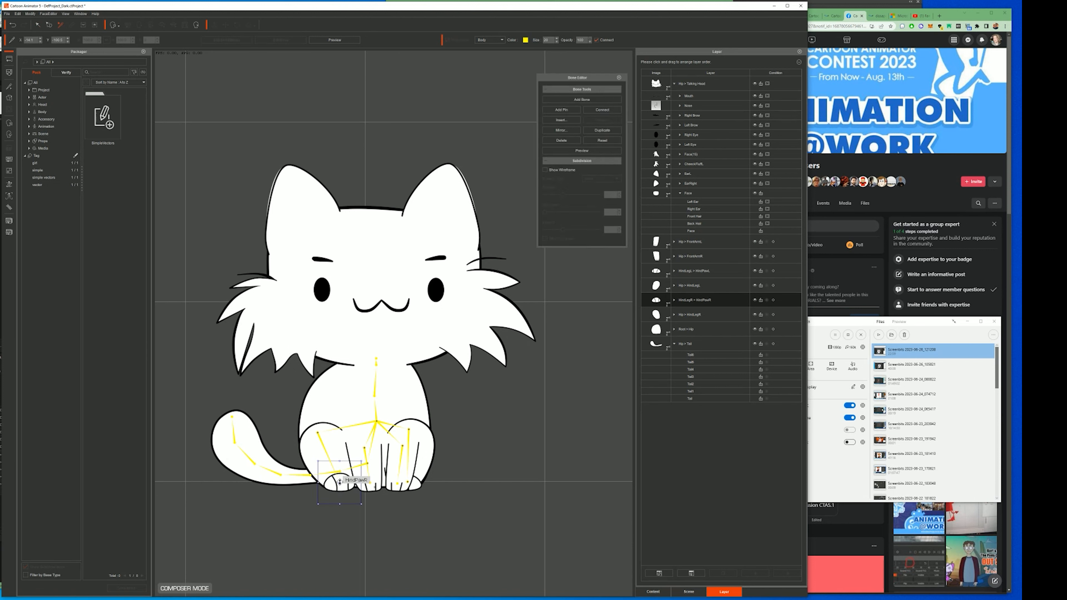
drag(340, 480, 326, 455)
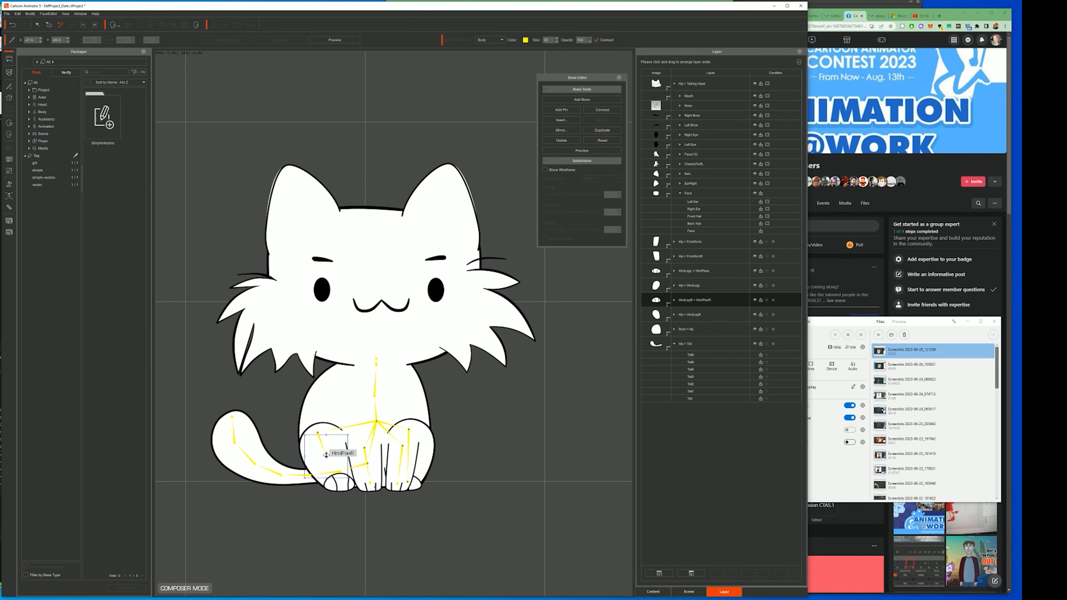
click(364, 527)
Step: Add a bone from the right hind leg's middle joint down to the centre of the paw and end the chain there
scroll(362, 505, up, 6)
drag(356, 473, 393, 354)
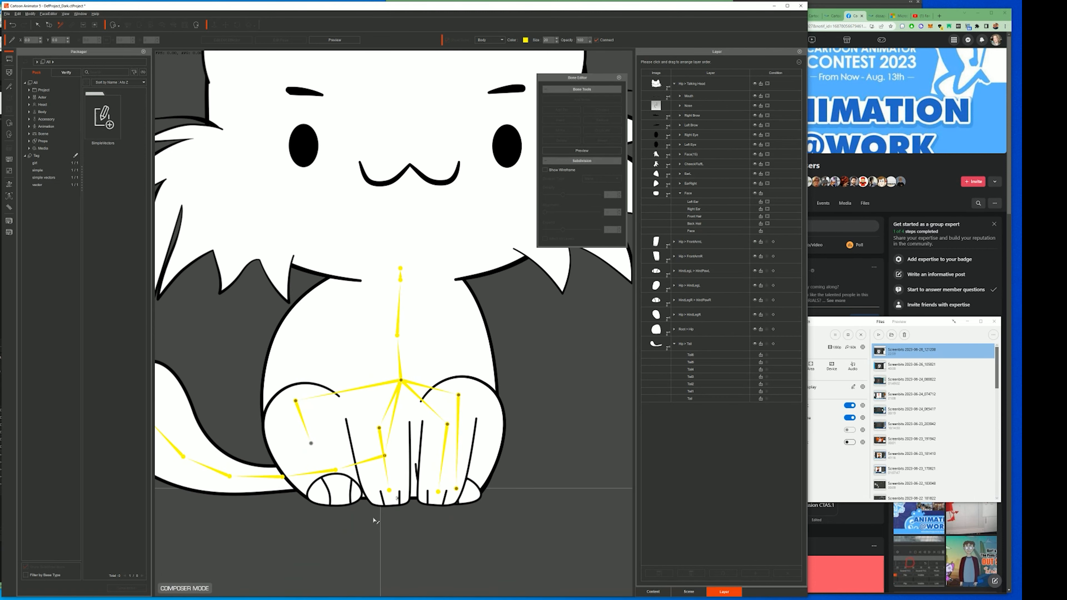
scroll(374, 518, up, 5)
drag(349, 505, 442, 357)
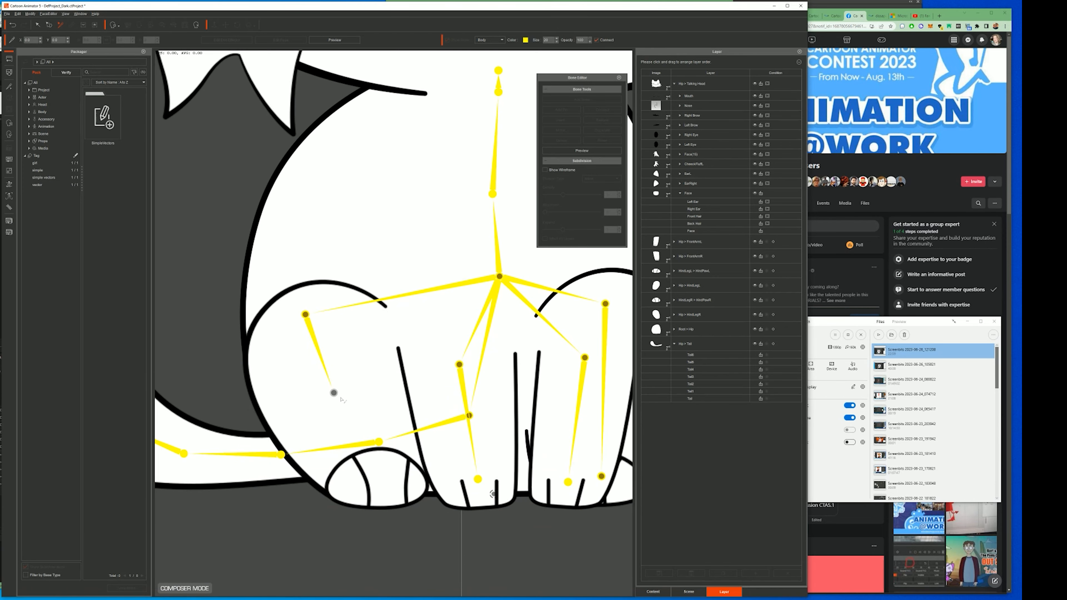
click(334, 392)
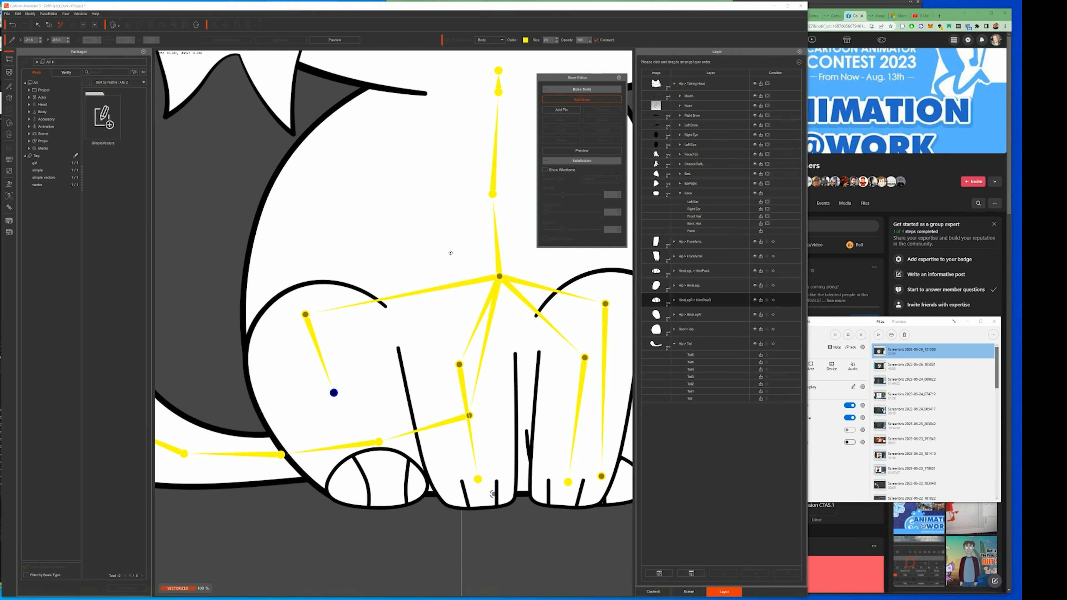
click(380, 486)
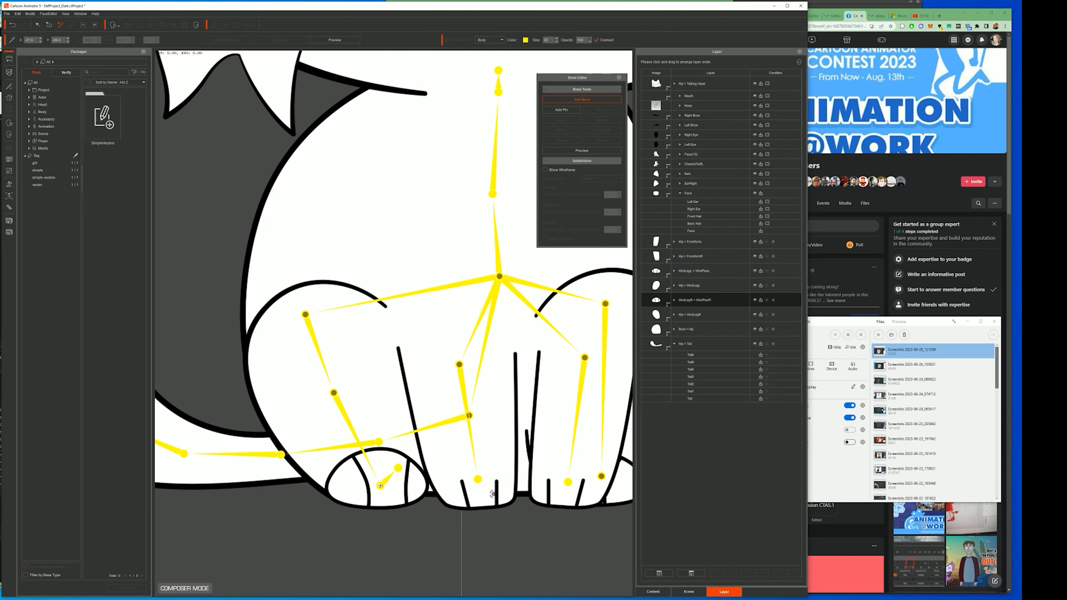
click(380, 486)
right_click(380, 487)
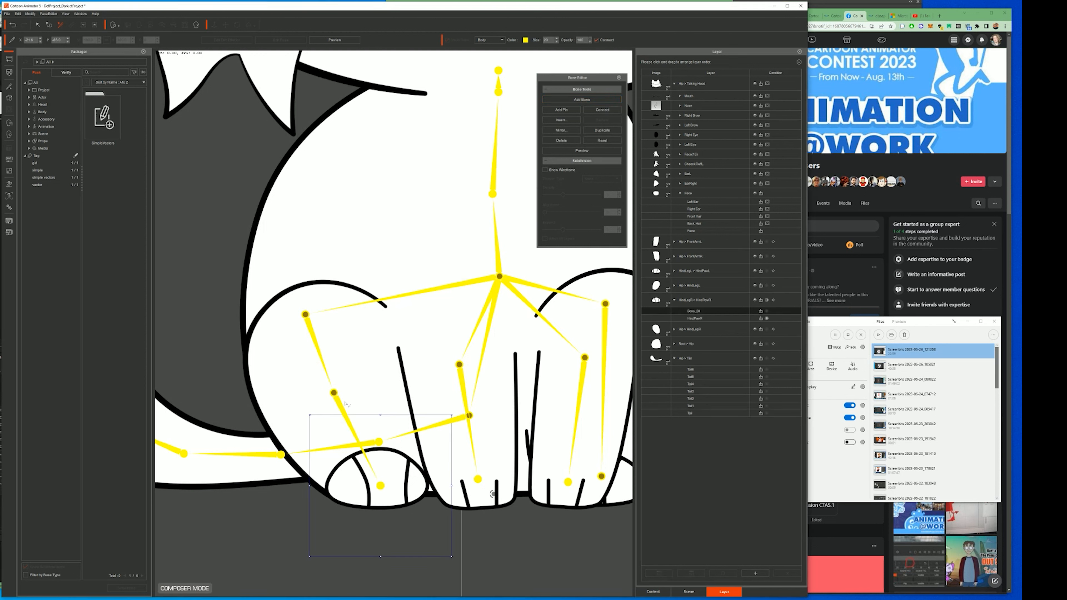
Step: In the sprite editor, compare the HindPawR joint's normal and raised paw sprites and delete both from it
click(335, 393)
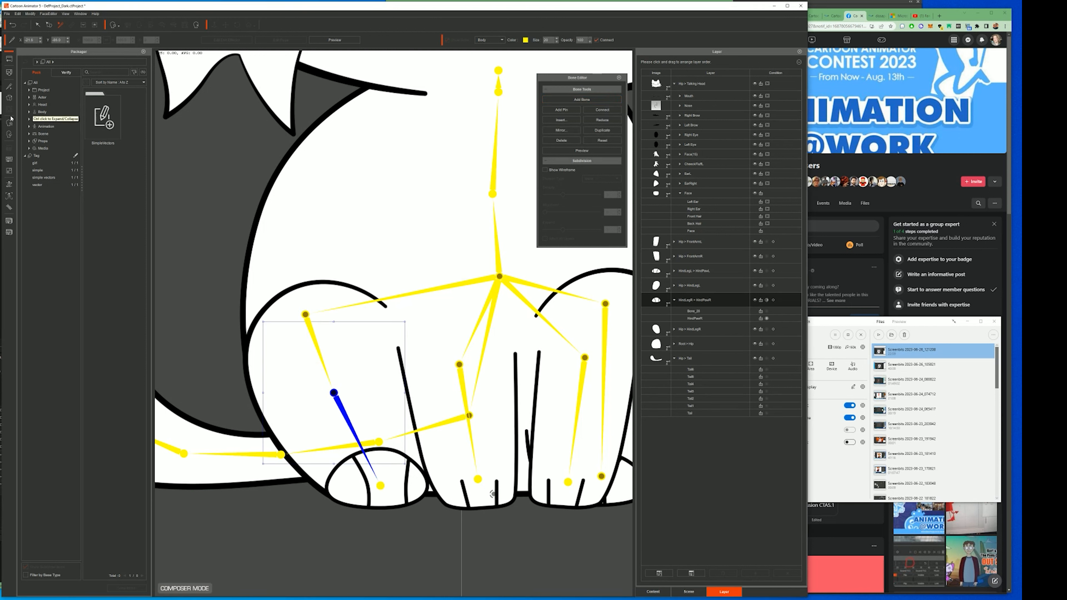
click(9, 98)
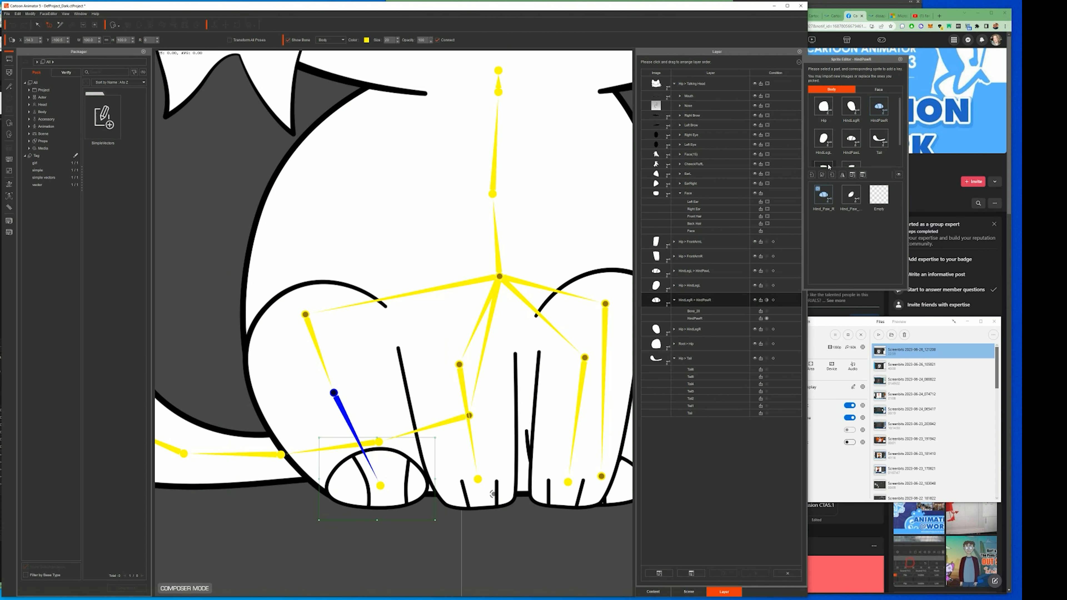
click(848, 201)
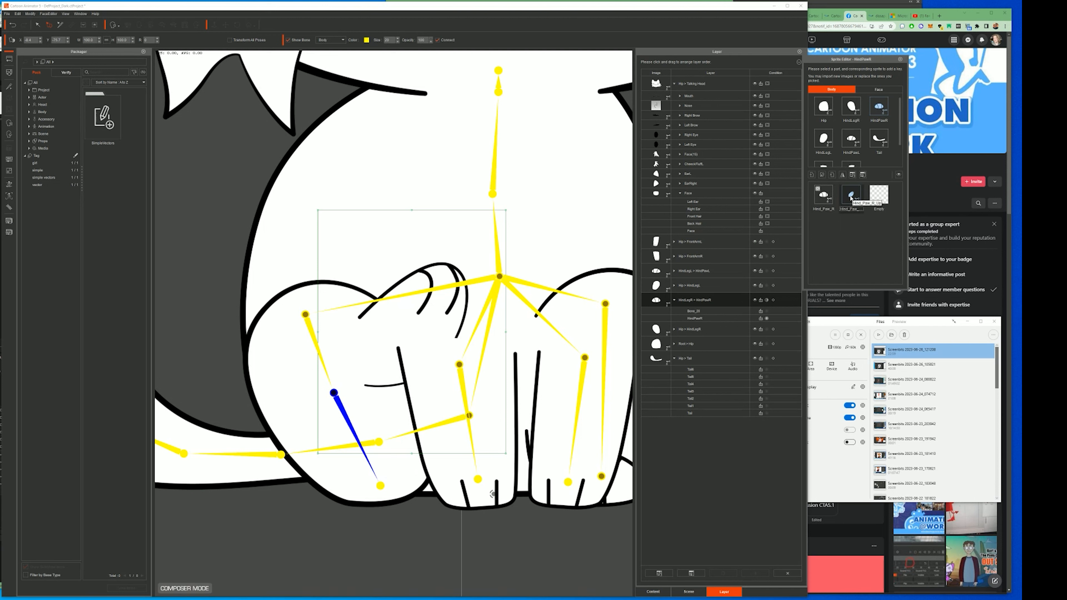
click(823, 199)
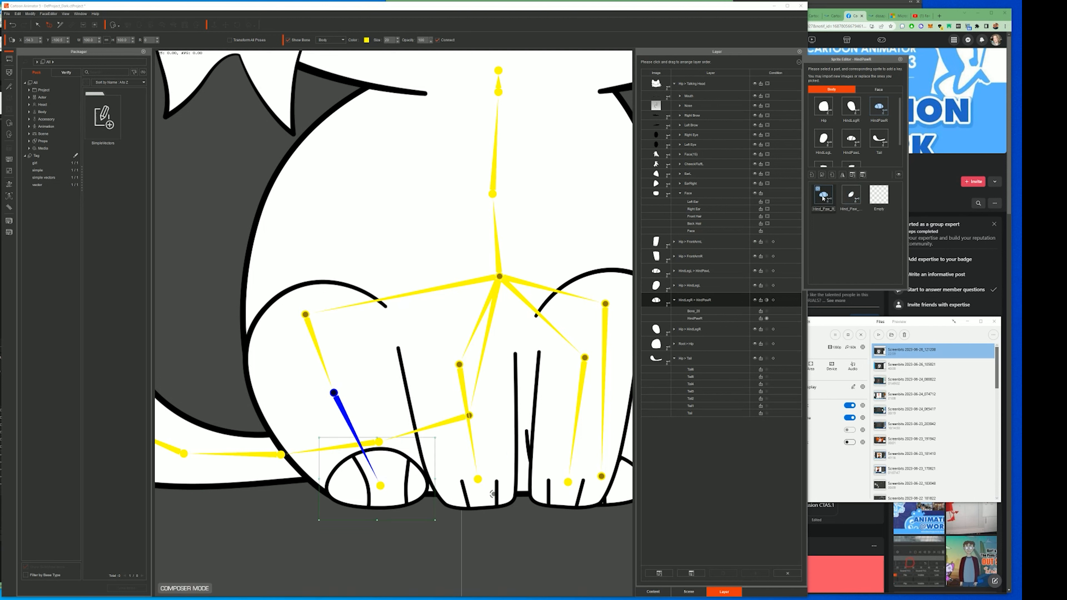
click(832, 174)
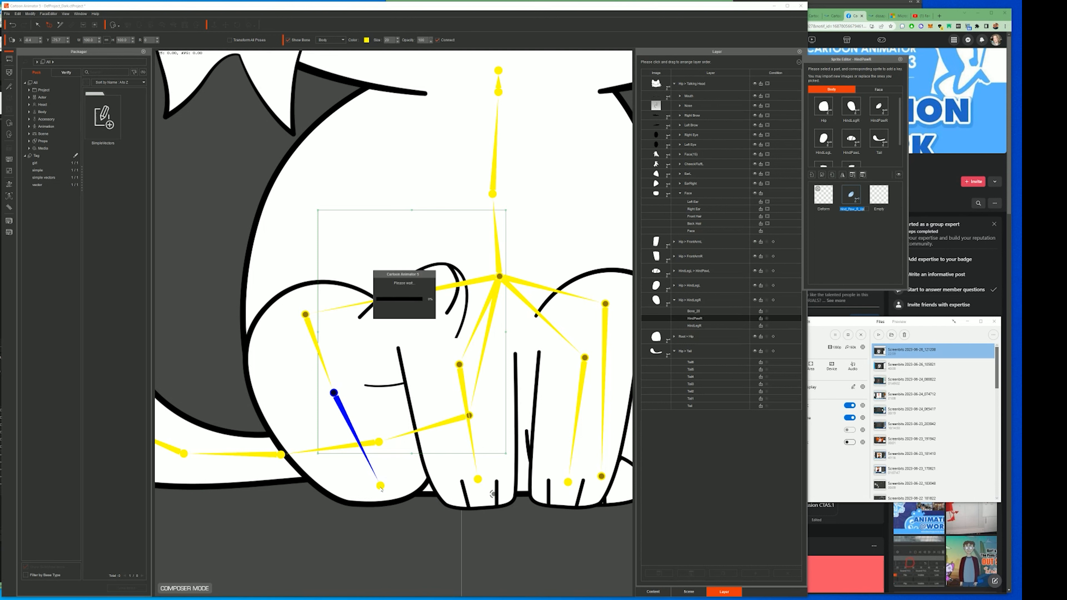
Step: Add Hind_Paw_R.svg as a sprite on the new end bone and nudge it up into line with the leg
click(380, 486)
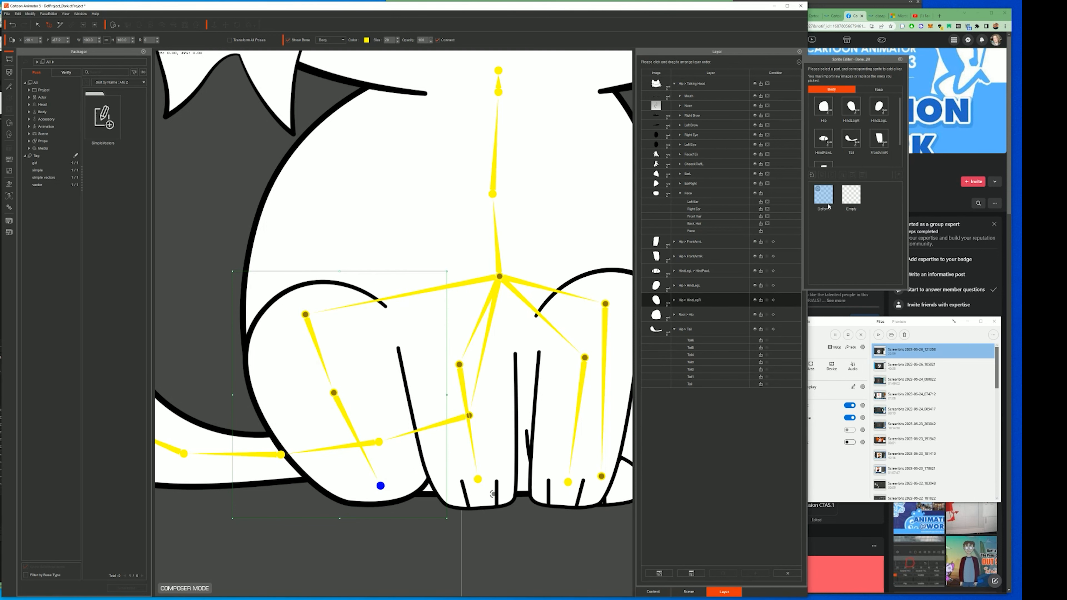
click(811, 176)
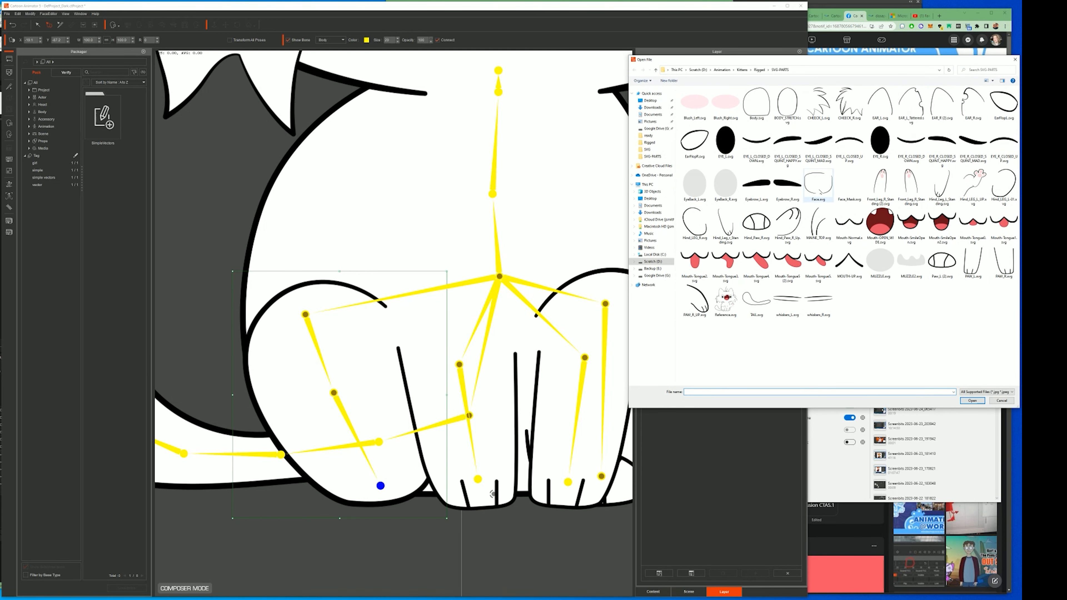
drag(791, 59, 750, 48)
click(718, 214)
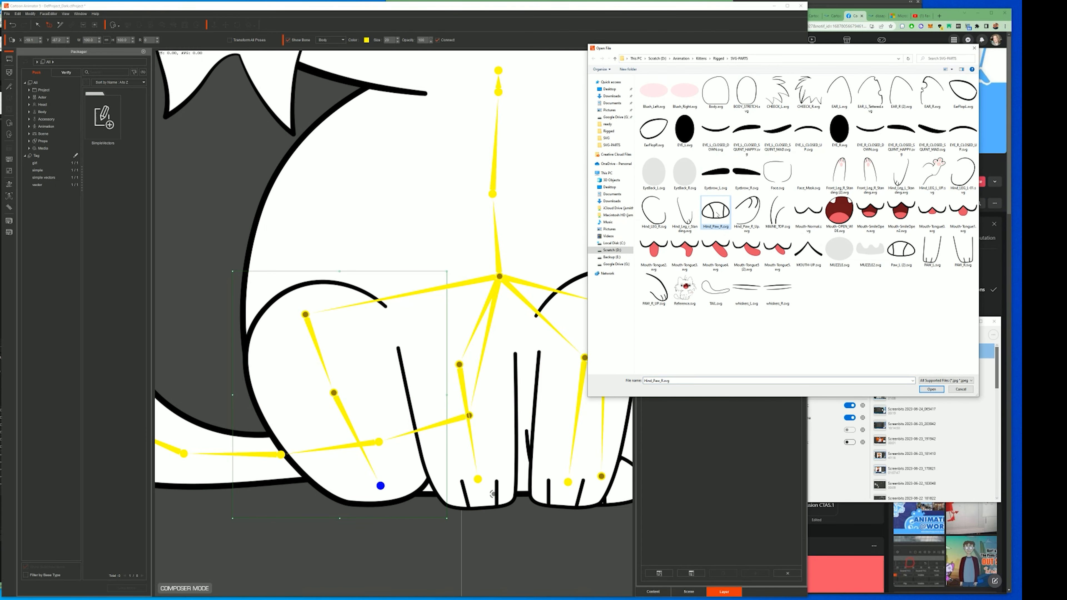
double_click(719, 214)
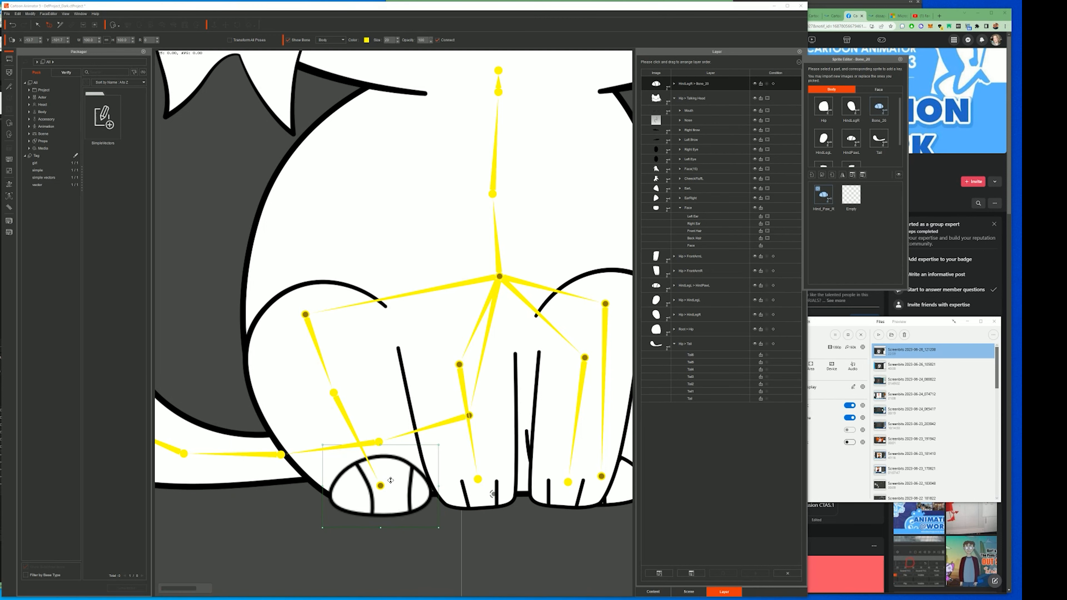
drag(391, 482, 392, 477)
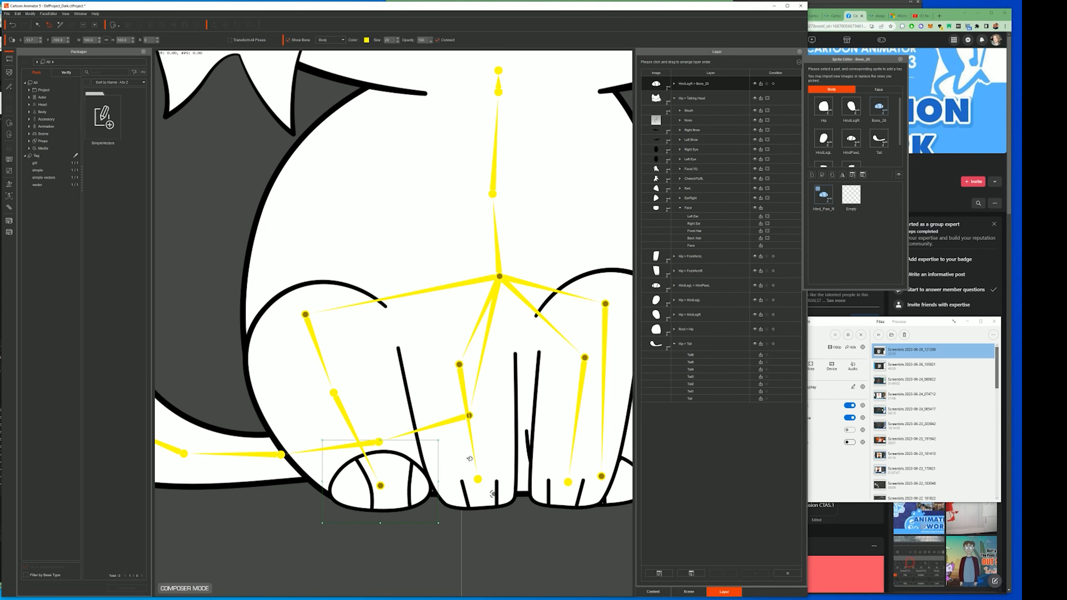
Step: Add Hind_Paw_R_Up.svg as the paw's alternate sprite, place it against the raised foot position and switch back to Hind_Paw_R
click(812, 175)
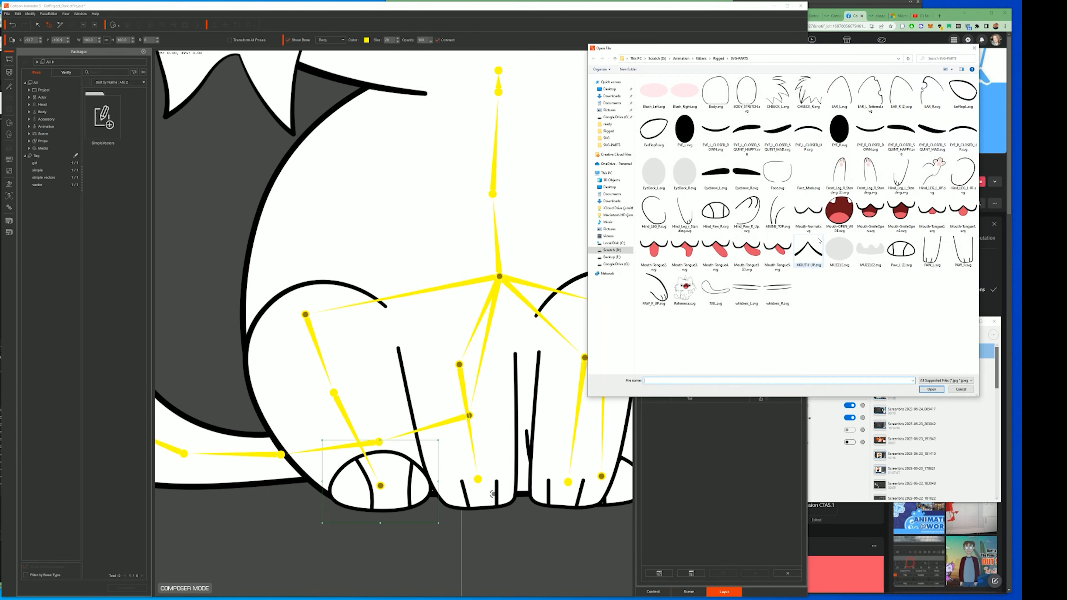
double_click(746, 218)
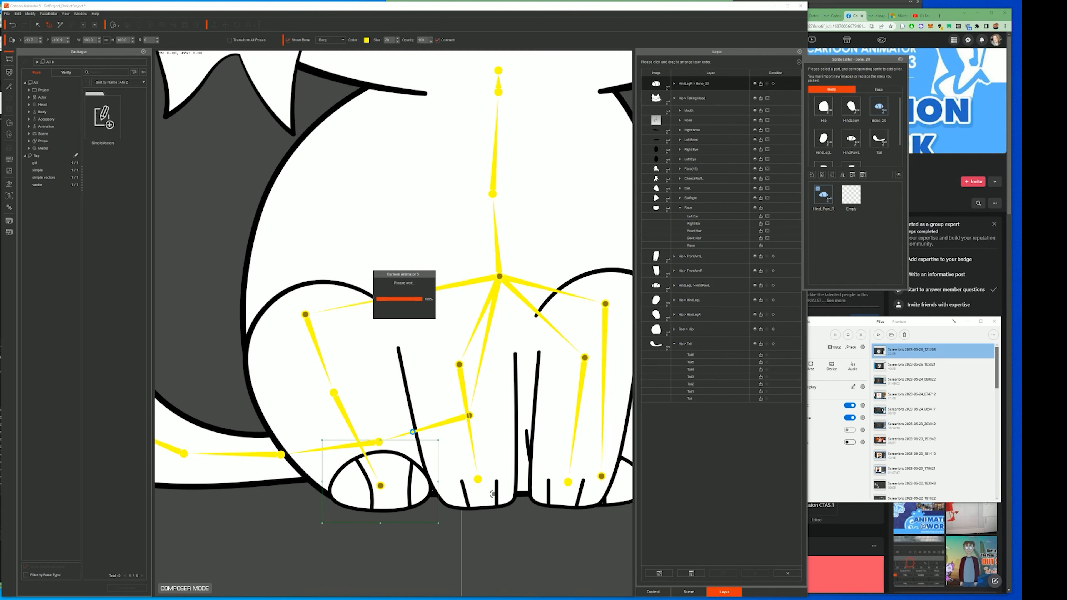
drag(411, 458, 441, 308)
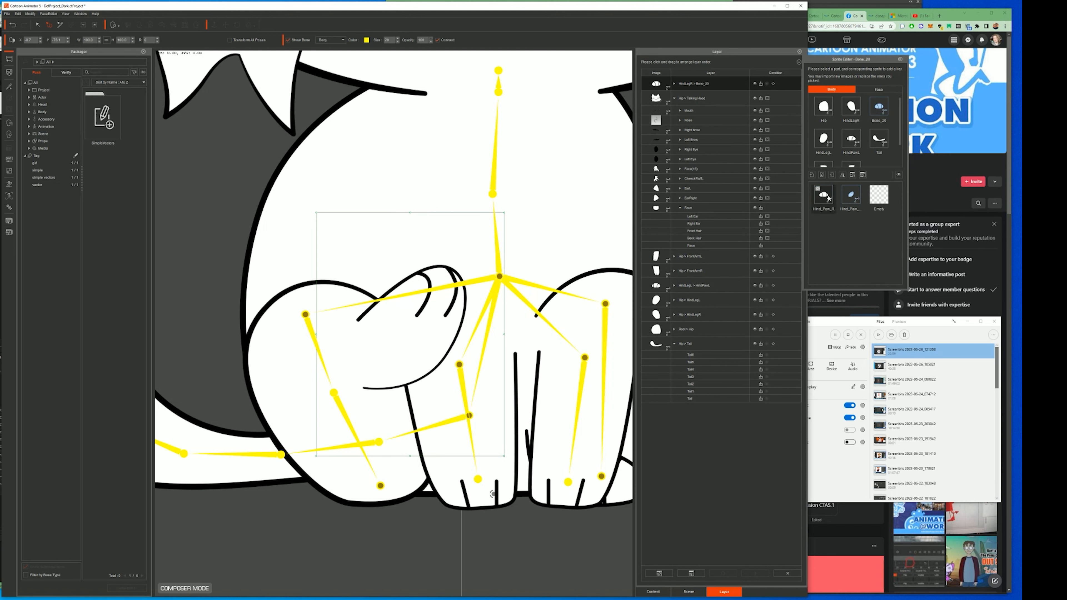
click(824, 195)
Step: Save the actor with the rebuilt right hind paw over the newest FrontKitten file in the Rigged folder
click(7, 14)
click(22, 36)
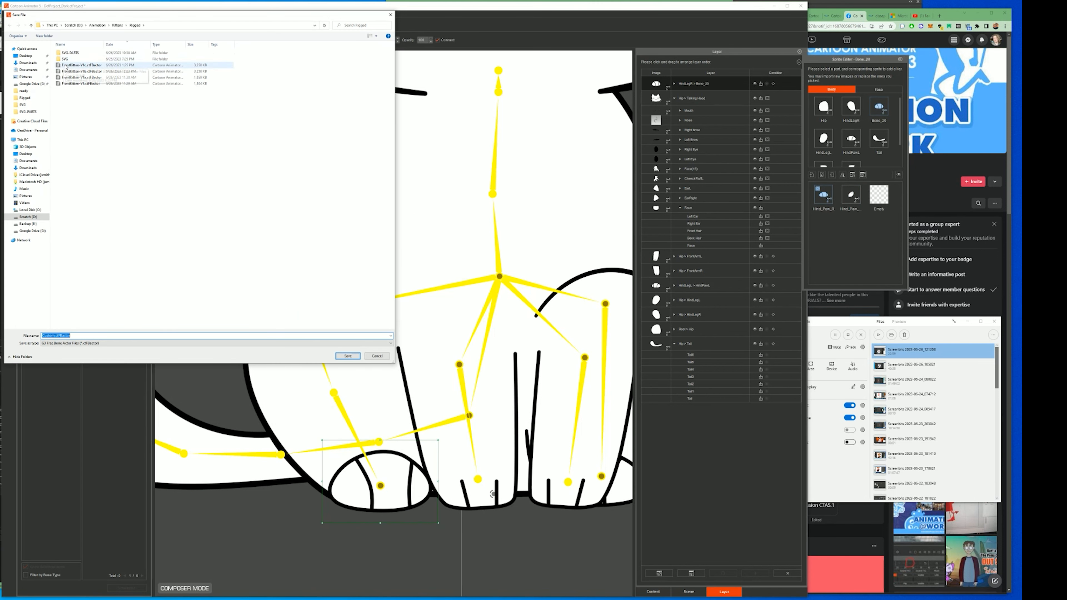
double_click(80, 65)
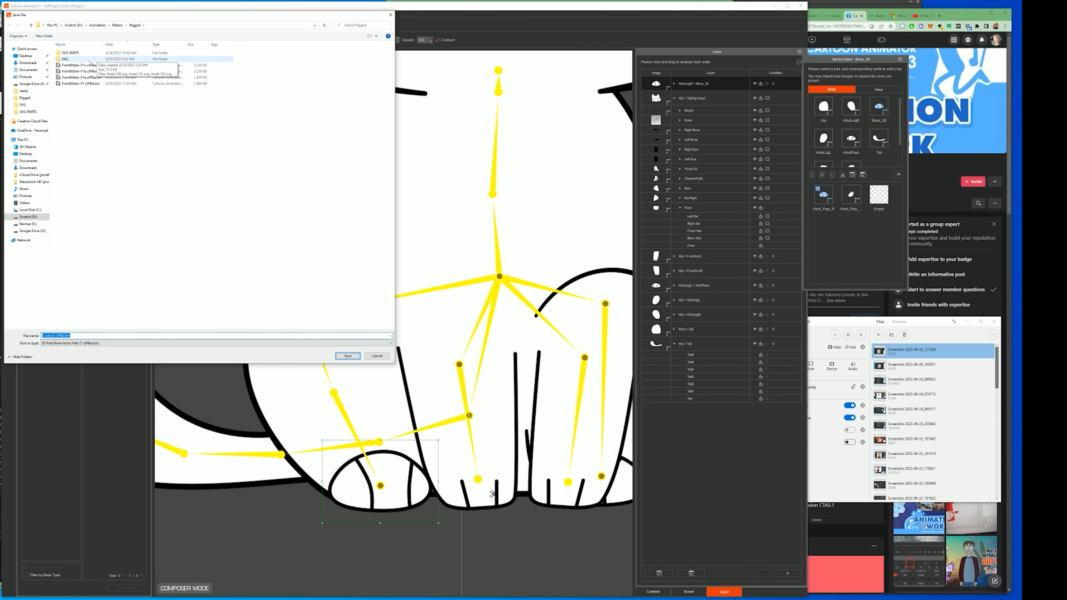
click(475, 304)
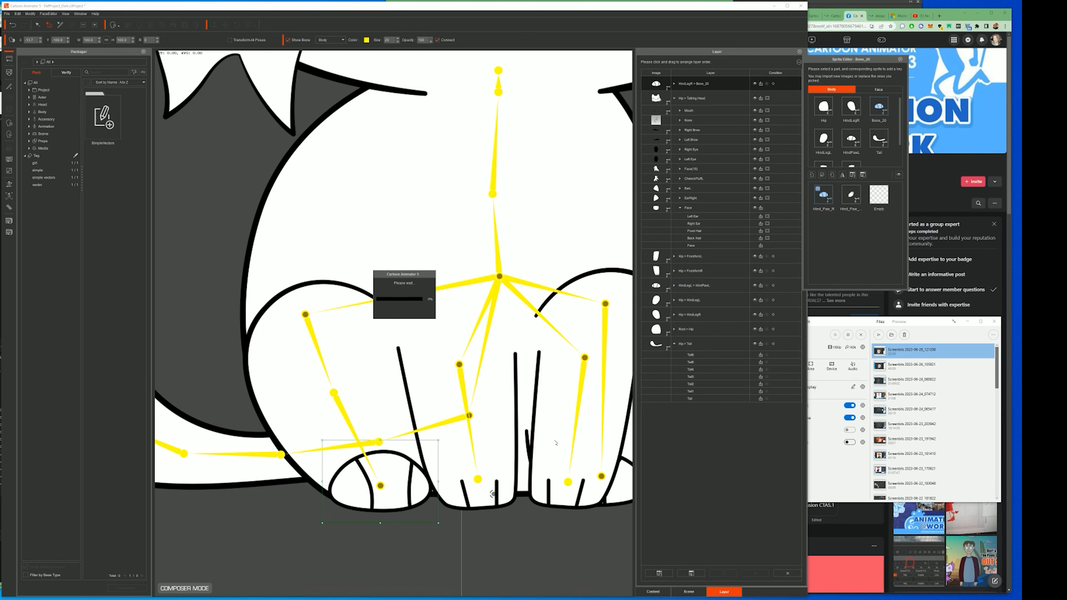
Step: Raise the HindPawL joint to mid-leg in the bone editor and add a new end bone from it at the foot
drag(555, 443, 416, 422)
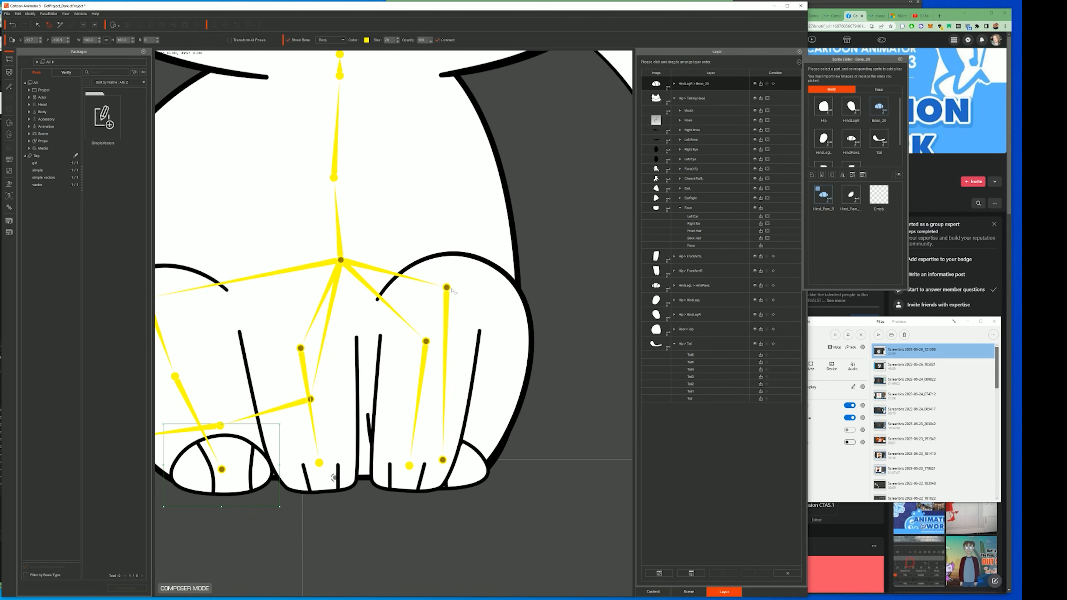
click(444, 459)
drag(447, 430, 450, 476)
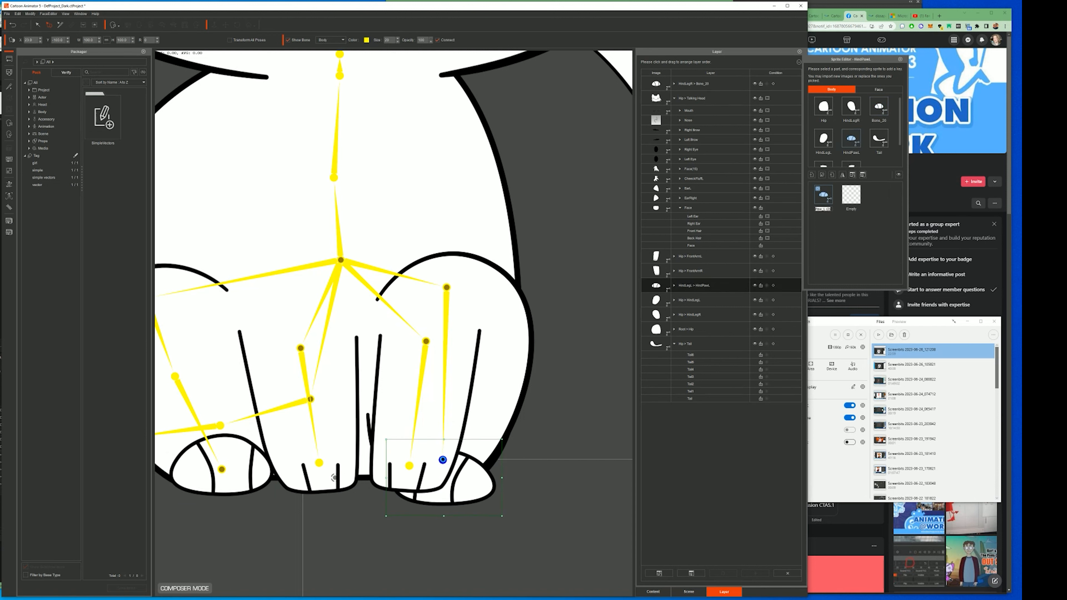
key(ctrl+z)
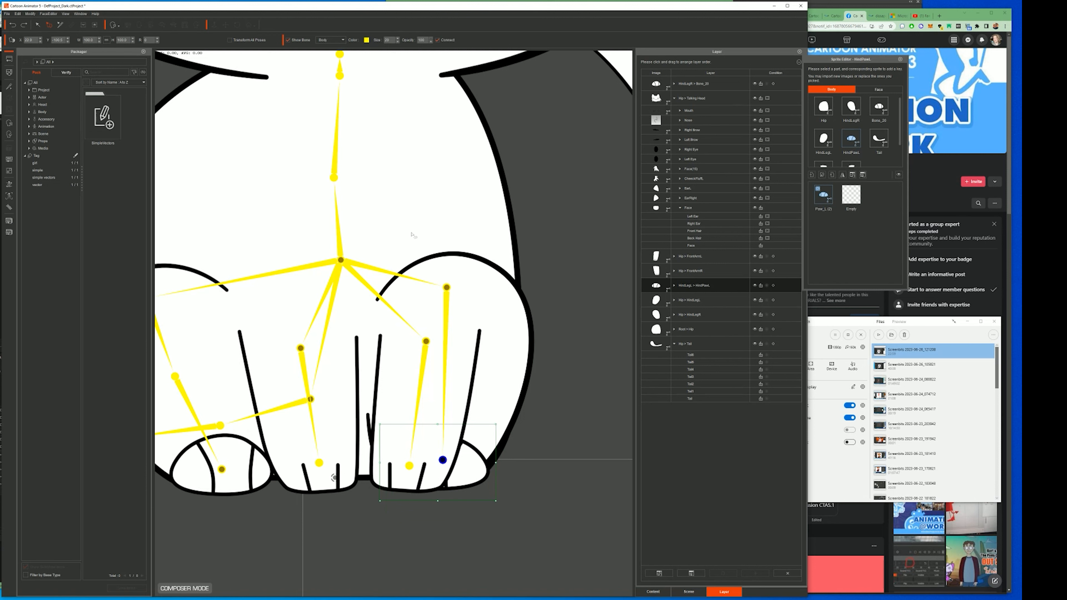
click(9, 86)
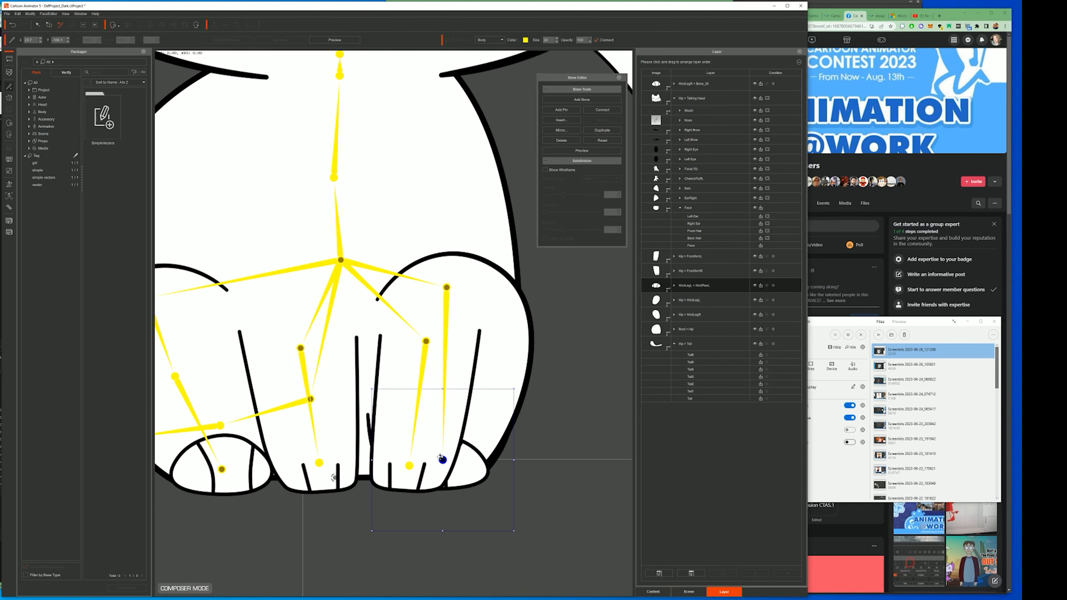
drag(442, 450, 451, 368)
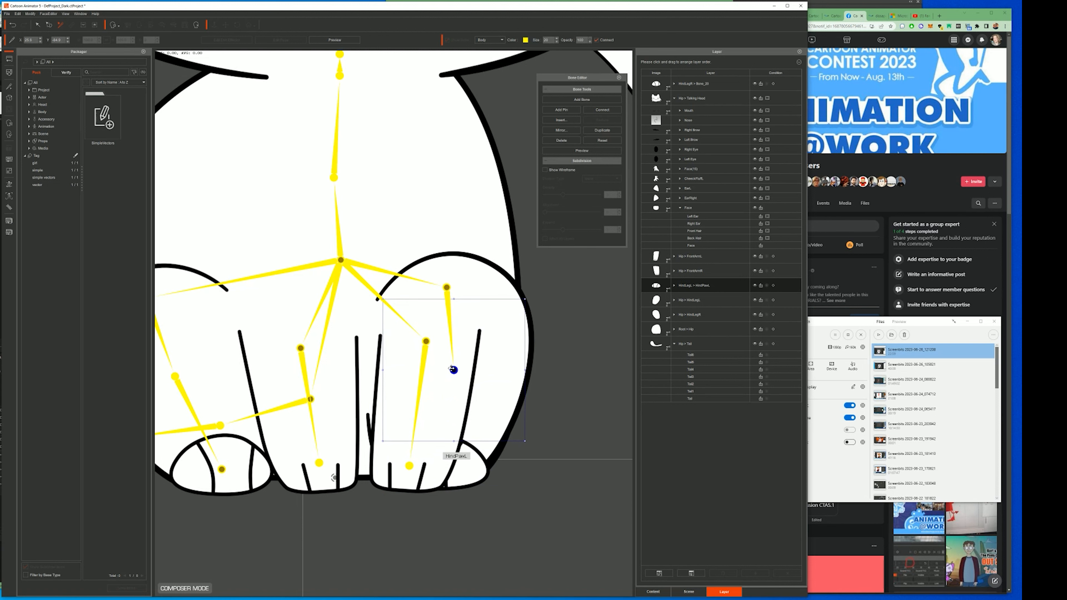
click(582, 99)
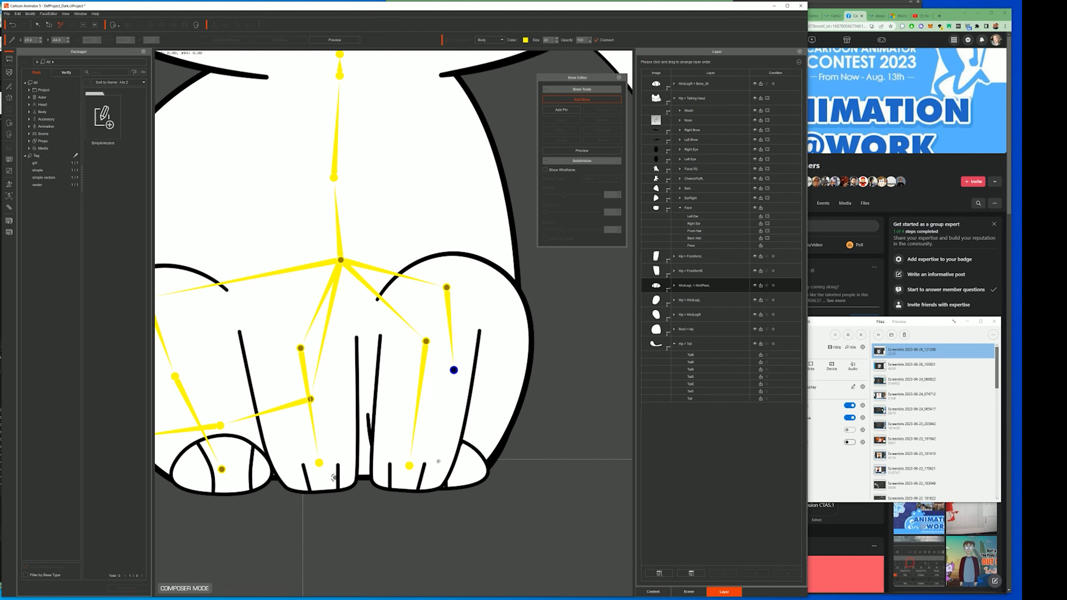
click(439, 463)
right_click(439, 462)
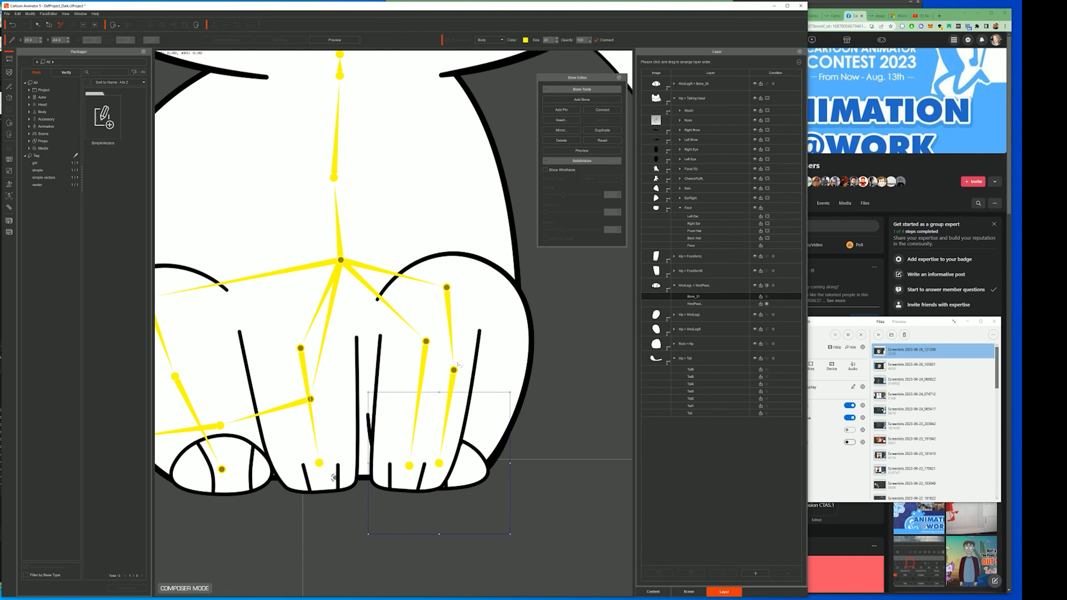
Step: Delete the paw sprite attached to the raised HindPawL joint
click(451, 378)
click(9, 98)
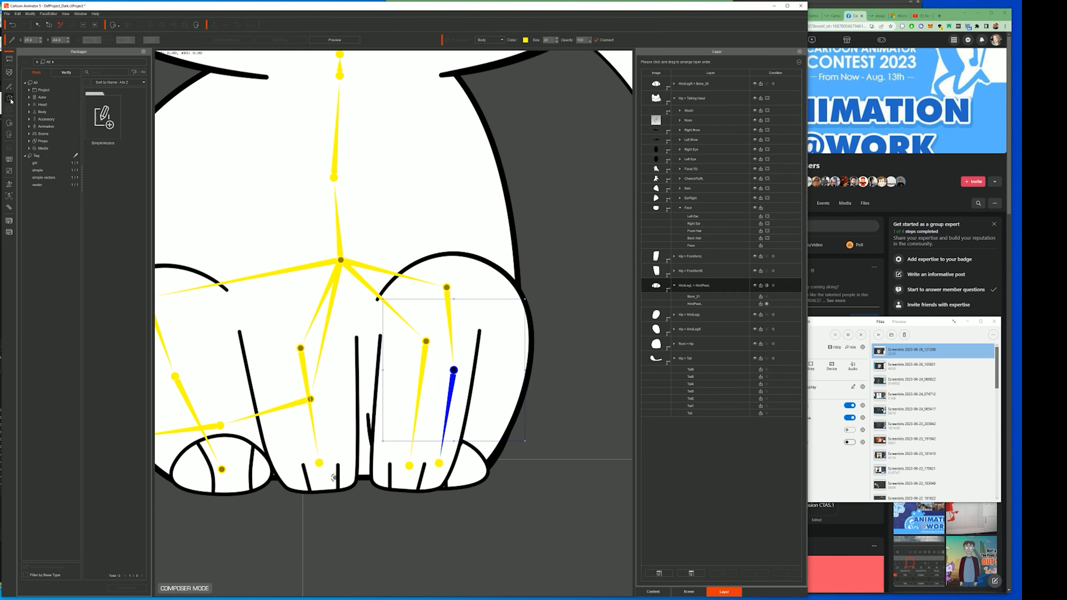
key(Delete)
Step: Add Paw_L (2).svg as a sprite on the new end bone and open the file chooser for another sprite
click(439, 463)
click(811, 175)
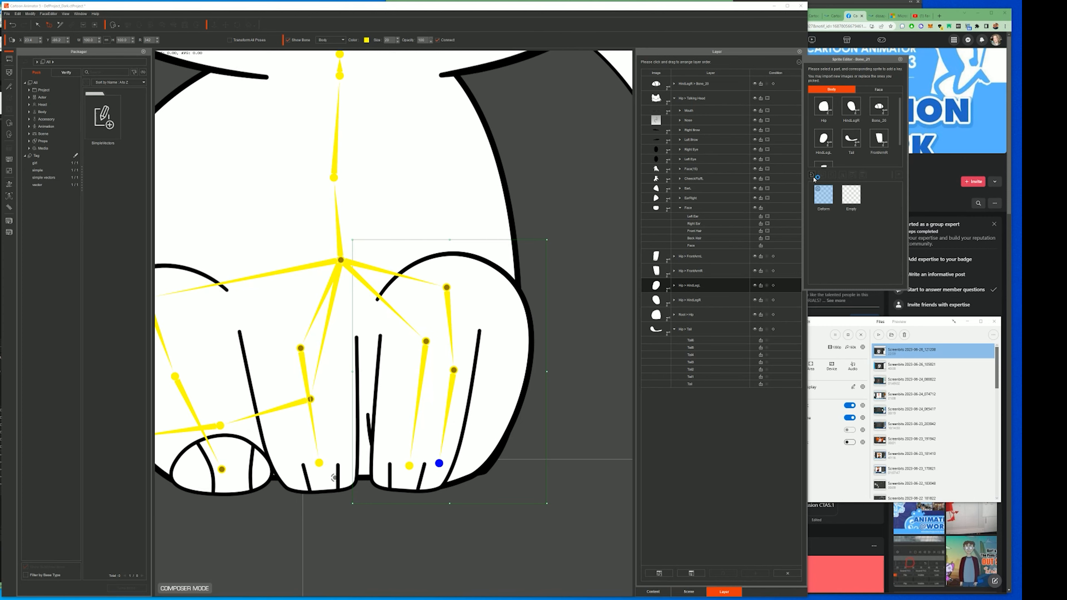
double_click(946, 268)
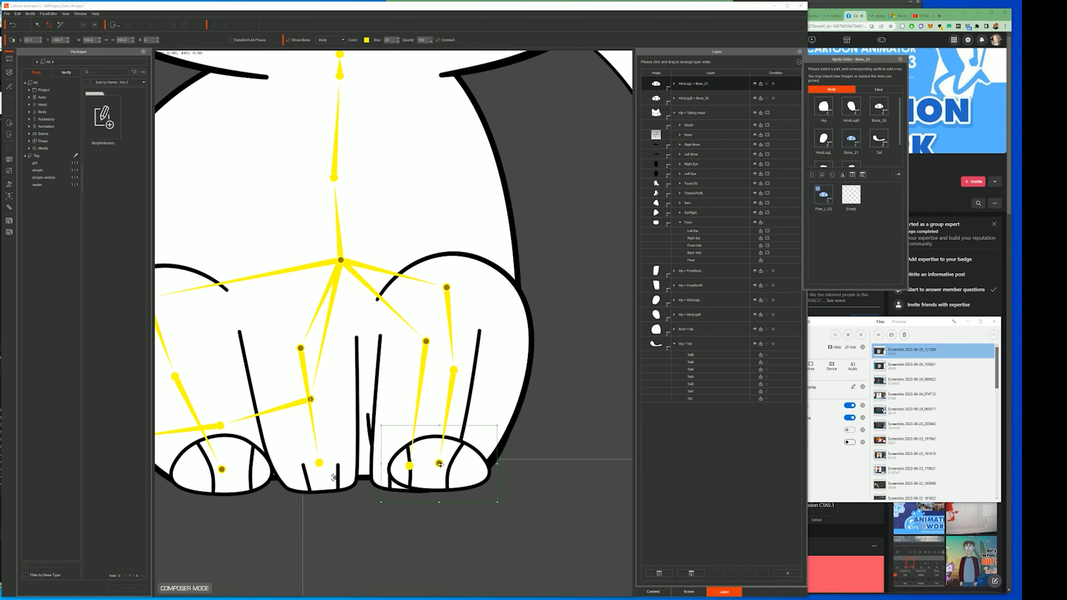
click(812, 175)
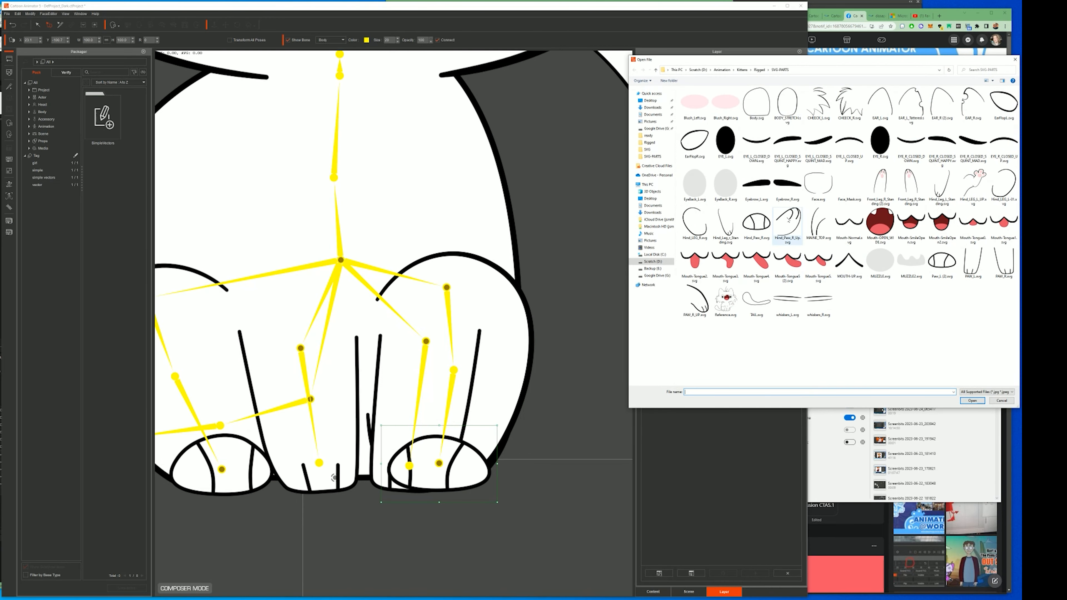
drag(877, 60, 838, 60)
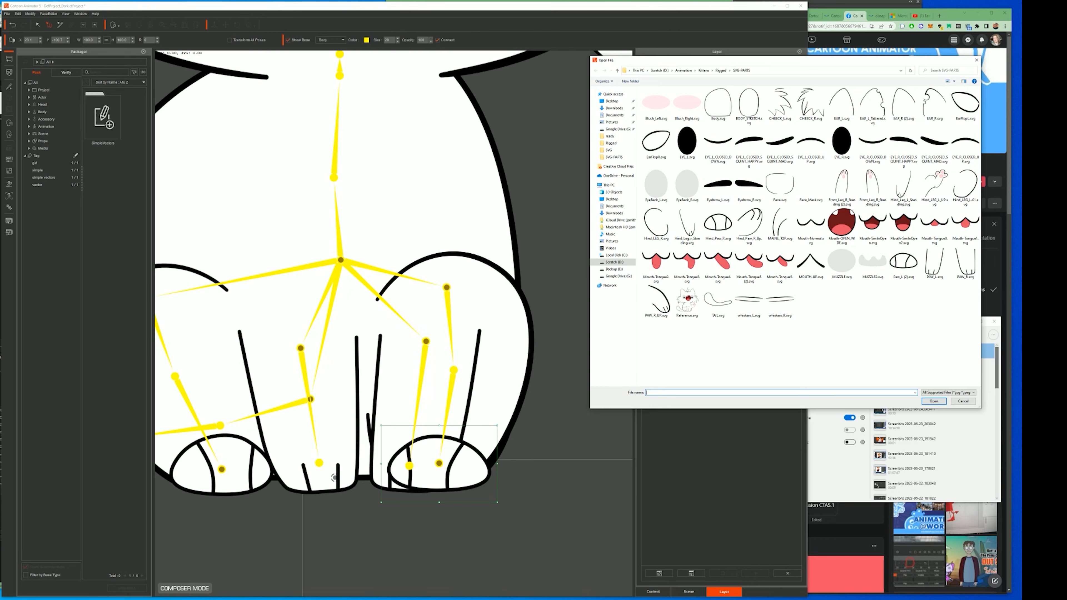
Step: Switch to Illustrator and reflect the Hind_Paw_R_Up artwork across the vertical axis
key(alt+Tab)
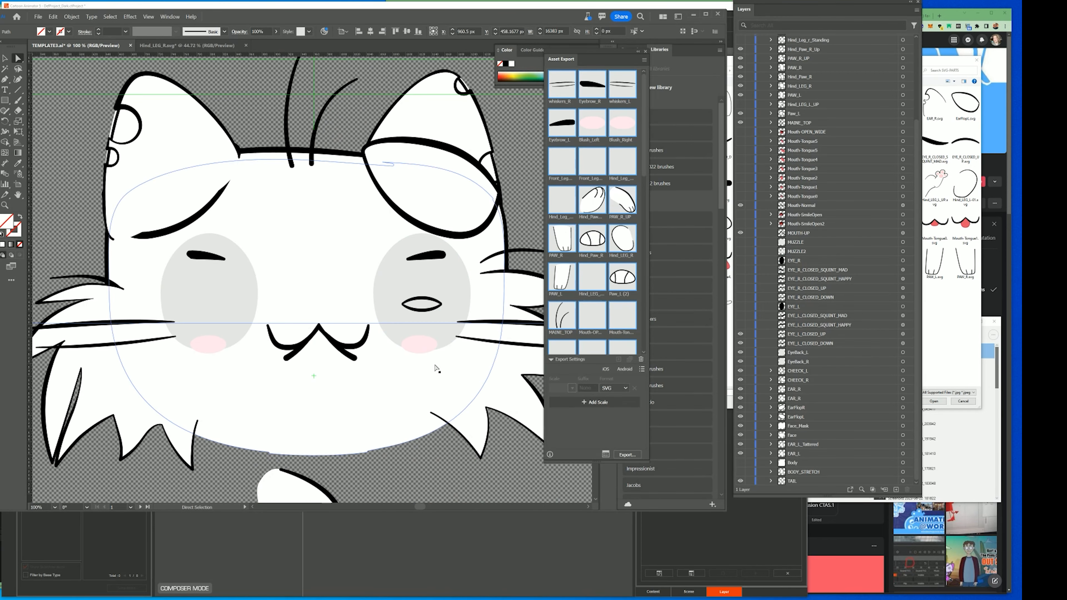
scroll(271, 331, down, 6)
click(271, 331)
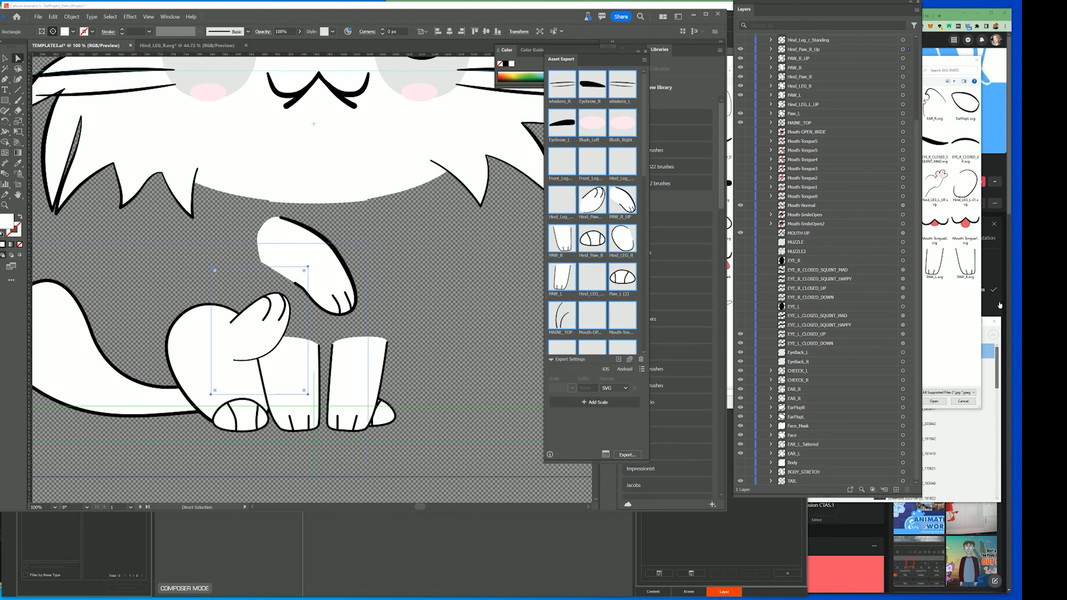
scroll(901, 86, up, 2)
click(903, 104)
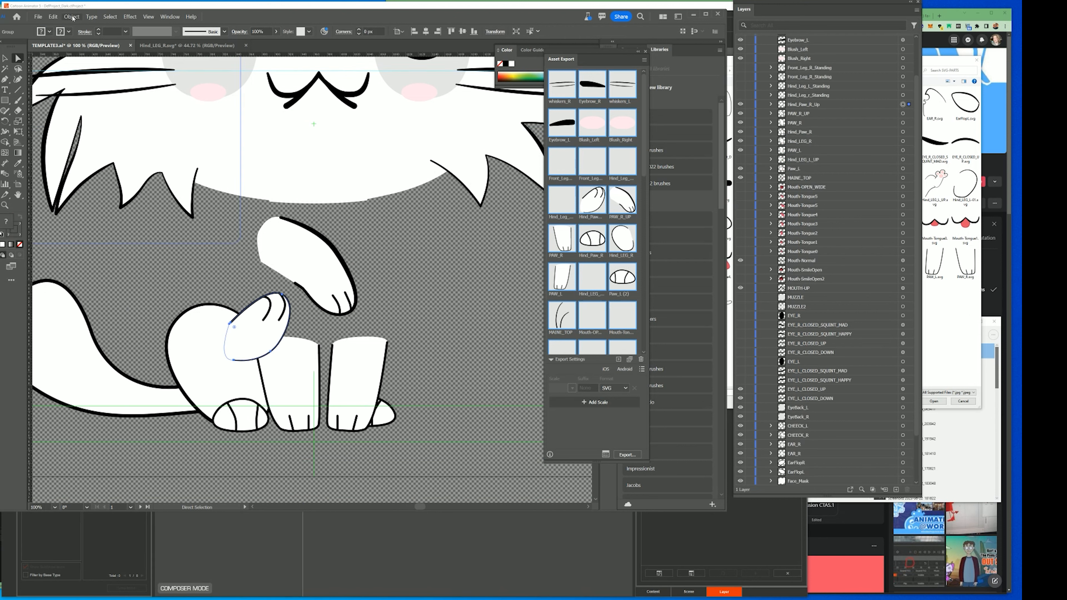
click(73, 18)
mouse_move(97, 23)
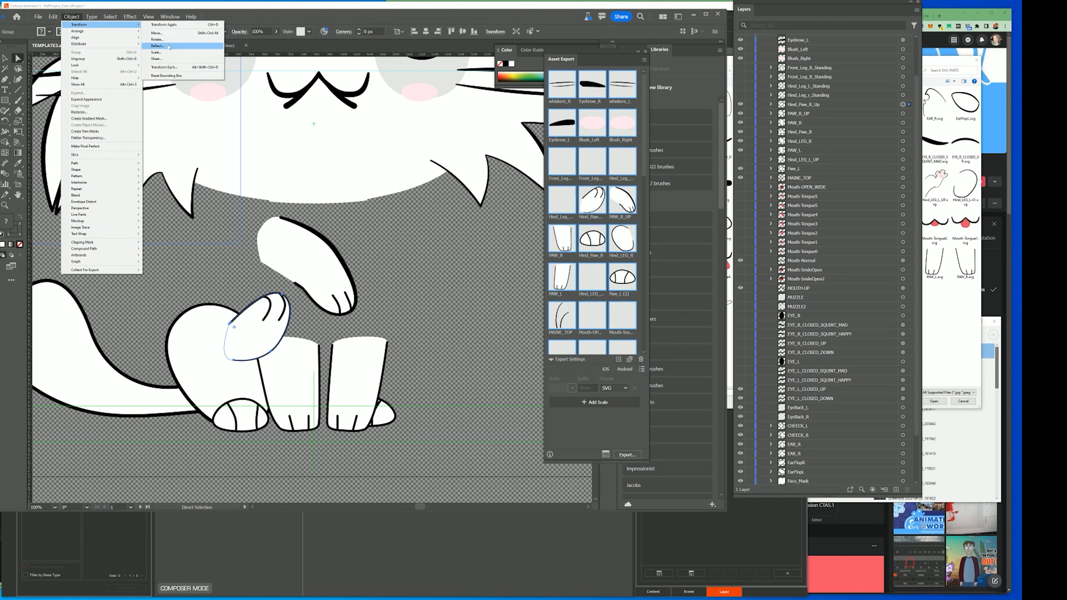
click(180, 46)
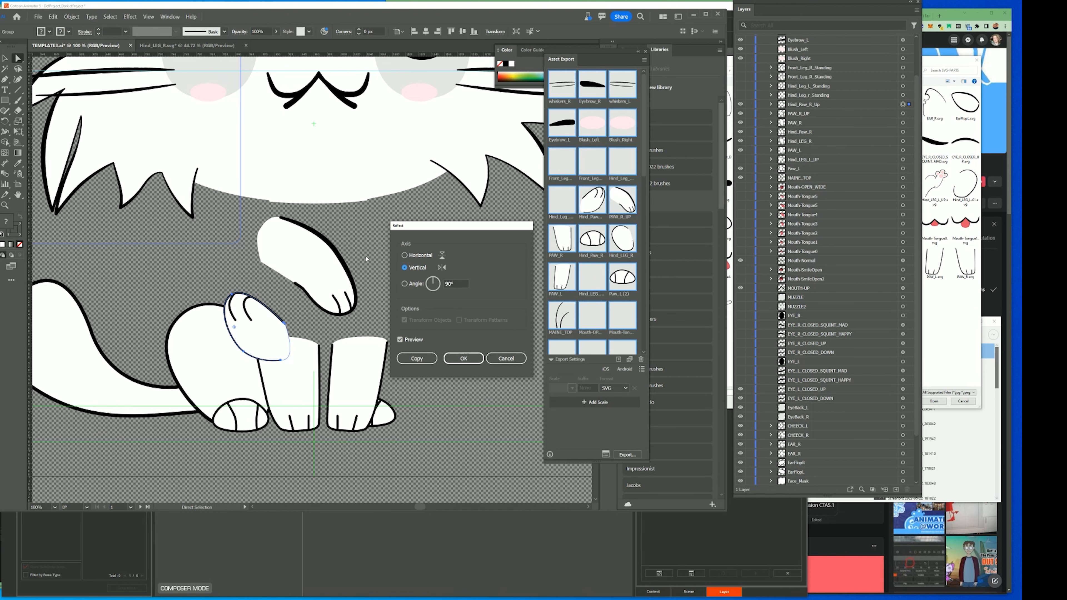
click(464, 359)
Step: Create a single export asset named Paw_L_Up from the mirrored paw and export it as SVG to the Rigged folder
click(619, 359)
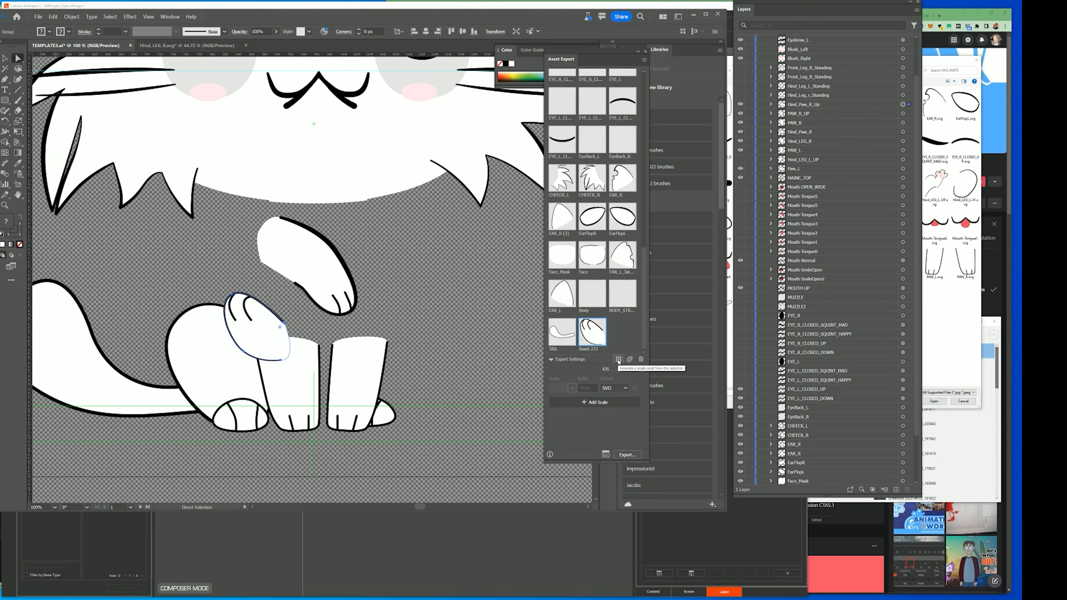
double_click(590, 348)
text(Paw_L_Up)
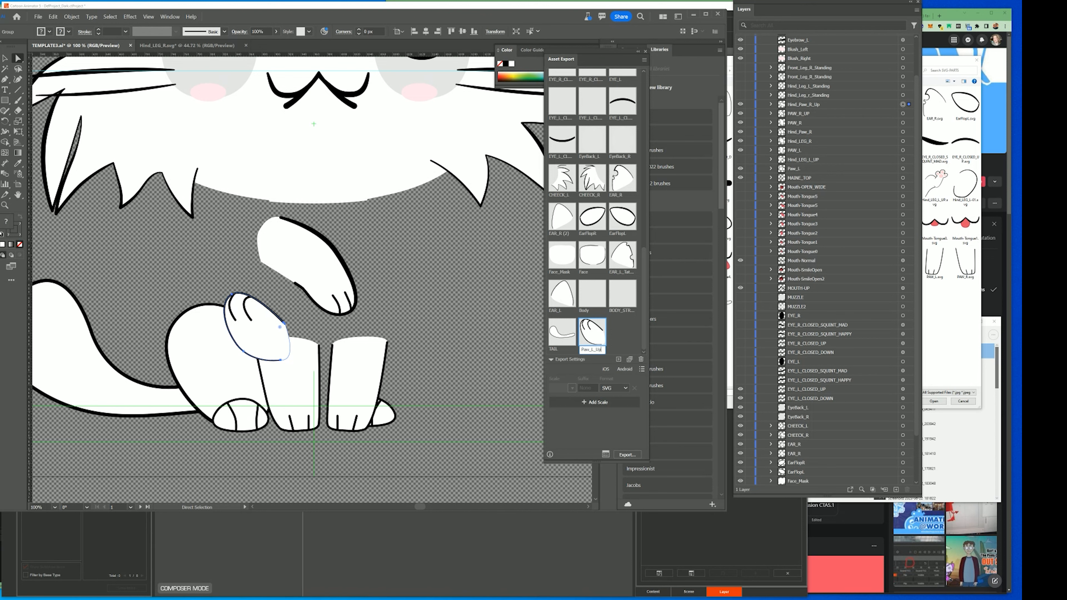
click(635, 454)
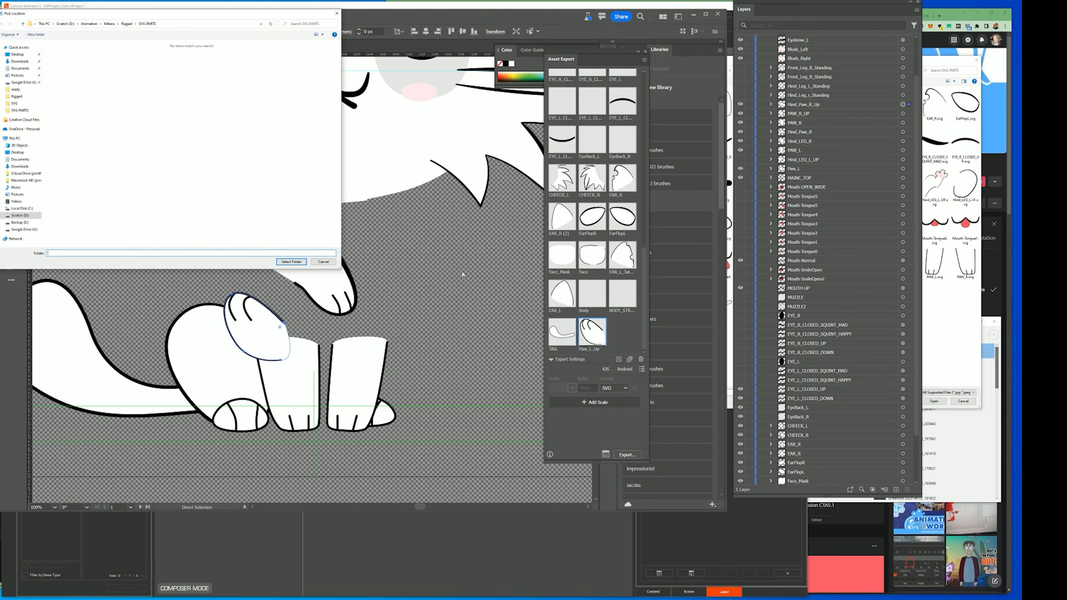
click(127, 24)
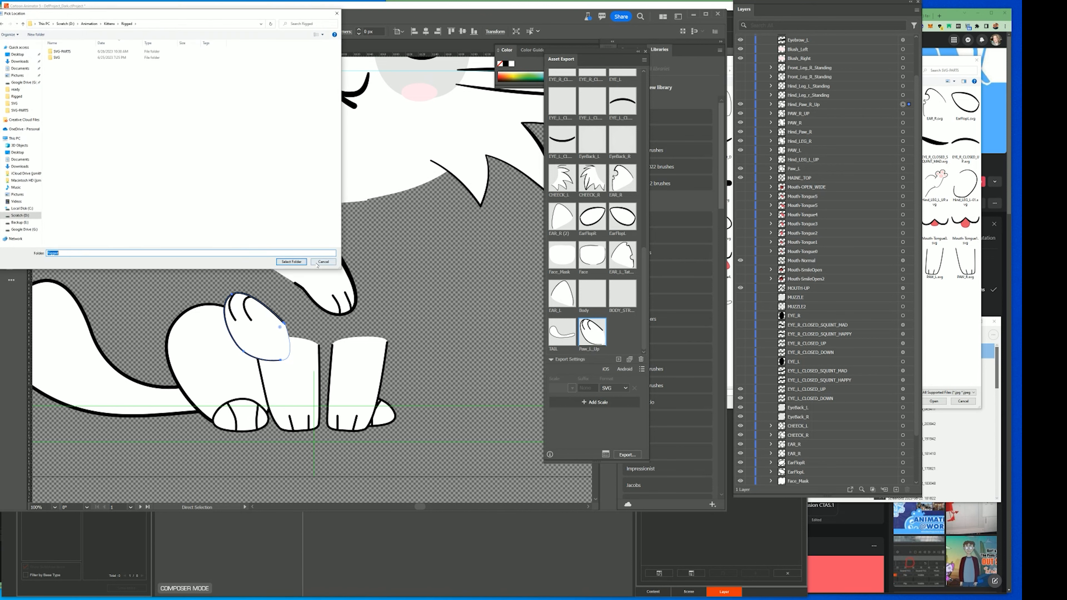
click(292, 261)
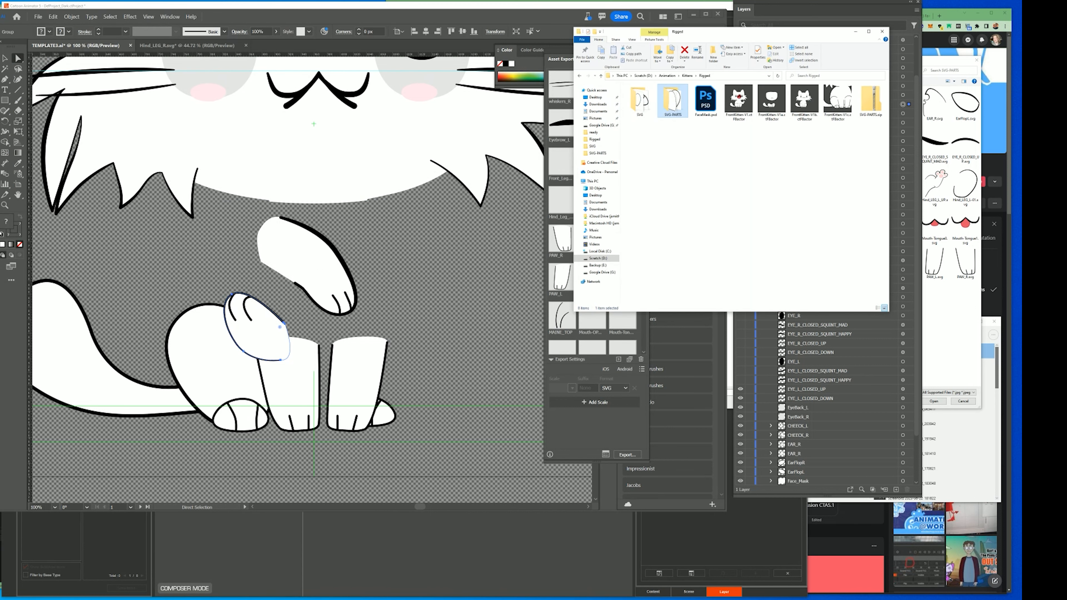
Step: Locate the exported Paw_L_Up.svg in the Rigged folder and move it into the SVG-PARTS folder
double_click(649, 110)
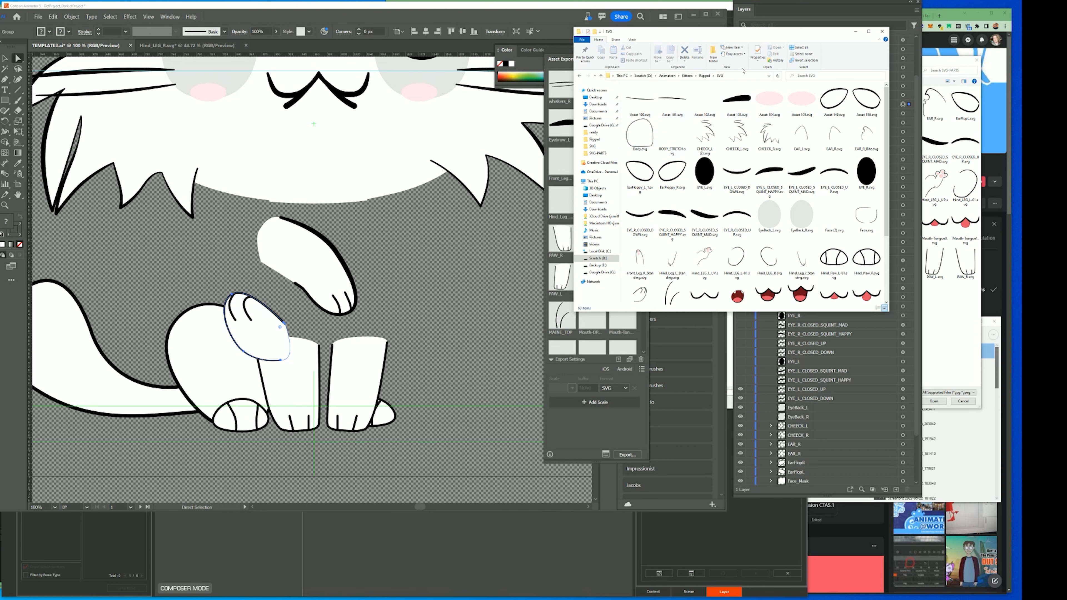
click(635, 40)
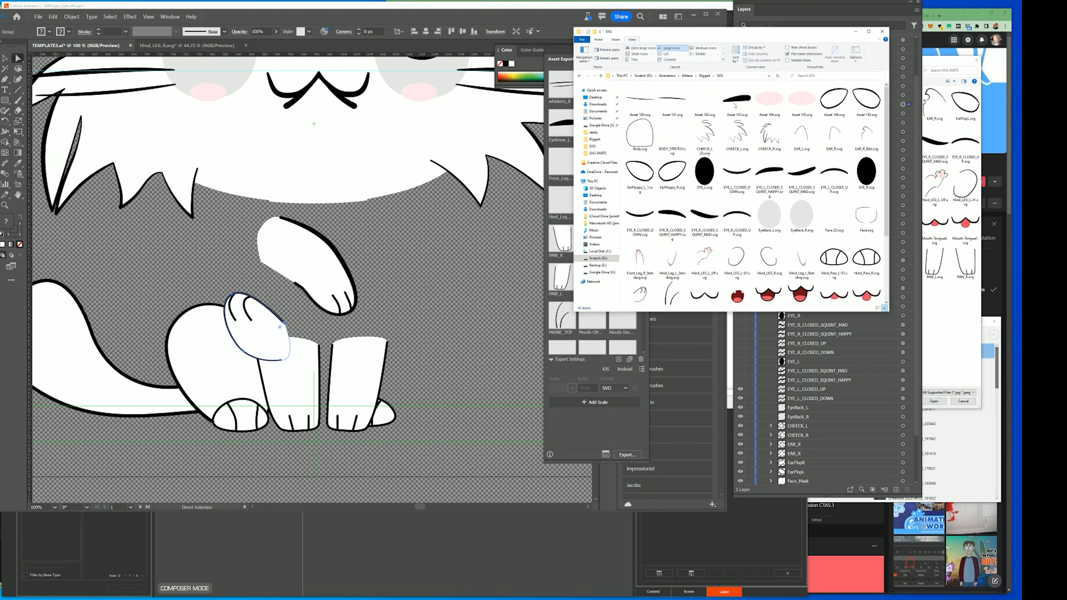
right_click(753, 123)
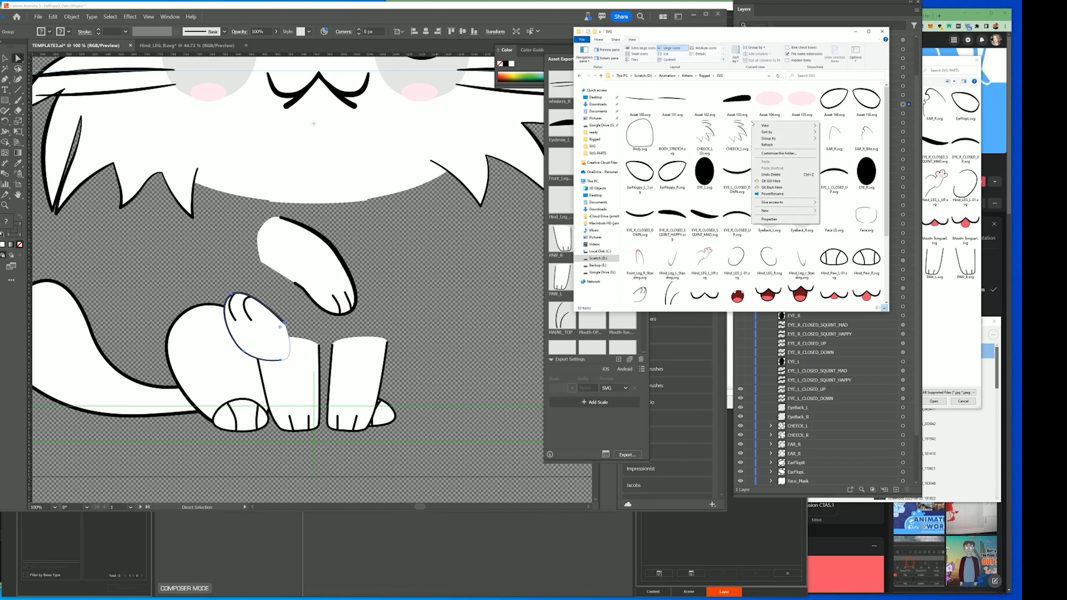
mouse_move(774, 132)
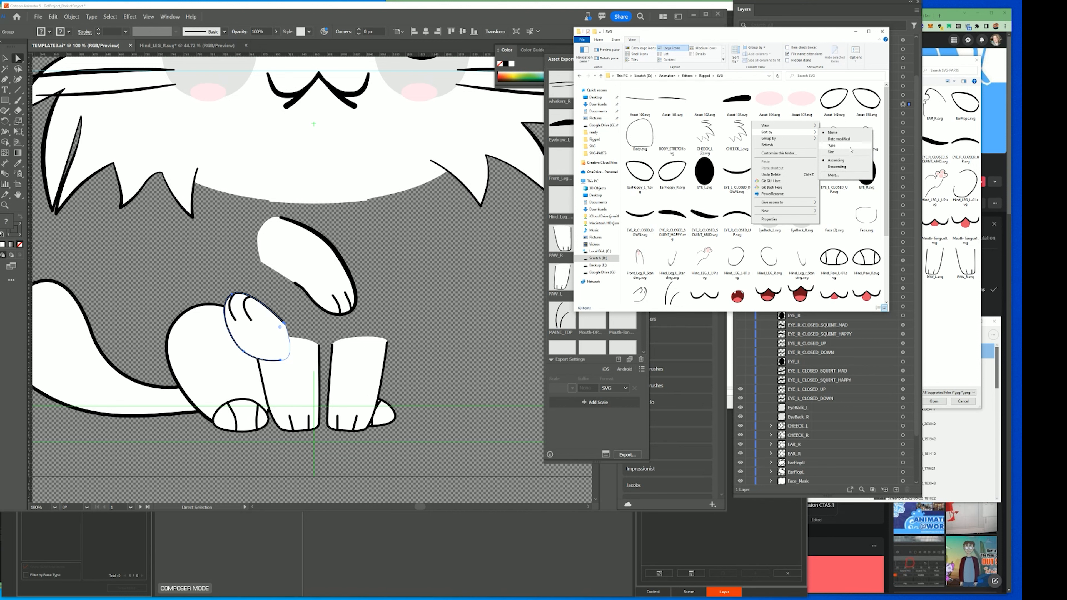
click(845, 139)
drag(640, 100, 706, 76)
click(705, 76)
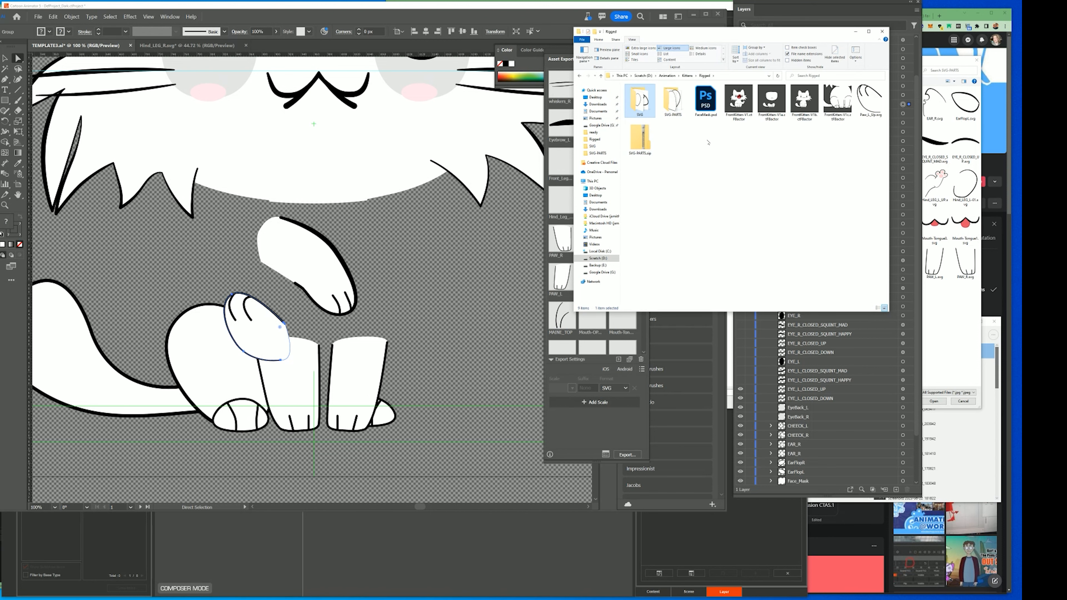
drag(869, 101, 669, 110)
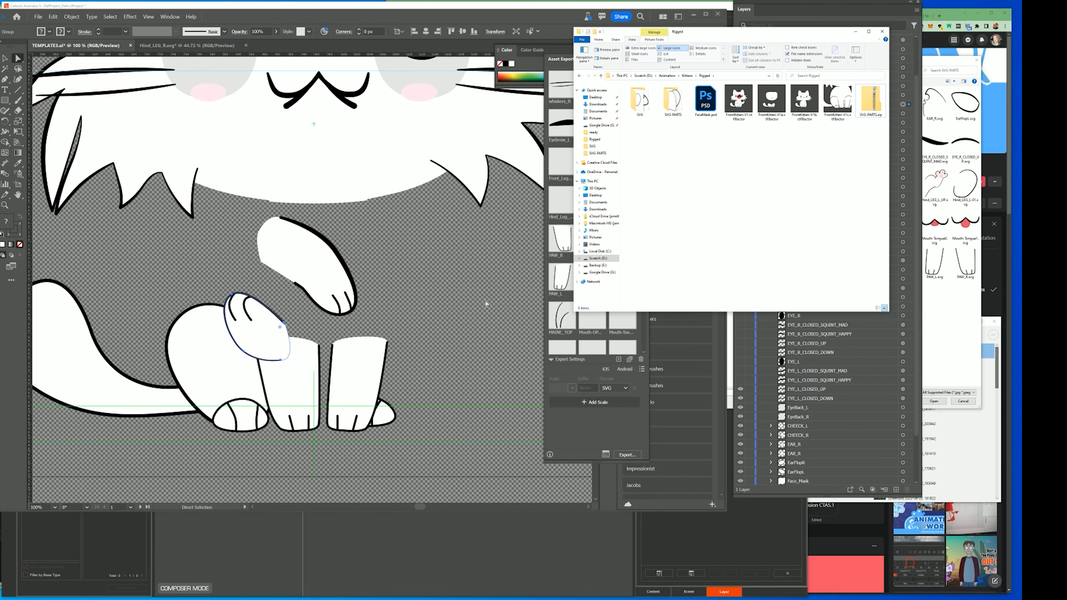
Step: Back in Cartoon Animator, add Paw_L_Up.svg as the paw's alternate sprite, place it in the raised foot position and switch back to Paw_L (2)
click(330, 596)
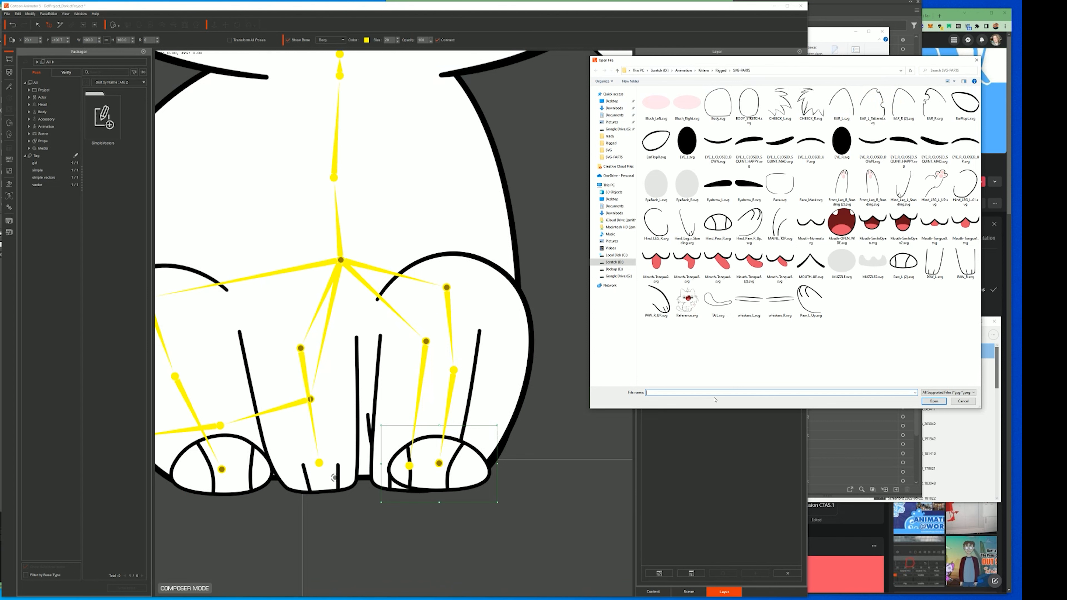
double_click(811, 302)
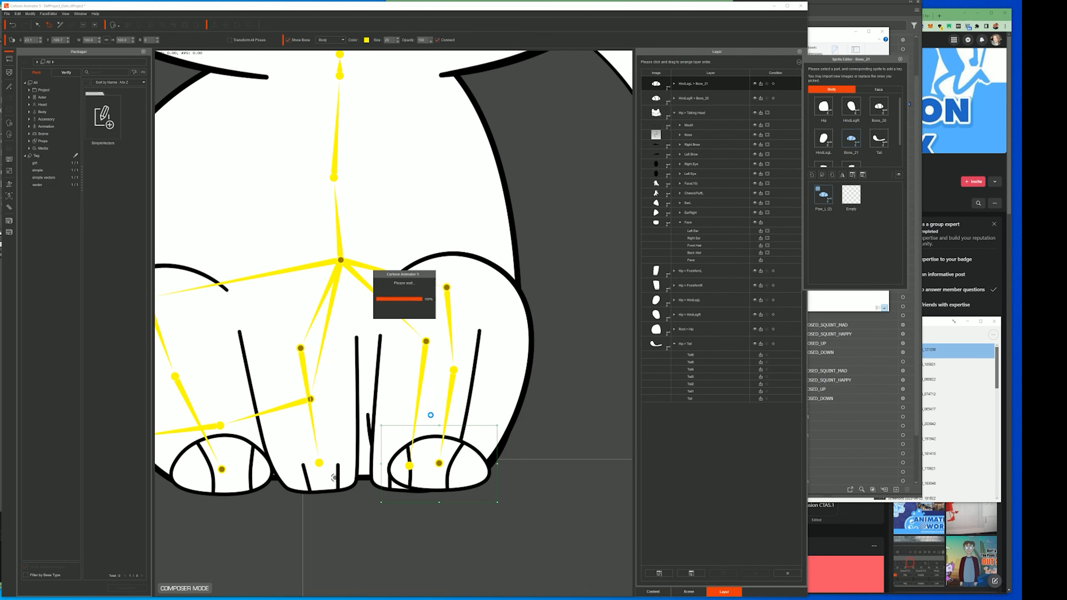
drag(436, 432, 358, 291)
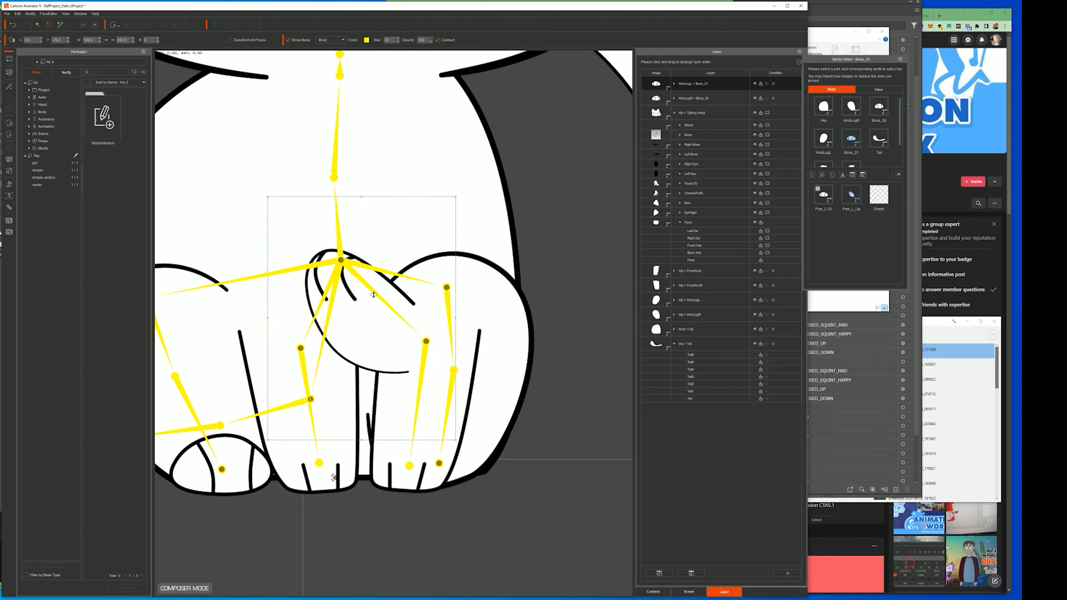
click(823, 196)
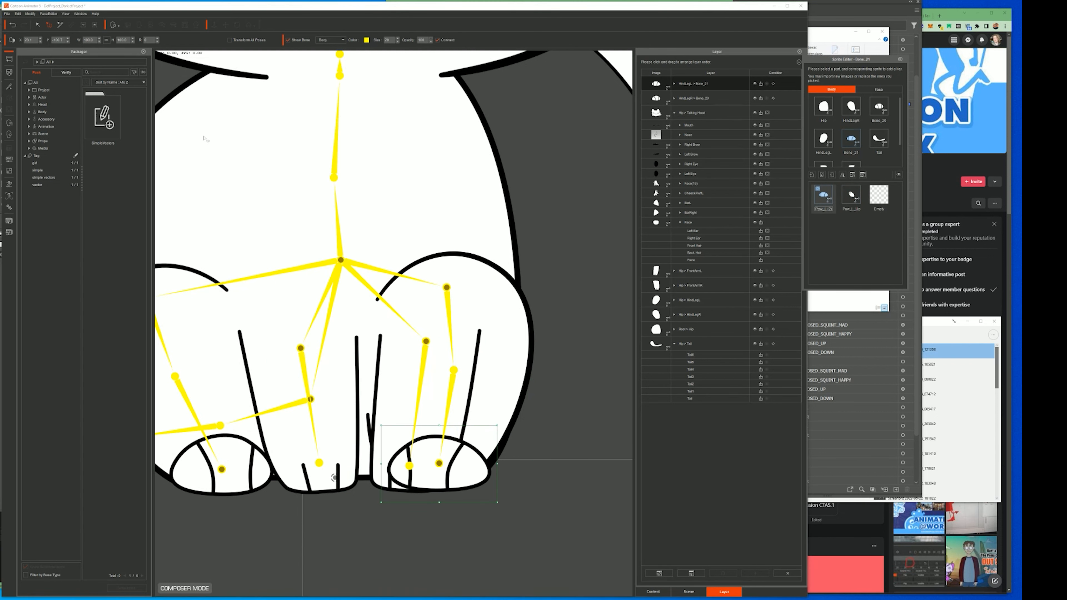
Step: Save the actor with the rebuilt left hind paw as a FrontKitten-V1 series free-bone actor file in the Rigged folder
scroll(306, 164, down, 6)
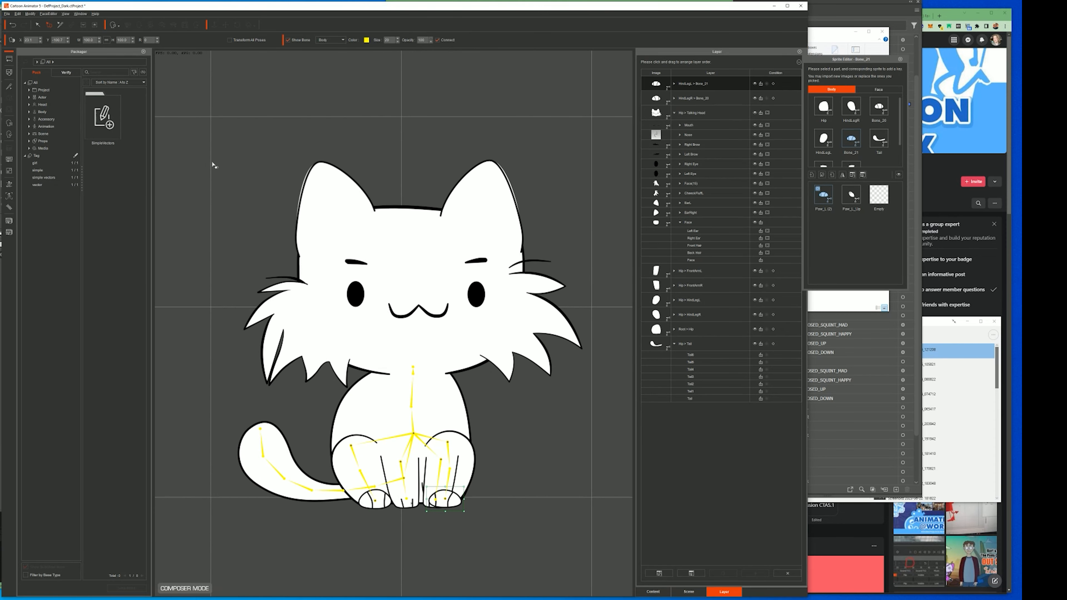
click(7, 14)
click(19, 28)
click(81, 65)
click(65, 339)
click(62, 335)
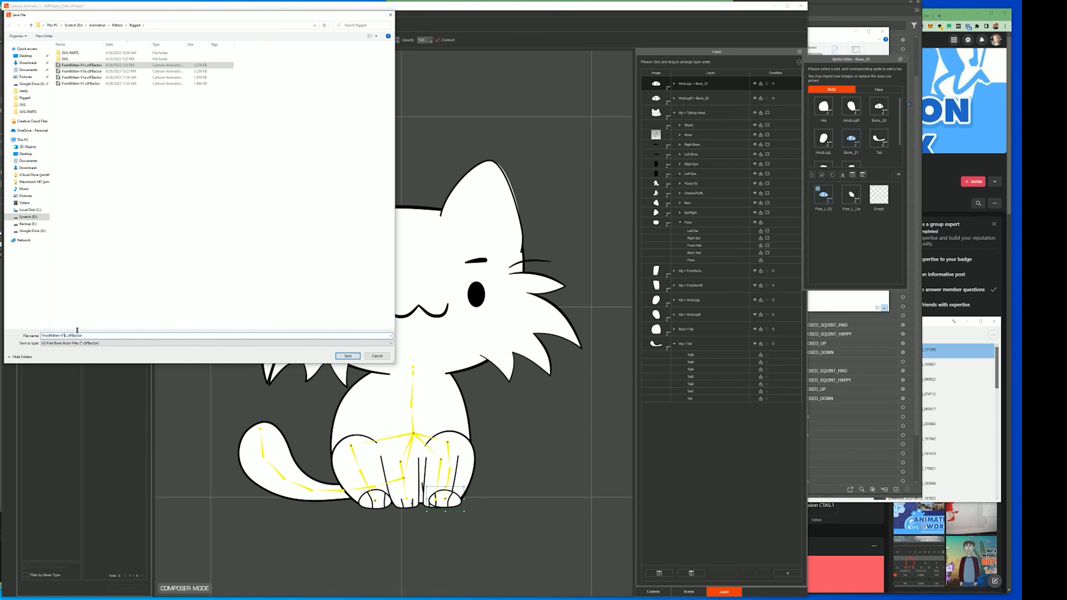
key(Return)
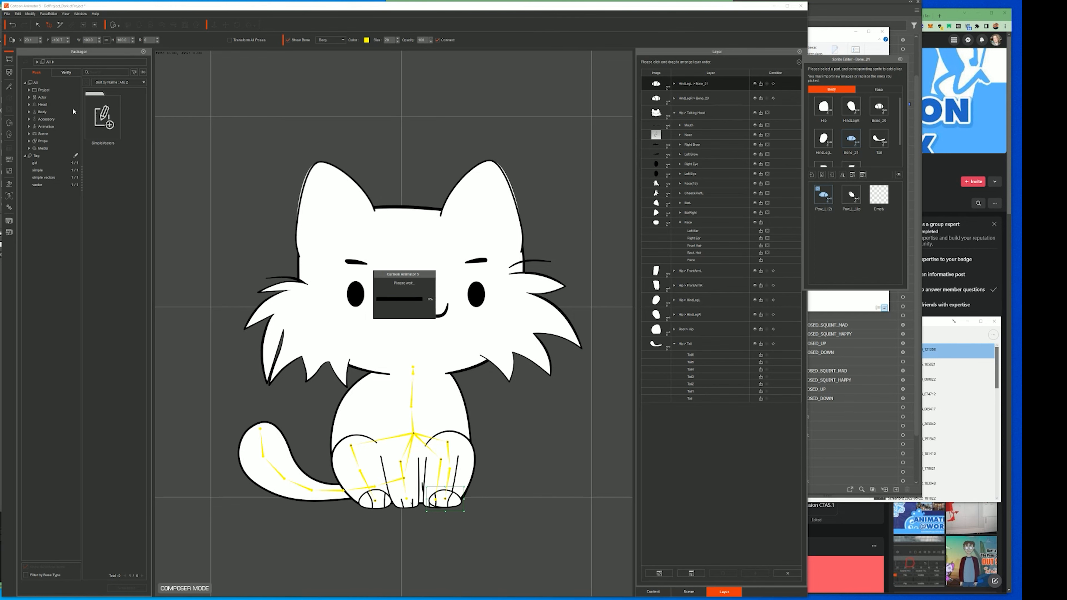
Step: Leave composer mode and return to the stage with the kitten placed inside the camera frame
click(9, 60)
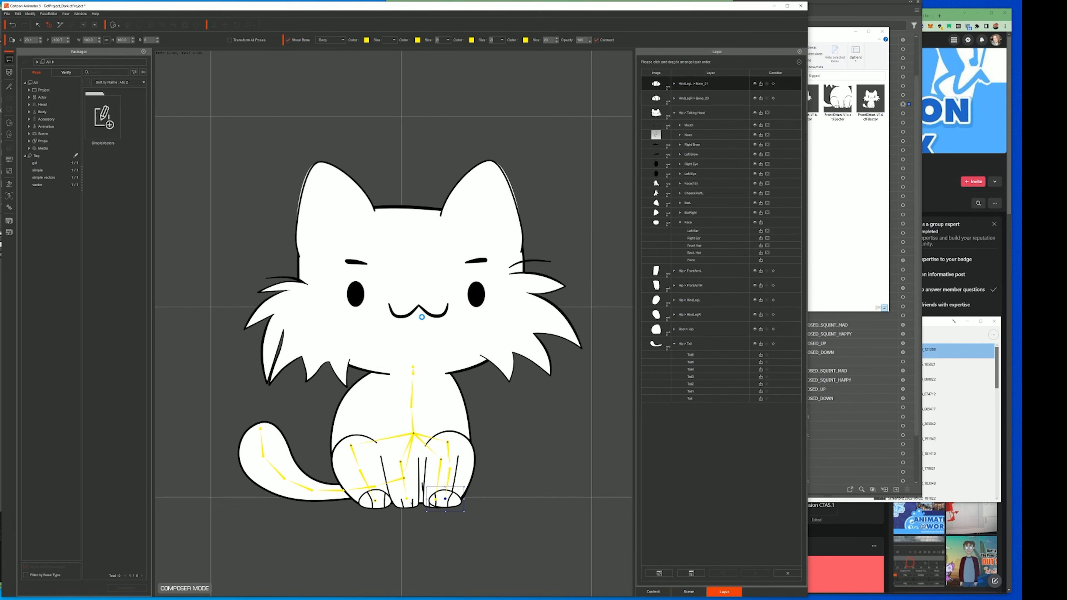
click(378, 315)
drag(364, 336, 442, 363)
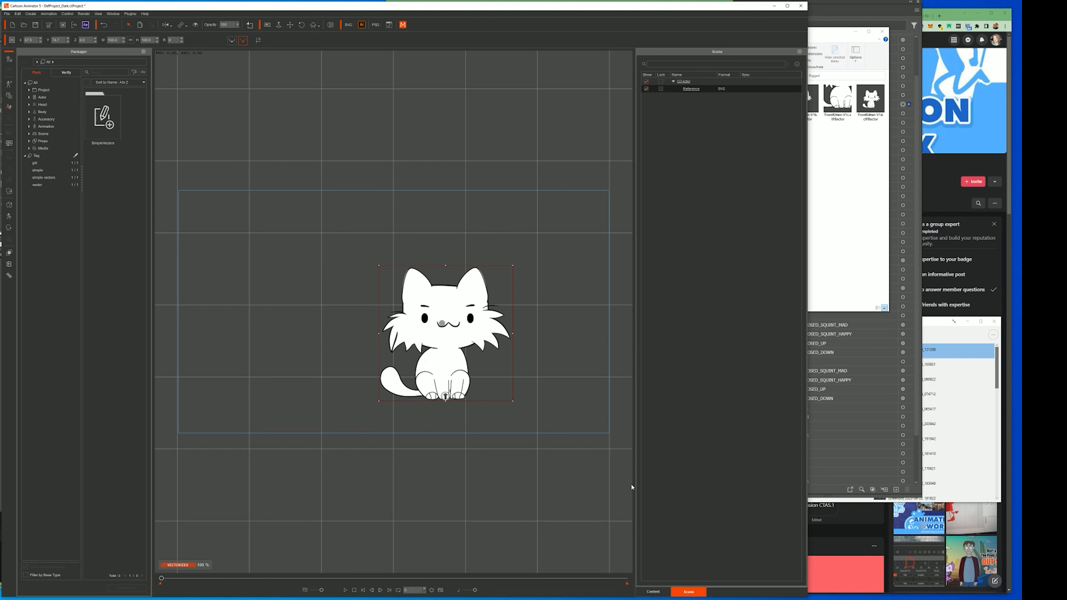
Step: Open the kitten folder under the custom Animals actors and save the kitten to the library as a free-bone actor named Kitten
click(653, 591)
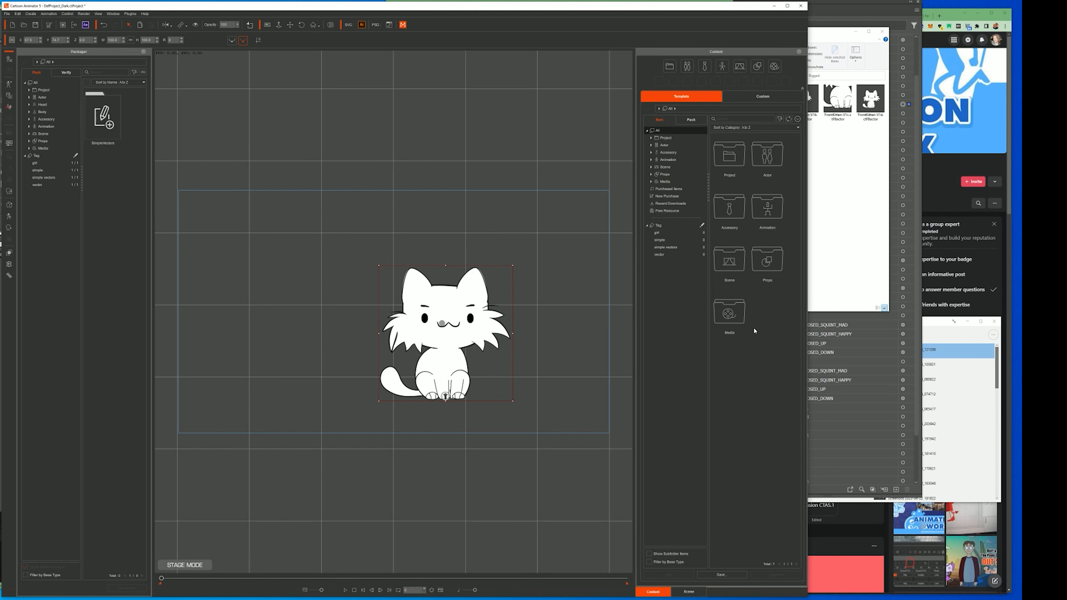
click(763, 96)
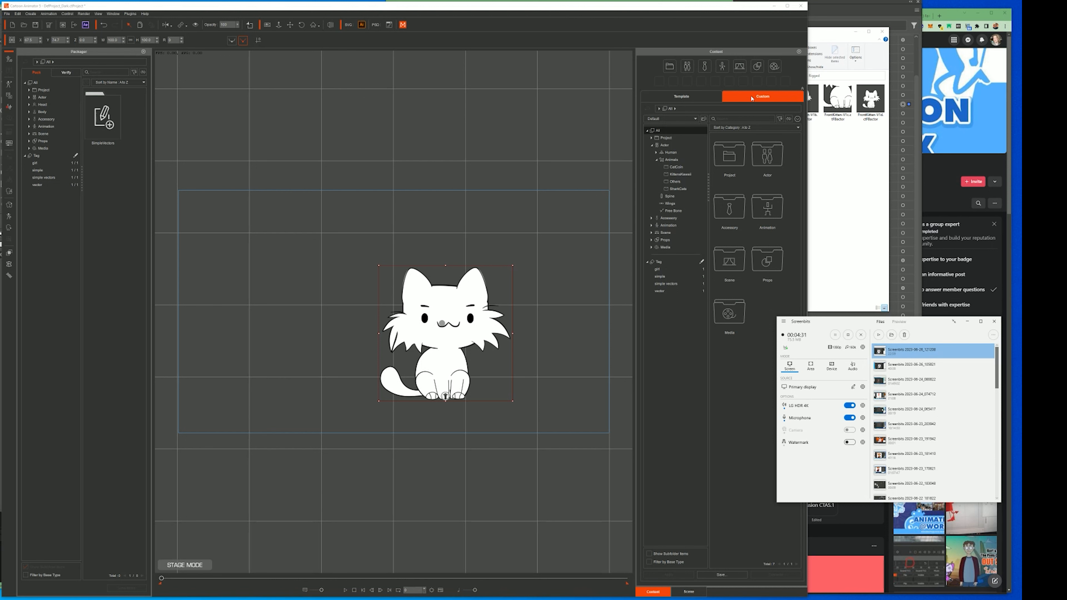
click(672, 147)
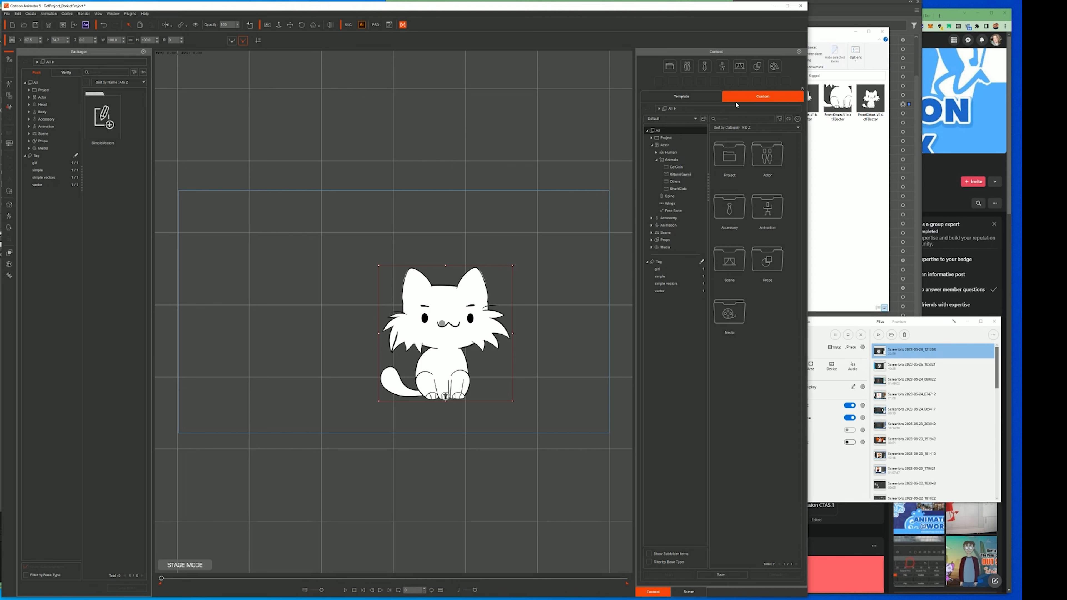
click(674, 160)
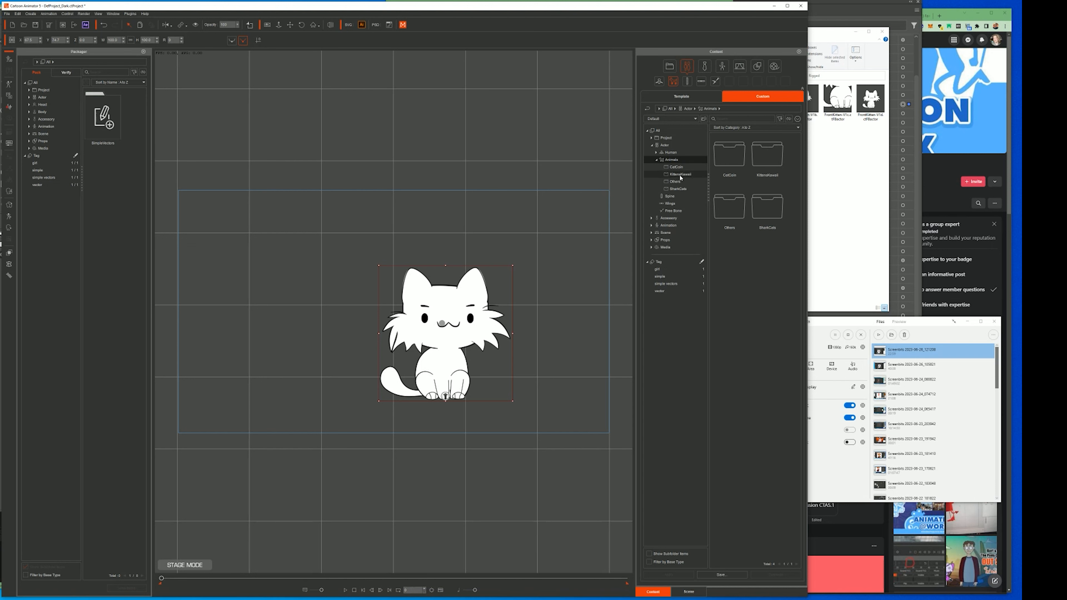
click(681, 175)
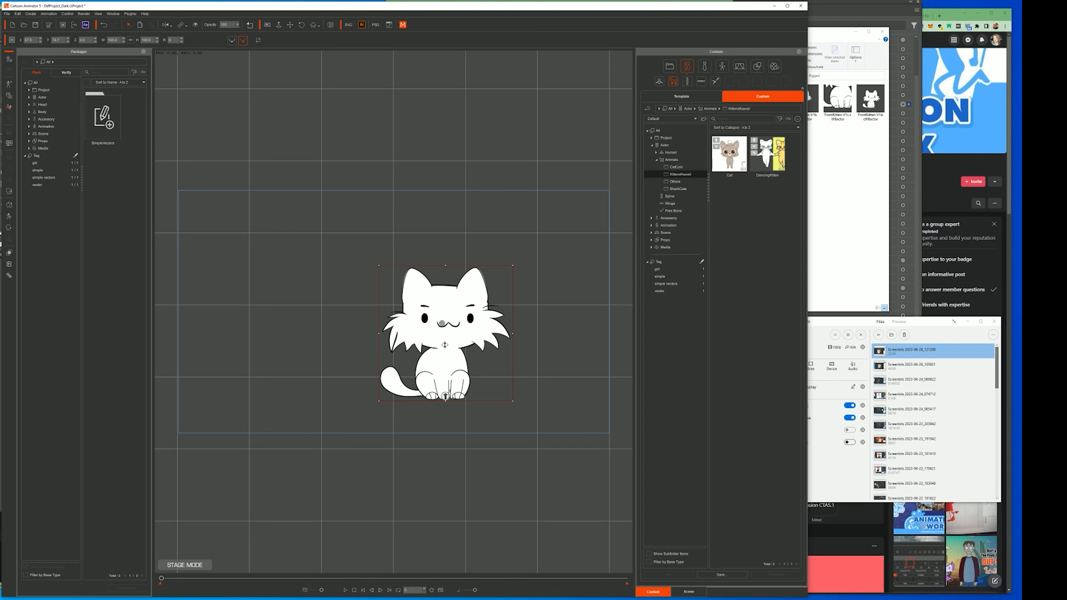
click(721, 575)
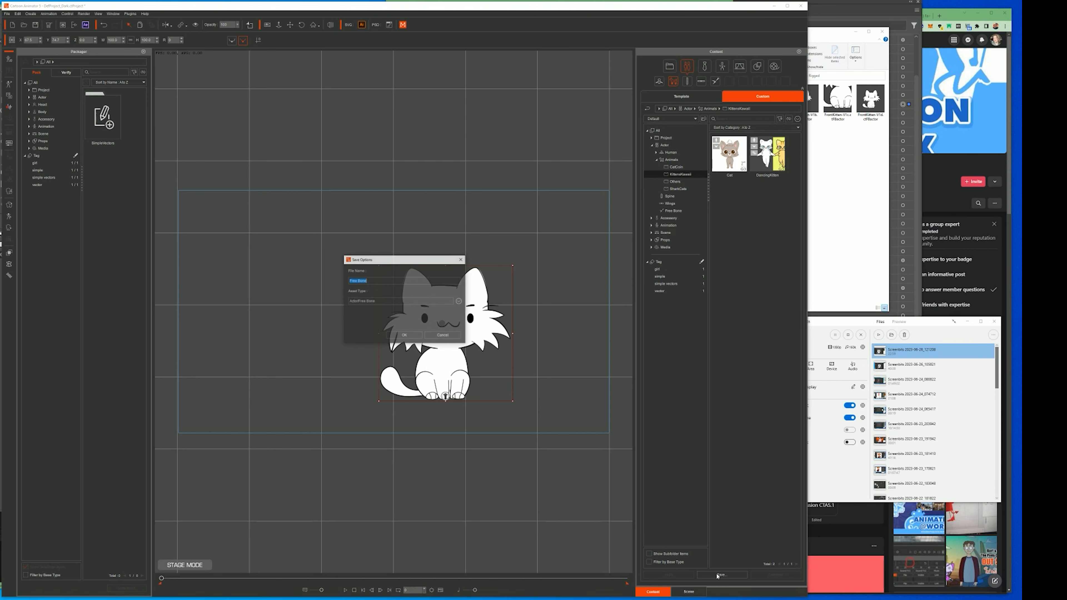
text(Kitten)
key(Return)
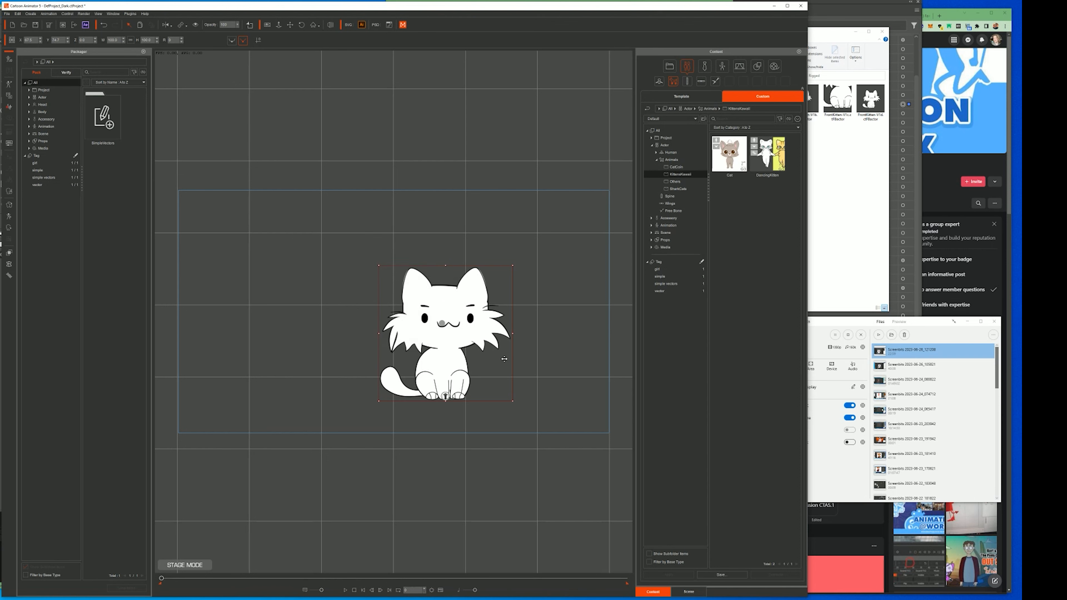
Step: Find the saved Kitten in the custom Free Bone actors and capture a new thumbnail for it from the enlarged kitten on the stage
click(675, 210)
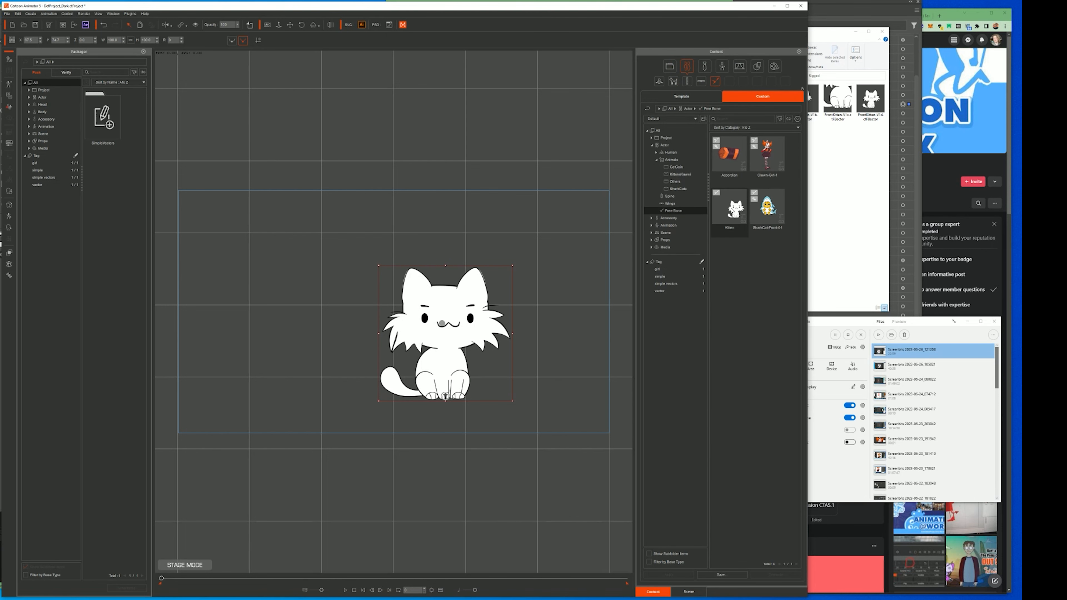
scroll(517, 380, up, 5)
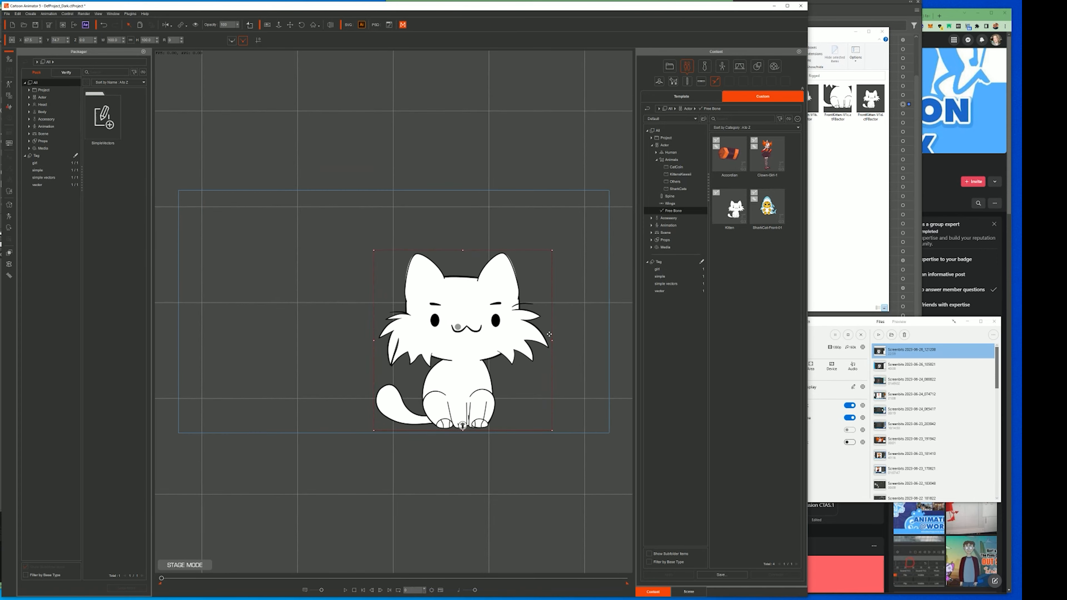
scroll(492, 317, up, 2)
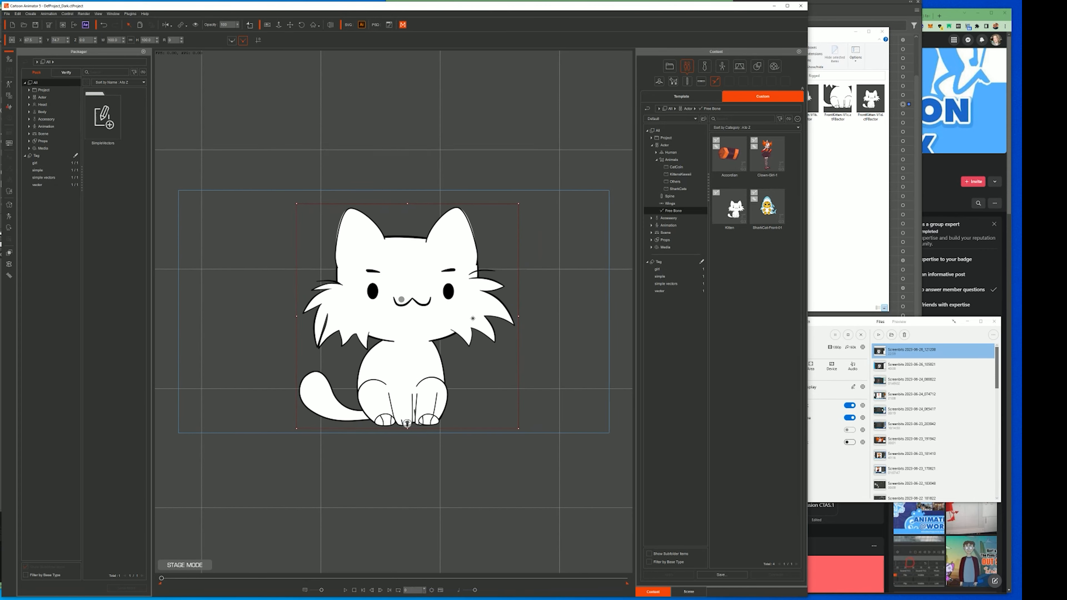
right_click(731, 212)
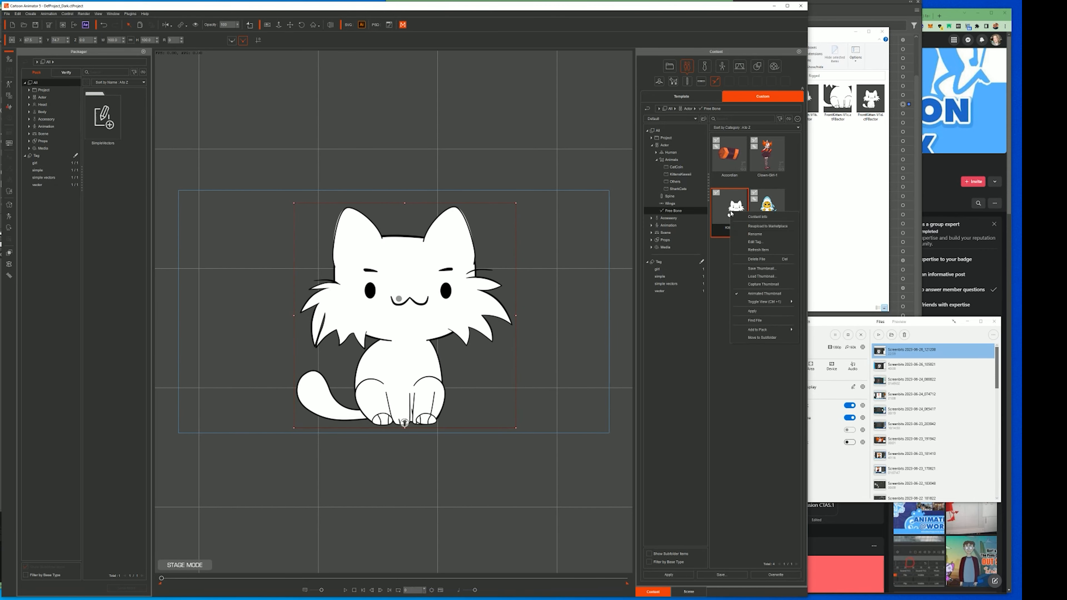
click(765, 285)
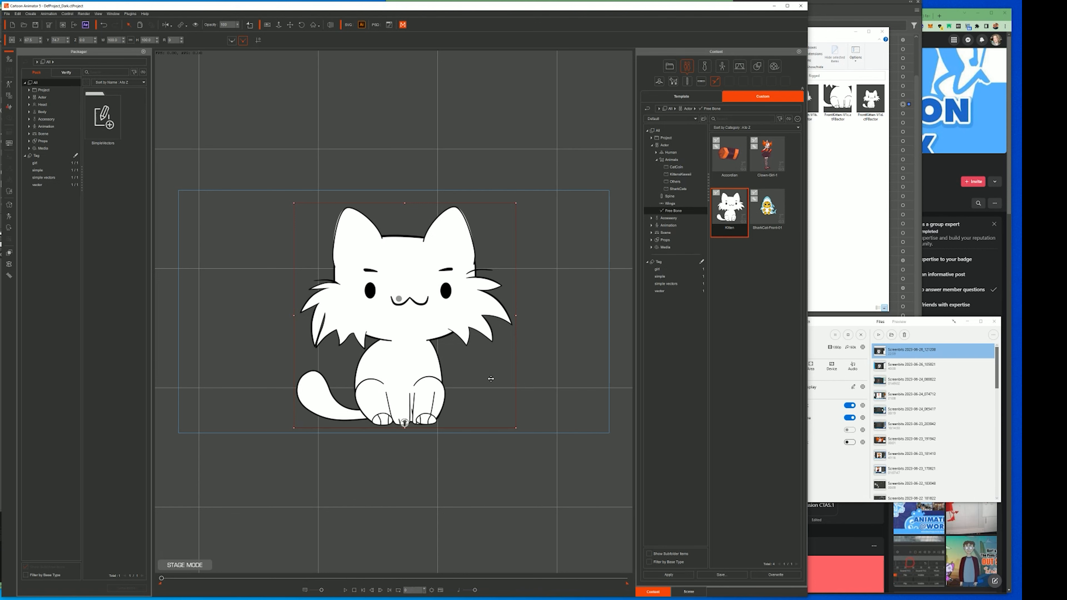